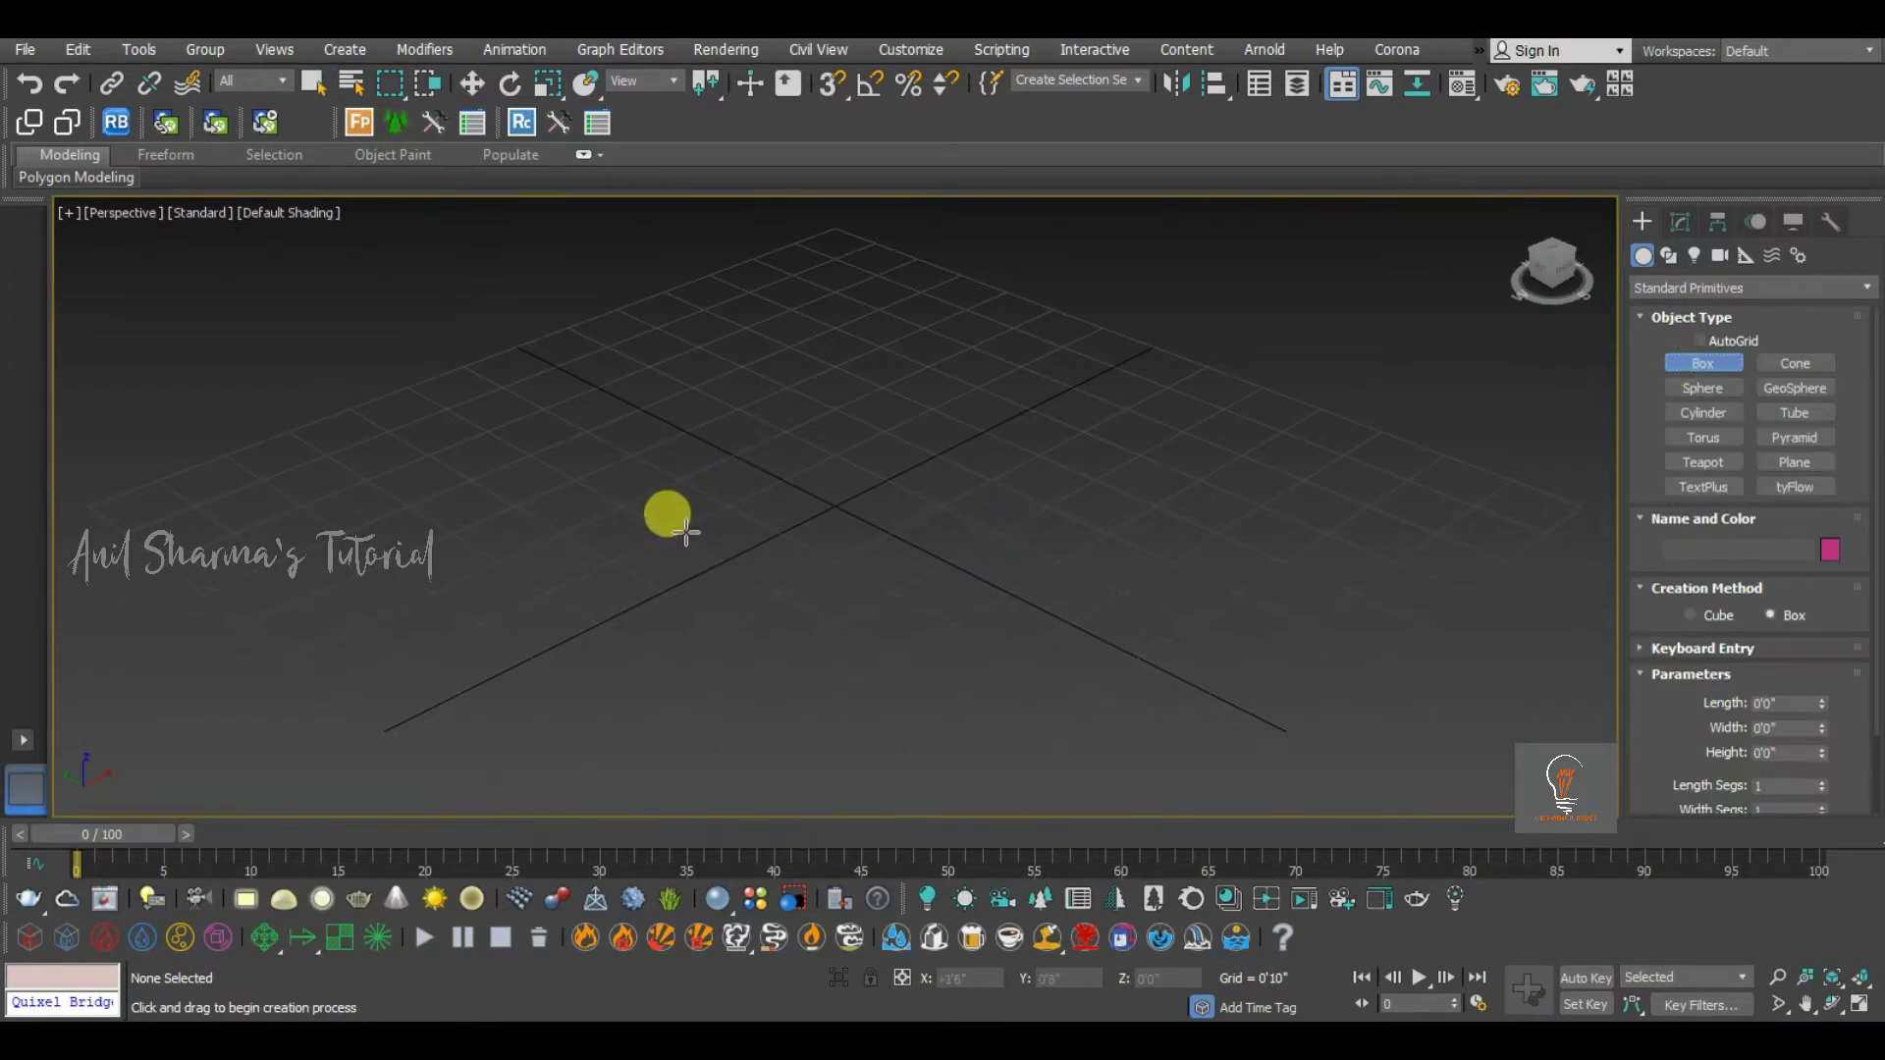
Create a flat box about 2'6" long, 2'5" wide and 2" high on the grid and display its edged faces
{"action": "middle_click_drag", "start_coordinate": [831, 491], "coordinate": [867, 527], "text": "alt"}
{"action": "left_click_drag", "start_coordinate": [823, 437], "coordinate": [856, 656]}
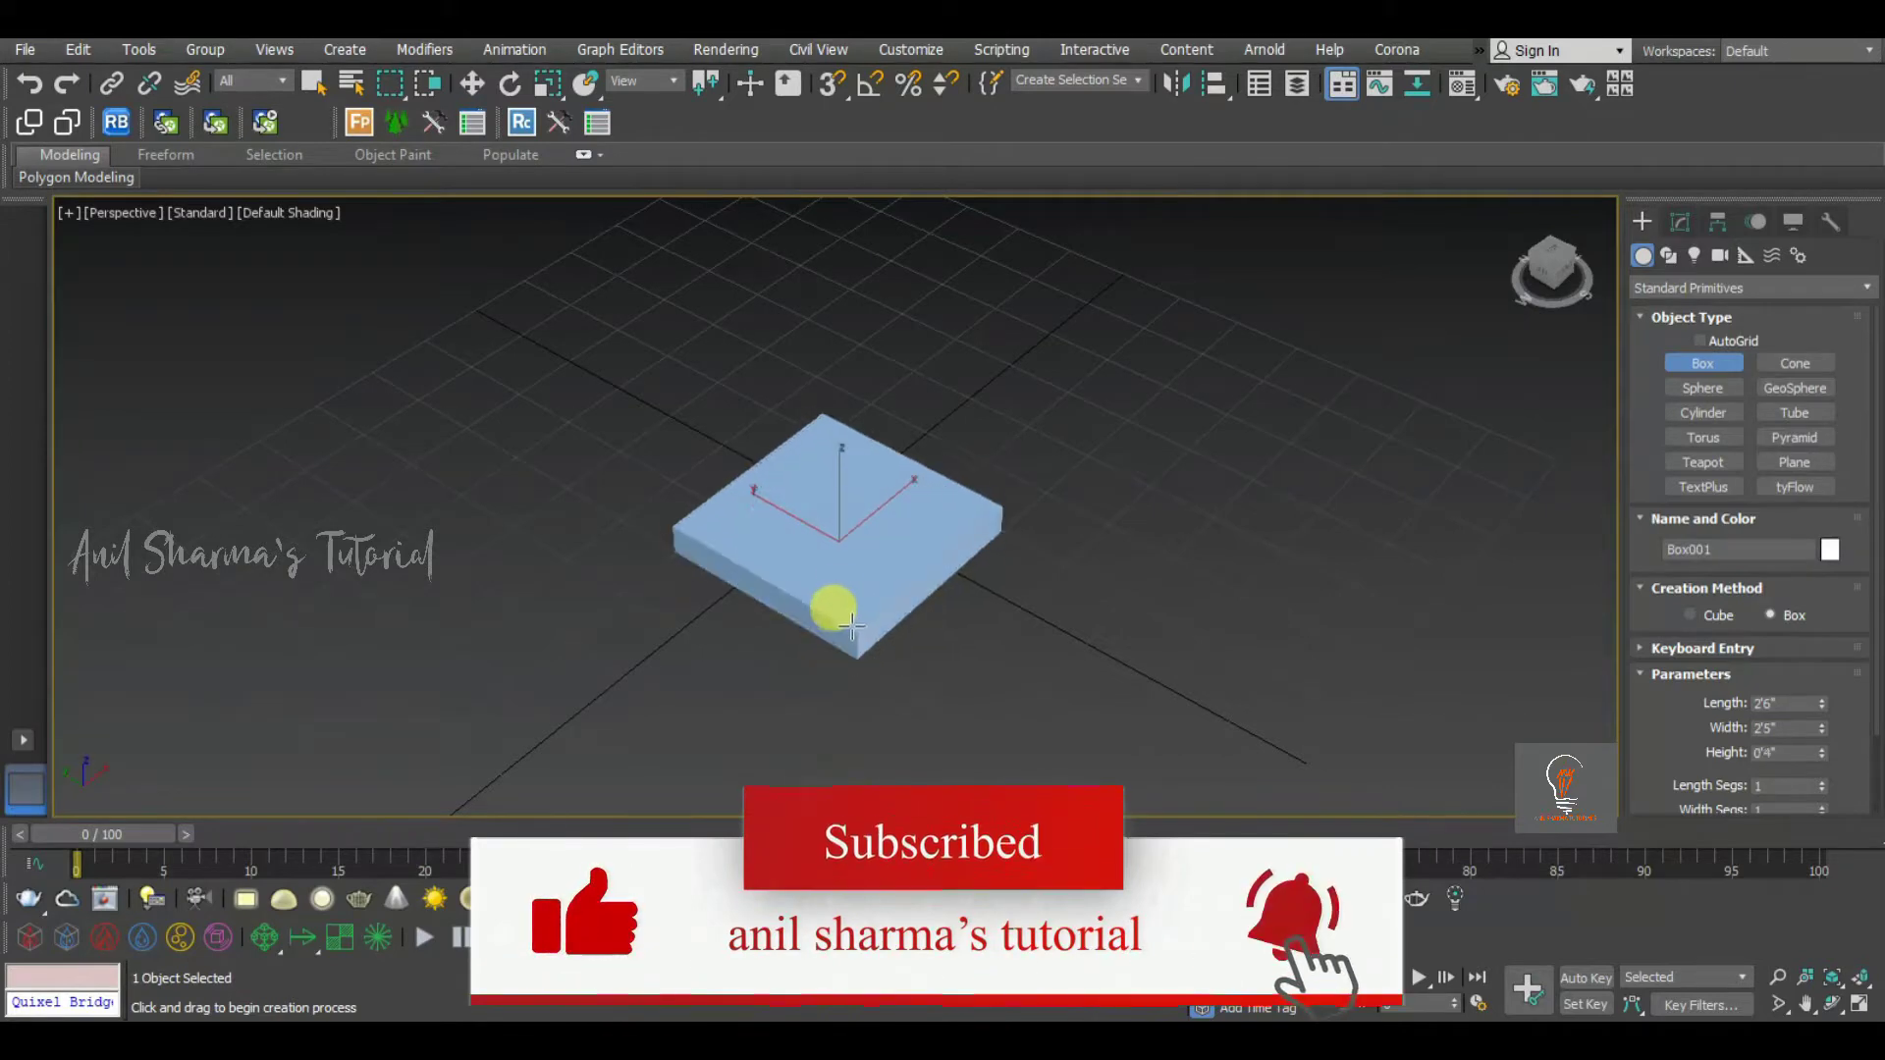
{"action": "left_click", "coordinate": [838, 623]}
{"action": "right_click", "coordinate": [846, 634]}
{"action": "mouse_move", "coordinate": [928, 673]}
{"action": "middle_mouse_down", "text": "alt"}
{"action": "mouse_move", "coordinate": [886, 574]}
{"action": "mouse_move", "coordinate": [838, 580]}
{"action": "middle_mouse_up", "text": "alt"}
{"action": "key", "text": "F4"}
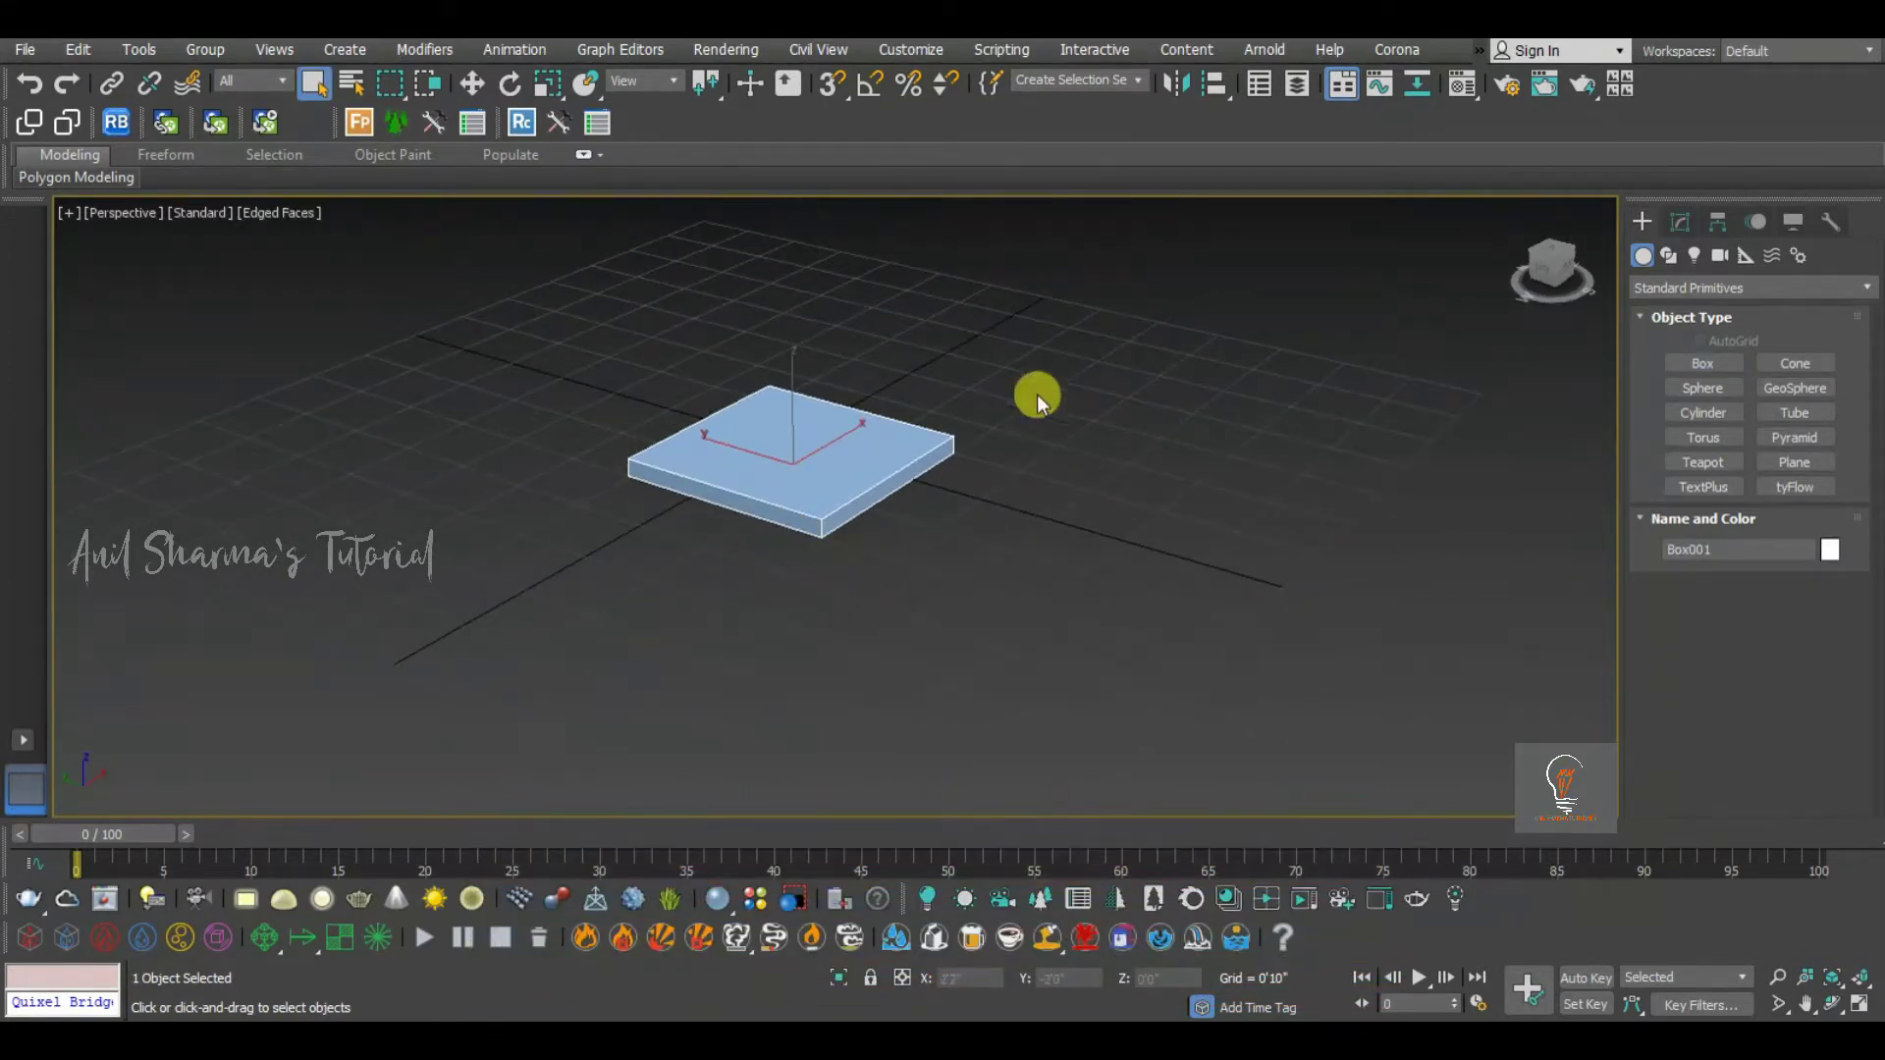
Set the box's length and width to 18 inches and its height to 2 inches
{"action": "left_click", "coordinate": [1682, 222]}
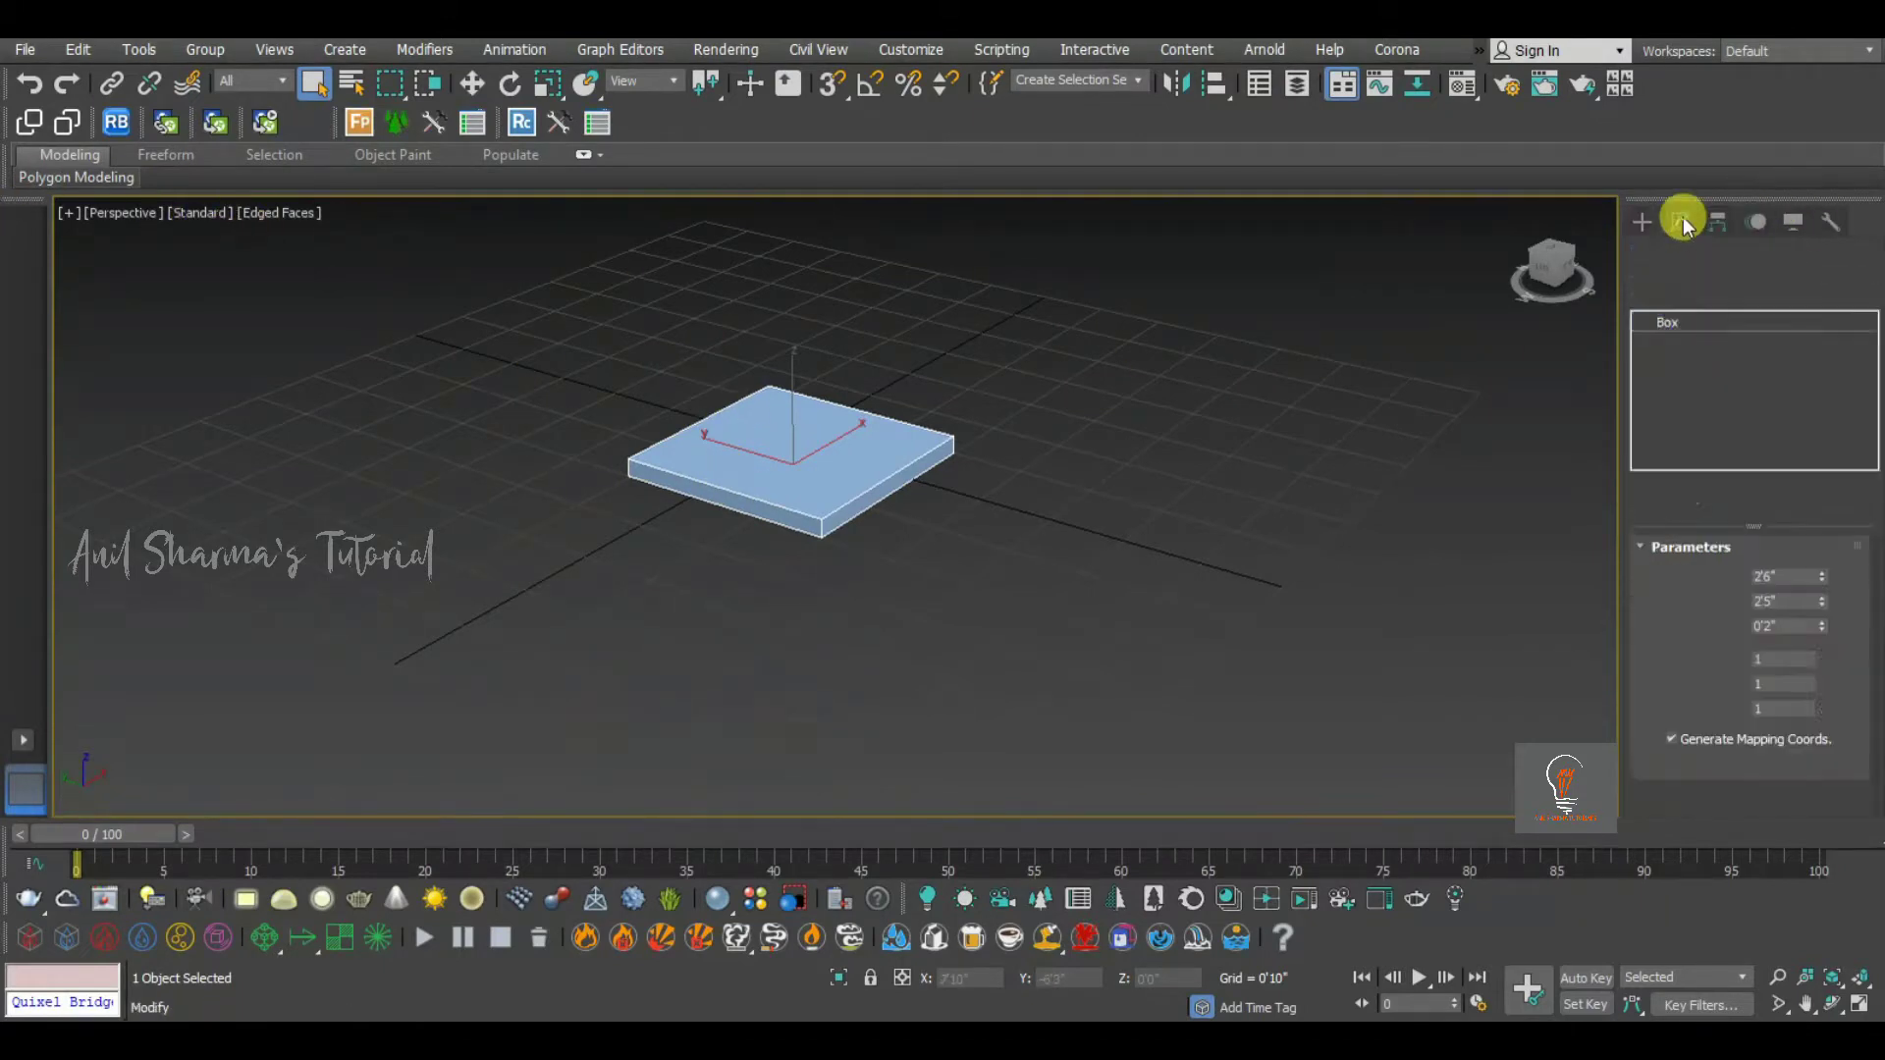
{"action": "left_click", "coordinate": [1787, 576]}
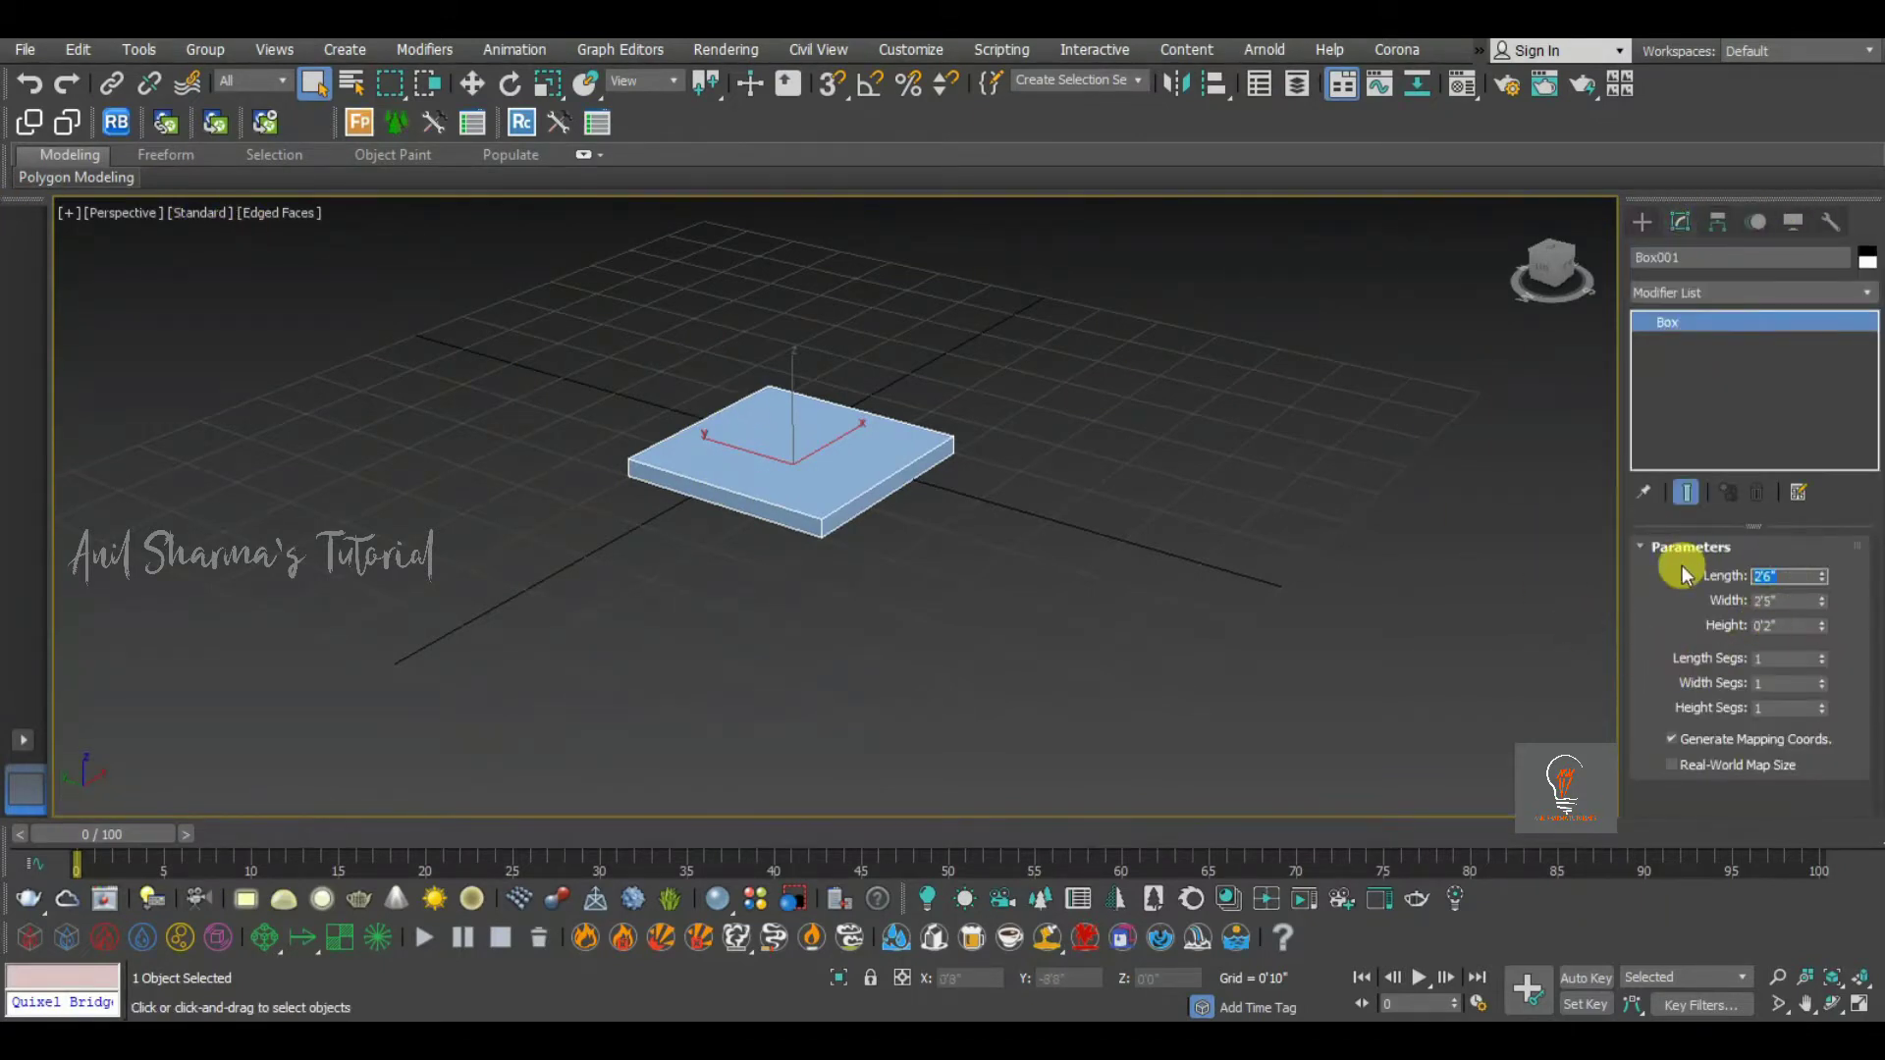
{"action": "type", "text": "18"}
{"action": "key", "text": "Tab"}
{"action": "type", "text": "1"}
{"action": "key", "text": "Tab"}
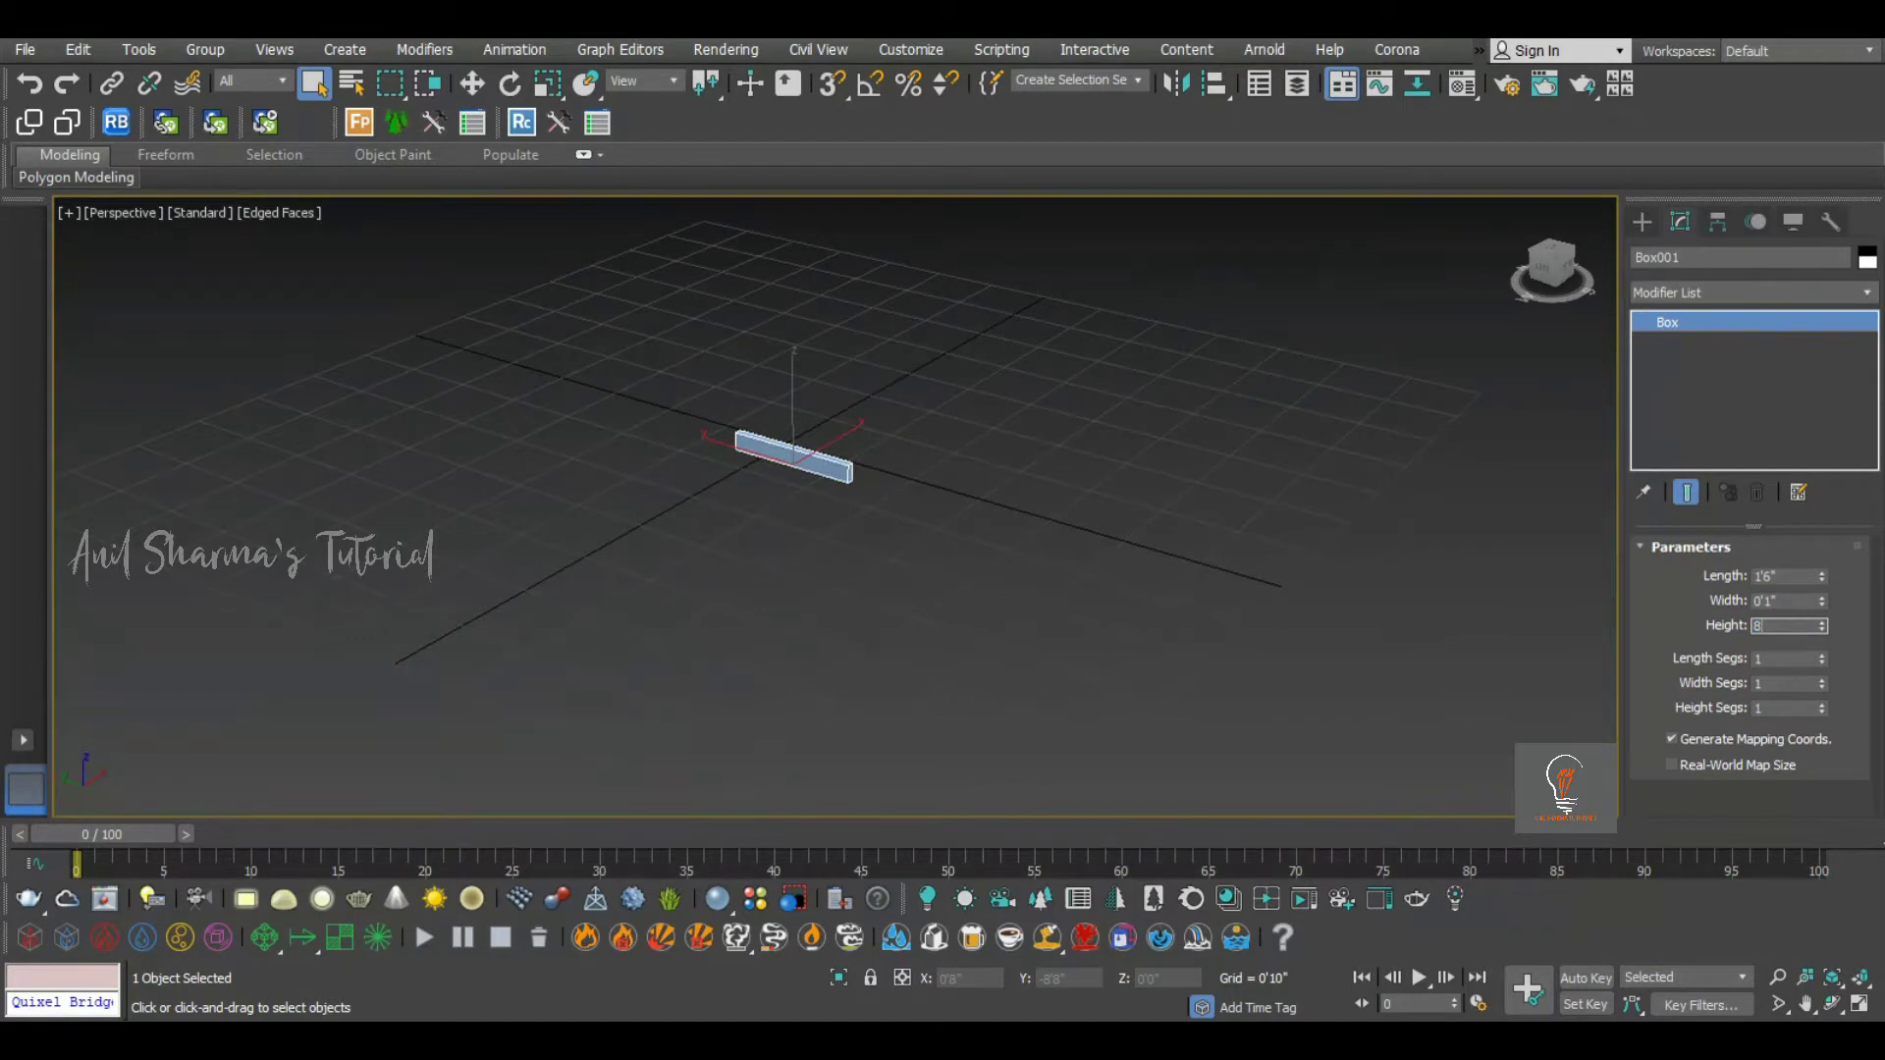
{"action": "left_click_drag", "start_coordinate": [1782, 596], "coordinate": [1663, 597]}
{"action": "type", "text": "18"}
{"action": "key", "text": "Tab"}
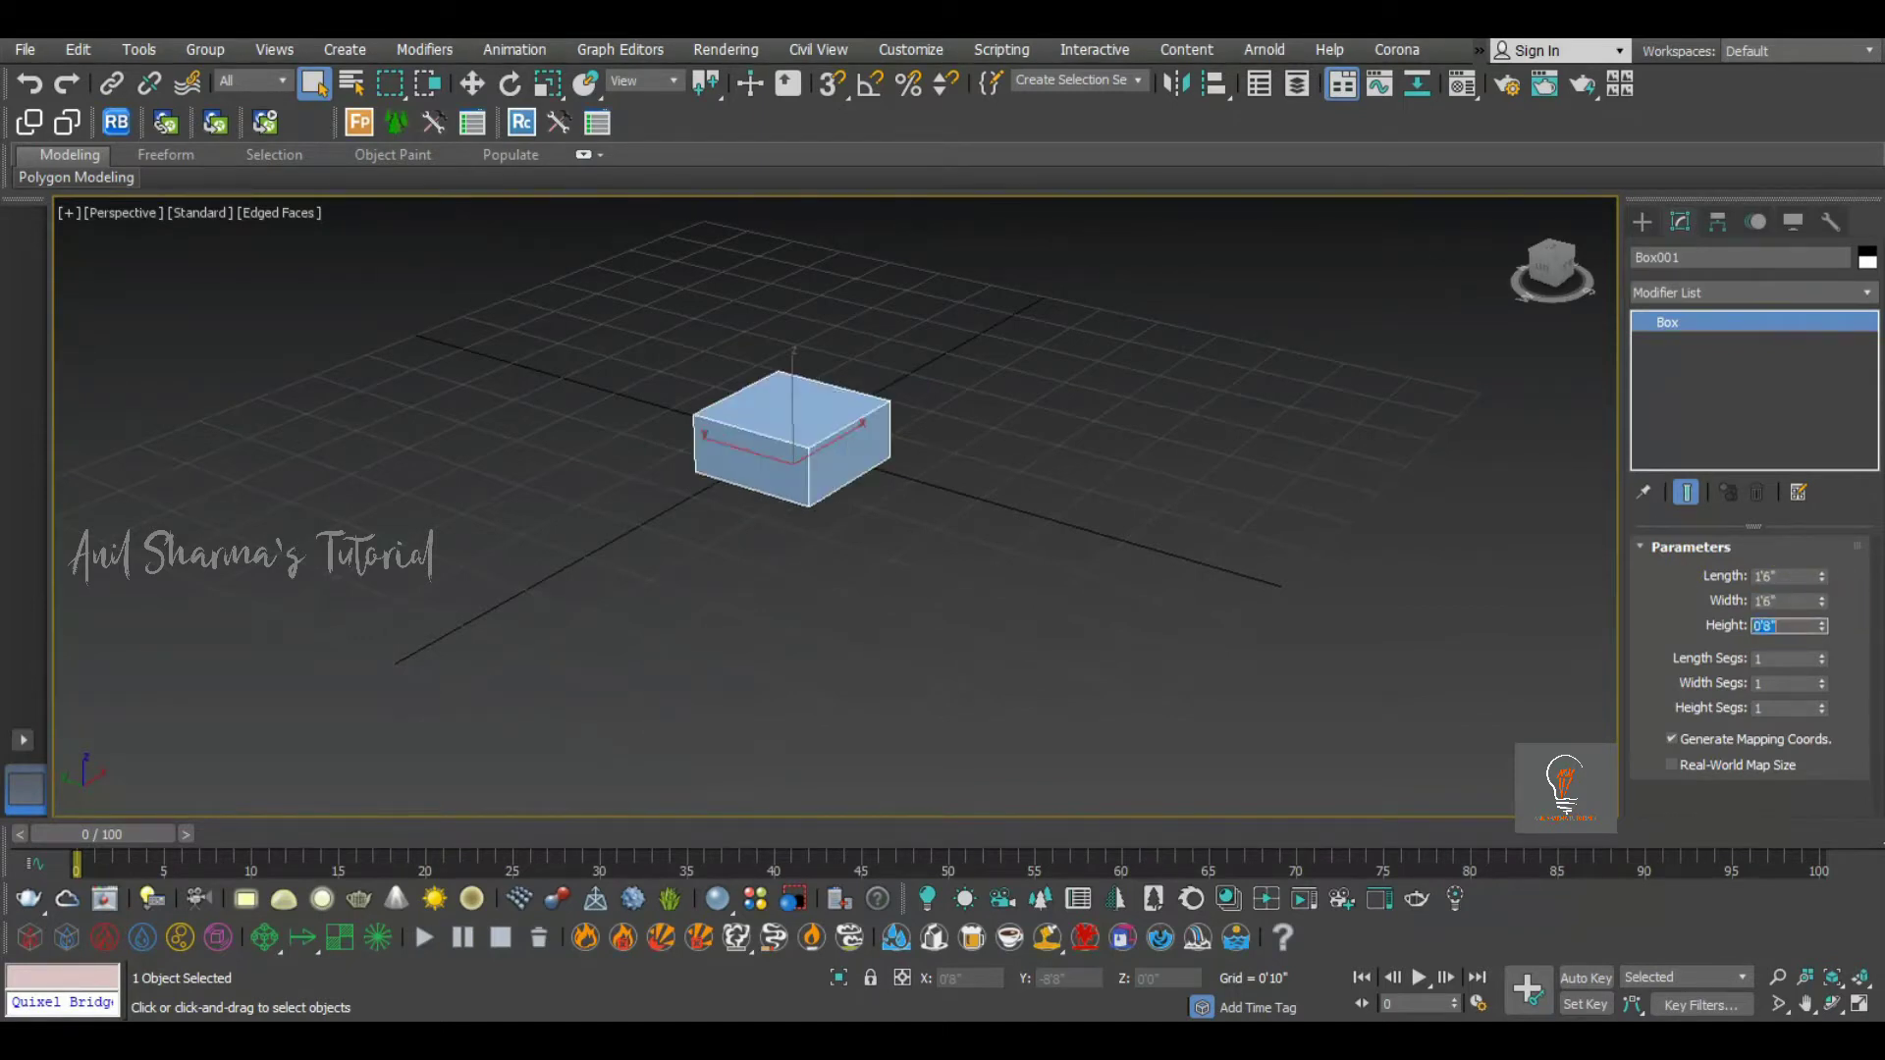
{"action": "type", "text": "2"}
{"action": "key", "text": "Return"}
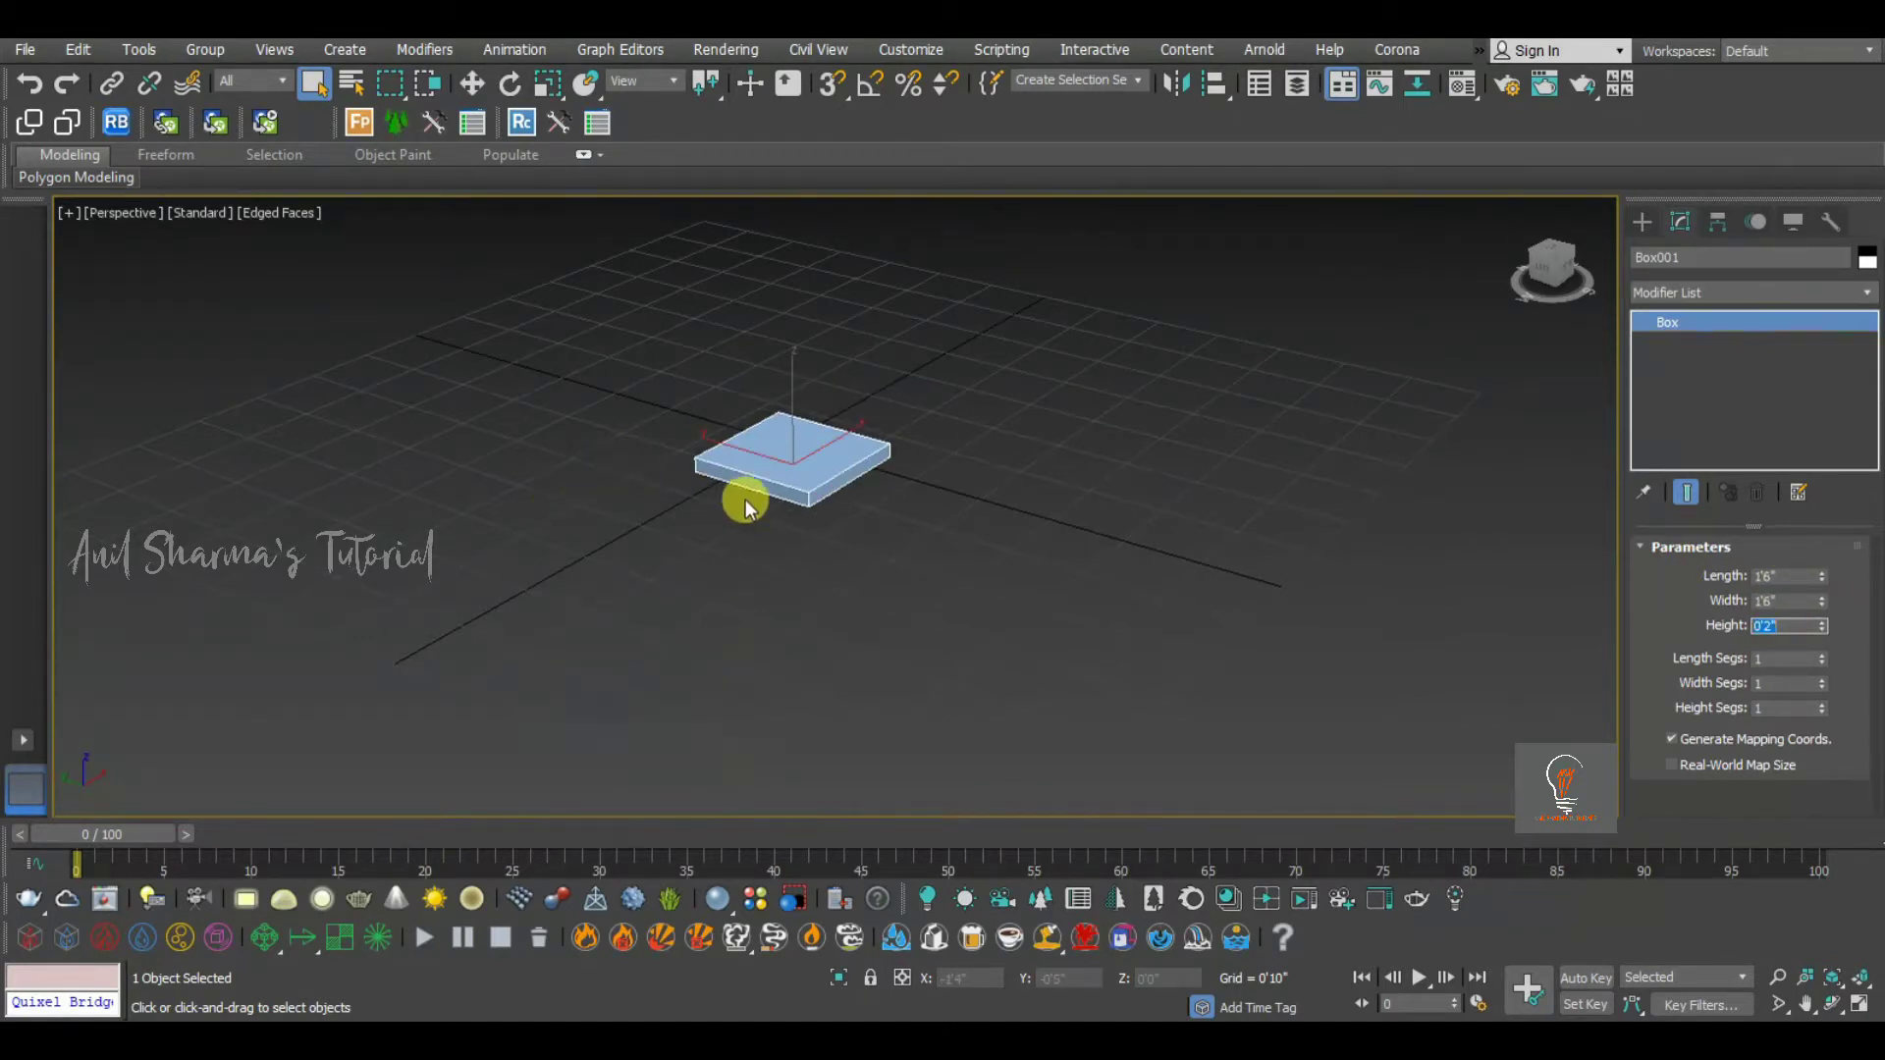
Set the box's length segments and width segments to 3
{"action": "scroll", "coordinate": [813, 464], "scroll_direction": "up", "scroll_amount": 4}
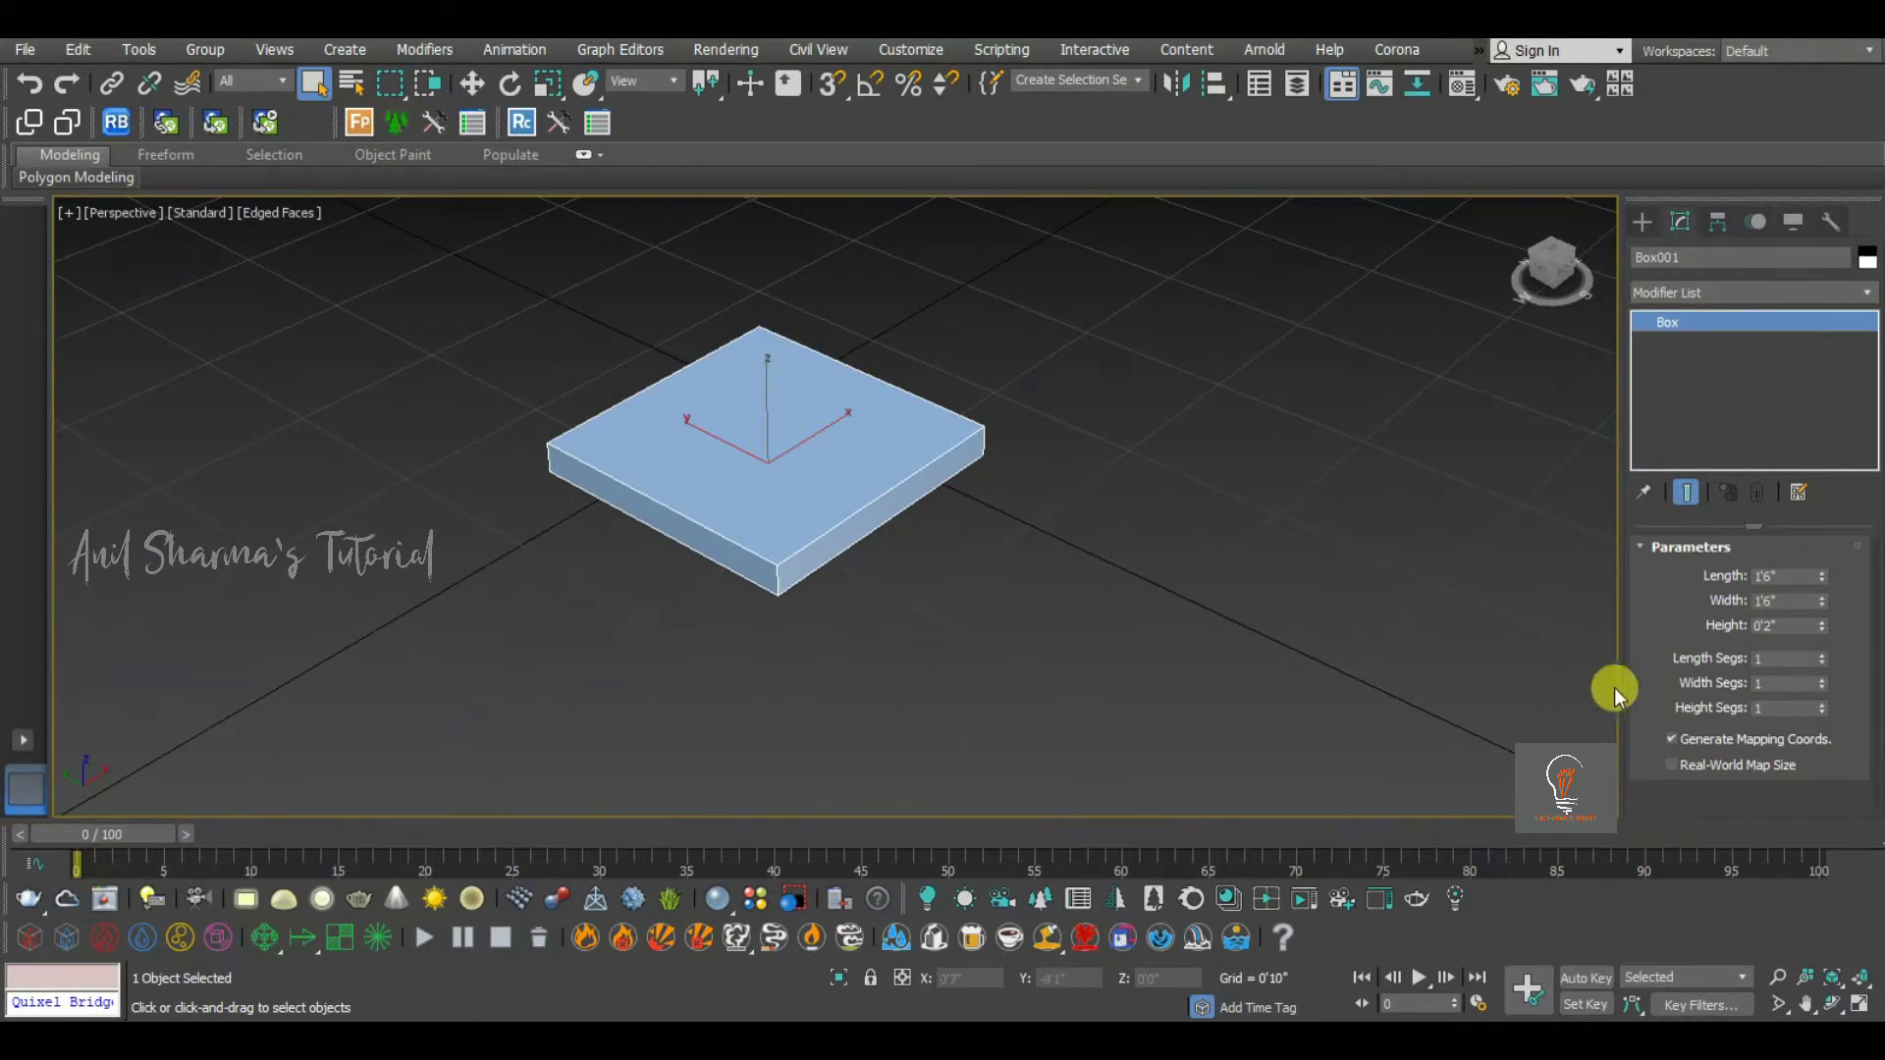
{"action": "left_click", "coordinate": [1821, 654]}
{"action": "left_click", "coordinate": [1821, 654]}
{"action": "left_click", "coordinate": [1821, 679]}
{"action": "left_click", "coordinate": [1821, 679]}
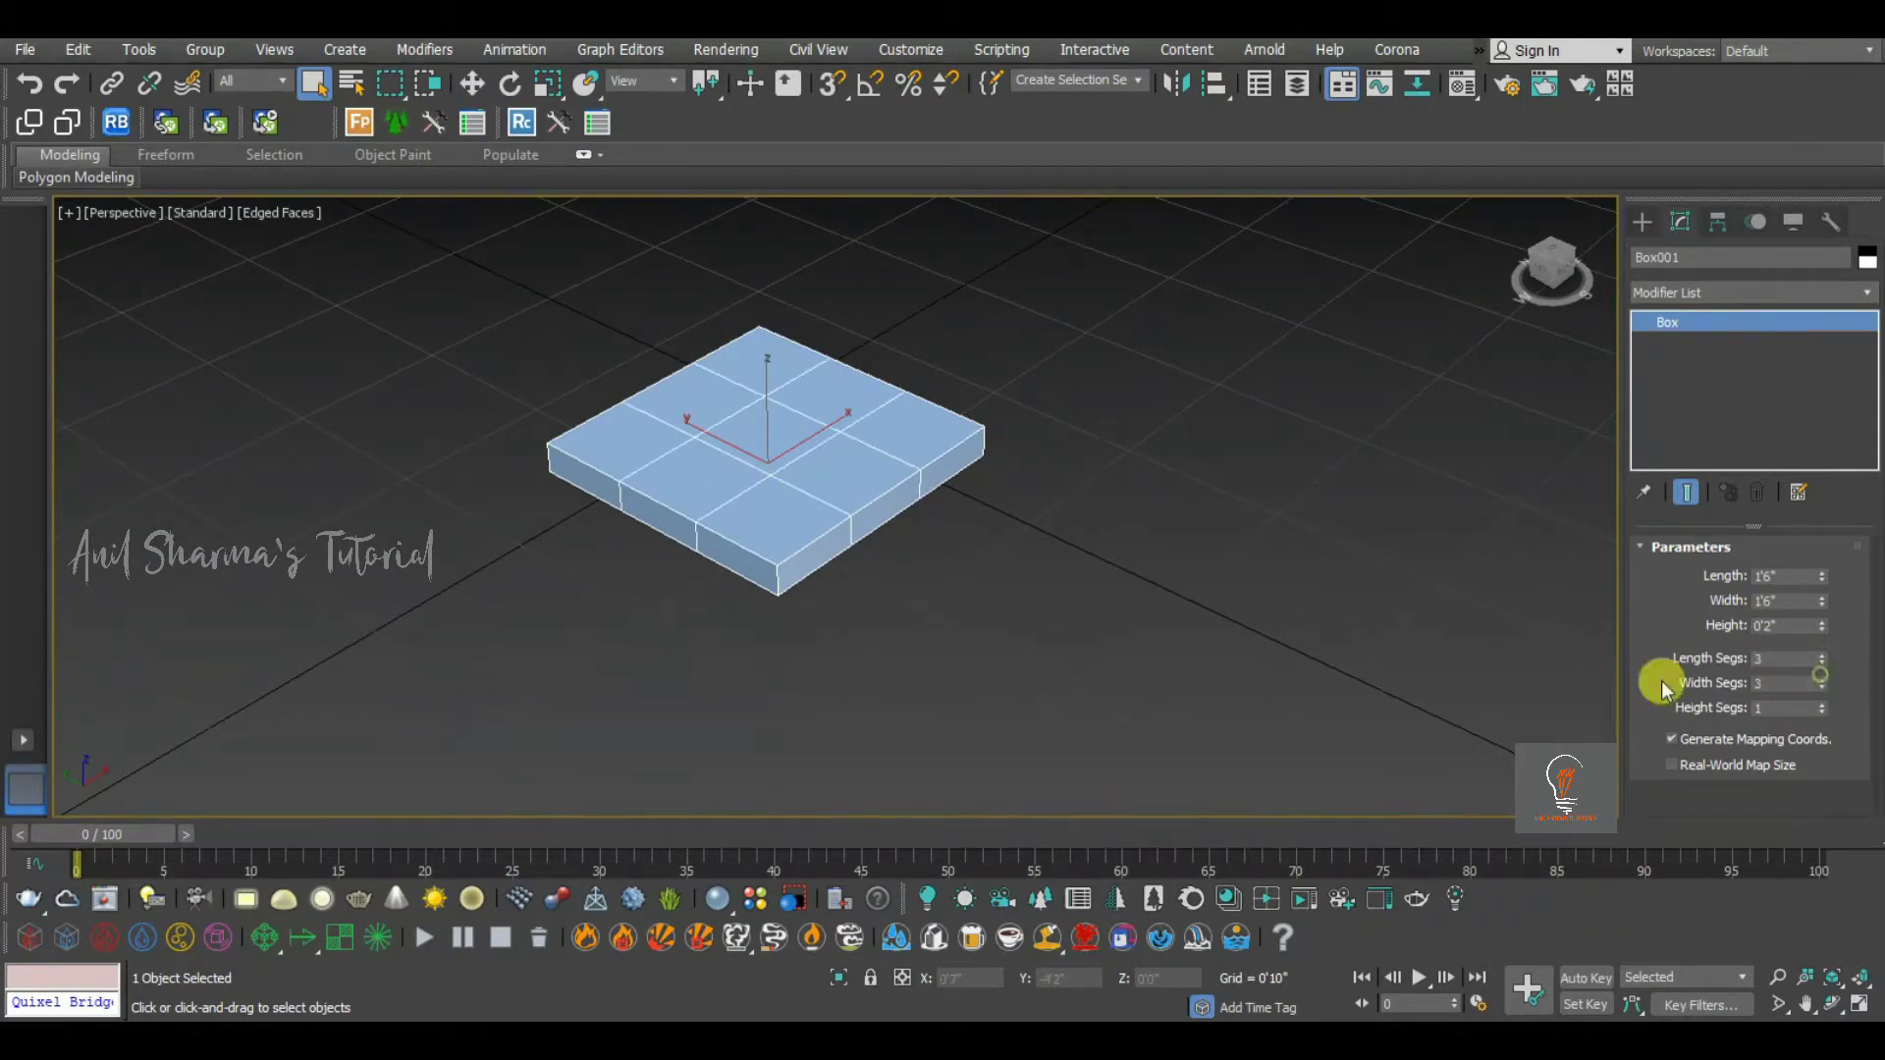
Convert the segmented box to an Editable Poly
{"action": "scroll", "coordinate": [746, 510], "scroll_direction": "up", "scroll_amount": 4}
{"action": "right_click", "coordinate": [825, 423]}
{"action": "mouse_move", "coordinate": [967, 667]}
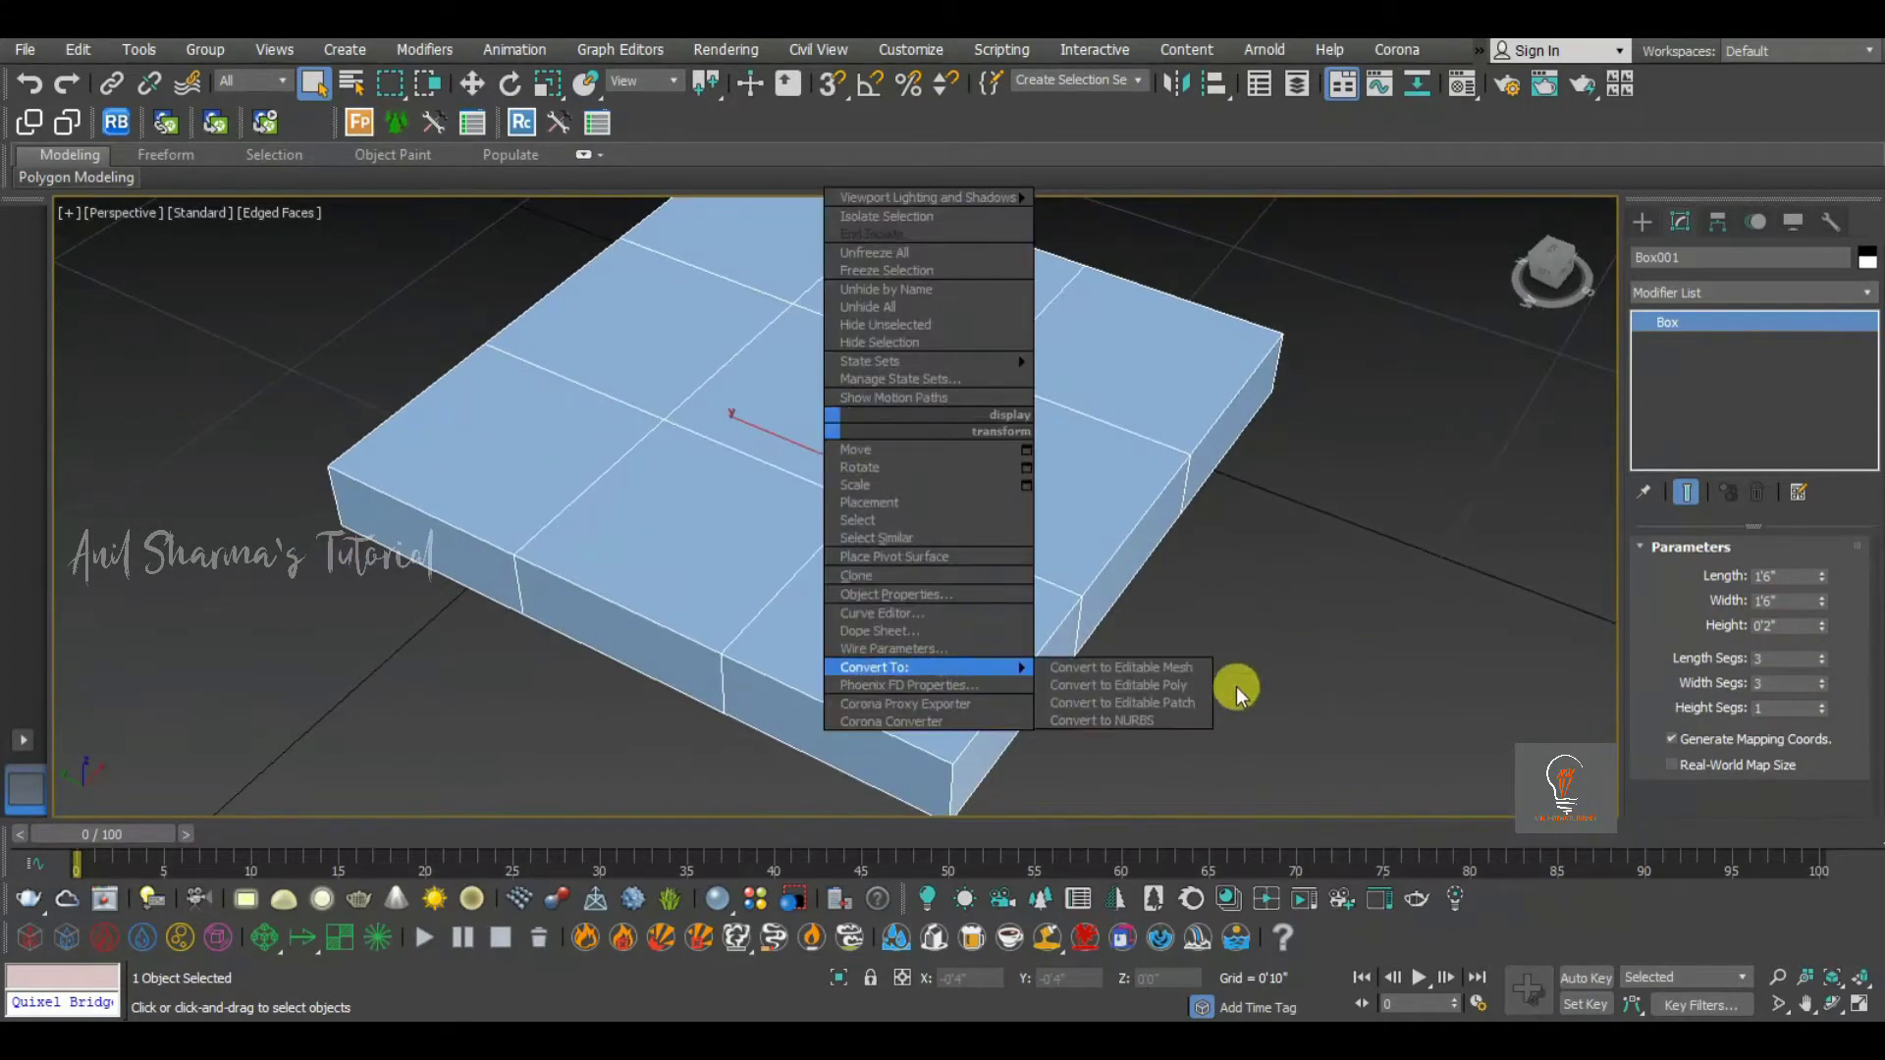
{"action": "left_click", "coordinate": [1157, 685]}
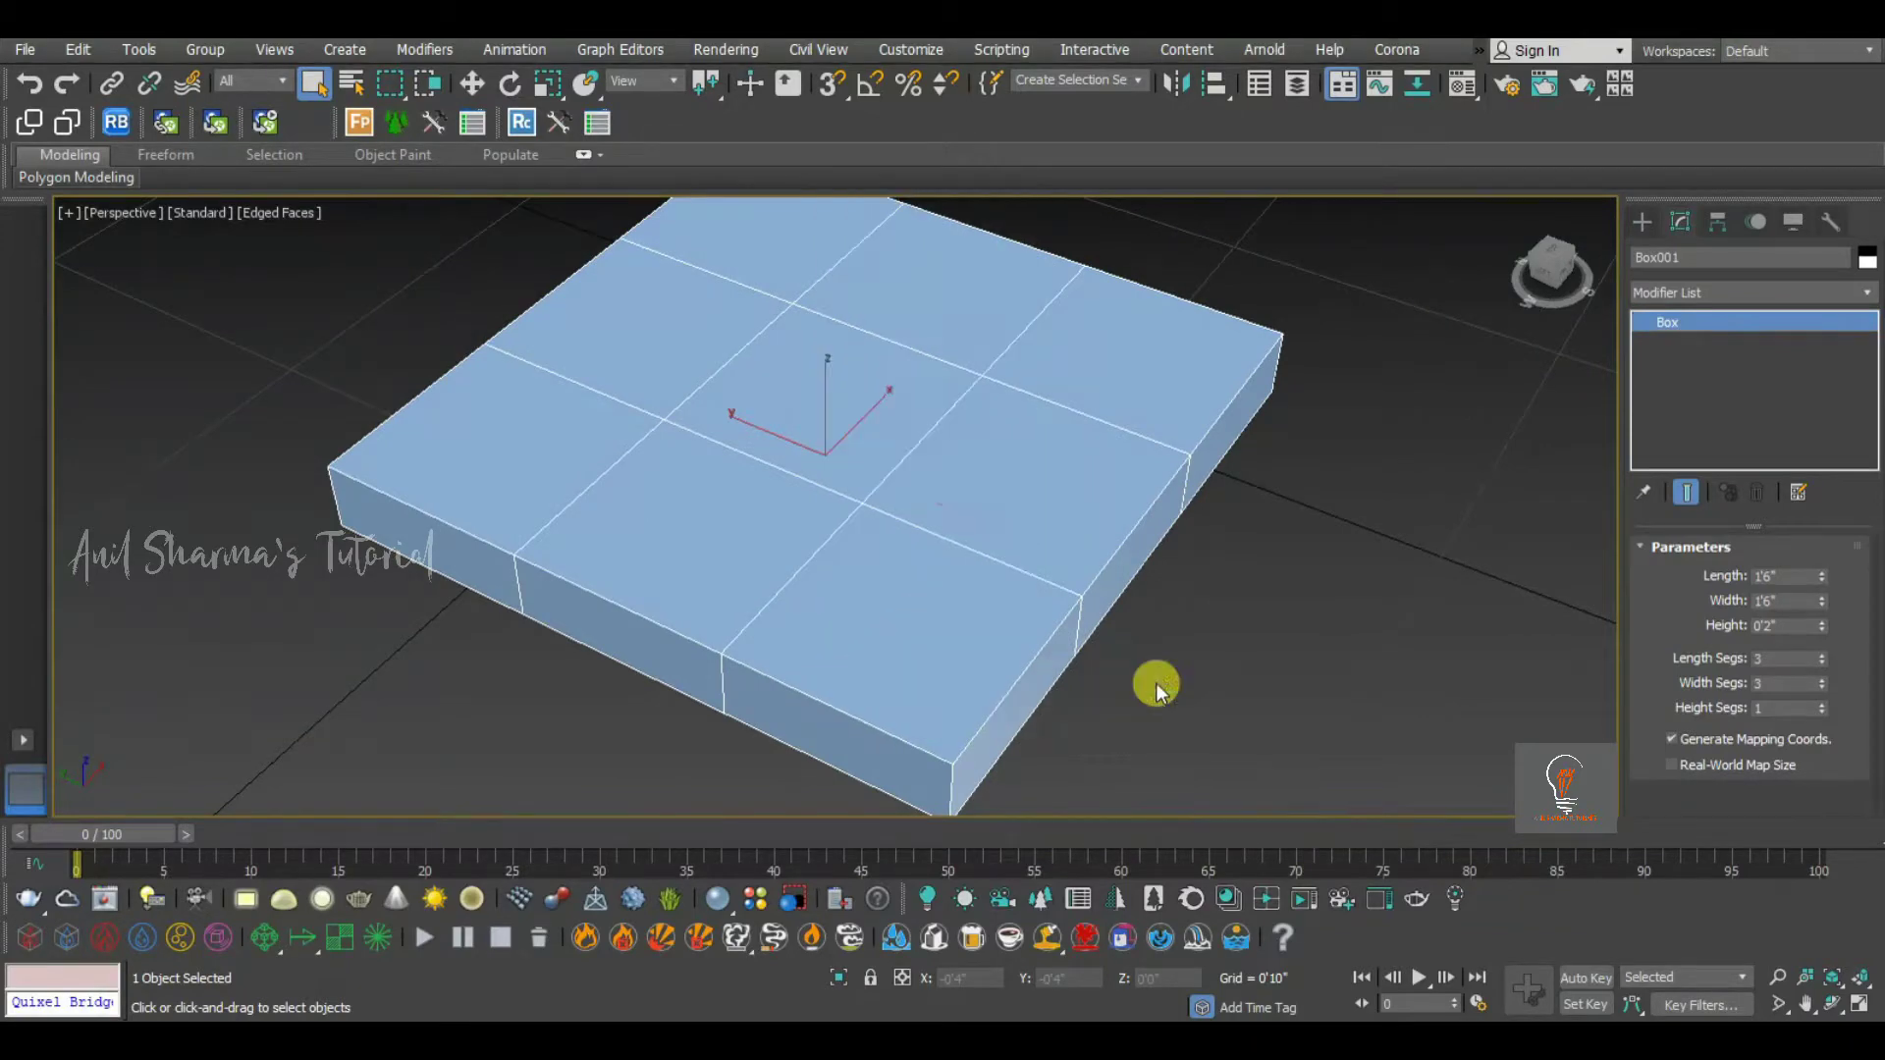
Show the box in the top view and enter vertex editing
{"action": "key", "text": "t"}
{"action": "key", "text": "1"}
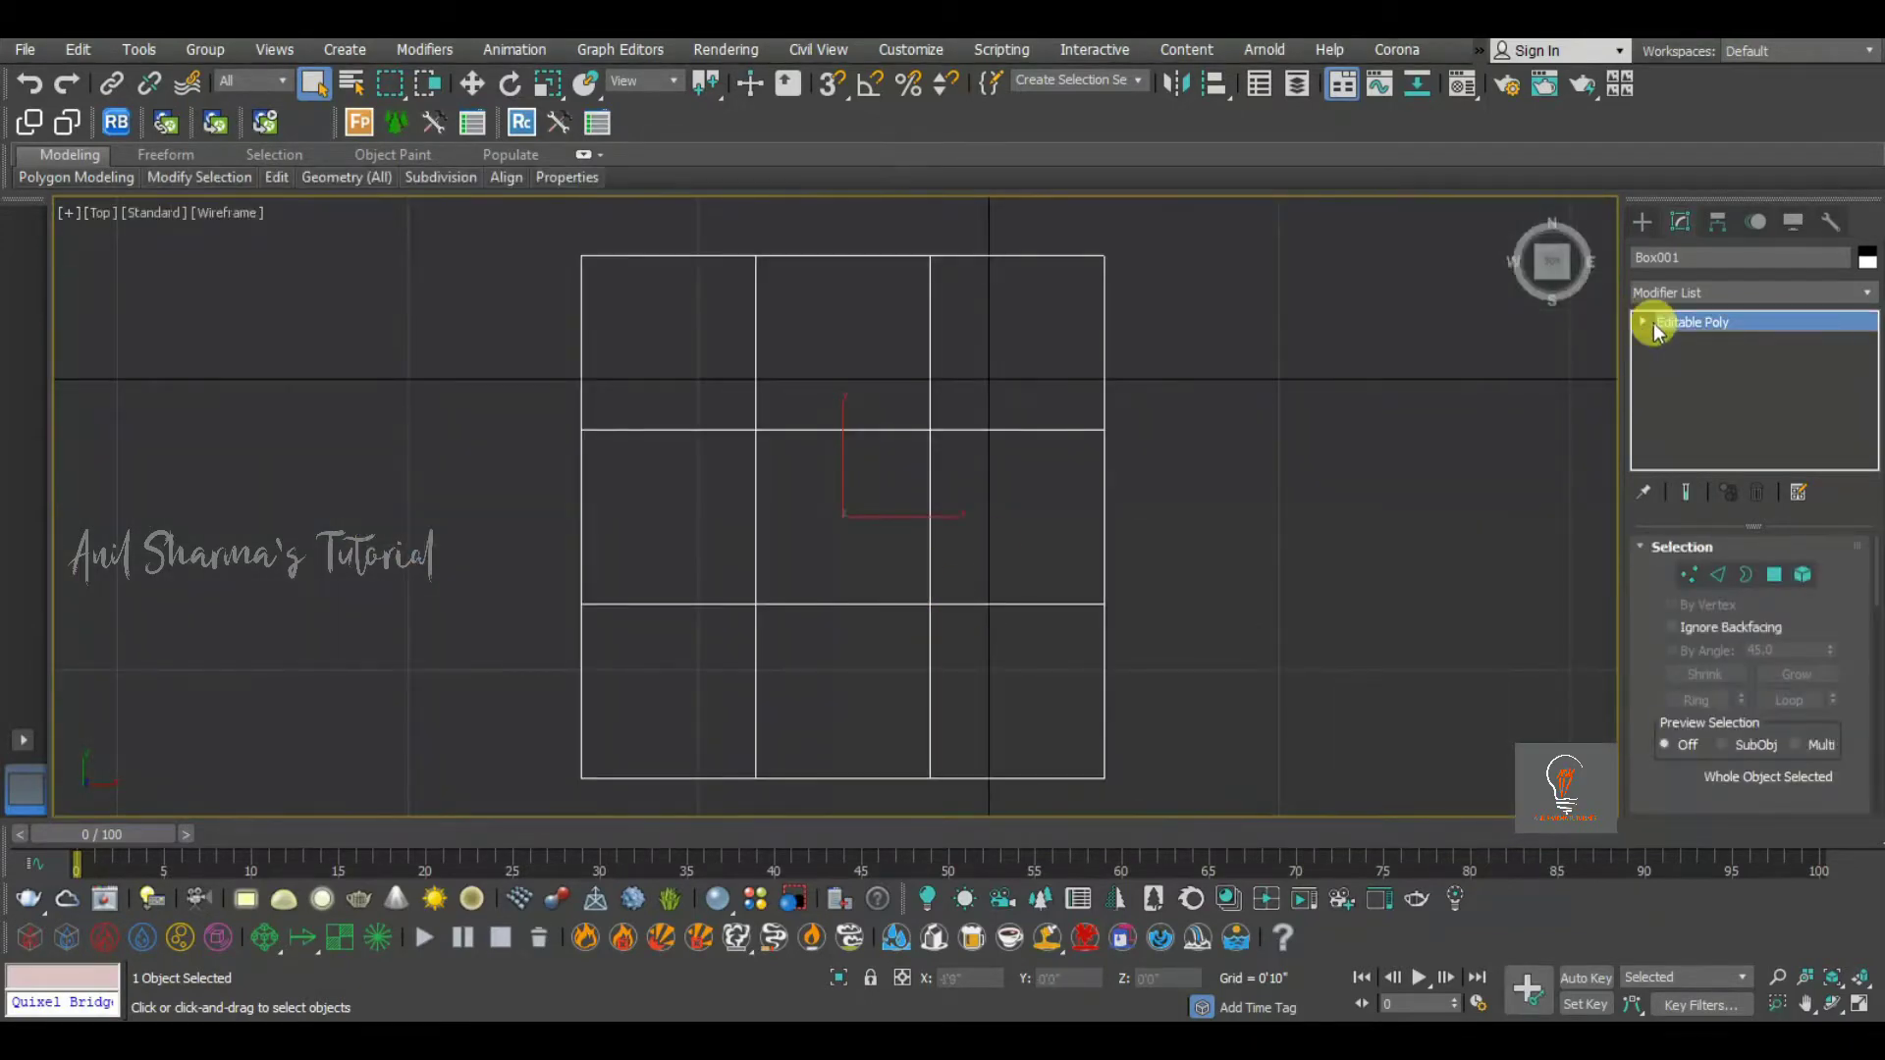
{"action": "scroll", "coordinate": [948, 388], "scroll_direction": "down", "scroll_amount": 2}
{"action": "left_click_drag", "start_coordinate": [984, 251], "coordinate": [901, 756]}
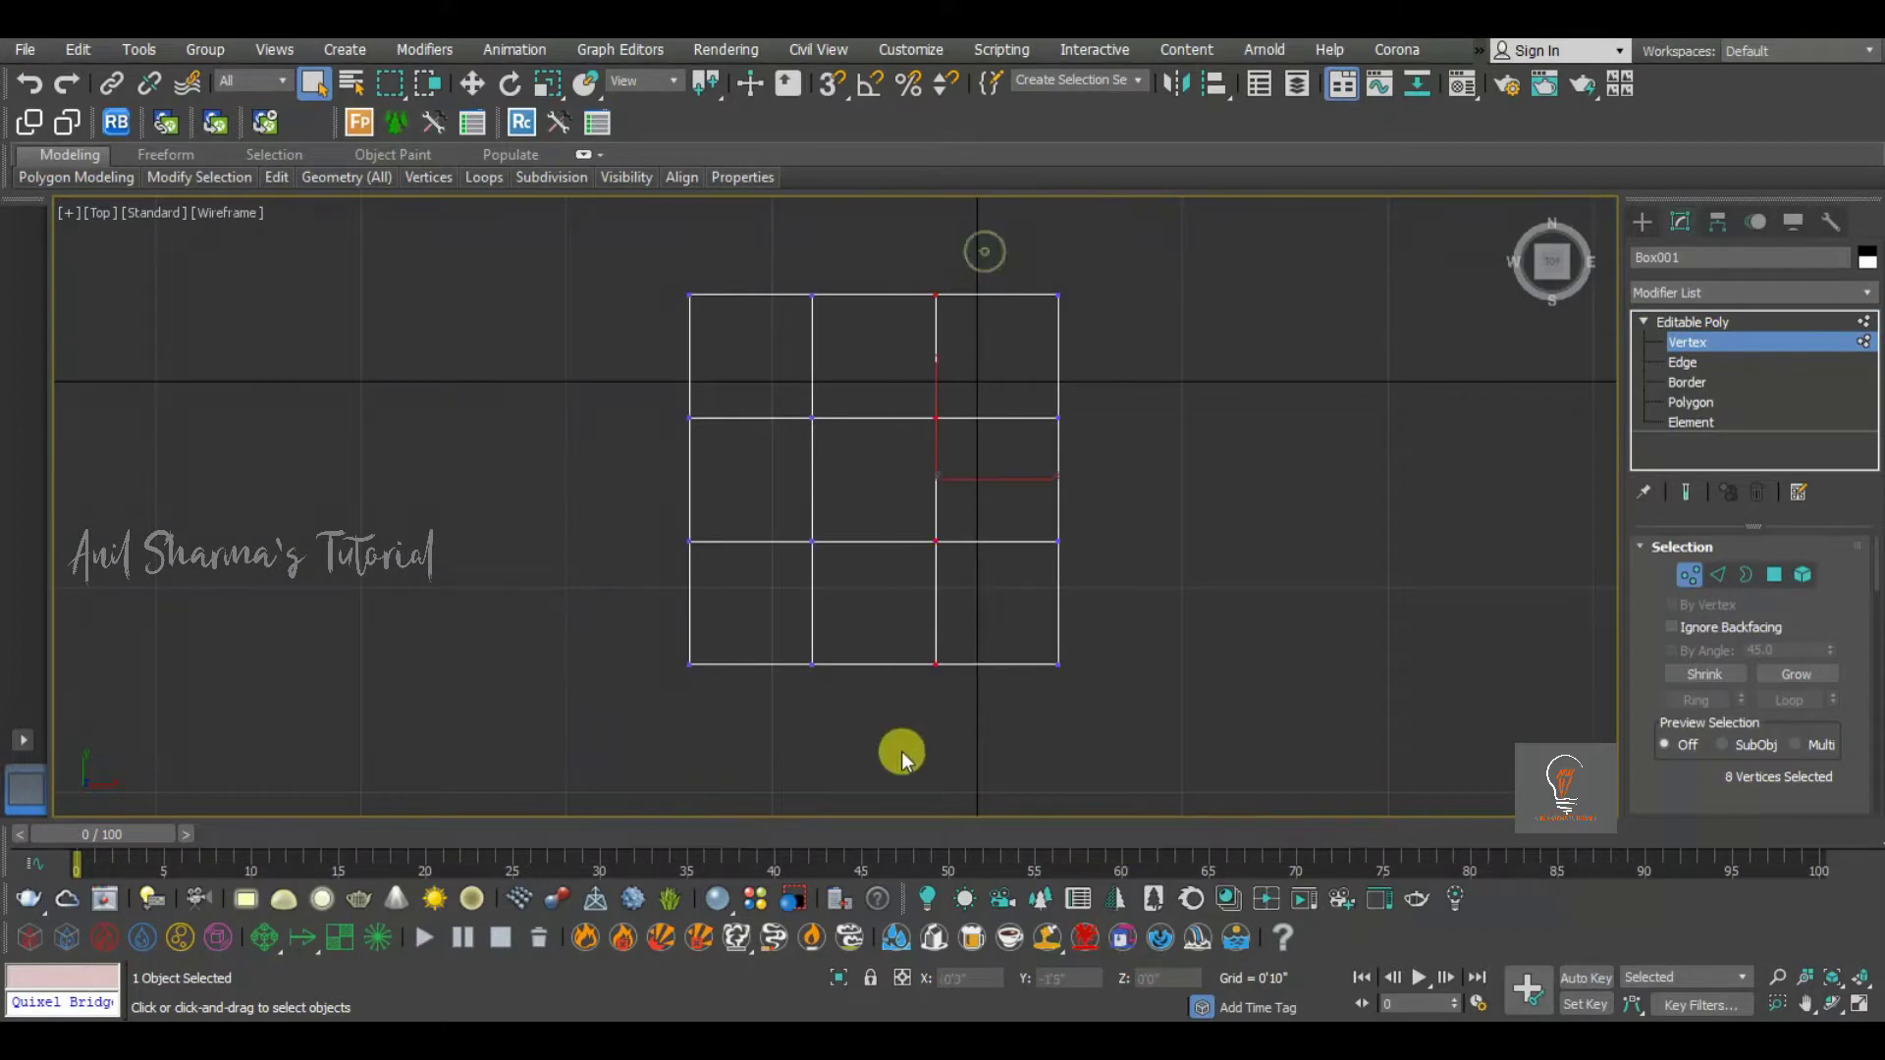
{"action": "key", "text": "w"}
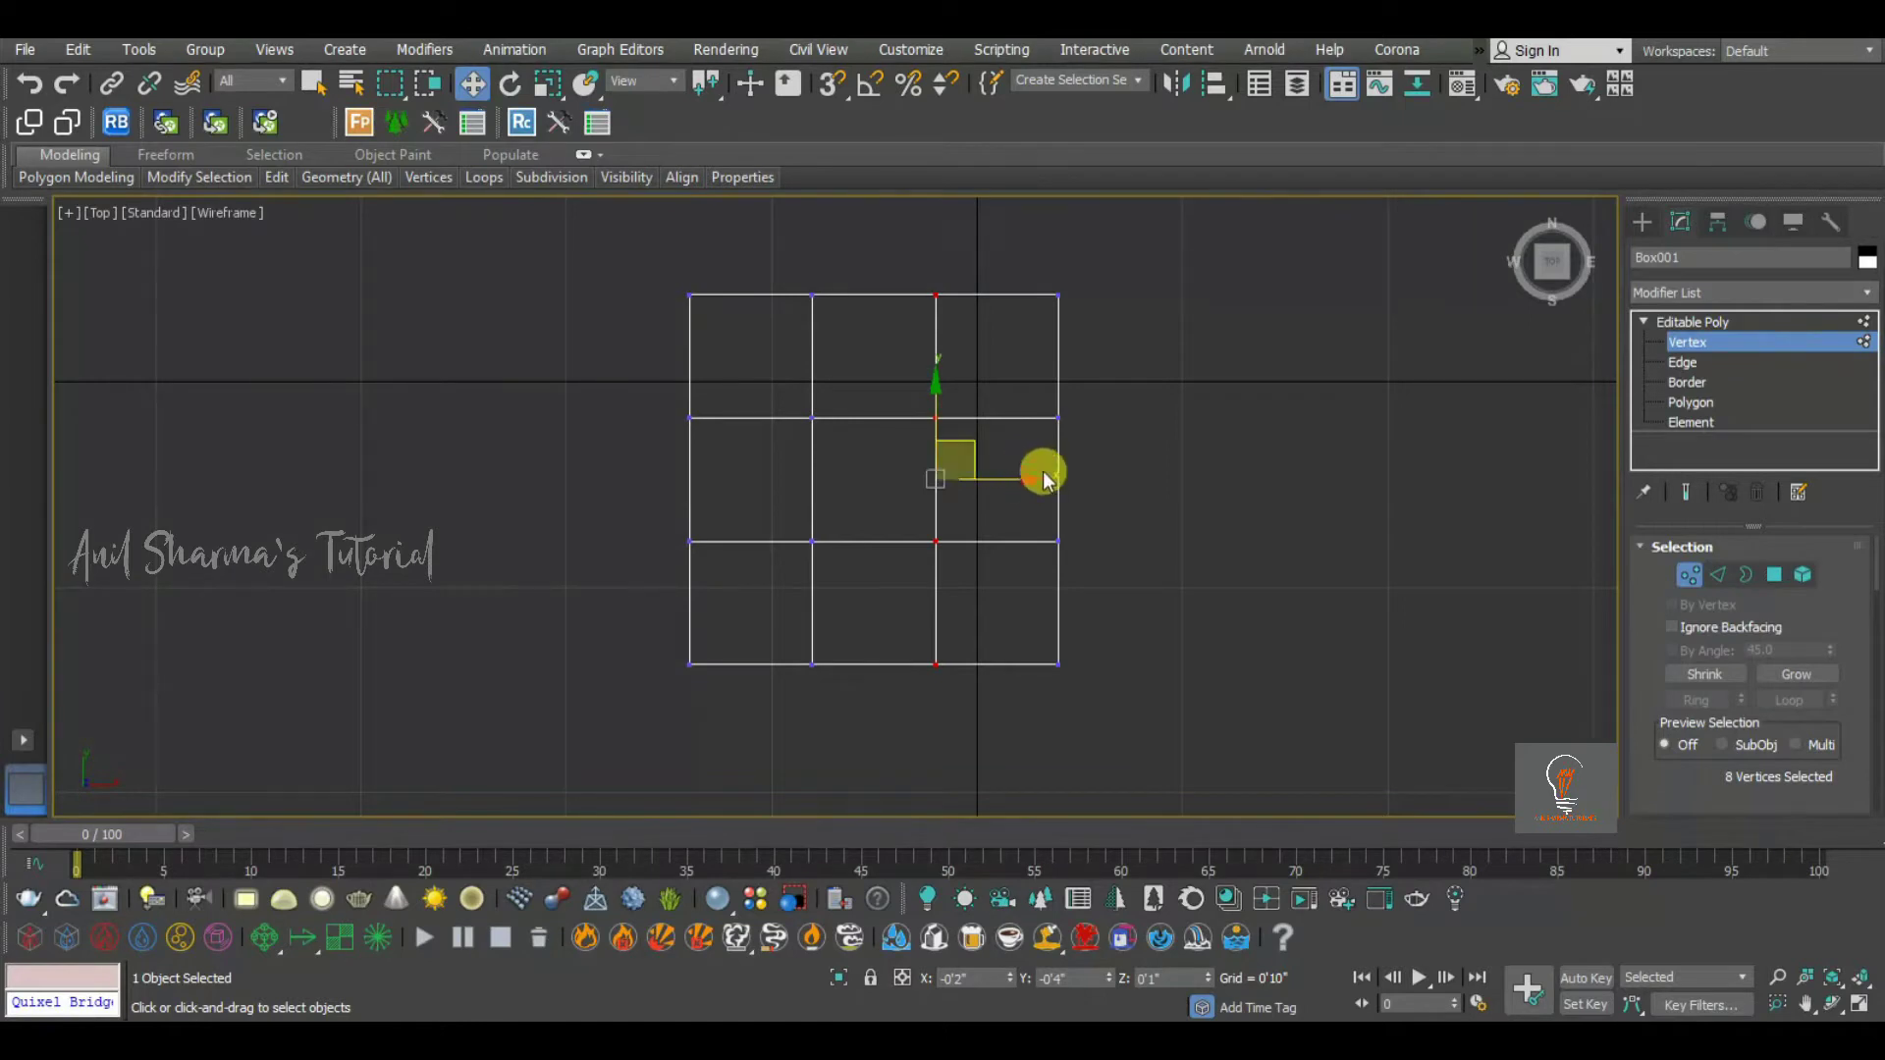
{"action": "left_click_drag", "start_coordinate": [1021, 475], "coordinate": [1114, 487]}
{"action": "left_click_drag", "start_coordinate": [860, 242], "coordinate": [775, 888]}
{"action": "left_click_drag", "start_coordinate": [847, 459], "coordinate": [807, 481]}
{"action": "key", "text": "ctrl+z"}
{"action": "left_click_drag", "start_coordinate": [1044, 274], "coordinate": [1013, 778]}
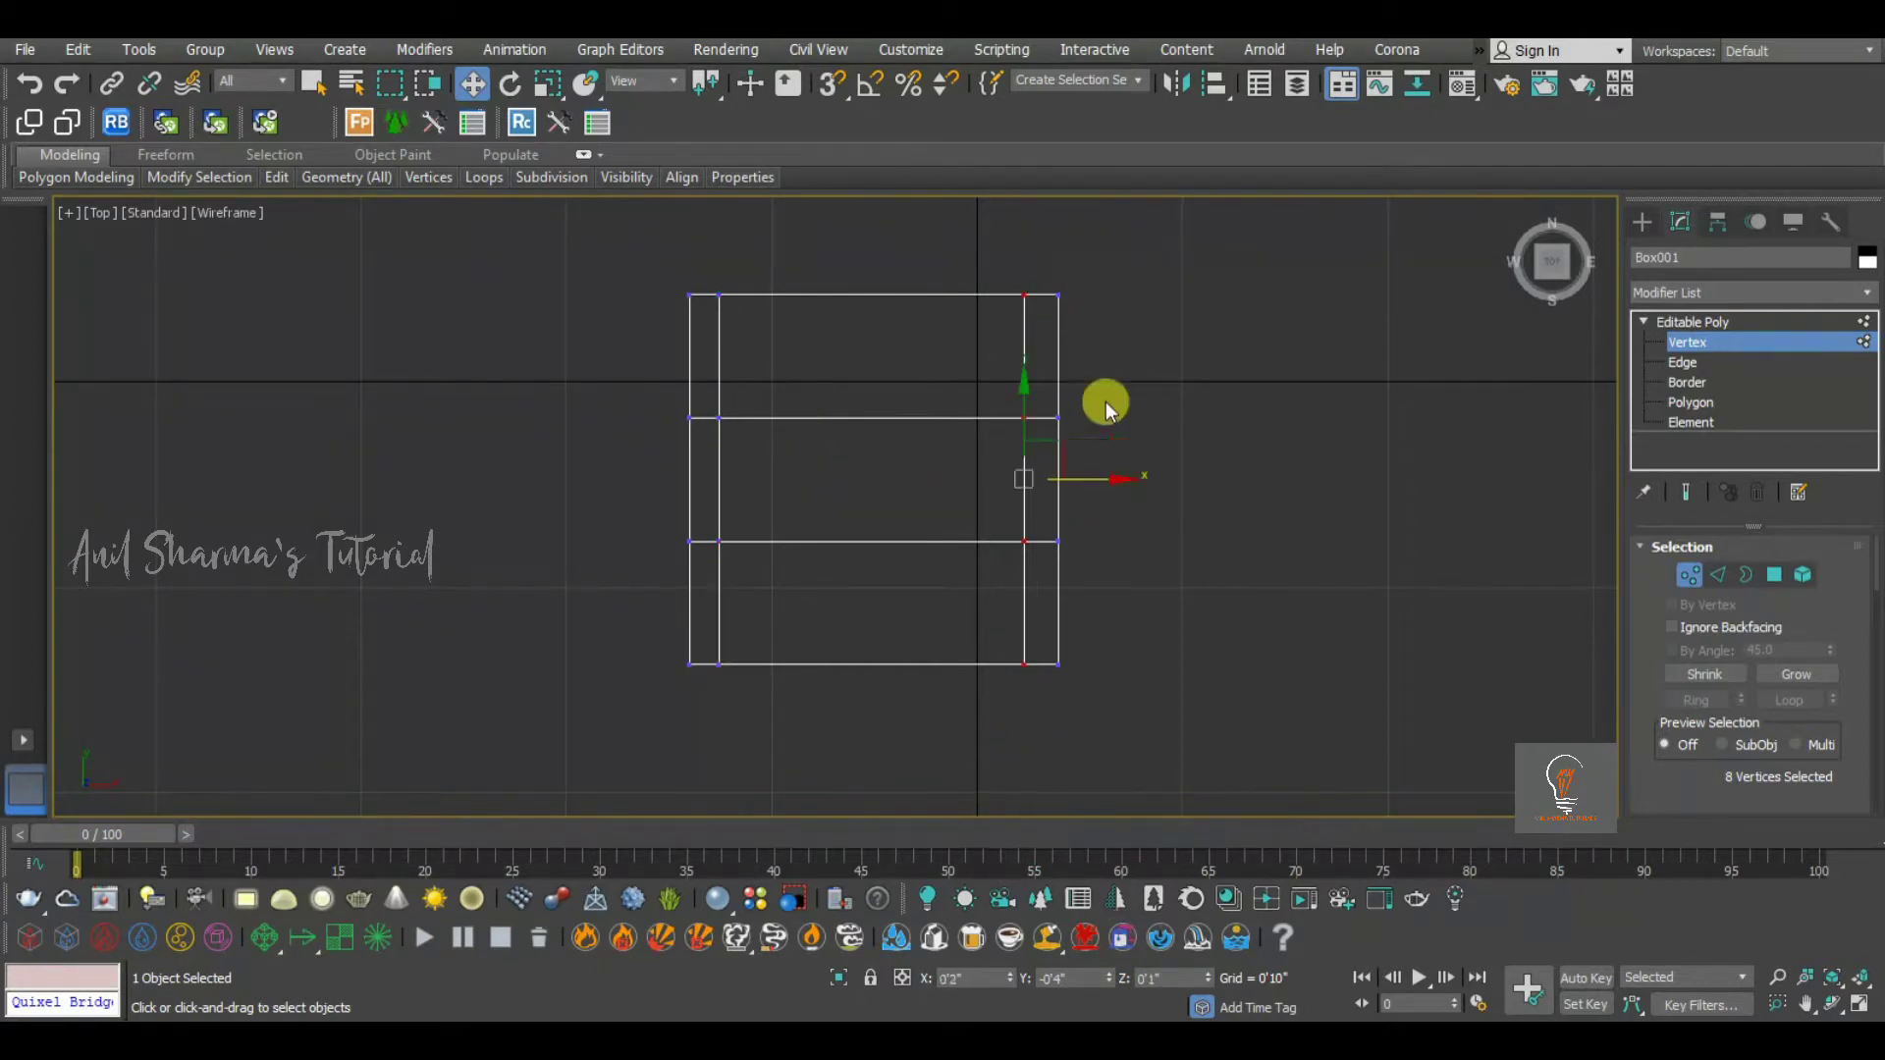
{"action": "left_click_drag", "start_coordinate": [1108, 479], "coordinate": [1119, 477]}
{"action": "left_click_drag", "start_coordinate": [1165, 370], "coordinate": [608, 455]}
{"action": "key", "text": "ctrl+z"}
{"action": "key", "text": "ctrl+z"}
{"action": "key", "text": "ctrl+z"}
{"action": "key", "text": "ctrl+z"}
{"action": "key", "text": "ctrl+z"}
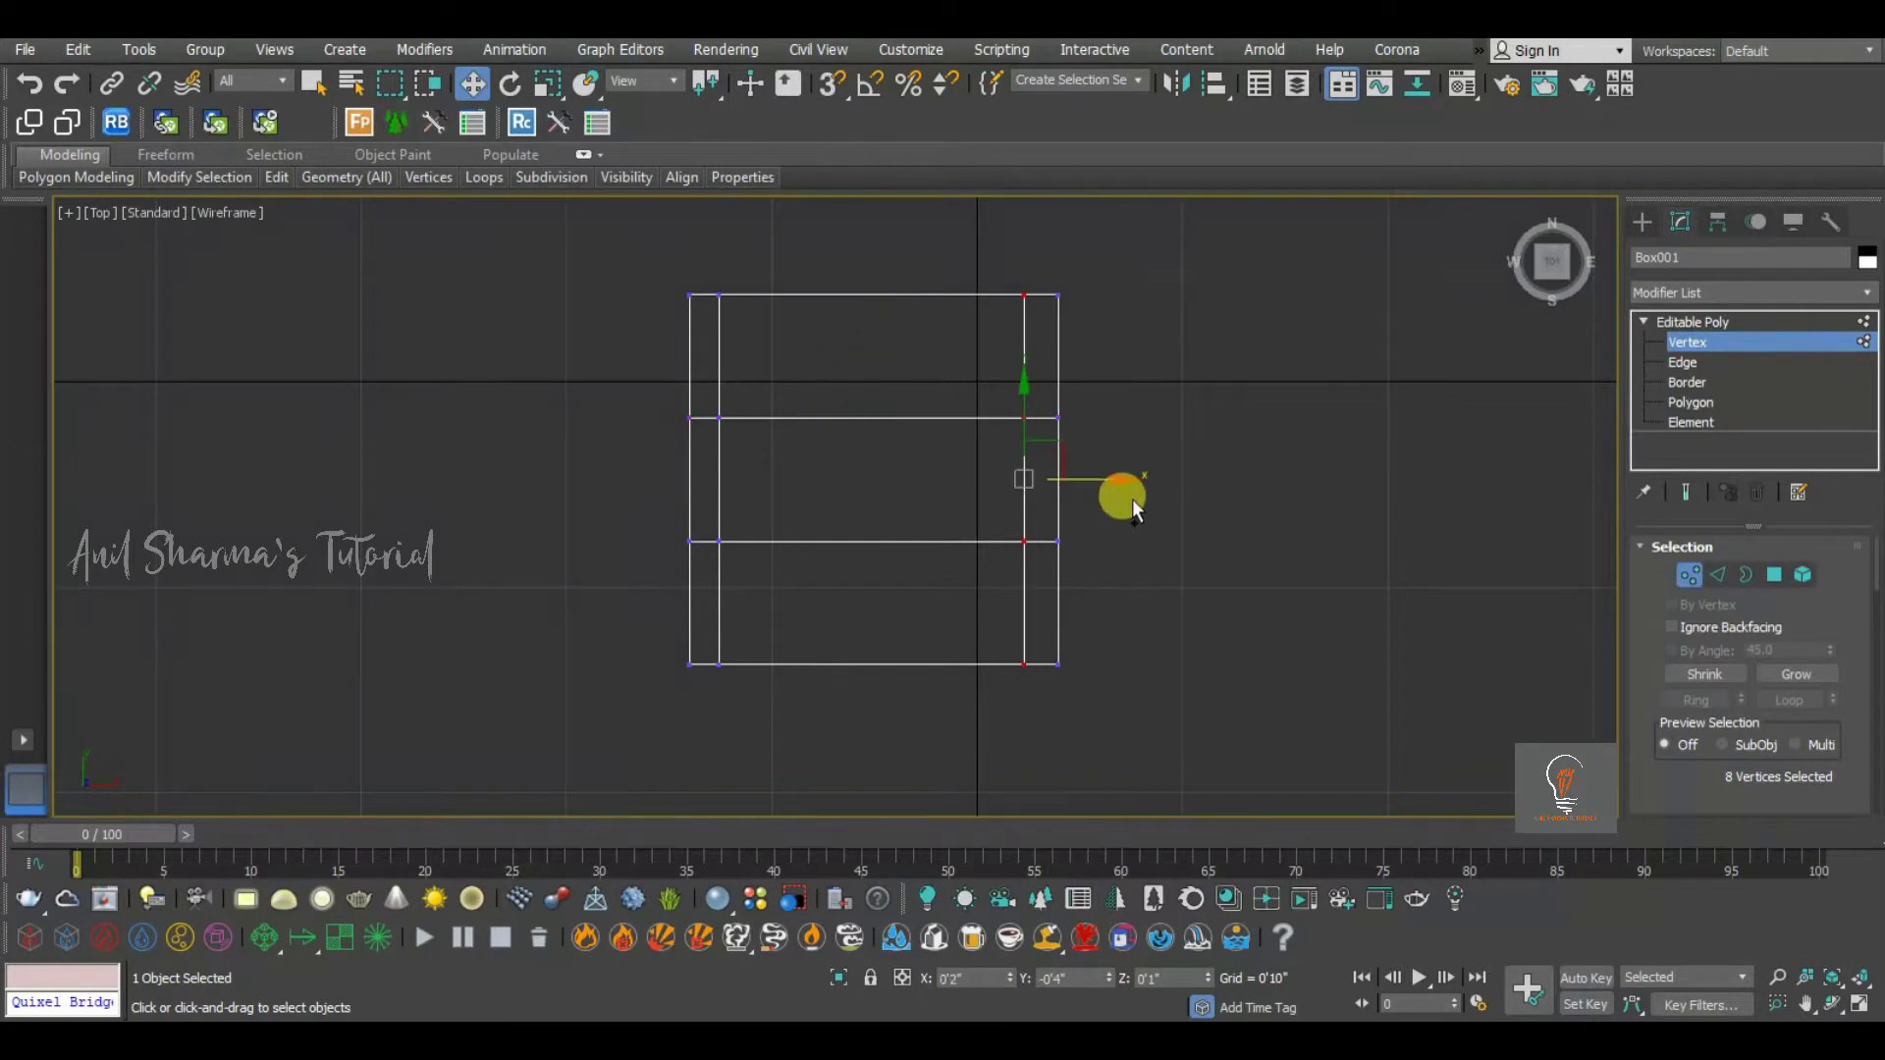
{"action": "key", "text": "ctrl+z"}
{"action": "left_click", "coordinate": [1184, 510]}
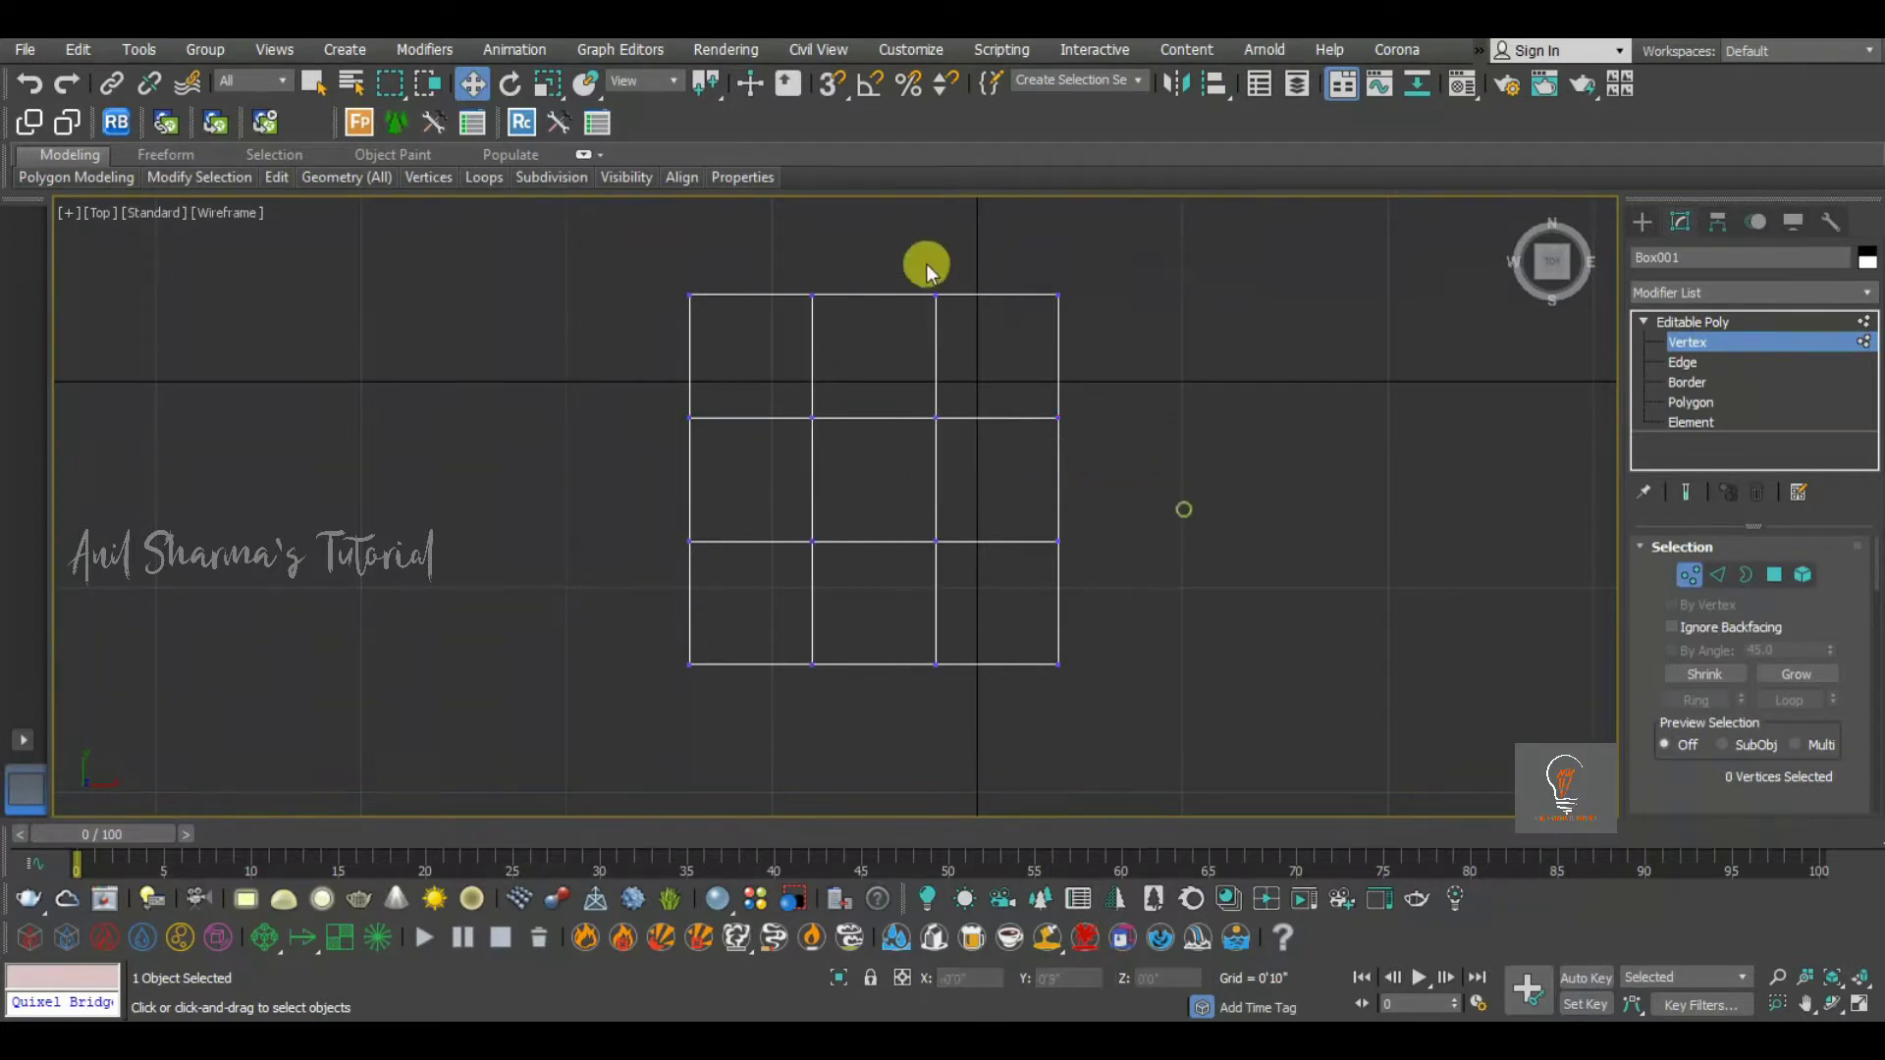
Move the right inner column of vertices outward, close to the box's right edge
{"action": "left_click_drag", "start_coordinate": [971, 210], "coordinate": [904, 717]}
{"action": "left_click_drag", "start_coordinate": [993, 478], "coordinate": [1114, 491]}
{"action": "left_click", "coordinate": [1193, 524]}
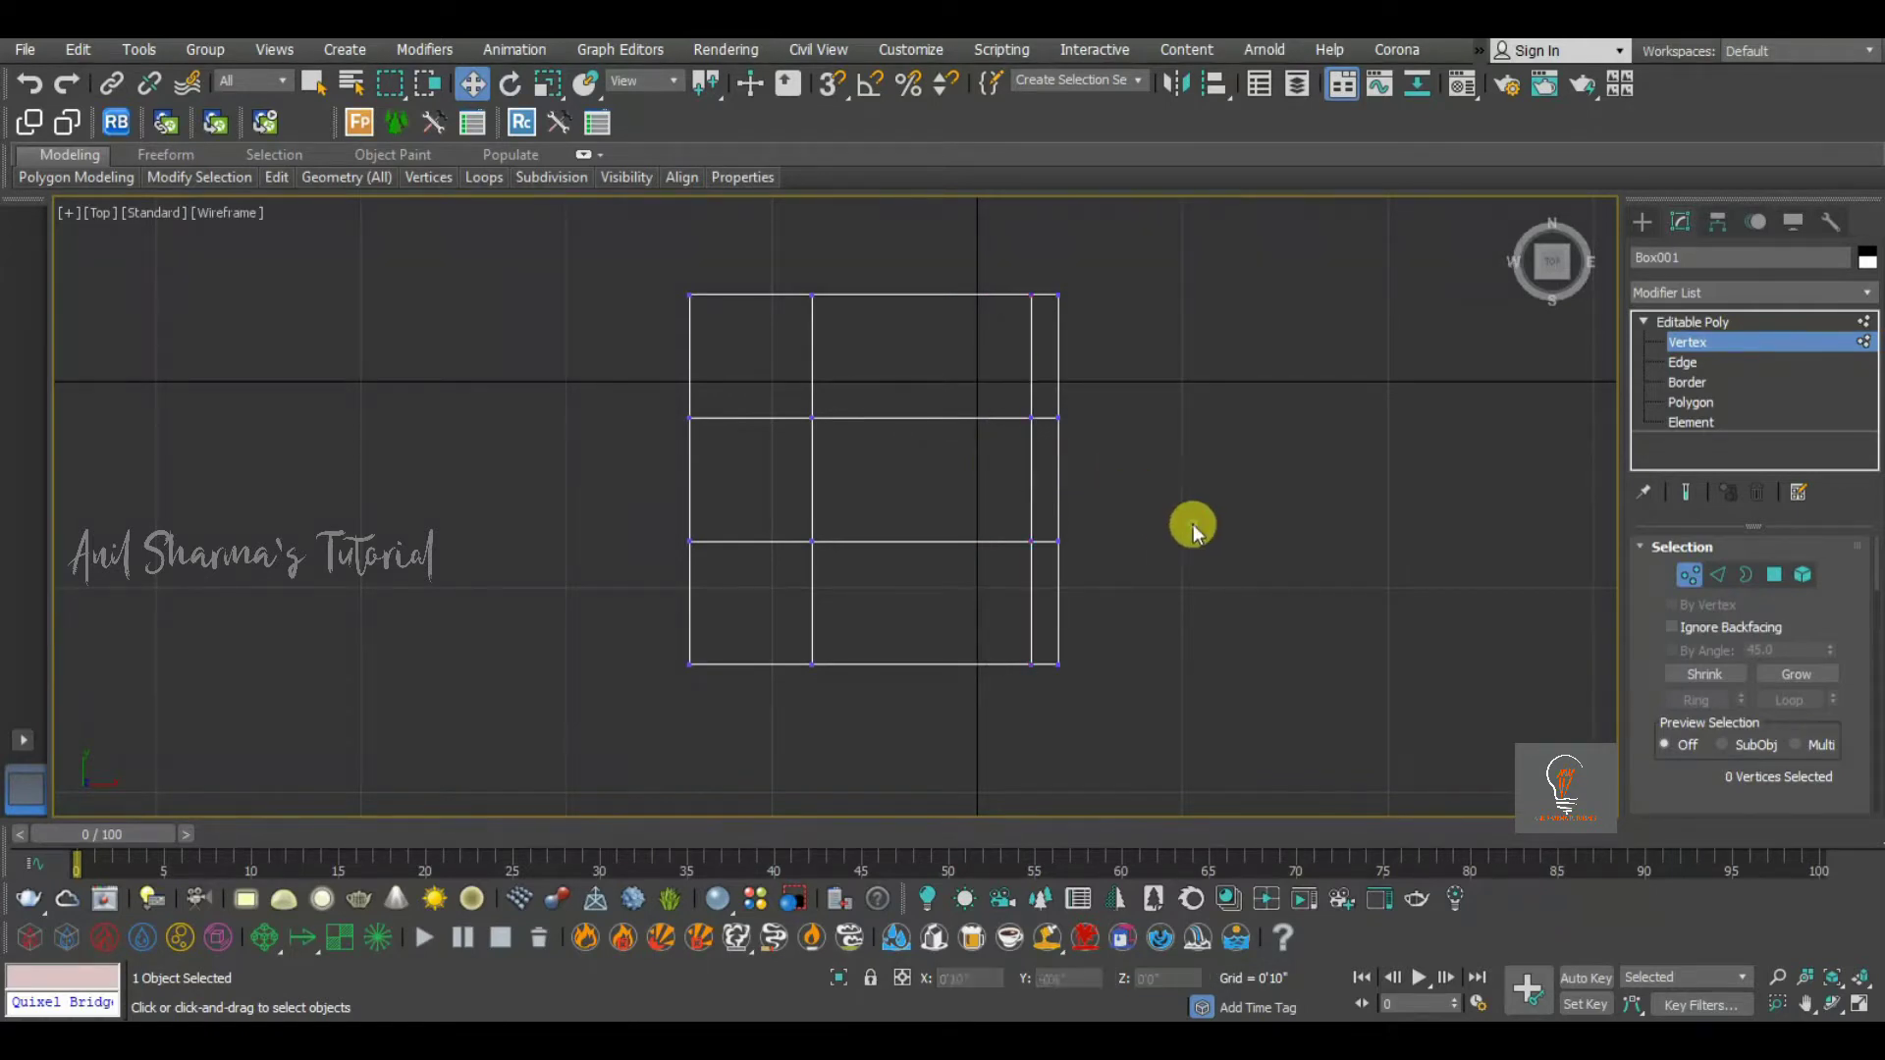
Move the upper inner row of vertices close to the upper edge and the left inner column close to the left edge
{"action": "left_click_drag", "start_coordinate": [1089, 398], "coordinate": [493, 429]}
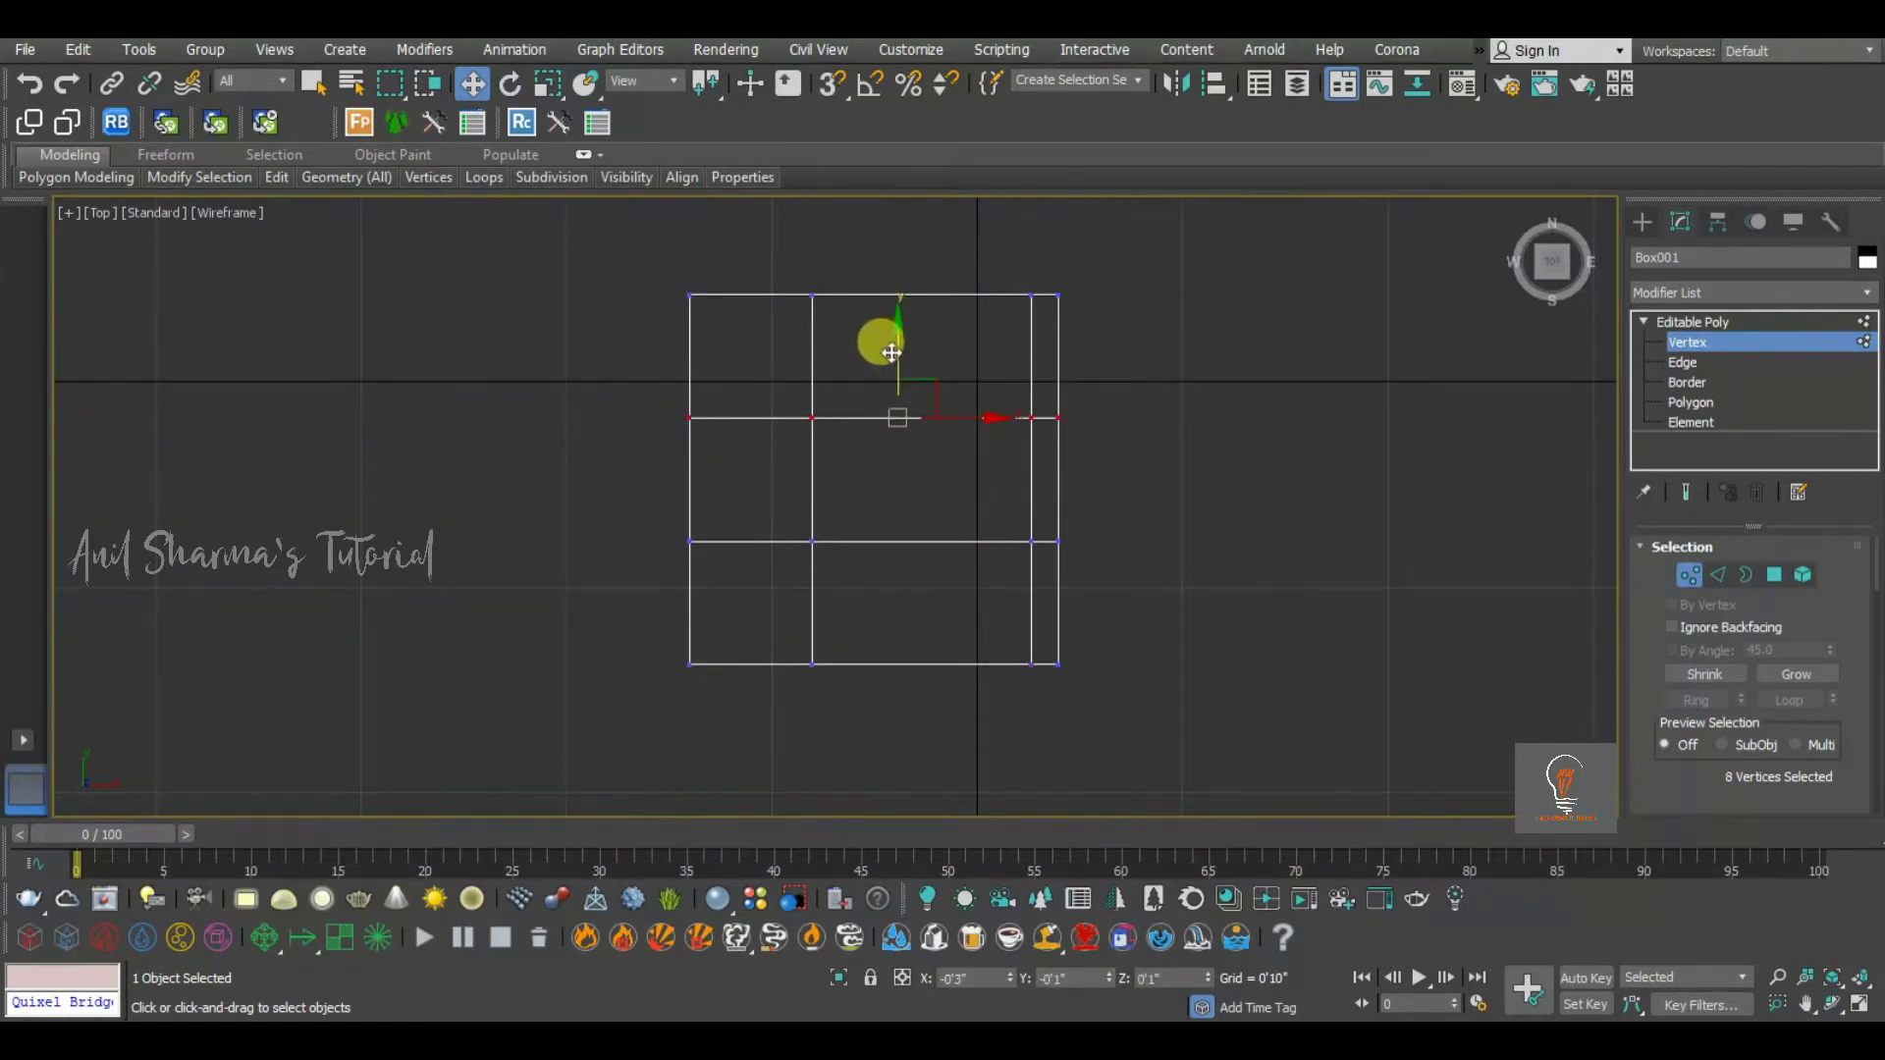
{"action": "left_click_drag", "start_coordinate": [890, 353], "coordinate": [760, 750]}
{"action": "left_click", "coordinate": [1252, 464]}
{"action": "left_click_drag", "start_coordinate": [865, 443], "coordinate": [782, 426]}
Move the lower inner row of vertices down, close to the box's lower edge
{"action": "left_click_drag", "start_coordinate": [1154, 455], "coordinate": [520, 572]}
{"action": "scroll", "coordinate": [769, 662], "scroll_direction": "up", "scroll_amount": 4}
{"action": "middle_click_drag", "start_coordinate": [768, 663], "coordinate": [746, 555]}
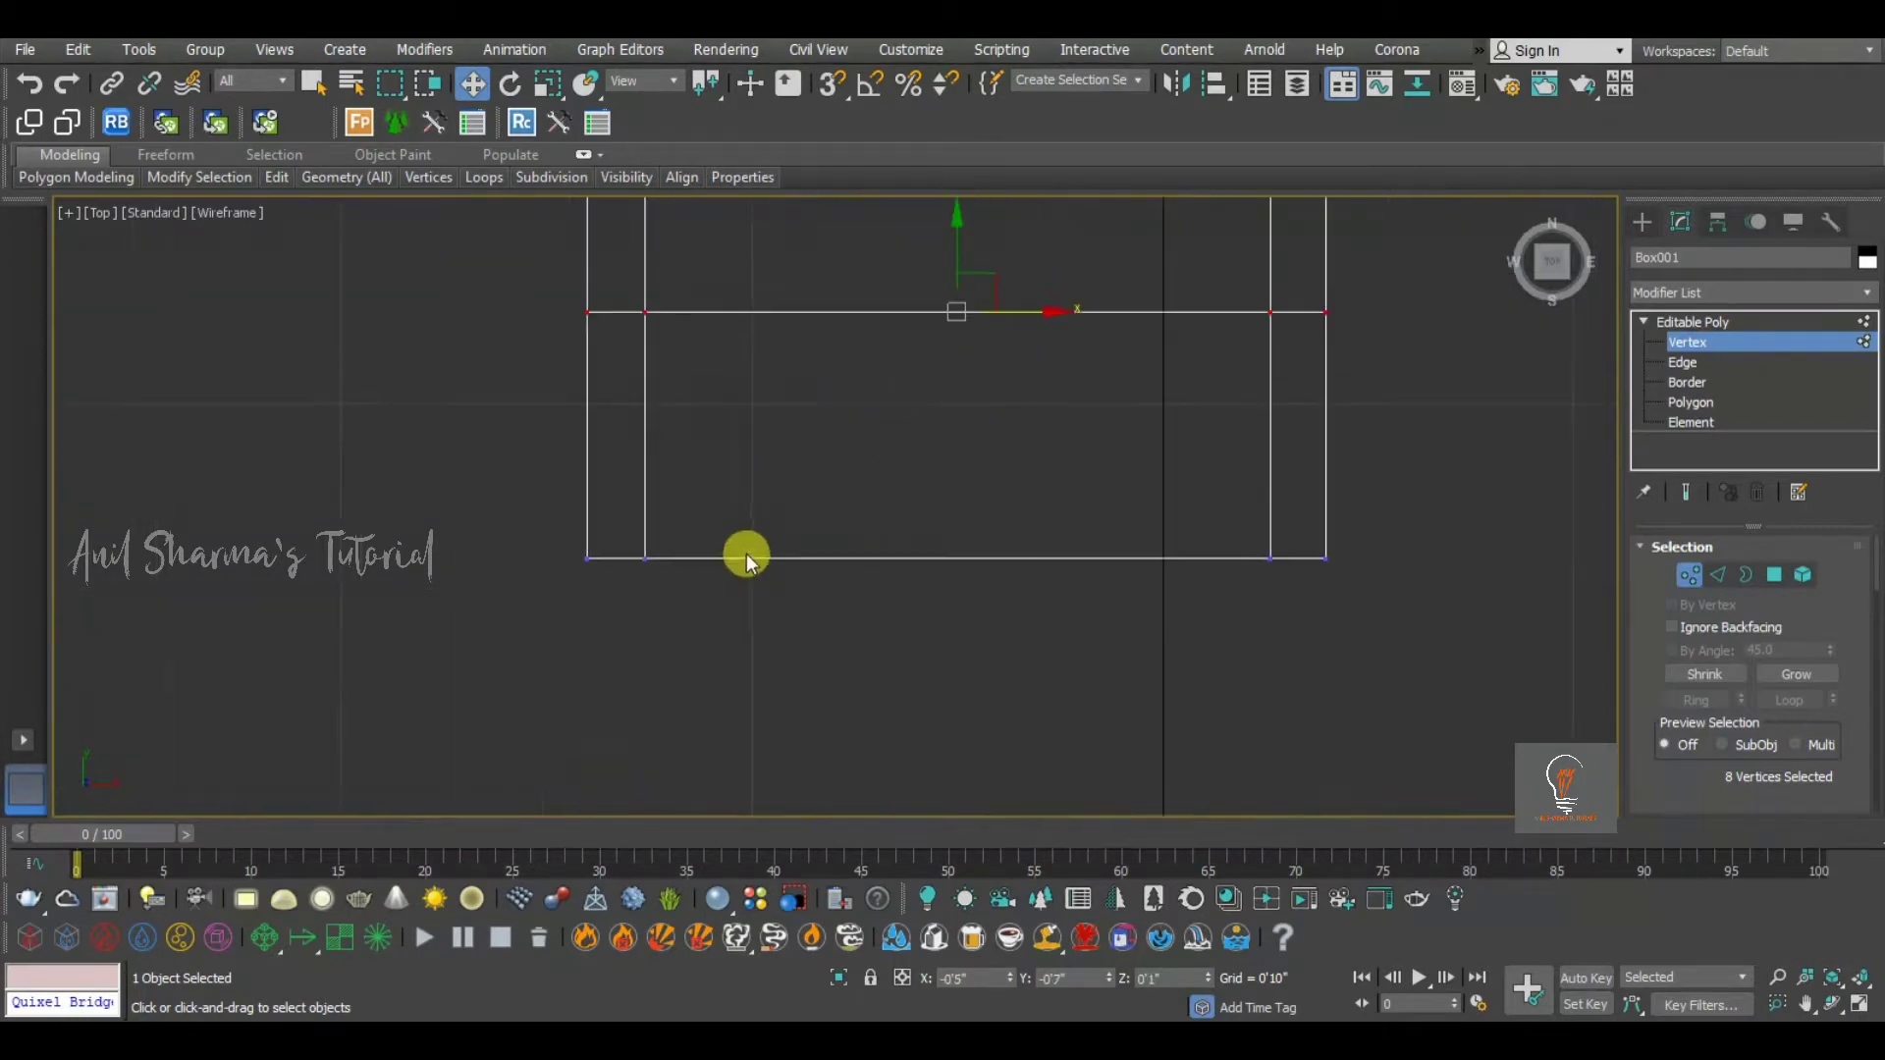
{"action": "left_click_drag", "start_coordinate": [950, 234], "coordinate": [953, 428]}
{"action": "scroll", "coordinate": [909, 575], "scroll_direction": "down", "scroll_amount": 5}
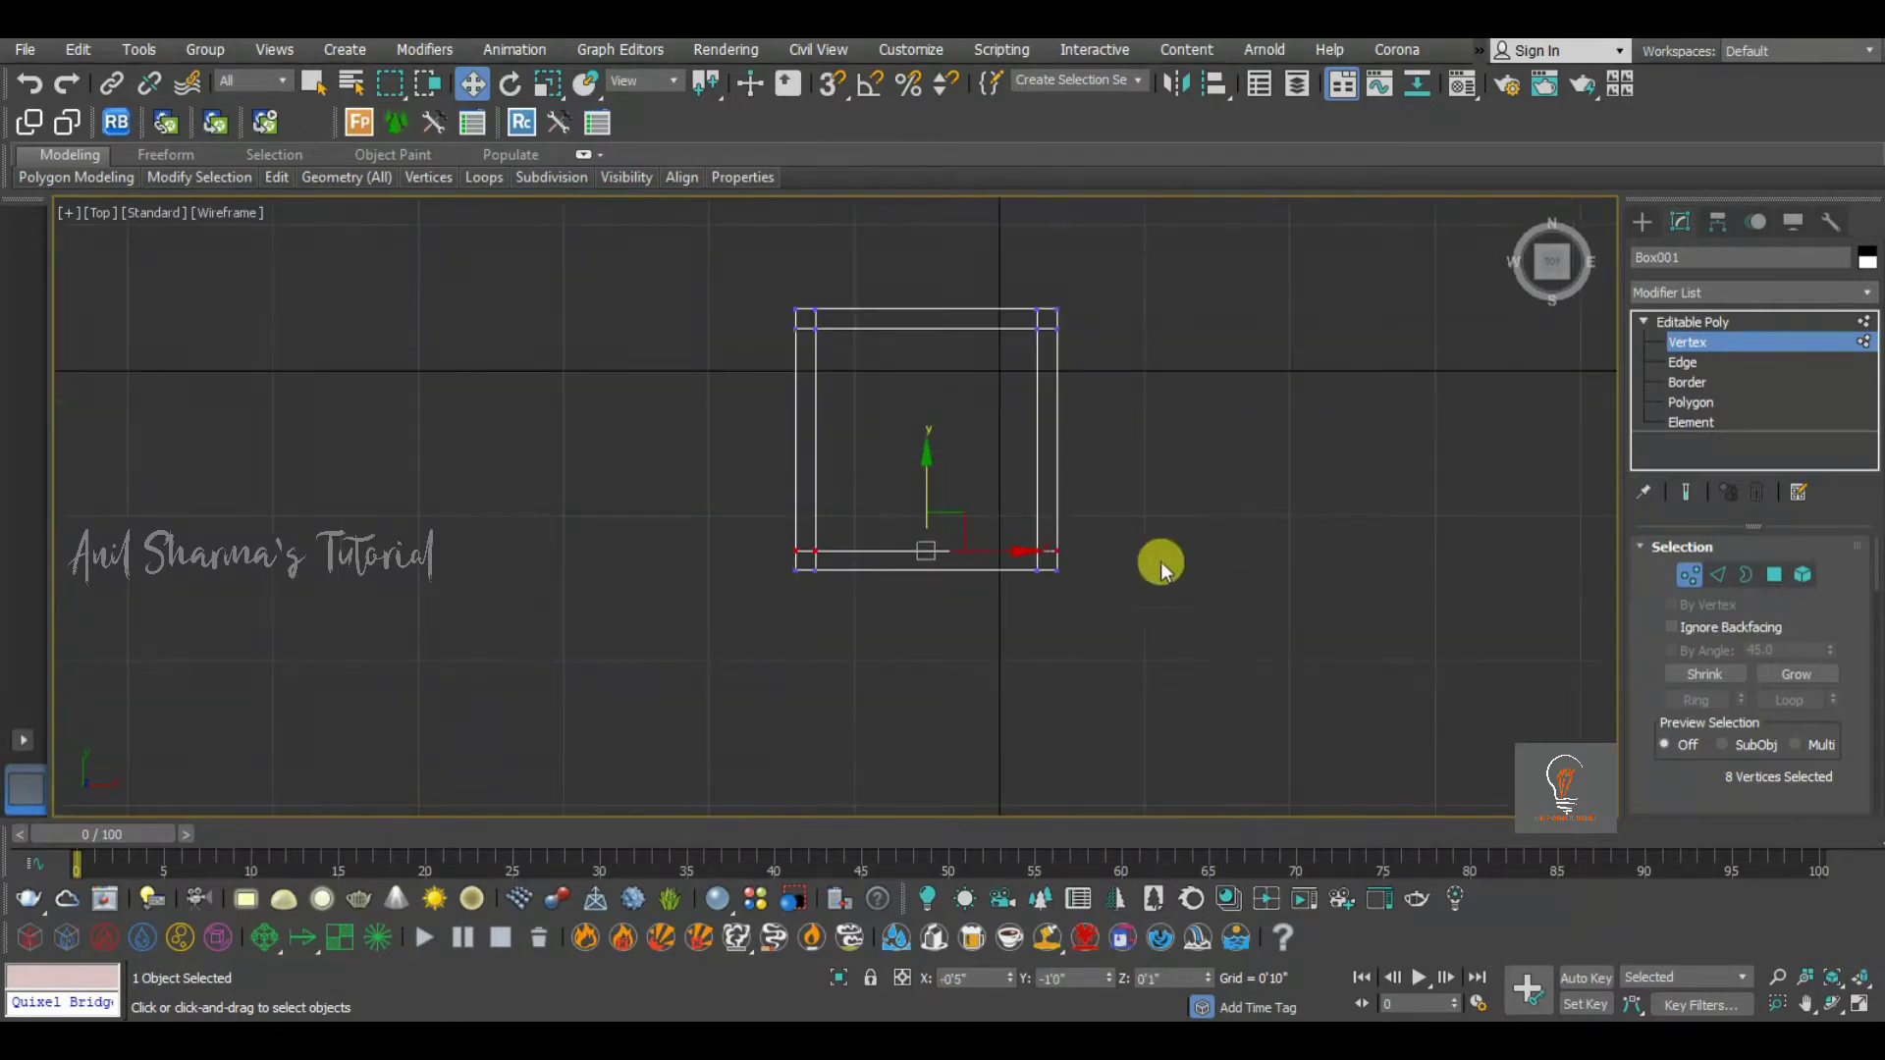
{"action": "left_click", "coordinate": [1199, 467]}
Fine-tune the right inner vertex column and the lower inner vertex row to even out the border widths
{"action": "scroll", "coordinate": [1046, 546], "scroll_direction": "up", "scroll_amount": 3}
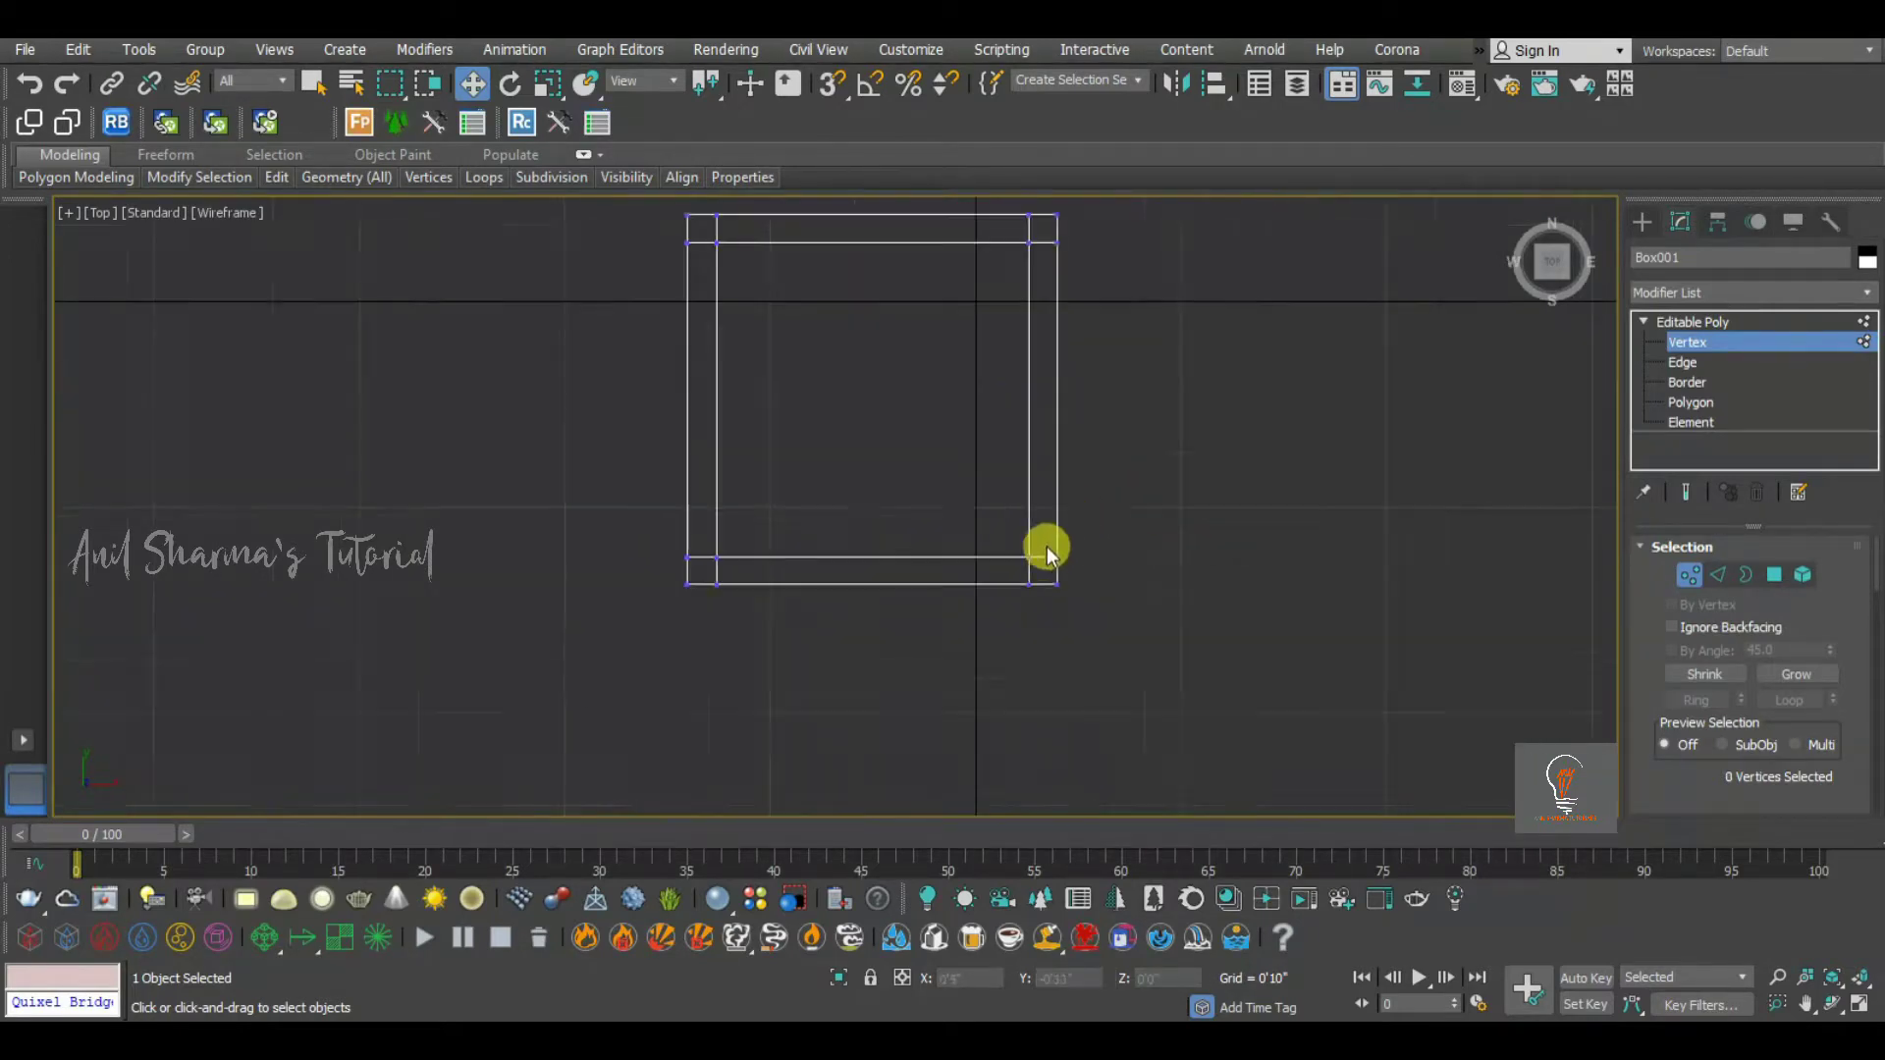
{"action": "middle_click_drag", "start_coordinate": [1013, 232], "coordinate": [989, 268]}
{"action": "left_click_drag", "start_coordinate": [1017, 228], "coordinate": [917, 676]}
{"action": "scroll", "coordinate": [1033, 527], "scroll_direction": "up", "scroll_amount": 3}
{"action": "left_click_drag", "start_coordinate": [1061, 390], "coordinate": [1052, 390]}
{"action": "left_click", "coordinate": [1123, 535]}
{"action": "left_click_drag", "start_coordinate": [1150, 536], "coordinate": [410, 620]}
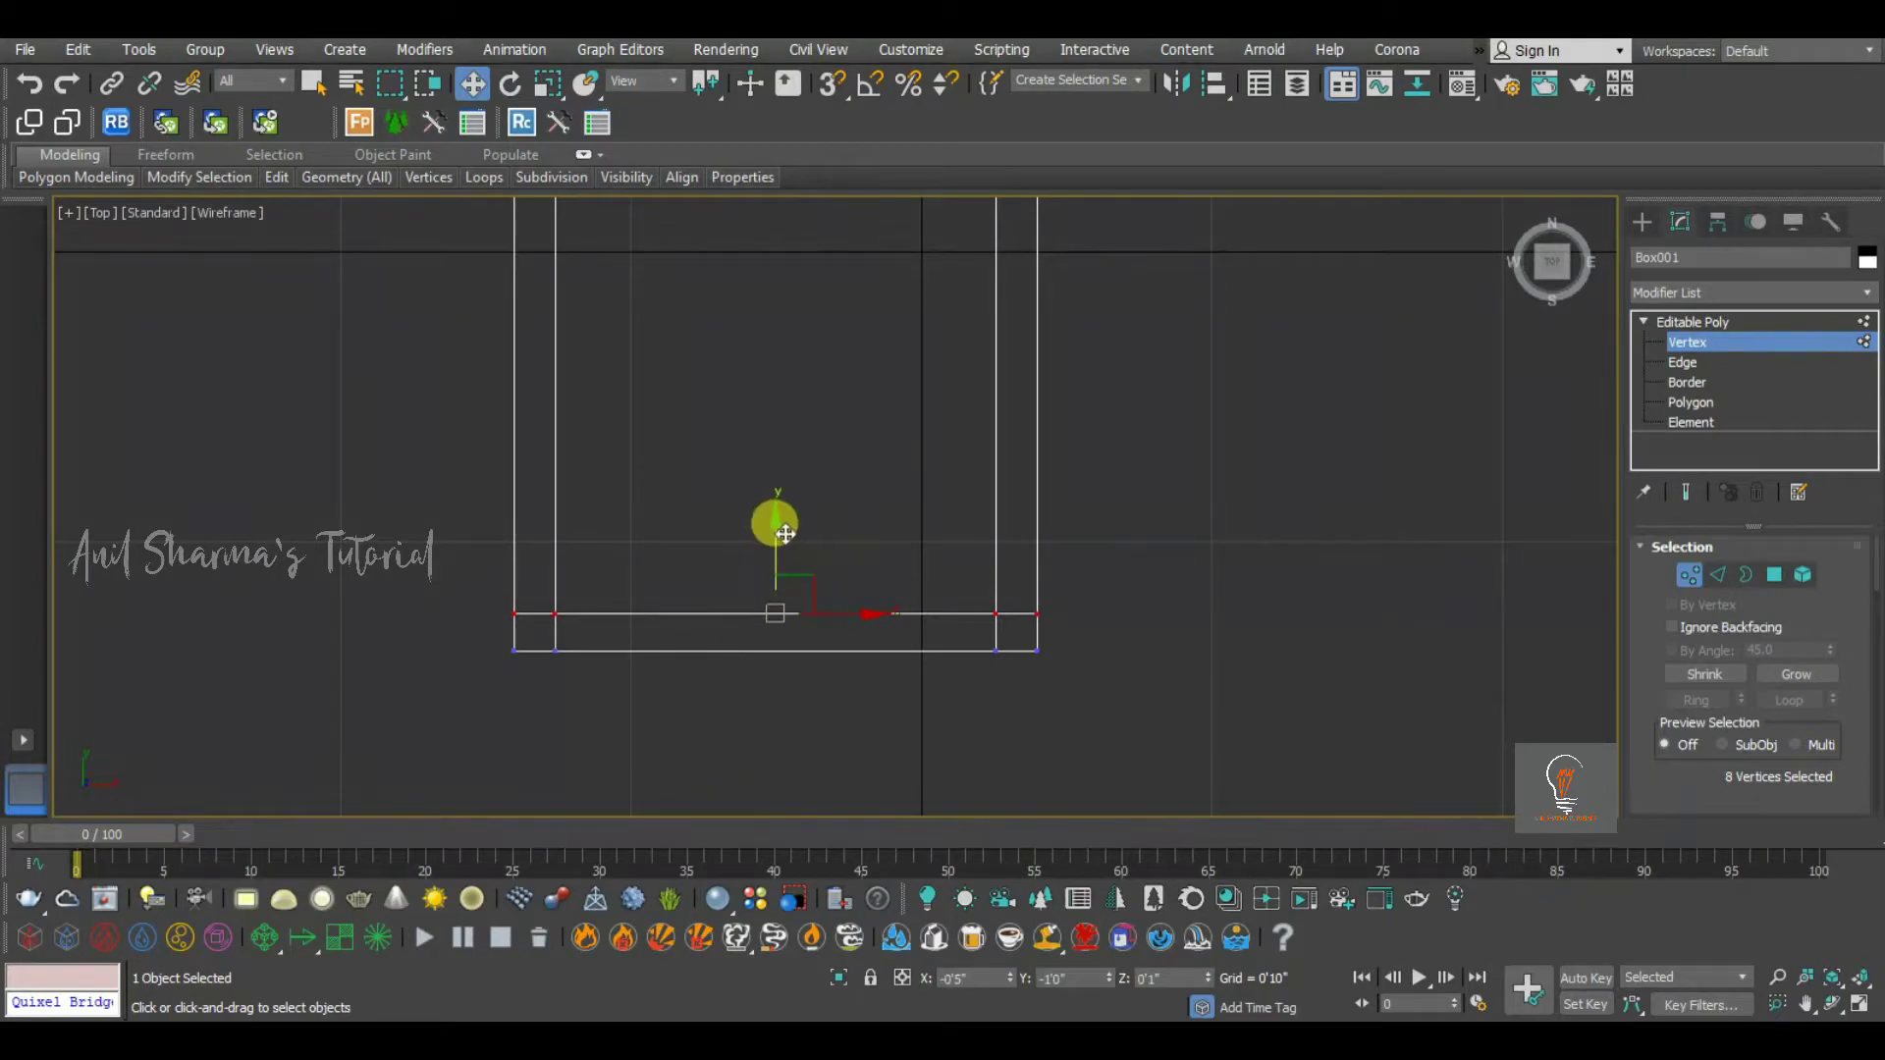
{"action": "left_click", "coordinate": [1149, 574]}
Select the four small corner polygons on the underside of the box in a shaded perspective view
{"action": "scroll", "coordinate": [1148, 574], "scroll_direction": "down", "scroll_amount": 4}
{"action": "mouse_move", "coordinate": [1086, 543]}
{"action": "middle_mouse_down", "text": "alt"}
{"action": "mouse_move", "coordinate": [996, 493]}
{"action": "mouse_move", "coordinate": [994, 438]}
{"action": "mouse_move", "coordinate": [1076, 559]}
{"action": "mouse_move", "coordinate": [988, 559]}
{"action": "mouse_move", "coordinate": [936, 515]}
{"action": "middle_mouse_up", "text": "alt"}
{"action": "key", "text": "F3"}
{"action": "key", "text": "p"}
{"action": "key", "text": "z"}
{"action": "key", "text": "F4"}
{"action": "scroll", "coordinate": [1076, 559], "scroll_direction": "down", "scroll_amount": 3}
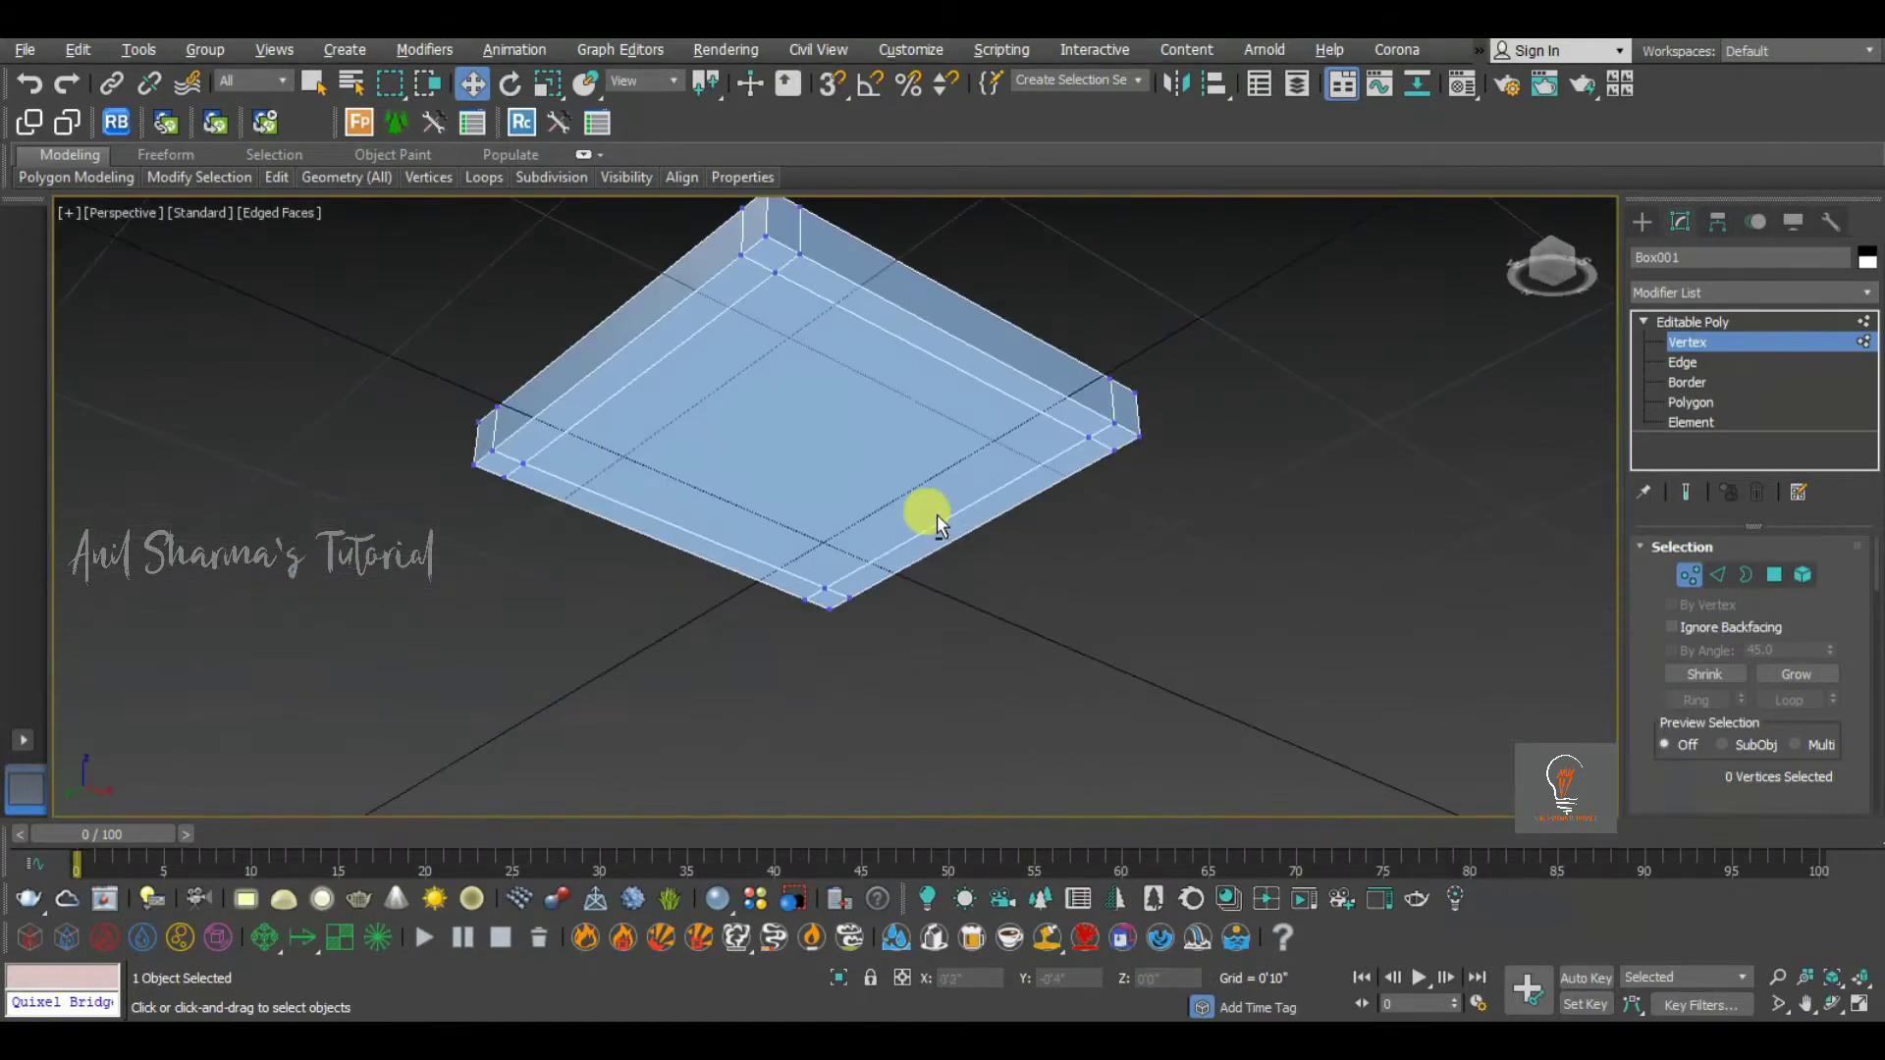
{"action": "left_click", "coordinate": [1690, 402]}
{"action": "left_click", "coordinate": [773, 255]}
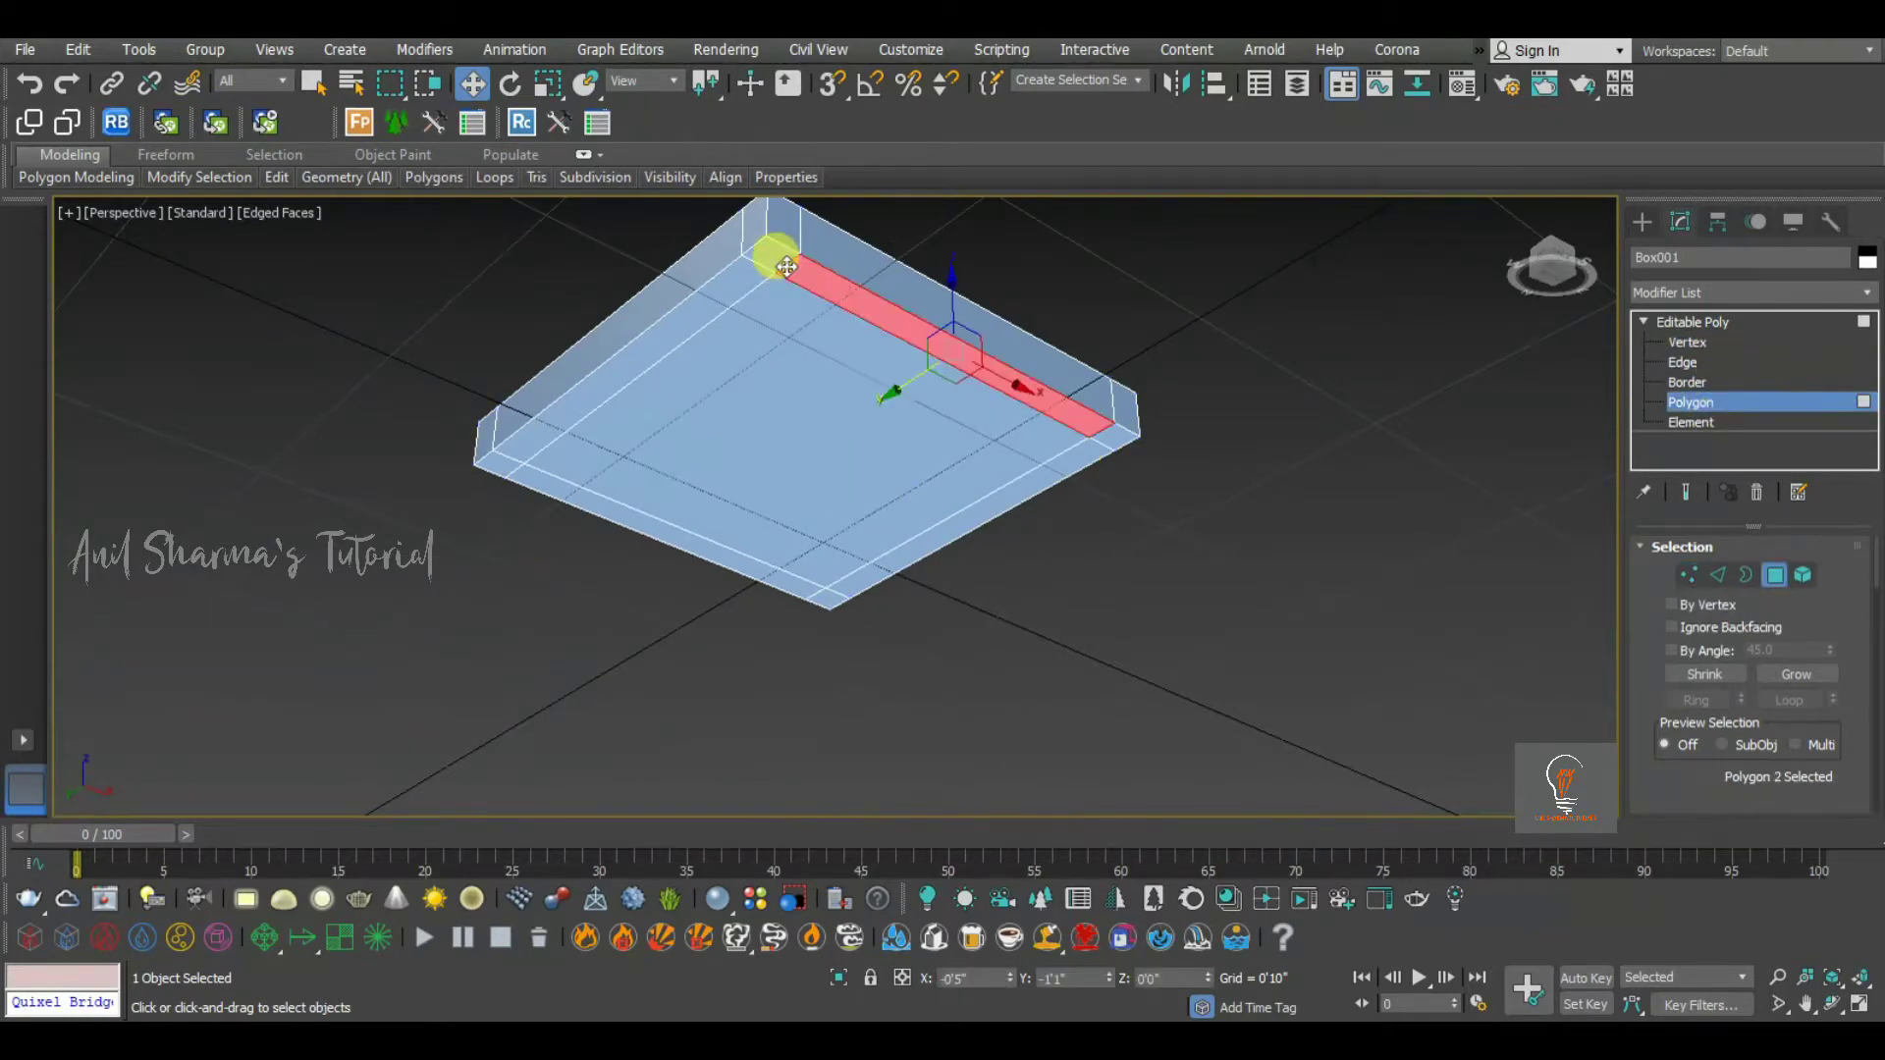
{"action": "left_click", "coordinate": [767, 251]}
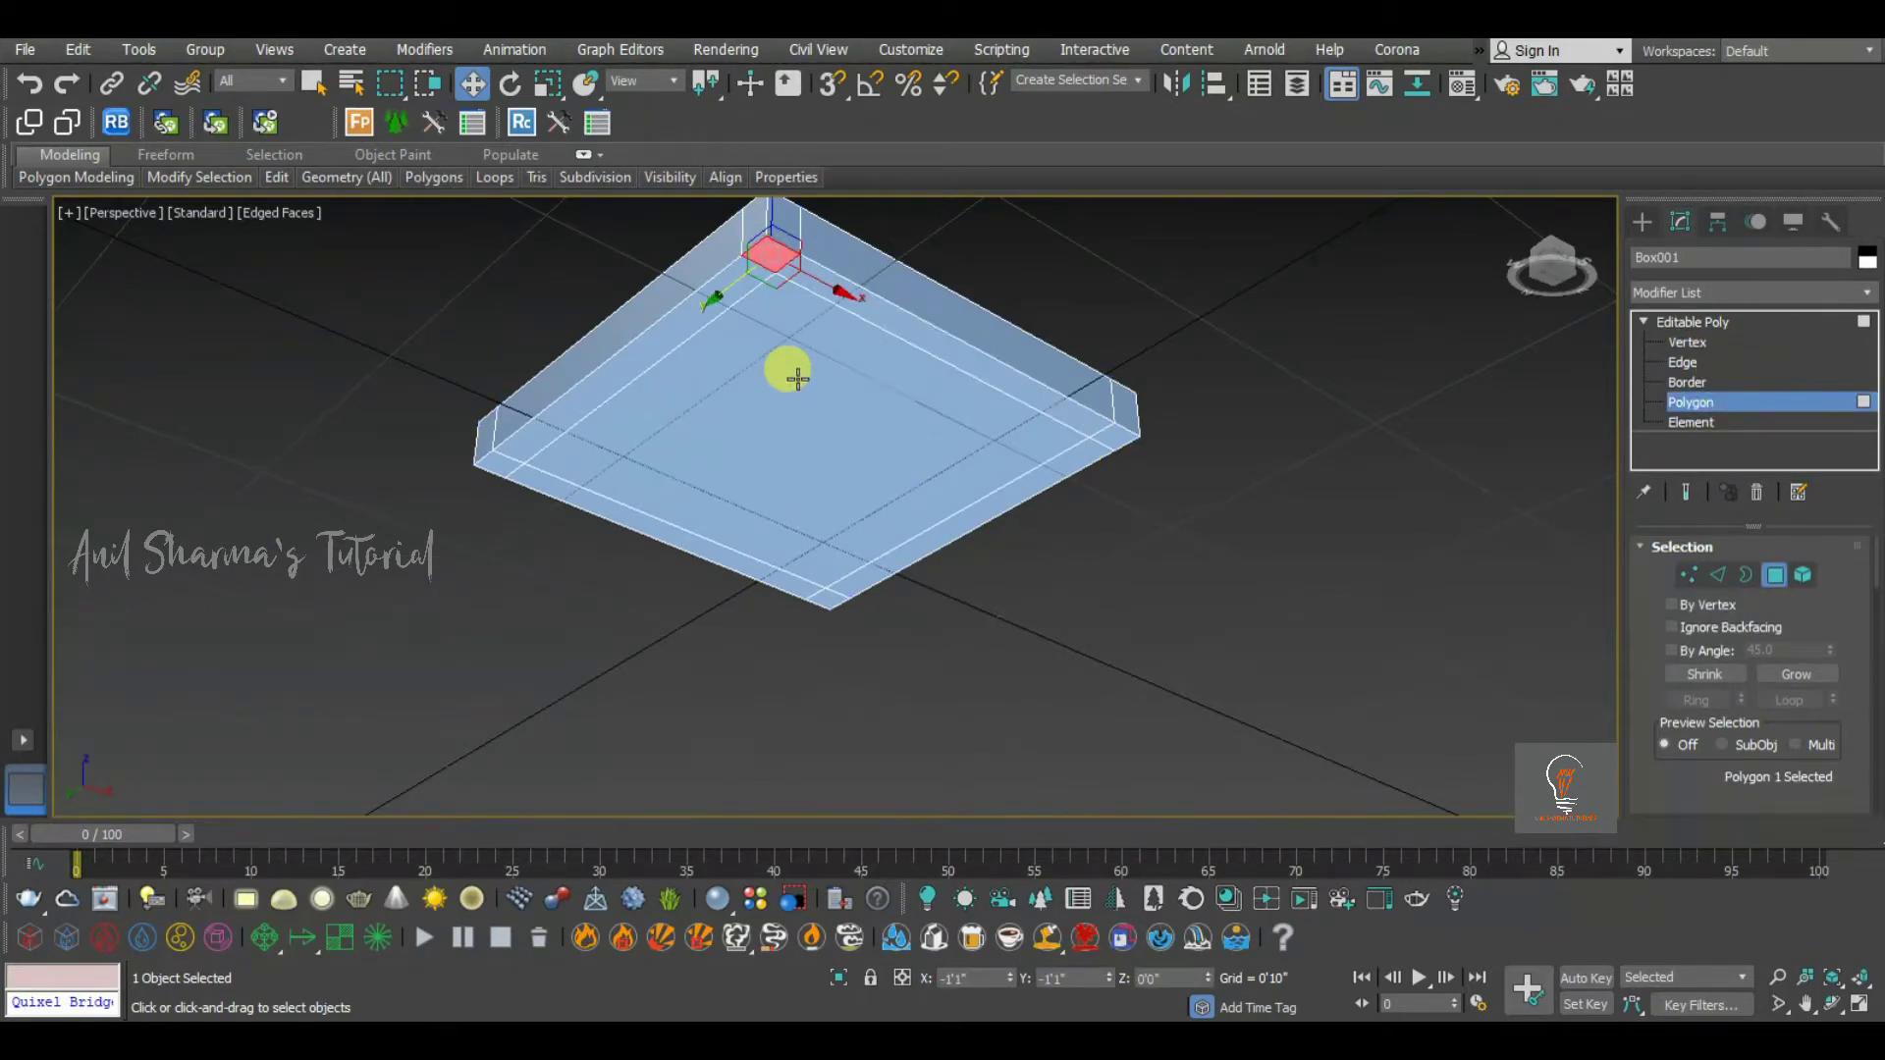
{"action": "key", "text": "q"}
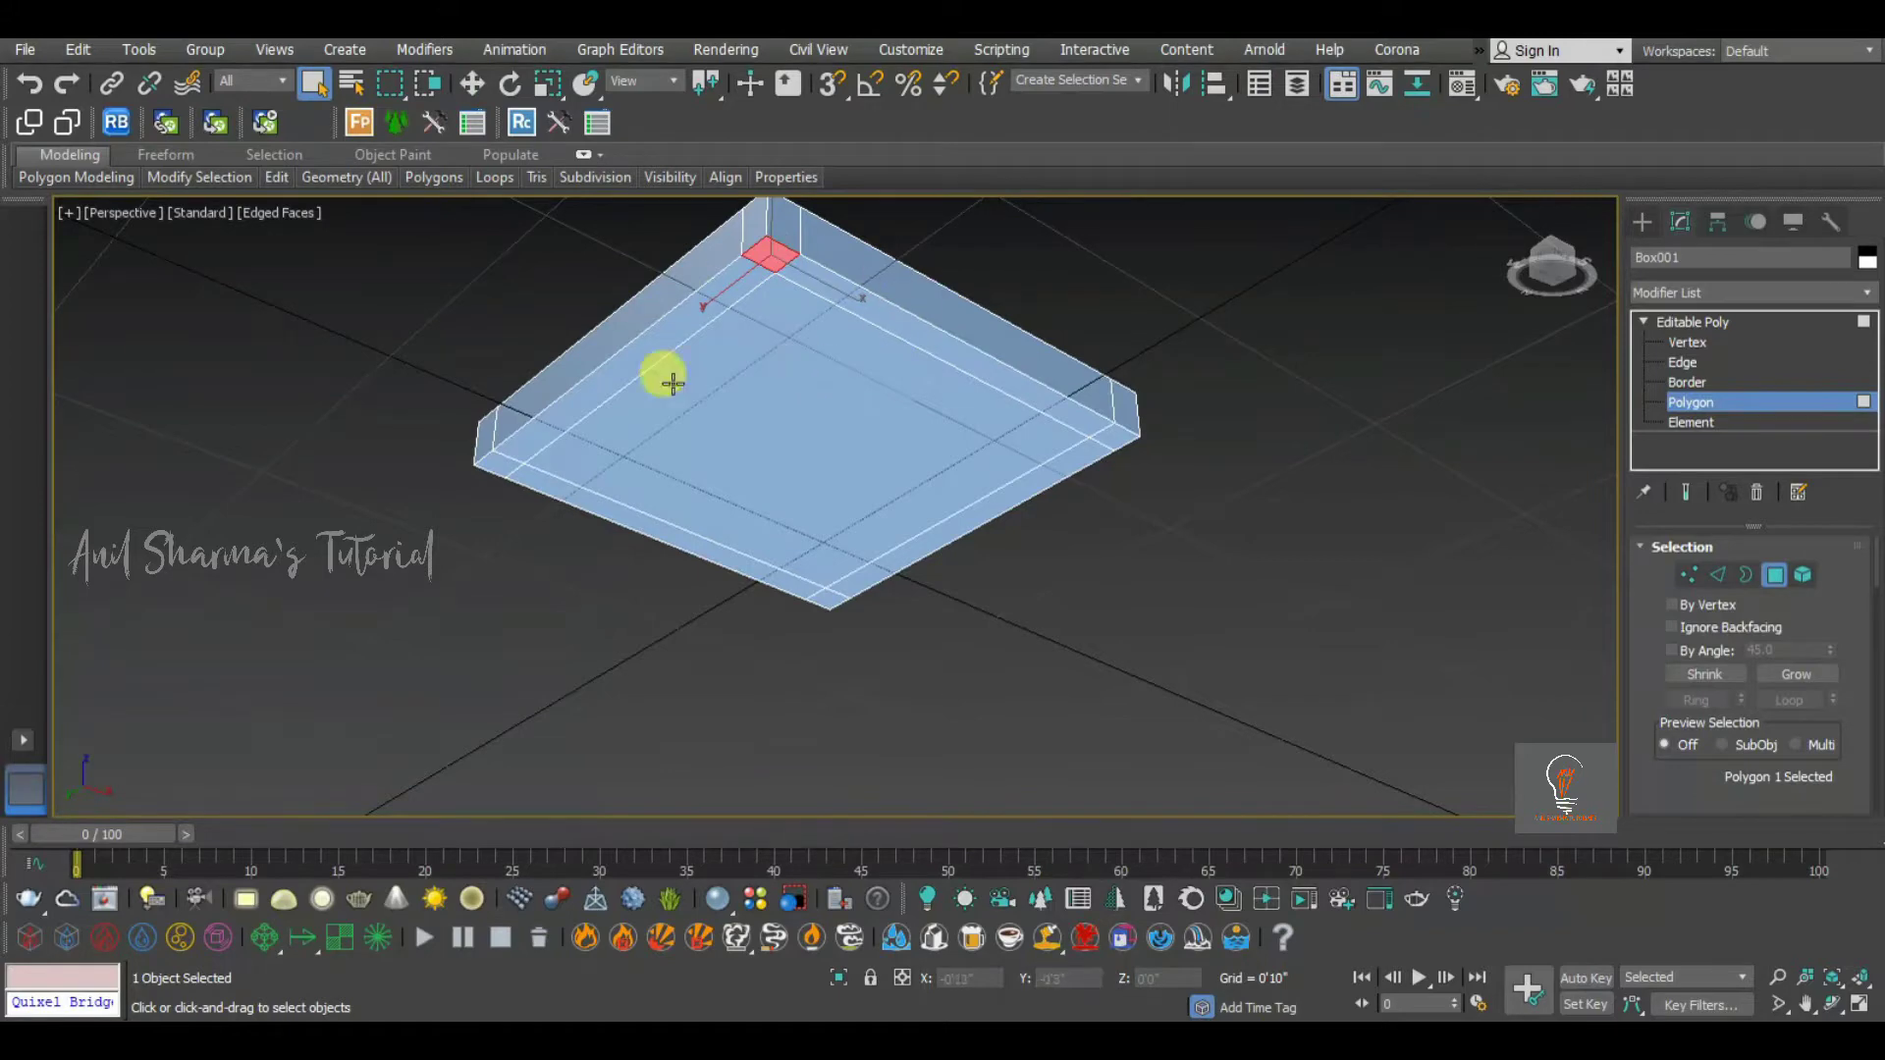
{"action": "left_click", "coordinate": [488, 460], "text": "ctrl"}
{"action": "left_click", "coordinate": [825, 598], "text": "ctrl"}
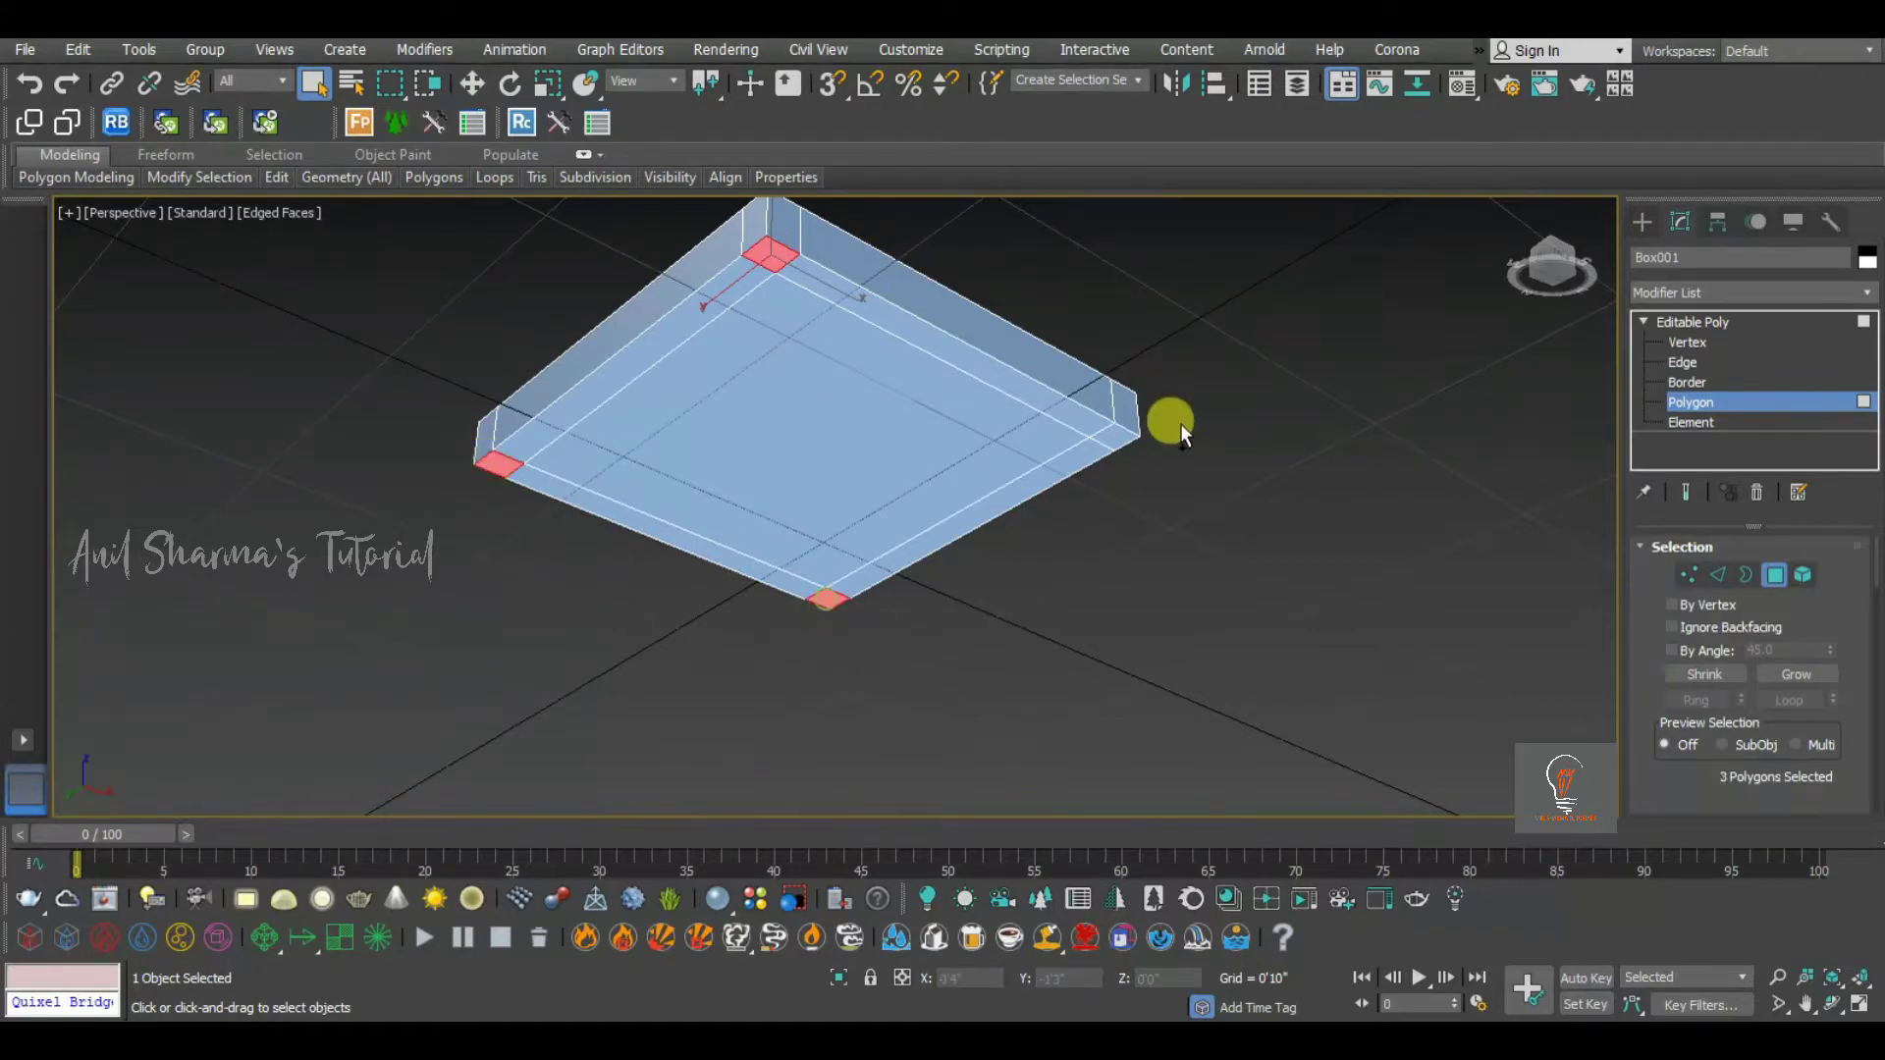
{"action": "left_click", "coordinate": [1116, 434], "text": "ctrl"}
Extrude the four selected corner polygons by 15 inches to form the stool's legs
{"action": "left_click_drag", "start_coordinate": [1684, 788], "coordinate": [1683, 690]}
{"action": "left_click_drag", "start_coordinate": [1701, 518], "coordinate": [1701, 497]}
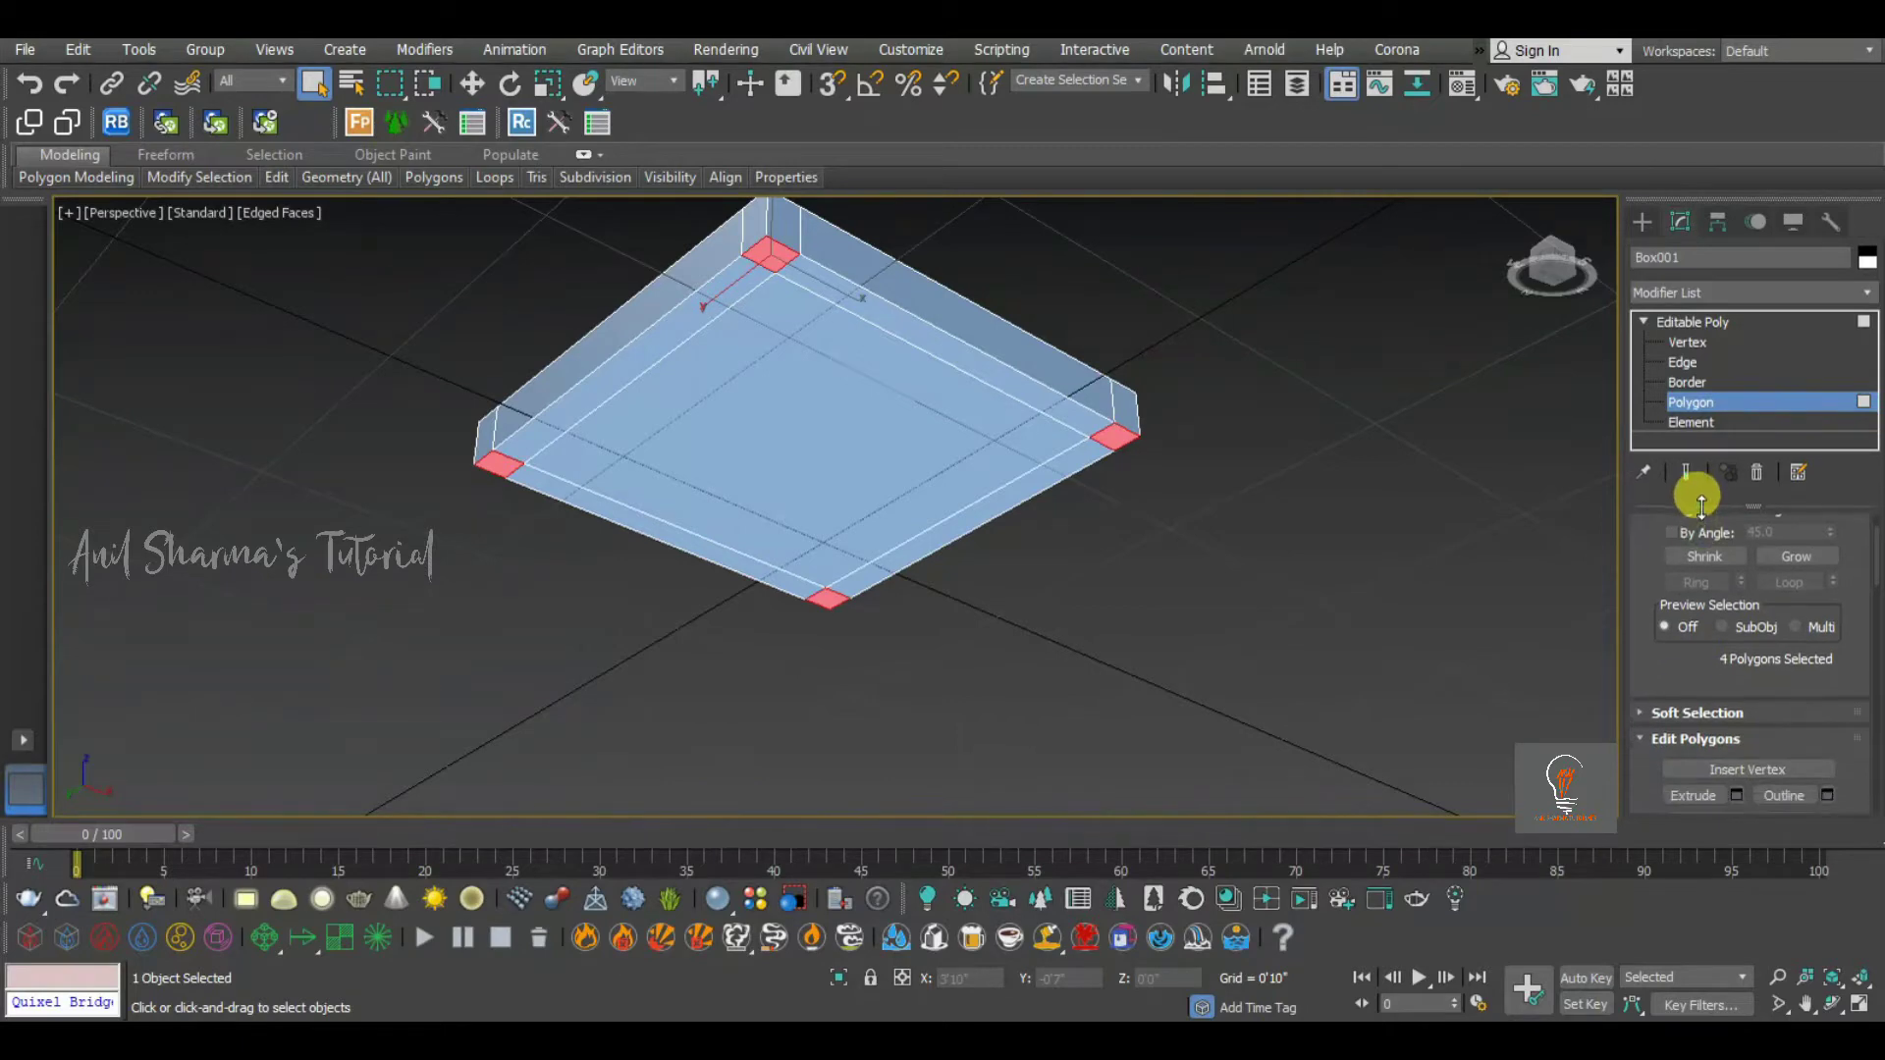
{"action": "left_click_drag", "start_coordinate": [1661, 668], "coordinate": [1681, 503]}
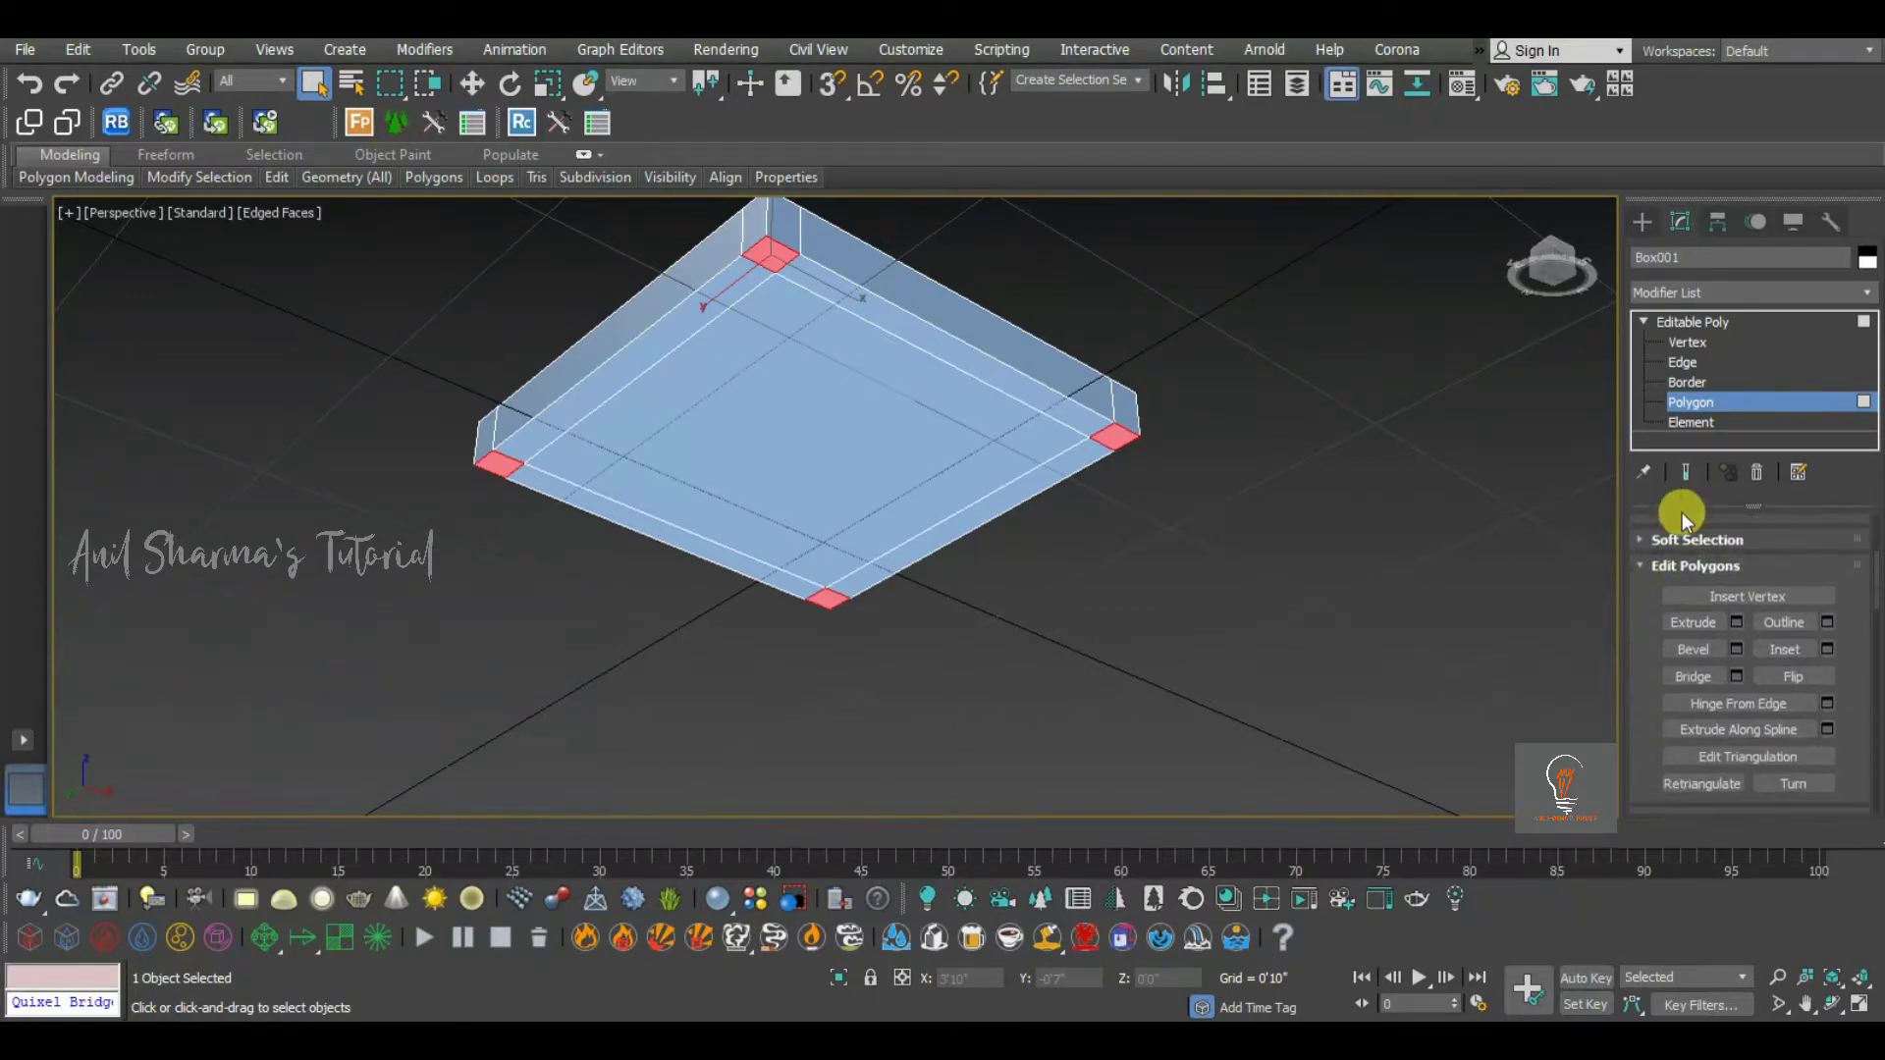
{"action": "left_click", "coordinate": [1736, 622]}
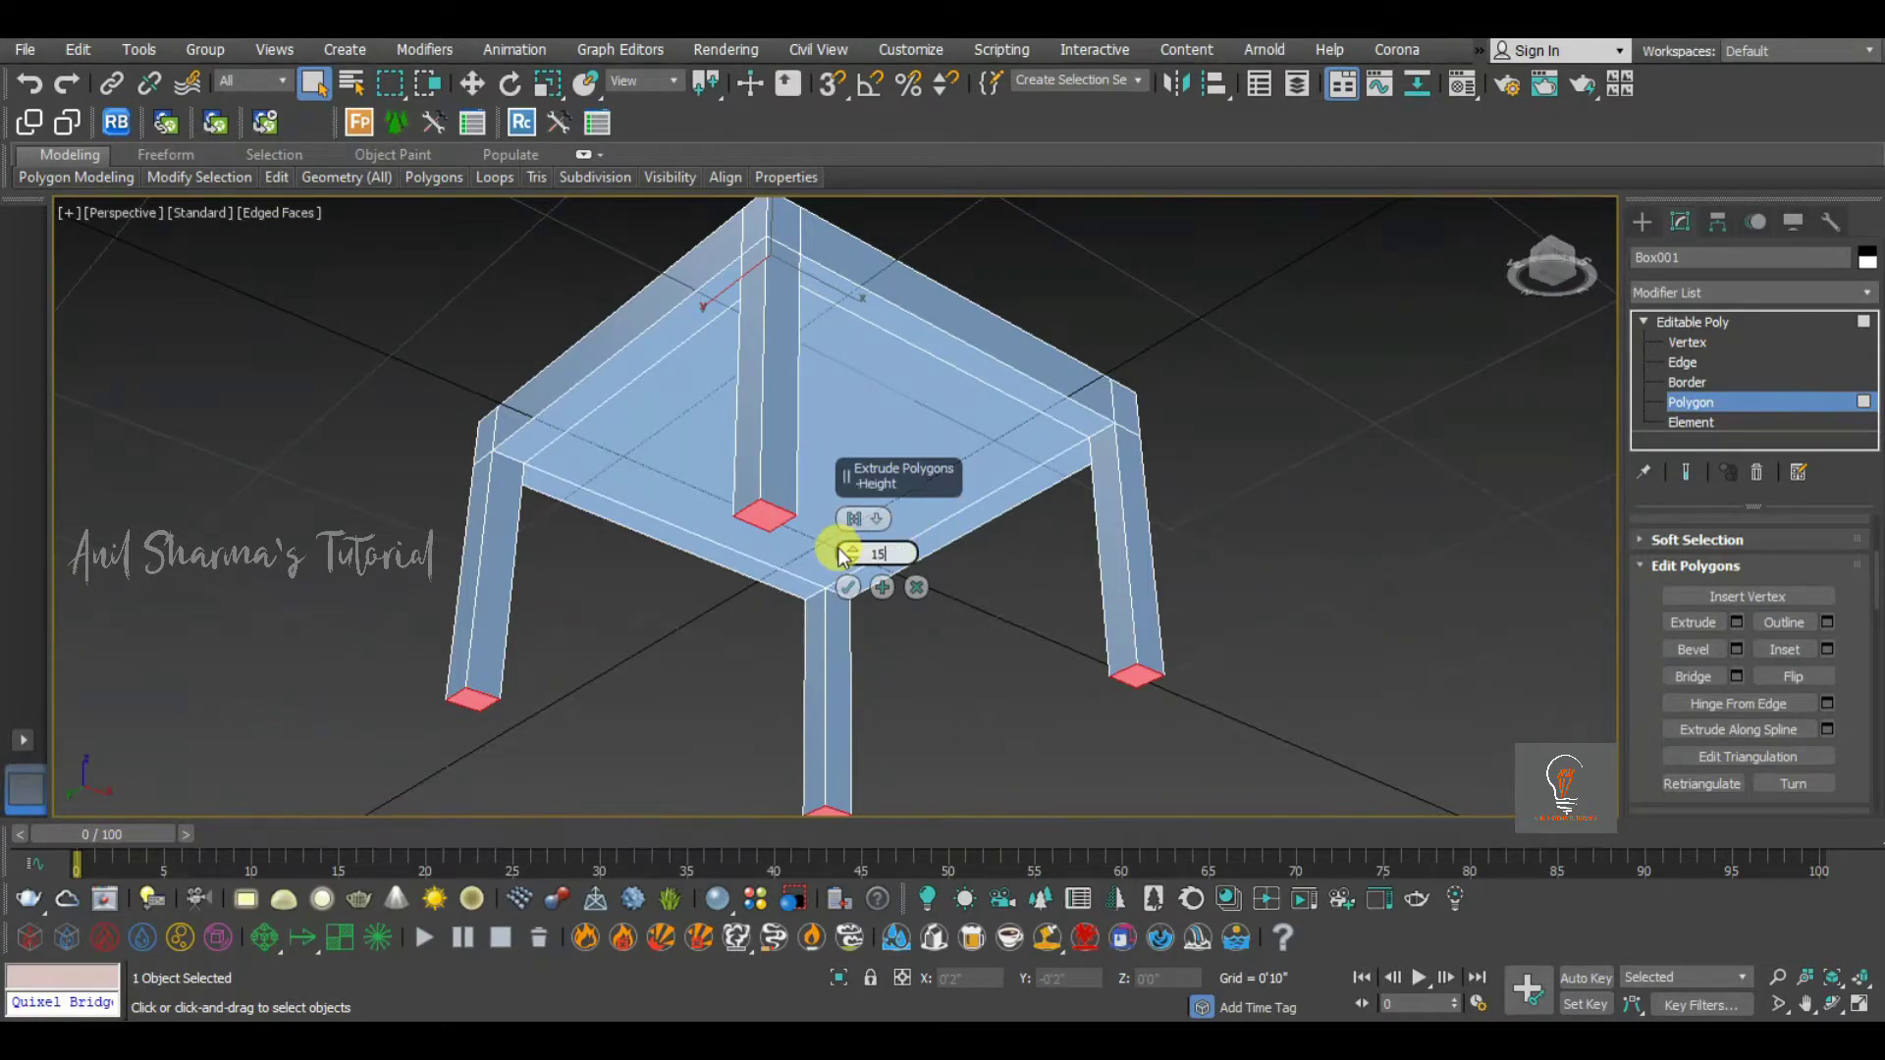
{"action": "type", "text": "15"}
{"action": "key", "text": "Return"}
{"action": "left_click", "coordinate": [847, 587]}
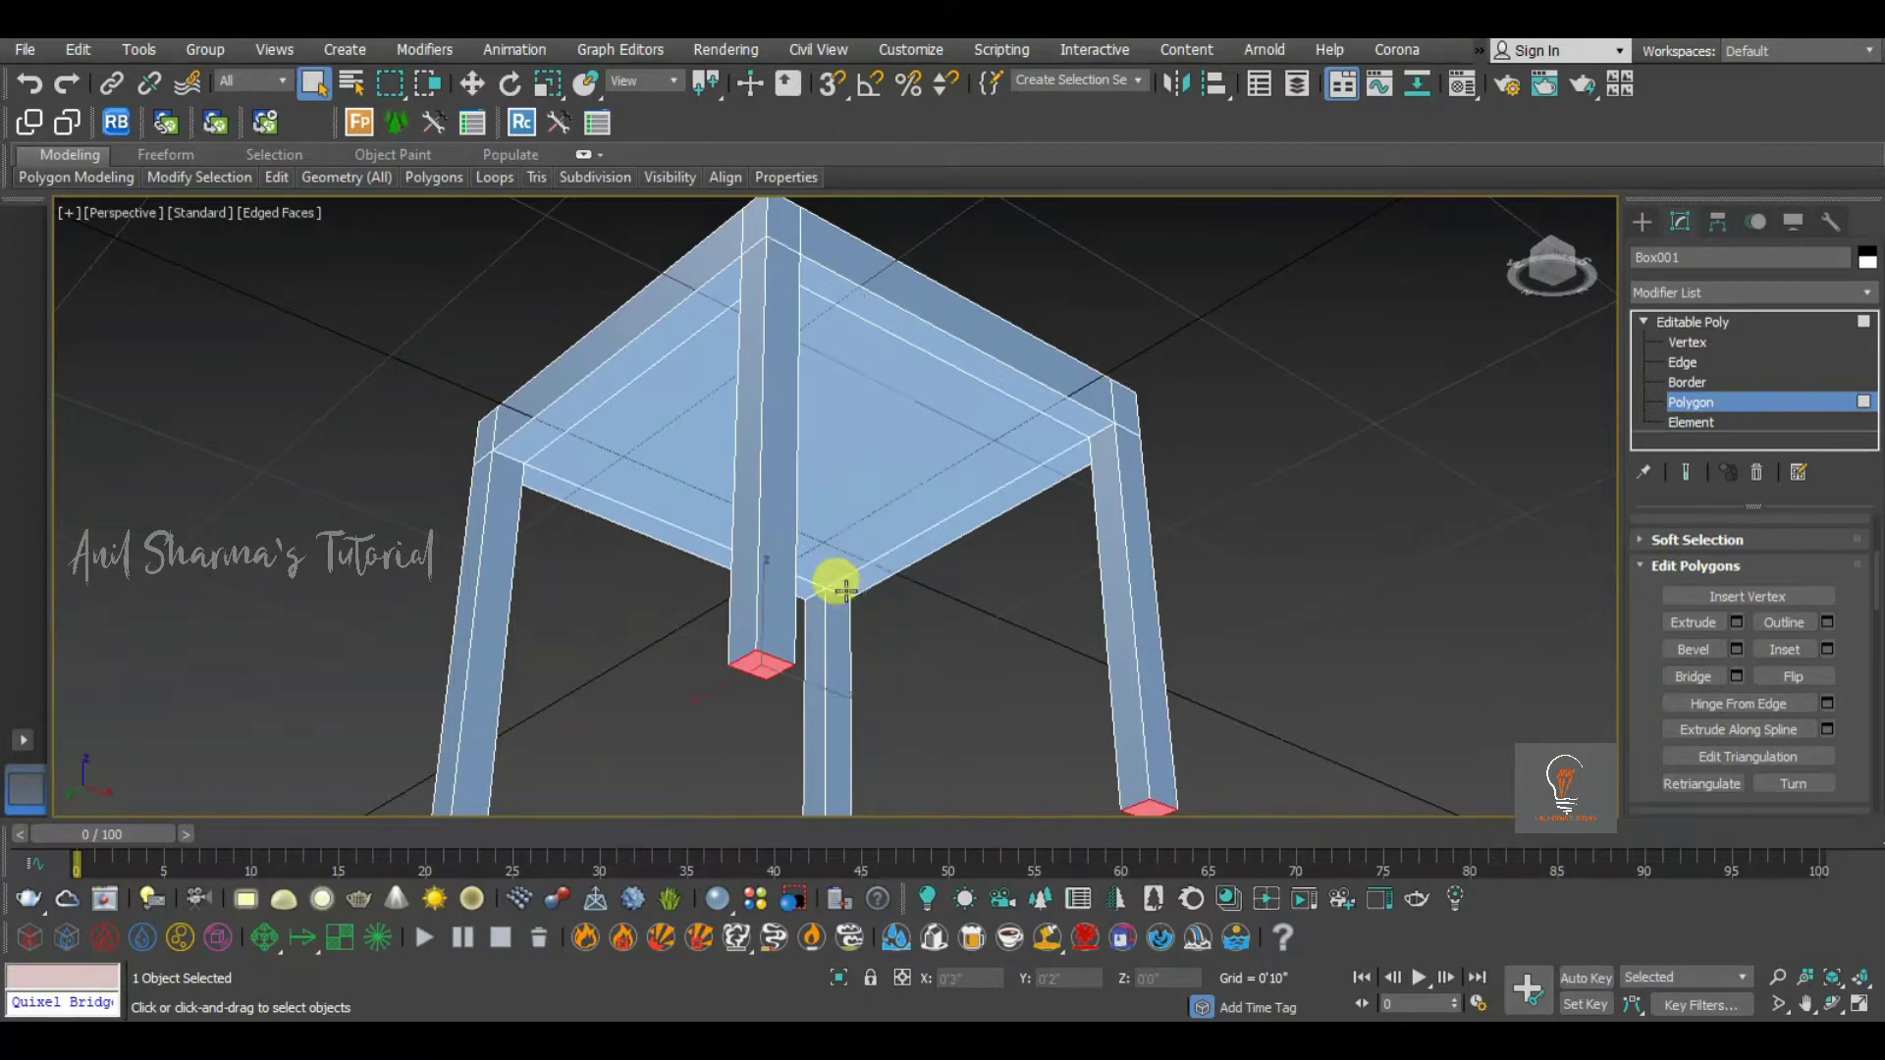
Select the bottom-end vertices of one side's pair of legs in the front wireframe view
{"action": "scroll", "coordinate": [846, 591], "scroll_direction": "down", "scroll_amount": 5}
{"action": "middle_click_drag", "start_coordinate": [864, 600], "coordinate": [908, 627], "text": "alt"}
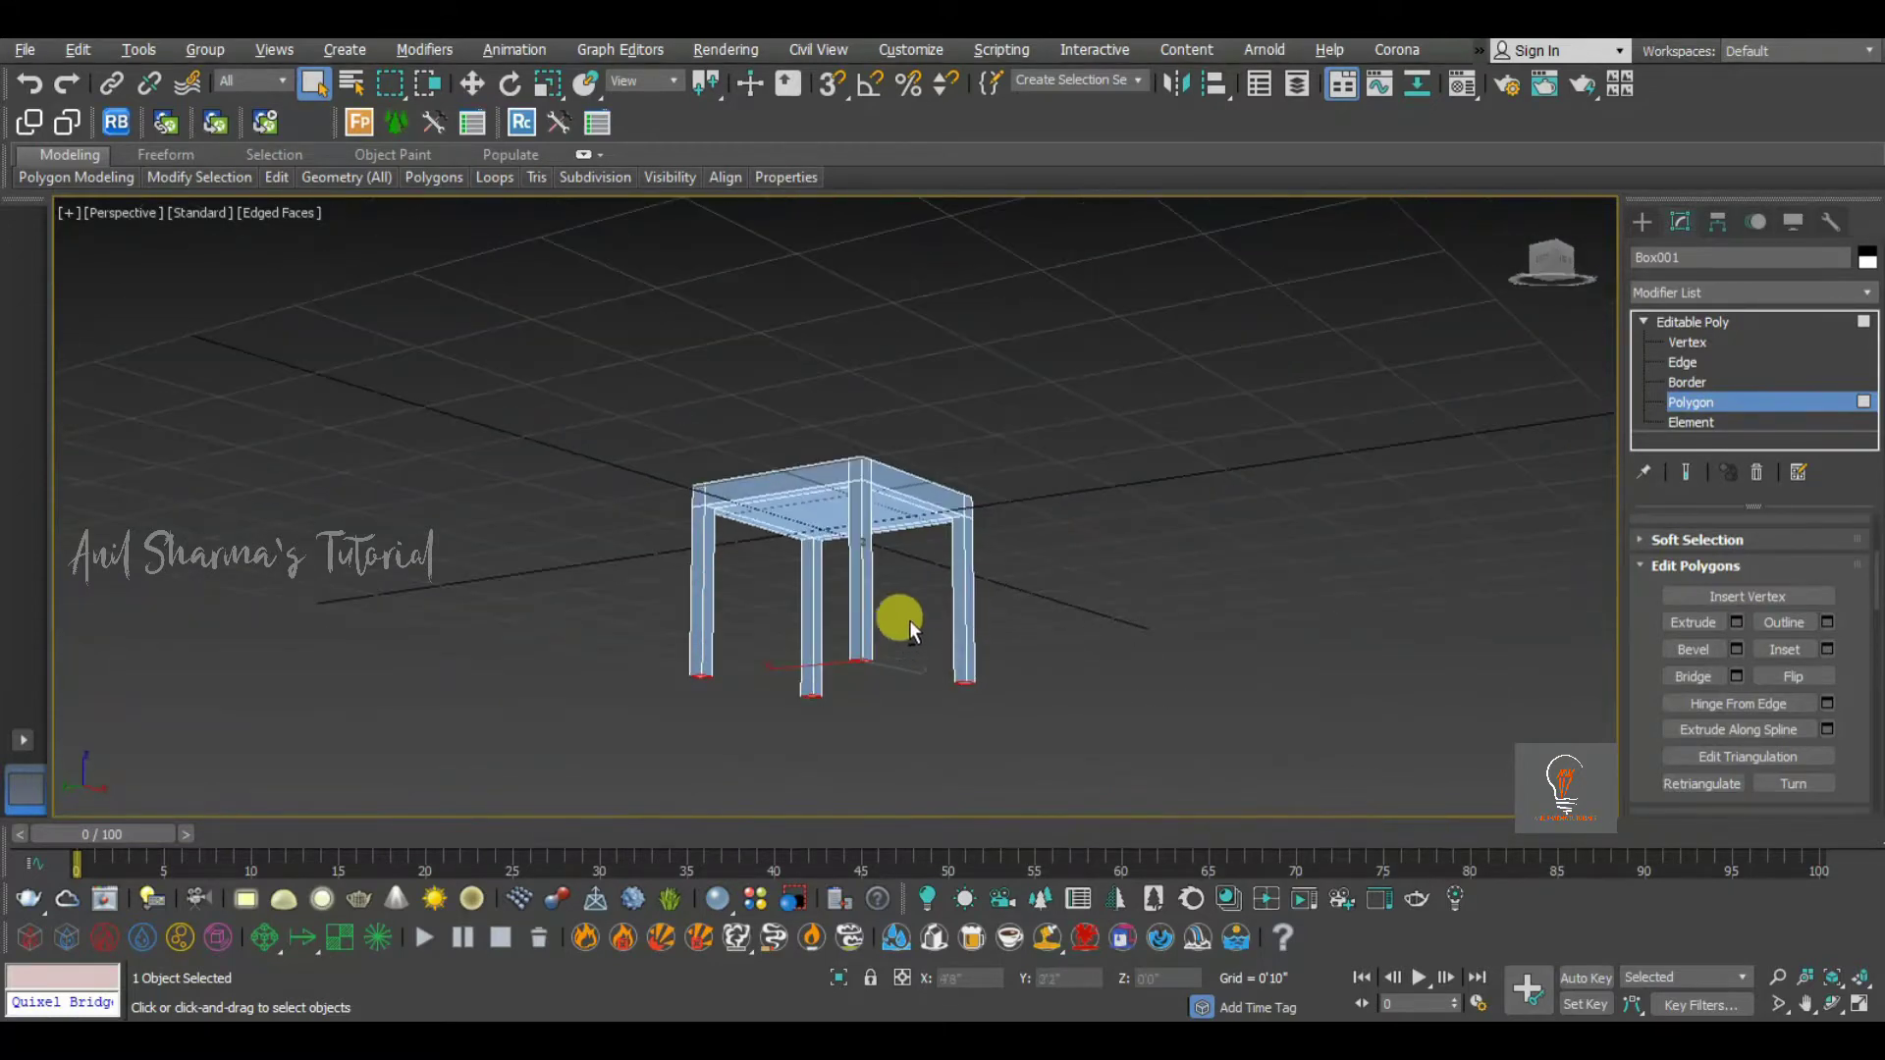
{"action": "middle_click_drag", "start_coordinate": [934, 489], "coordinate": [1190, 487], "text": "alt"}
{"action": "key", "text": "f"}
{"action": "key", "text": "z"}
{"action": "scroll", "coordinate": [883, 555], "scroll_direction": "down", "scroll_amount": 6}
{"action": "key", "text": "f"}
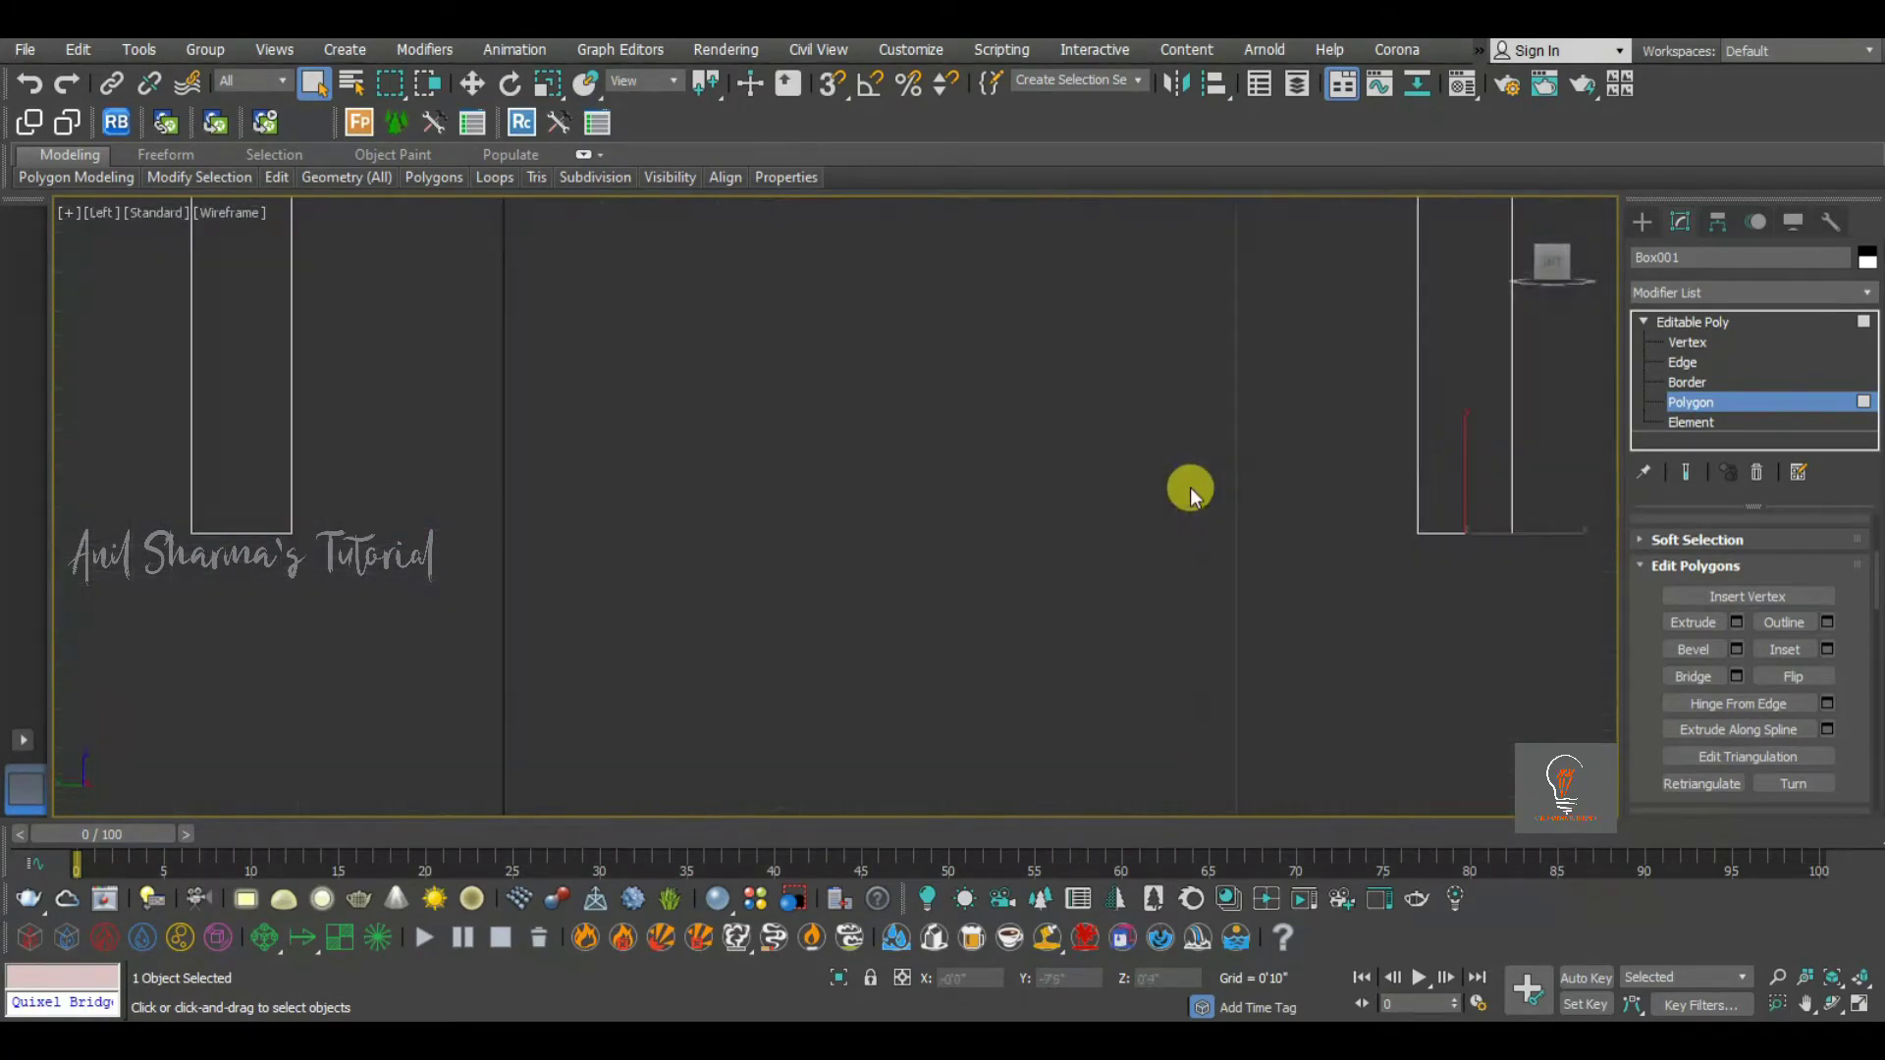
{"action": "scroll", "coordinate": [1087, 509], "scroll_direction": "down", "scroll_amount": 6}
{"action": "scroll", "coordinate": [1178, 460], "scroll_direction": "up", "scroll_amount": 3}
{"action": "middle_click_drag", "start_coordinate": [1178, 460], "coordinate": [1117, 476]}
{"action": "left_click", "coordinate": [1683, 341]}
{"action": "left_click", "coordinate": [1207, 542]}
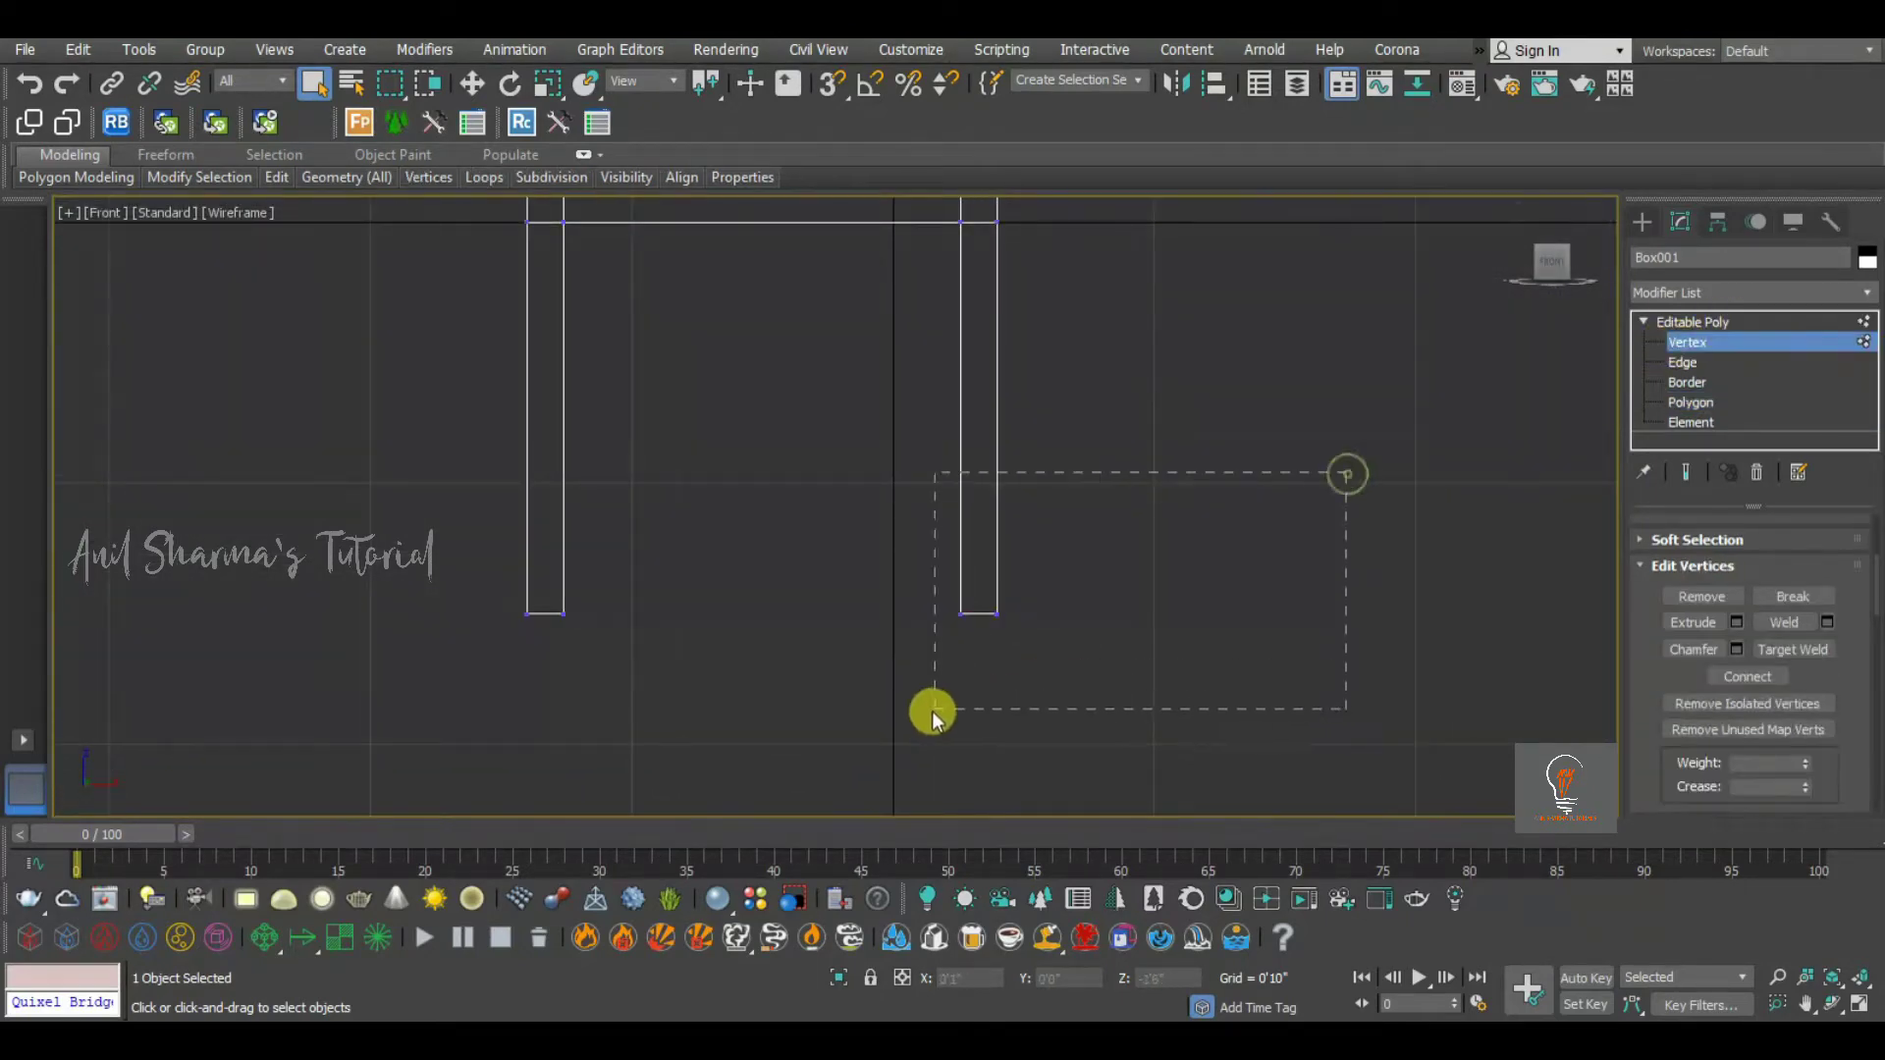
{"action": "left_click_drag", "start_coordinate": [933, 711], "coordinate": [1098, 607]}
{"action": "scroll", "coordinate": [981, 601], "scroll_direction": "down", "scroll_amount": 3}
Try moving the selected leg-end vertices outward along the X axis, and undo the moves
{"action": "key", "text": "w"}
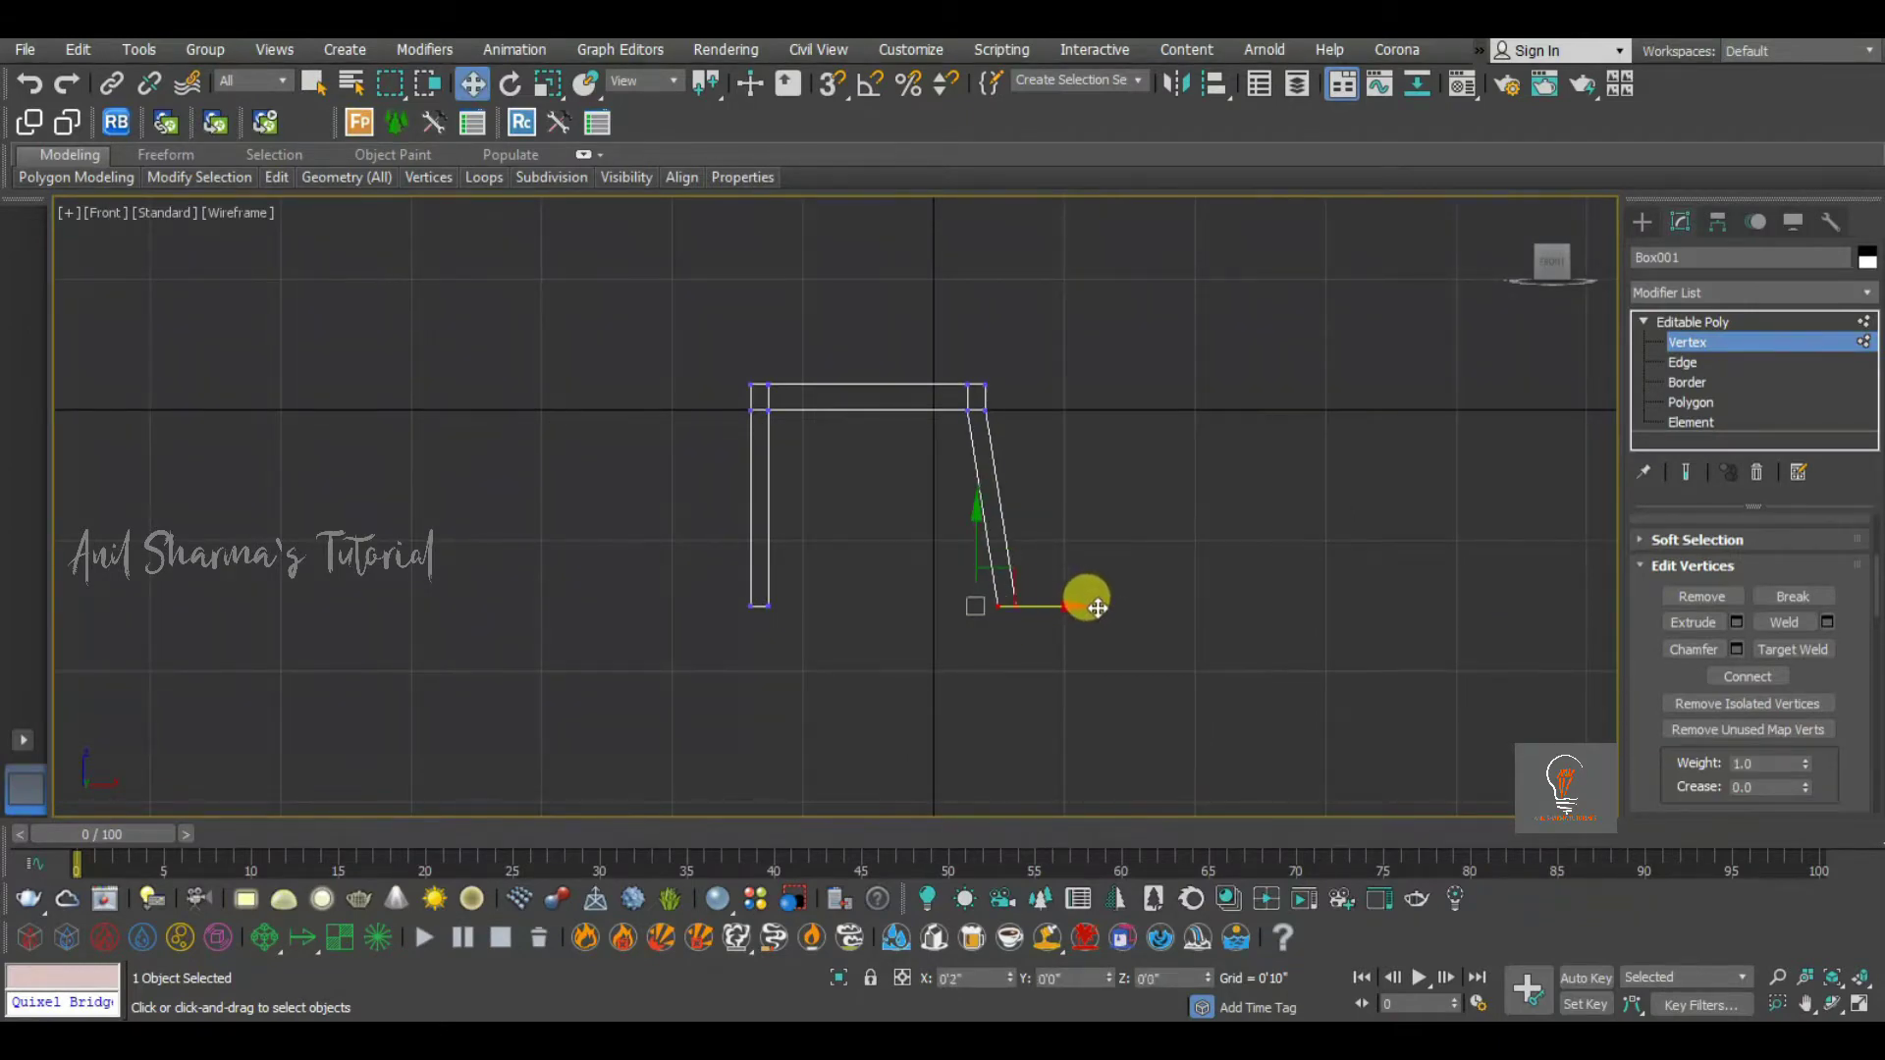
{"action": "middle_click_drag", "start_coordinate": [1101, 463], "coordinate": [1099, 520], "text": "alt"}
{"action": "key", "text": "ctrl+z"}
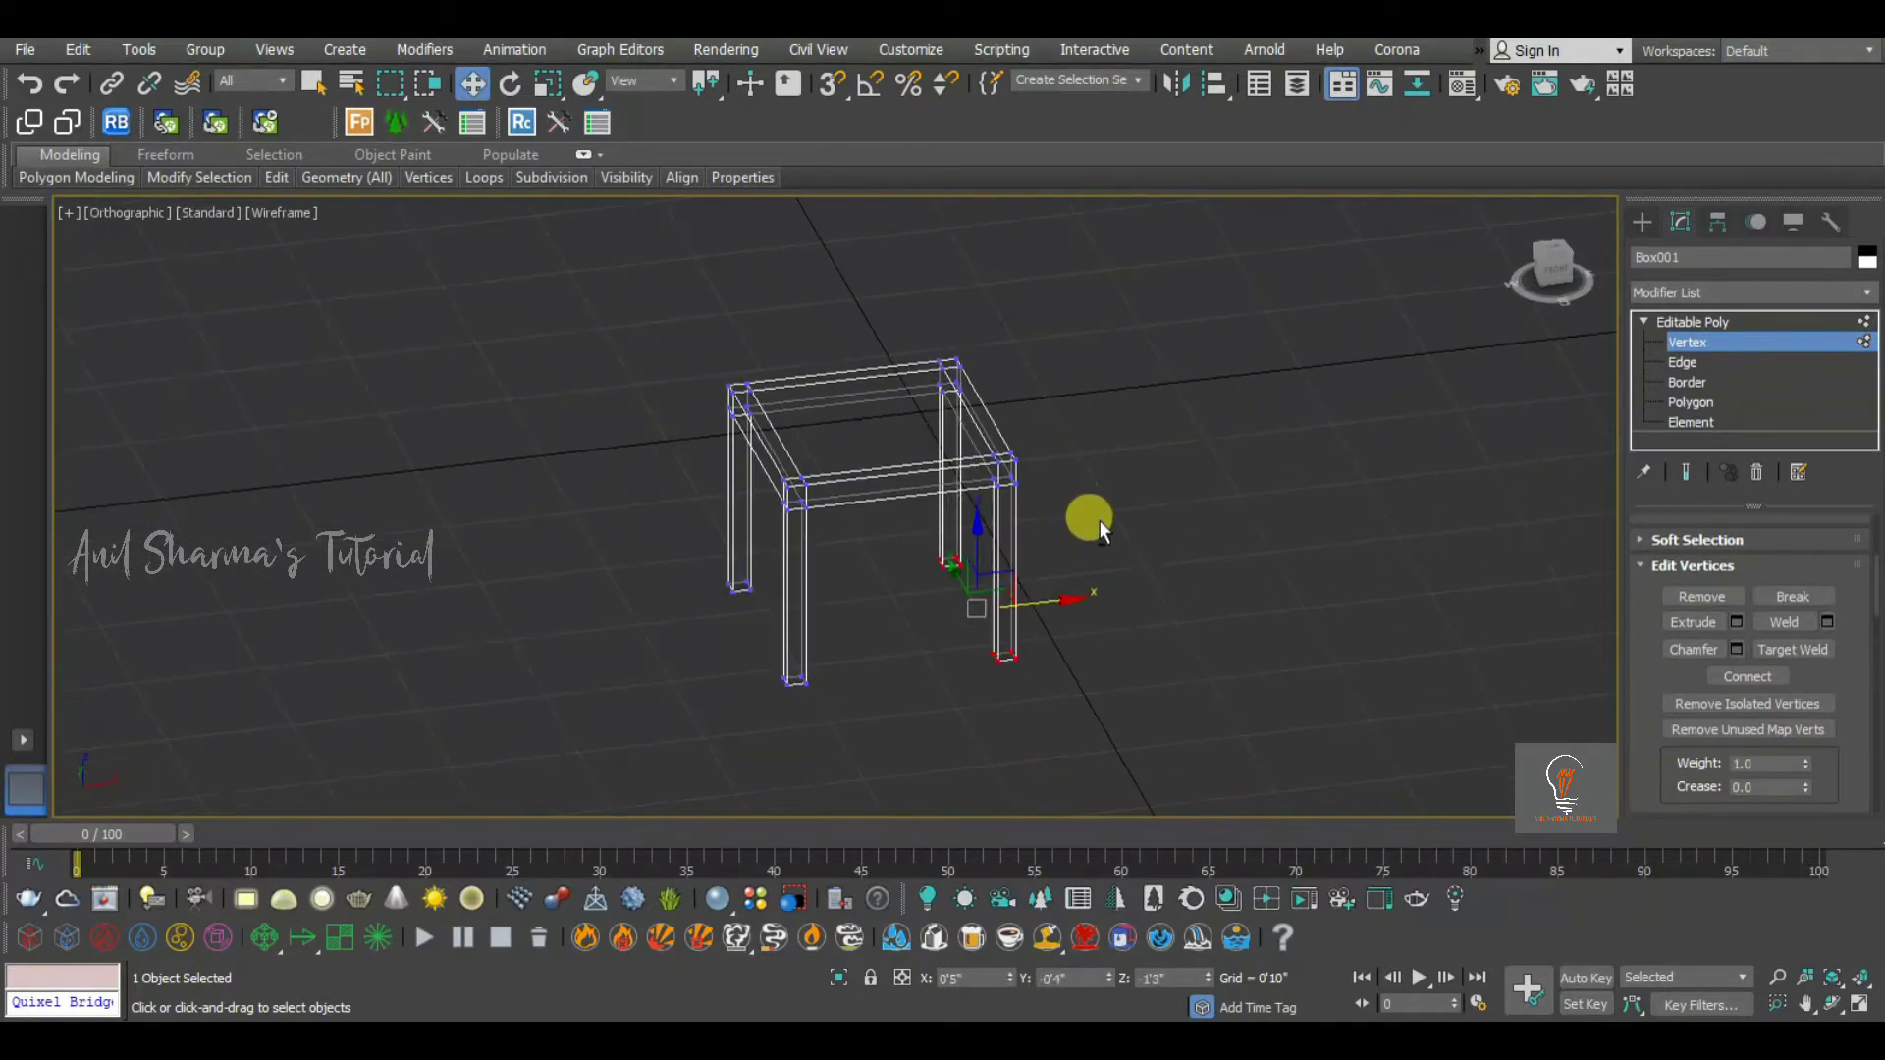
{"action": "left_click_drag", "start_coordinate": [1063, 606], "coordinate": [1111, 602]}
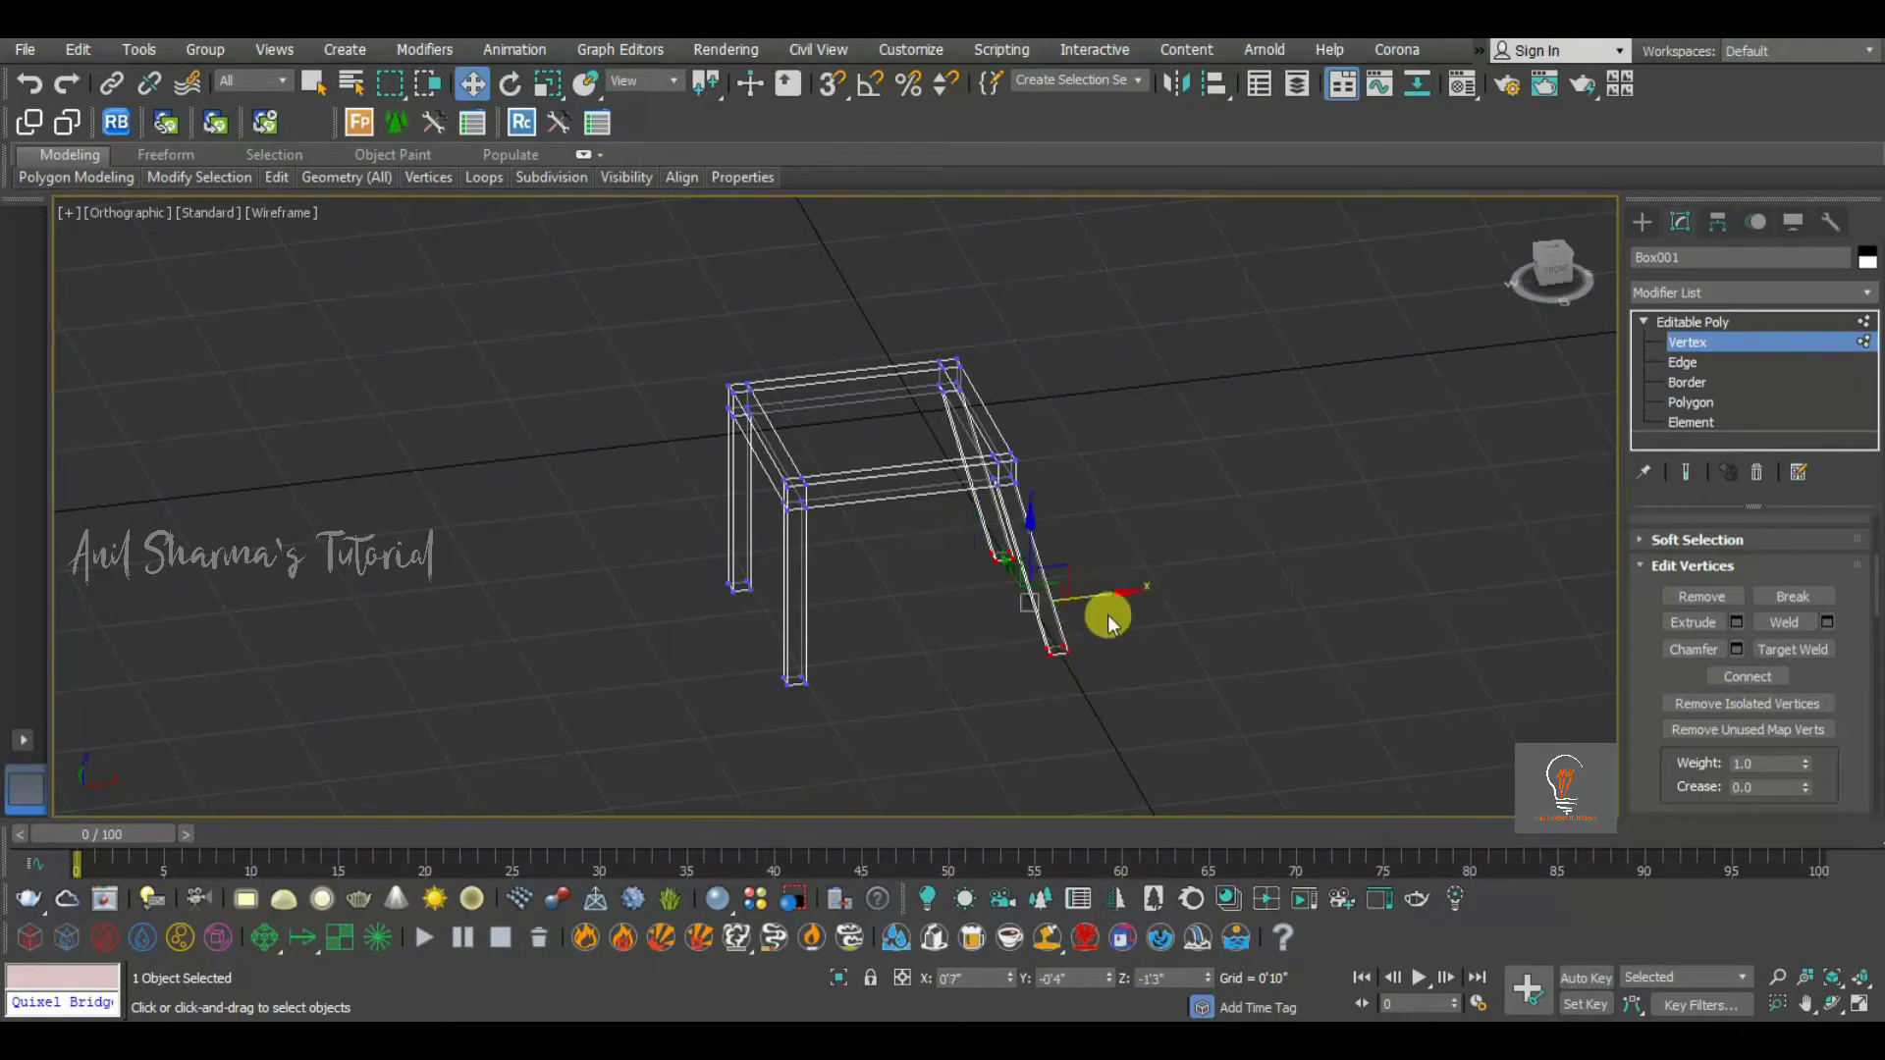
{"action": "key", "text": "ctrl+z"}
Move the selected leg-end vertices outward along X in the front view to splay that pair of legs
{"action": "key", "text": "f"}
{"action": "scroll", "coordinate": [863, 555], "scroll_direction": "up", "scroll_amount": 10}
{"action": "scroll", "coordinate": [904, 526], "scroll_direction": "down", "scroll_amount": 8}
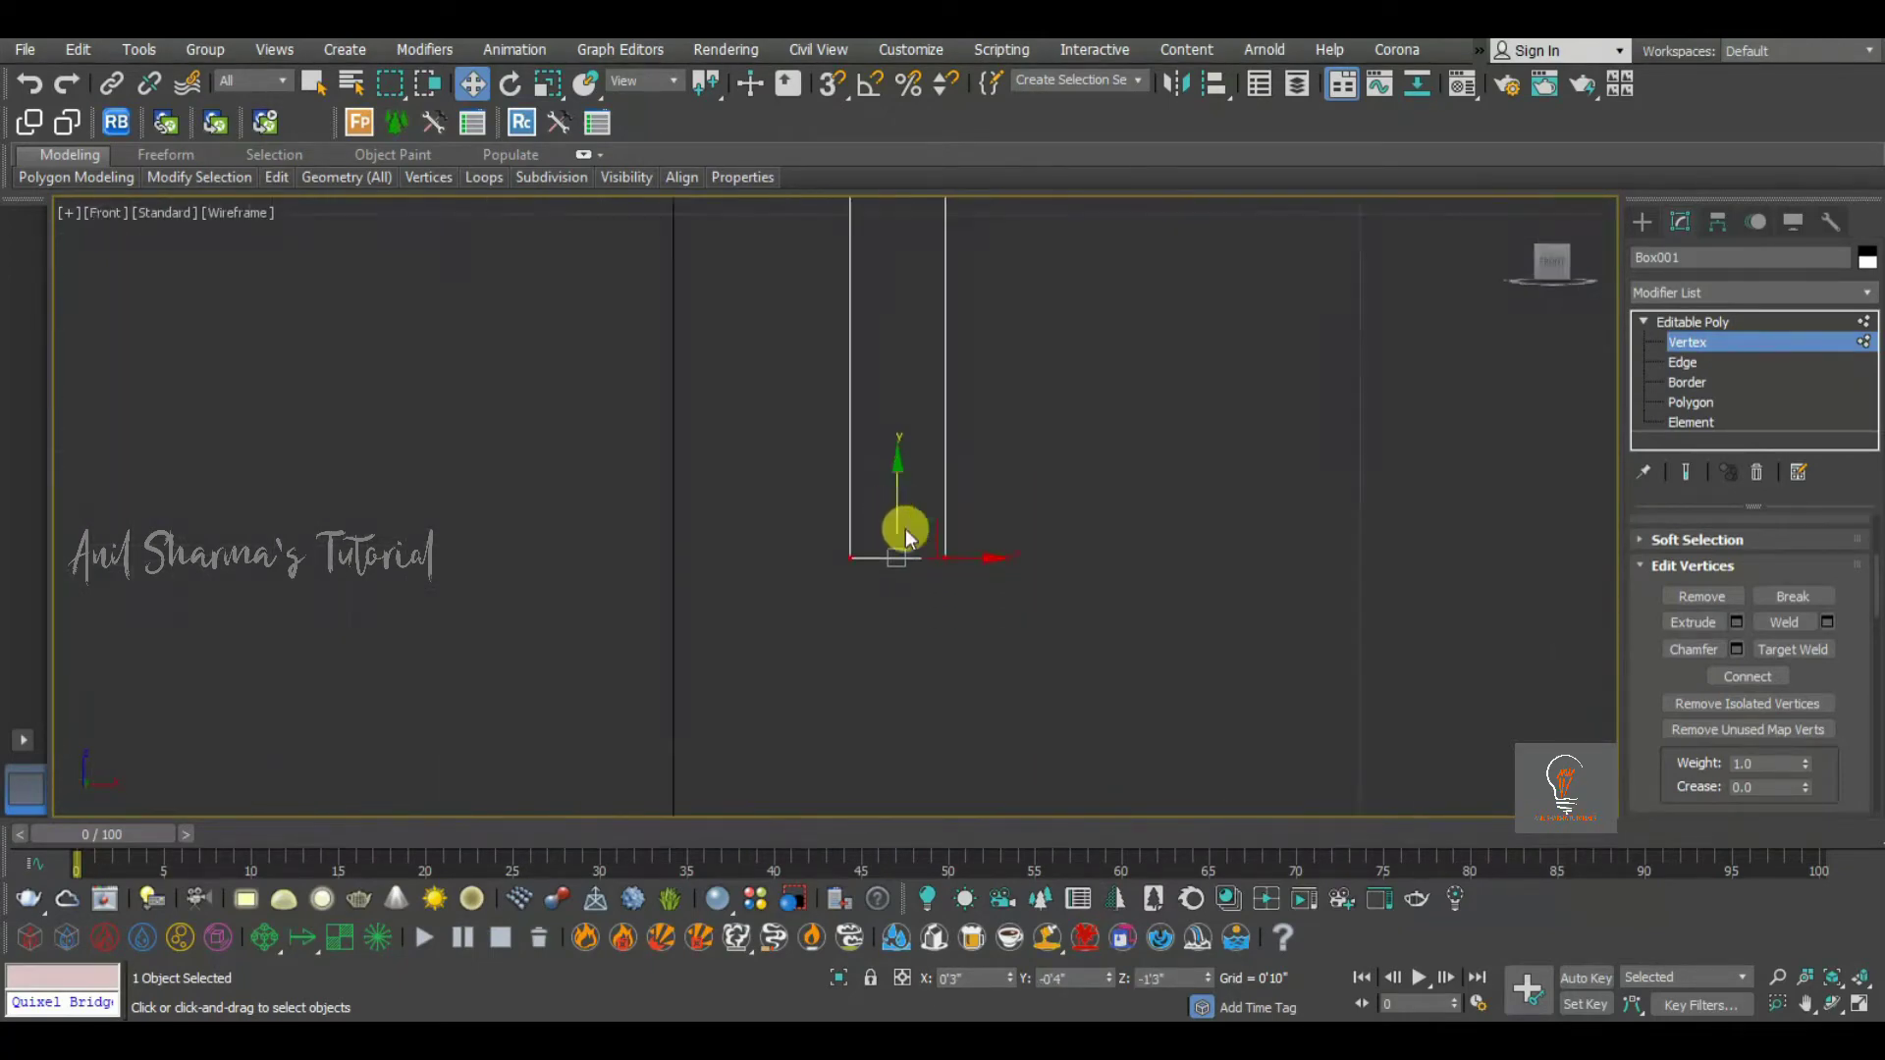
{"action": "left_click_drag", "start_coordinate": [985, 553], "coordinate": [1042, 556]}
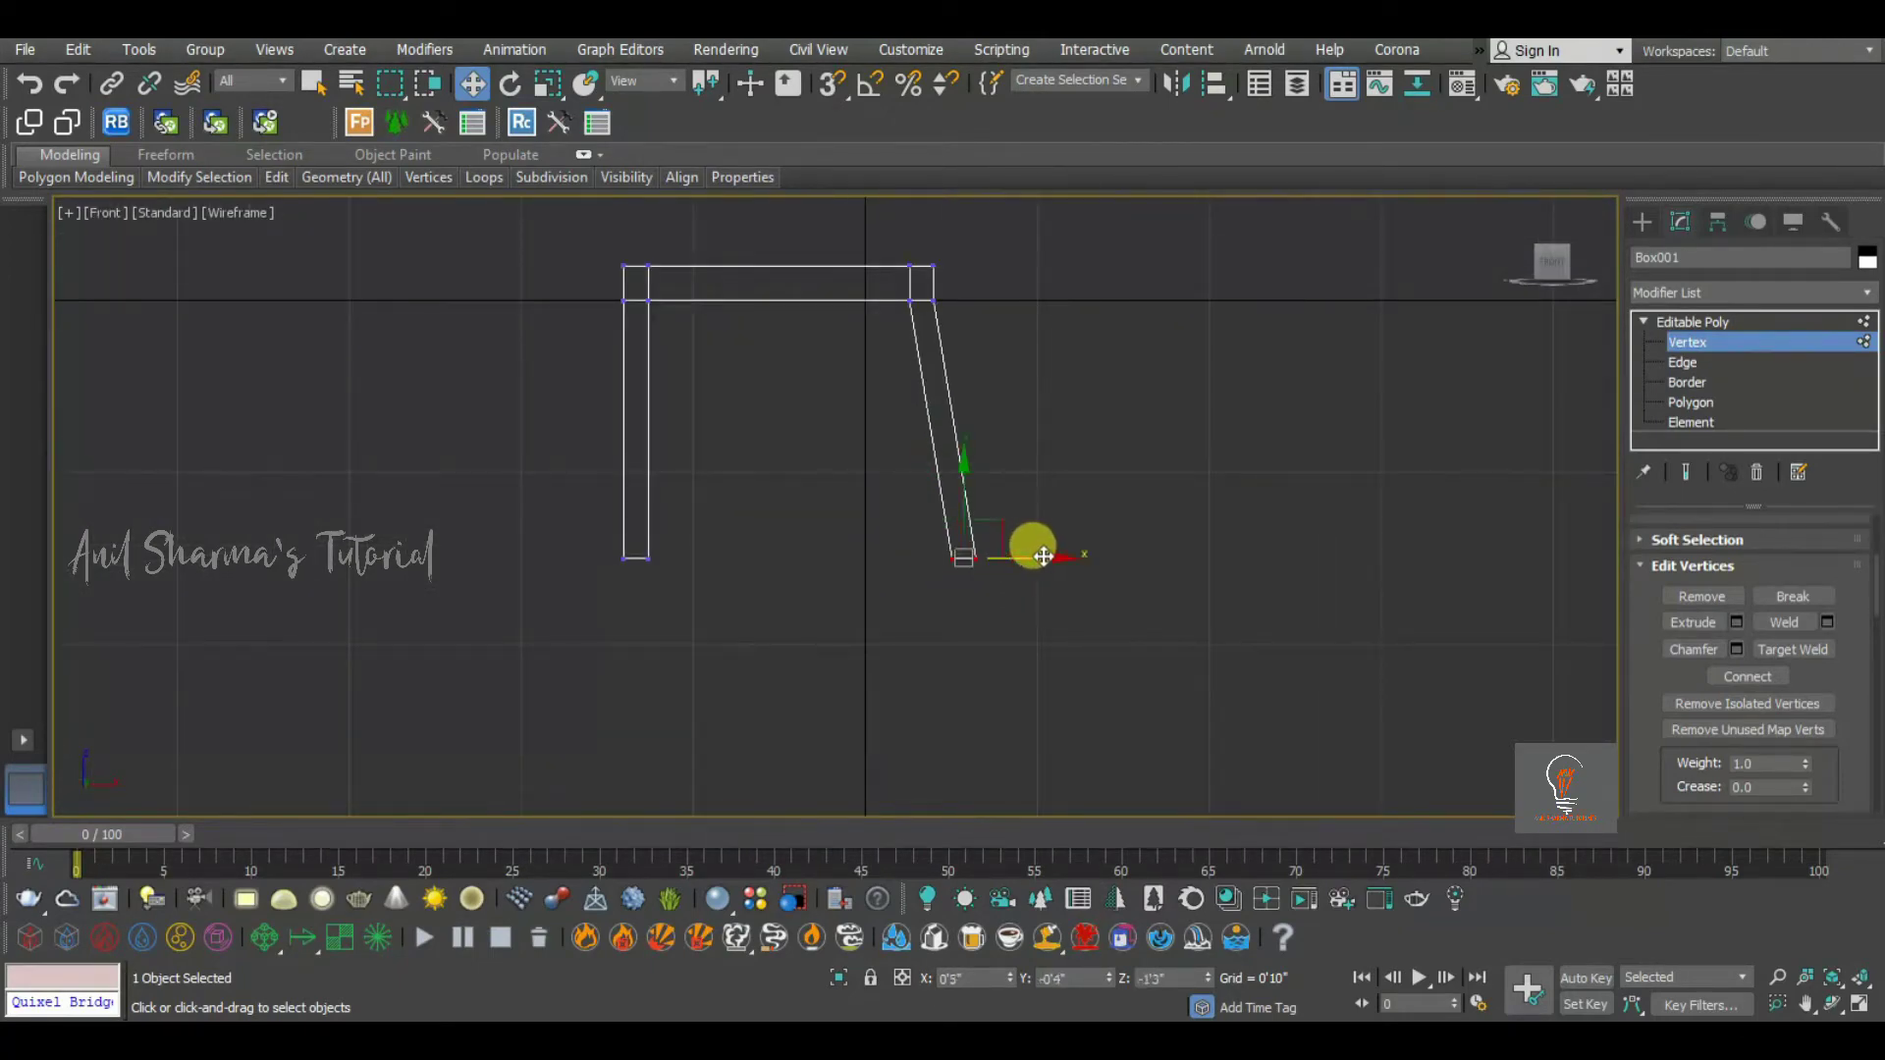
Extrude the two top corner polygons above the splayed legs upward in two successive 4-inch segments
{"action": "key", "text": "p"}
{"action": "key", "text": "z"}
{"action": "mouse_move", "coordinate": [1040, 567]}
{"action": "middle_mouse_down", "text": "alt"}
{"action": "mouse_move", "coordinate": [1056, 509]}
{"action": "mouse_move", "coordinate": [1030, 546]}
{"action": "mouse_move", "coordinate": [945, 500]}
{"action": "middle_mouse_up", "text": "alt"}
{"action": "scroll", "coordinate": [1044, 546], "scroll_direction": "down", "scroll_amount": 6}
{"action": "key", "text": "z"}
{"action": "scroll", "coordinate": [1007, 539], "scroll_direction": "down", "scroll_amount": 6}
{"action": "left_click", "coordinate": [1684, 404]}
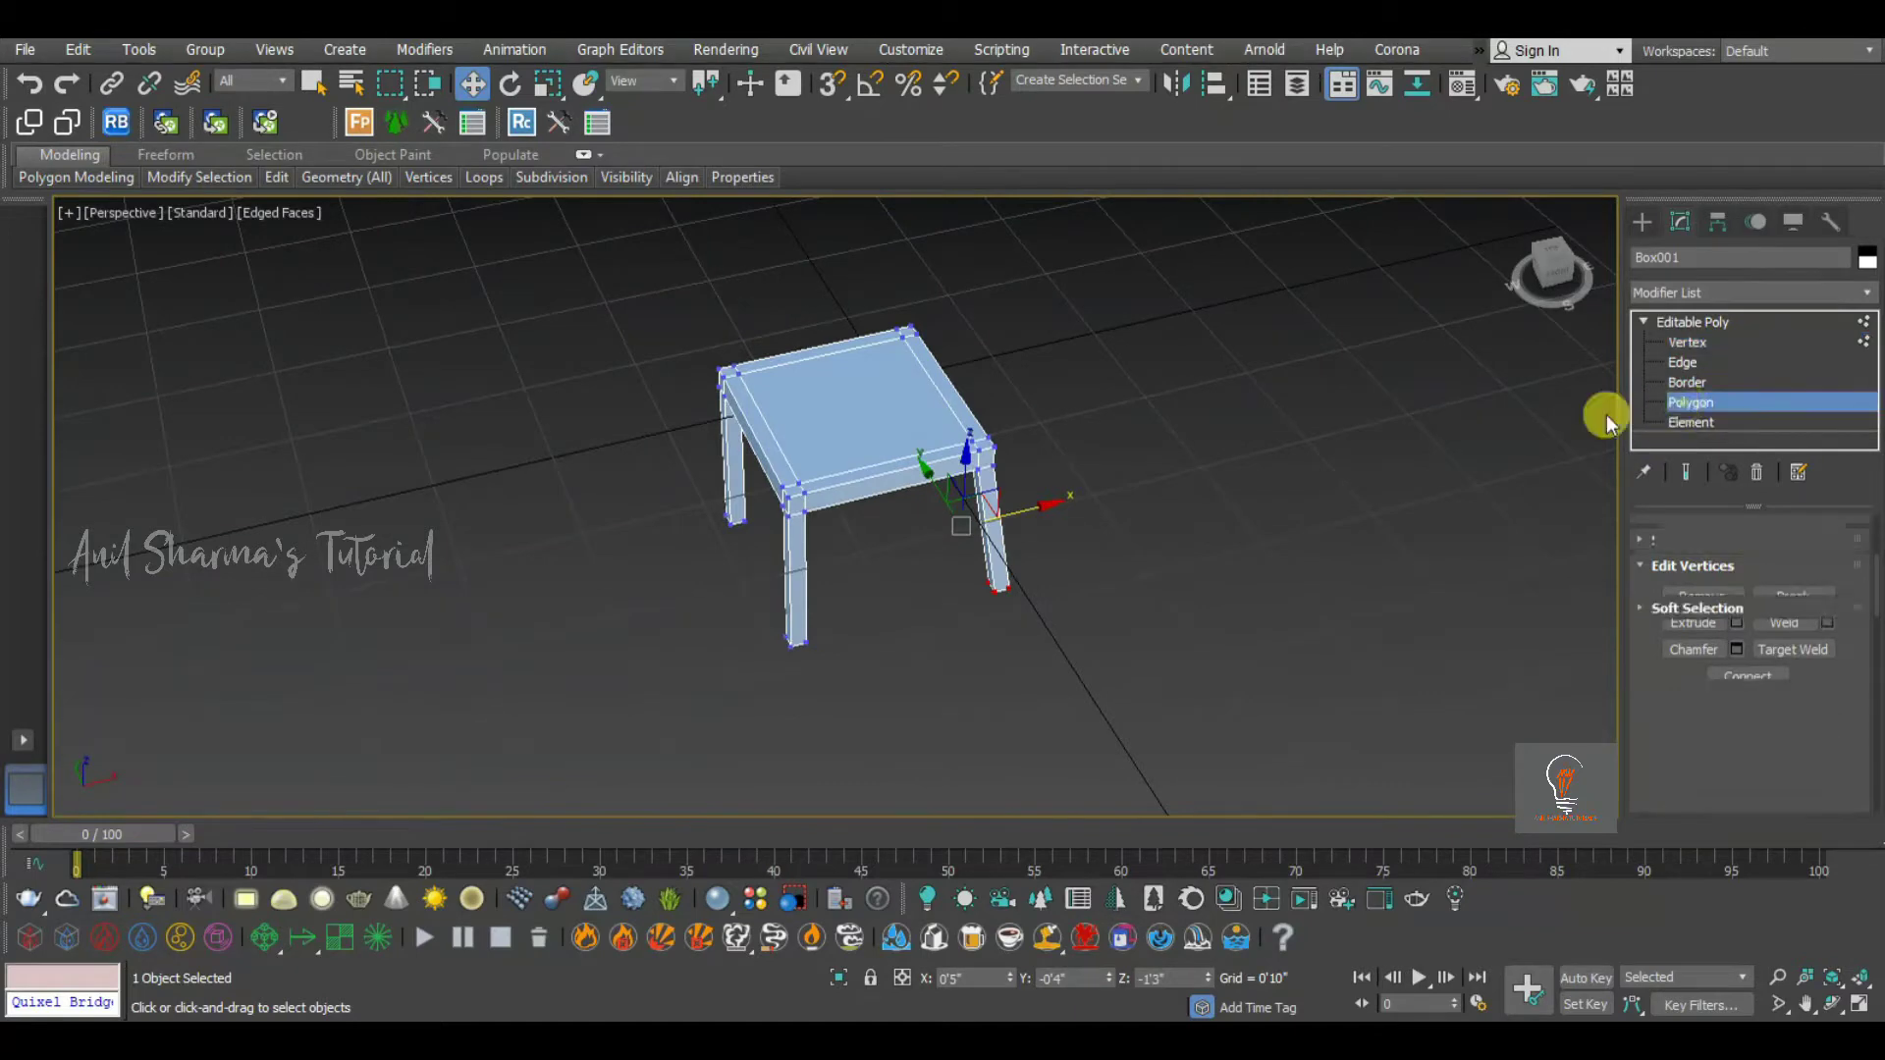
{"action": "scroll", "coordinate": [983, 444], "scroll_direction": "up", "scroll_amount": 3}
{"action": "left_click", "coordinate": [982, 445]}
{"action": "left_click", "coordinate": [874, 280], "text": "ctrl"}
{"action": "middle_click_drag", "start_coordinate": [888, 444], "coordinate": [936, 363], "text": "alt"}
{"action": "left_click", "coordinate": [1732, 622]}
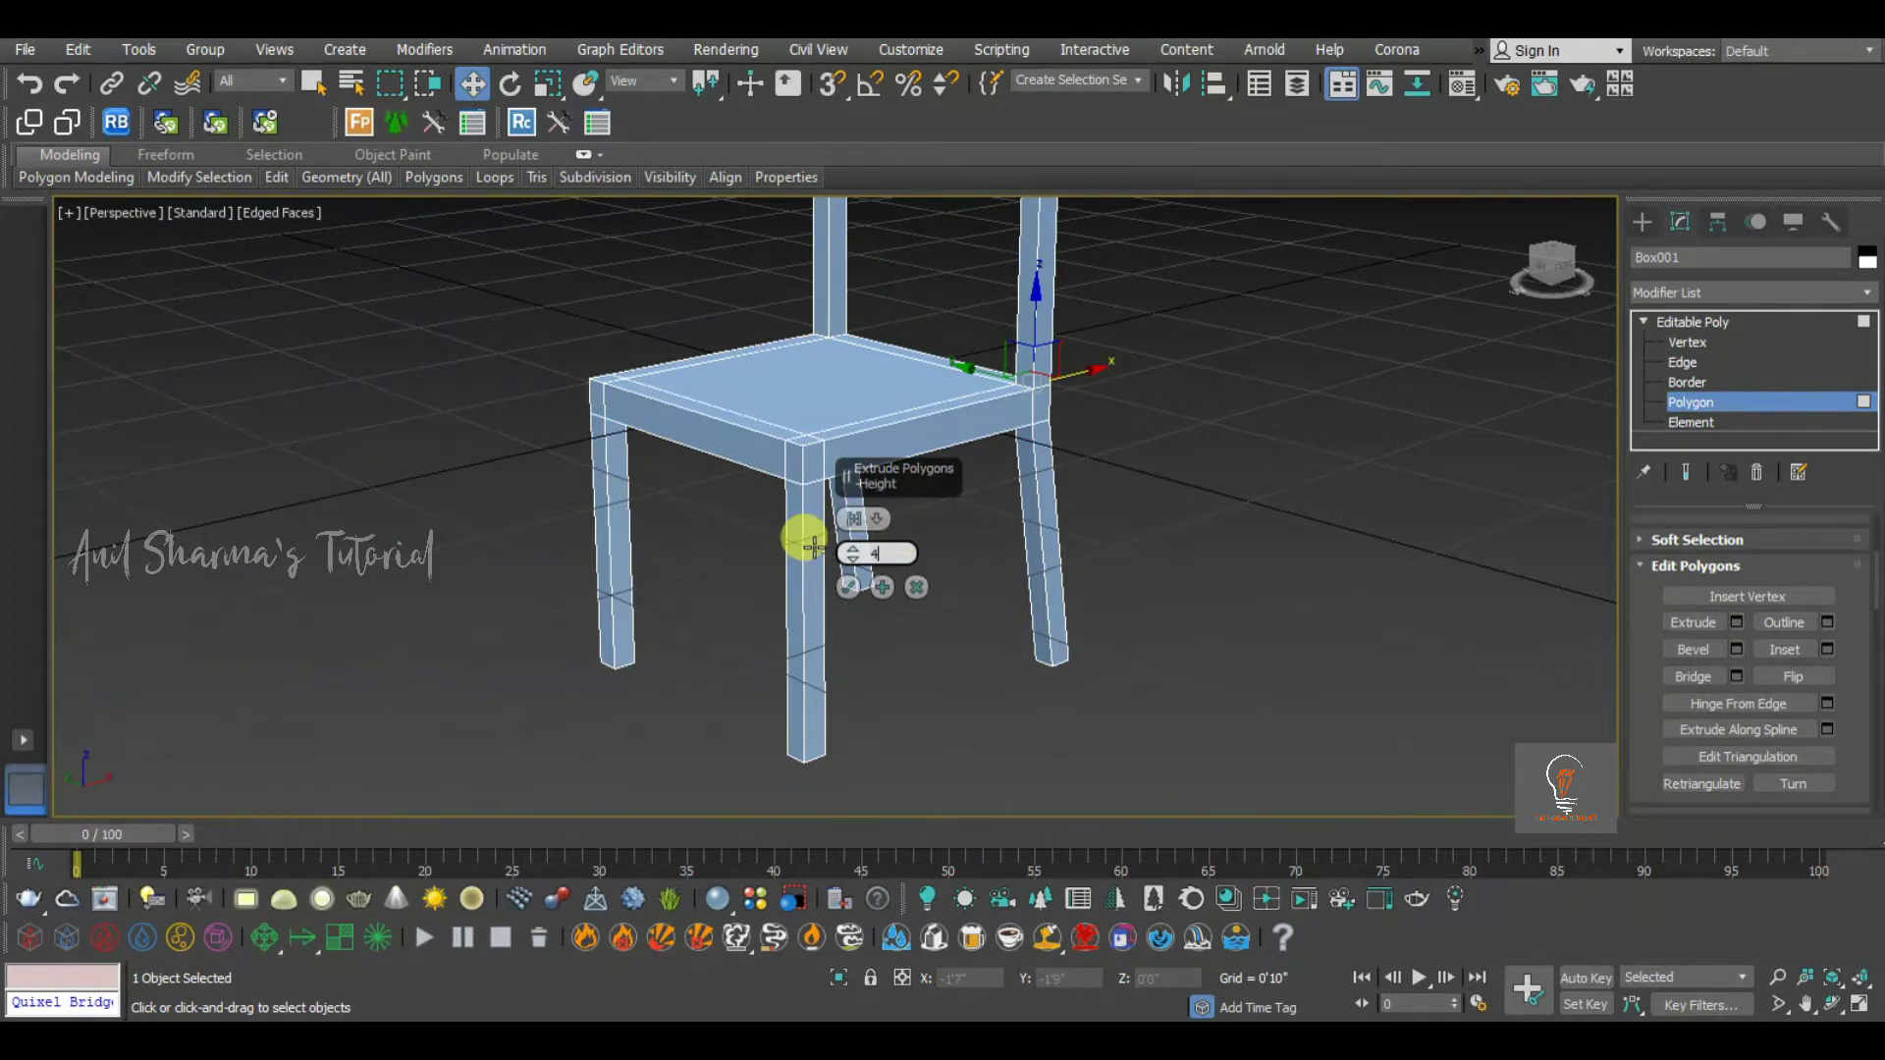
{"action": "key", "text": "Return"}
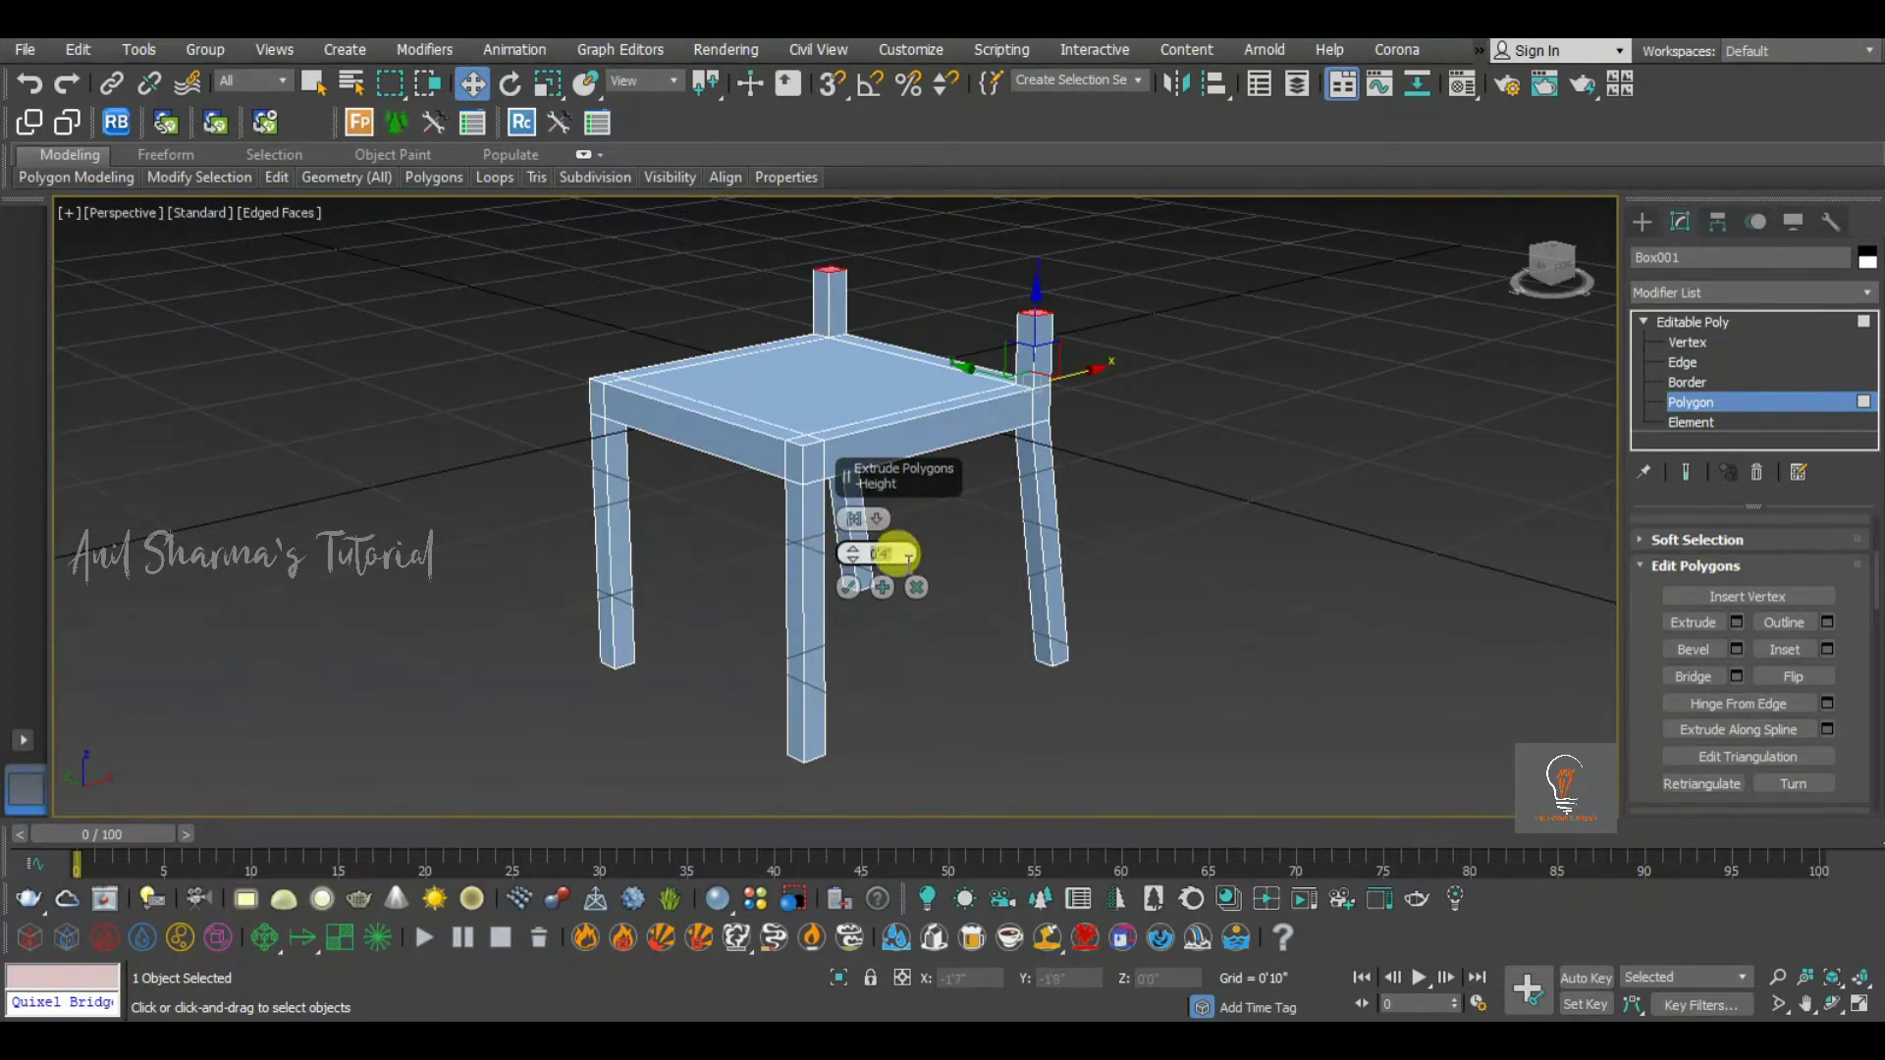
{"action": "left_click", "coordinate": [882, 587]}
{"action": "middle_click_drag", "start_coordinate": [1058, 432], "coordinate": [1030, 569], "text": "alt"}
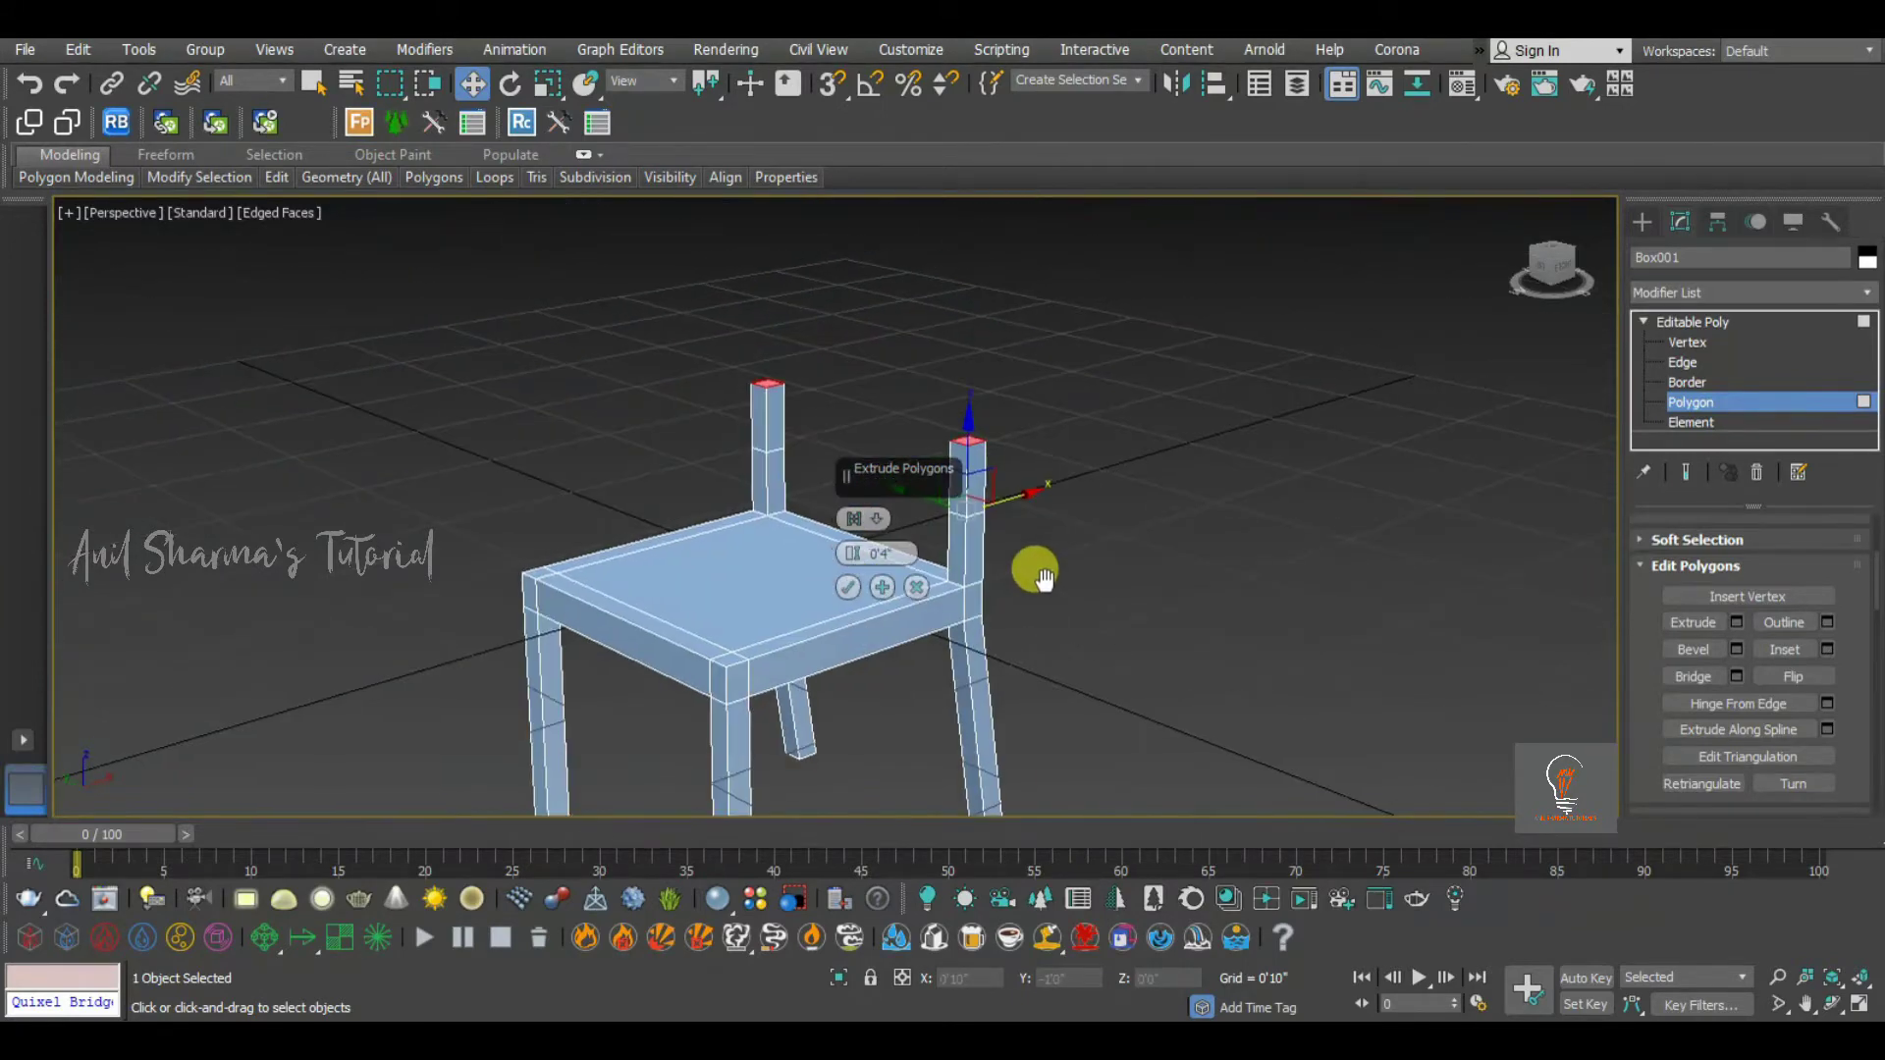
{"action": "left_click", "coordinate": [884, 587]}
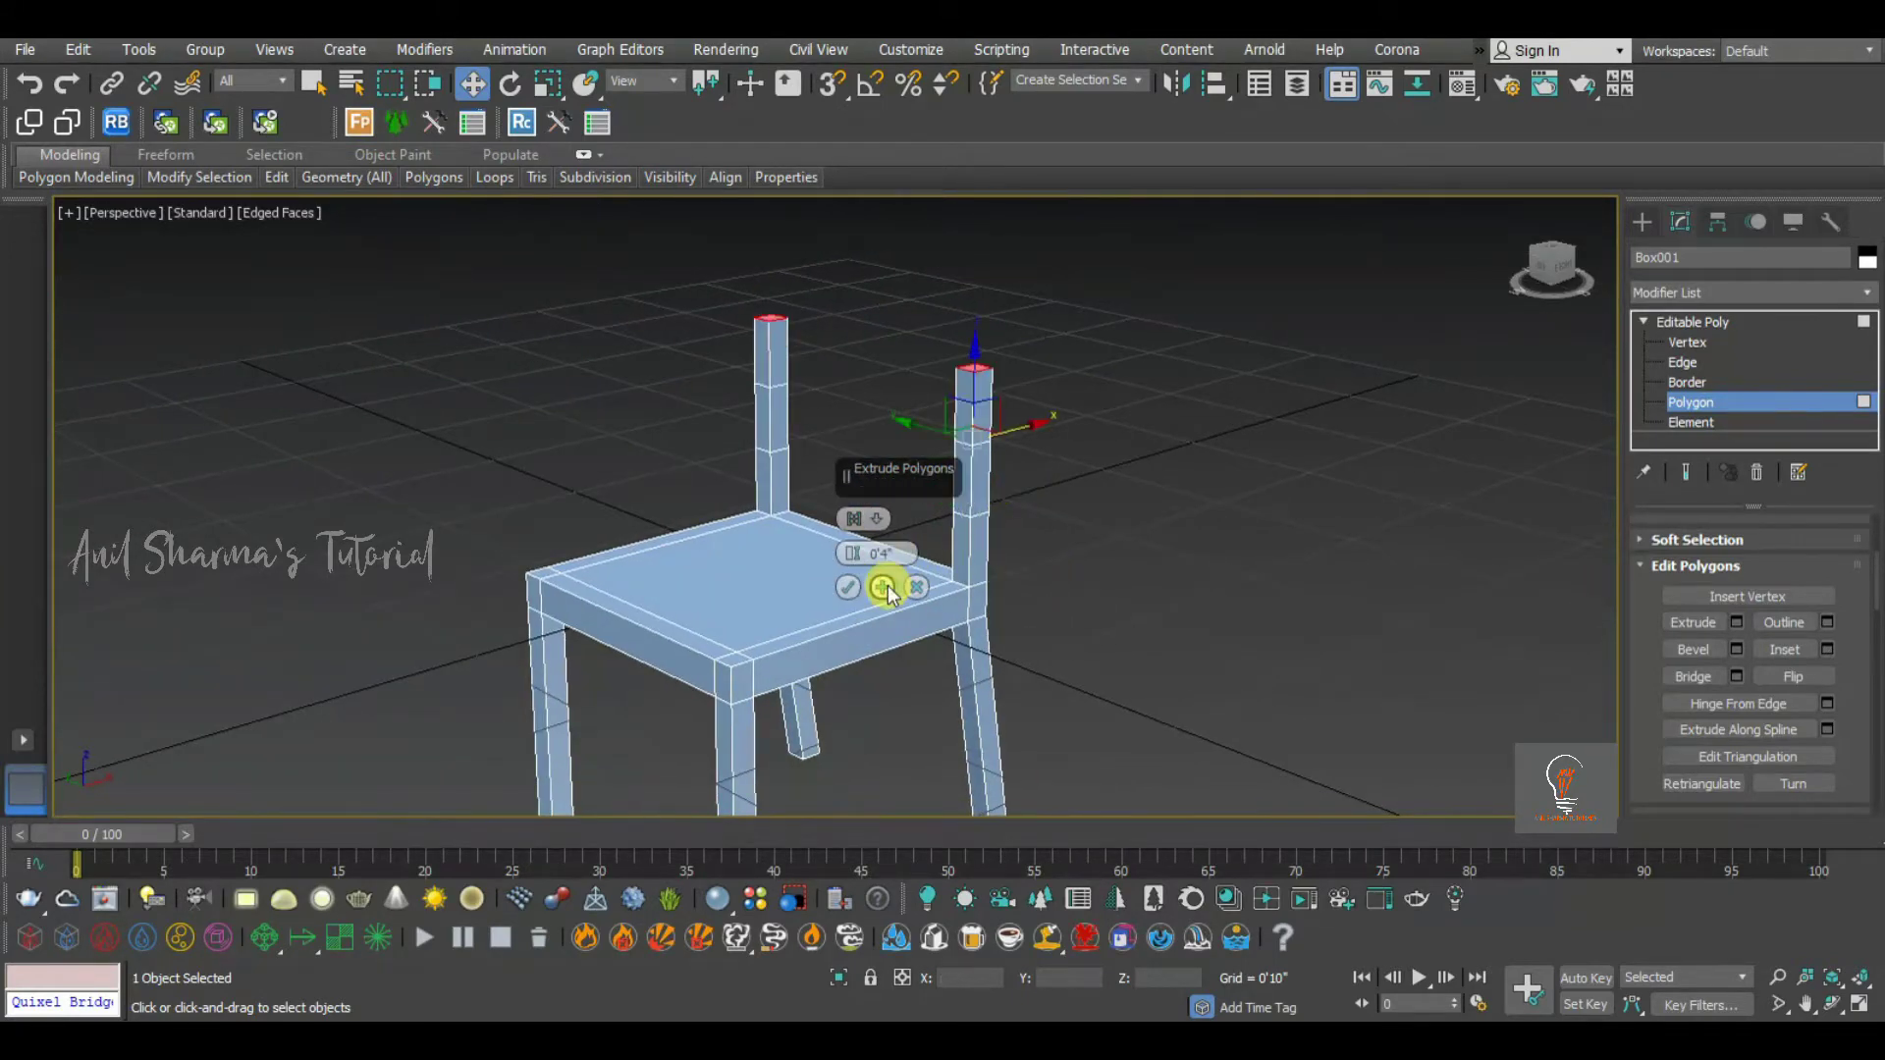
Extend the two back posts with a 2-inch extrusion followed by a final 4-inch extrusion
{"action": "left_click_drag", "start_coordinate": [895, 554], "coordinate": [857, 555]}
{"action": "type", "text": "2"}
{"action": "key", "text": "Return"}
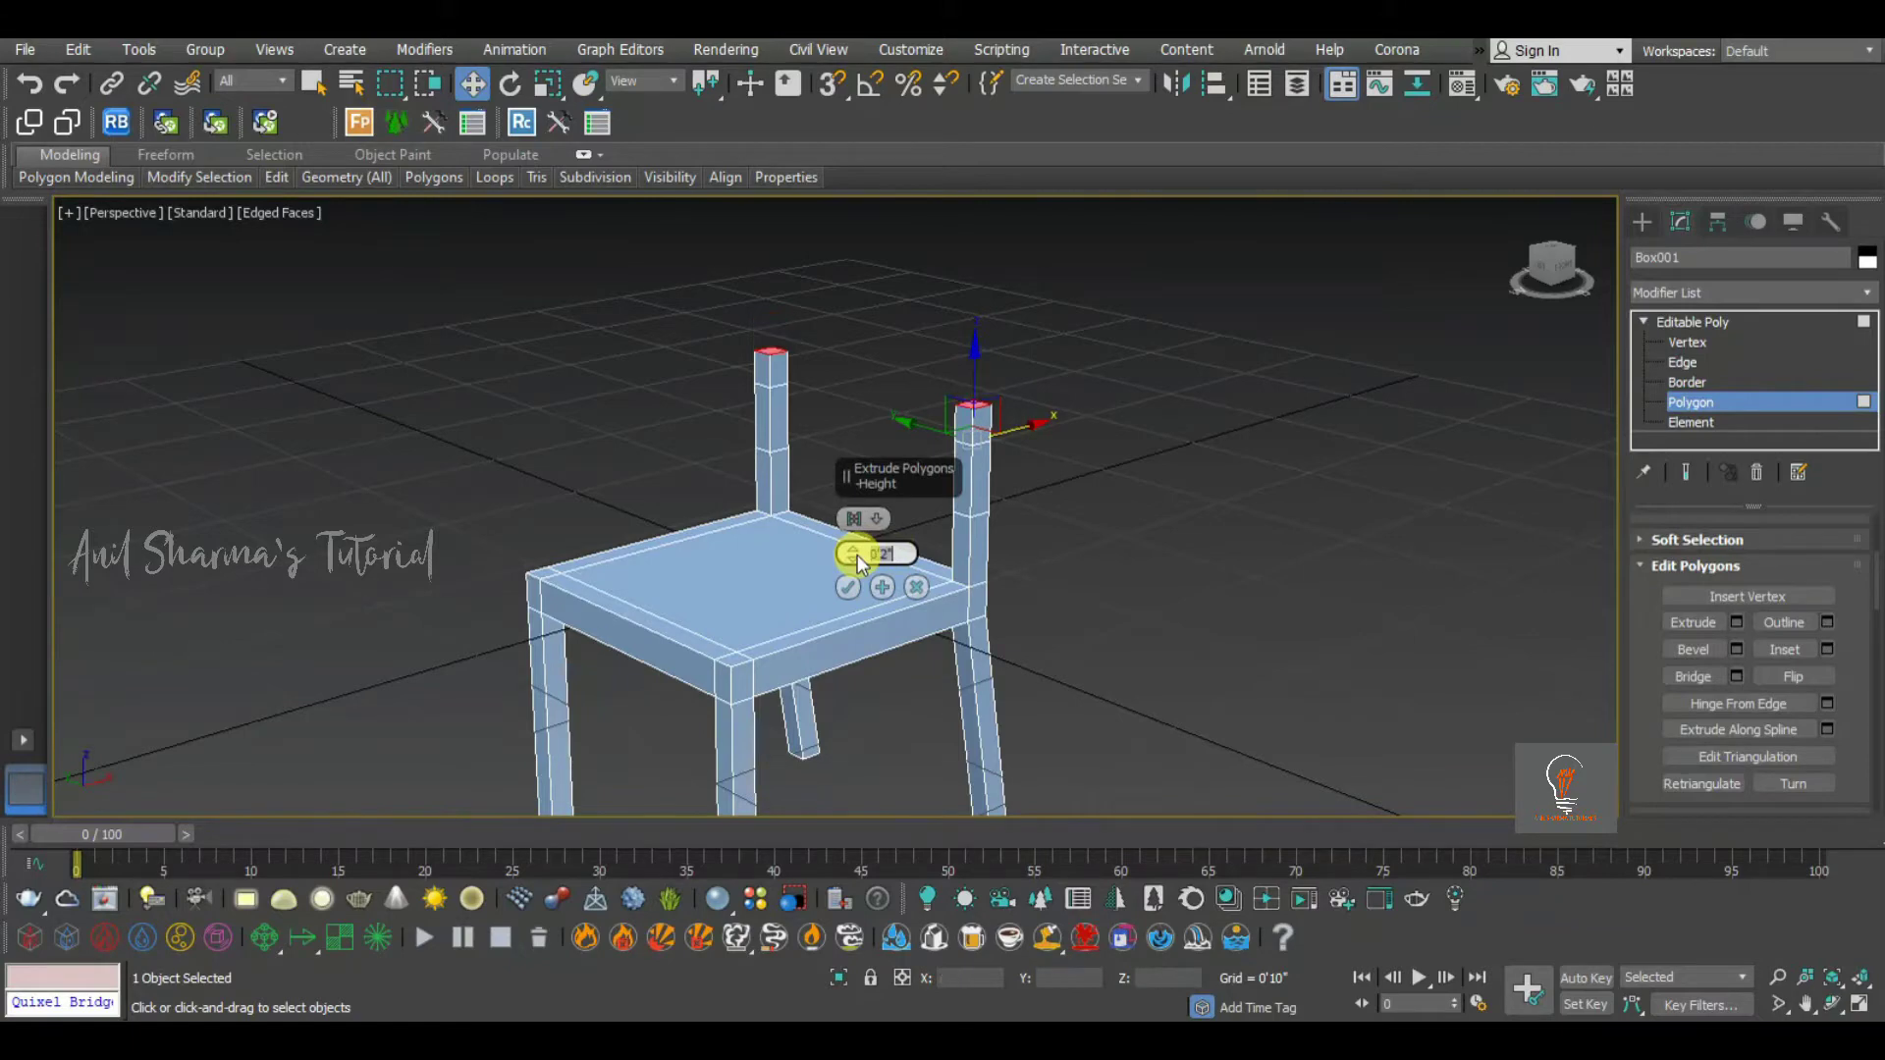
{"action": "left_click", "coordinate": [881, 587]}
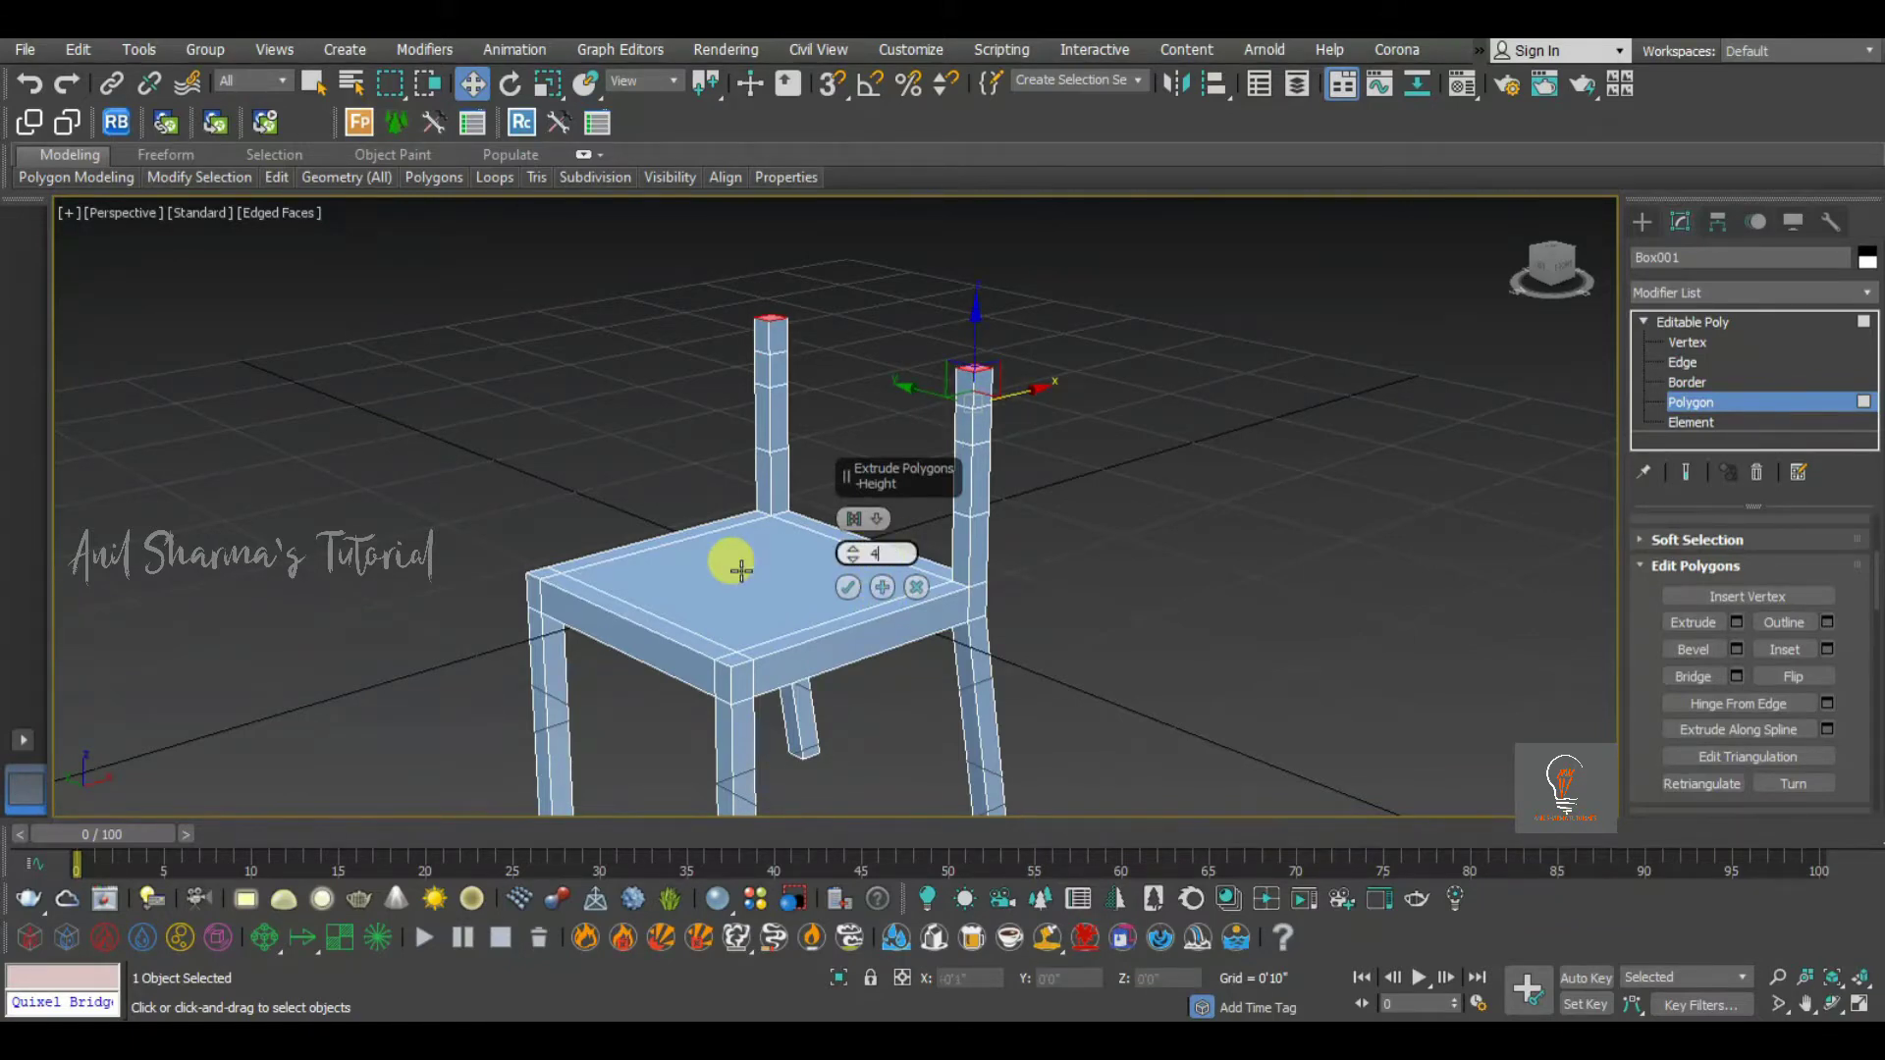
{"action": "key", "text": "Return"}
{"action": "left_click", "coordinate": [847, 587]}
{"action": "left_click", "coordinate": [1300, 541]}
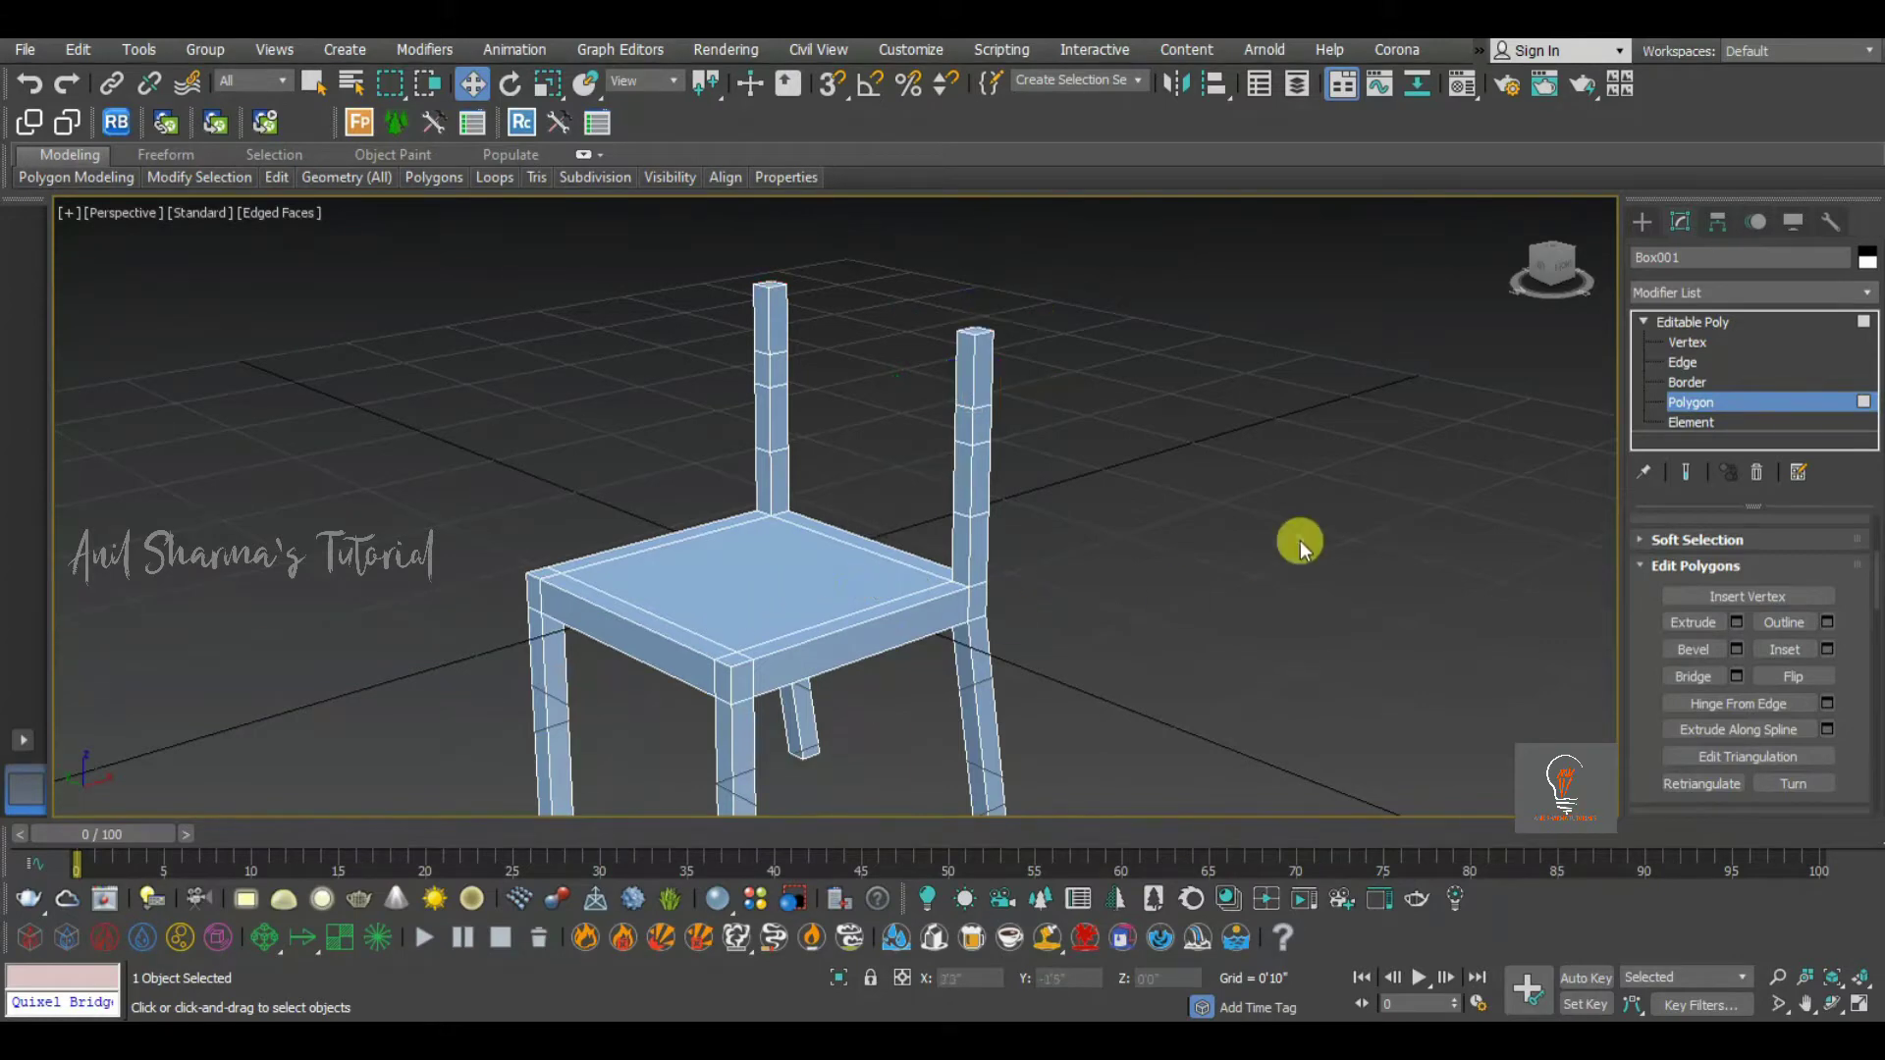
Bridge the facing inner polygons of the back posts' top and second 4-inch segments to form two backrest slats
{"action": "middle_click_drag", "start_coordinate": [1299, 541], "coordinate": [1319, 531], "text": "alt"}
{"action": "left_click", "coordinate": [765, 322]}
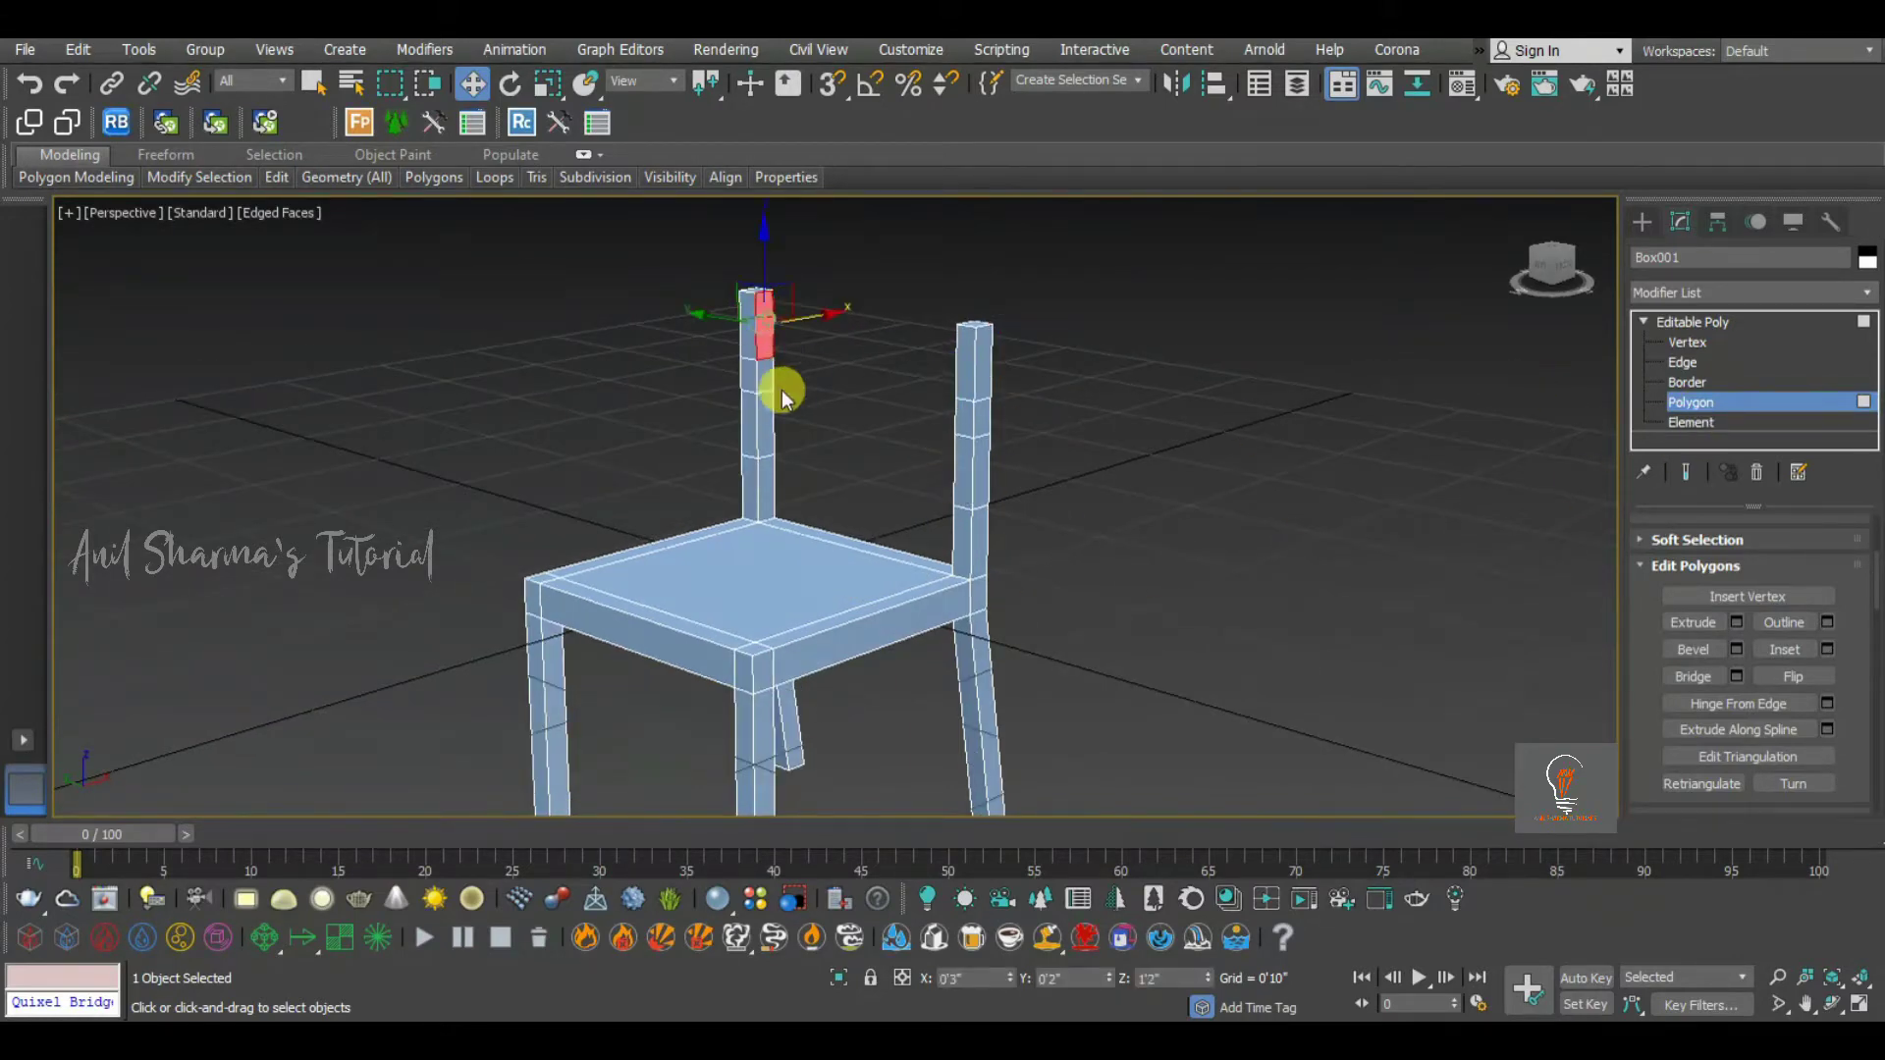
{"action": "left_click", "coordinate": [764, 420], "text": "ctrl"}
{"action": "middle_click_drag", "start_coordinate": [787, 347], "coordinate": [998, 404], "text": "alt"}
{"action": "key", "text": "q"}
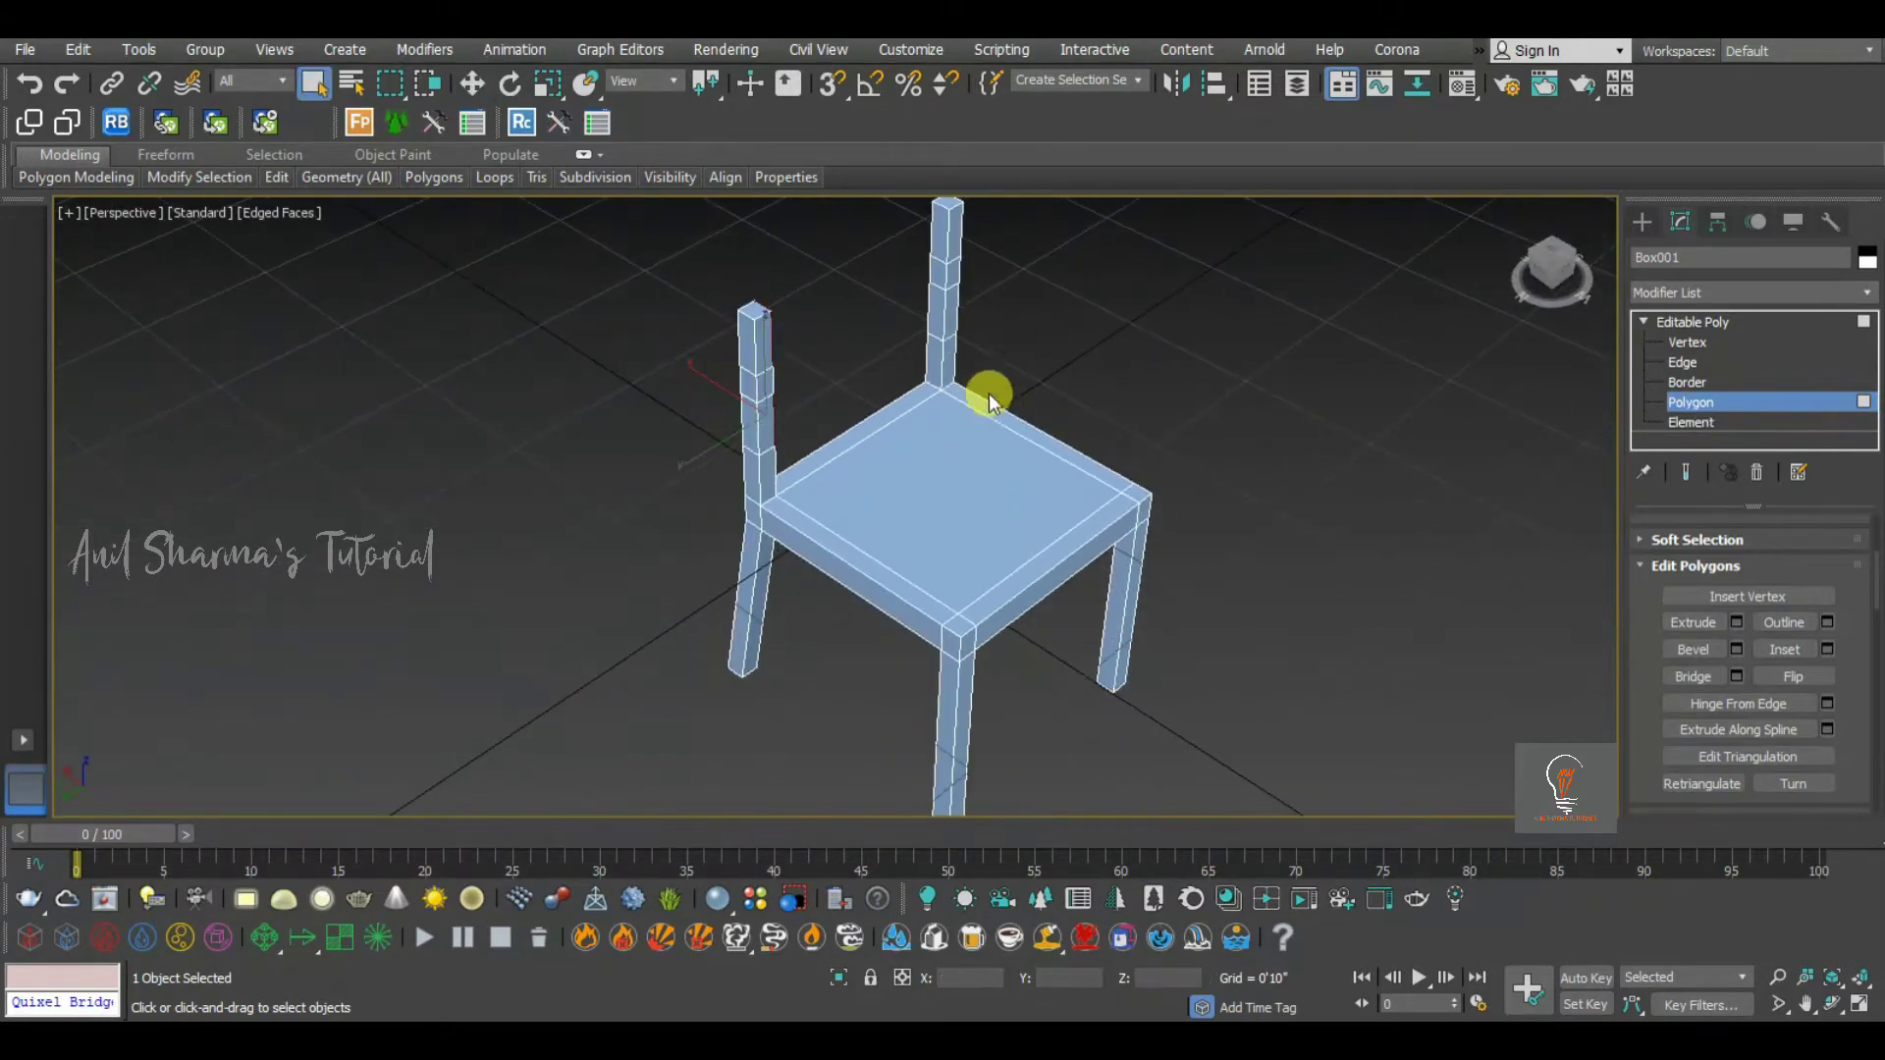
{"action": "middle_click_drag", "start_coordinate": [932, 310], "coordinate": [760, 300], "text": "alt"}
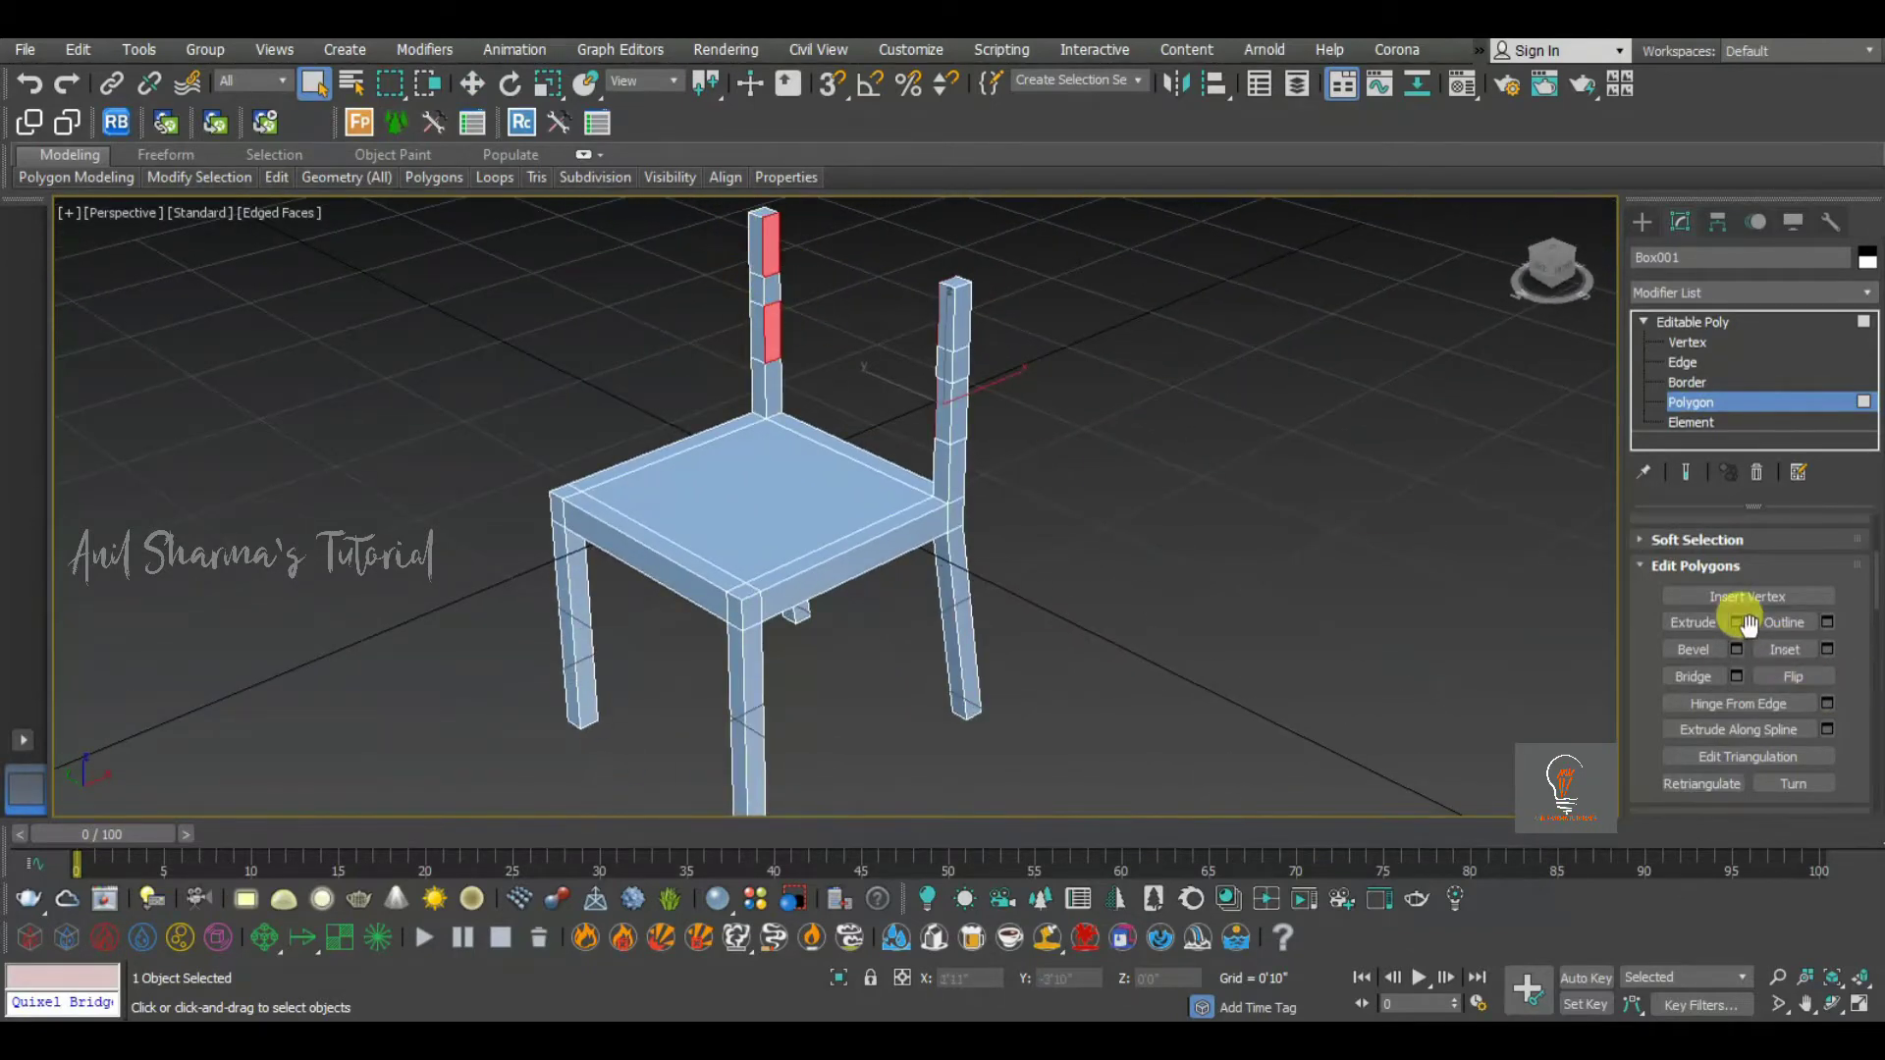
{"action": "left_click", "coordinate": [1696, 676]}
{"action": "middle_click_drag", "start_coordinate": [981, 491], "coordinate": [1038, 404], "text": "alt"}
{"action": "left_click", "coordinate": [1064, 416]}
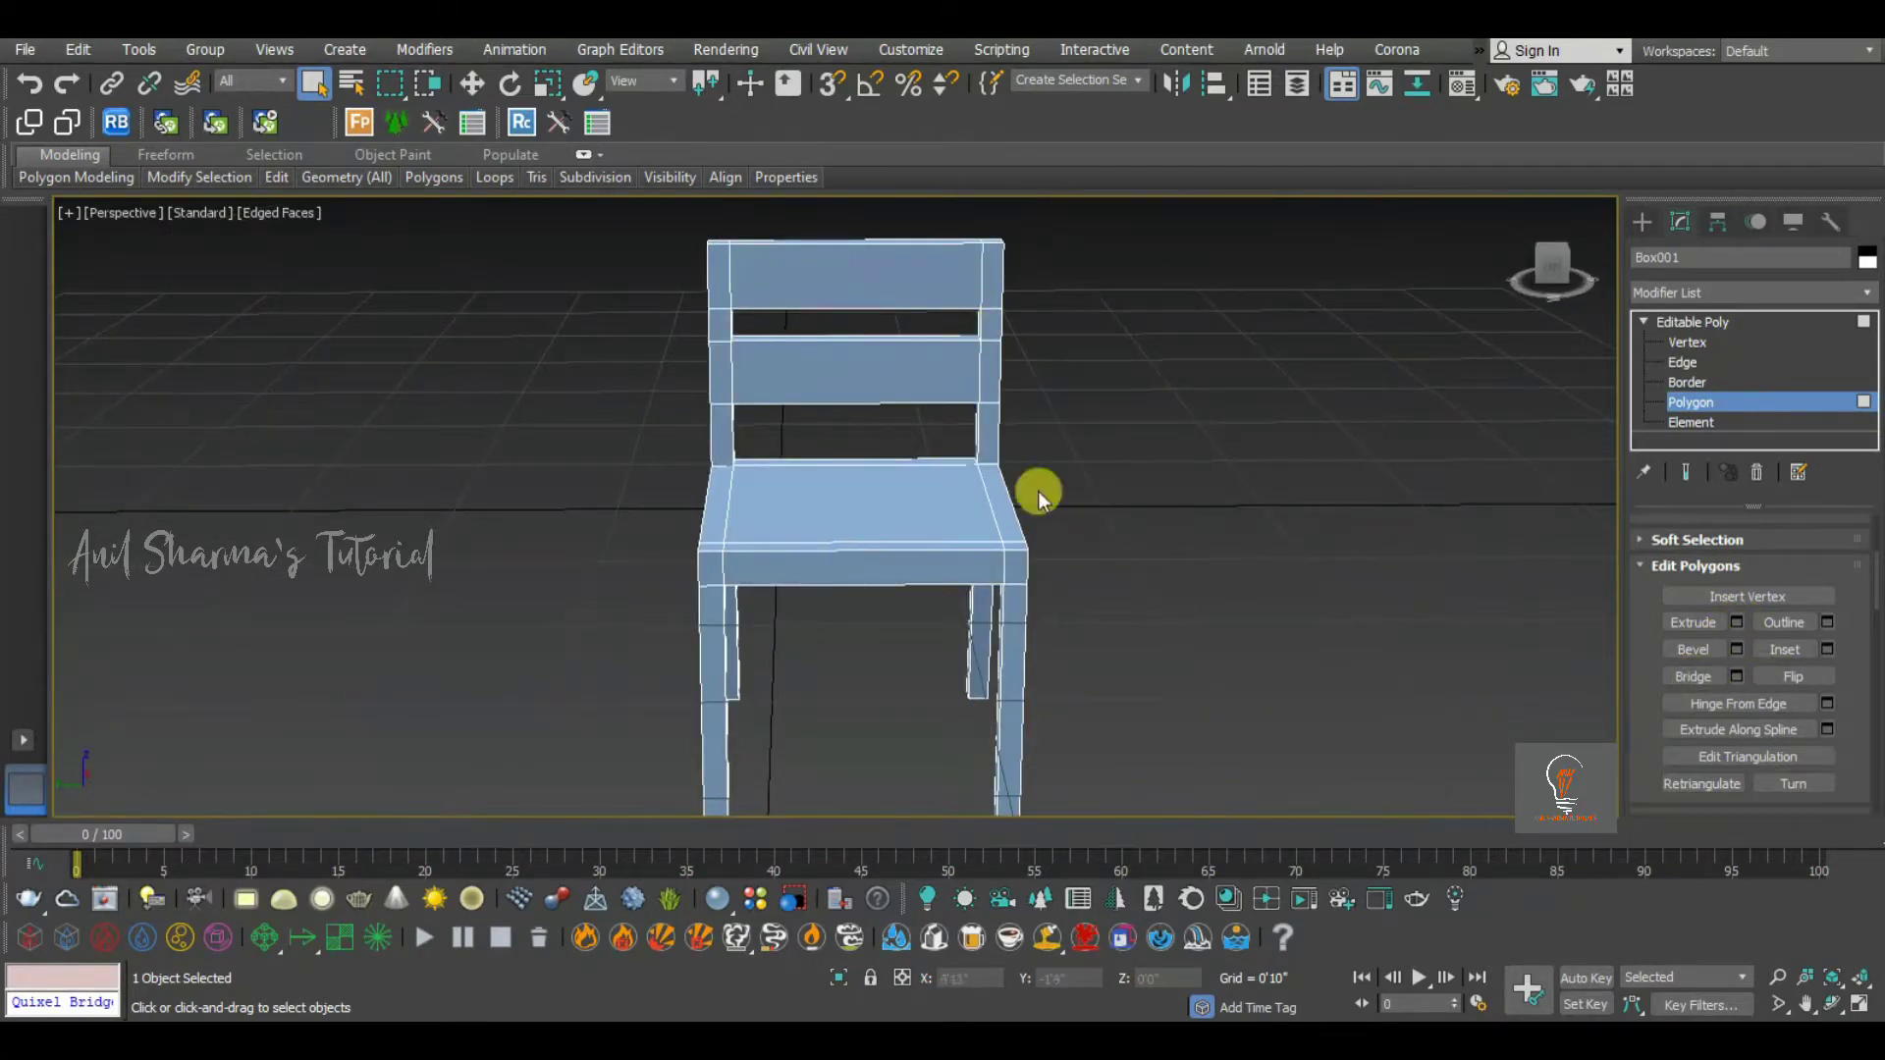
Extrude the two front corner polygons of the seat upward by 8 inches to form armrest posts
{"action": "left_click", "coordinate": [1017, 545]}
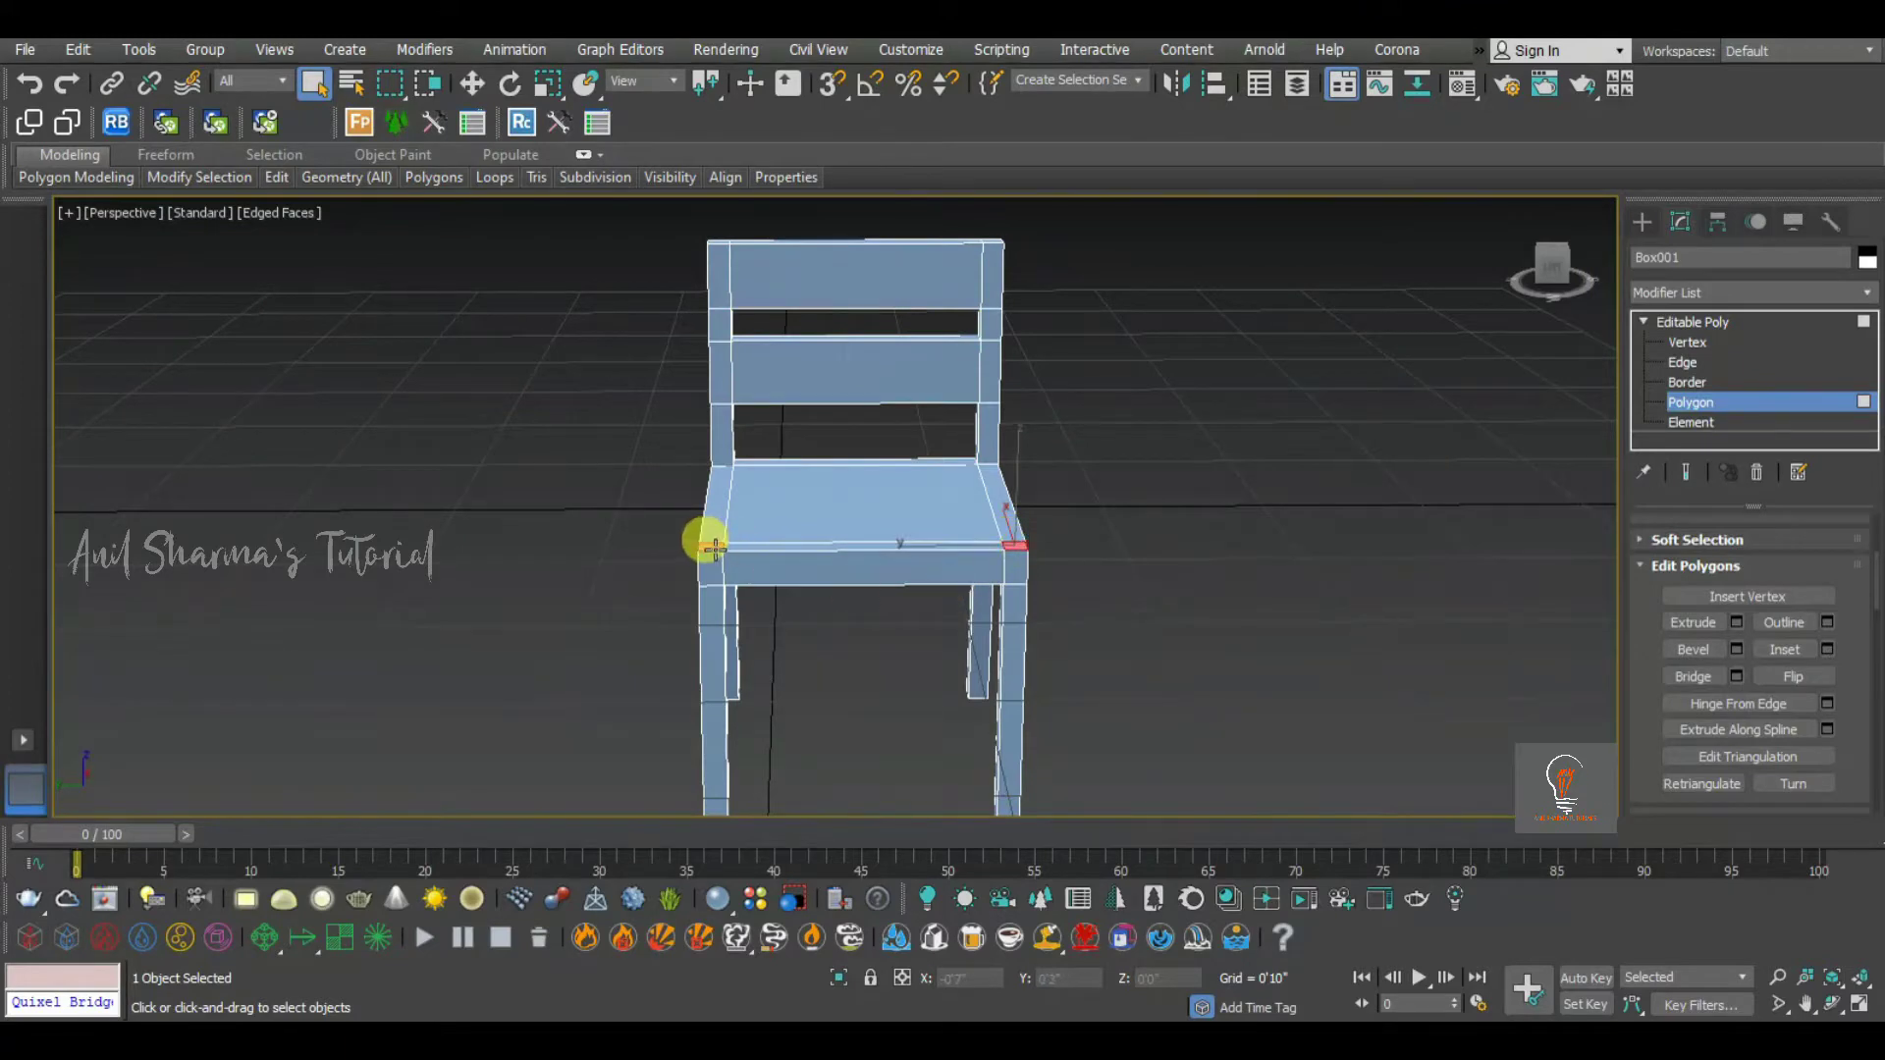
{"action": "middle_click_drag", "start_coordinate": [937, 575], "coordinate": [796, 610], "text": "alt"}
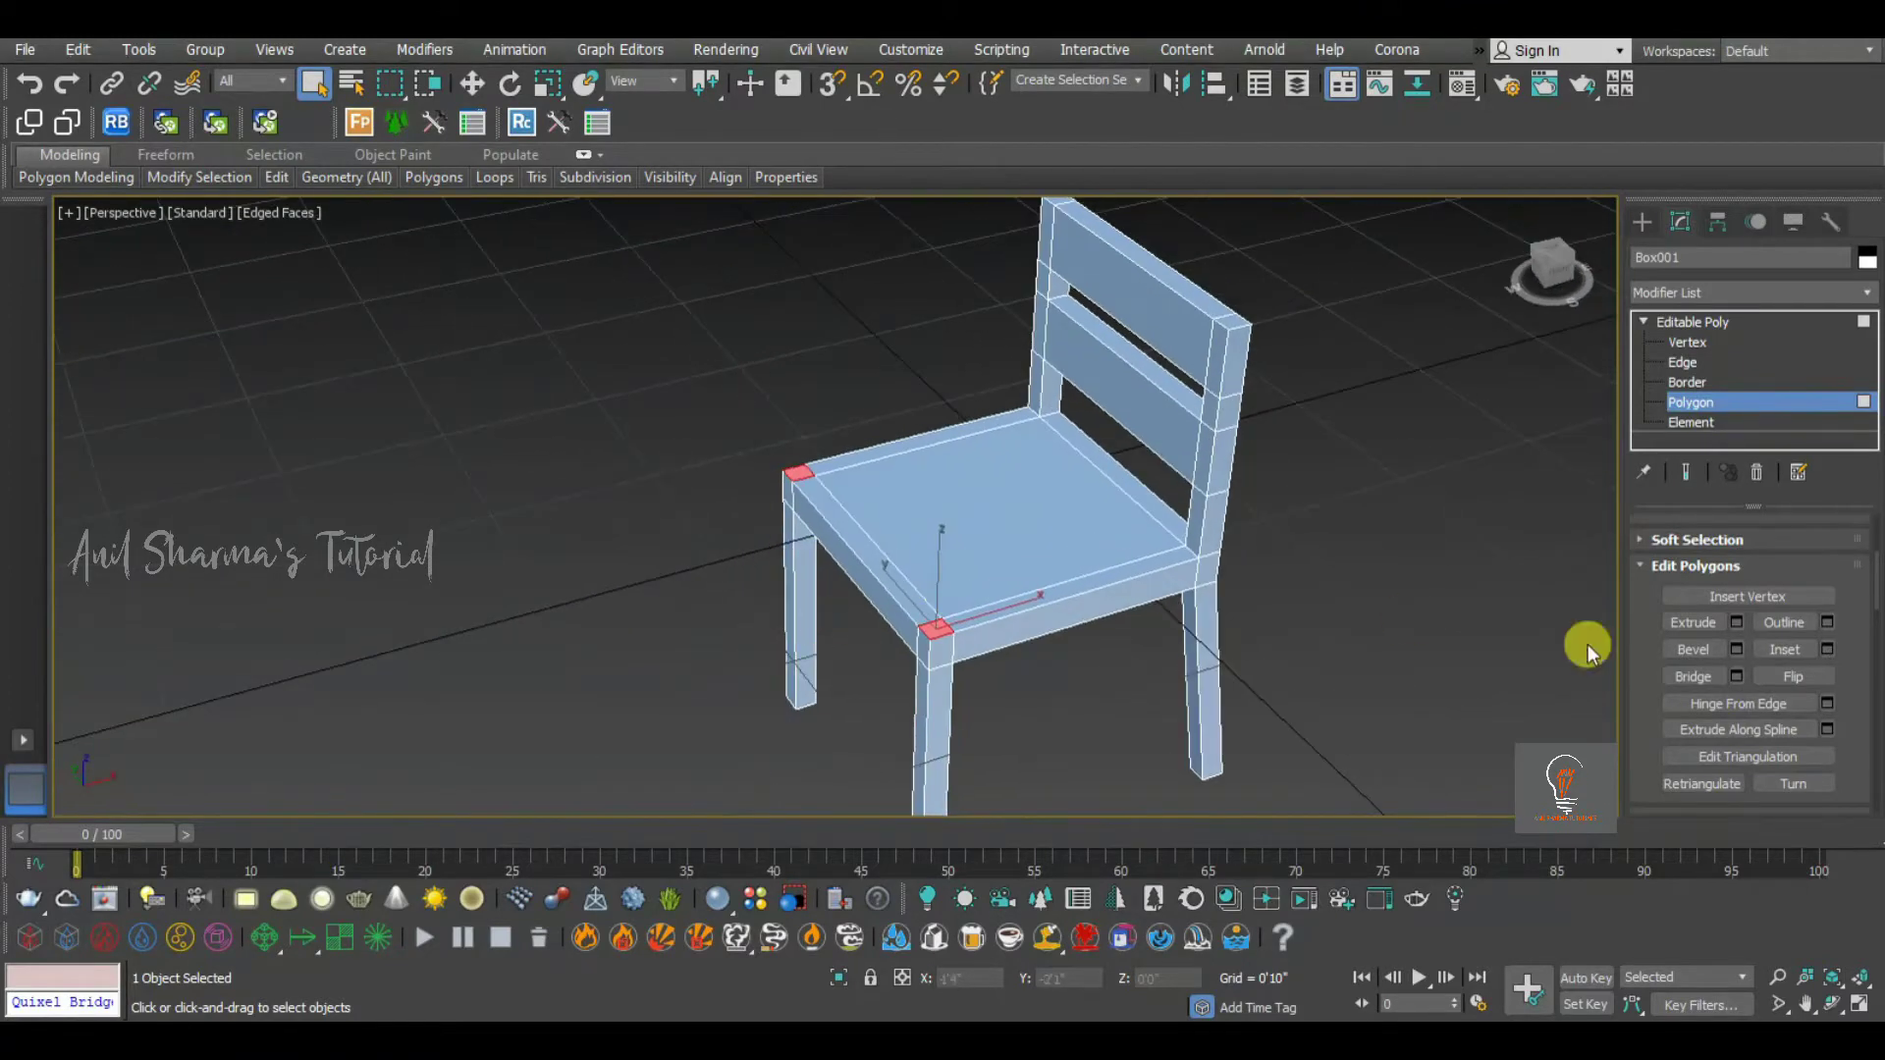
{"action": "left_click", "coordinate": [1737, 623]}
{"action": "middle_click_drag", "start_coordinate": [1010, 630], "coordinate": [1039, 564], "text": "alt"}
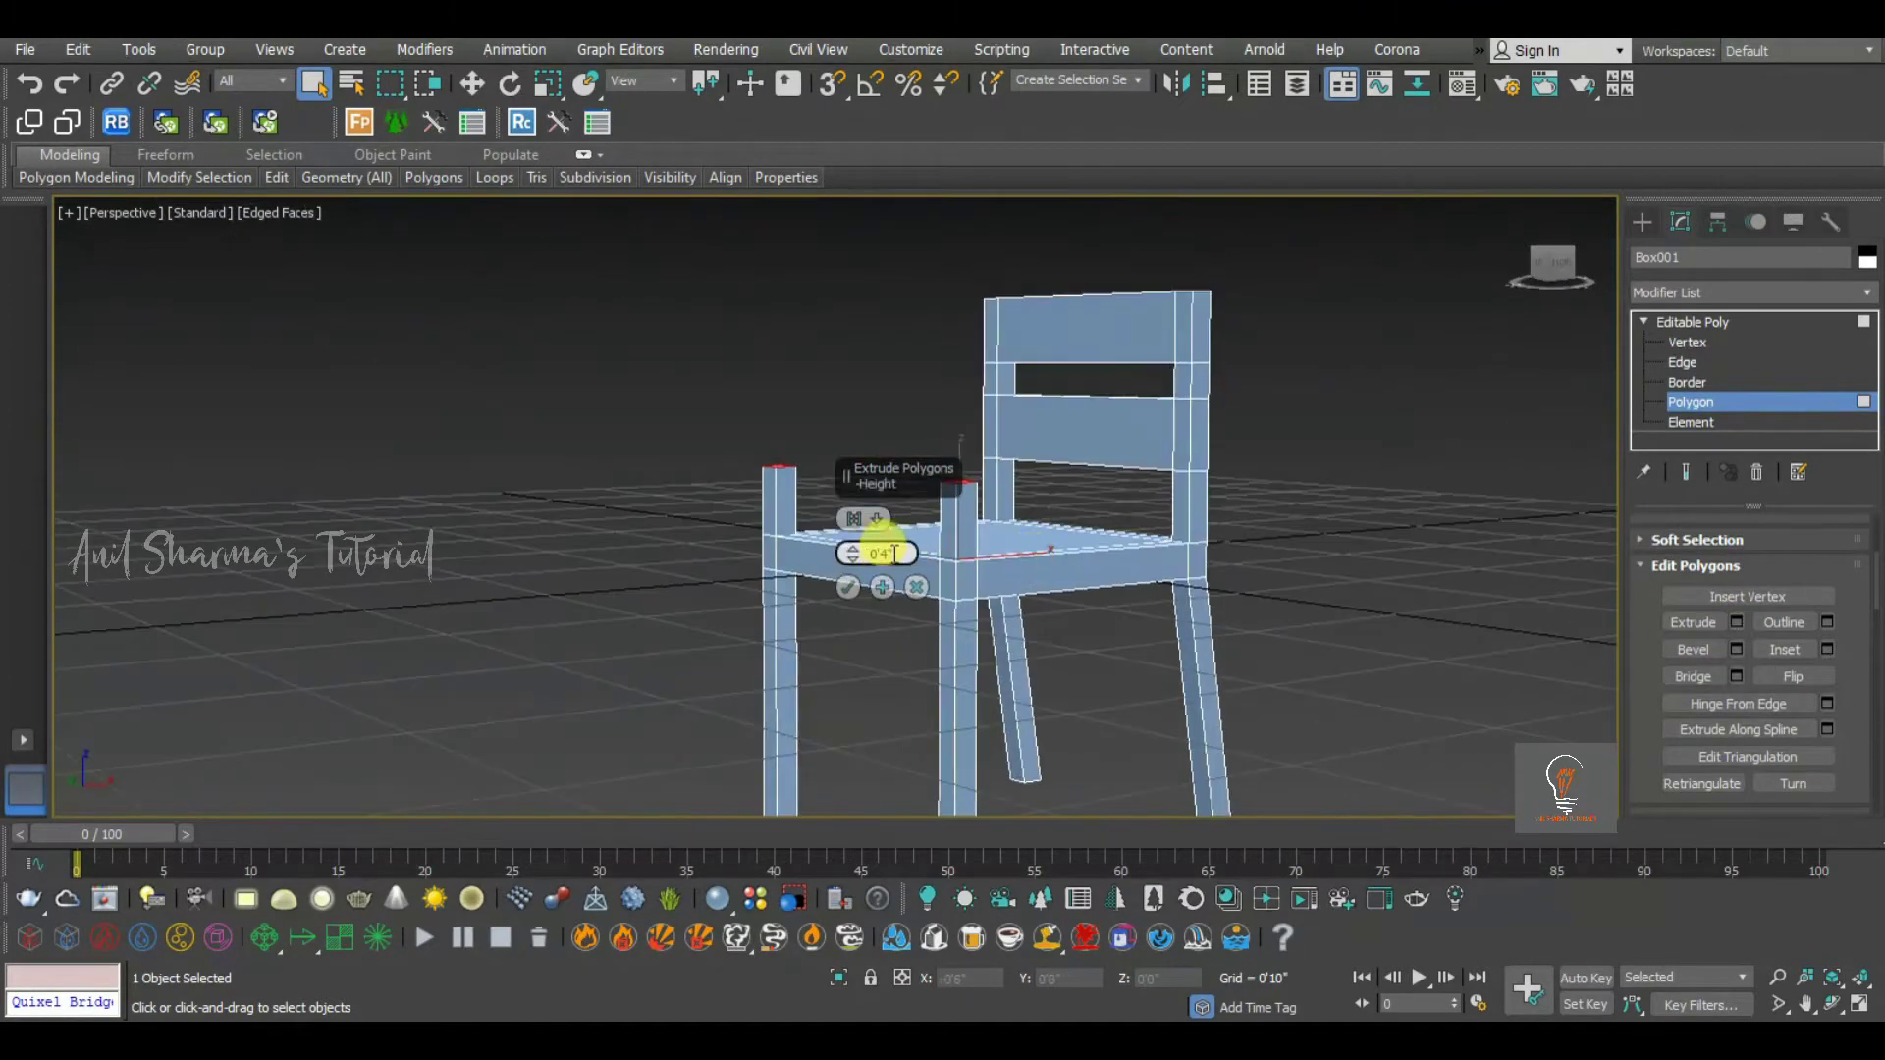
{"action": "left_click_drag", "start_coordinate": [895, 553], "coordinate": [780, 550]}
{"action": "type", "text": "8"}
{"action": "key", "text": "Return"}
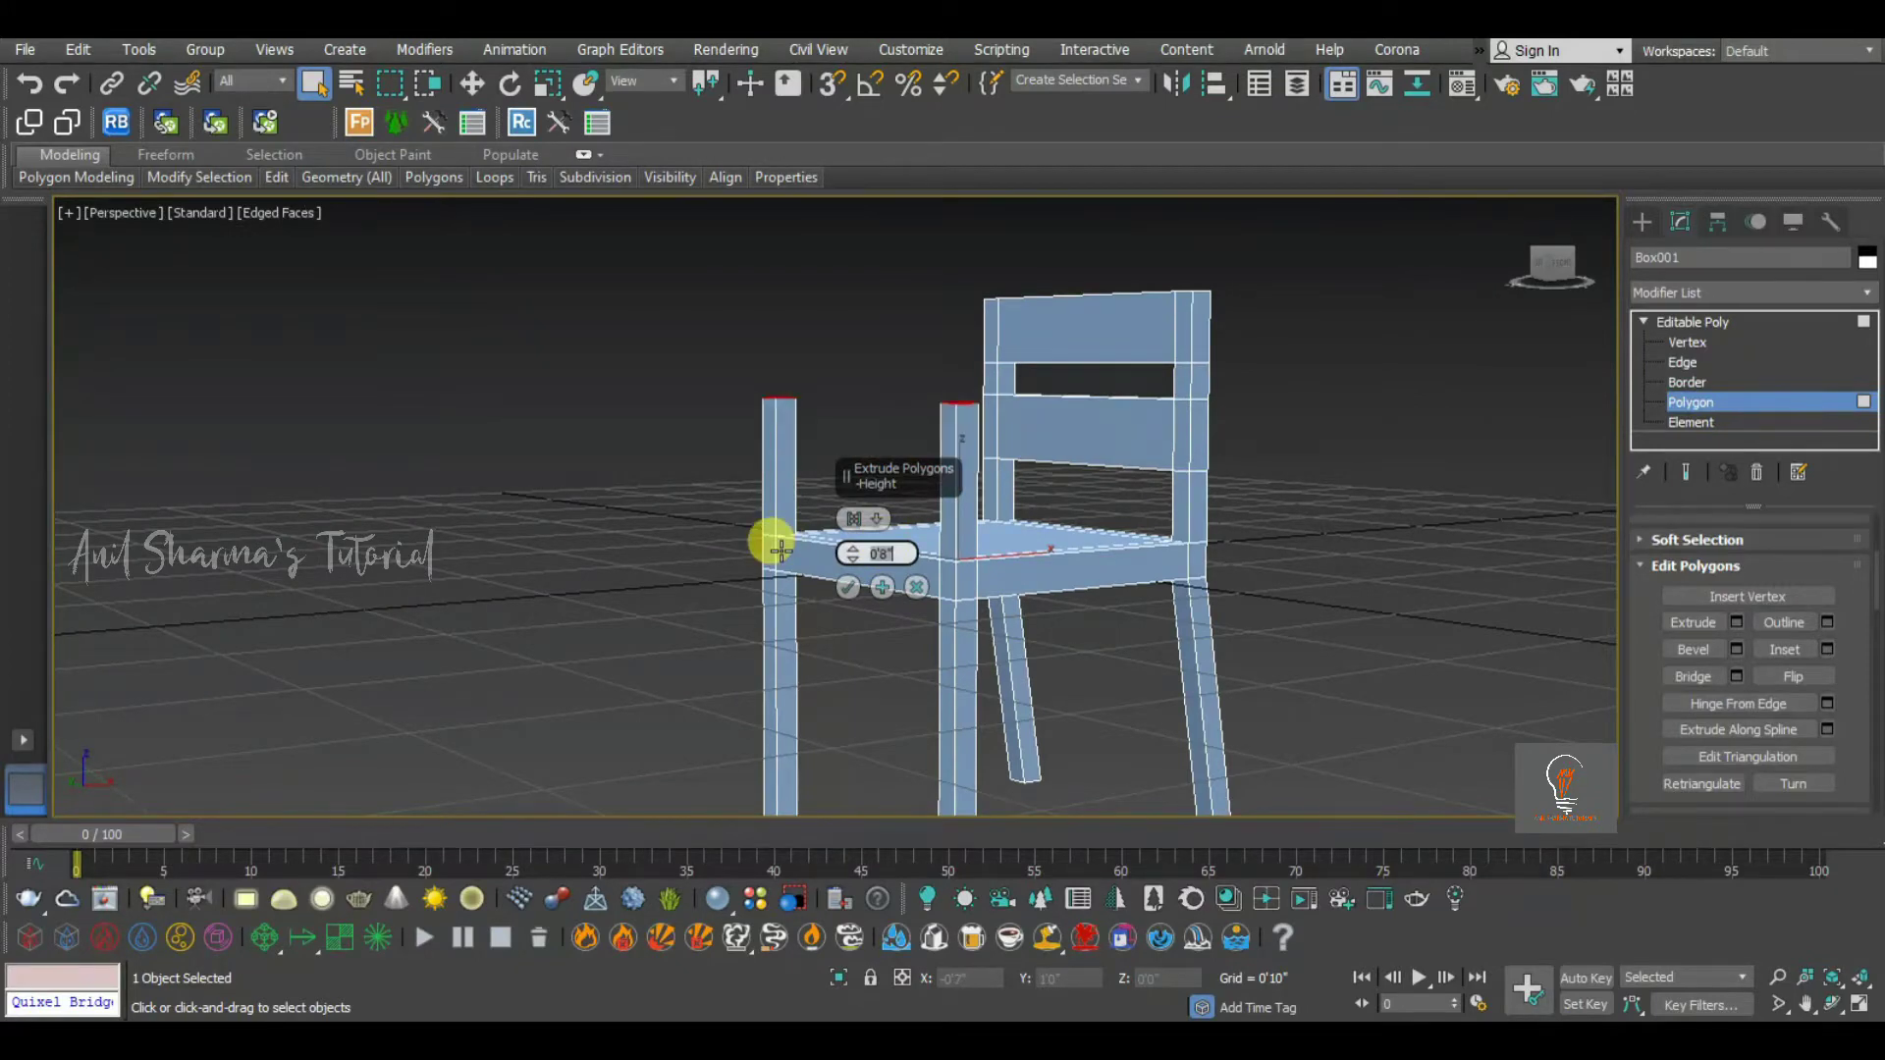
Compare the height of the extruded front posts with the backrest segments in a wireframe left view
{"action": "middle_click_drag", "start_coordinate": [1028, 480], "coordinate": [1204, 452], "text": "alt"}
{"action": "key", "text": "l"}
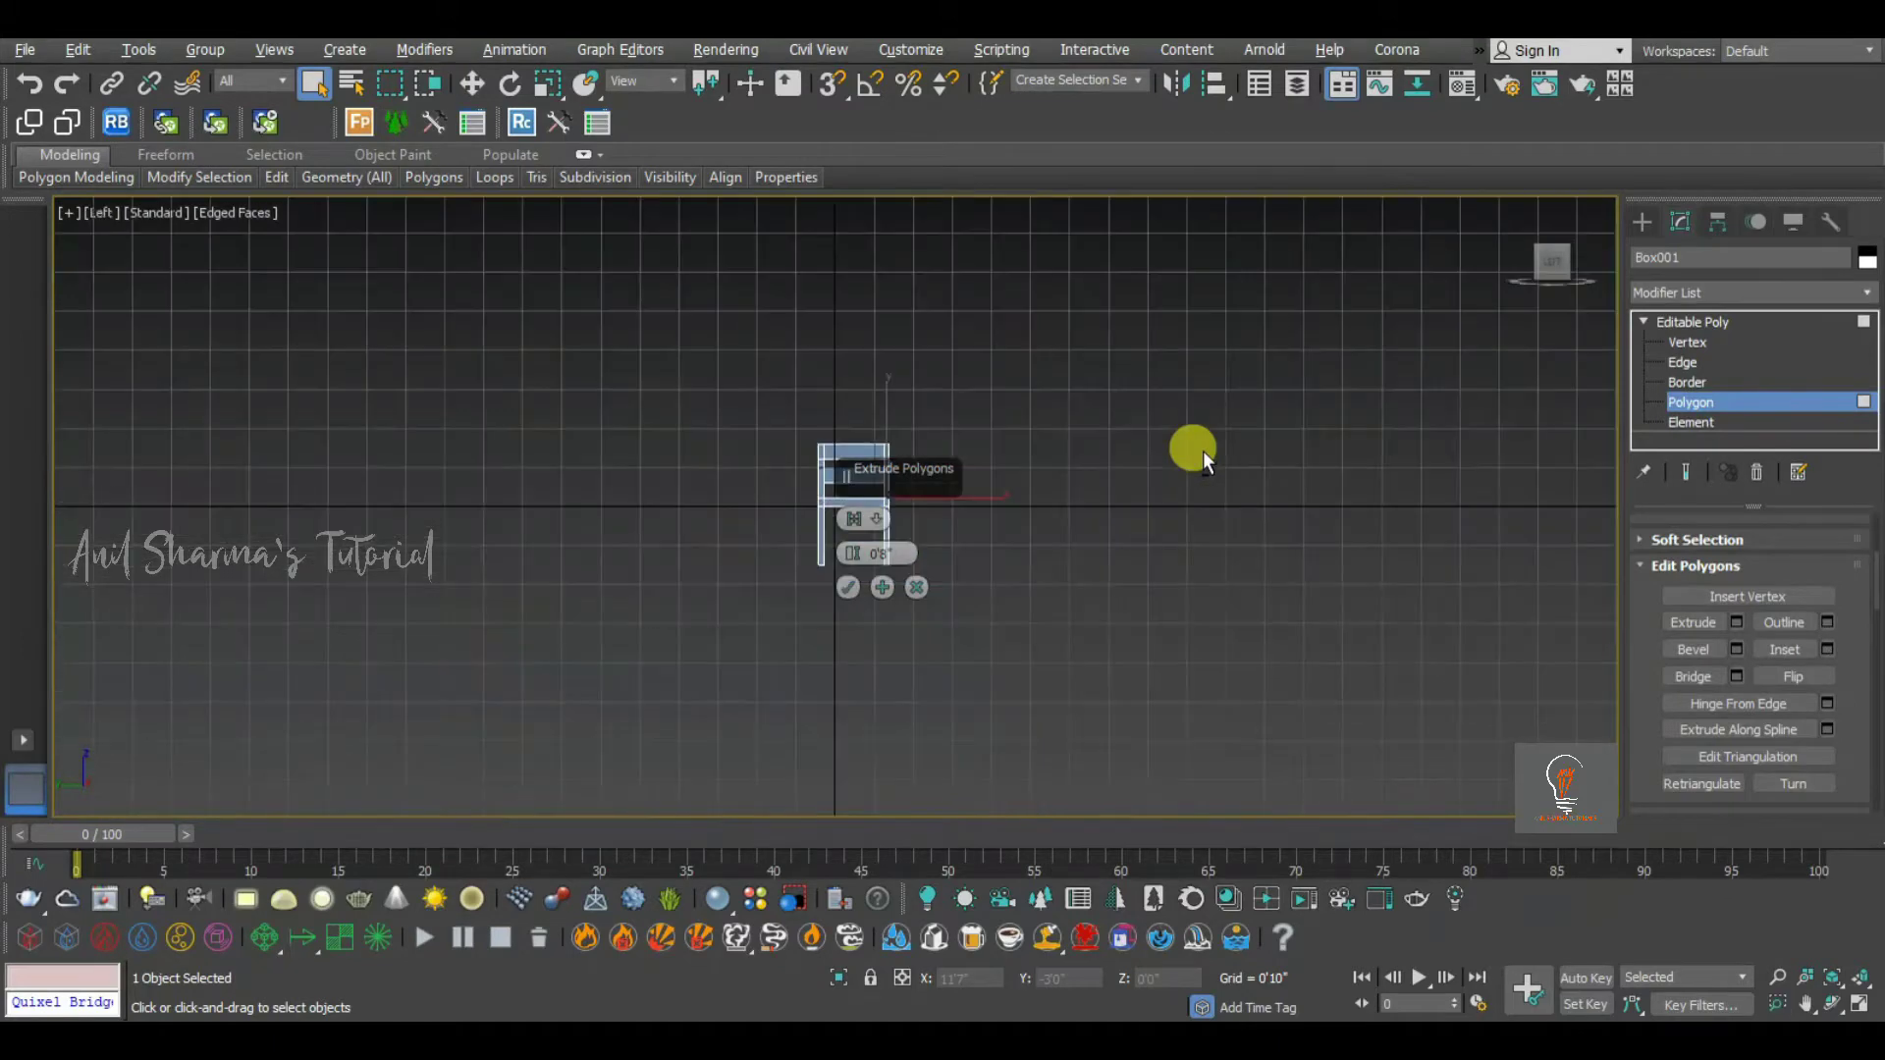
{"action": "key", "text": "z"}
{"action": "scroll", "coordinate": [1058, 477], "scroll_direction": "down", "scroll_amount": 3}
{"action": "scroll", "coordinate": [1056, 478], "scroll_direction": "down", "scroll_amount": 3}
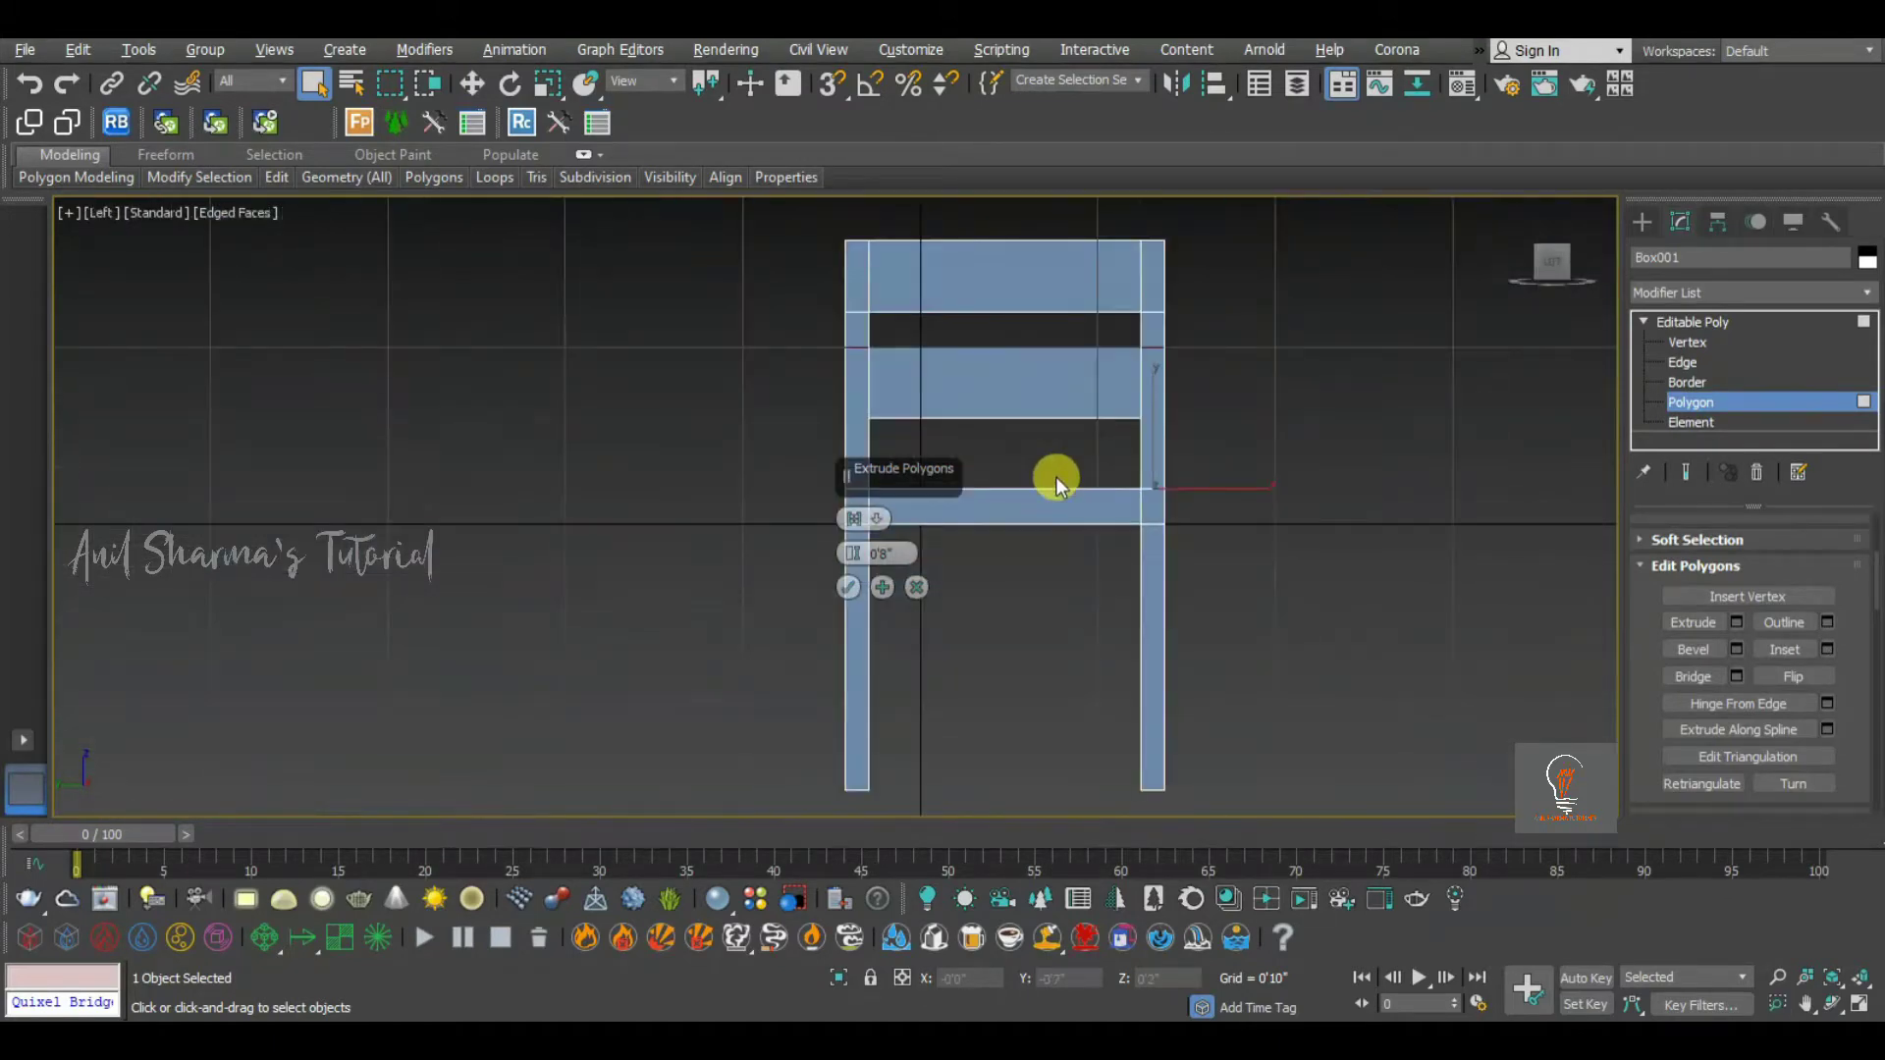
{"action": "key", "text": "F3"}
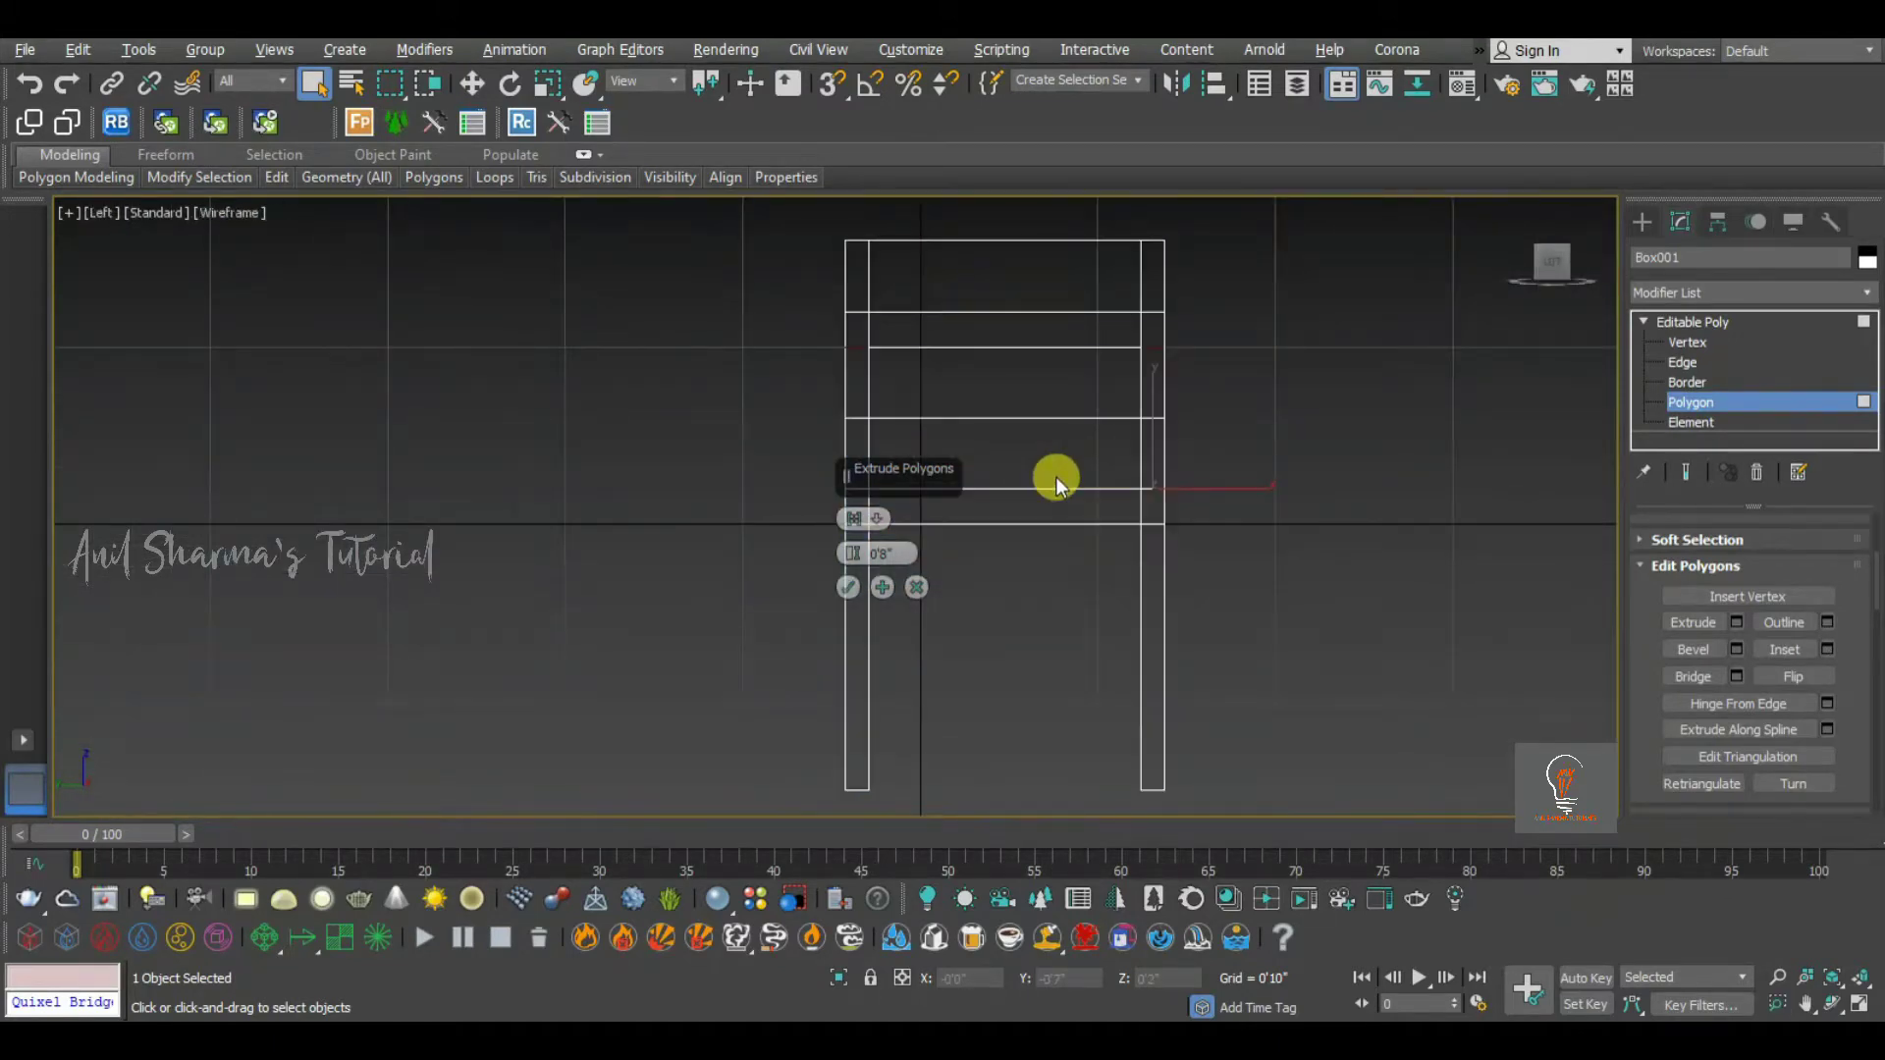
{"action": "scroll", "coordinate": [947, 322], "scroll_direction": "up", "scroll_amount": 2}
{"action": "scroll", "coordinate": [946, 322], "scroll_direction": "up", "scroll_amount": 2}
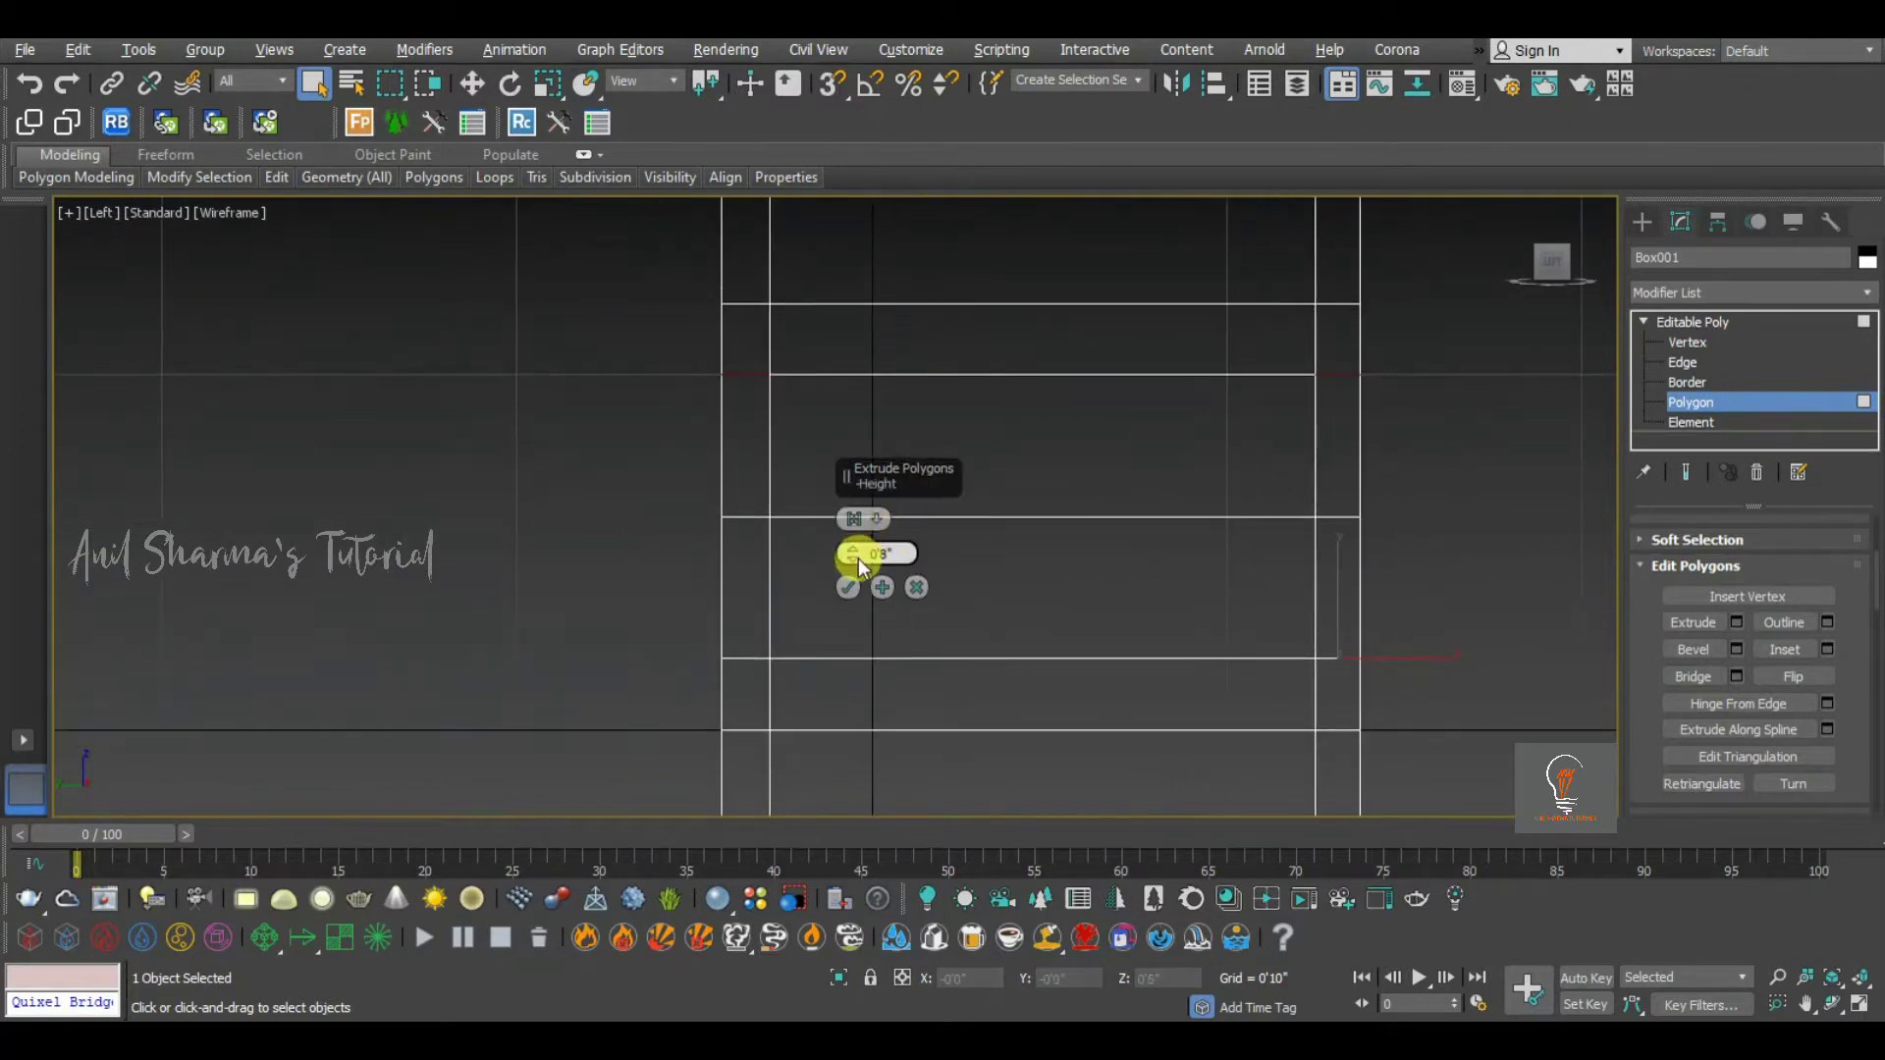
{"action": "mouse_move", "coordinate": [856, 558]}
{"action": "left_mouse_down"}
{"action": "mouse_move", "coordinate": [858, 577]}
{"action": "mouse_move", "coordinate": [866, 556]}
{"action": "left_mouse_up"}
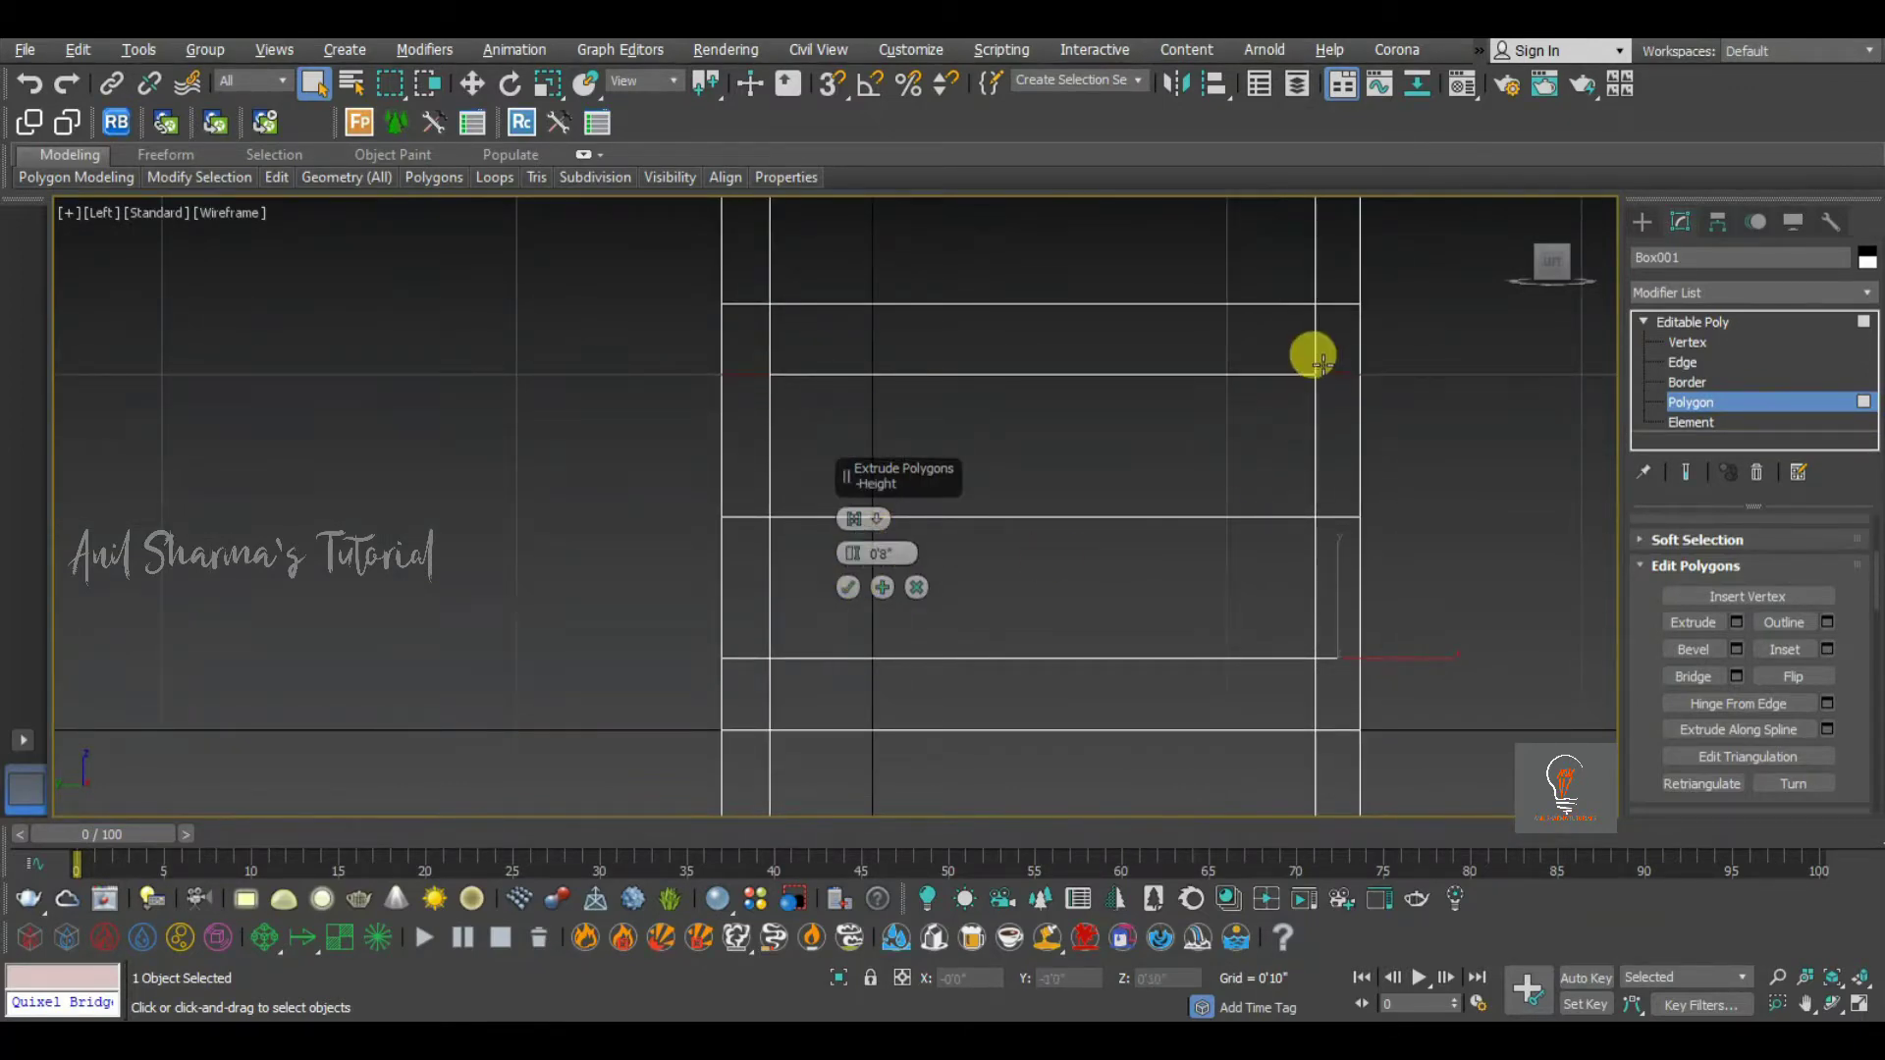
{"action": "left_click", "coordinate": [898, 552]}
{"action": "left_click_drag", "start_coordinate": [909, 547], "coordinate": [840, 554]}
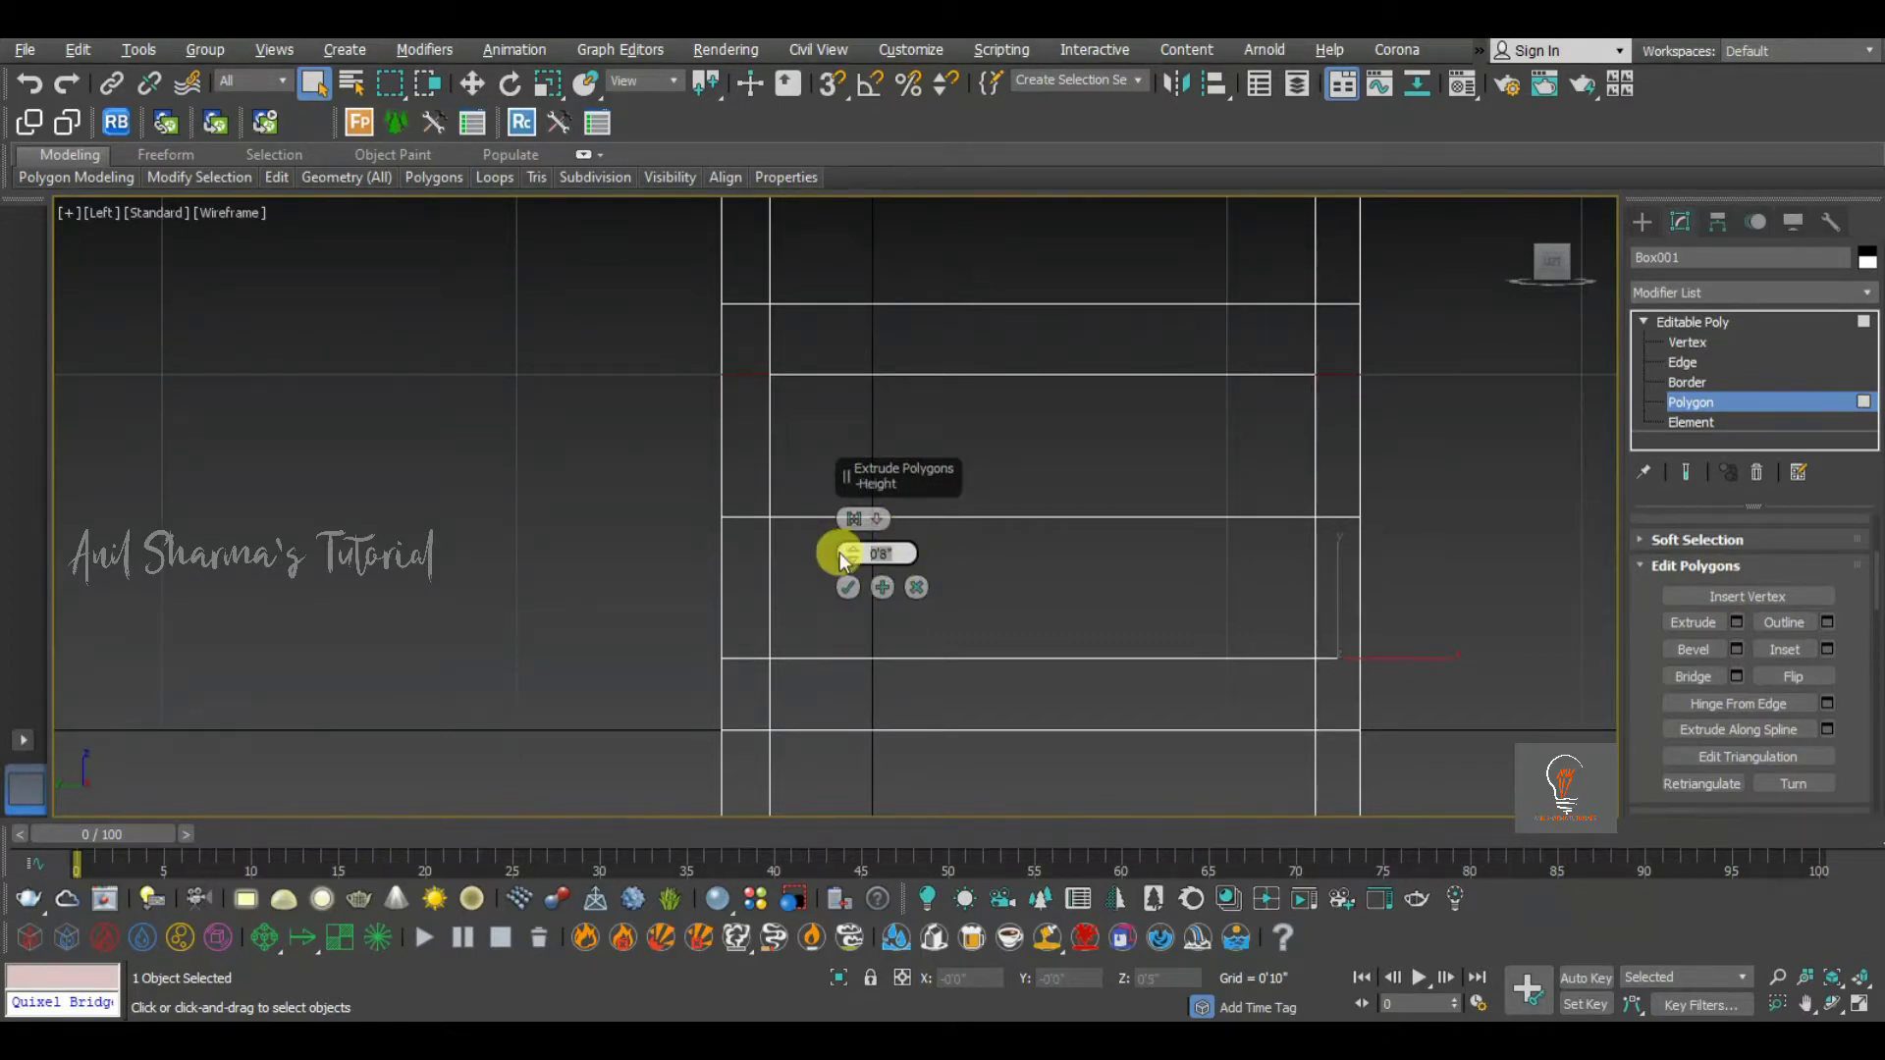
Extrude the tops of the two front posts by a further 2 inches
{"action": "left_click", "coordinate": [883, 593]}
{"action": "left_click_drag", "start_coordinate": [897, 545], "coordinate": [817, 543]}
{"action": "type", "text": "2"}
{"action": "key", "text": "Return"}
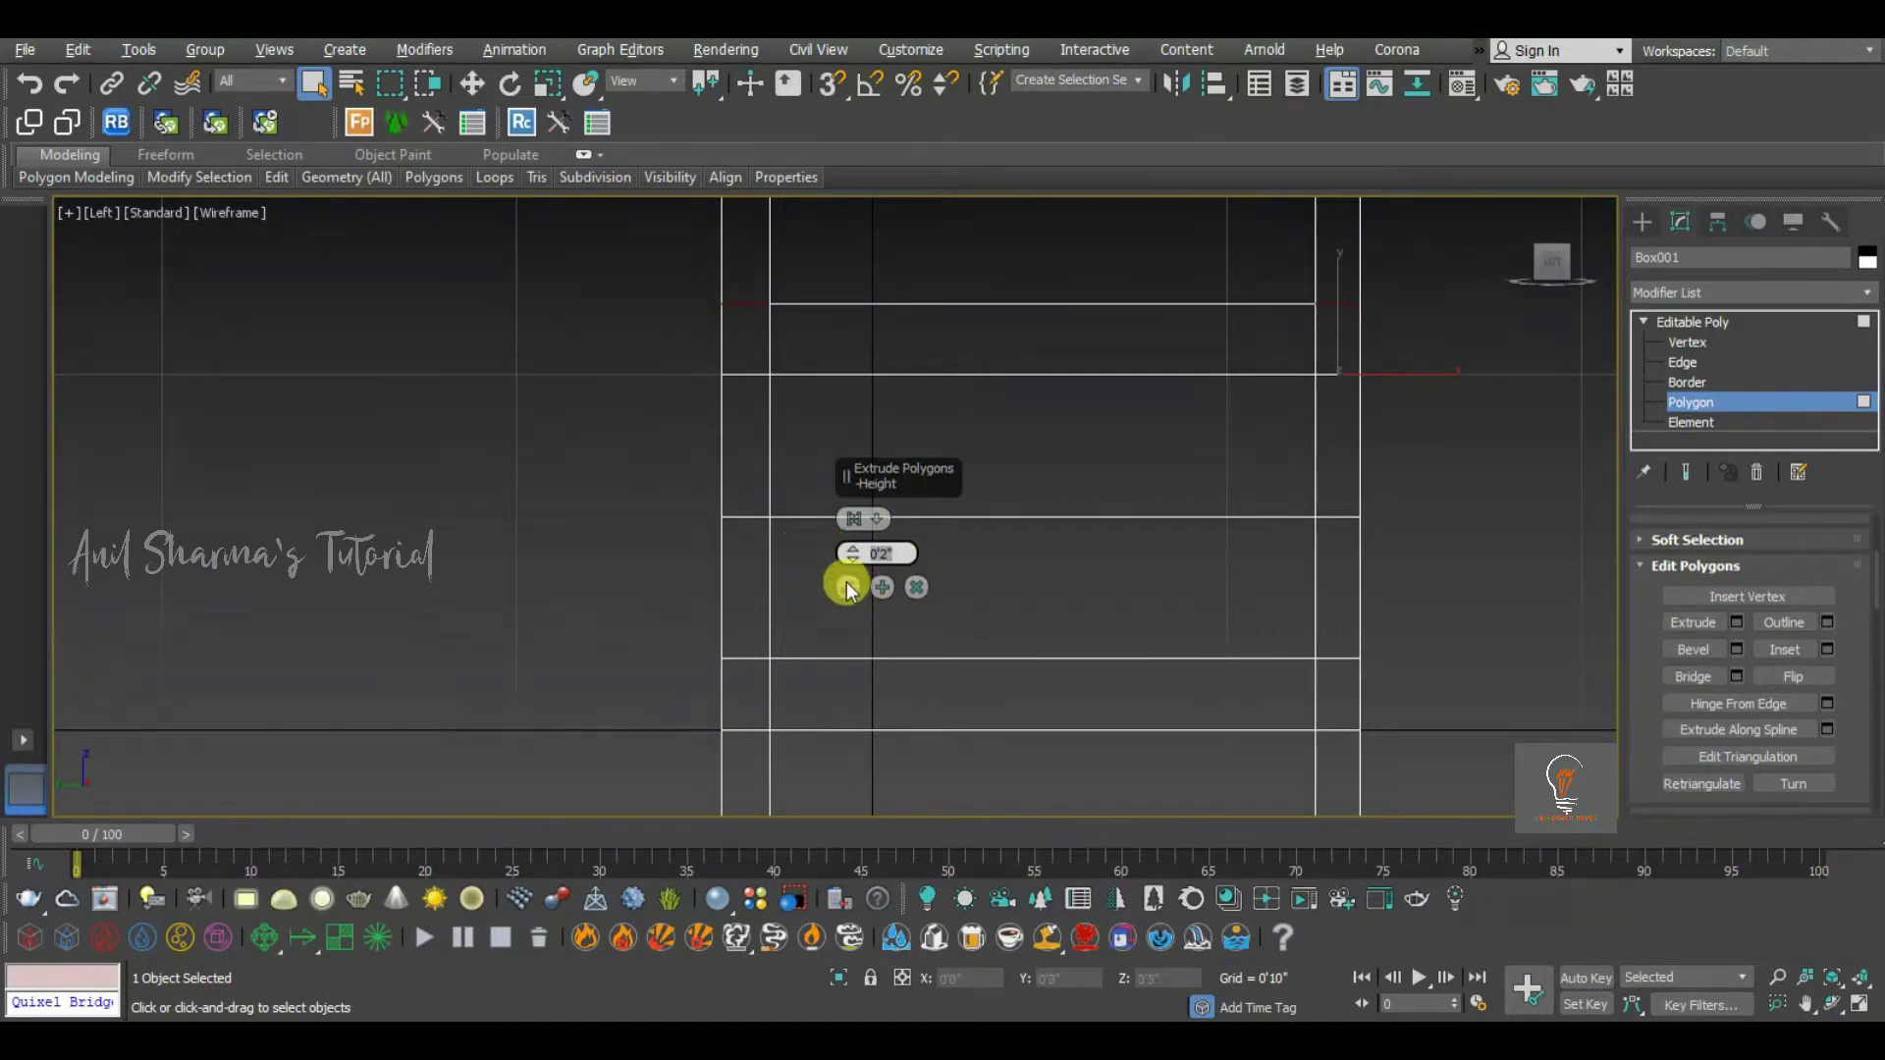
{"action": "left_click", "coordinate": [846, 583]}
Bridge the facing polygons of the 2-inch segments on one front post and its back post to form an armrest
{"action": "middle_click_drag", "start_coordinate": [890, 381], "coordinate": [956, 441], "text": "alt"}
{"action": "middle_click_drag", "start_coordinate": [573, 324], "coordinate": [705, 503]}
{"action": "key", "text": "F3"}
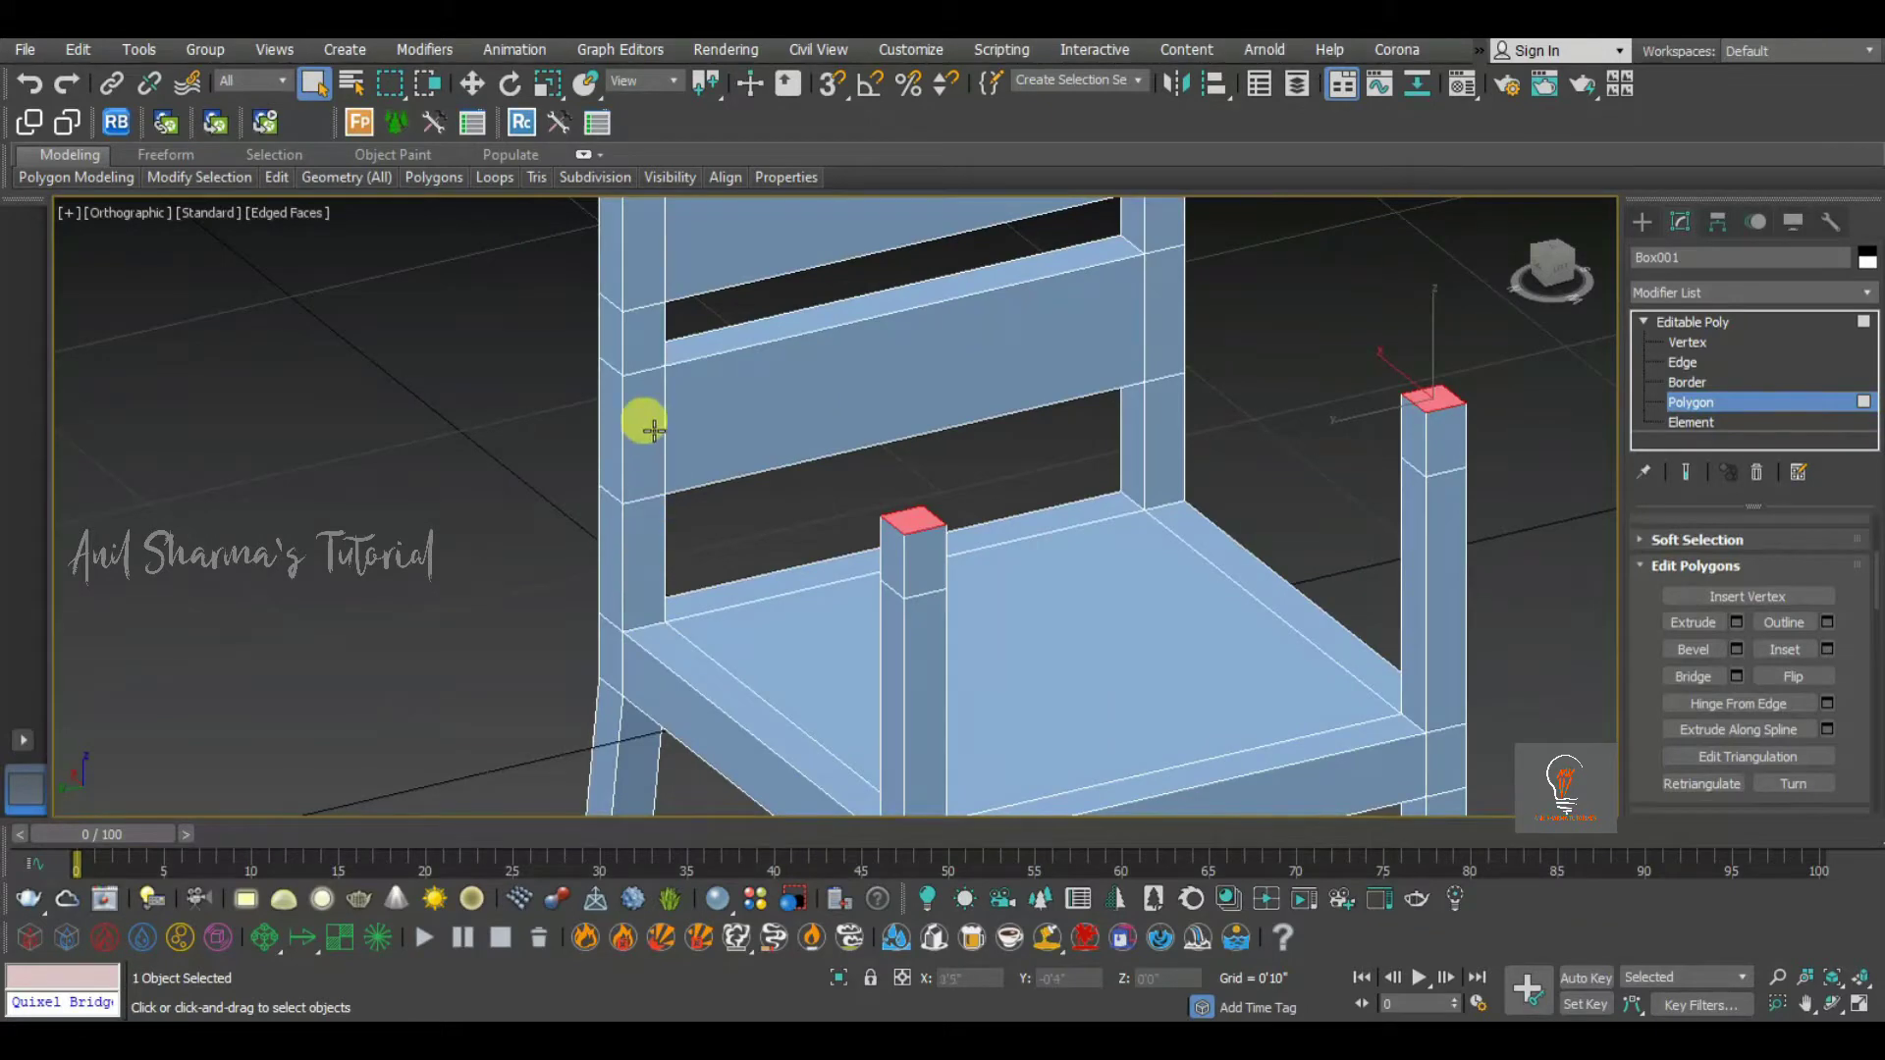
{"action": "scroll", "coordinate": [804, 397], "scroll_direction": "down", "scroll_amount": 4}
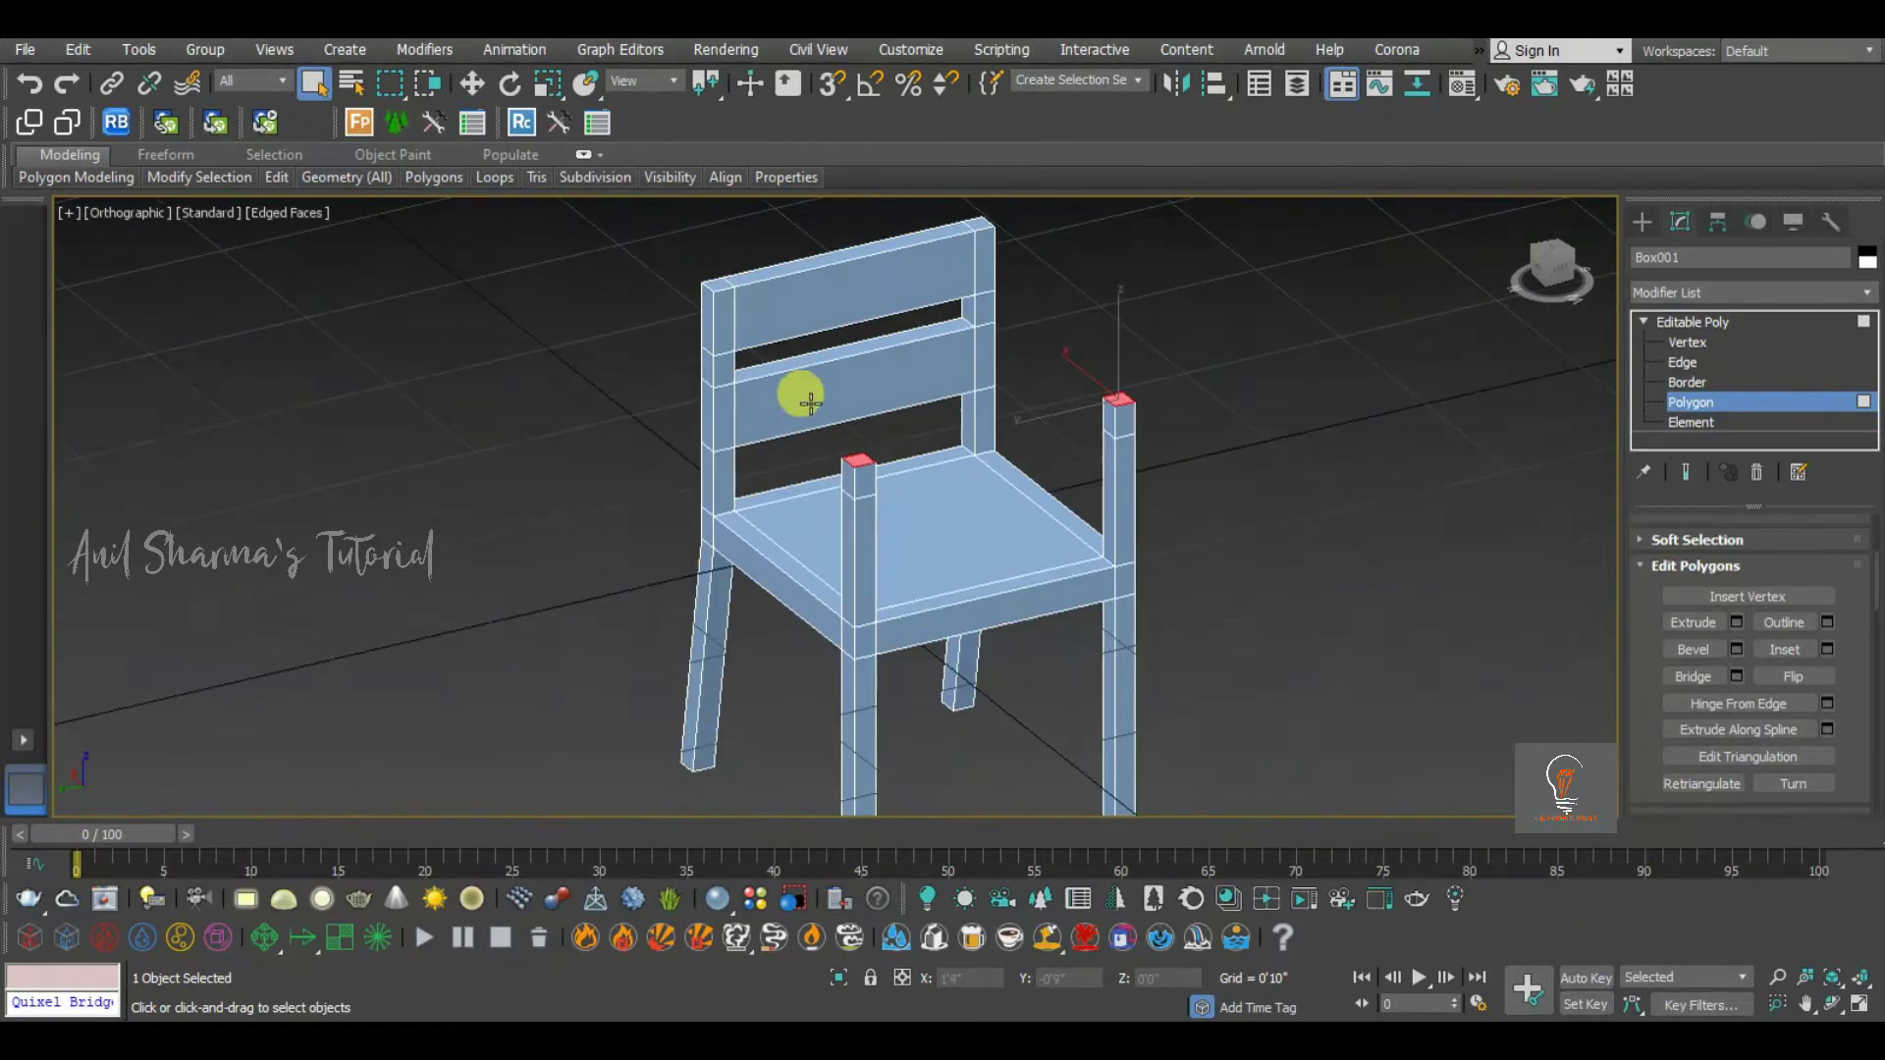
{"action": "middle_click_drag", "start_coordinate": [808, 397], "coordinate": [595, 415], "text": "alt"}
{"action": "key", "text": "p"}
{"action": "middle_click_drag", "start_coordinate": [1084, 449], "coordinate": [1058, 362], "text": "alt"}
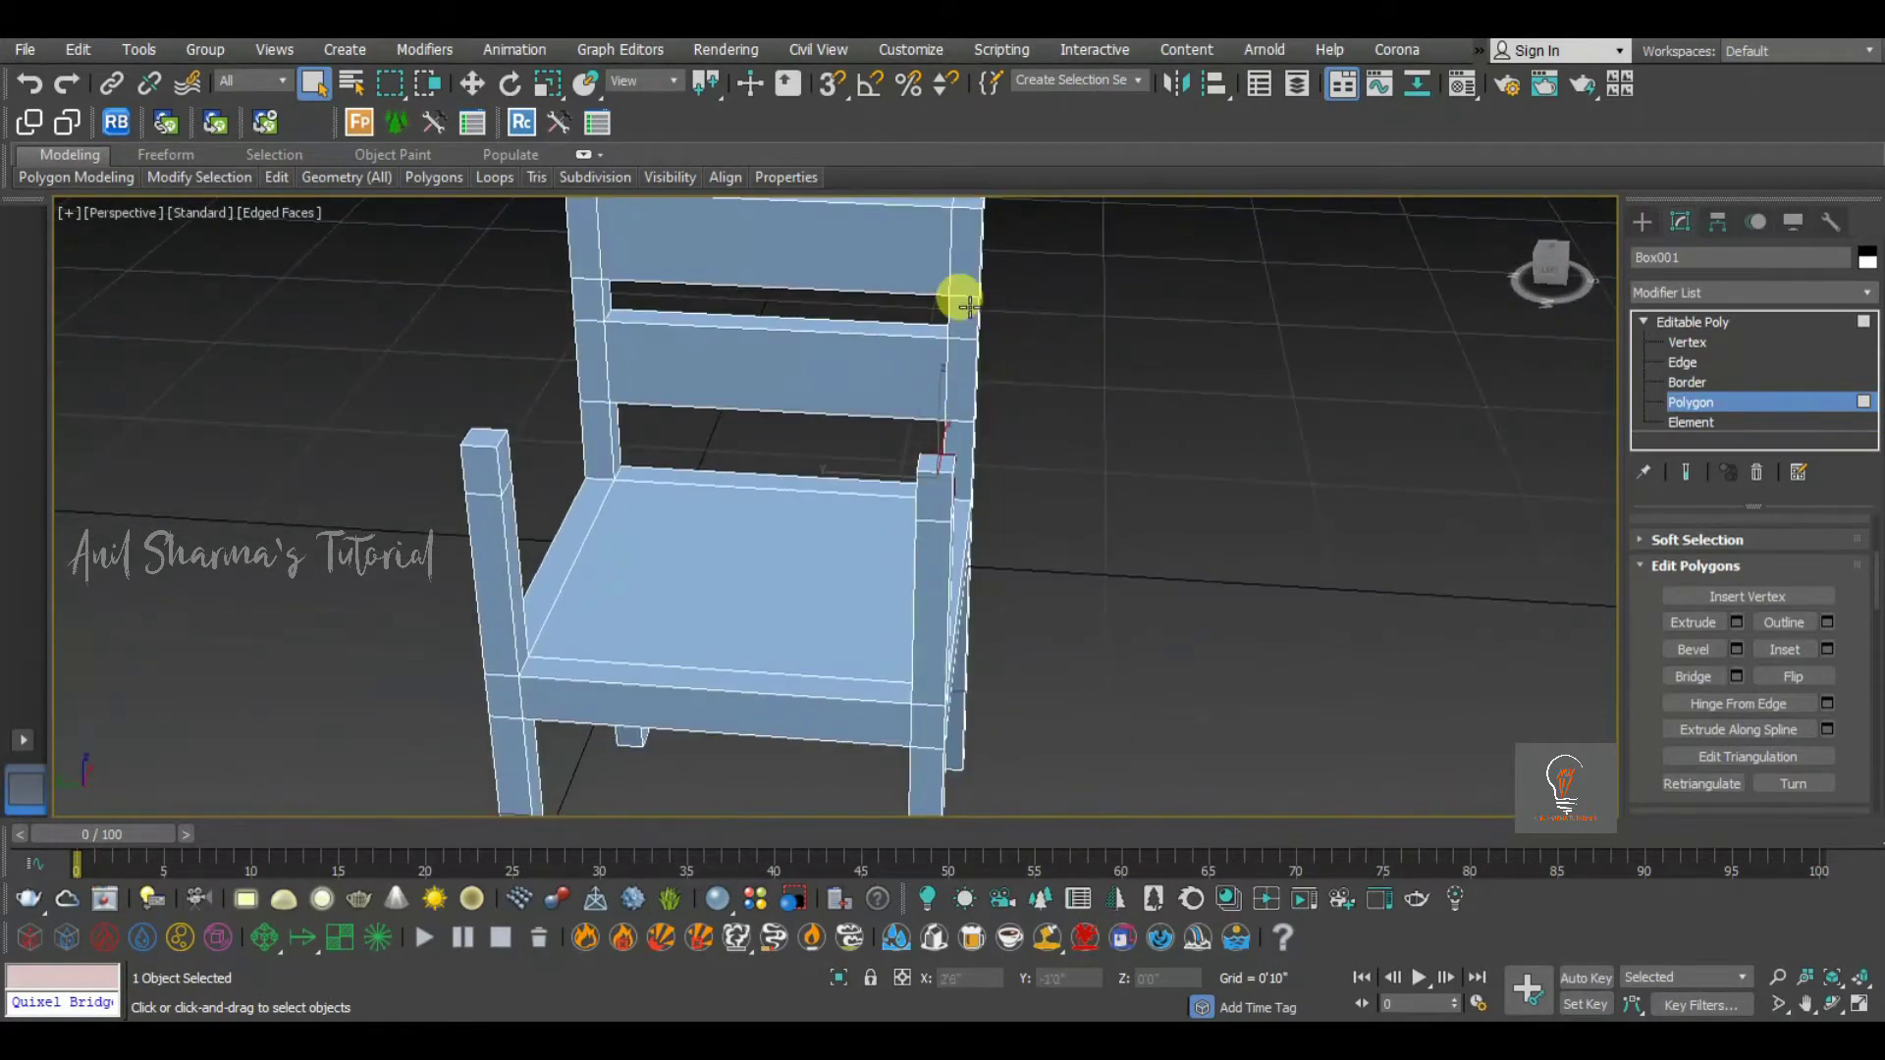
{"action": "left_click", "coordinate": [1709, 679]}
{"action": "middle_click_drag", "start_coordinate": [1266, 563], "coordinate": [1227, 521], "text": "alt"}
{"action": "left_click", "coordinate": [1226, 521]}
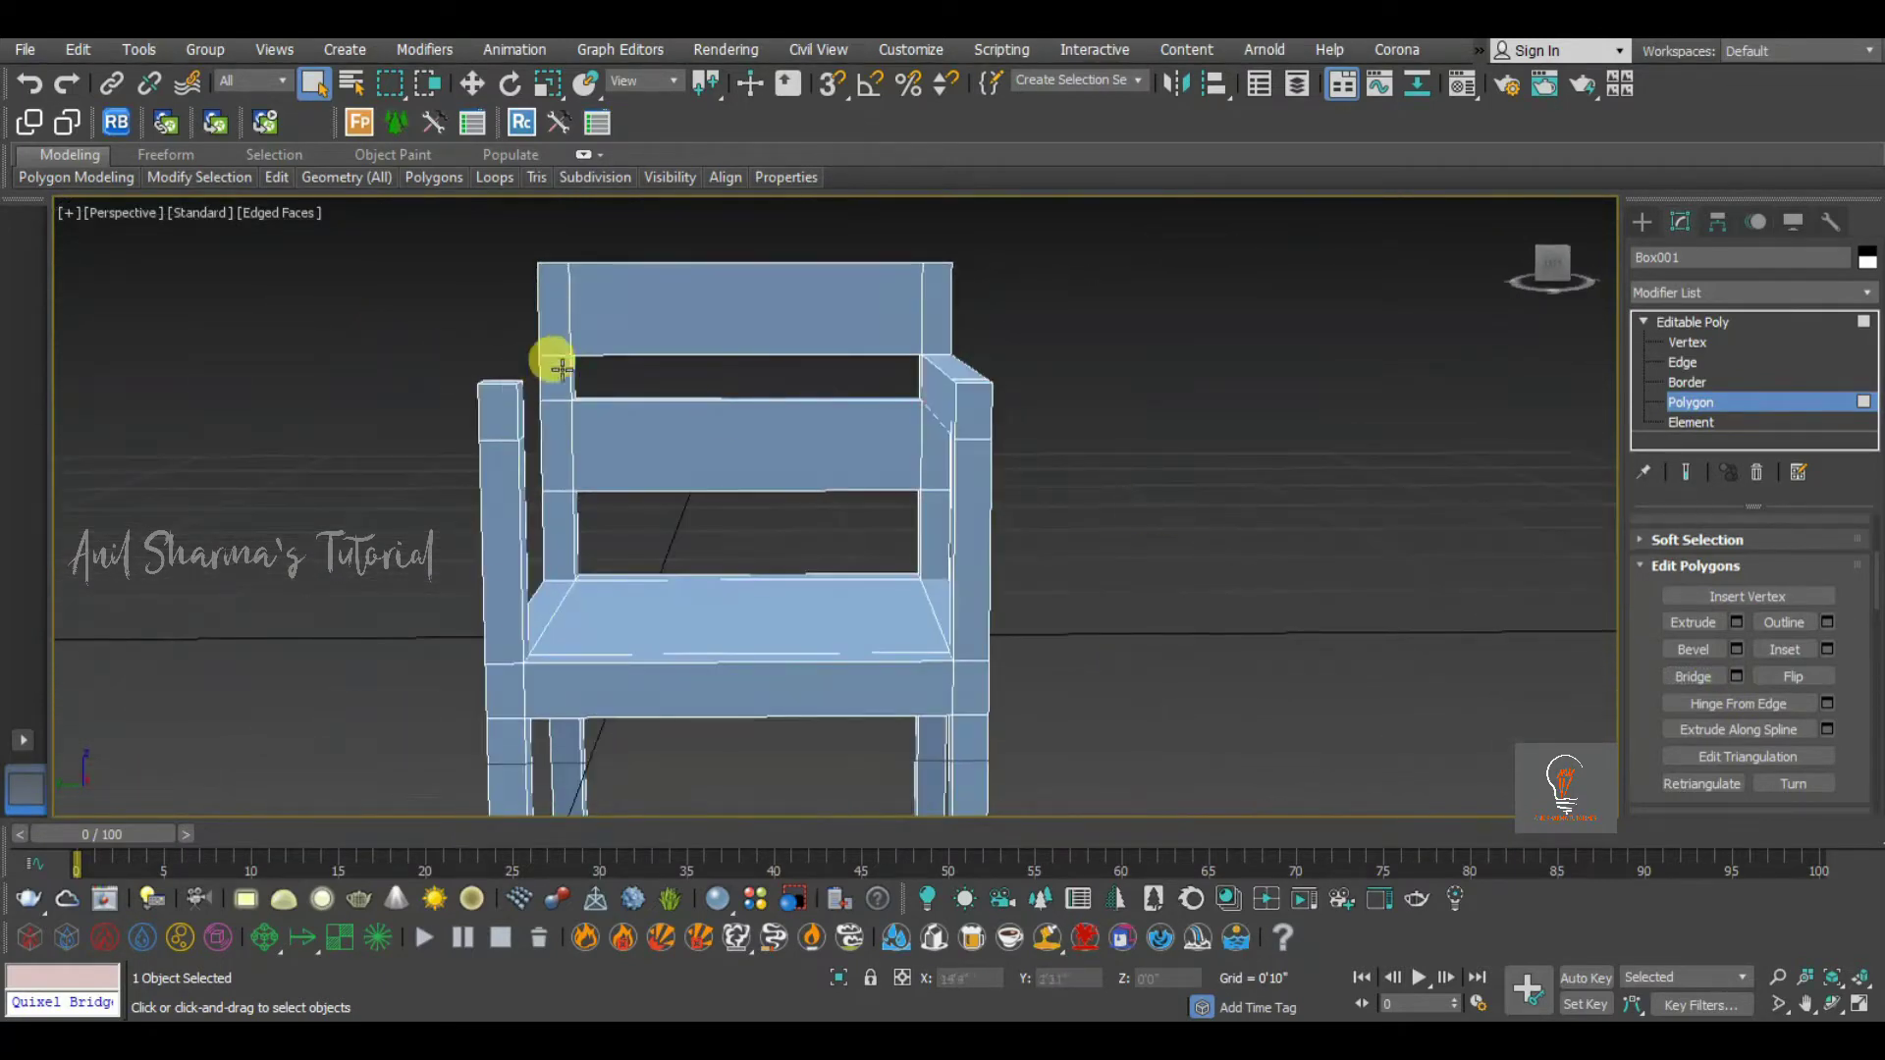
Bridge the facing 2-inch segment polygons of the remaining front and back posts to form the second armrest
{"action": "middle_click_drag", "start_coordinate": [560, 368], "coordinate": [334, 345], "text": "alt"}
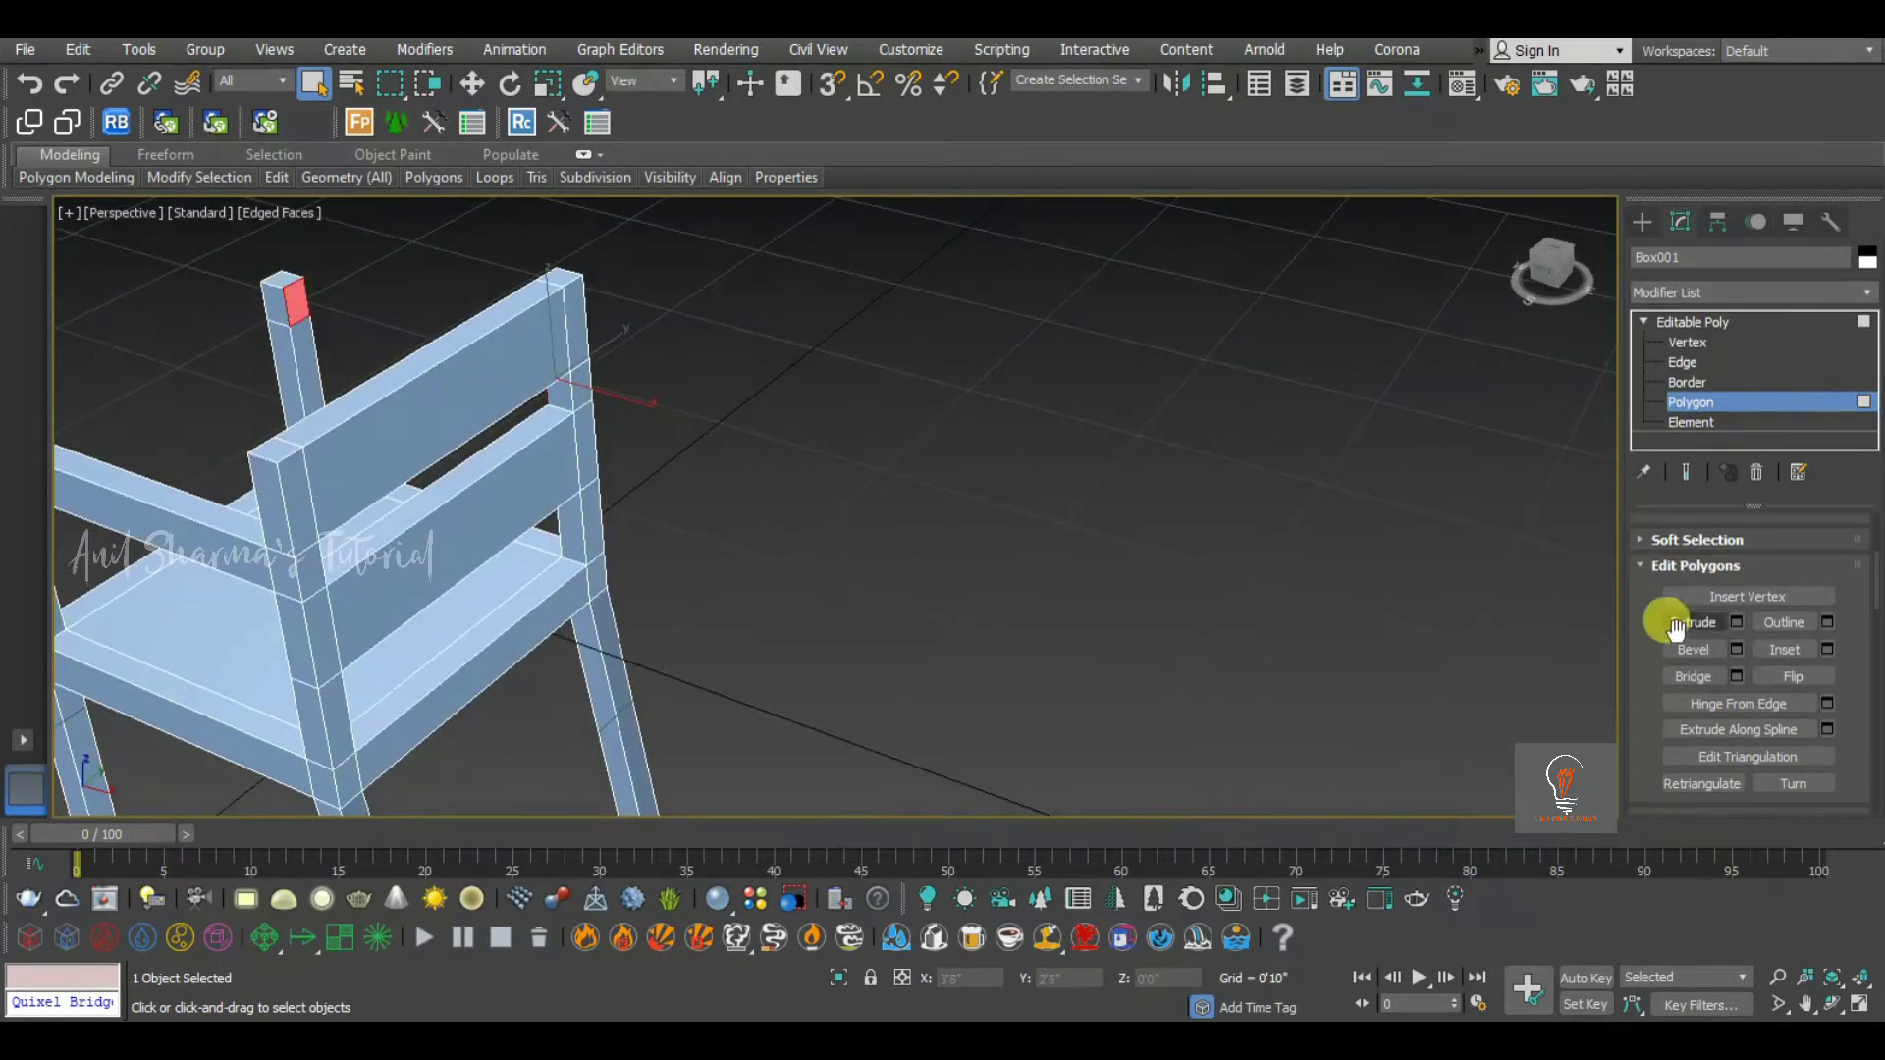
{"action": "left_click", "coordinate": [1709, 679]}
{"action": "left_click", "coordinate": [1043, 560]}
{"action": "middle_click_drag", "start_coordinate": [410, 513], "coordinate": [1036, 542], "text": "alt"}
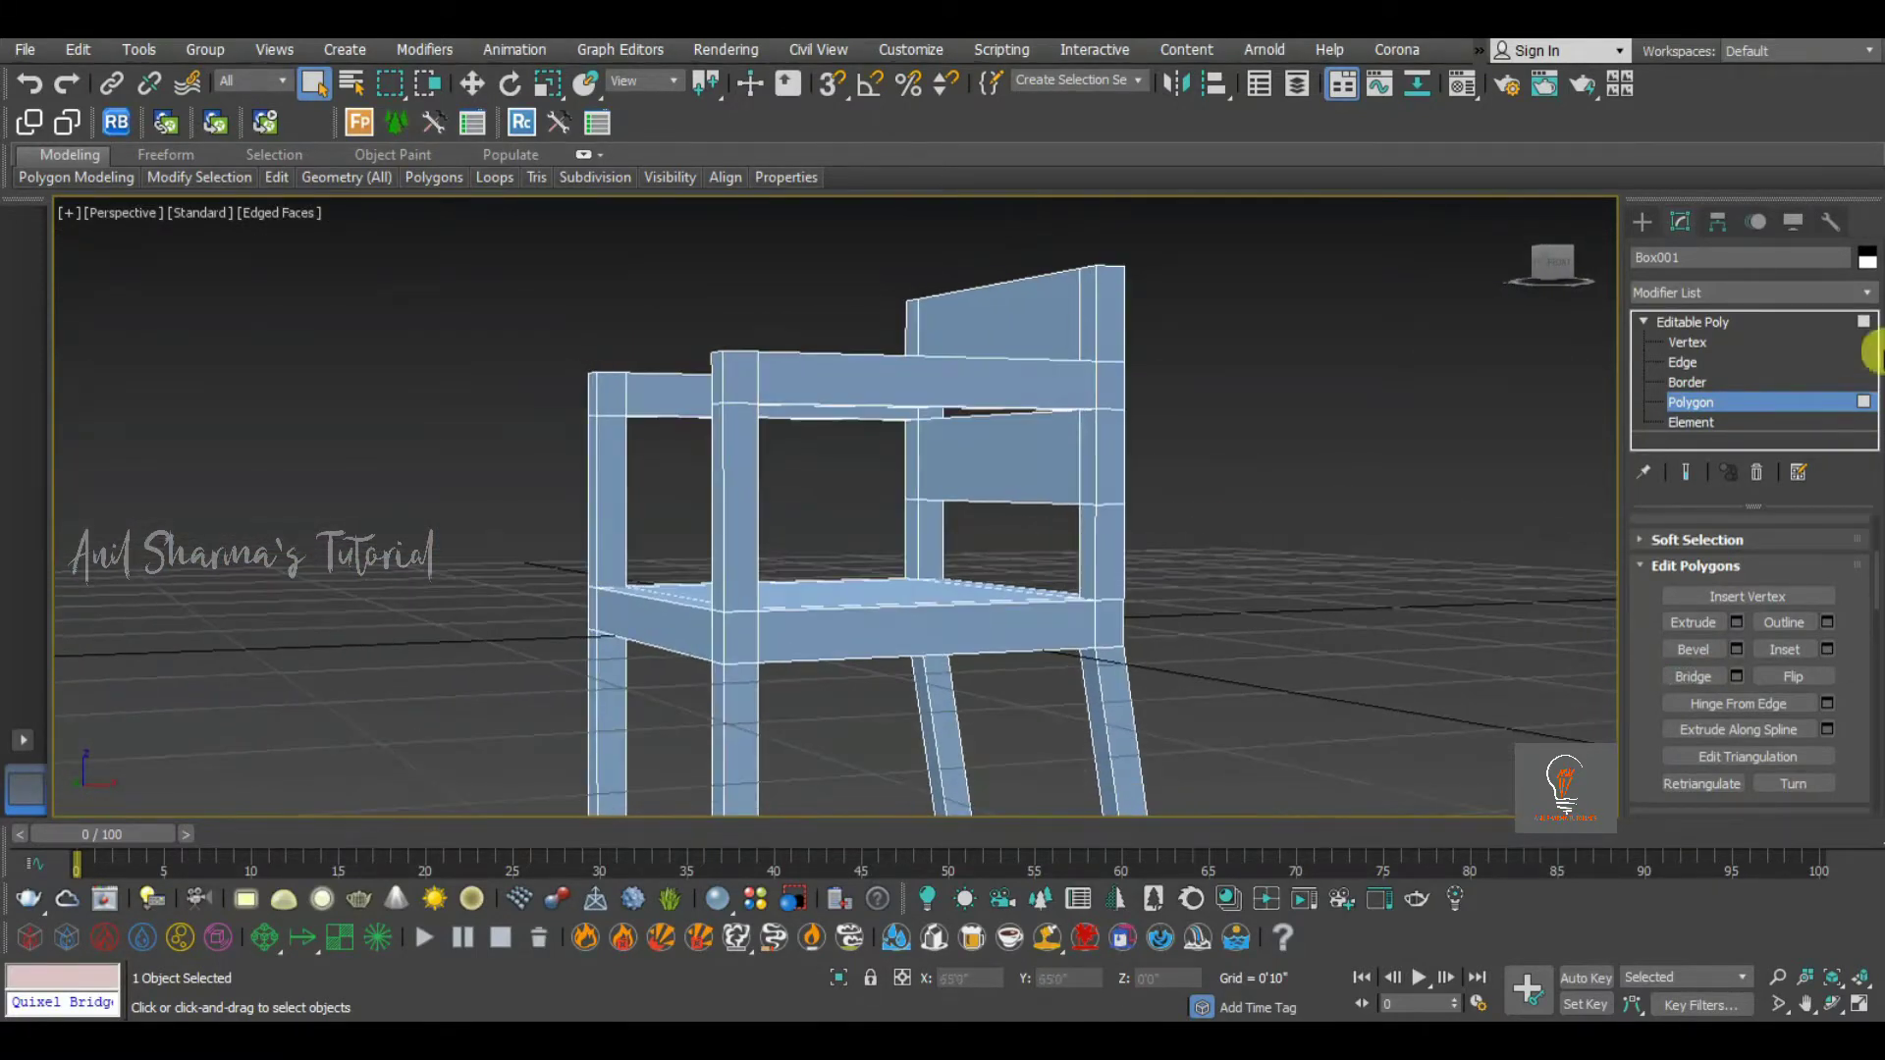
In front wireframe view, lower the vertices of both armrests and the lower backrest slat's bottom edge together
{"action": "left_click", "coordinate": [1696, 345]}
{"action": "key", "text": "f"}
{"action": "scroll", "coordinate": [1146, 522], "scroll_direction": "down", "scroll_amount": 6}
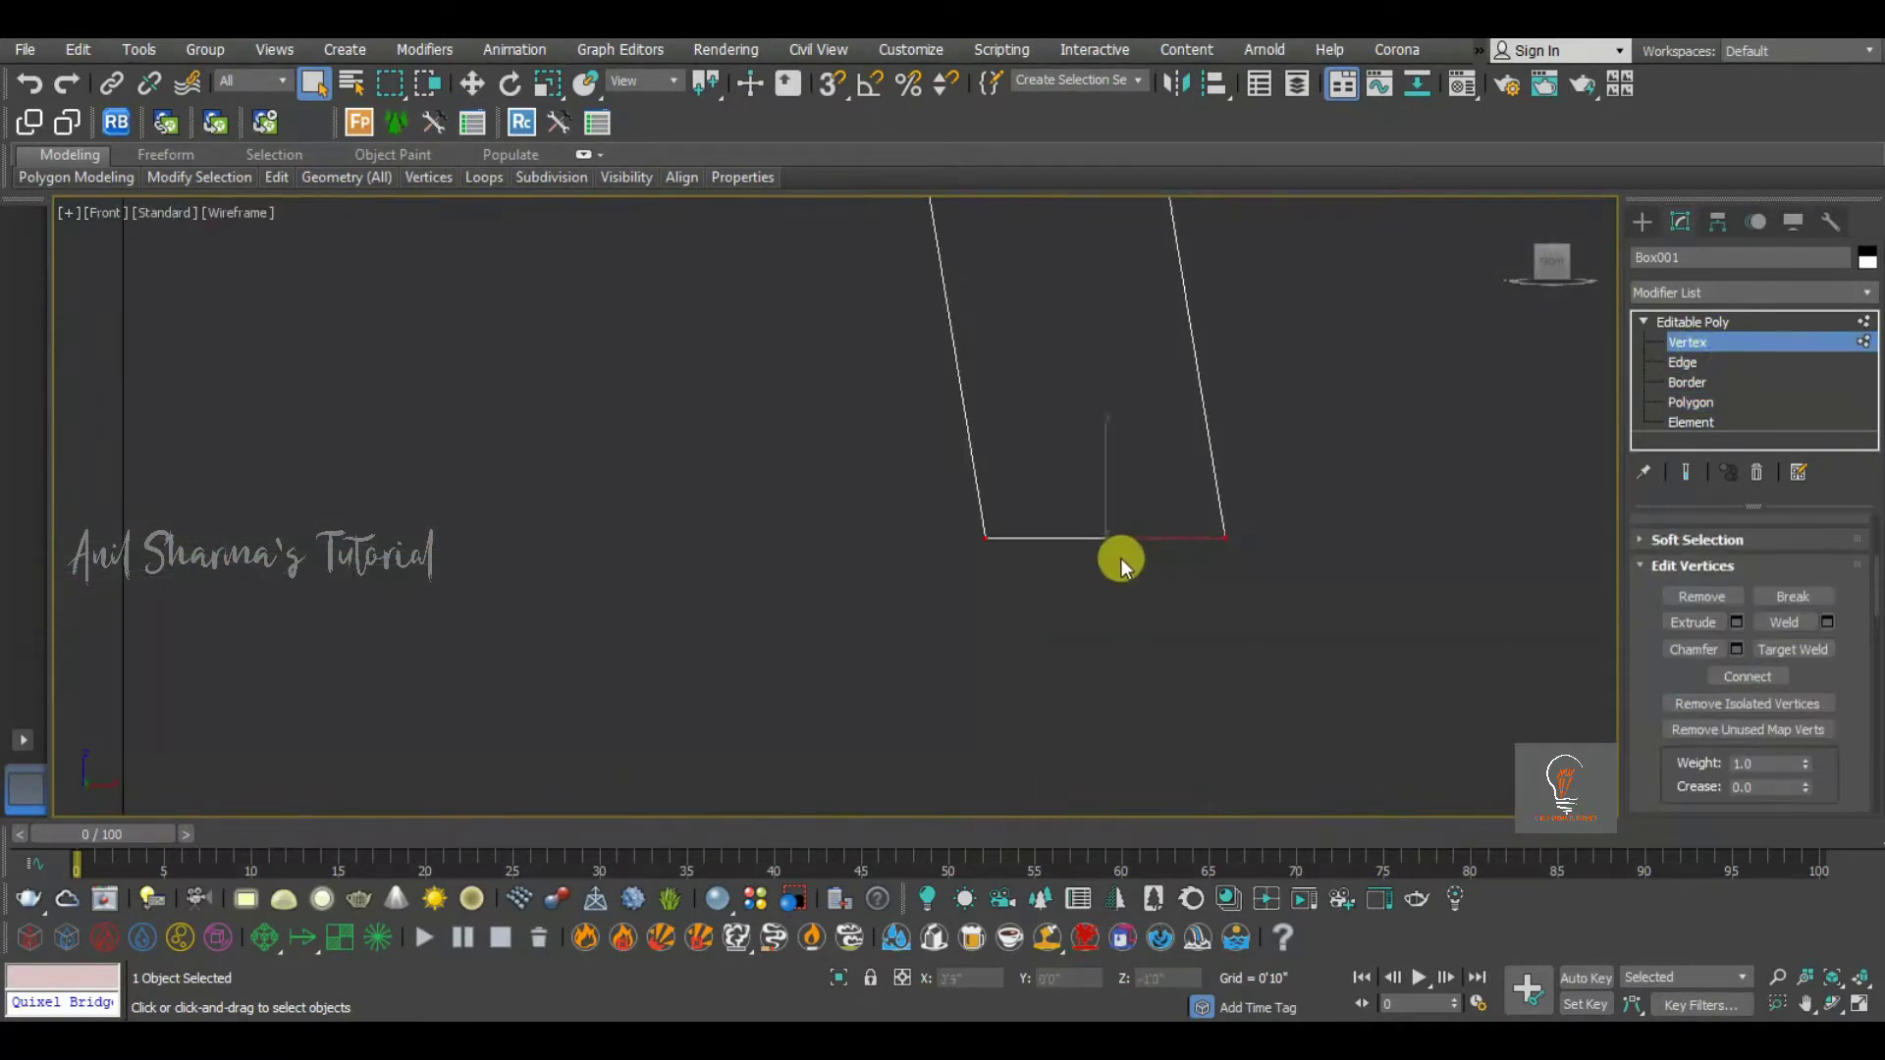
{"action": "scroll", "coordinate": [1153, 428], "scroll_direction": "up", "scroll_amount": 4}
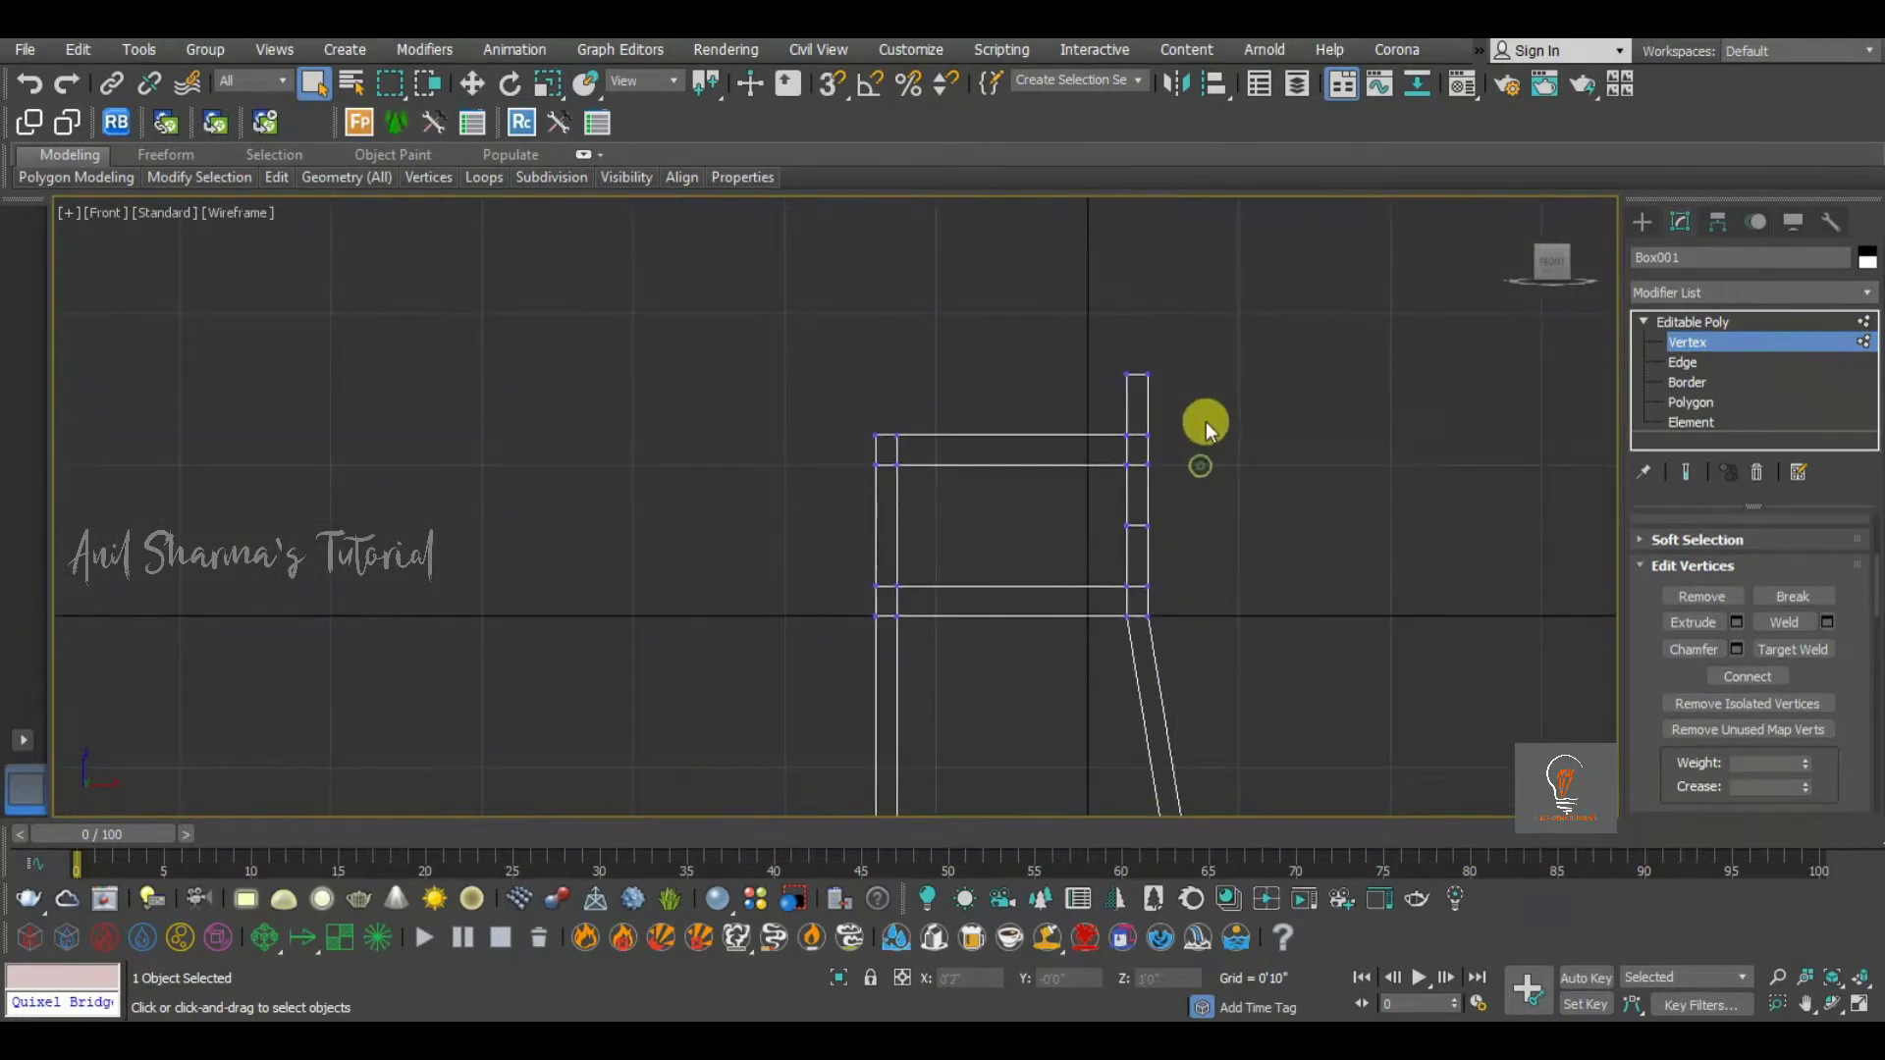
{"action": "key", "text": "w"}
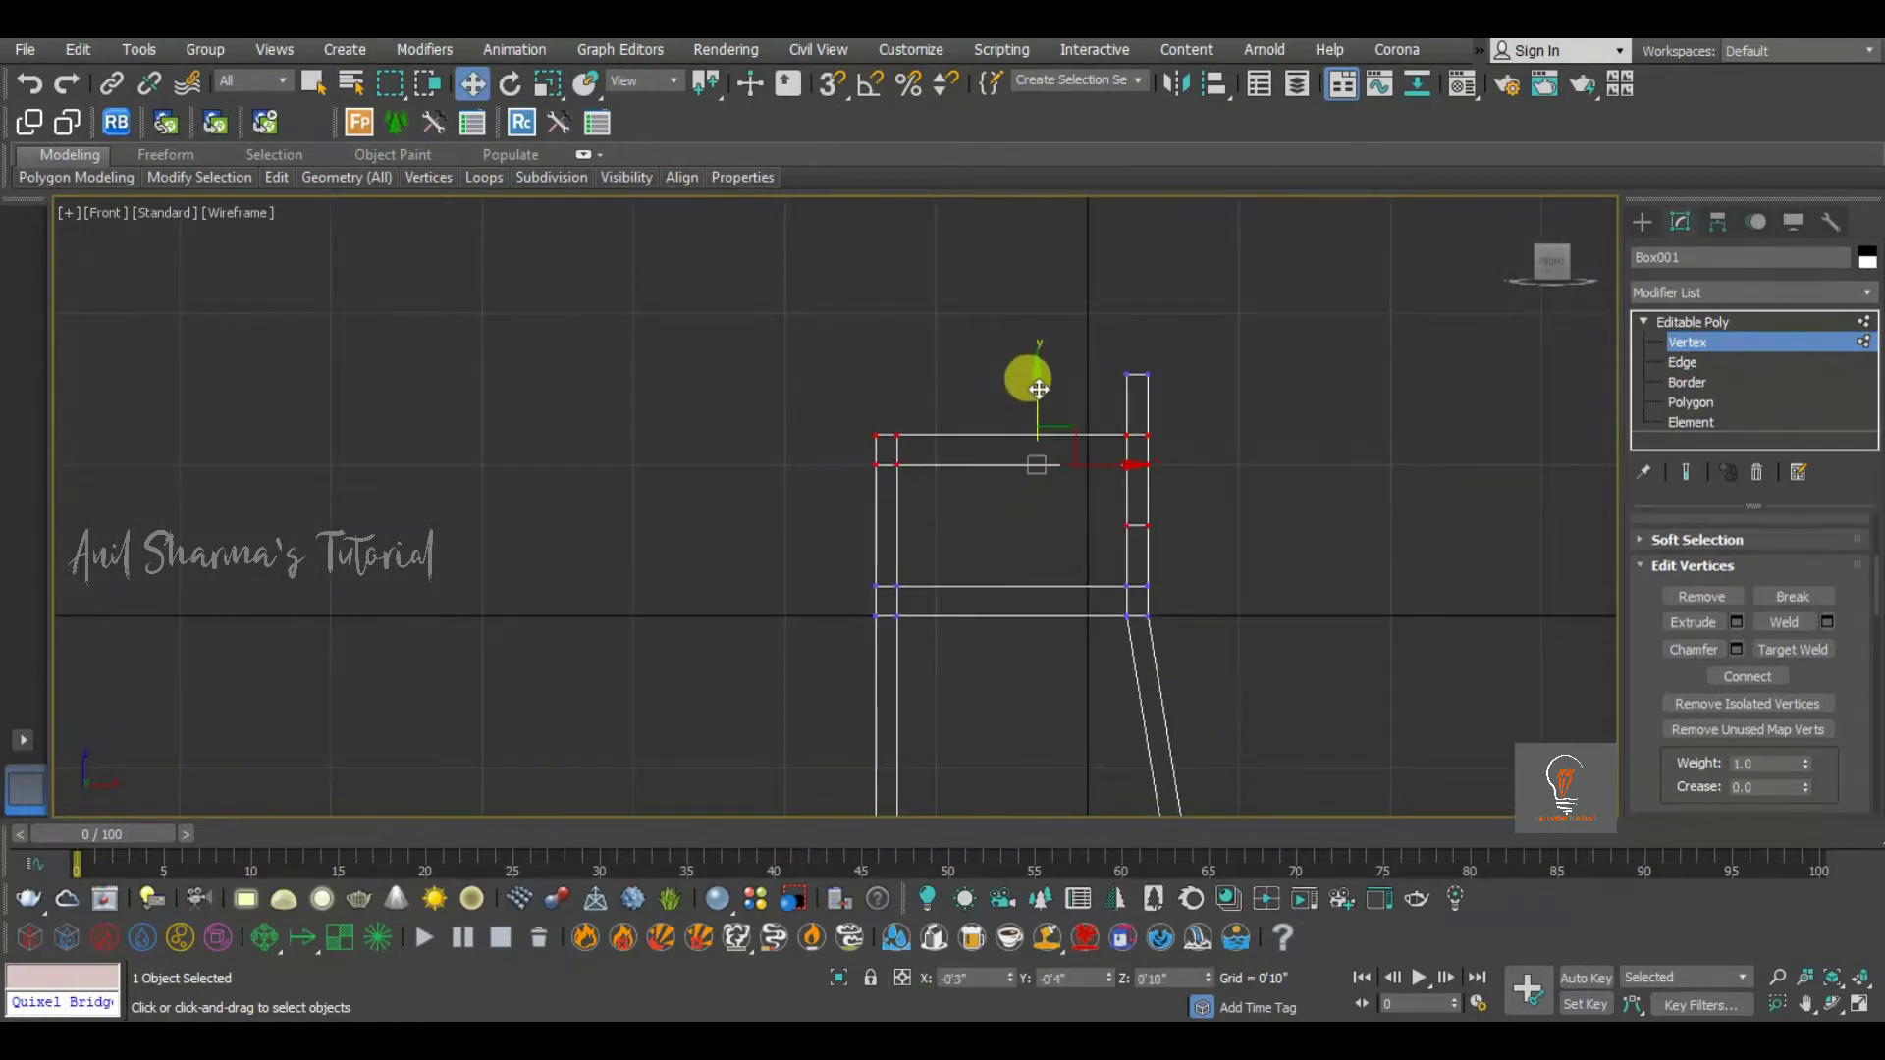
{"action": "left_click_drag", "start_coordinate": [1039, 388], "coordinate": [1044, 406]}
Lower both armrest vertex rows further, then bring down only the top row to thin the armrests
{"action": "left_click_drag", "start_coordinate": [1205, 418], "coordinate": [825, 488]}
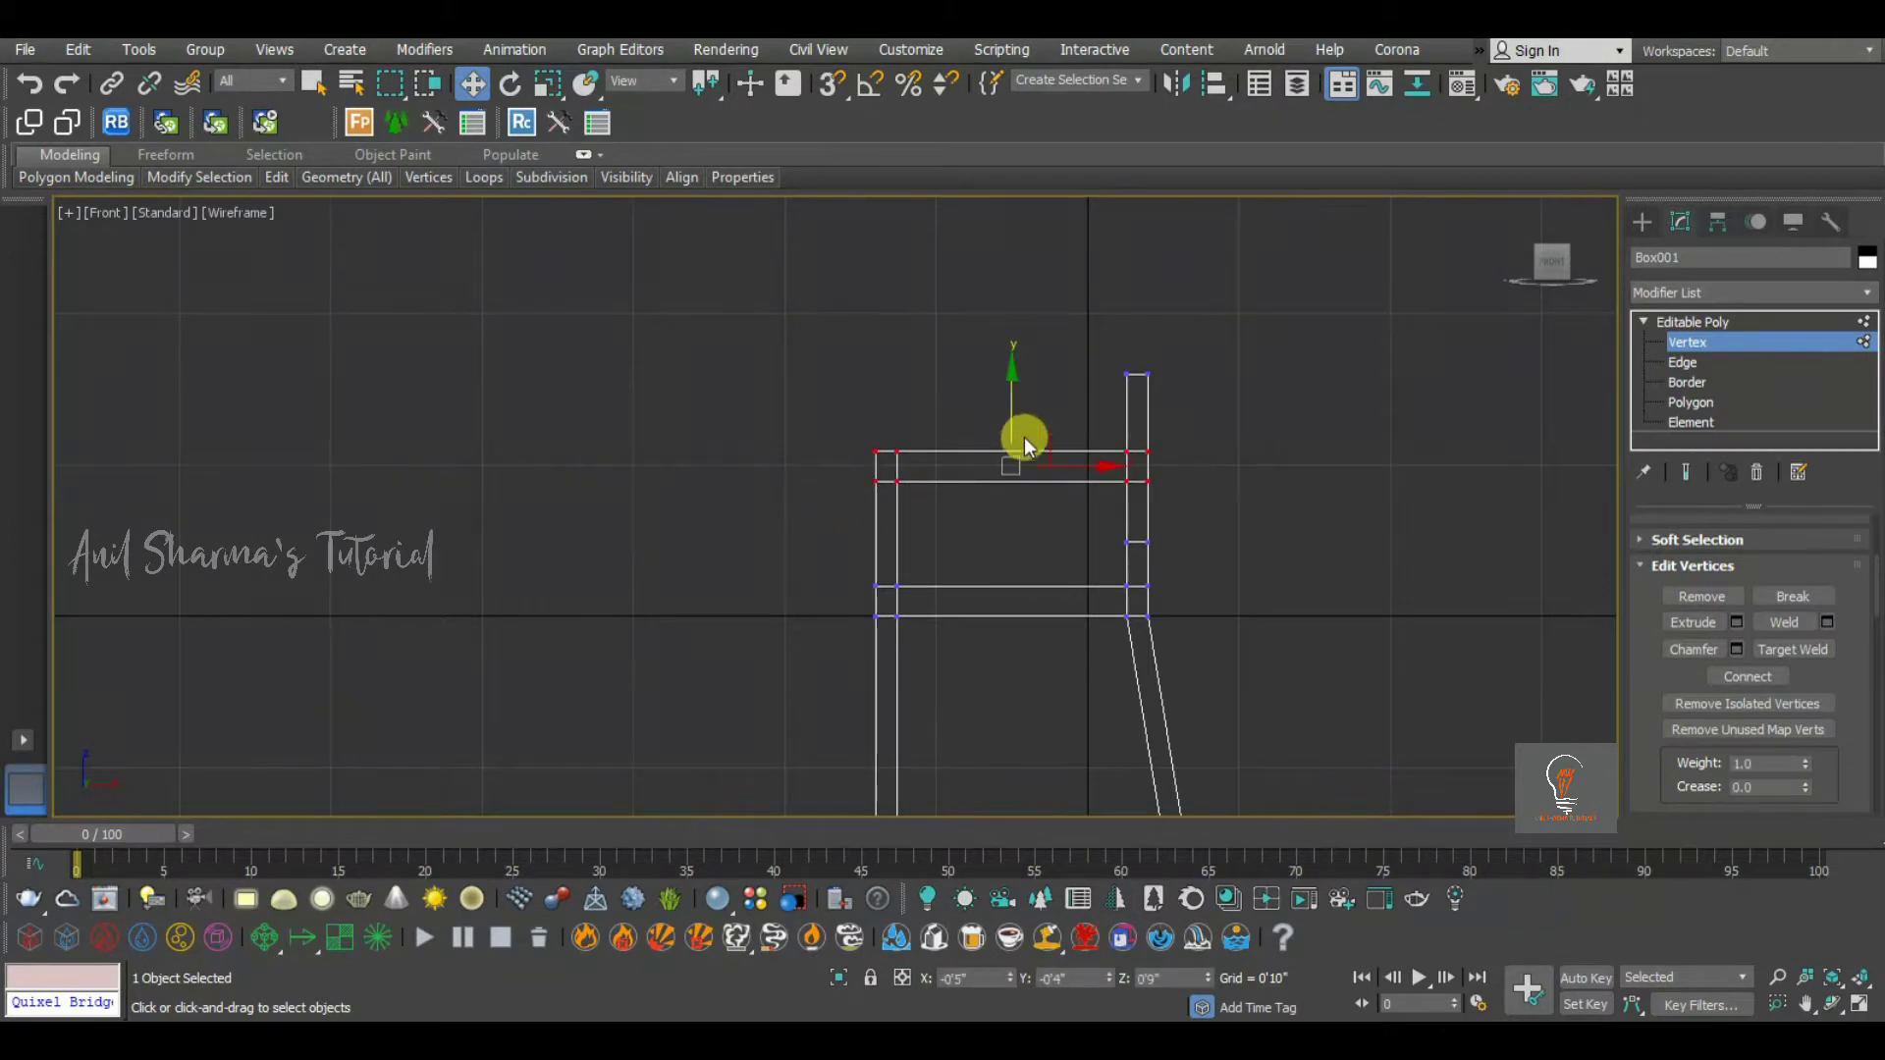
{"action": "left_click_drag", "start_coordinate": [1012, 390], "coordinate": [1012, 405]}
{"action": "left_click", "coordinate": [1282, 528]}
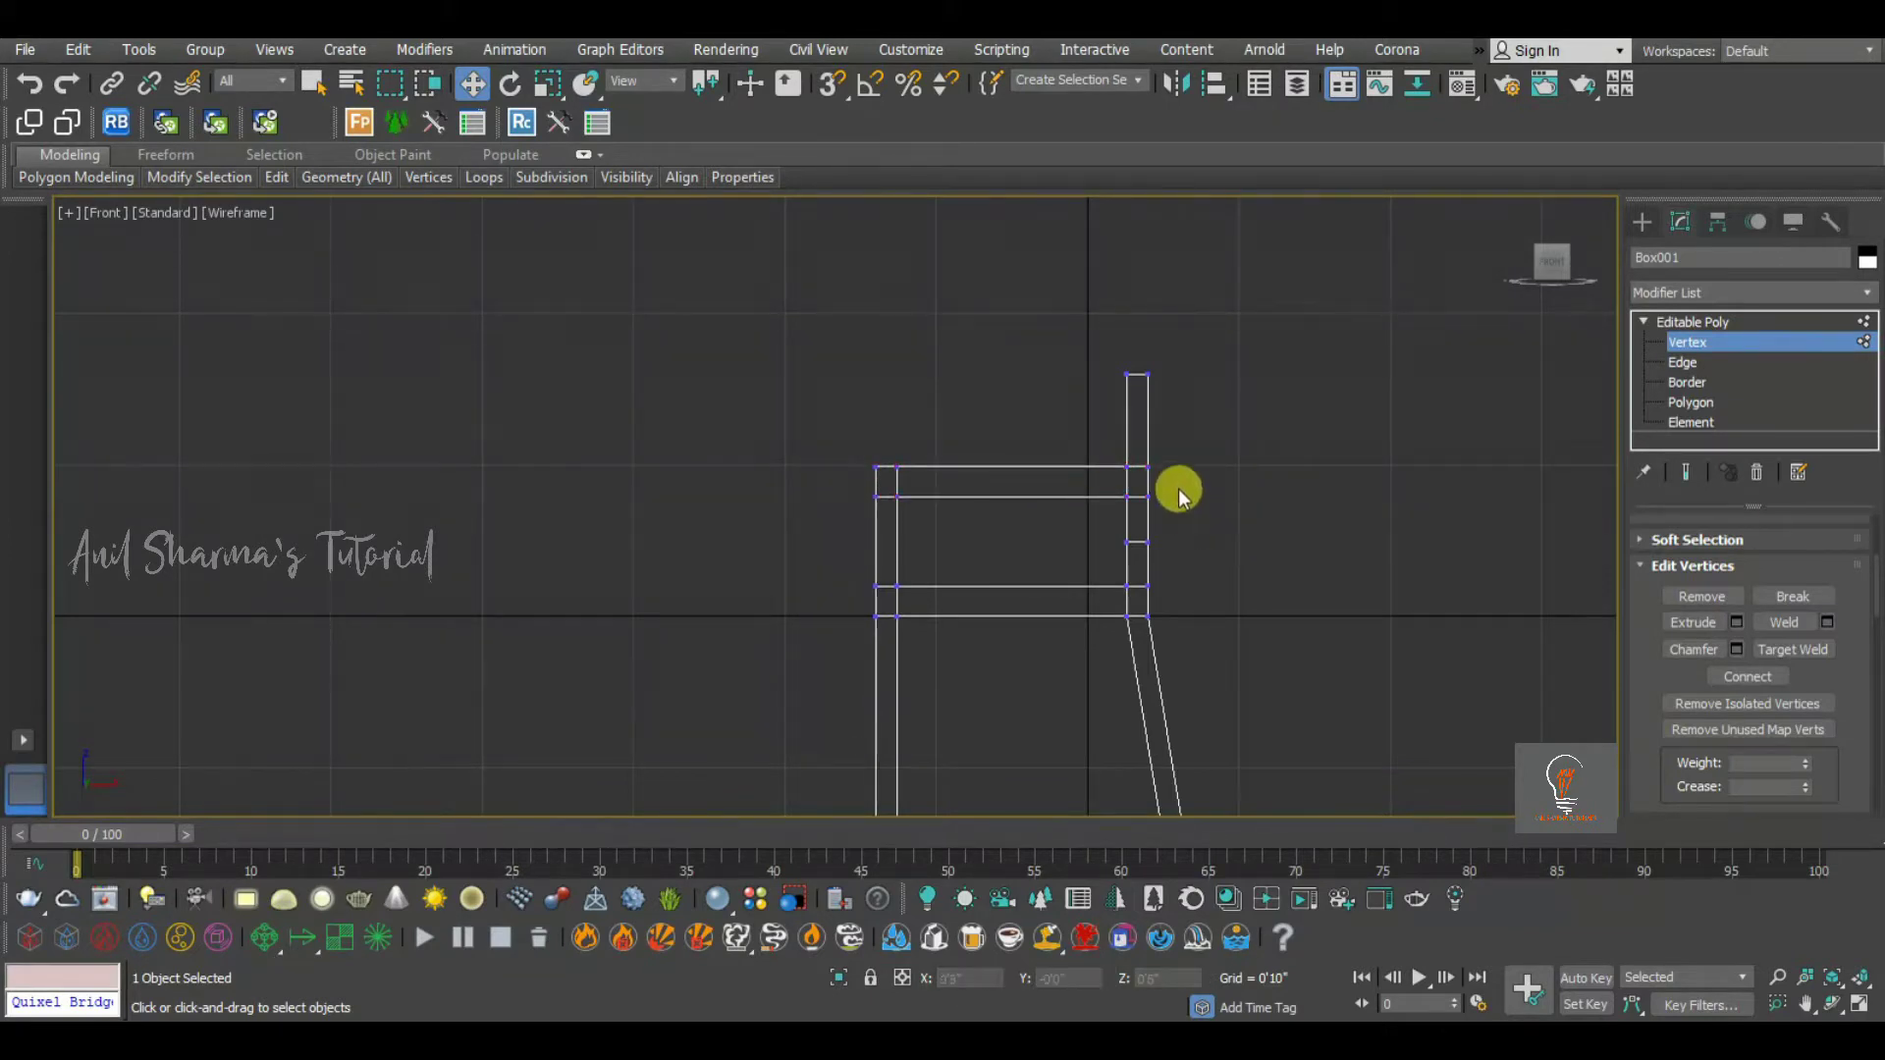
{"action": "left_click_drag", "start_coordinate": [1190, 425], "coordinate": [828, 479]}
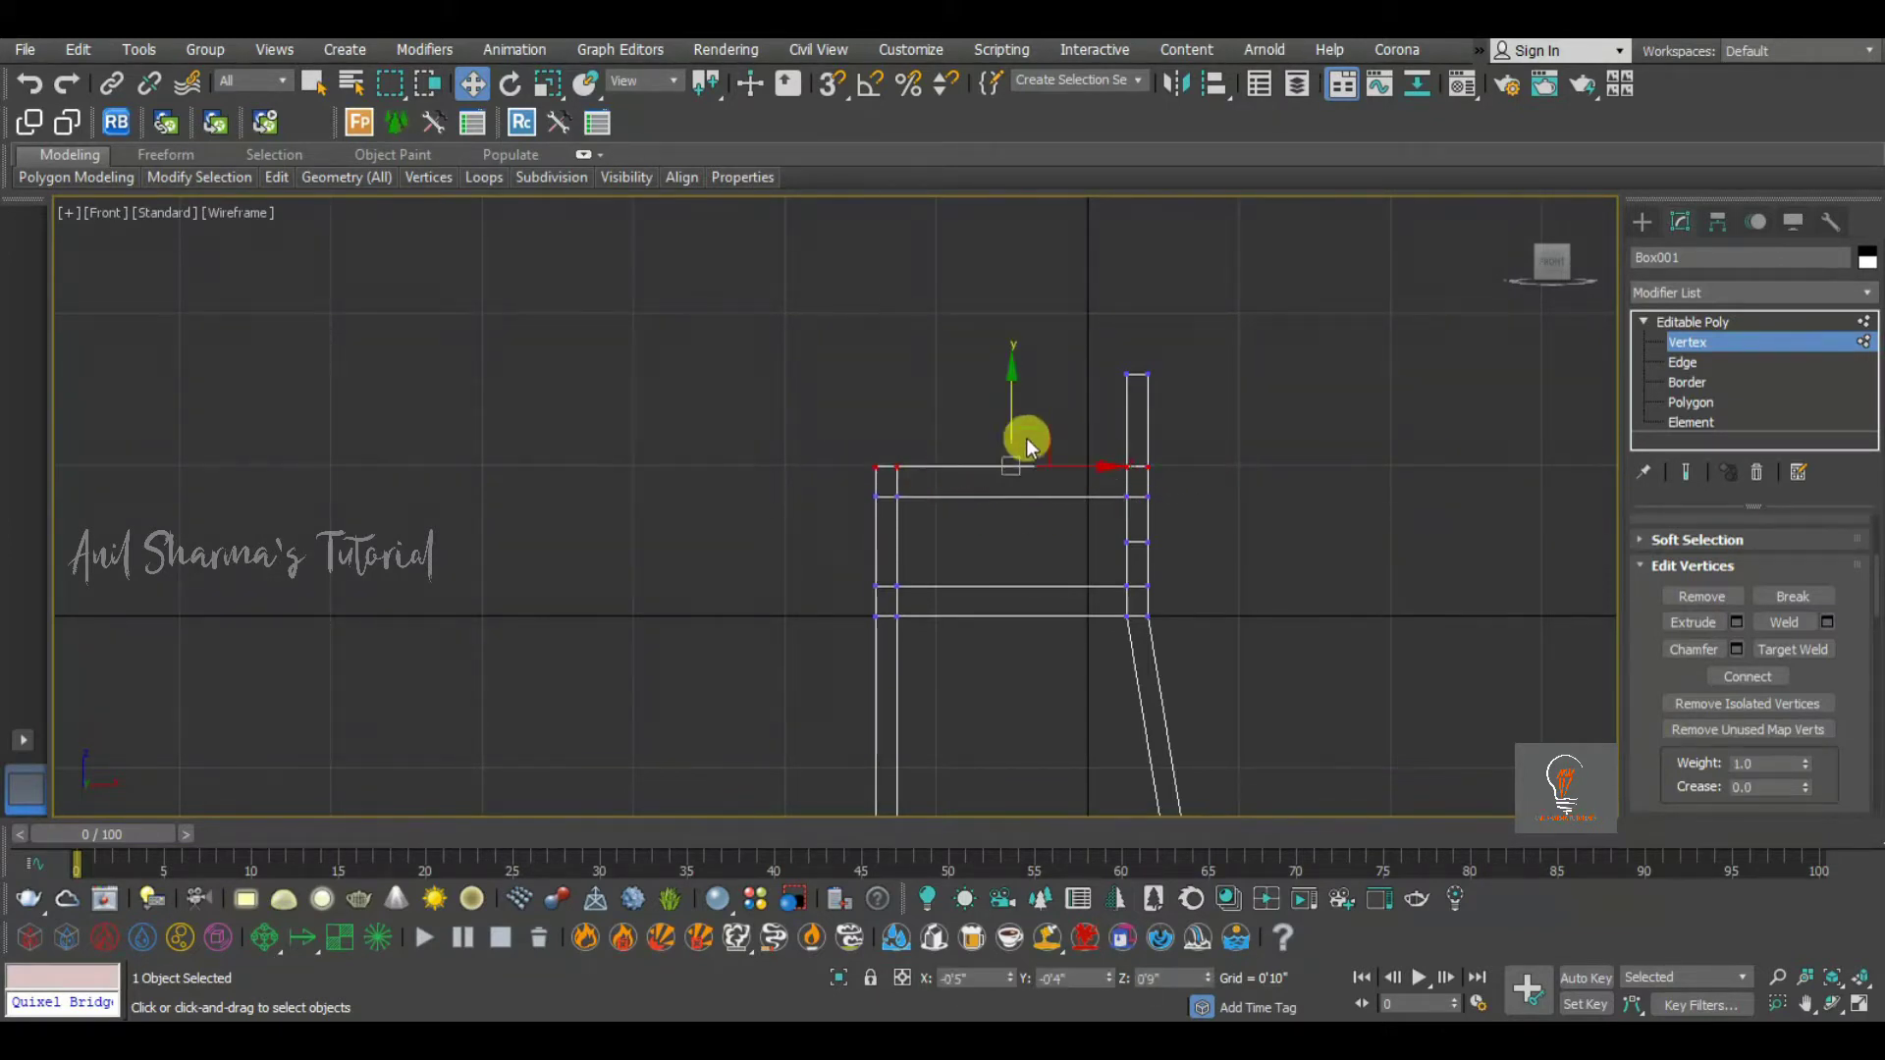
{"action": "left_click", "coordinate": [1423, 574]}
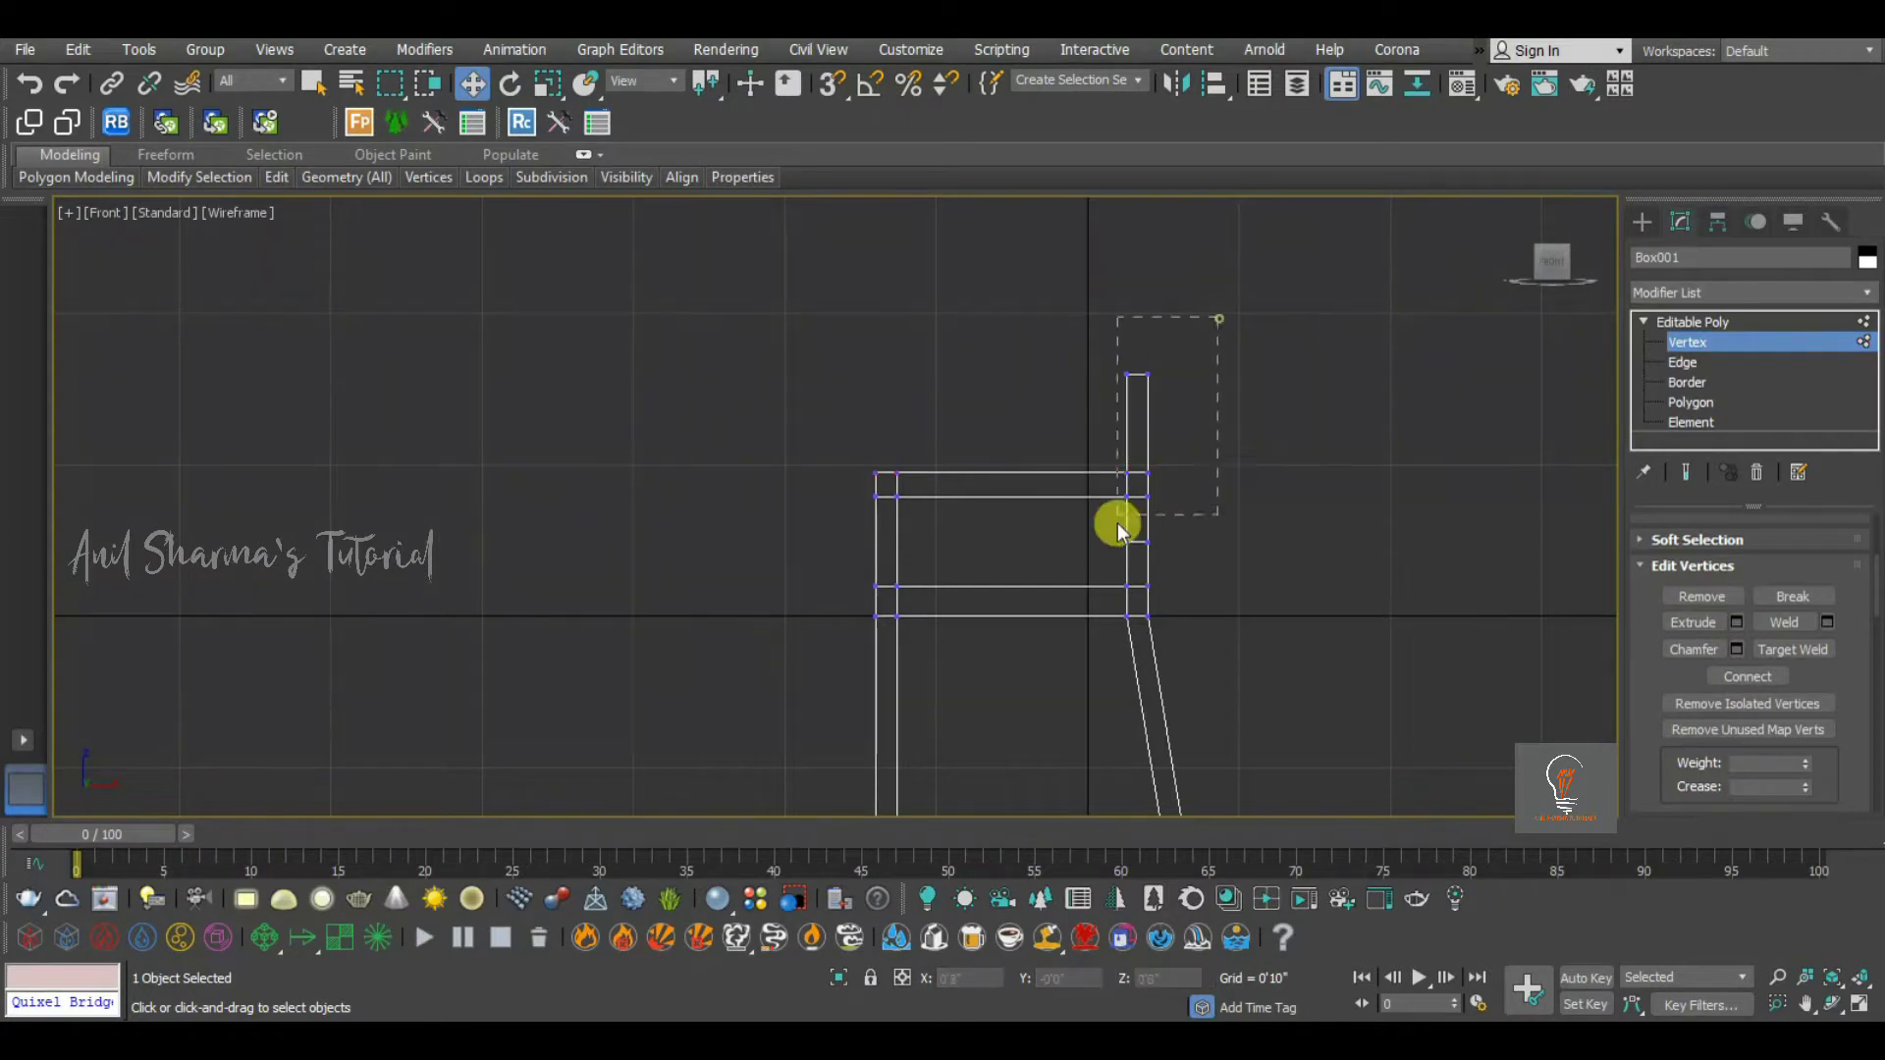
Shift the backrest's vertex rows backward, from the top down to the lower slat, to give the back a slight lean
{"action": "left_click_drag", "start_coordinate": [1100, 555], "coordinate": [1109, 424]}
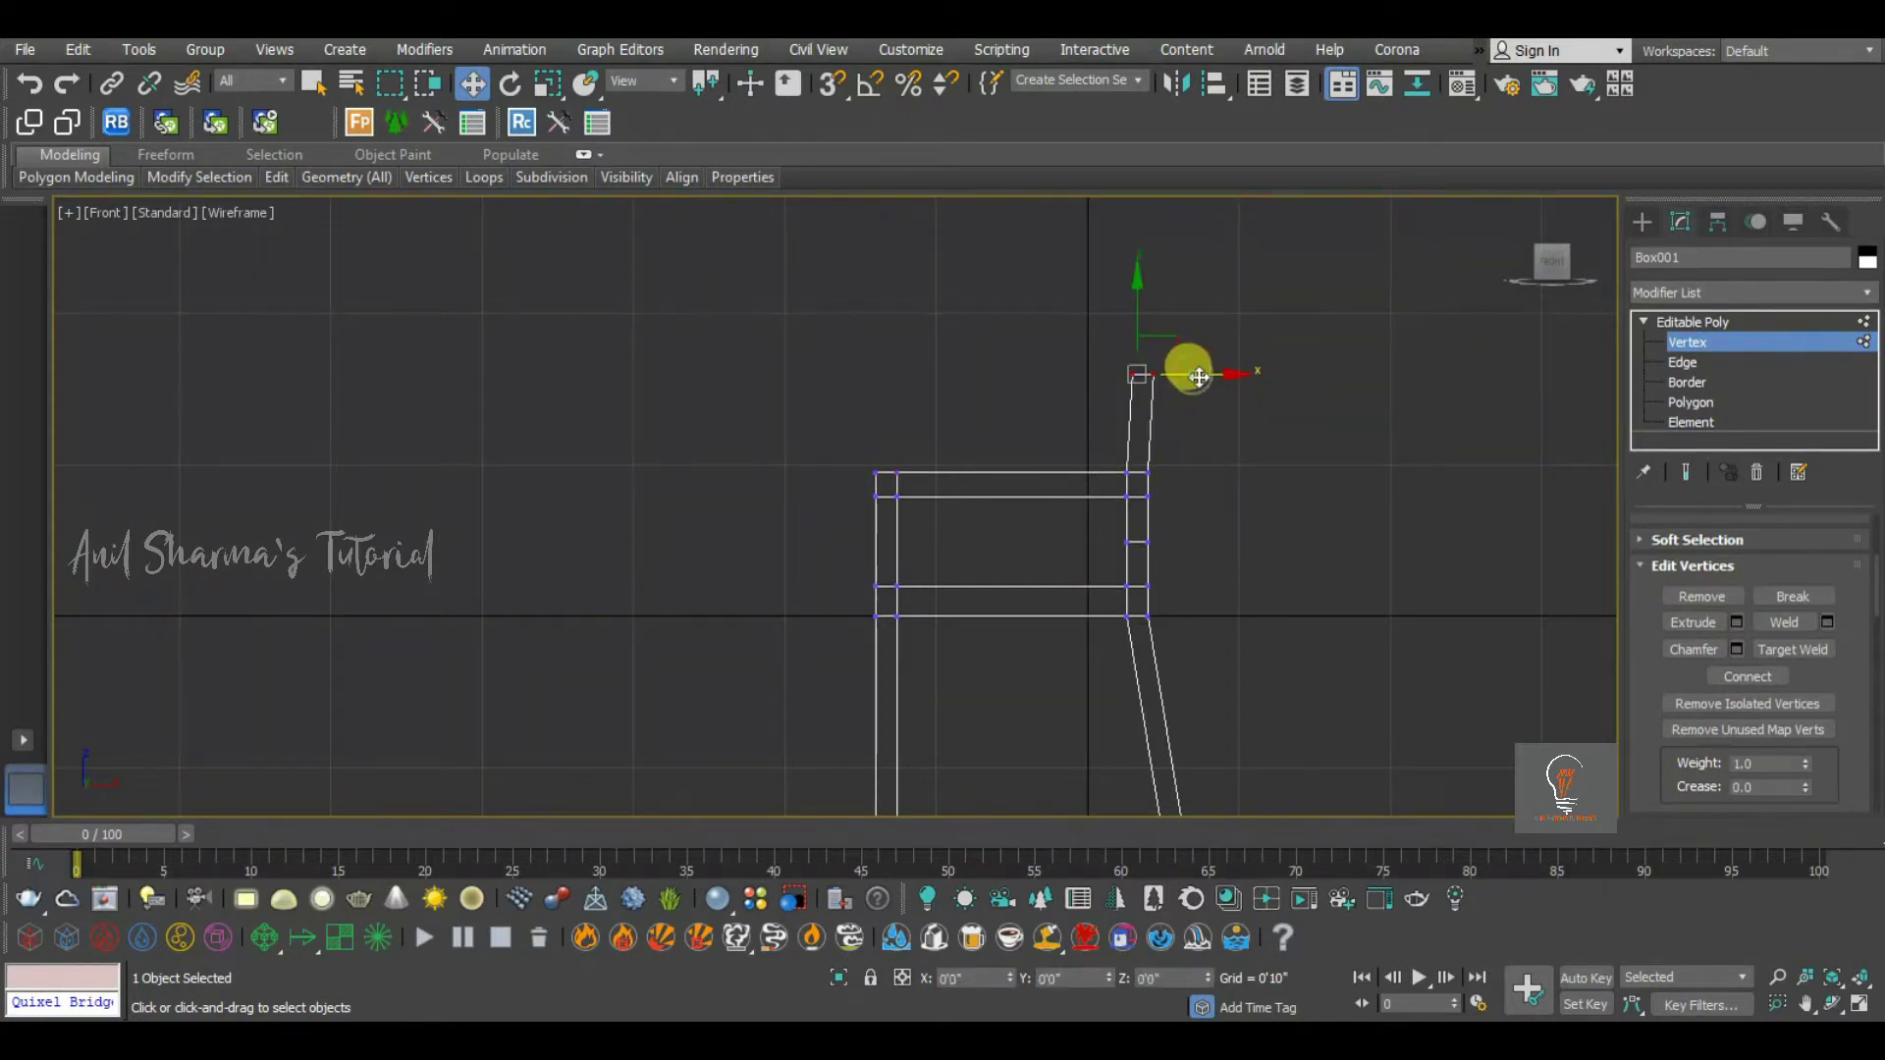
{"action": "left_click", "coordinate": [1267, 492]}
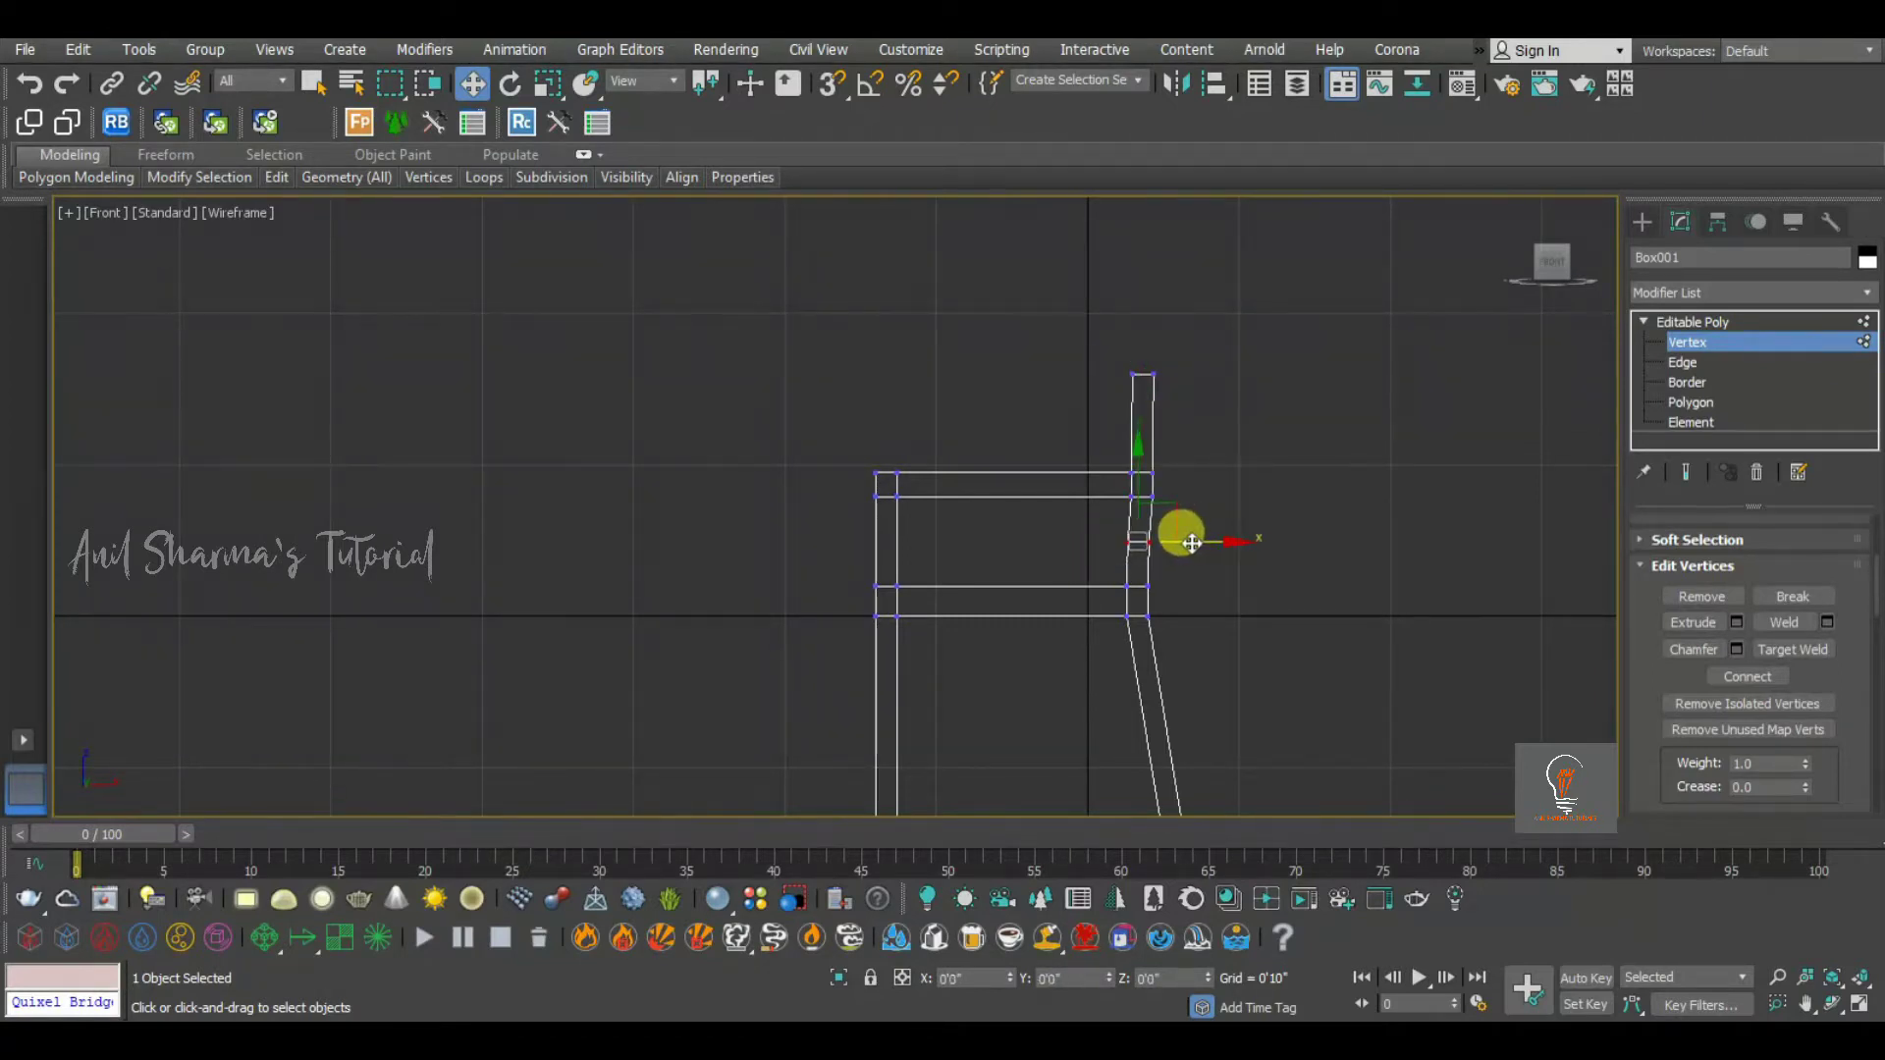
{"action": "scroll", "coordinate": [1212, 455], "scroll_direction": "up", "scroll_amount": 2}
Inspect the chair in perspective from several angles, then leave vertex editing and deselect it
{"action": "key", "text": "p"}
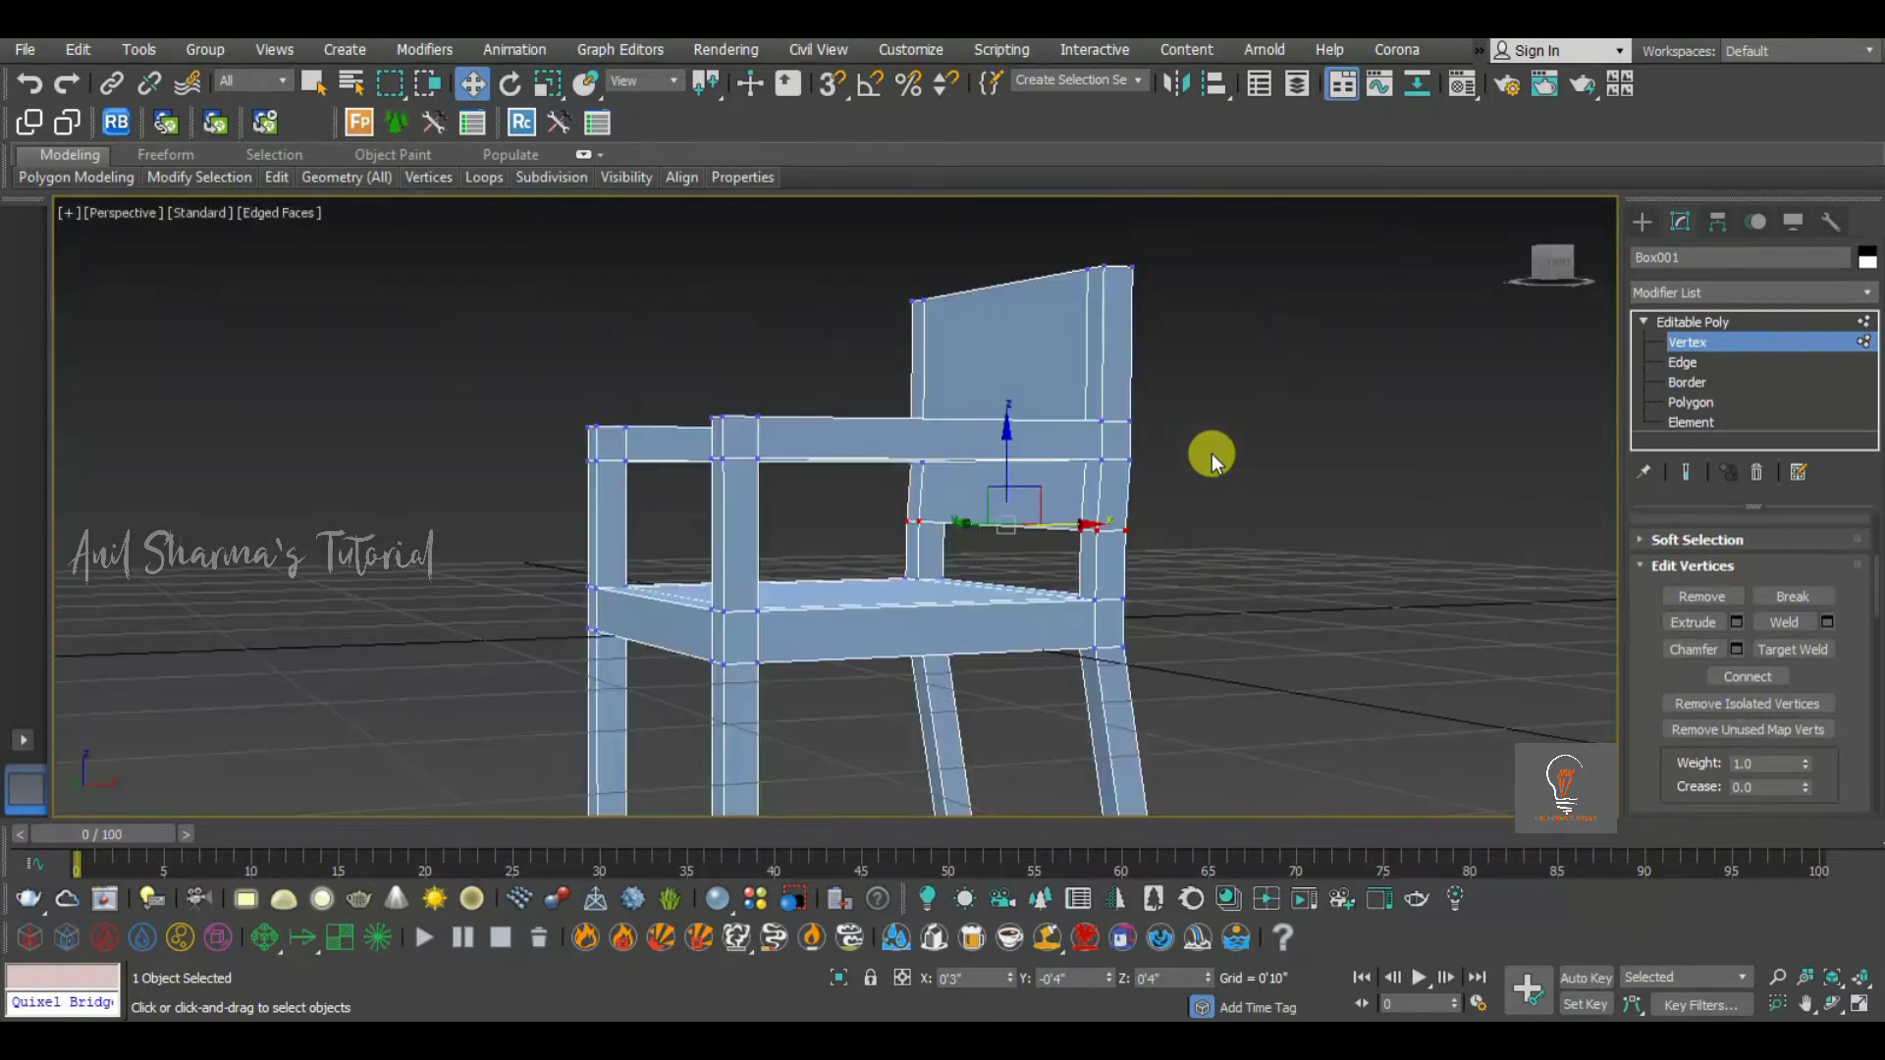
{"action": "scroll", "coordinate": [1084, 465], "scroll_direction": "up", "scroll_amount": 5}
{"action": "middle_click_drag", "start_coordinate": [1084, 465], "coordinate": [1176, 491], "text": "alt"}
{"action": "scroll", "coordinate": [1202, 523], "scroll_direction": "down", "scroll_amount": 8}
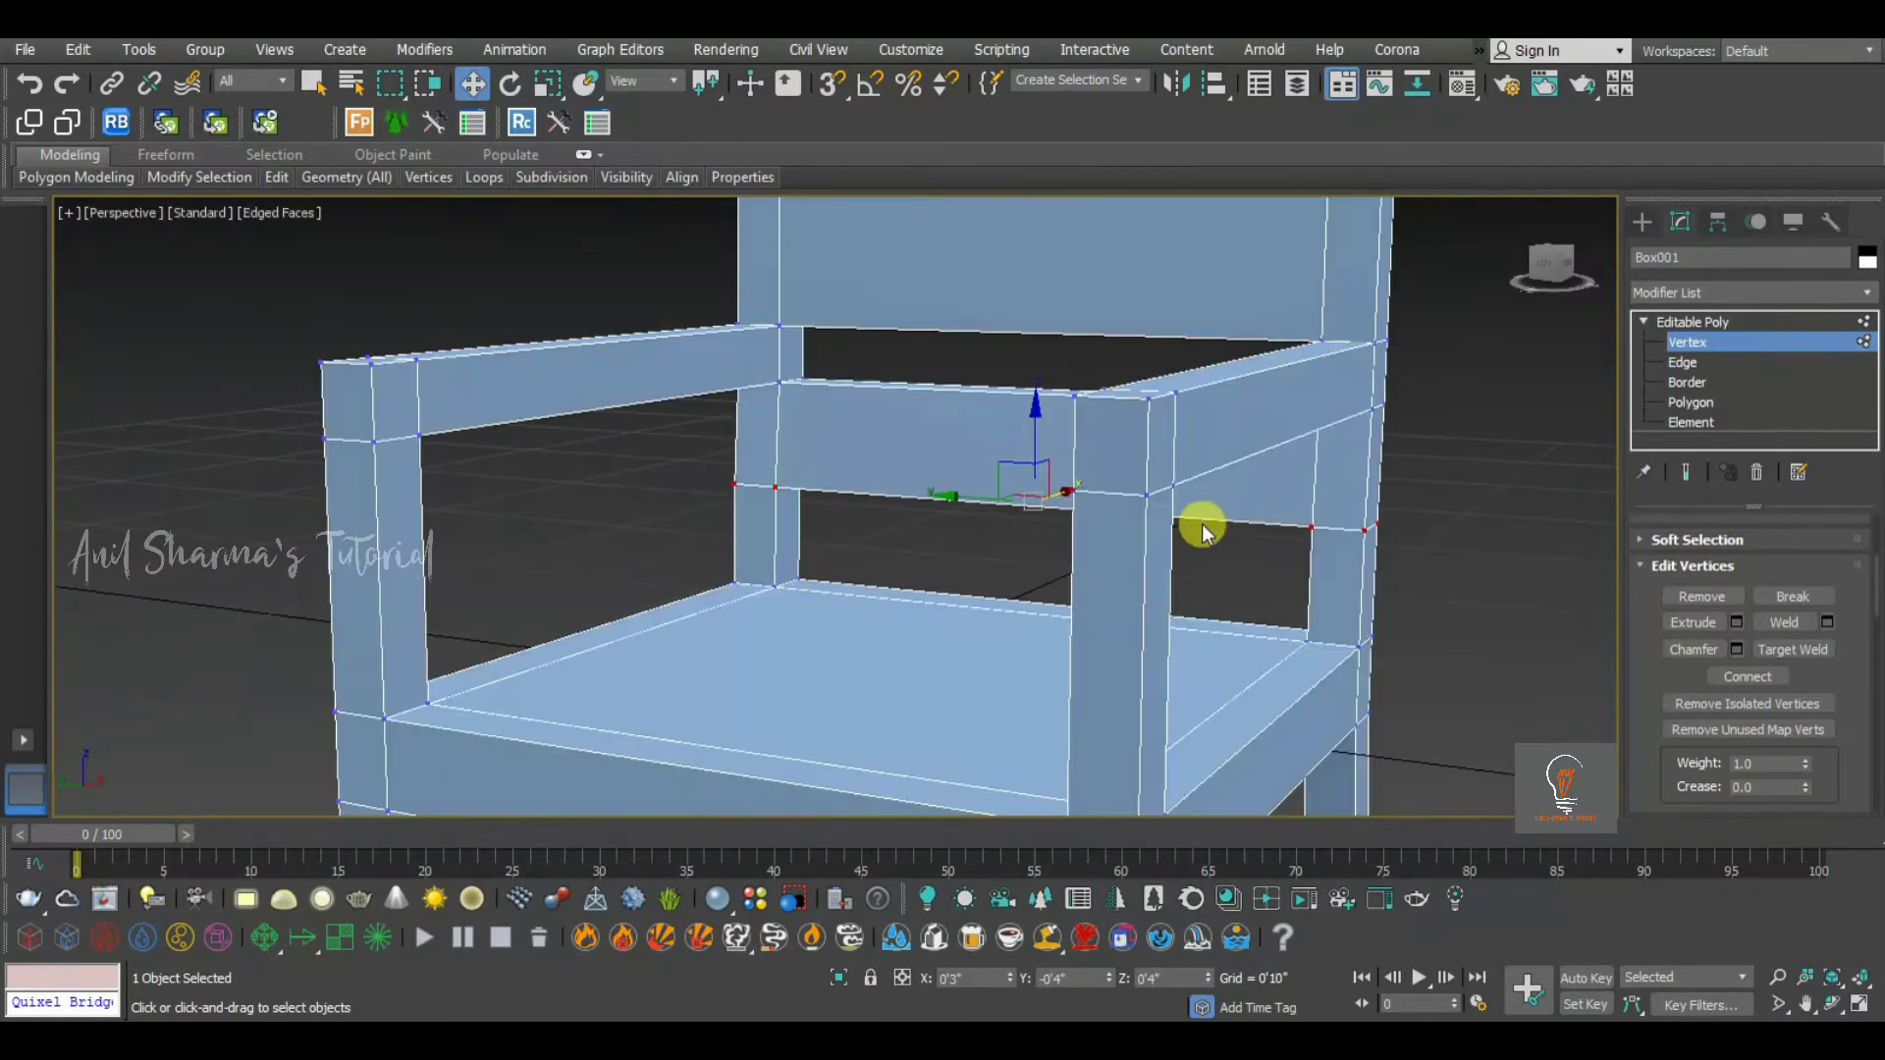
{"action": "middle_click_drag", "start_coordinate": [1111, 496], "coordinate": [952, 335], "text": "alt"}
{"action": "scroll", "coordinate": [1035, 534], "scroll_direction": "up", "scroll_amount": 3}
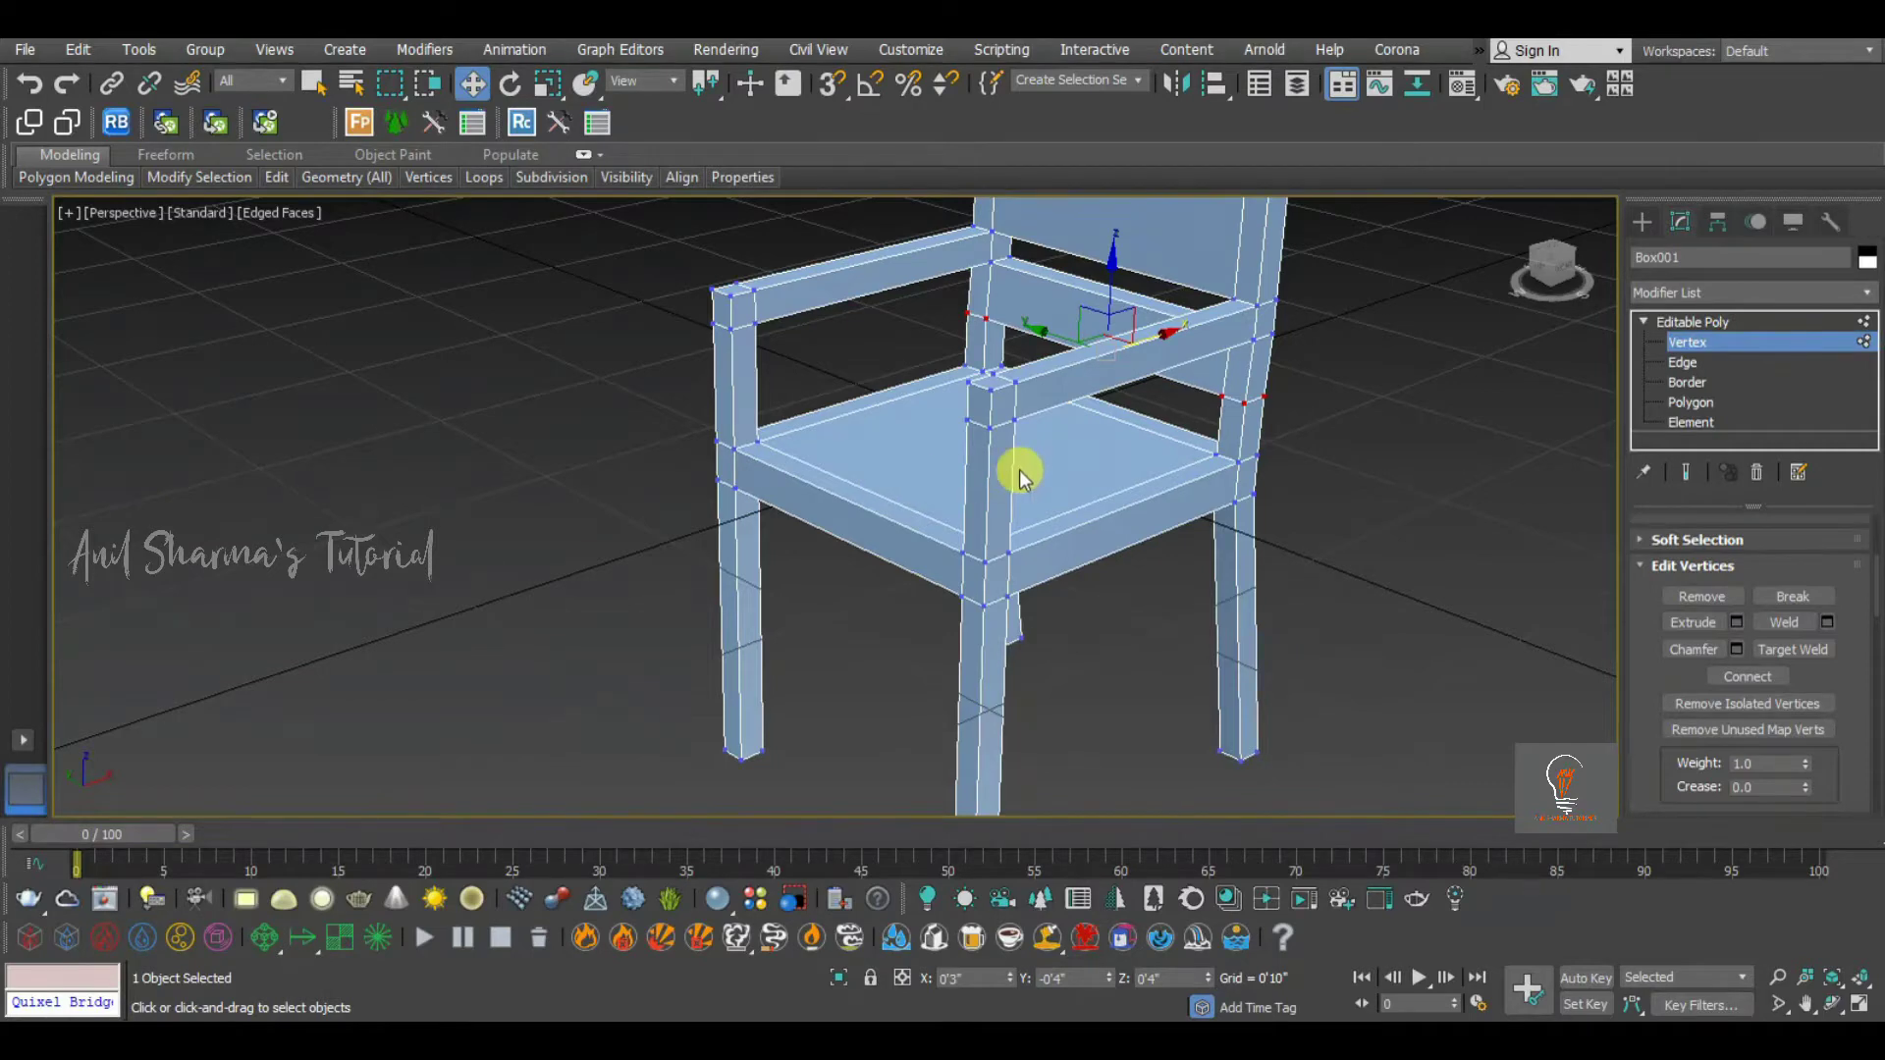
{"action": "scroll", "coordinate": [1021, 476], "scroll_direction": "down", "scroll_amount": 5}
{"action": "left_click", "coordinate": [1681, 324]}
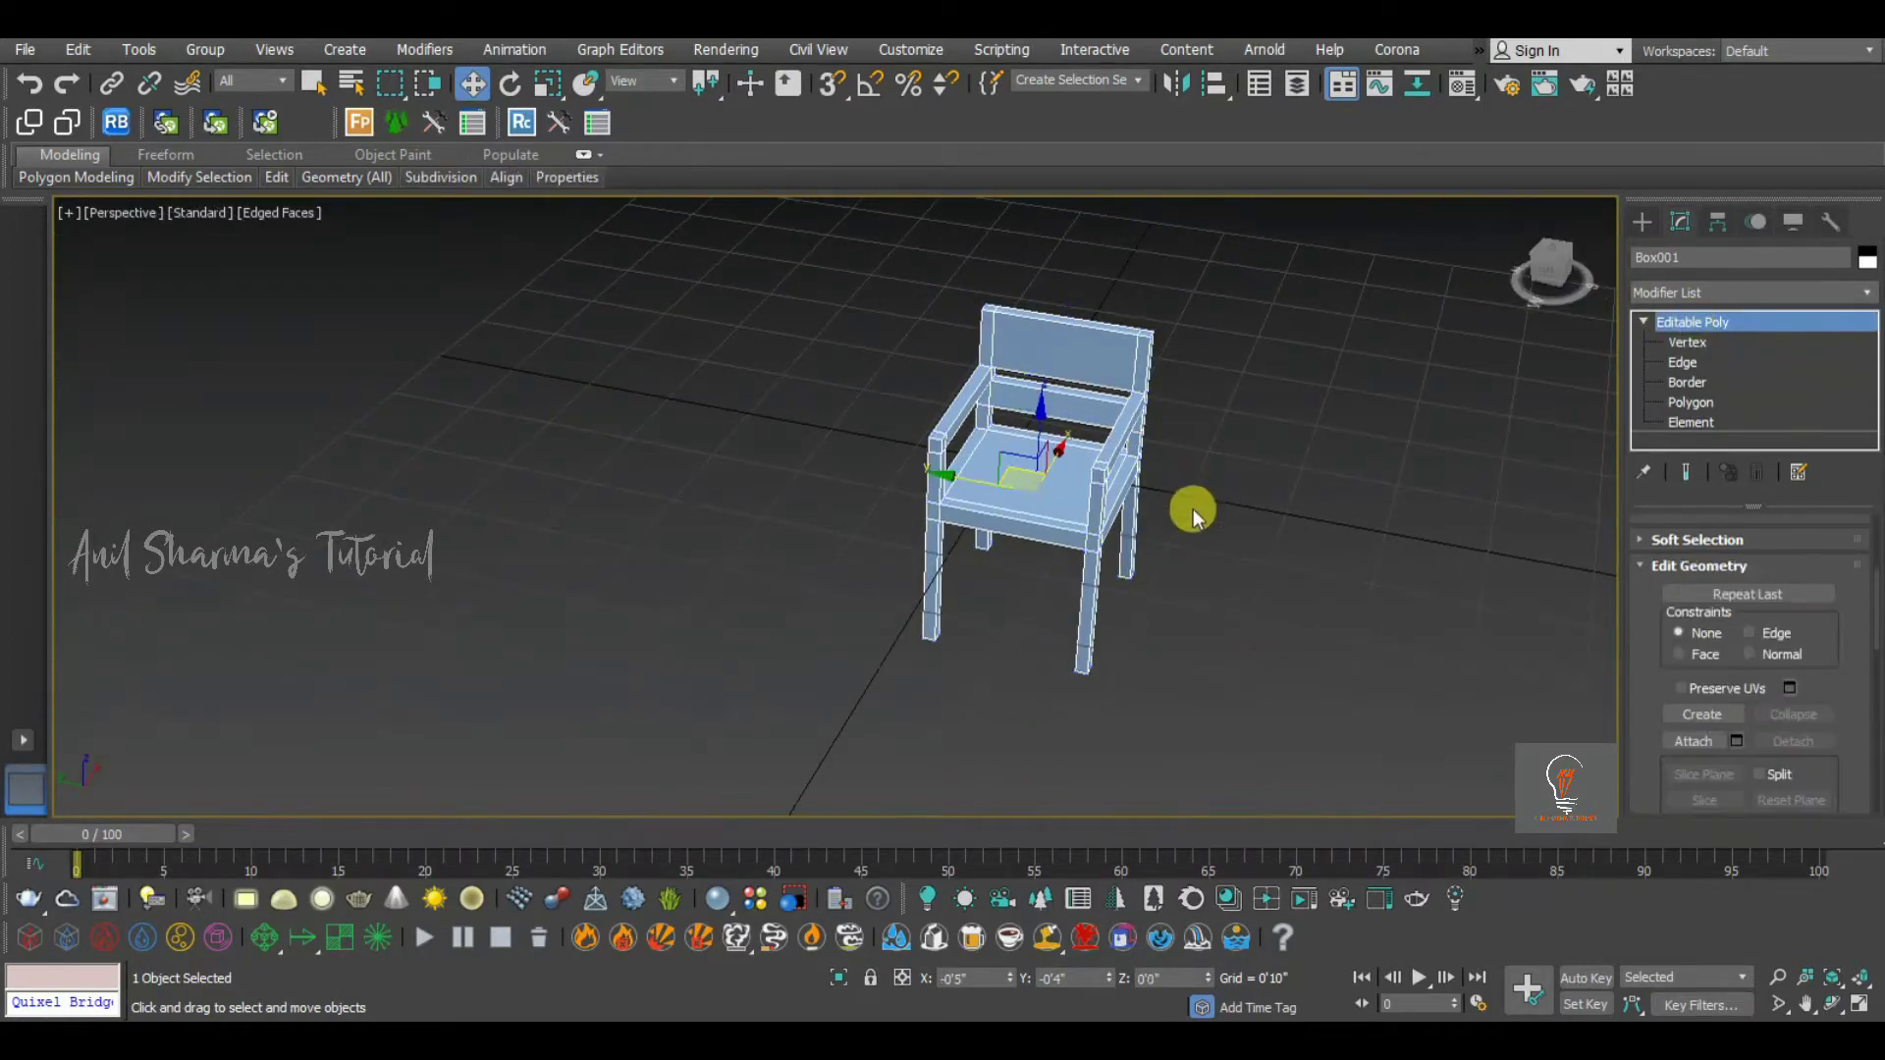
{"action": "middle_click_drag", "start_coordinate": [1192, 509], "coordinate": [1186, 433], "text": "alt"}
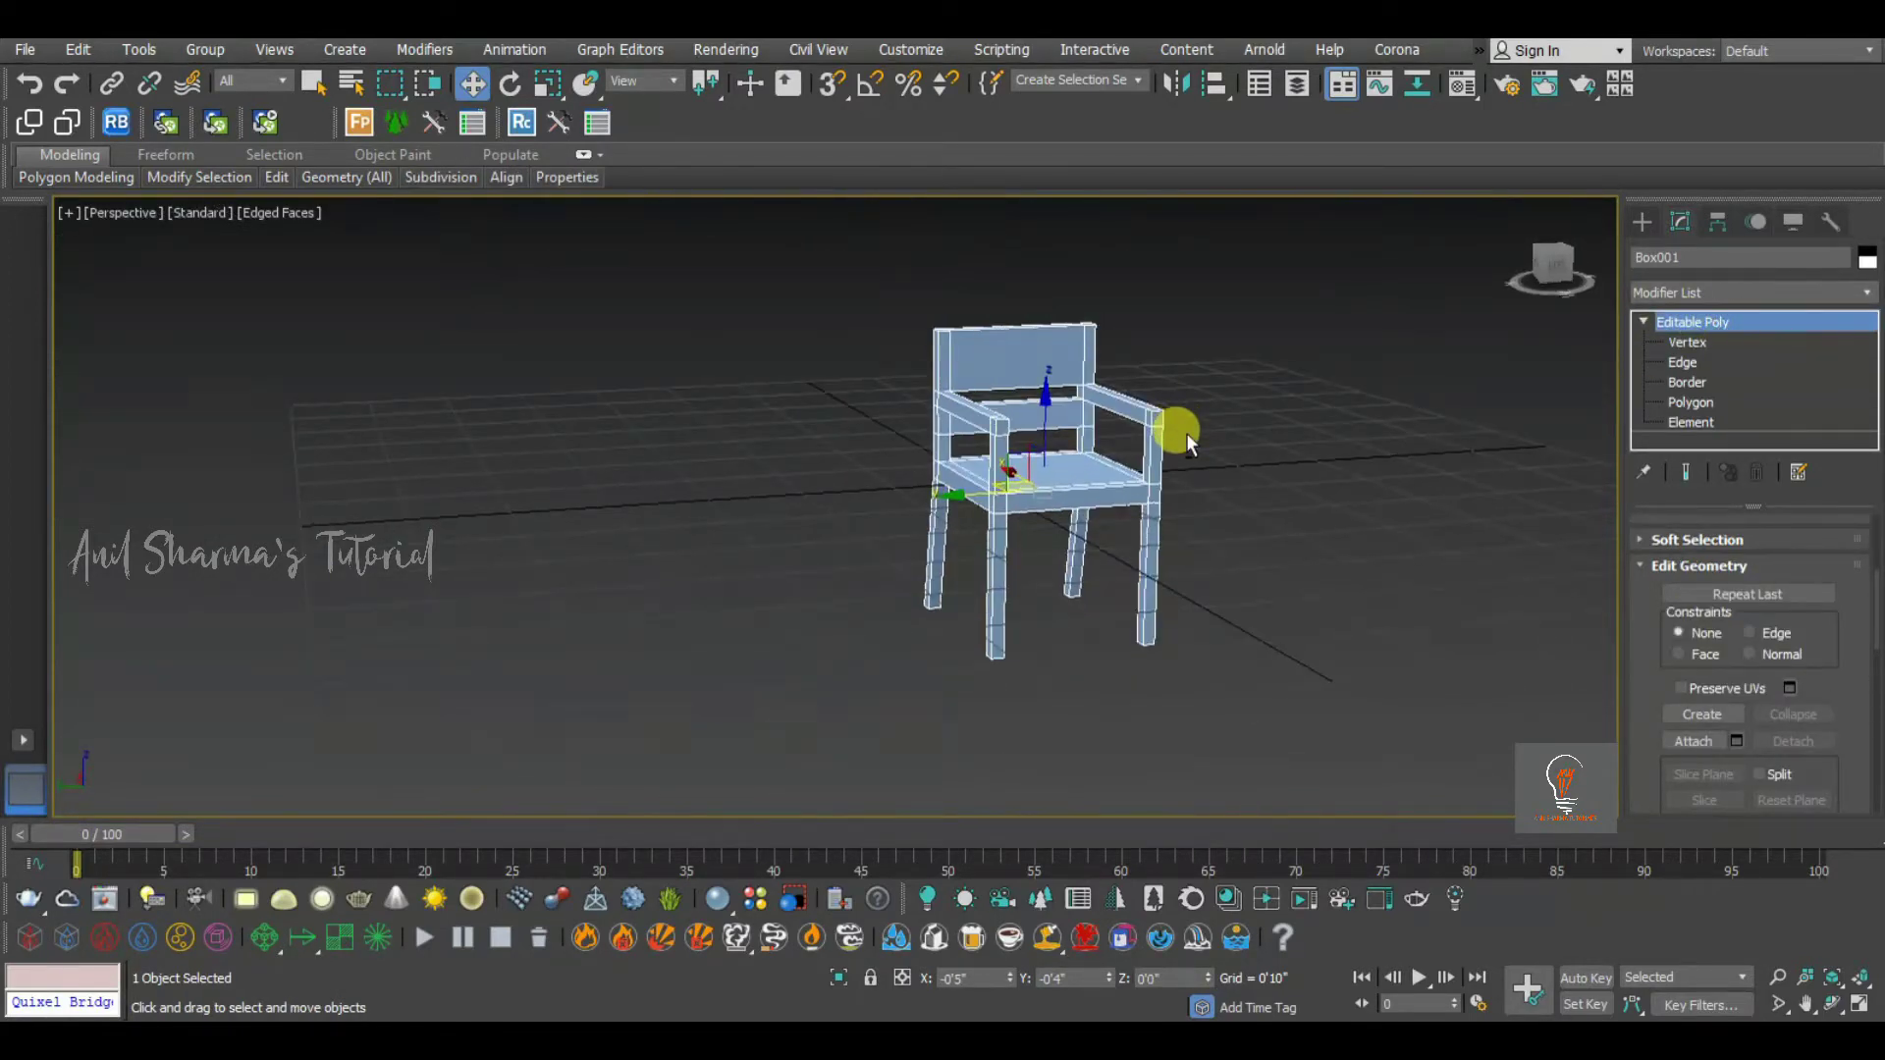
{"action": "left_click", "coordinate": [1198, 496]}
Create a thin, flat rectangular box on the ground beside the chair as a tabletop
{"action": "left_click", "coordinate": [1642, 222]}
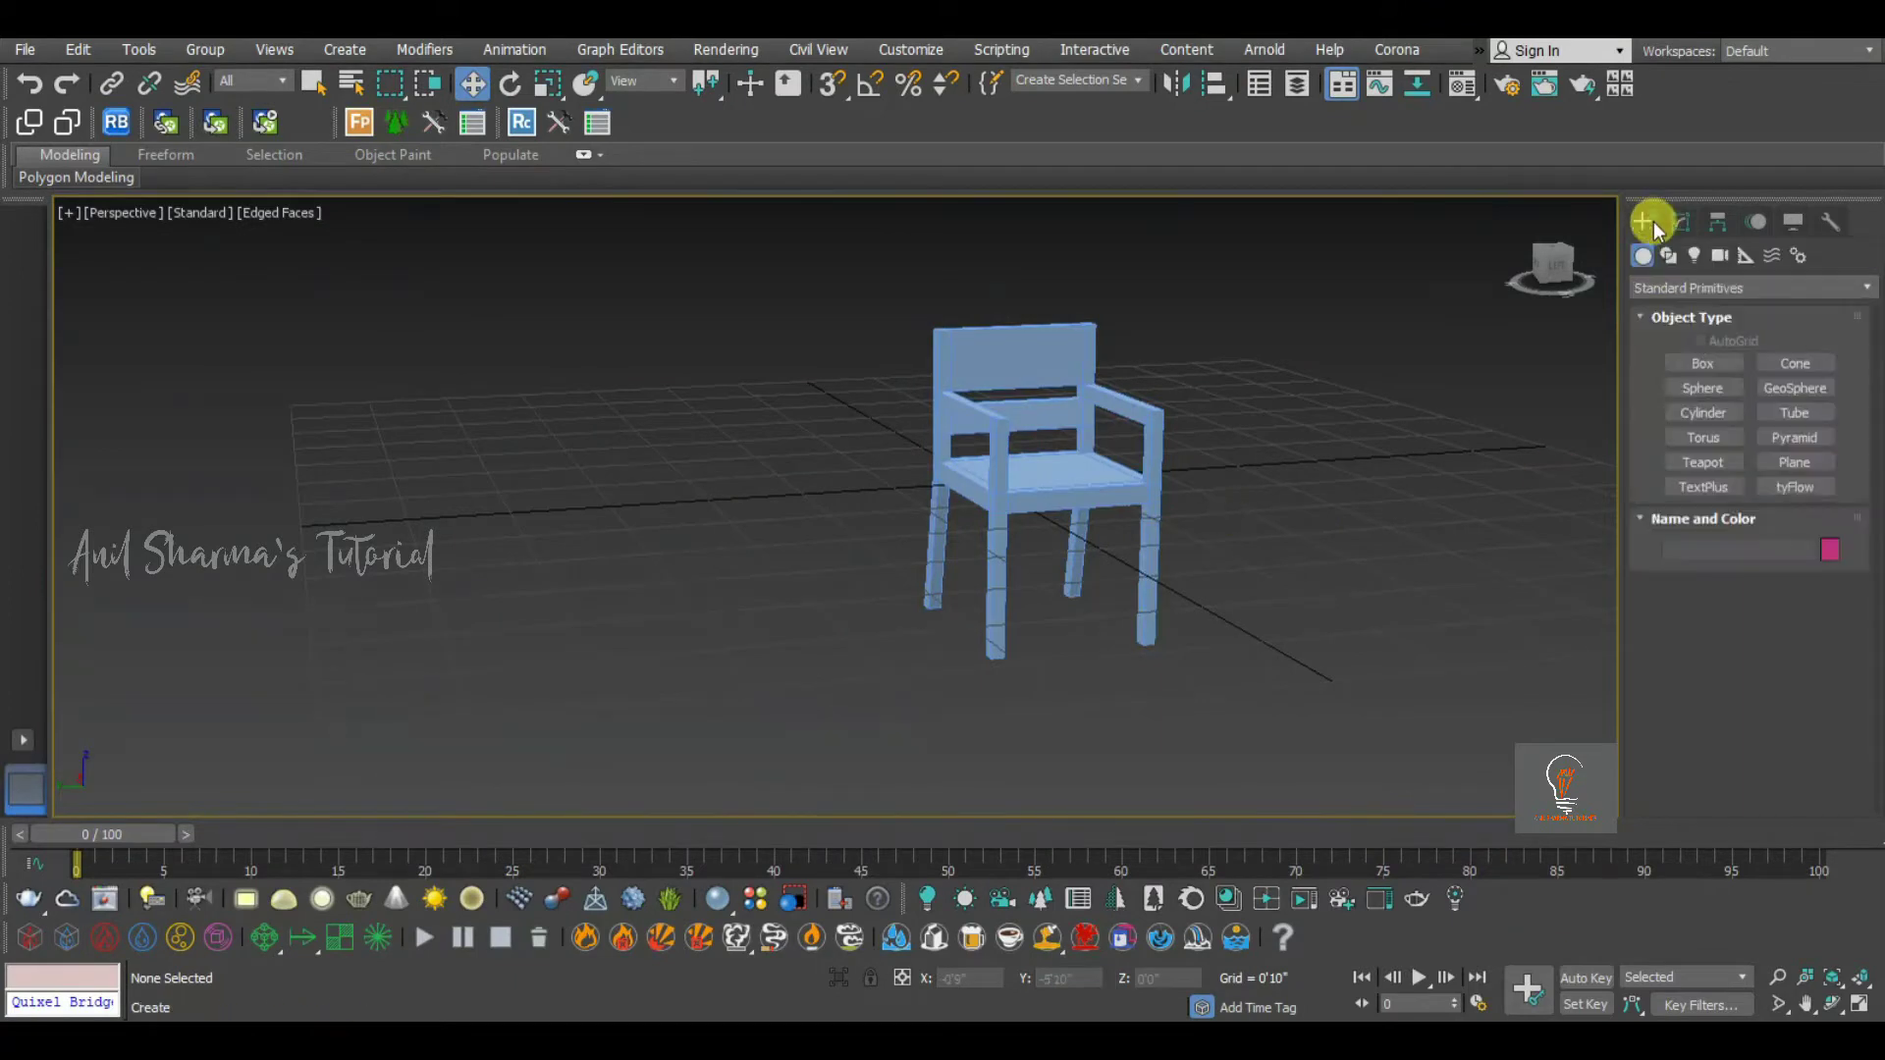
{"action": "left_click", "coordinate": [1710, 368]}
{"action": "middle_click_drag", "start_coordinate": [888, 339], "coordinate": [454, 437], "text": "alt"}
{"action": "middle_click_drag", "start_coordinate": [1188, 424], "coordinate": [908, 420]}
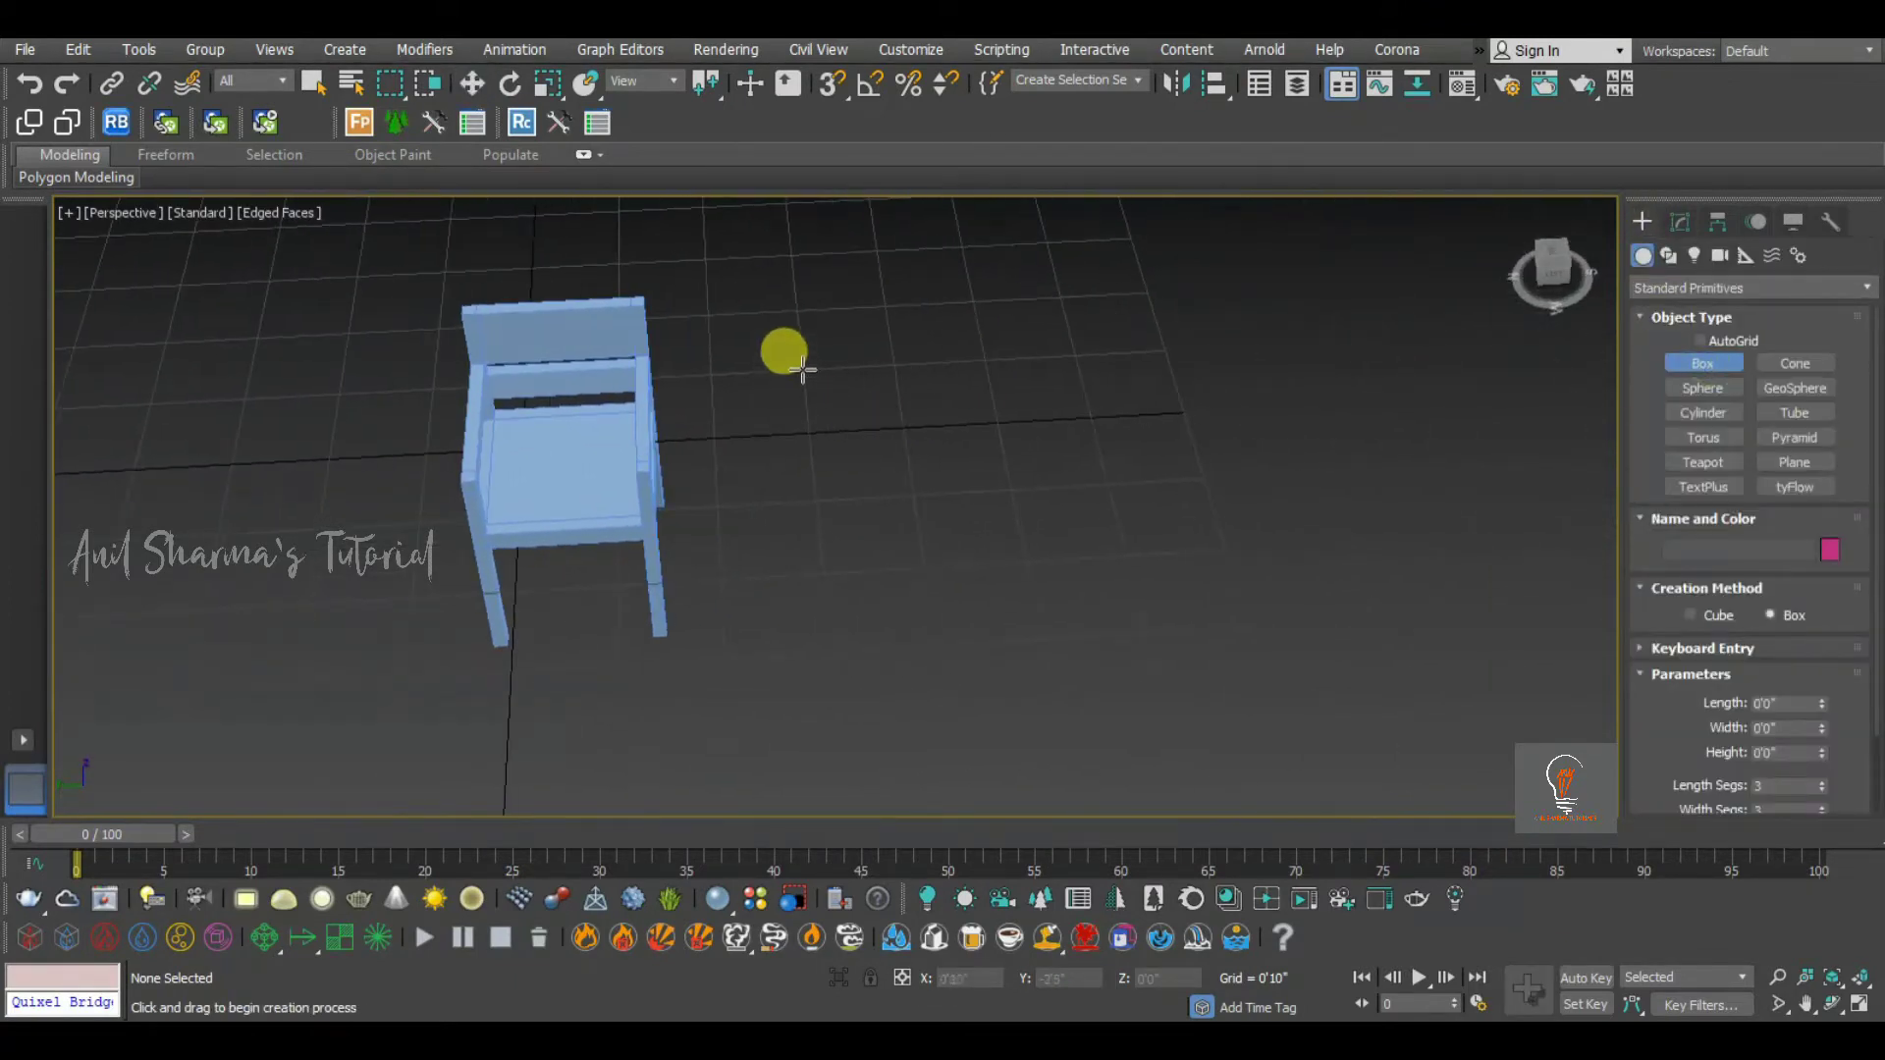
{"action": "left_click_drag", "start_coordinate": [802, 369], "coordinate": [1419, 533]}
{"action": "right_click", "coordinate": [1419, 533]}
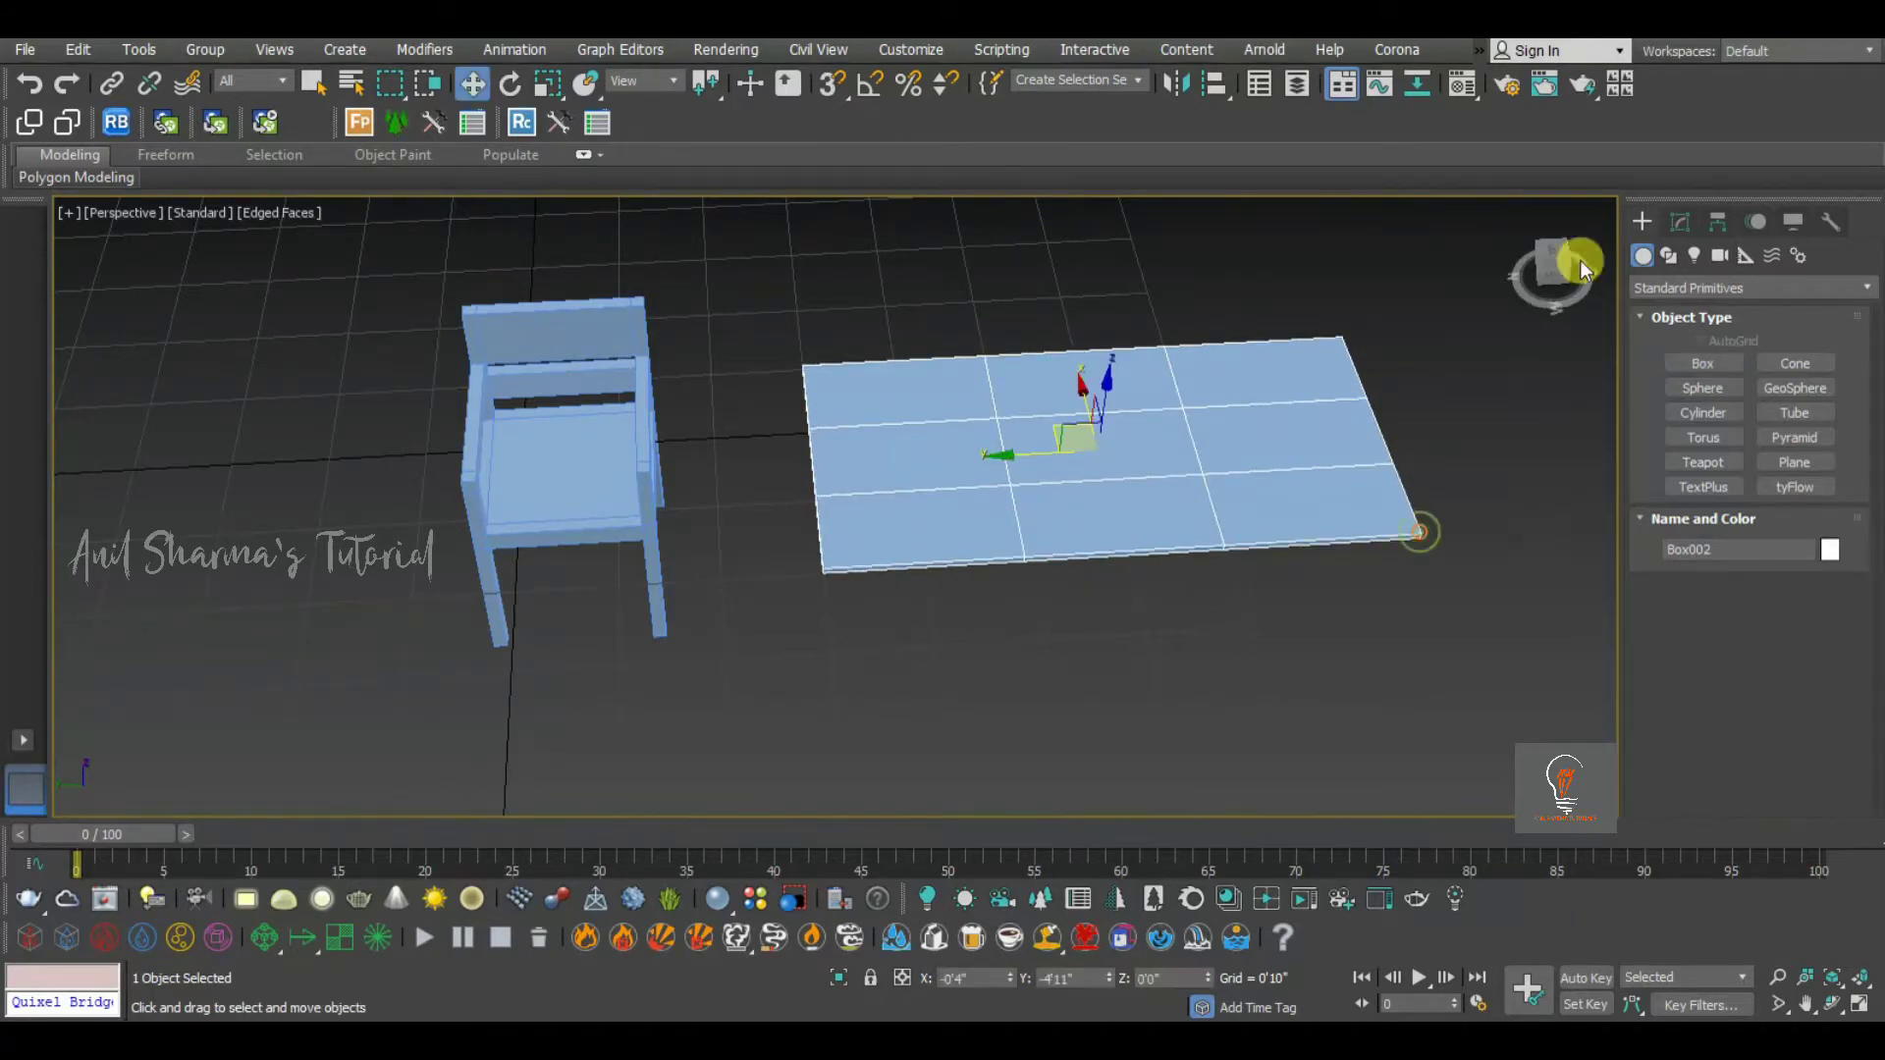
Set the new box's length to 5'0", width to 2'6" and height to 2"
{"action": "left_click", "coordinate": [1681, 224]}
{"action": "left_click_drag", "start_coordinate": [1800, 561], "coordinate": [1612, 561]}
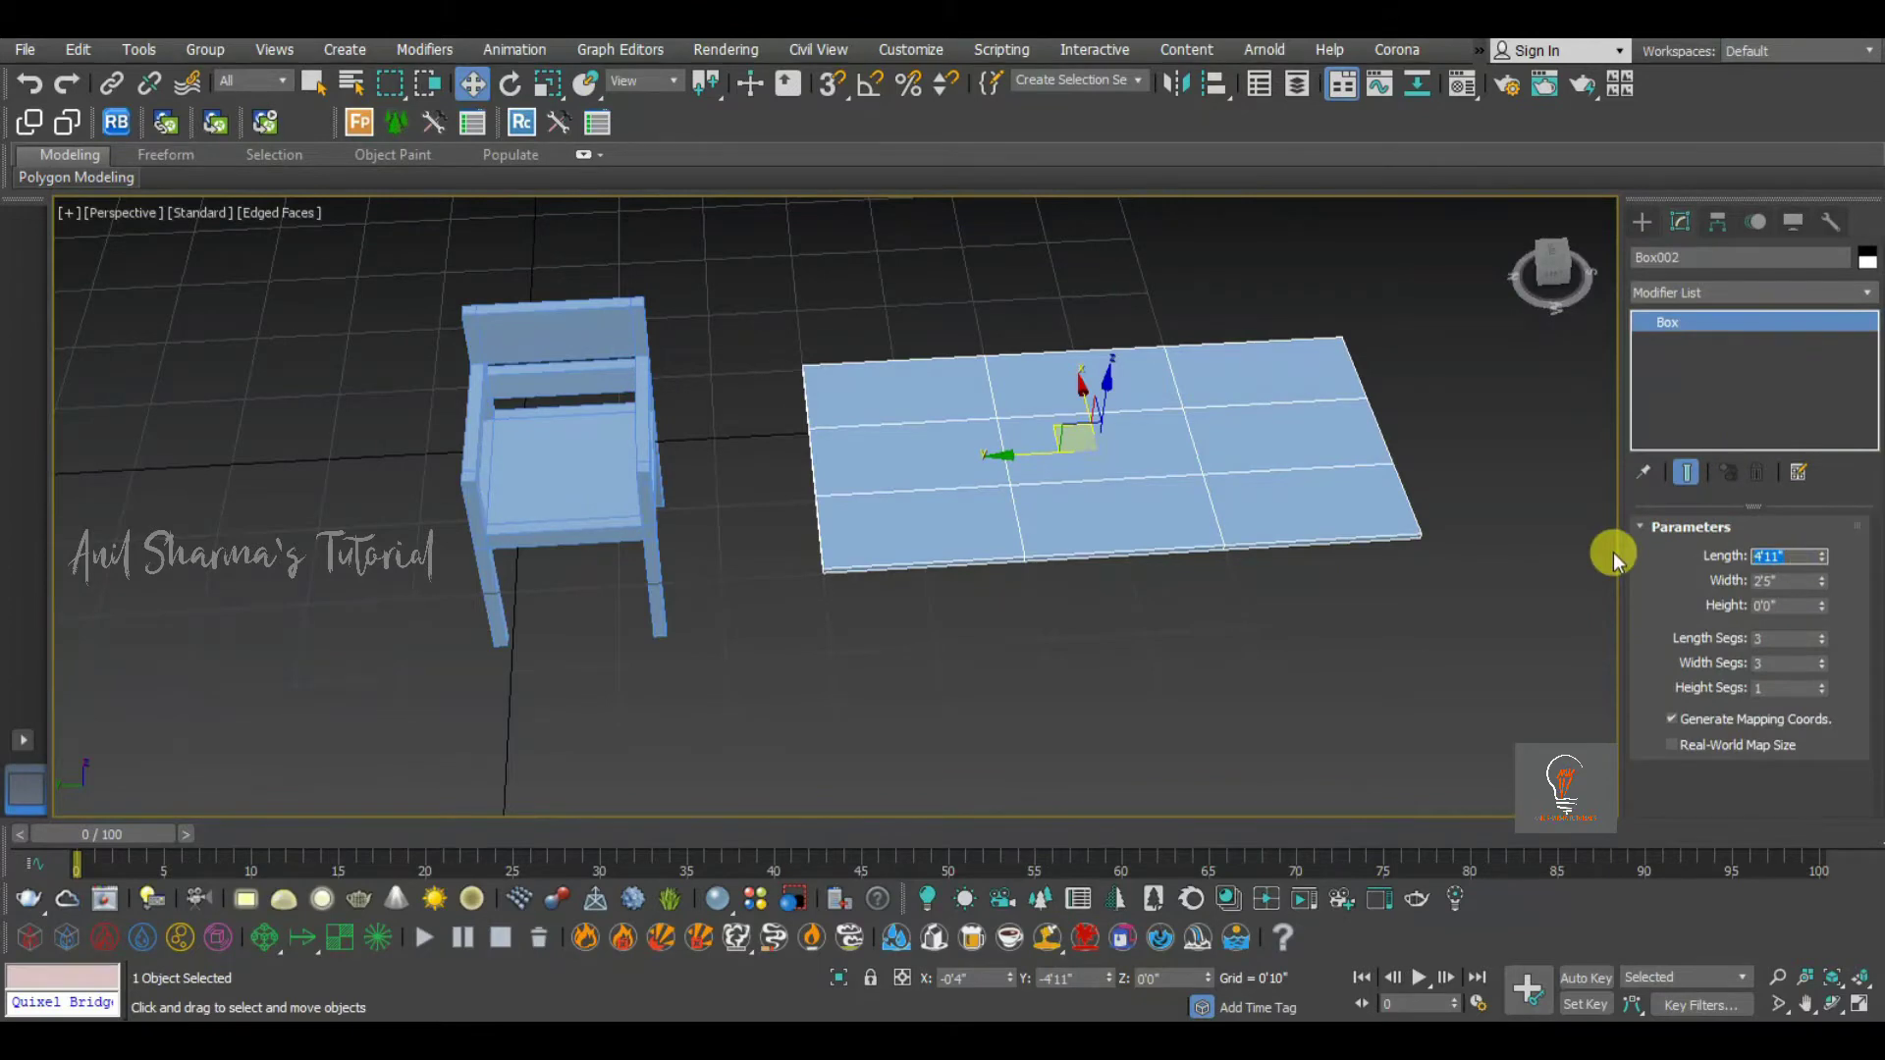
{"action": "type", "text": "5'"}
{"action": "key", "text": "Tab"}
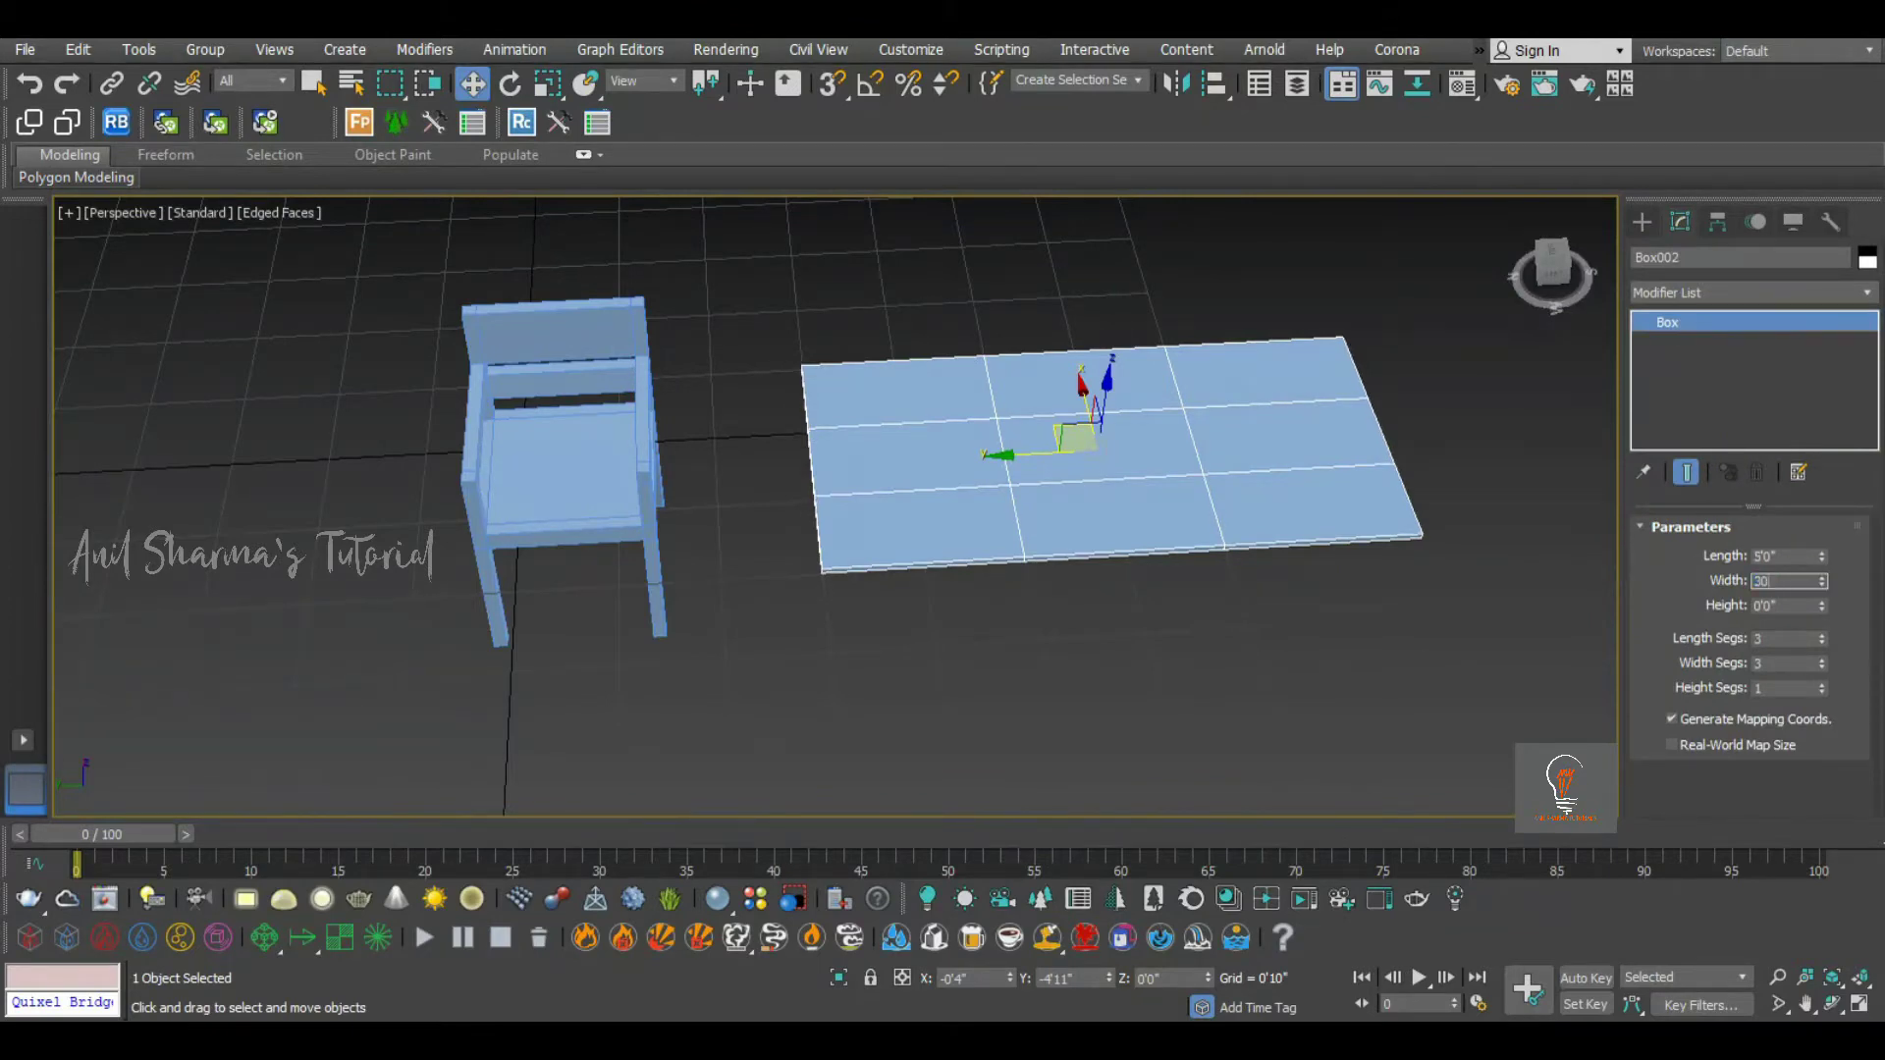
{"action": "key", "text": "Return"}
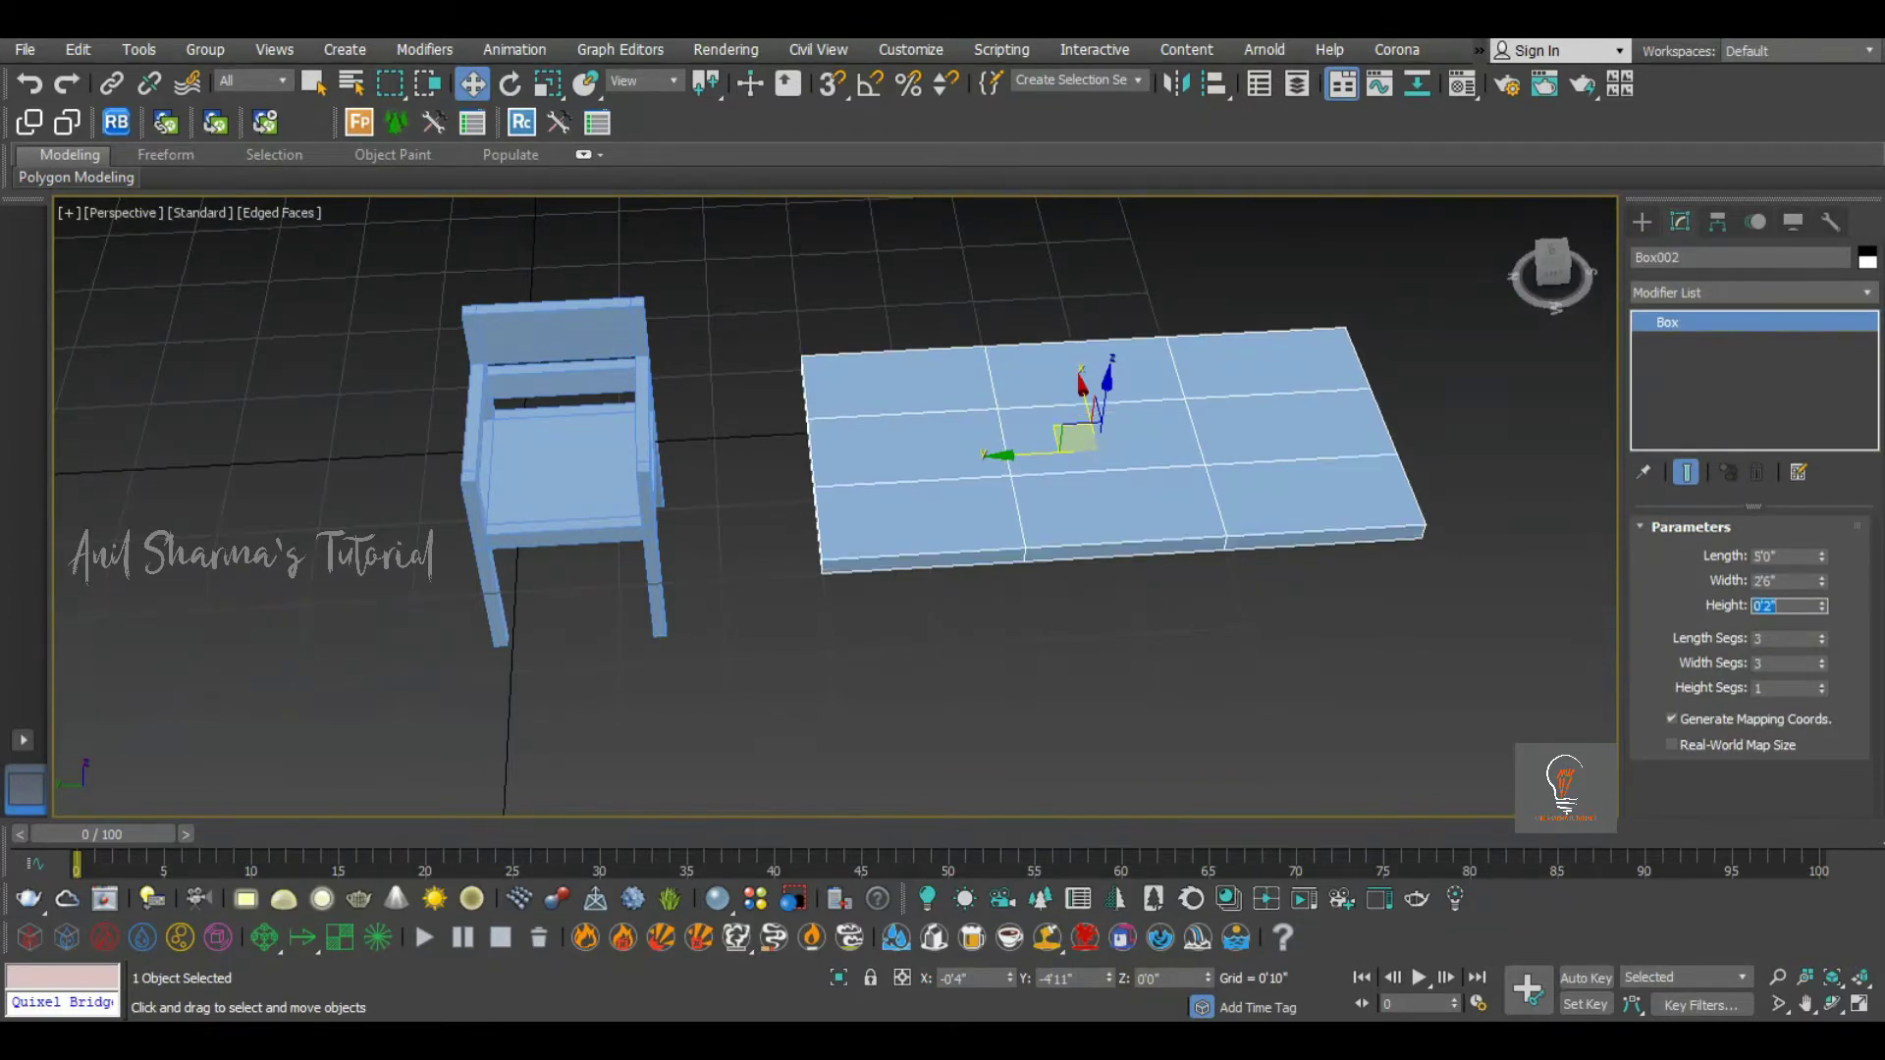
Convert the tabletop box to Editable Poly
{"action": "middle_click_drag", "start_coordinate": [1313, 591], "coordinate": [1182, 537], "text": "alt"}
{"action": "right_click", "coordinate": [1156, 391]}
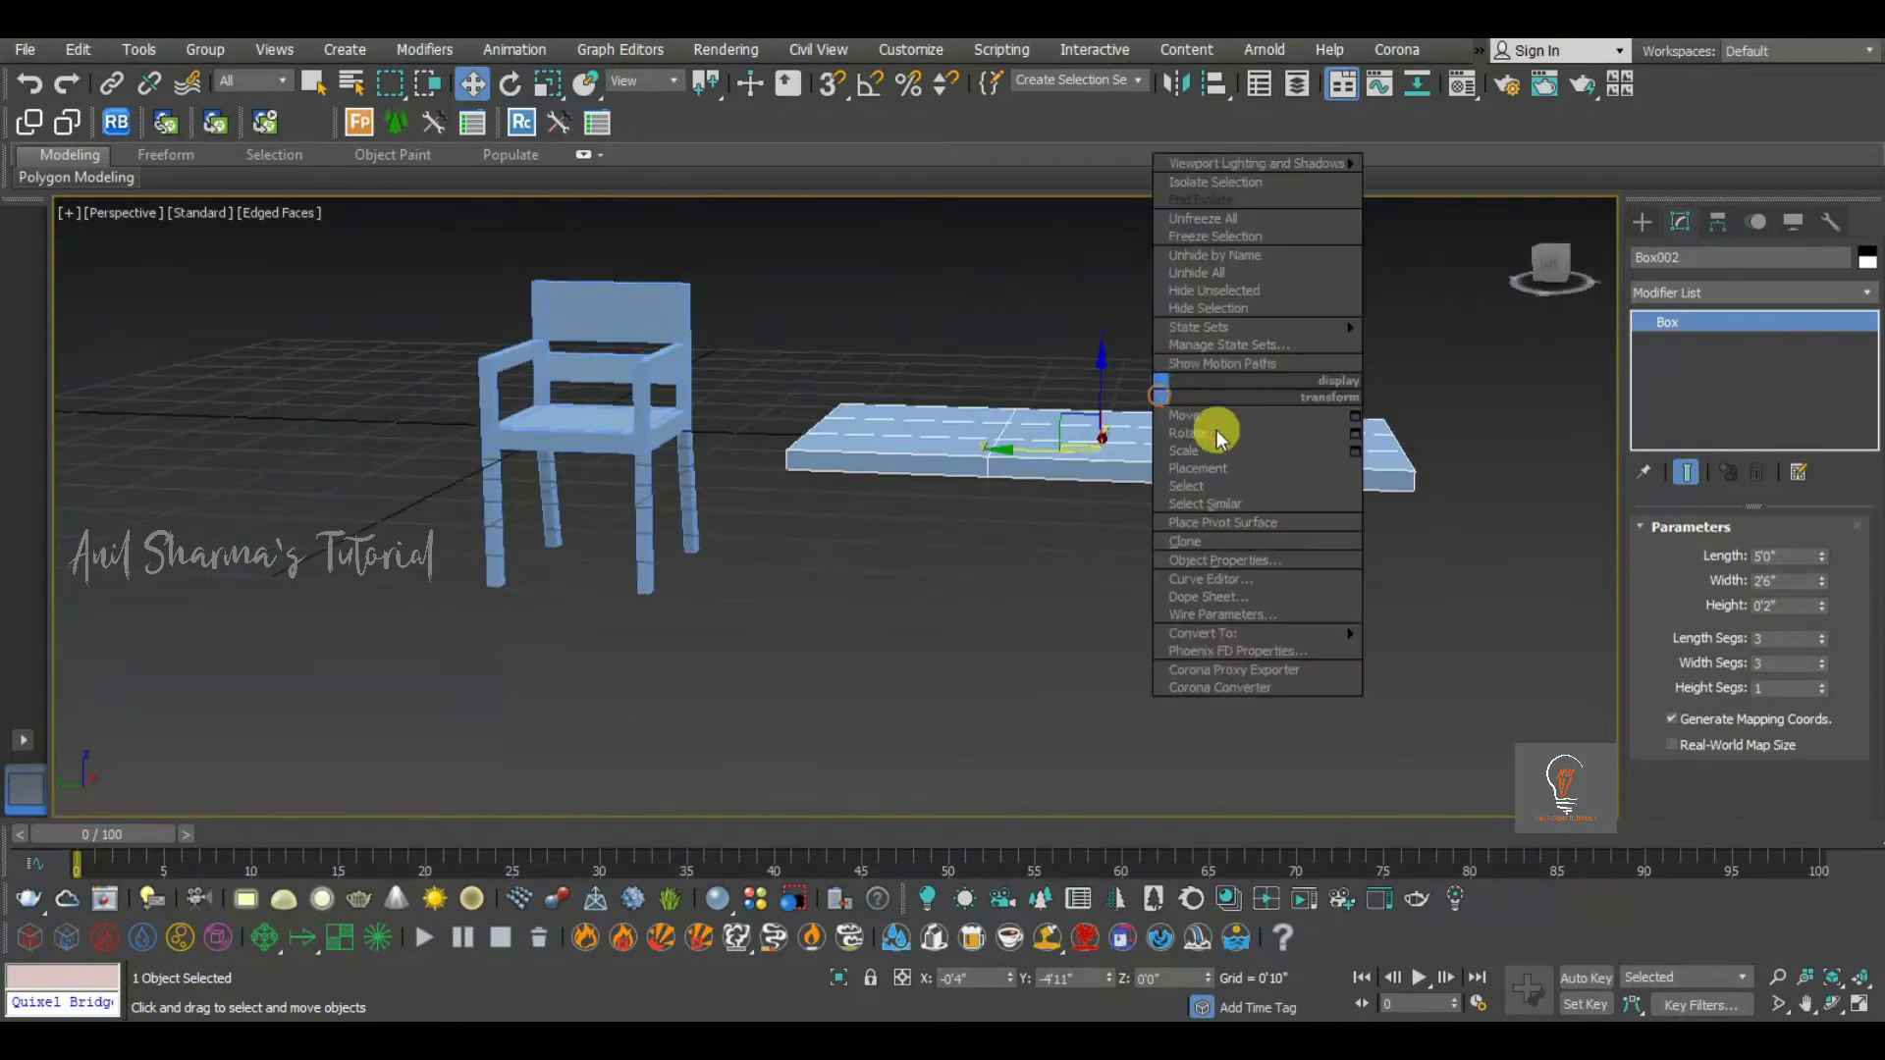
{"action": "mouse_move", "coordinate": [1309, 633]}
{"action": "left_click", "coordinate": [1404, 650]}
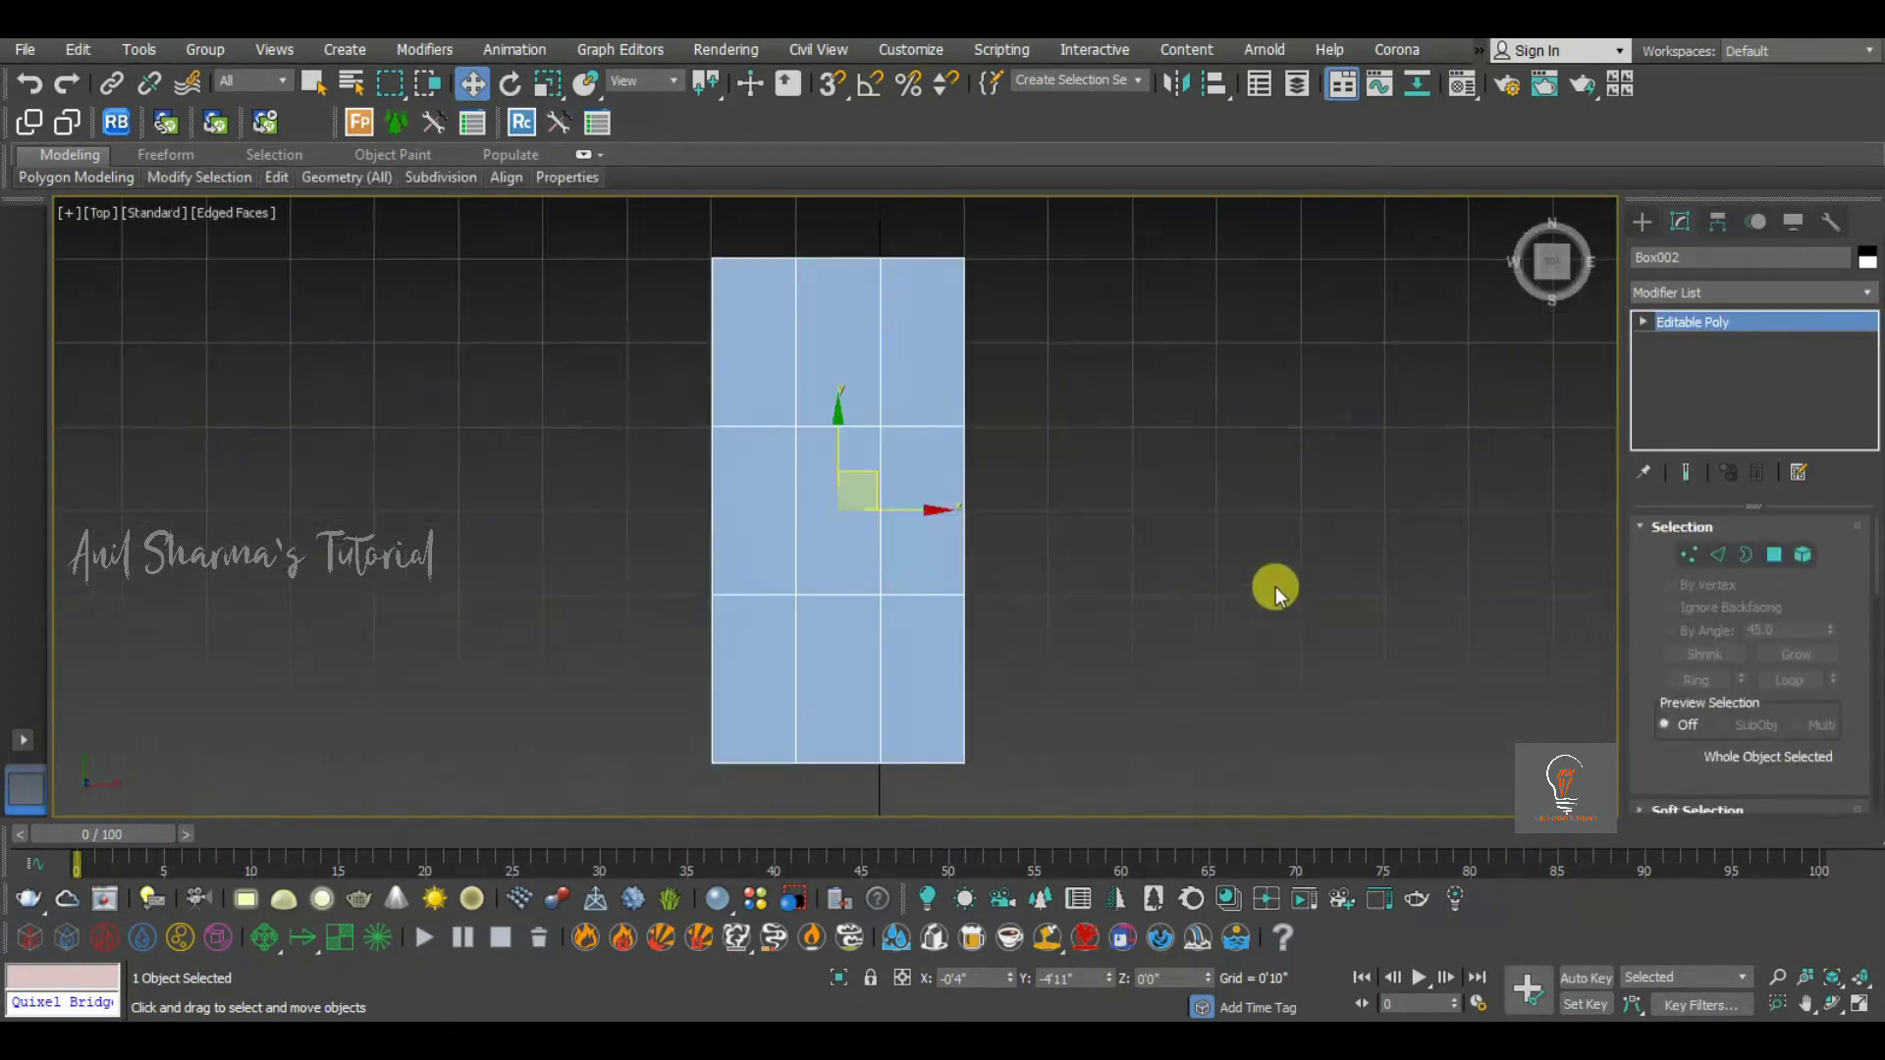
In top wireframe view, move the tabletop's inner crosswise vertex row nearest the chair close to the adjacent short edge
{"action": "key", "text": "t"}
{"action": "key", "text": "F3"}
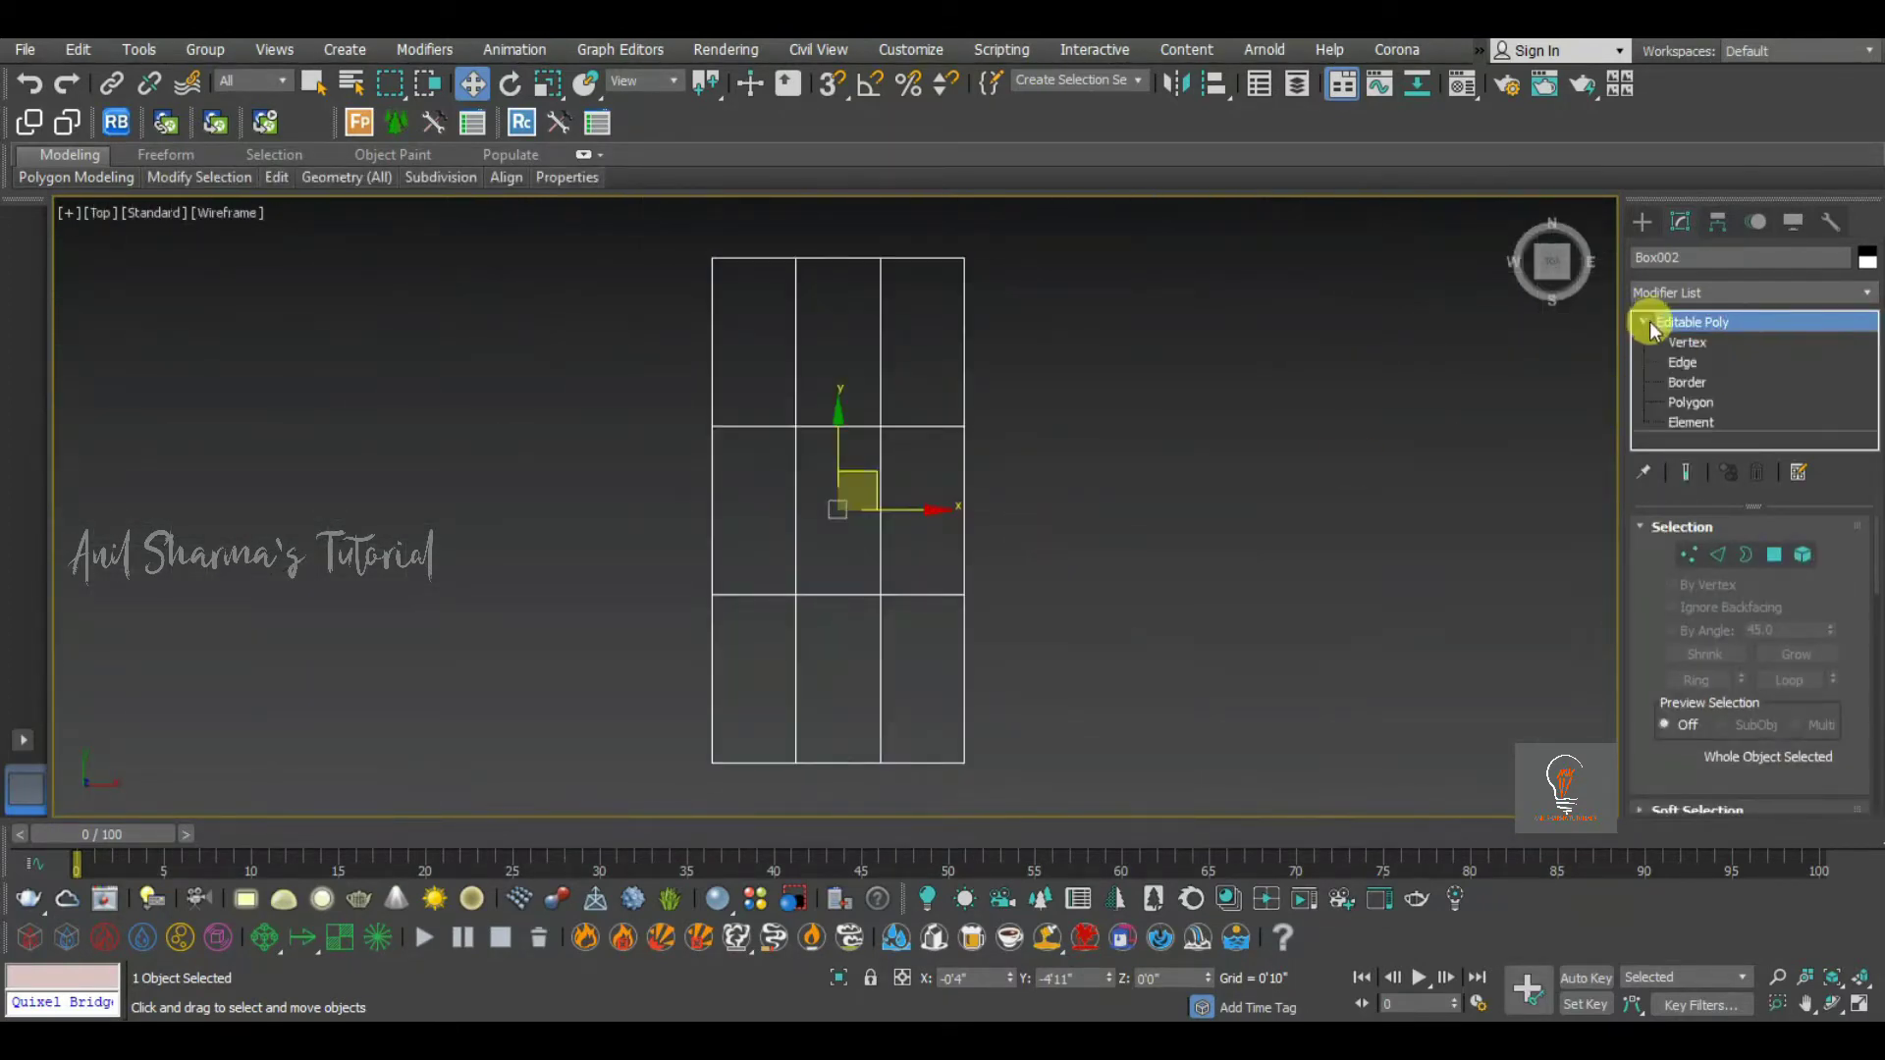
{"action": "left_click", "coordinate": [1687, 345]}
{"action": "left_click_drag", "start_coordinate": [1077, 375], "coordinate": [586, 468]}
{"action": "middle_click_drag", "start_coordinate": [827, 347], "coordinate": [845, 560]}
{"action": "scroll", "coordinate": [837, 412], "scroll_direction": "up", "scroll_amount": 3}
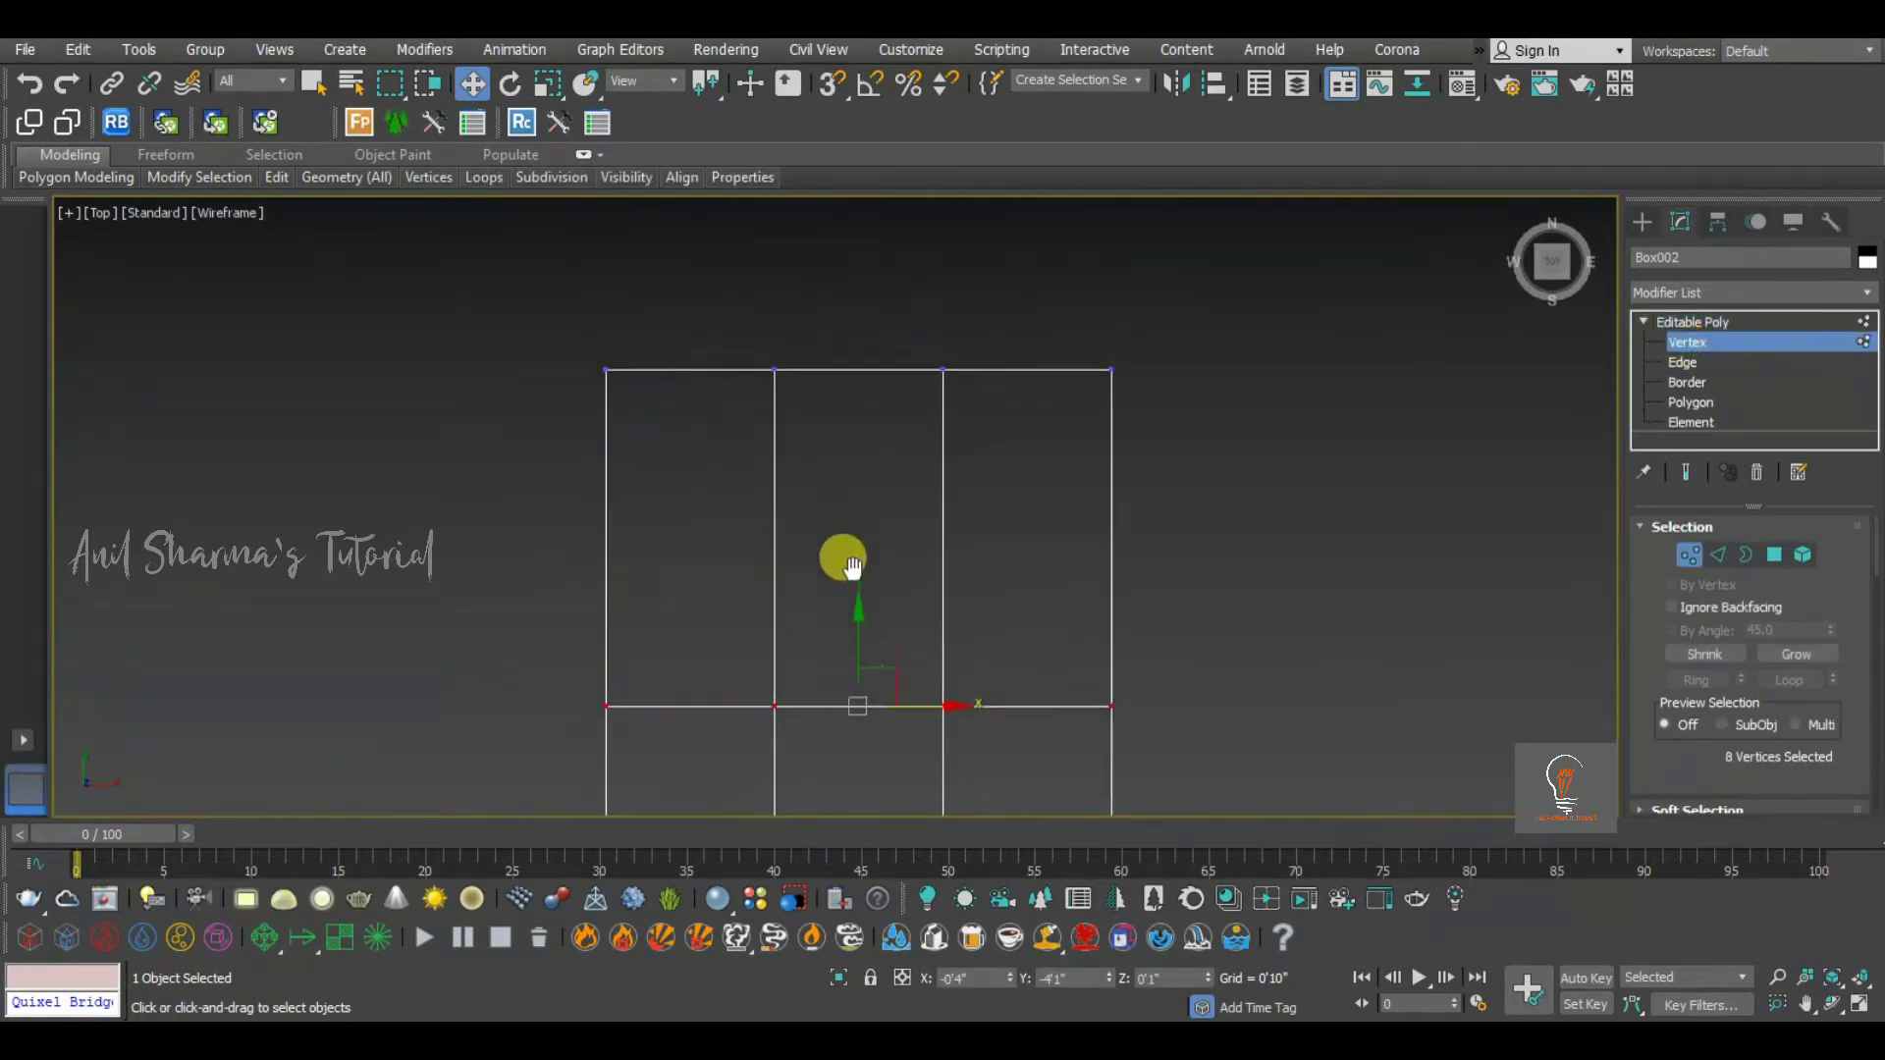
{"action": "left_click_drag", "start_coordinate": [852, 567], "coordinate": [879, 329]}
{"action": "scroll", "coordinate": [942, 305], "scroll_direction": "down", "scroll_amount": 5}
{"action": "scroll", "coordinate": [941, 376], "scroll_direction": "up", "scroll_amount": 3}
{"action": "middle_click_drag", "start_coordinate": [959, 274], "coordinate": [905, 320]}
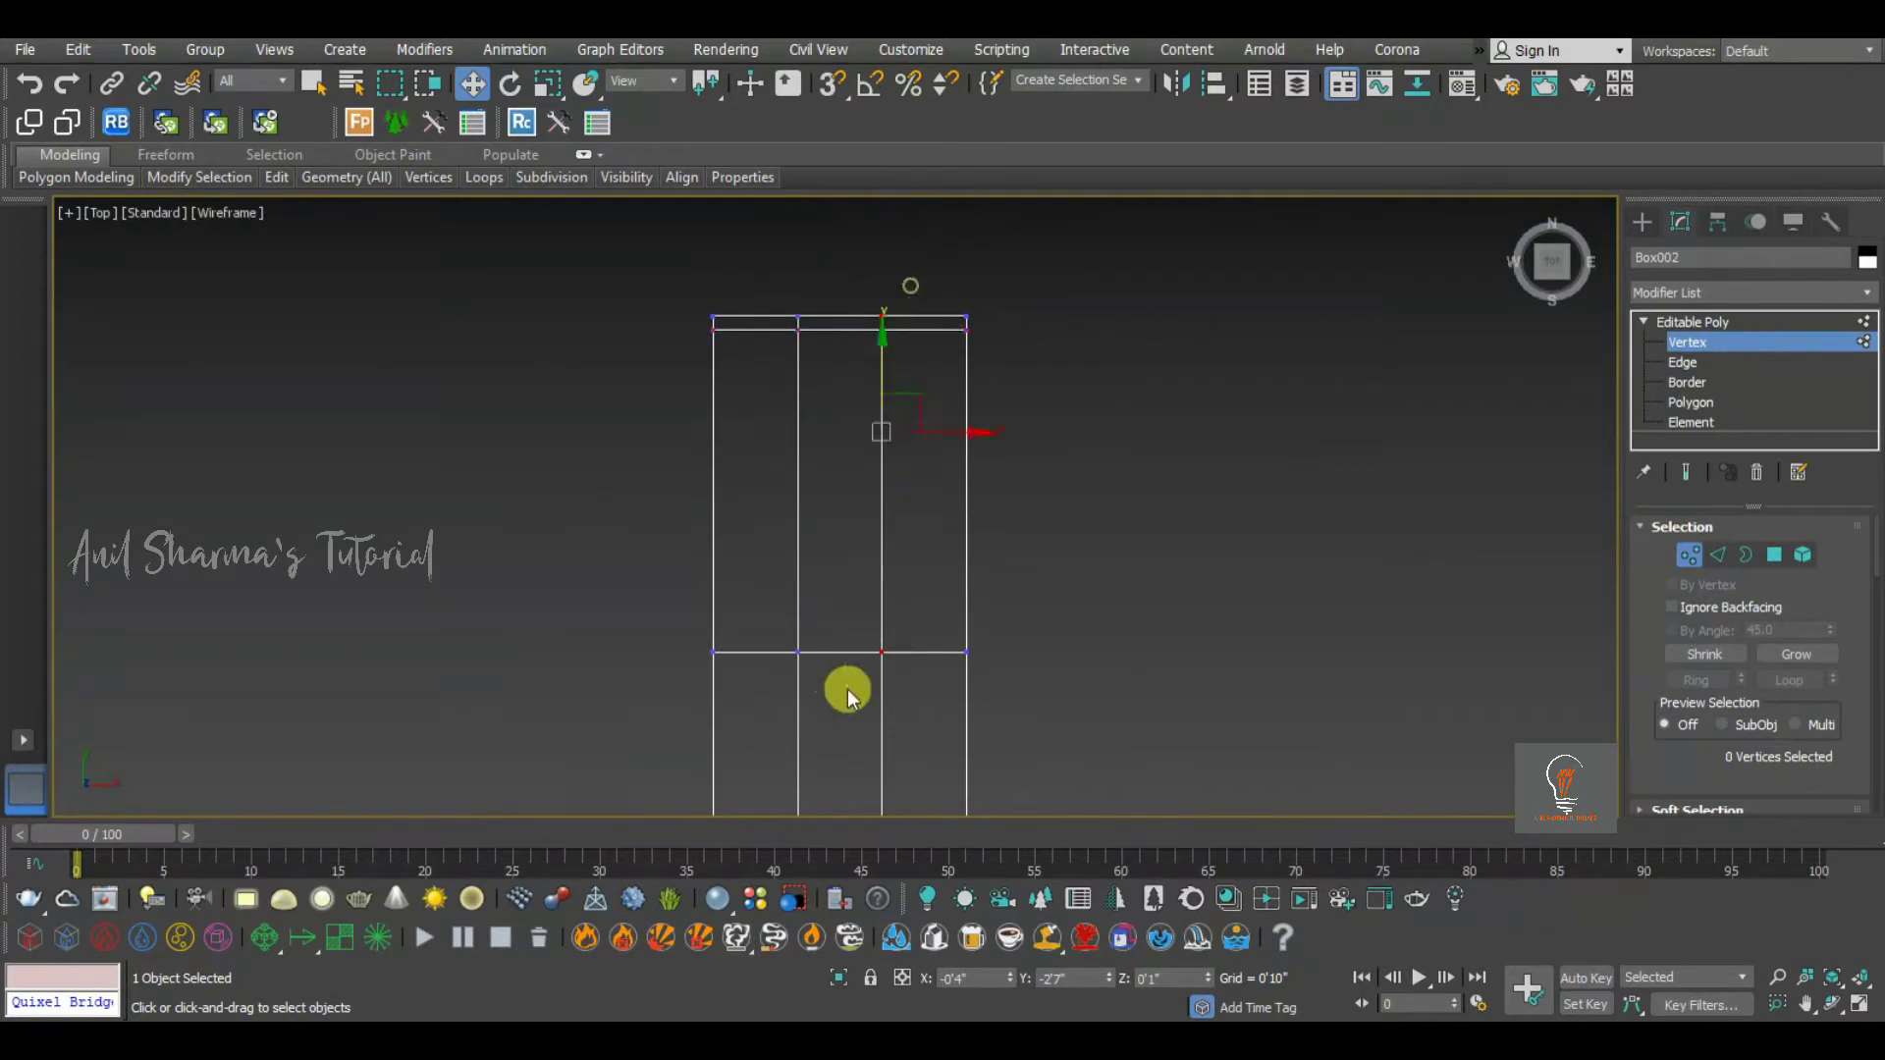
Move the tabletop's inner lengthwise vertex column on the +X side close to that long edge
{"action": "middle_click_drag", "start_coordinate": [847, 689], "coordinate": [870, 515]}
{"action": "left_click_drag", "start_coordinate": [934, 560], "coordinate": [868, 679], "text": "ctrl"}
{"action": "middle_click_drag", "start_coordinate": [950, 327], "coordinate": [905, 528]}
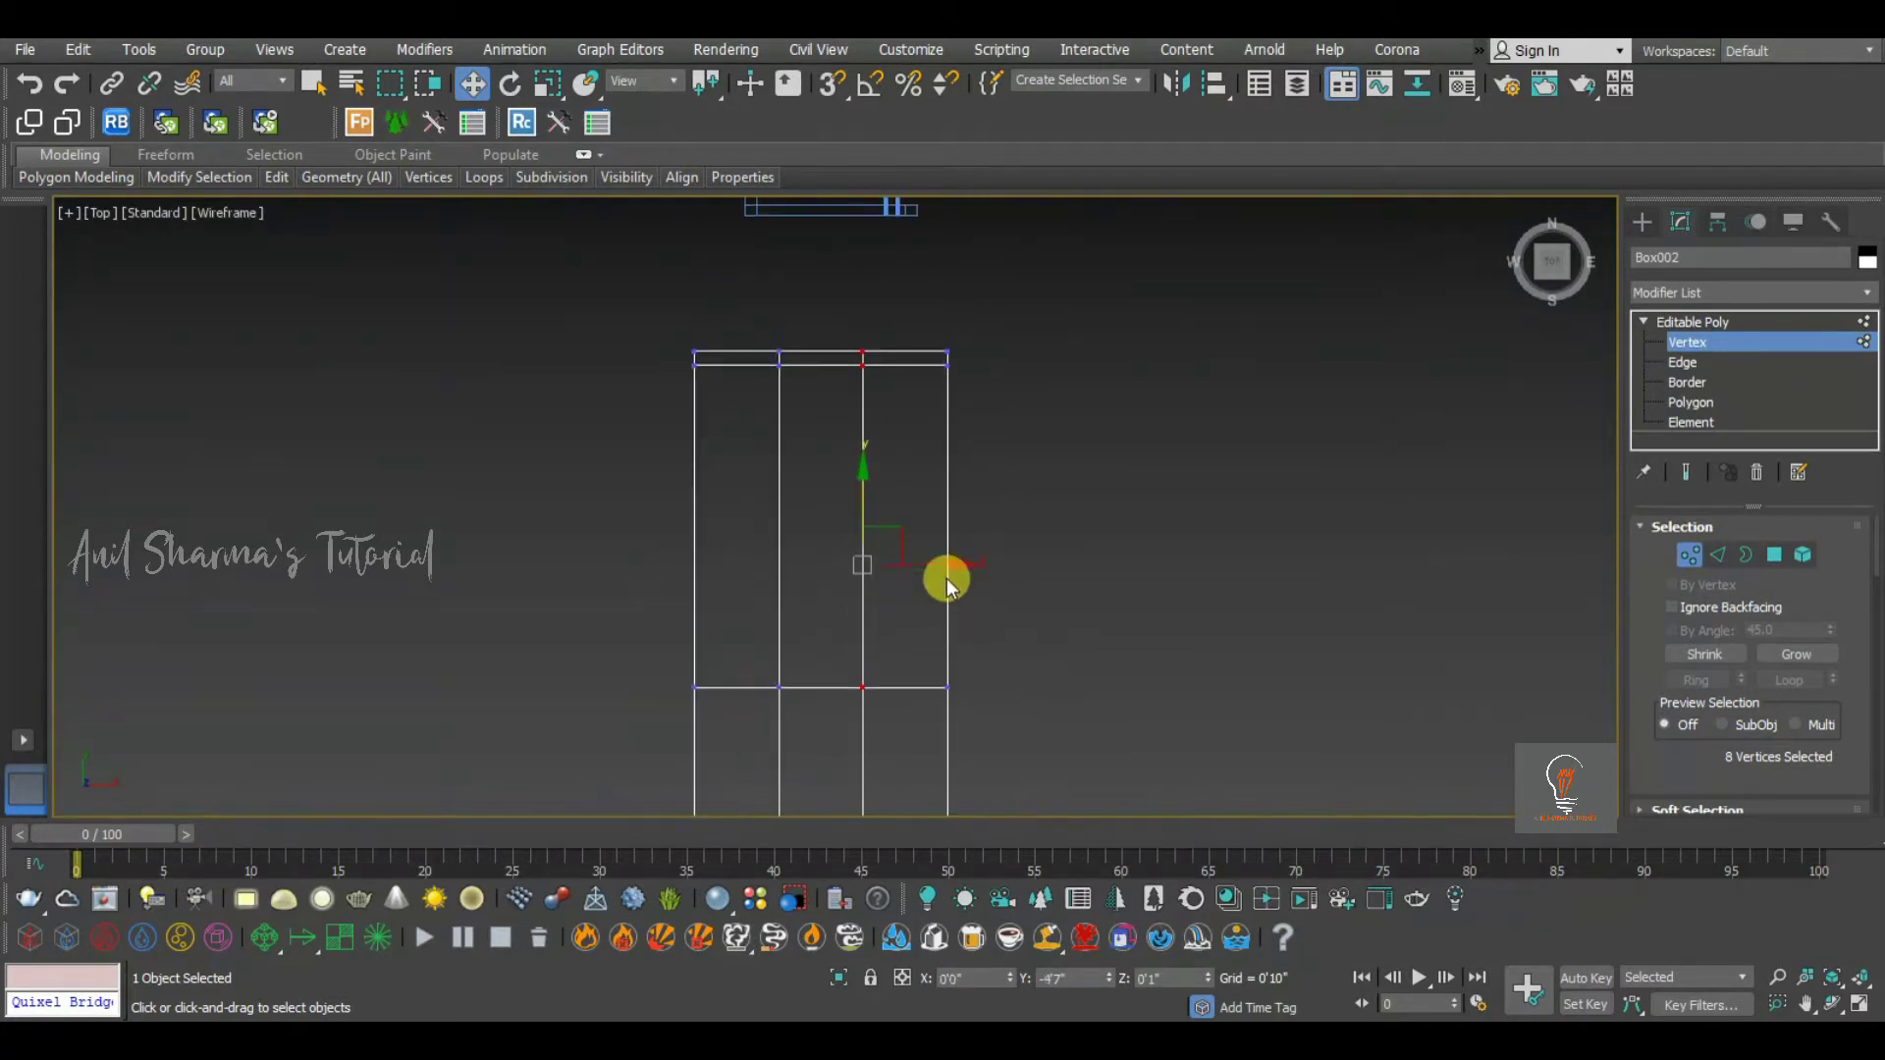
{"action": "left_click_drag", "start_coordinate": [947, 579], "coordinate": [1008, 567]}
{"action": "scroll", "coordinate": [912, 318], "scroll_direction": "up", "scroll_amount": 4}
{"action": "middle_click_drag", "start_coordinate": [914, 319], "coordinate": [857, 281]}
{"action": "scroll", "coordinate": [844, 269], "scroll_direction": "down", "scroll_amount": 4}
{"action": "scroll", "coordinate": [840, 429], "scroll_direction": "up", "scroll_amount": 2}
{"action": "middle_click_drag", "start_coordinate": [842, 430], "coordinate": [970, 438]}
Move the other inner lengthwise vertex column close to the tabletop's −X long edge
{"action": "scroll", "coordinate": [970, 439], "scroll_direction": "down", "scroll_amount": 4}
{"action": "left_click_drag", "start_coordinate": [873, 776], "coordinate": [870, 772]}
{"action": "scroll", "coordinate": [867, 476], "scroll_direction": "up", "scroll_amount": 3}
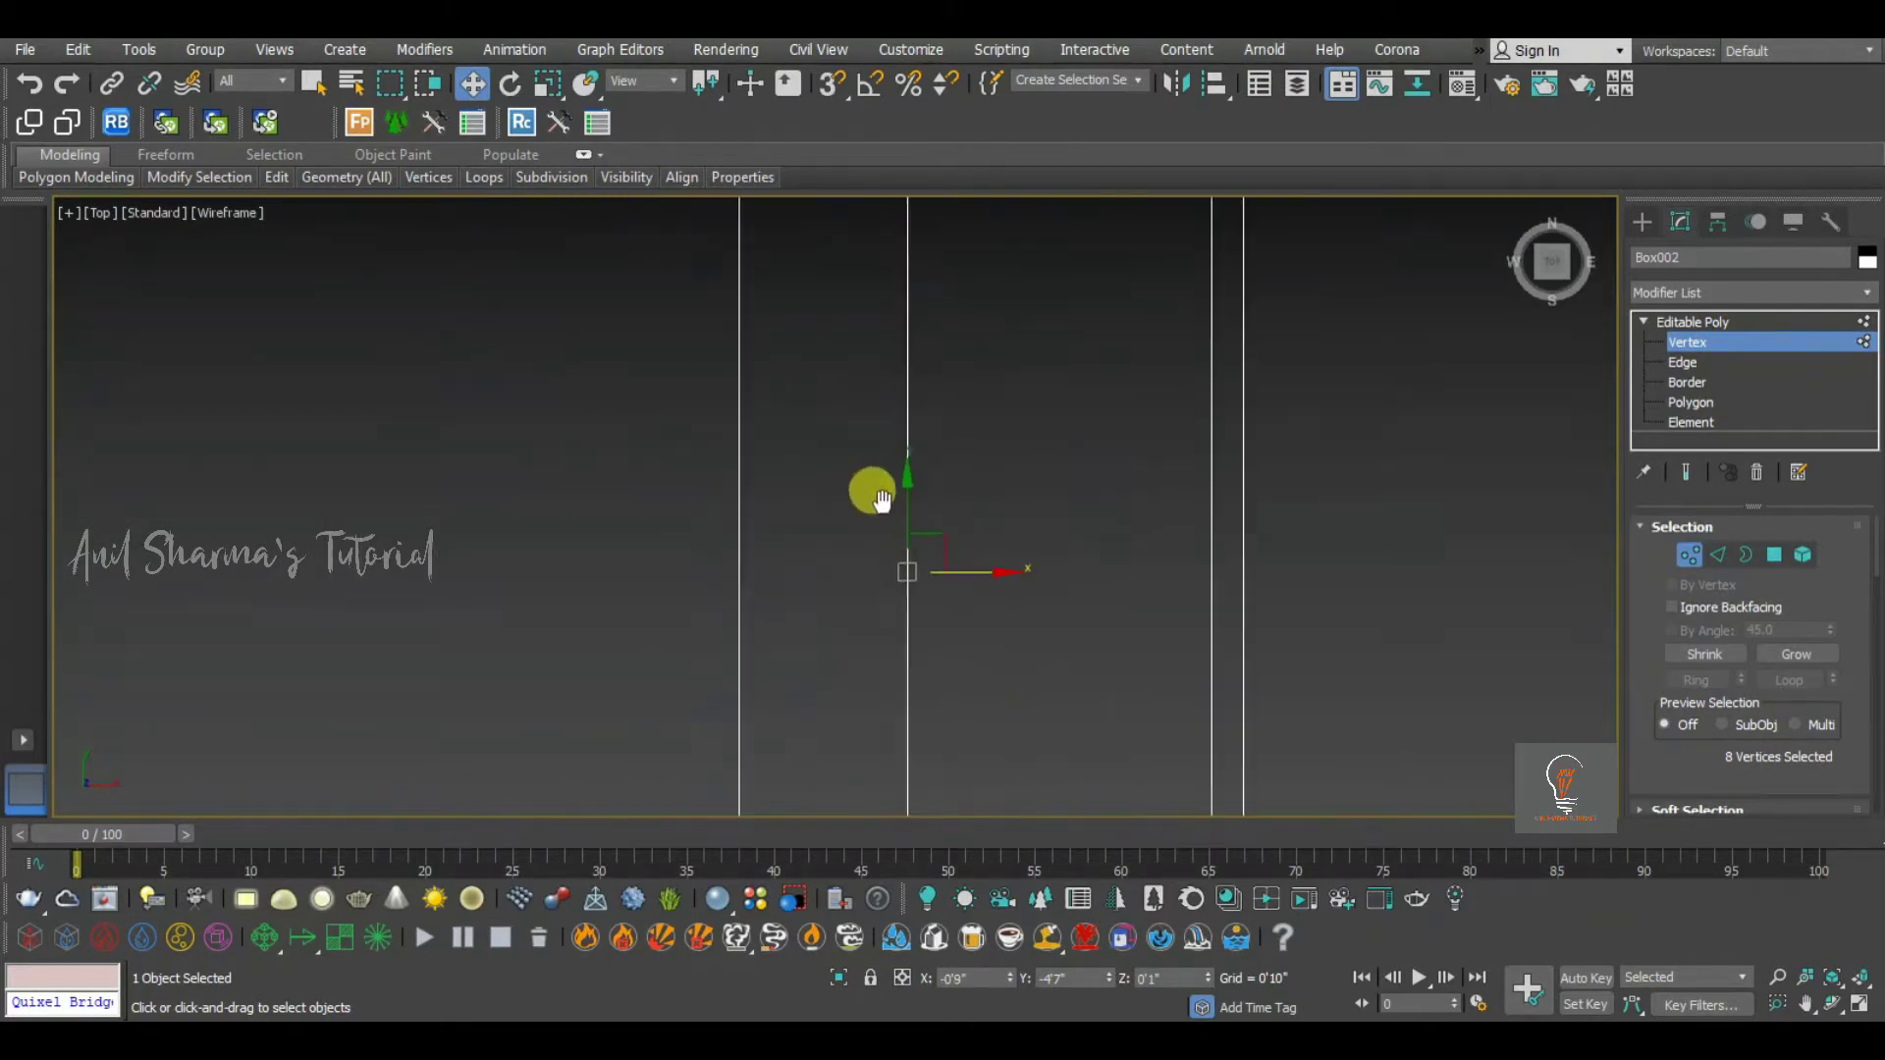
{"action": "scroll", "coordinate": [871, 494], "scroll_direction": "down", "scroll_amount": 1}
{"action": "middle_click_drag", "start_coordinate": [871, 495], "coordinate": [891, 616]}
{"action": "left_click_drag", "start_coordinate": [986, 675], "coordinate": [897, 665]}
{"action": "scroll", "coordinate": [895, 658], "scroll_direction": "down", "scroll_amount": 3}
{"action": "middle_click_drag", "start_coordinate": [904, 636], "coordinate": [919, 452]}
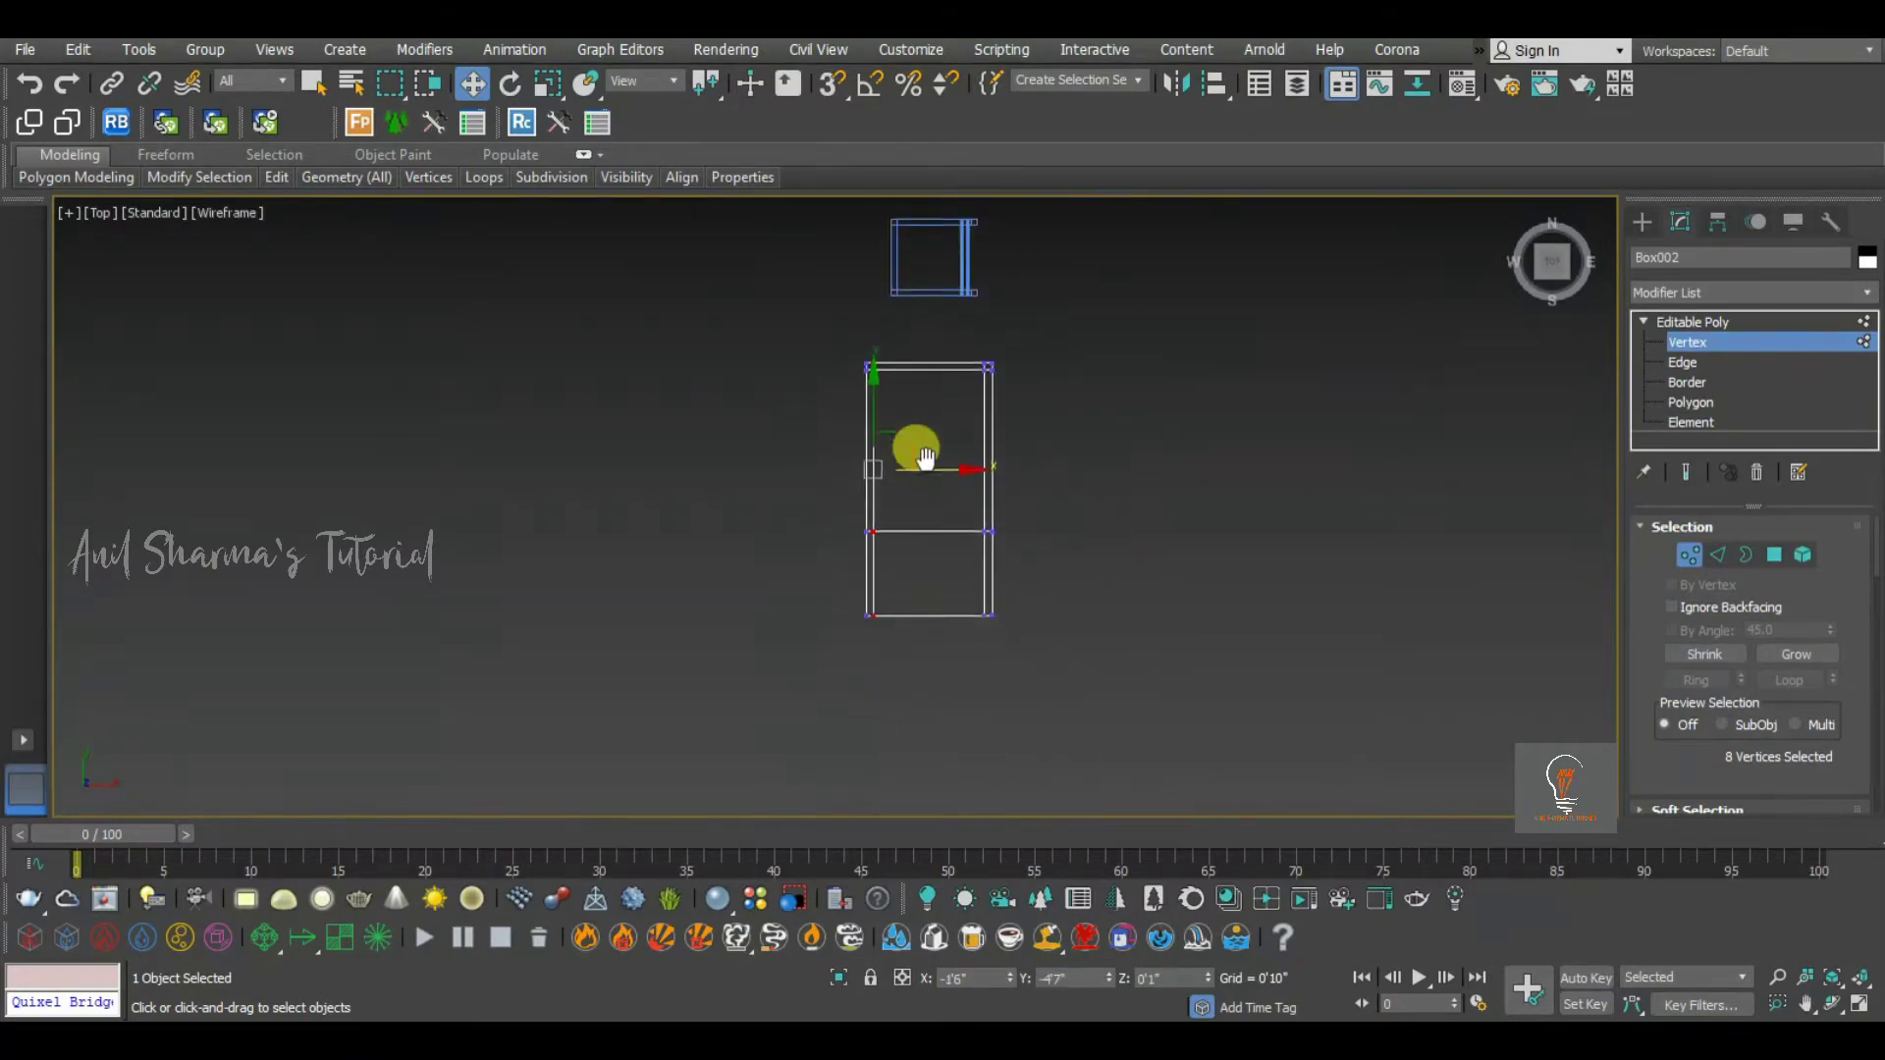
Move the remaining inner crosswise vertex row close to the short edge farthest from the chair
{"action": "scroll", "coordinate": [929, 469], "scroll_direction": "up", "scroll_amount": 1}
{"action": "left_click_drag", "start_coordinate": [1106, 513], "coordinate": [774, 604]}
{"action": "scroll", "coordinate": [912, 575], "scroll_direction": "up", "scroll_amount": 2}
{"action": "middle_click_drag", "start_coordinate": [912, 575], "coordinate": [895, 508]}
{"action": "left_click_drag", "start_coordinate": [930, 396], "coordinate": [967, 611]}
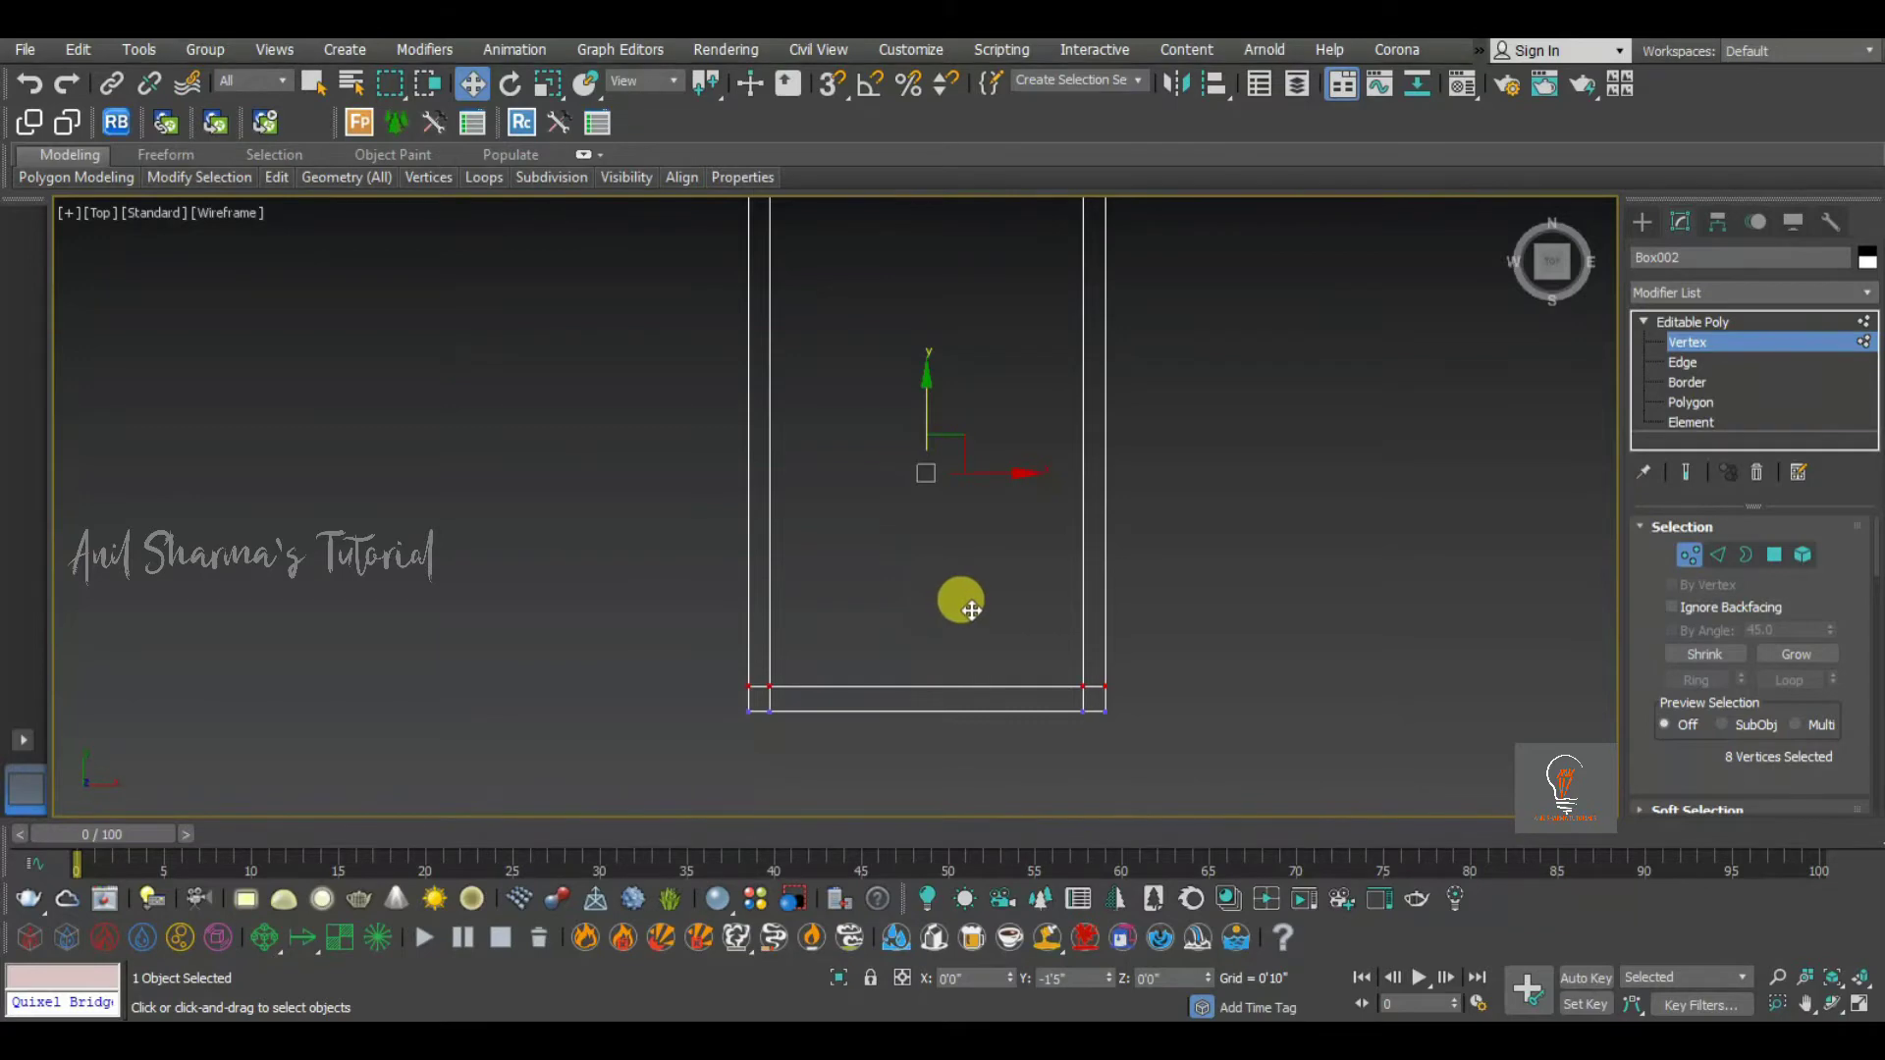
Switch to polygon editing in perspective, select a corner polygon of the tabletop and turn on shaded display
{"action": "key", "text": "p"}
{"action": "middle_click_drag", "start_coordinate": [942, 731], "coordinate": [1048, 465], "text": "alt"}
{"action": "middle_click_drag", "start_coordinate": [599, 712], "coordinate": [1084, 564]}
{"action": "scroll", "coordinate": [1096, 508], "scroll_direction": "down", "scroll_amount": 2}
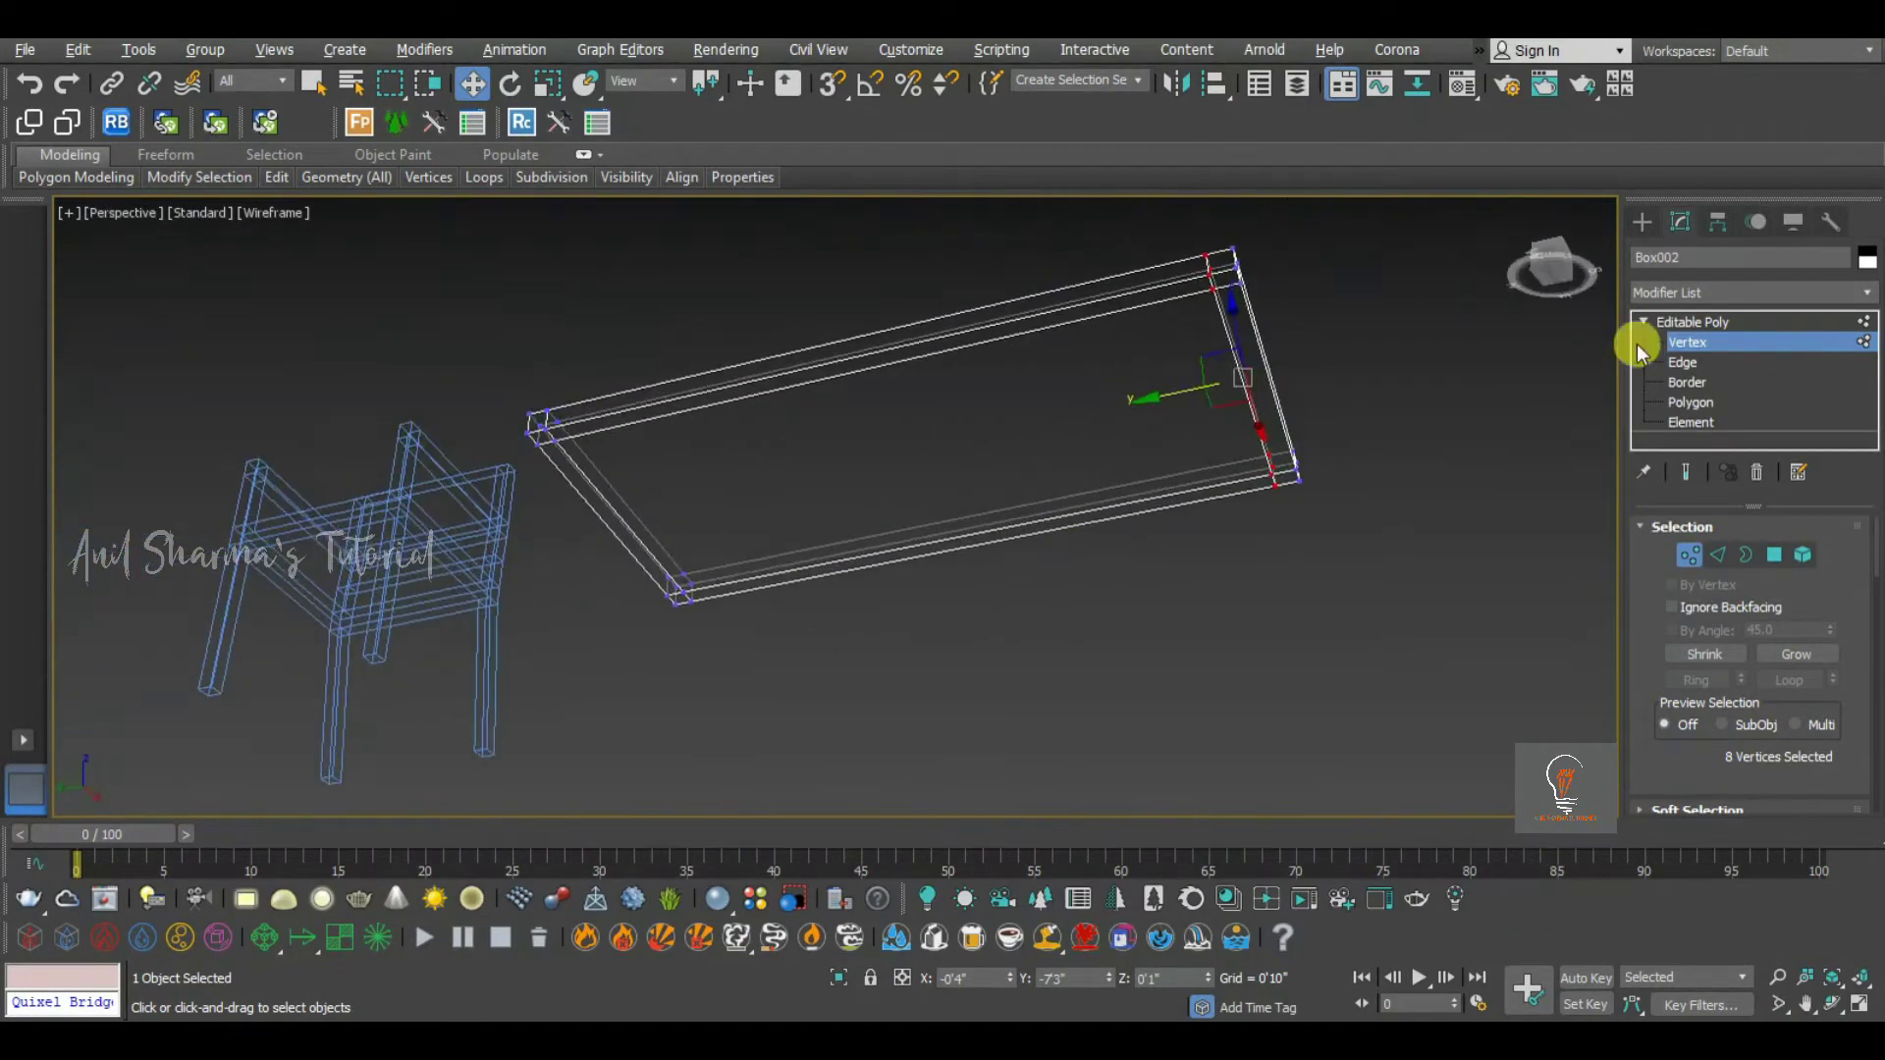
{"action": "left_click", "coordinate": [1691, 403]}
{"action": "left_click", "coordinate": [538, 431]}
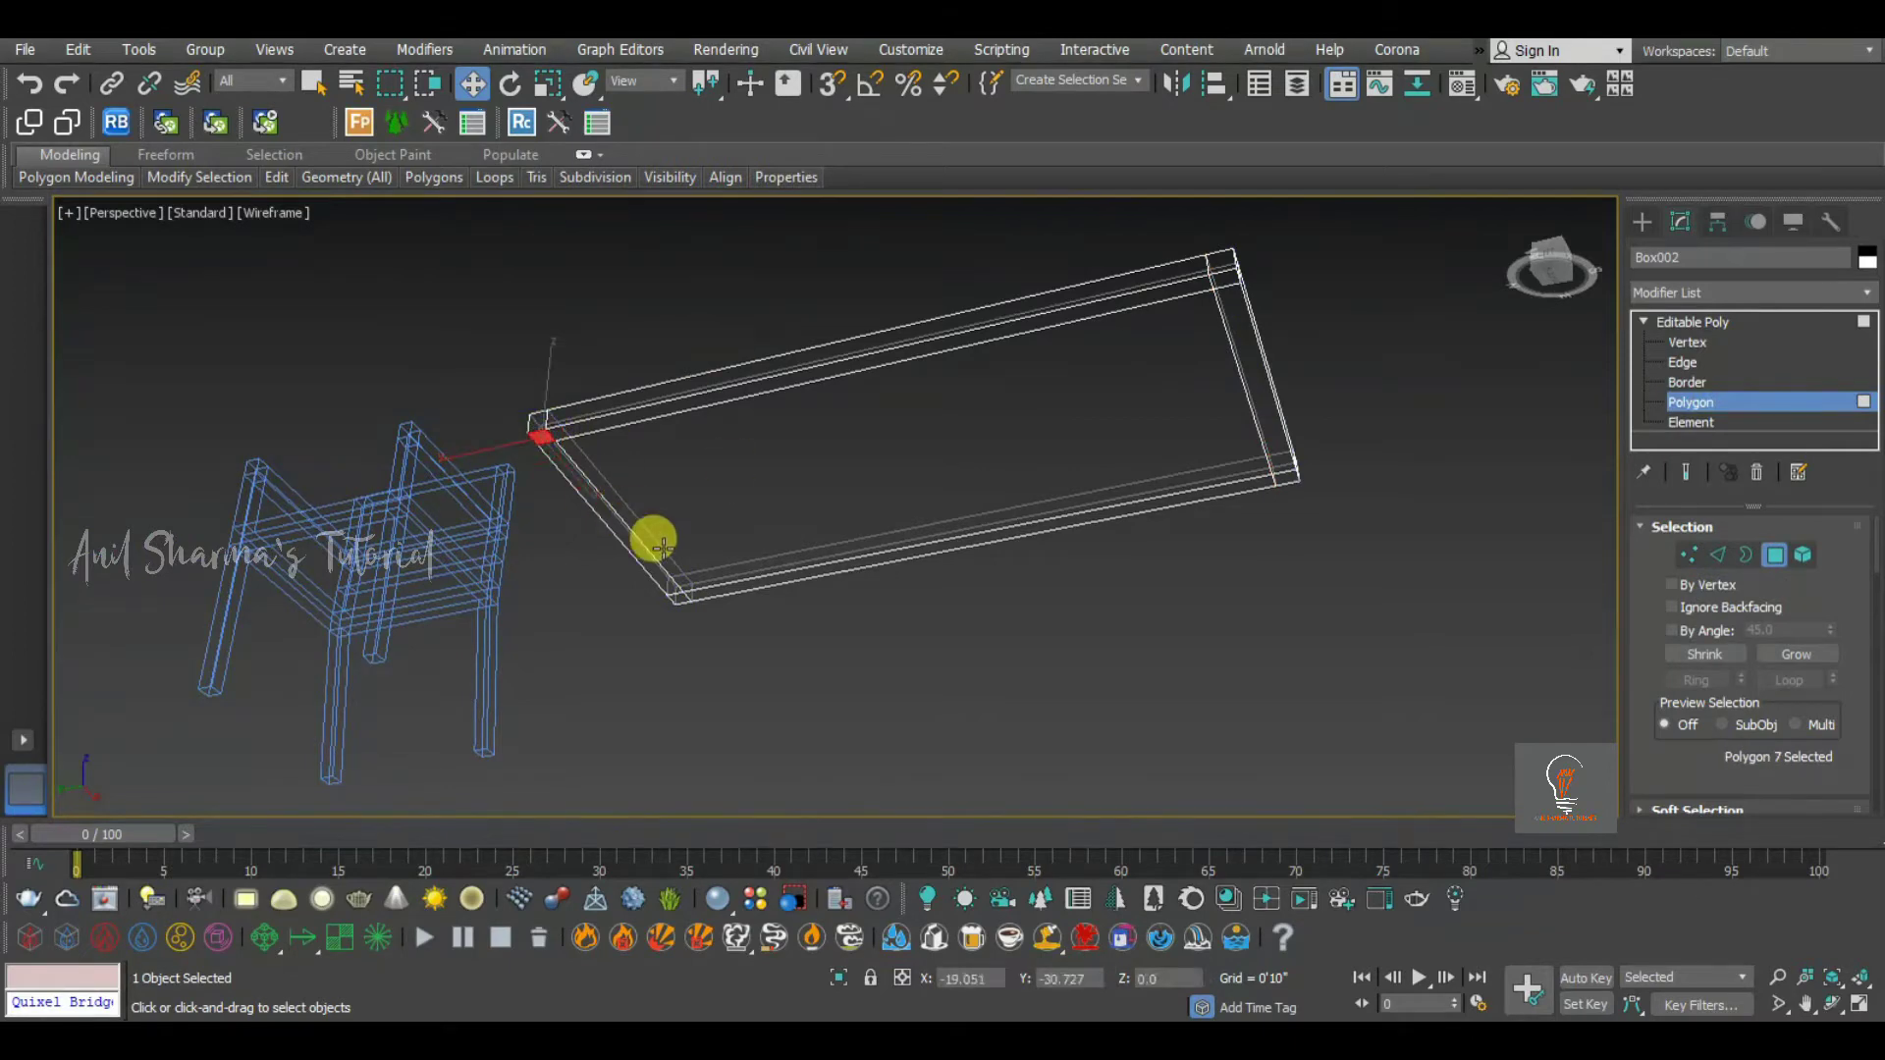
{"action": "key", "text": "q"}
{"action": "key", "text": "F3"}
{"action": "middle_click_drag", "start_coordinate": [650, 498], "coordinate": [608, 427], "text": "alt"}
{"action": "left_click", "coordinate": [611, 430]}
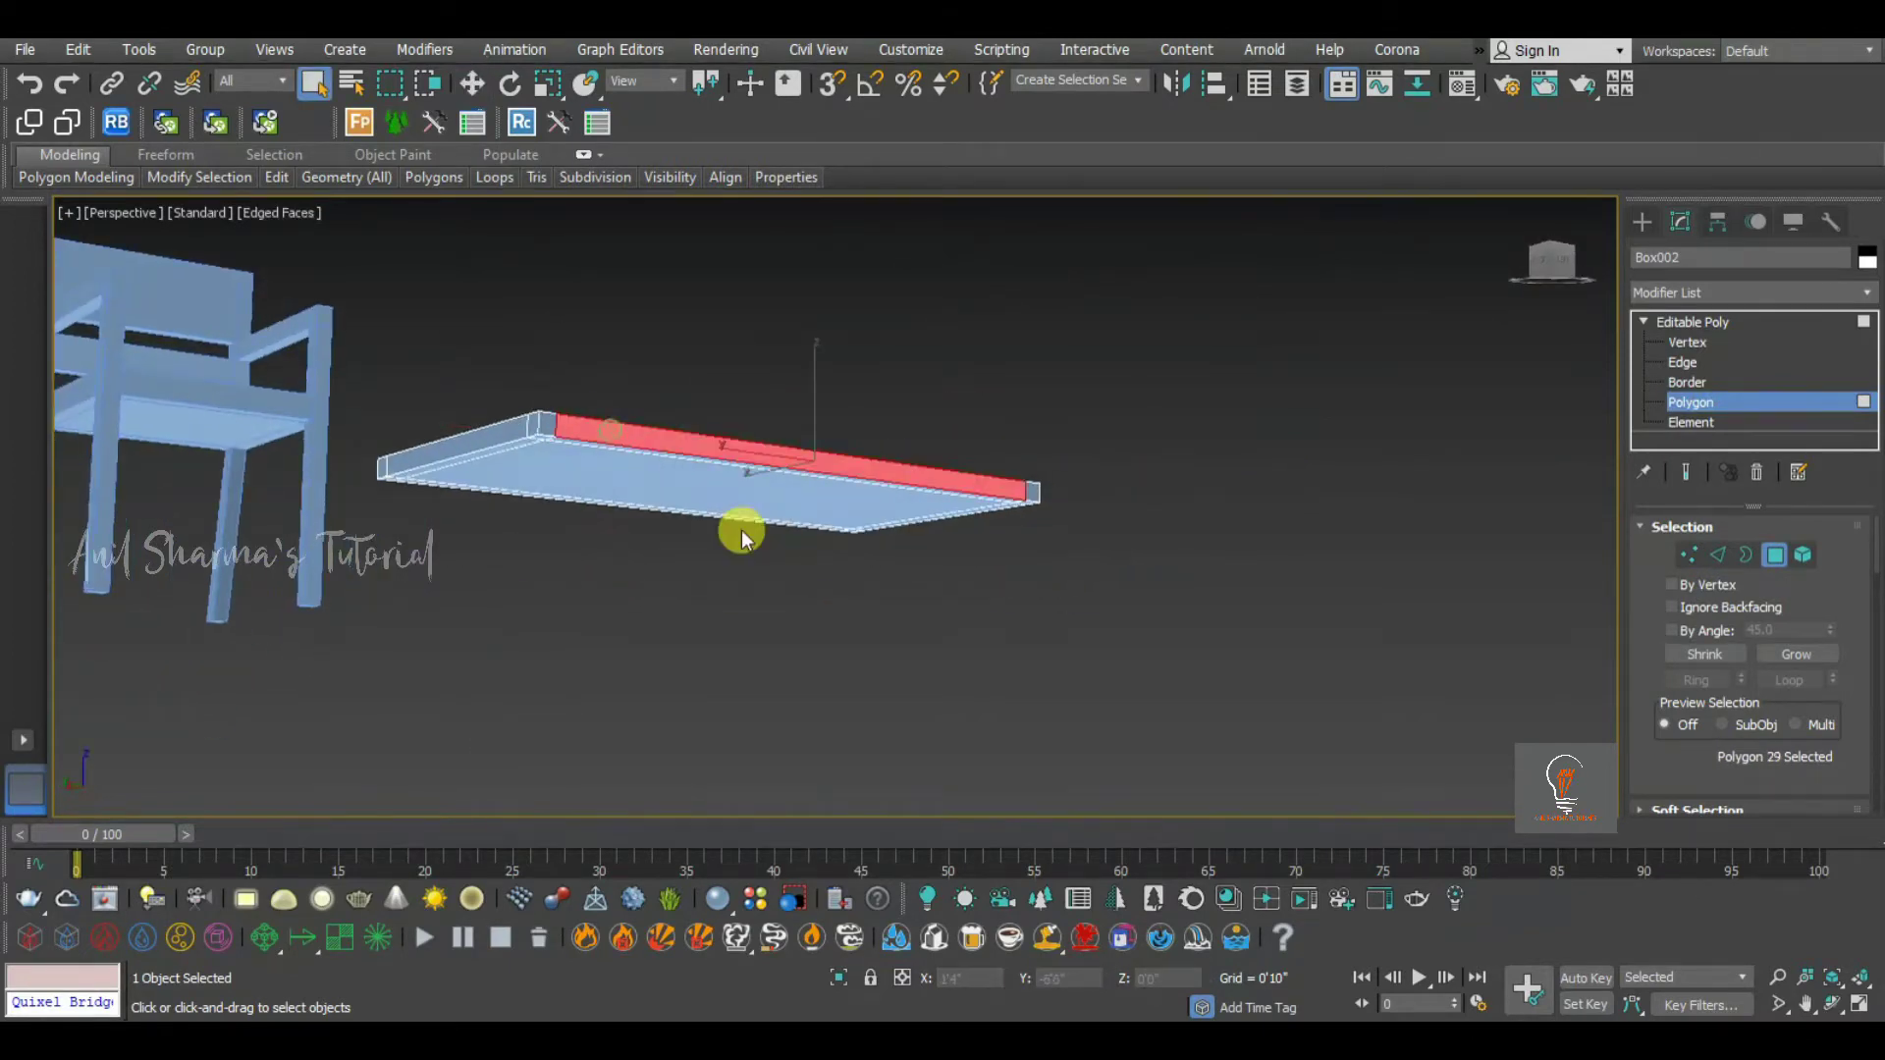
{"action": "left_click", "coordinate": [740, 530]}
{"action": "middle_click_drag", "start_coordinate": [950, 528], "coordinate": [852, 562], "text": "alt"}
{"action": "key", "text": "ctrl+z"}
Delete the middle polygon on one long side of the tabletop
{"action": "left_click", "coordinate": [1690, 377]}
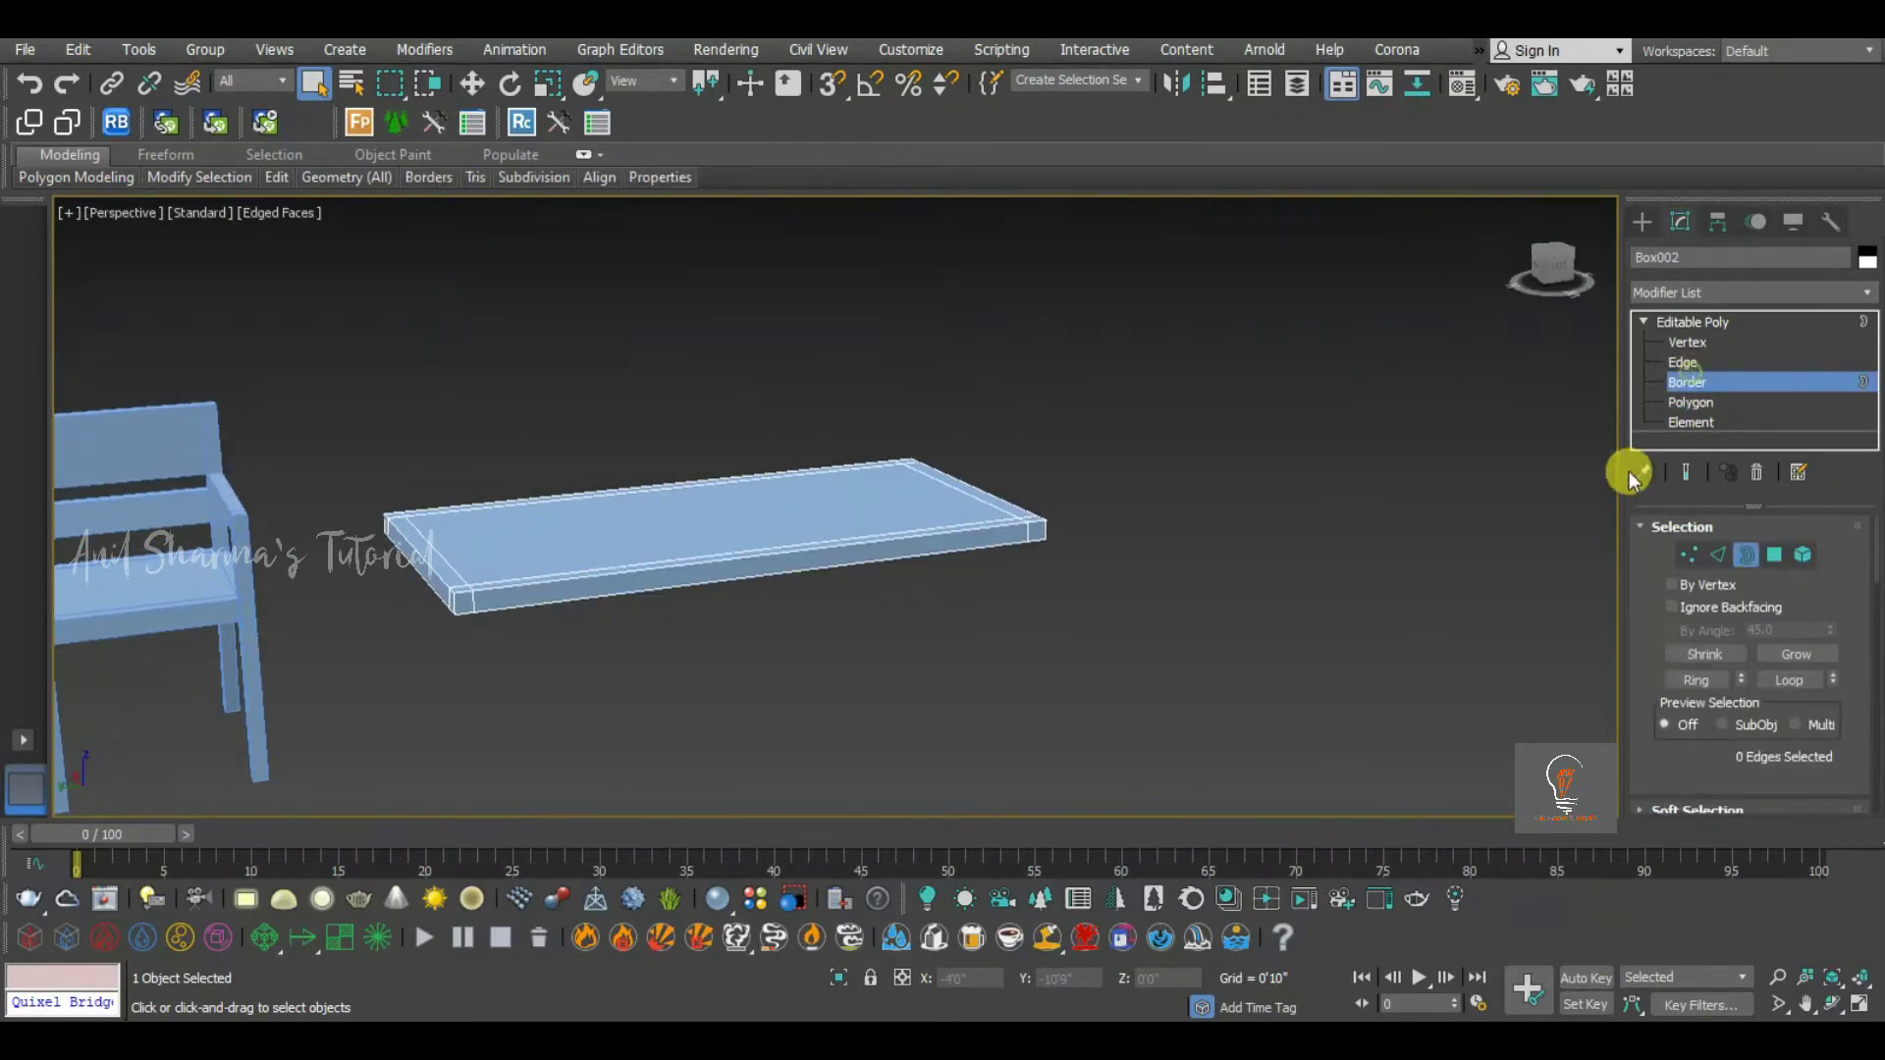
{"action": "left_click", "coordinate": [1702, 385]}
{"action": "left_click", "coordinate": [1678, 404]}
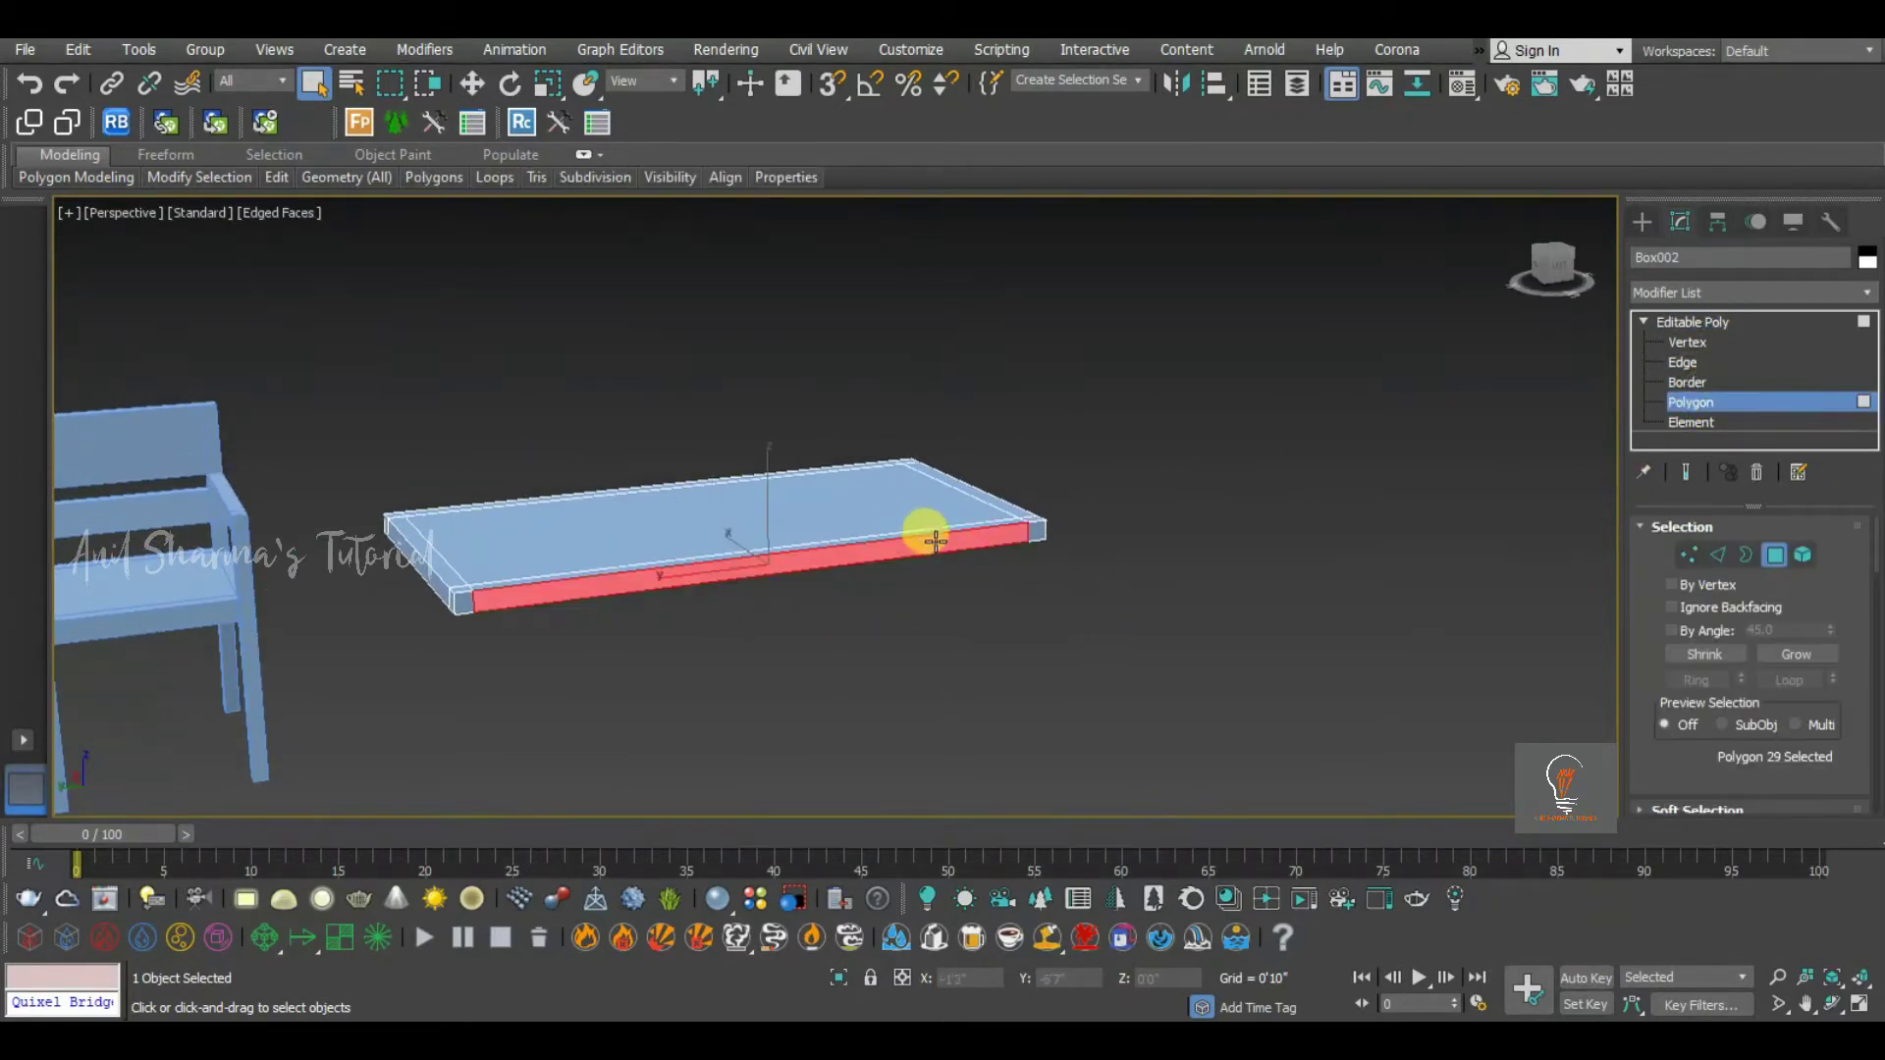
{"action": "key", "text": "Delete"}
Select the border of the opening on the tabletop's long side and cap it
{"action": "left_click", "coordinate": [1690, 383]}
{"action": "middle_click_drag", "start_coordinate": [1091, 601], "coordinate": [1033, 722], "text": "alt"}
{"action": "left_click_drag", "start_coordinate": [1085, 538], "coordinate": [966, 665]}
{"action": "middle_click_drag", "start_coordinate": [966, 666], "coordinate": [880, 563], "text": "alt"}
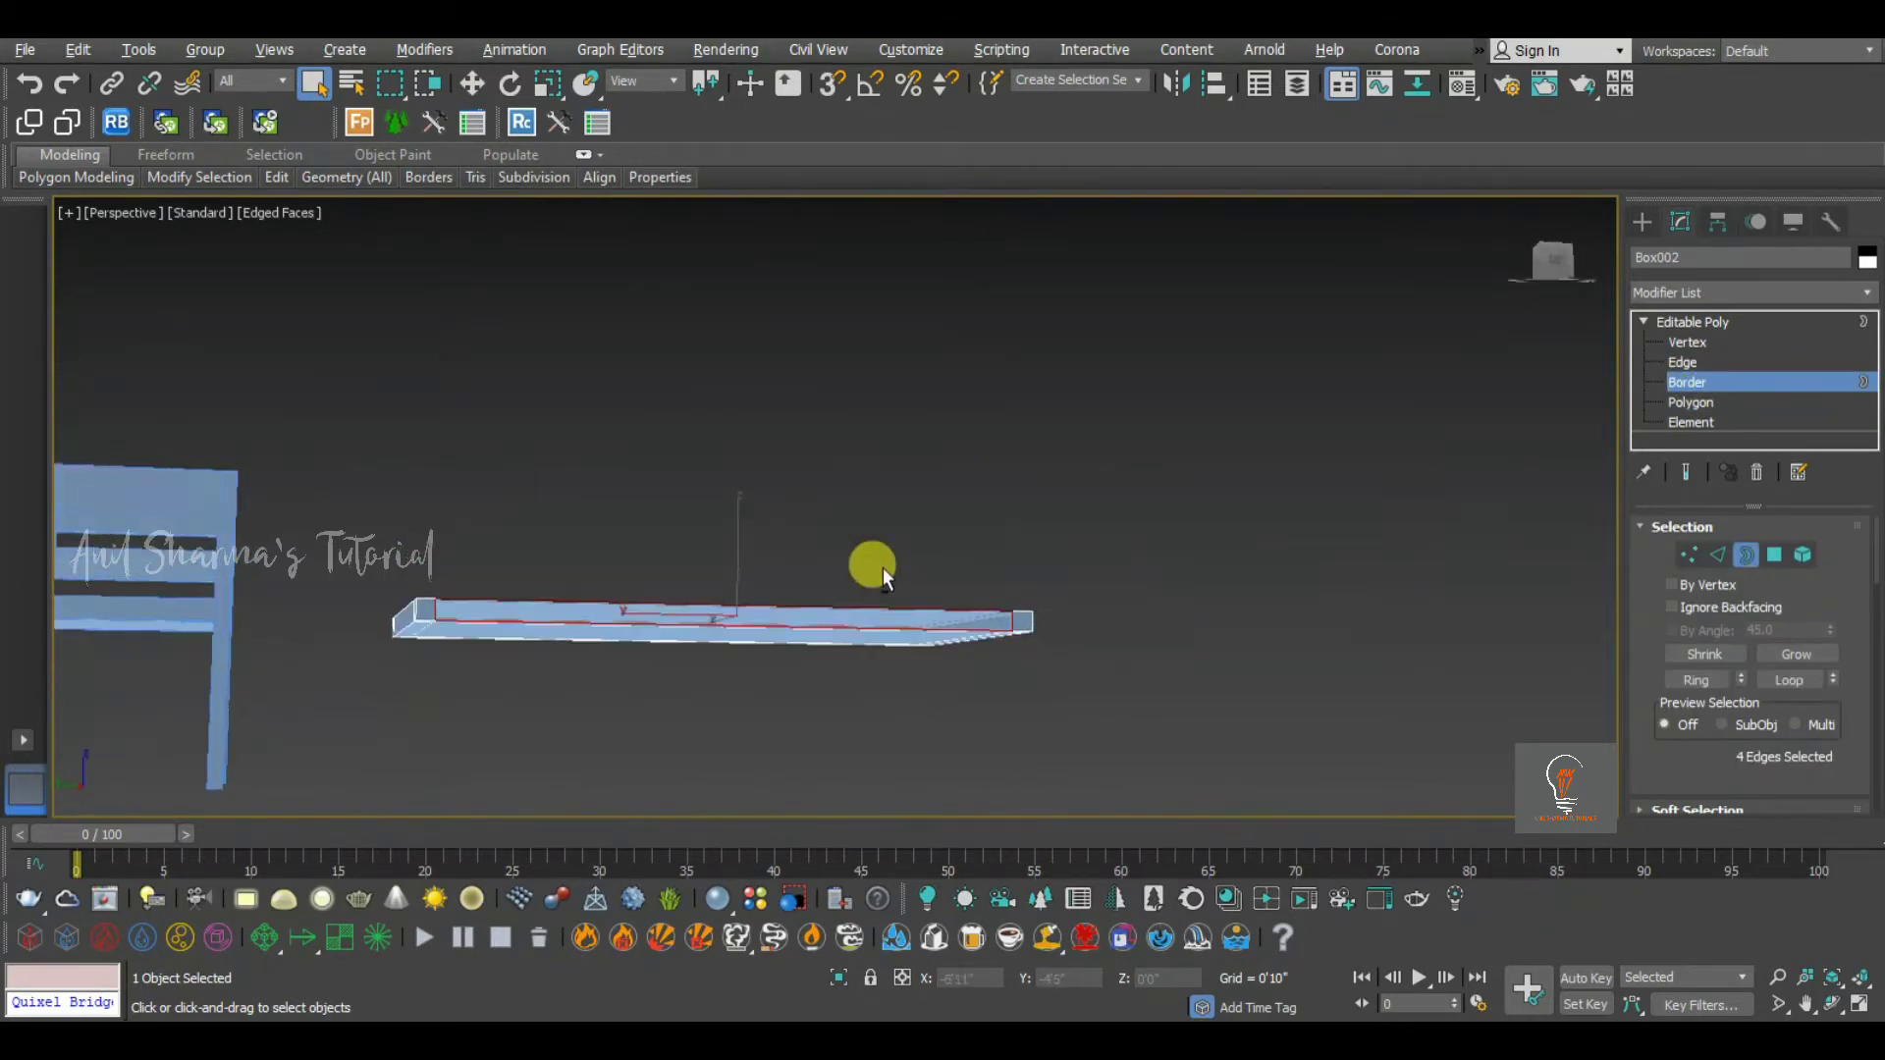
{"action": "right_click", "coordinate": [879, 562]}
{"action": "left_click", "coordinate": [848, 625]}
{"action": "middle_click_drag", "start_coordinate": [852, 627], "coordinate": [1129, 656], "text": "alt"}
{"action": "scroll", "coordinate": [1129, 657], "scroll_direction": "up", "scroll_amount": 5}
{"action": "scroll", "coordinate": [759, 506], "scroll_direction": "down", "scroll_amount": 3}
{"action": "middle_click_drag", "start_coordinate": [759, 507], "coordinate": [957, 417], "text": "alt"}
{"action": "left_click", "coordinate": [1004, 540]}
{"action": "scroll", "coordinate": [1001, 542], "scroll_direction": "down", "scroll_amount": 5}
Extrude the four corner polygons on the tabletop's underside by 1'10" to form the legs
{"action": "left_click", "coordinate": [1685, 404]}
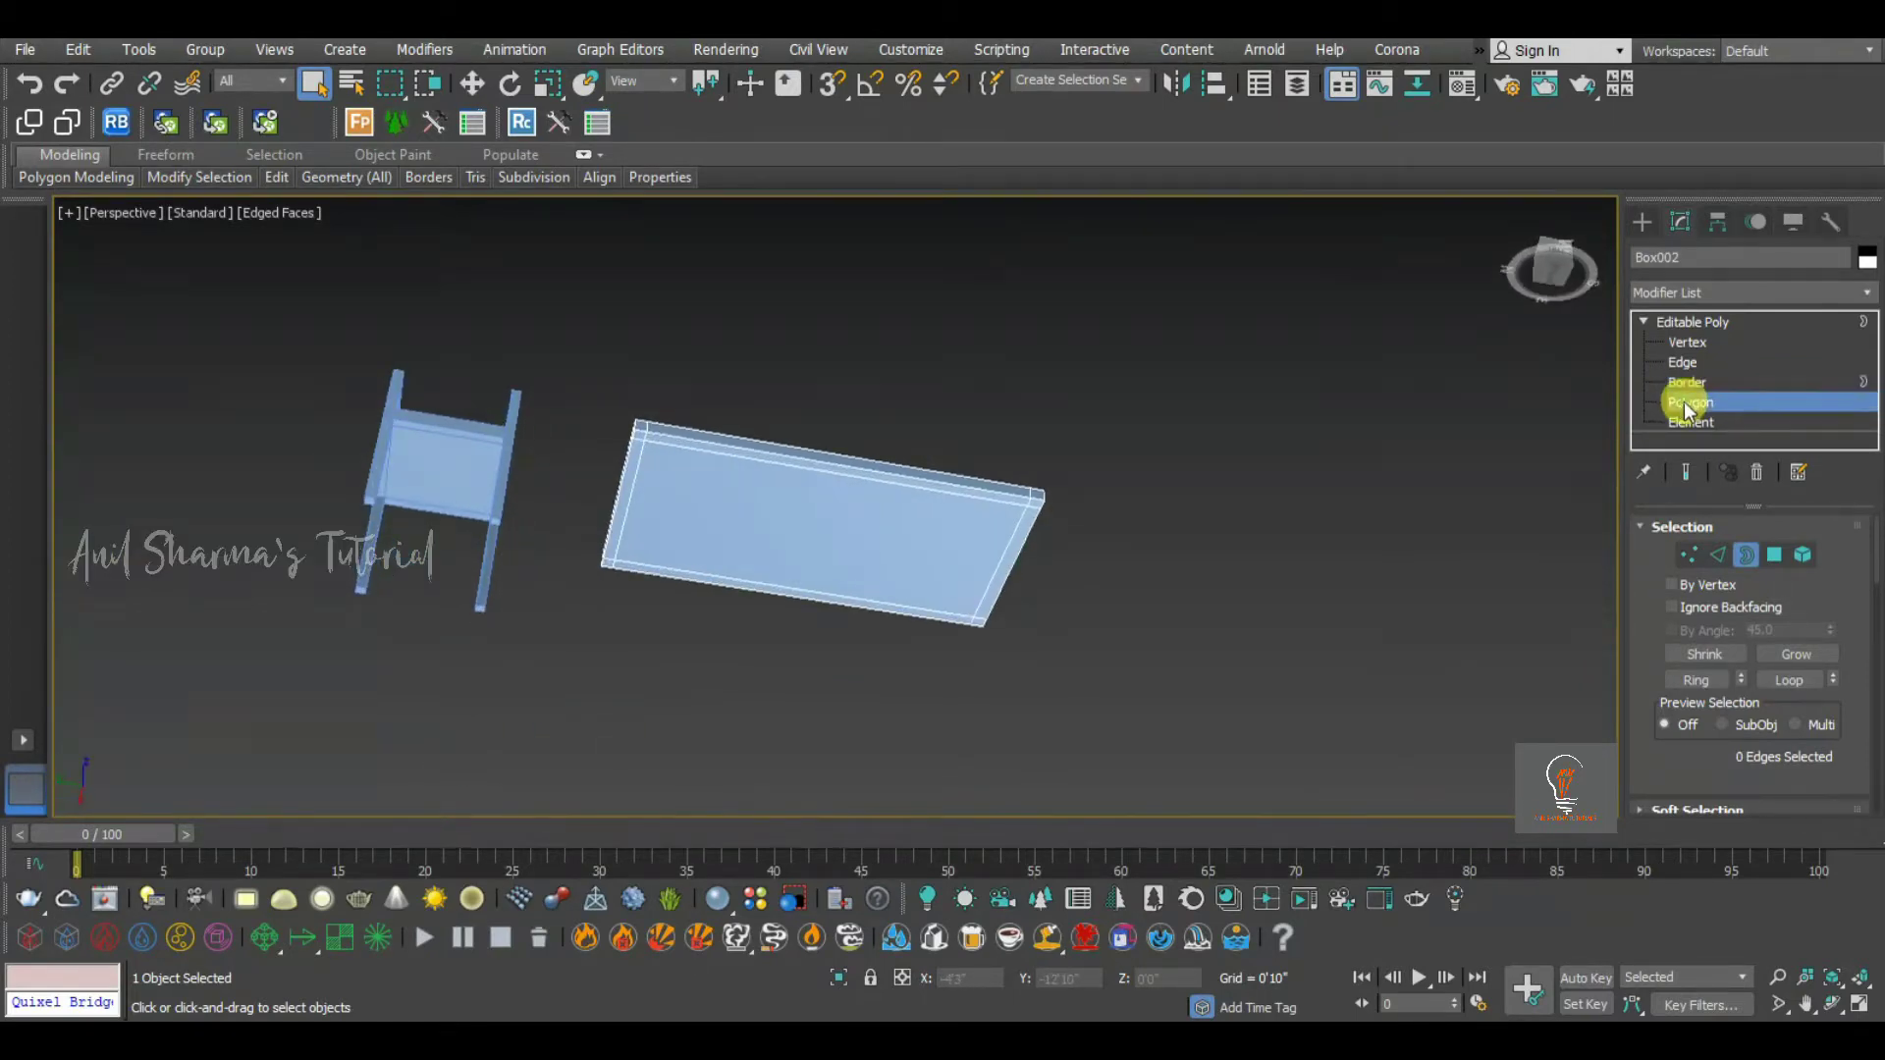
{"action": "scroll", "coordinate": [642, 441], "scroll_direction": "up", "scroll_amount": 4}
{"action": "left_click", "coordinate": [638, 420]}
{"action": "middle_click_drag", "start_coordinate": [777, 548], "coordinate": [620, 389]}
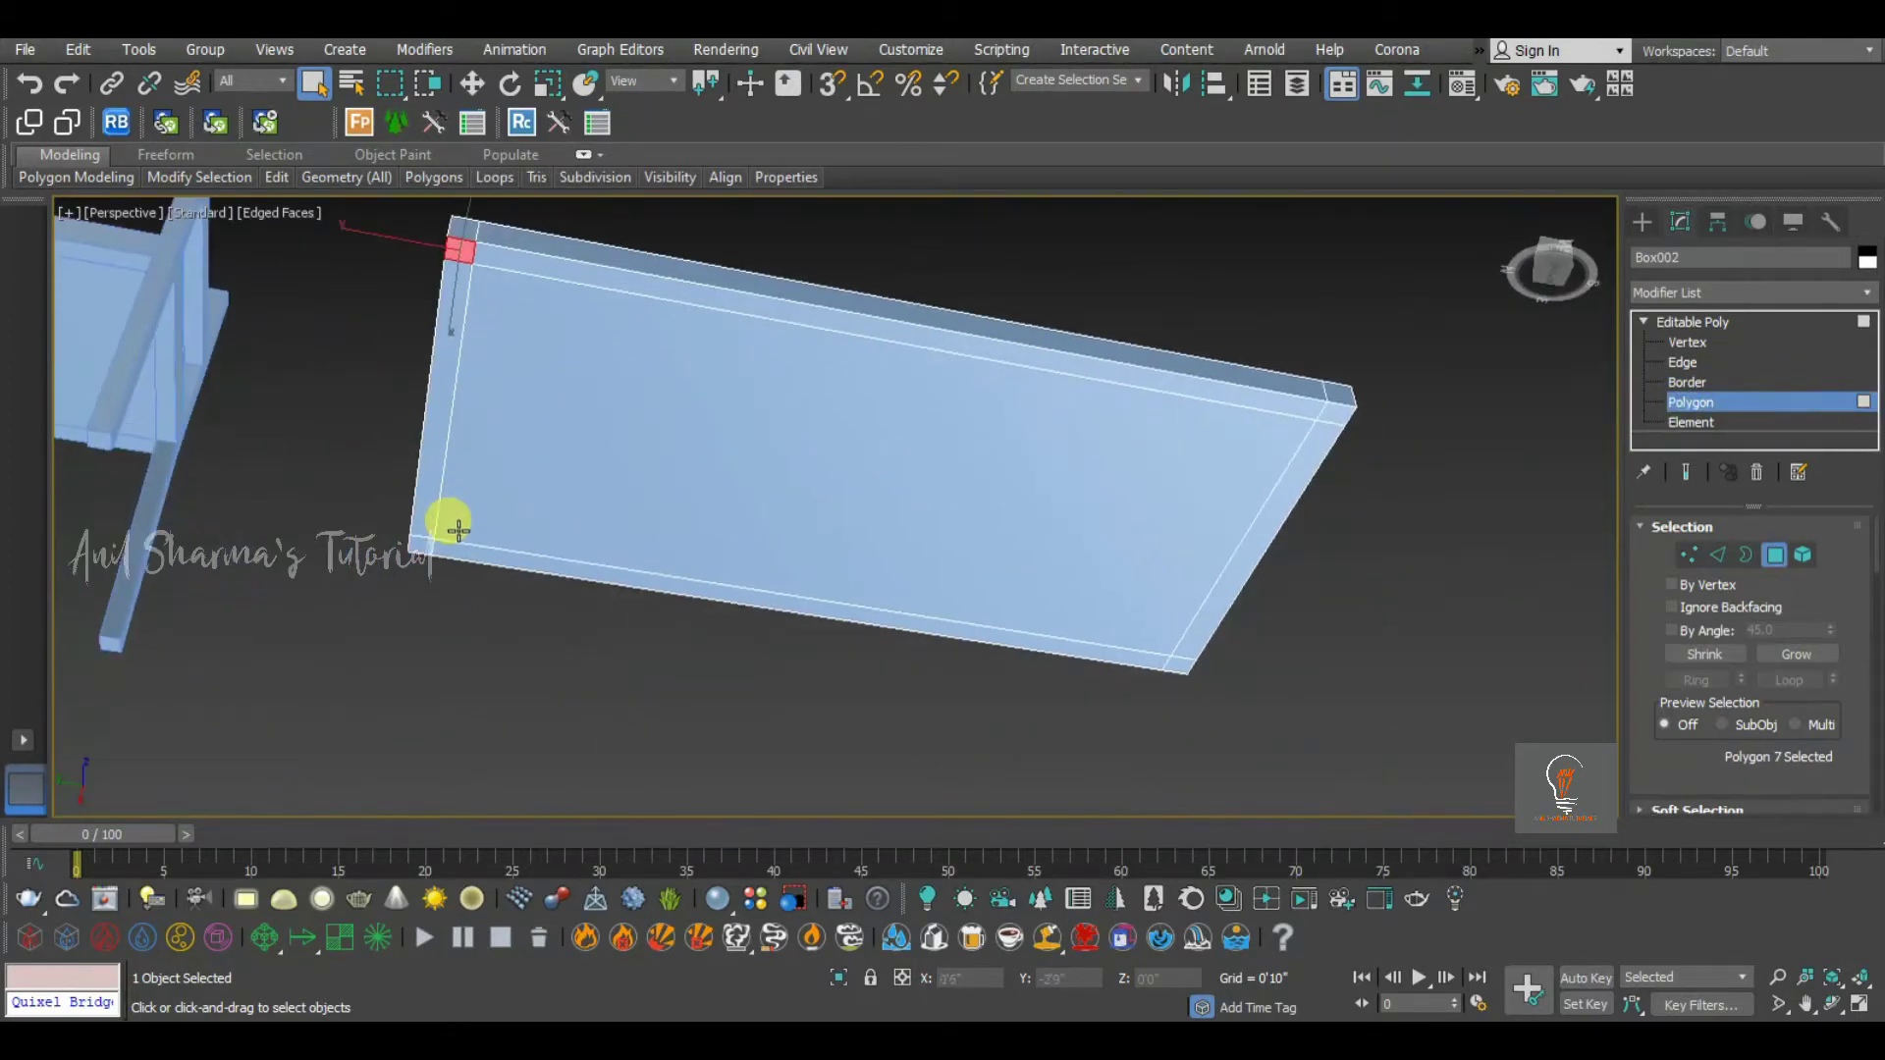
{"action": "left_click", "coordinate": [1337, 414], "text": "ctrl"}
{"action": "middle_click_drag", "start_coordinate": [1088, 485], "coordinate": [1104, 594], "text": "alt"}
{"action": "left_click_drag", "start_coordinate": [1640, 748], "coordinate": [1637, 486]}
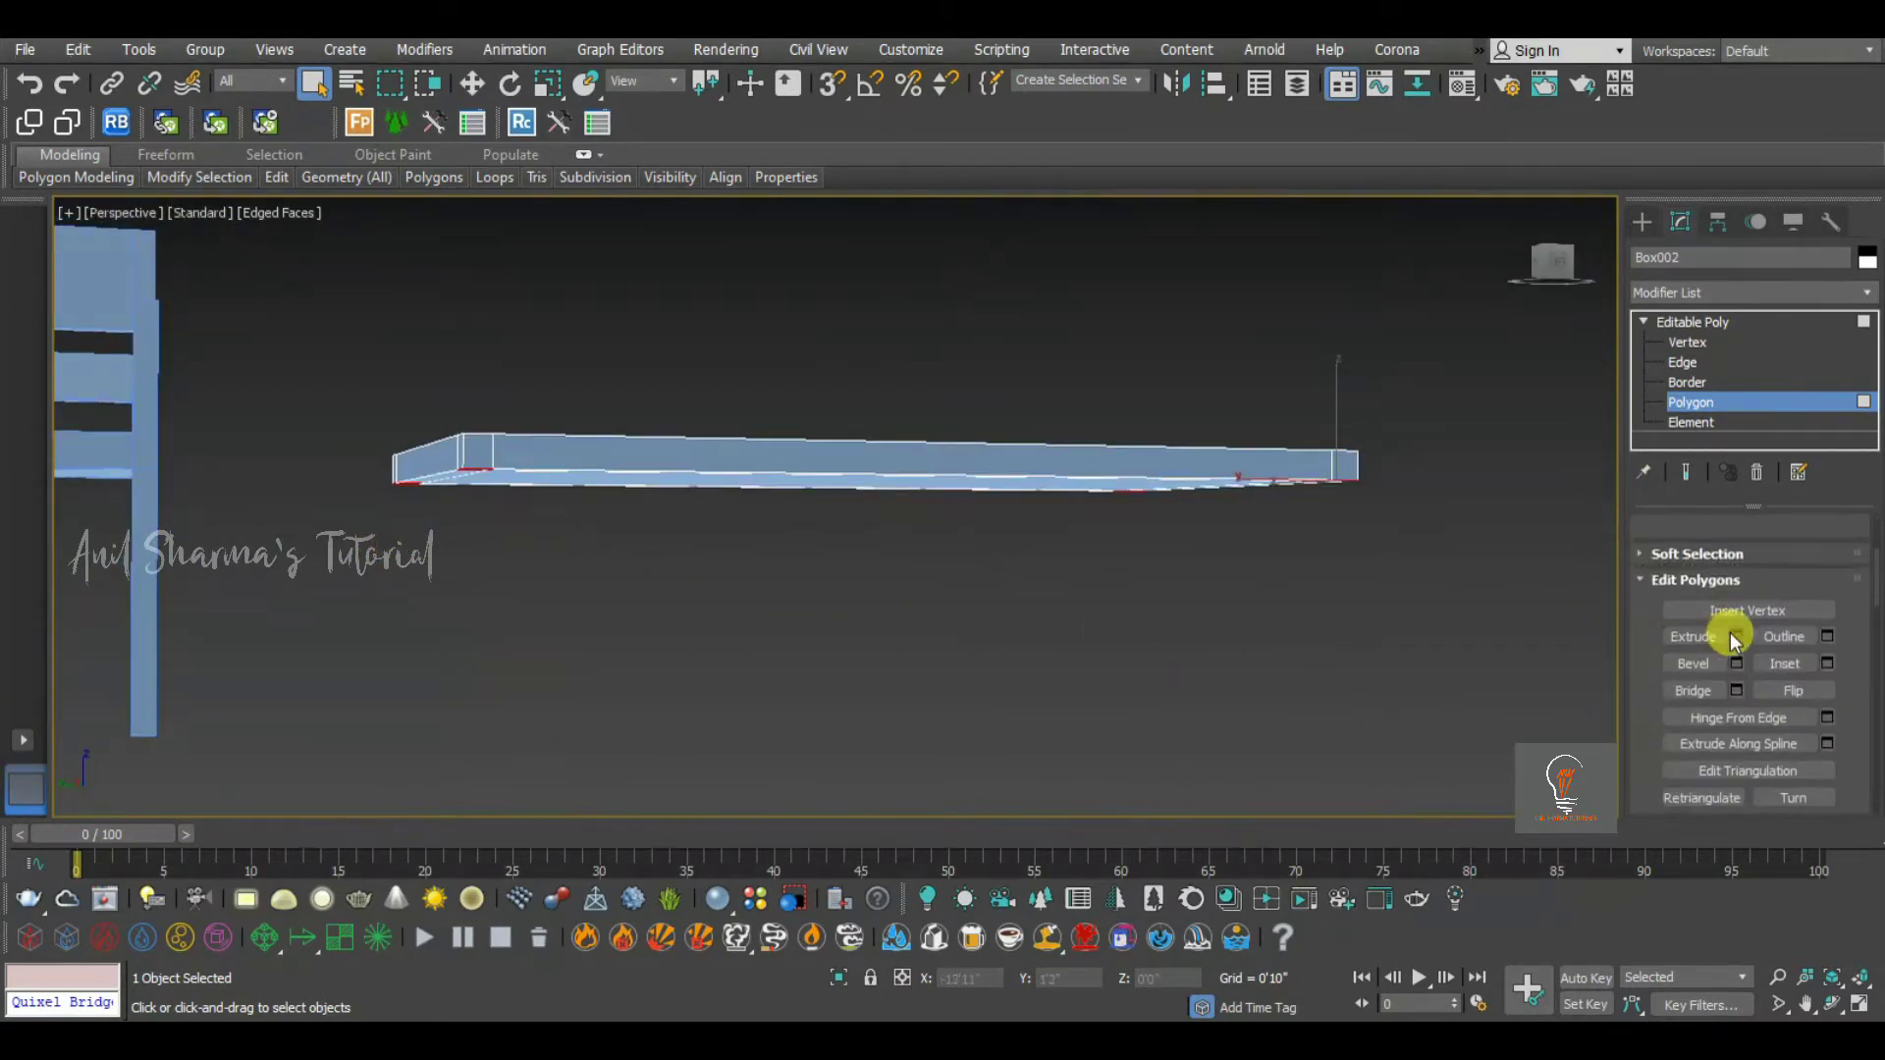
{"action": "left_click", "coordinate": [1736, 635]}
{"action": "middle_click_drag", "start_coordinate": [1039, 617], "coordinate": [1011, 568], "text": "alt"}
{"action": "left_click_drag", "start_coordinate": [917, 555], "coordinate": [821, 551]}
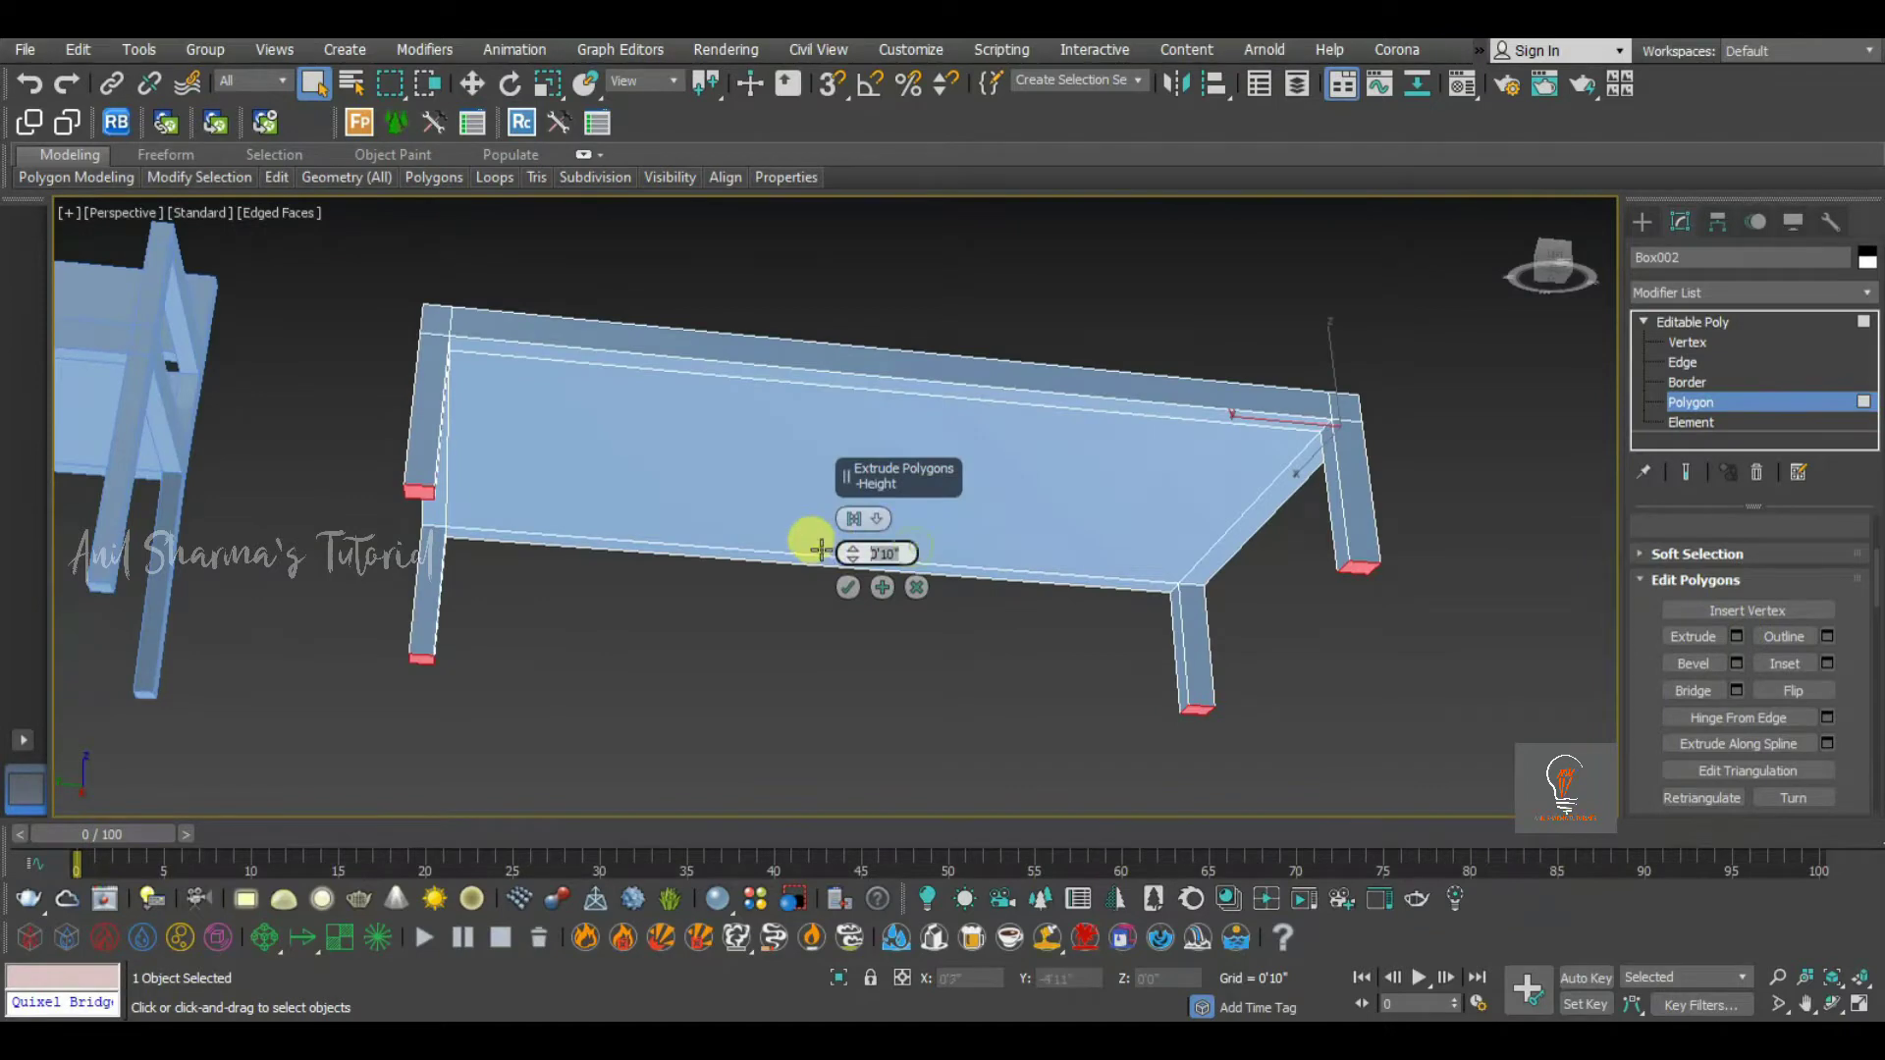
{"action": "type", "text": "1'6"}
{"action": "key", "text": "Return"}
{"action": "middle_click_drag", "start_coordinate": [420, 363], "coordinate": [425, 404], "text": "alt"}
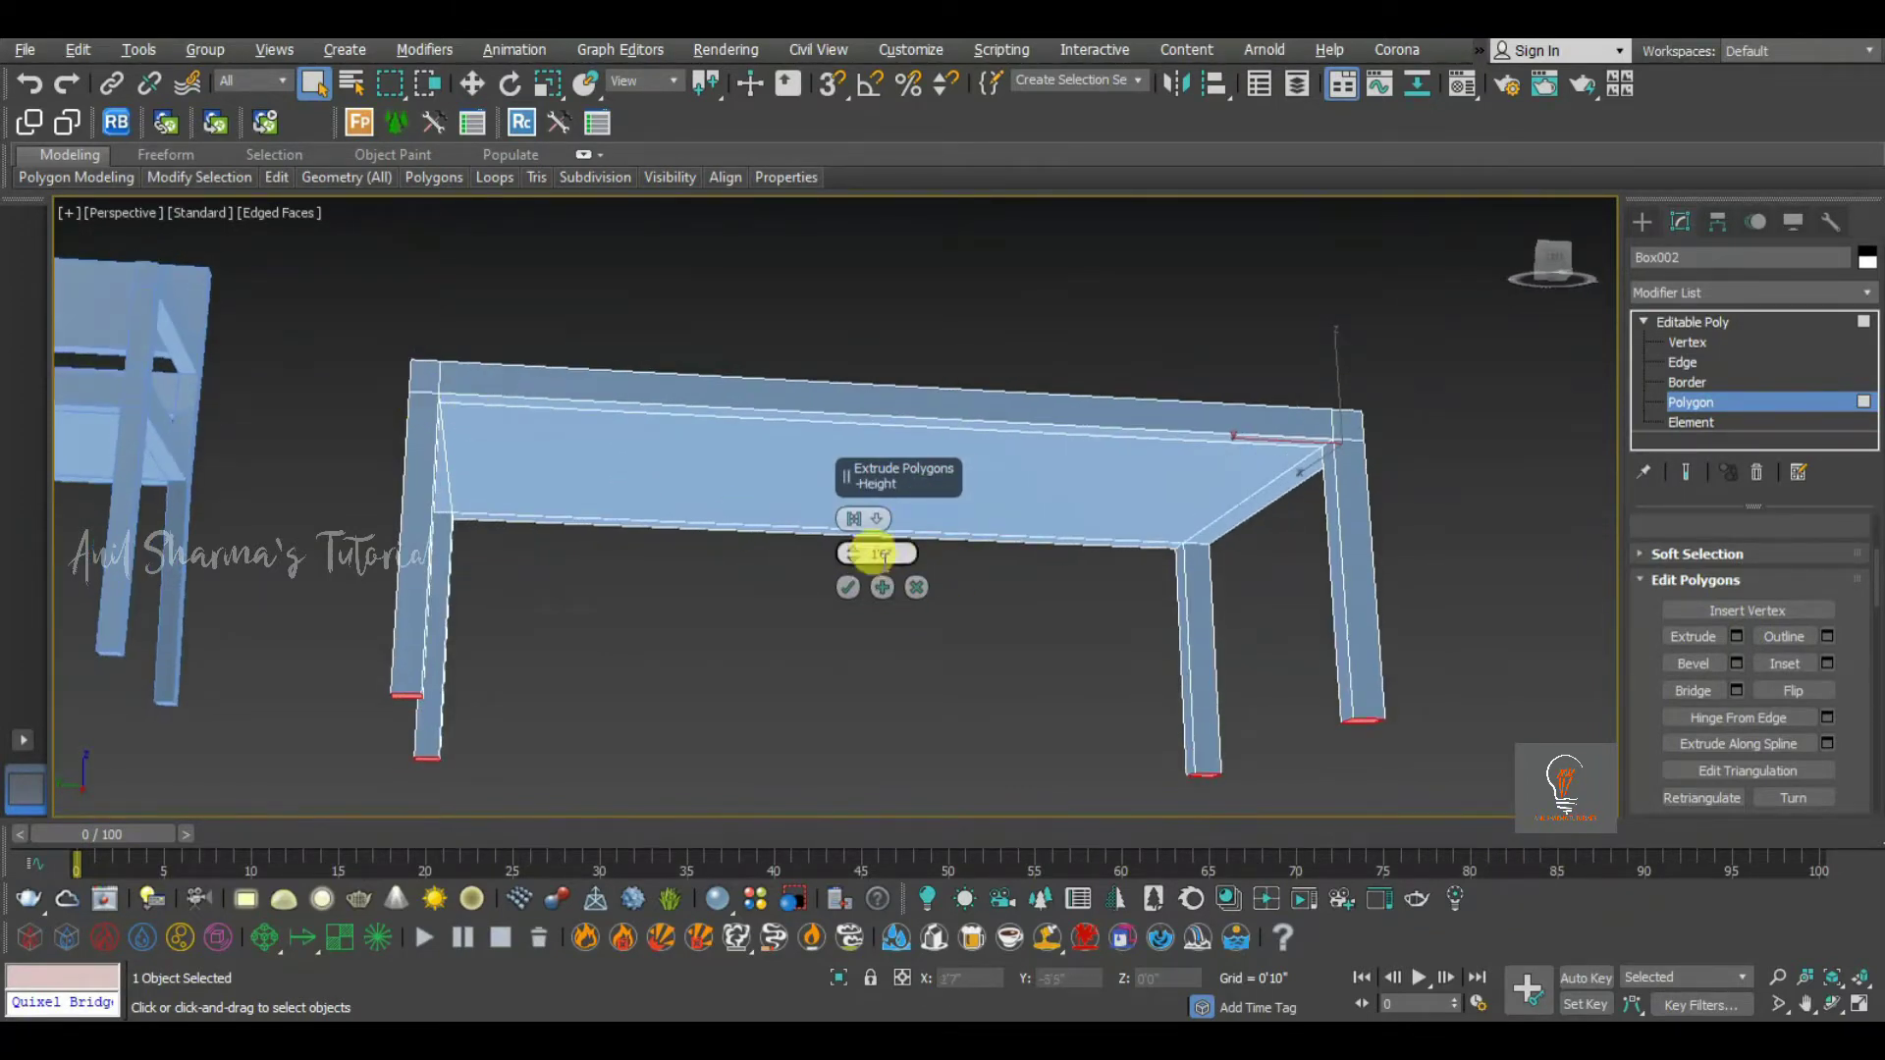
{"action": "type", "text": "1'10"}
{"action": "key", "text": "Return"}
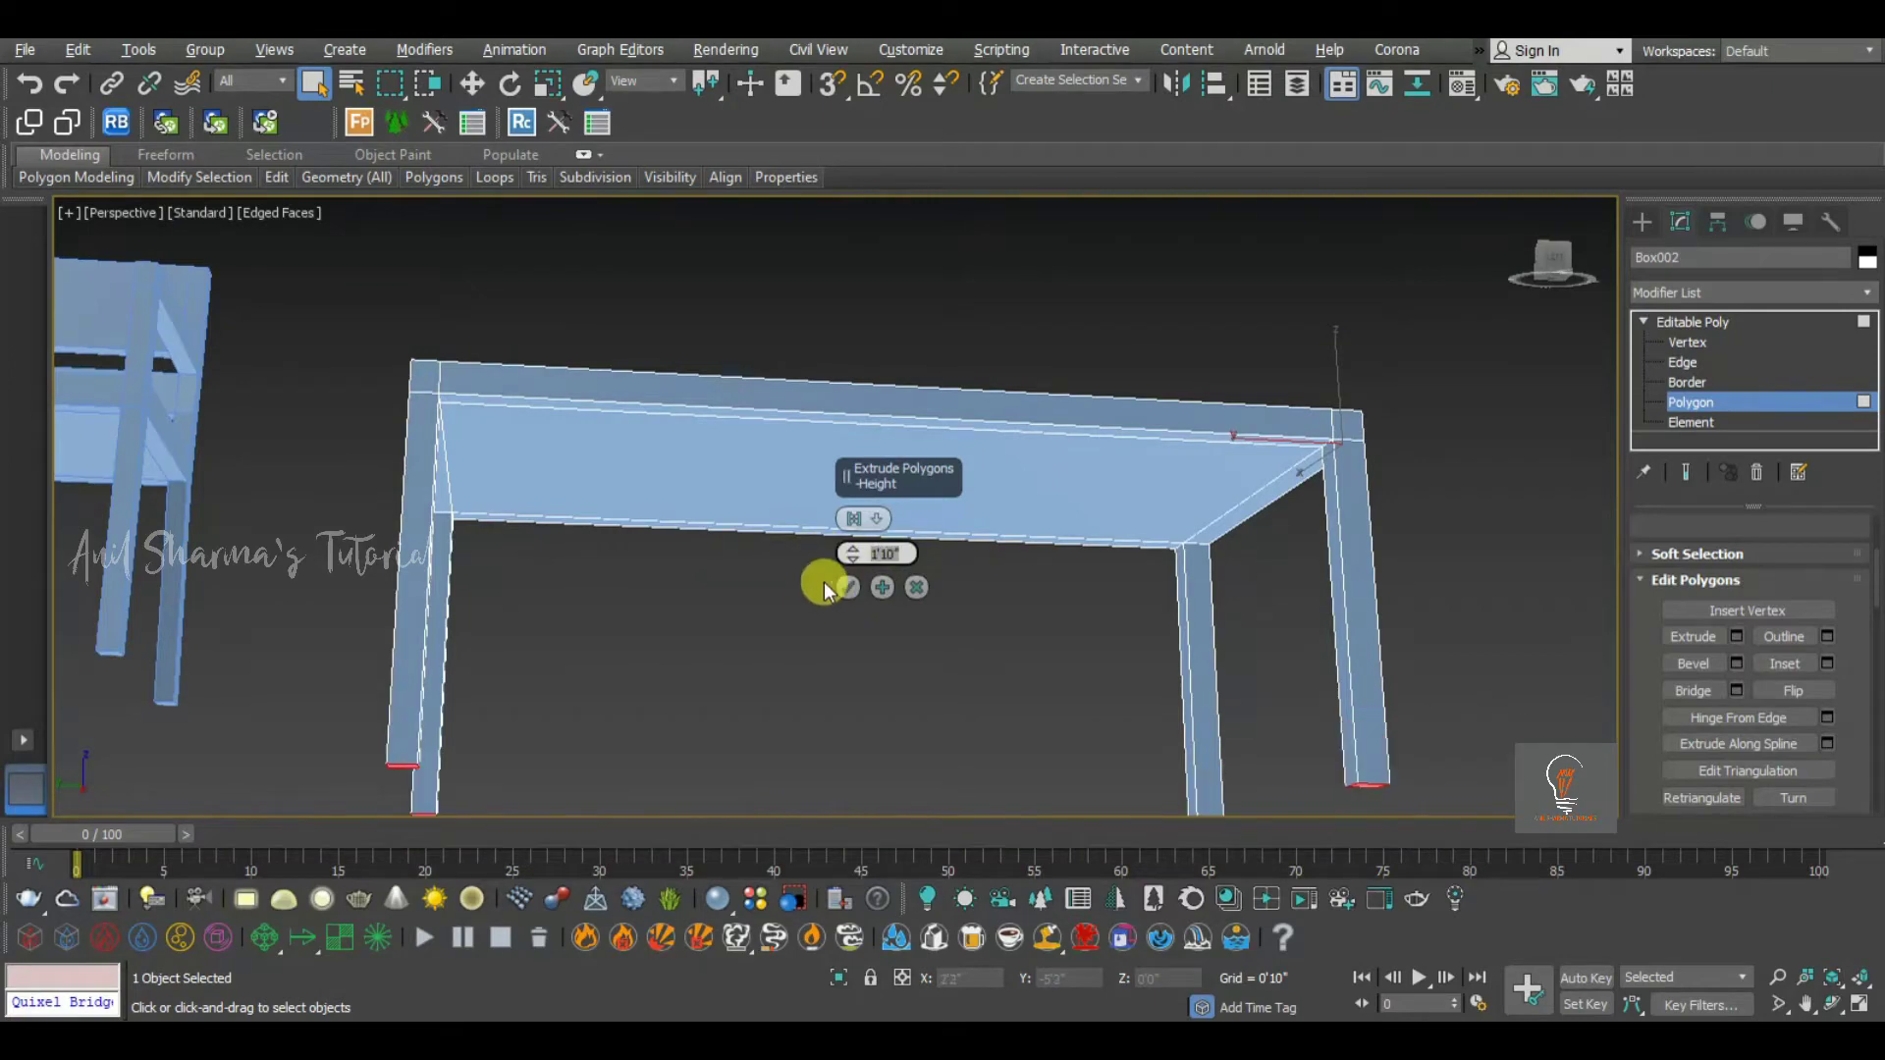
{"action": "left_click", "coordinate": [847, 588]}
Extrude the middle and both corner side polygons along the tabletop's −X long side outward by 1"
{"action": "scroll", "coordinate": [847, 589], "scroll_direction": "down", "scroll_amount": 6}
{"action": "scroll", "coordinate": [842, 589], "scroll_direction": "up", "scroll_amount": 3}
{"action": "middle_click_drag", "start_coordinate": [842, 589], "coordinate": [799, 656], "text": "alt"}
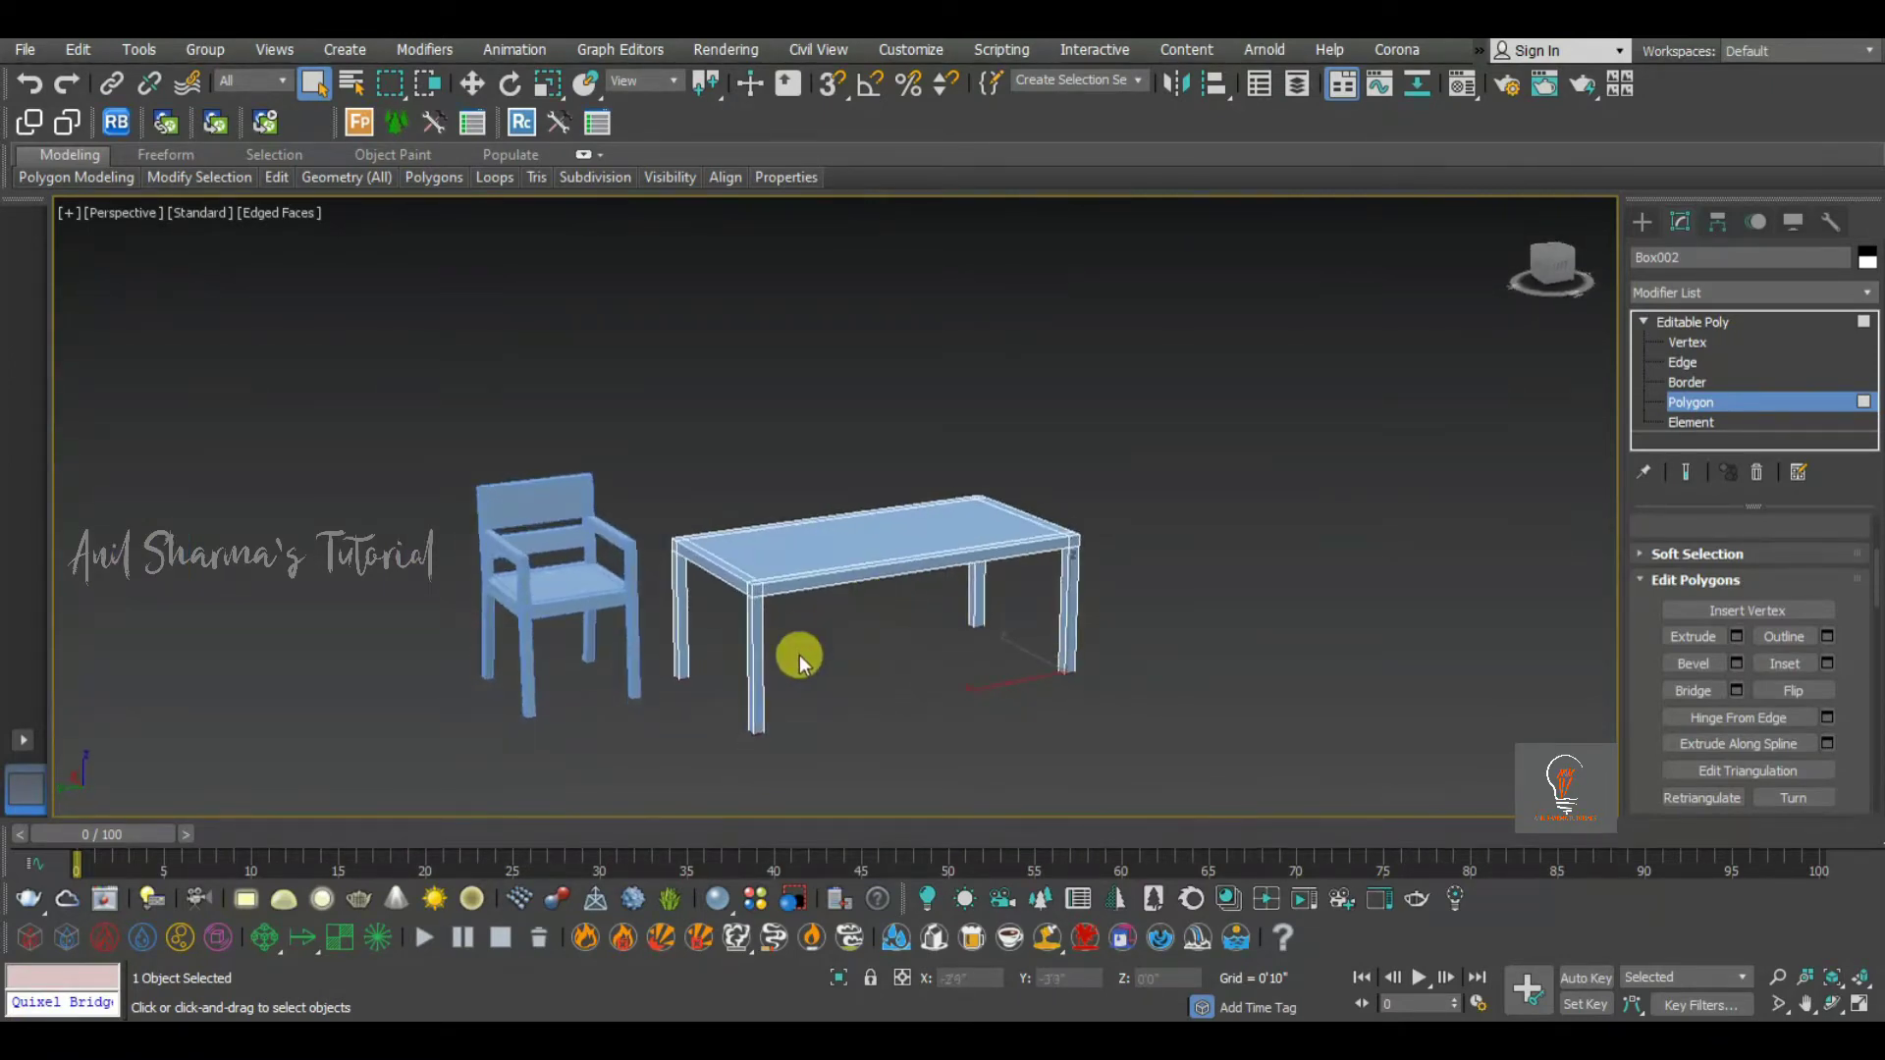
{"action": "mouse_move", "coordinate": [911, 629]}
{"action": "middle_mouse_down", "text": "alt"}
{"action": "mouse_move", "coordinate": [907, 577]}
{"action": "mouse_move", "coordinate": [924, 613]}
{"action": "middle_mouse_up", "text": "alt"}
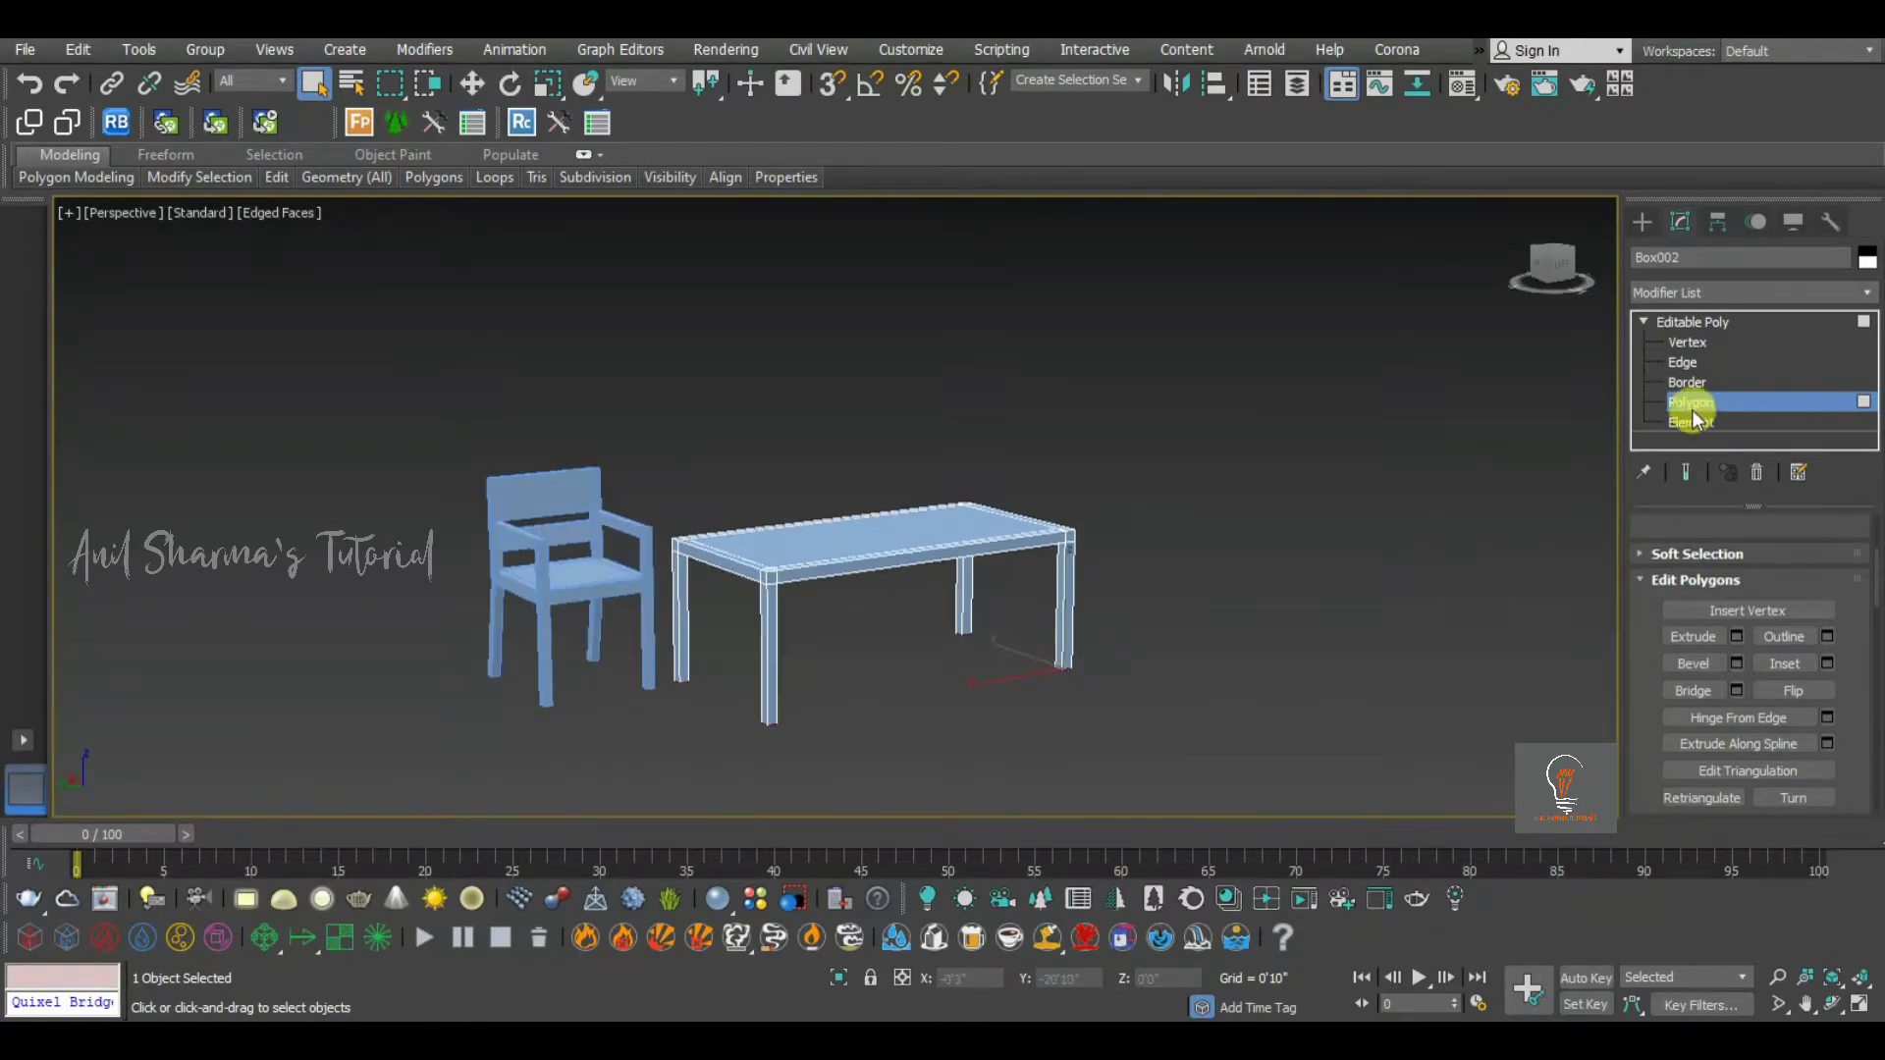
{"action": "scroll", "coordinate": [736, 651], "scroll_direction": "up", "scroll_amount": 3}
{"action": "left_click", "coordinate": [754, 594]}
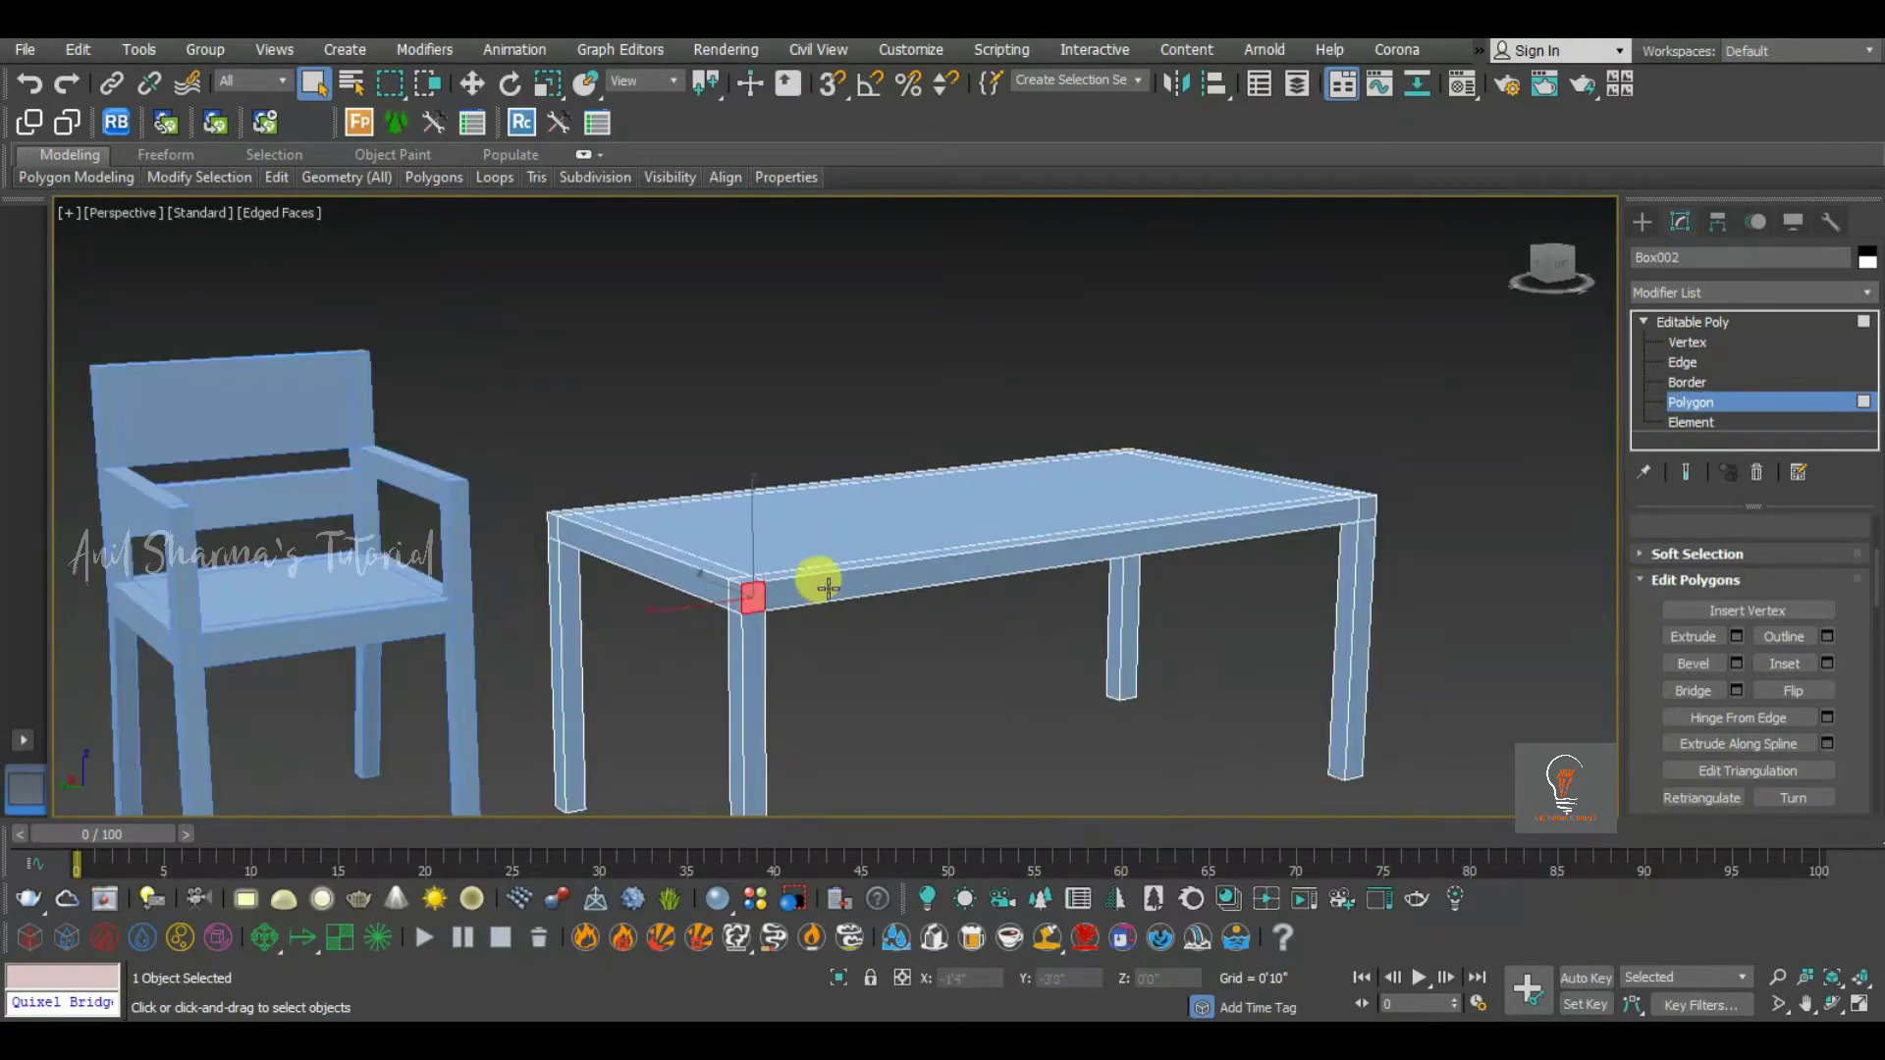
{"action": "left_click", "coordinate": [827, 588], "text": "ctrl"}
{"action": "middle_click_drag", "start_coordinate": [1235, 638], "coordinate": [1193, 637], "text": "alt"}
{"action": "left_click", "coordinate": [1573, 579], "text": "ctrl"}
{"action": "middle_click_drag", "start_coordinate": [1573, 580], "coordinate": [1334, 581], "text": "alt"}
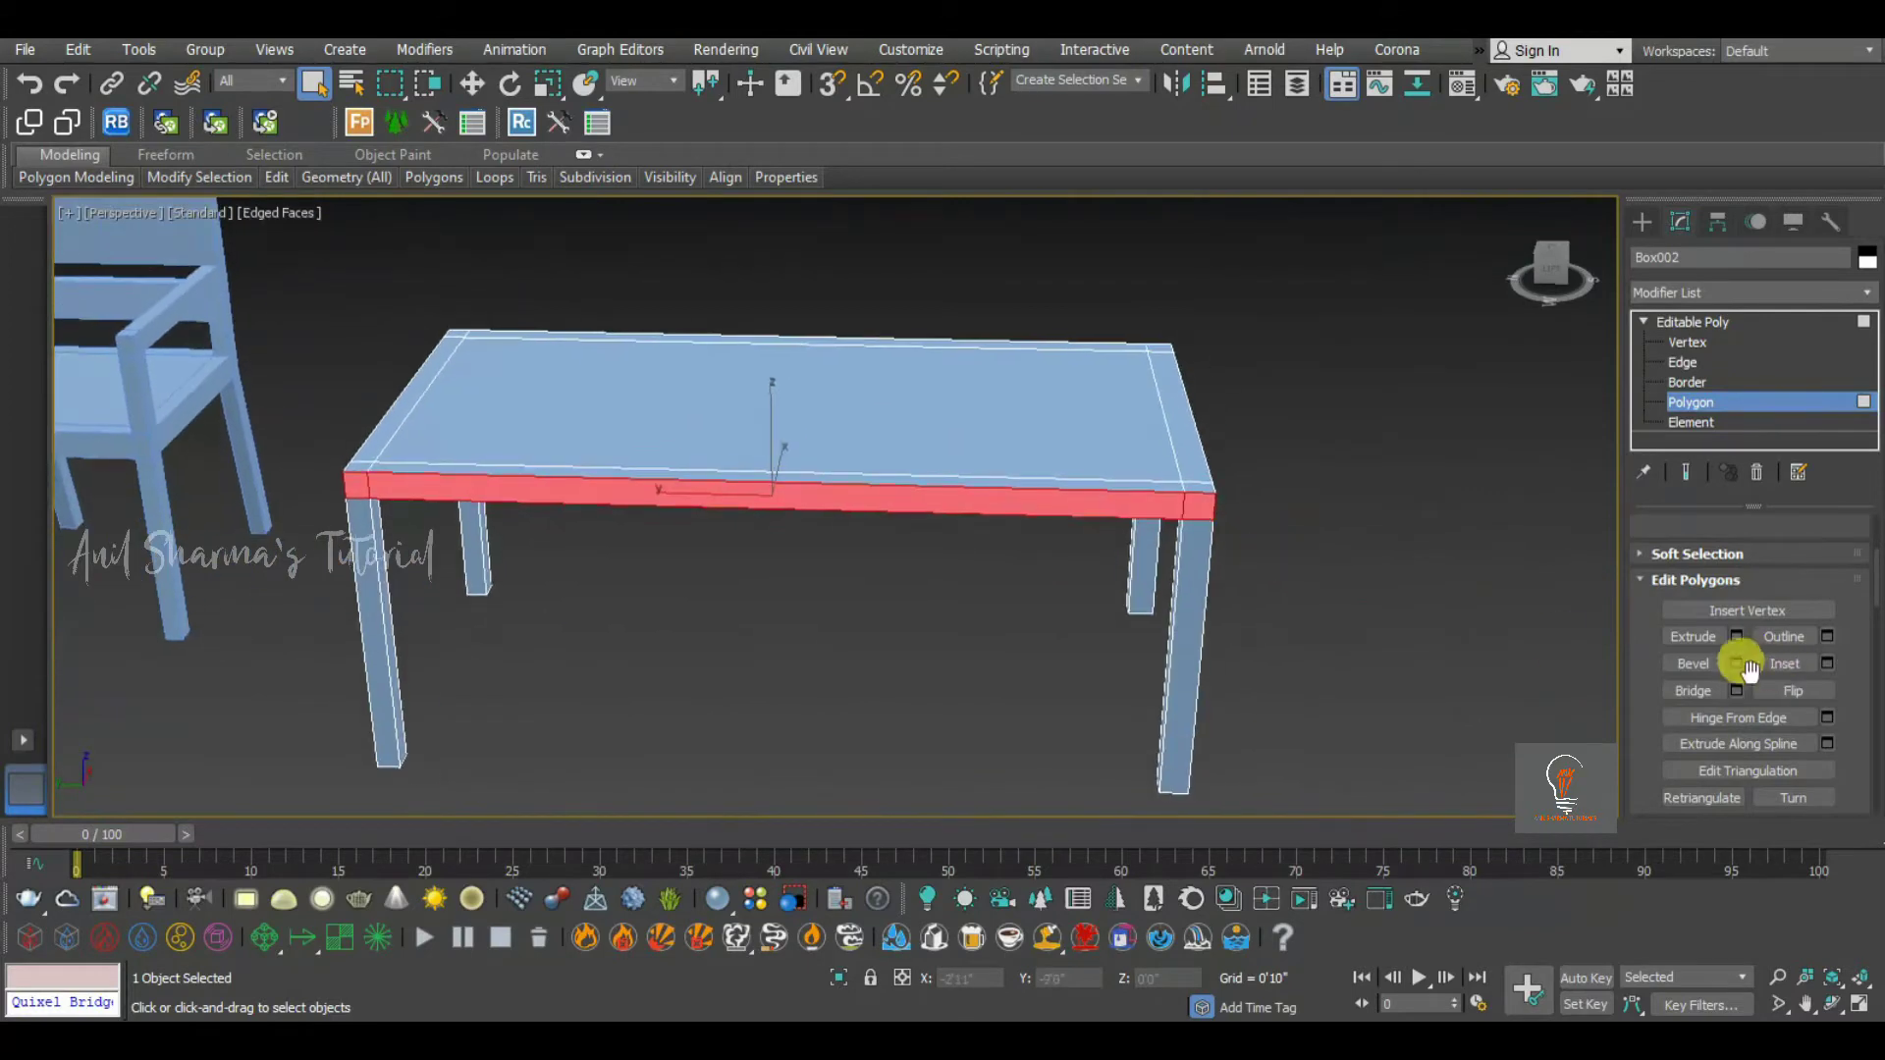
{"action": "left_click", "coordinate": [1735, 637]}
{"action": "left_click_drag", "start_coordinate": [895, 551], "coordinate": [831, 547]}
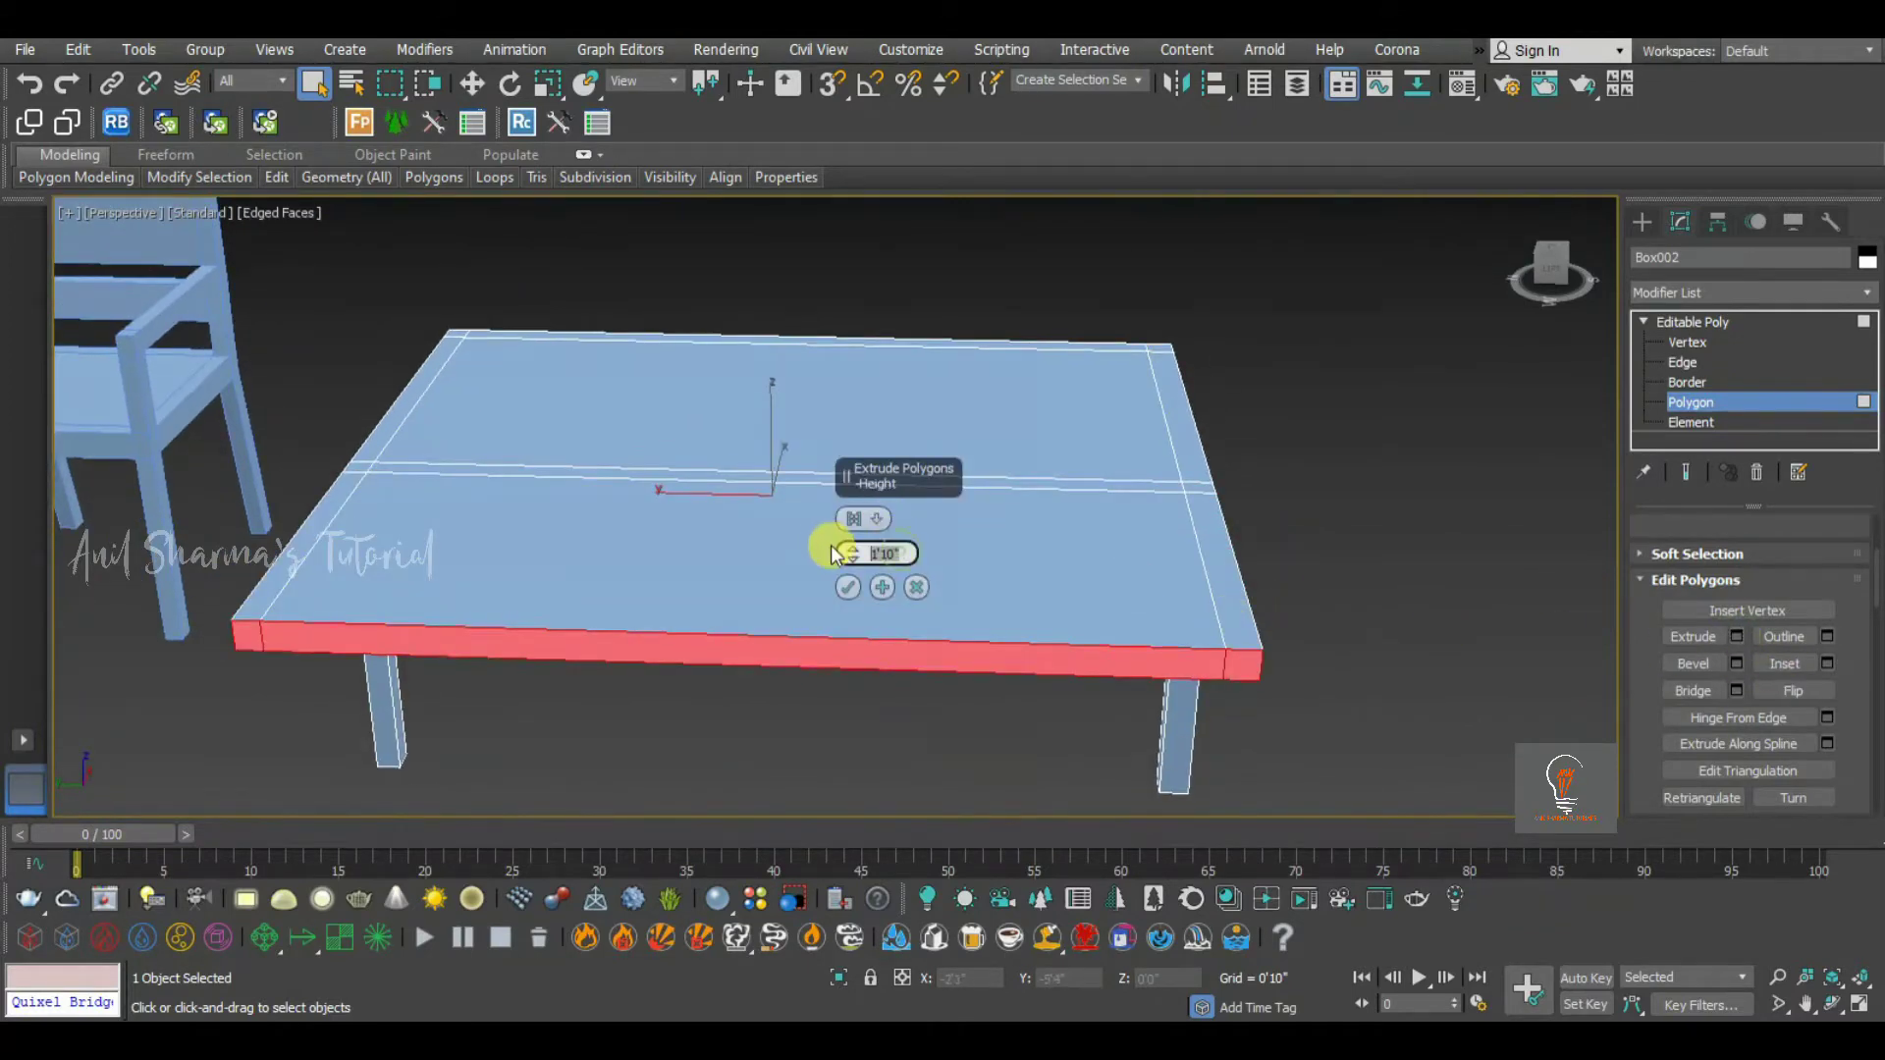
{"action": "type", "text": "1"}
{"action": "key", "text": "Return"}
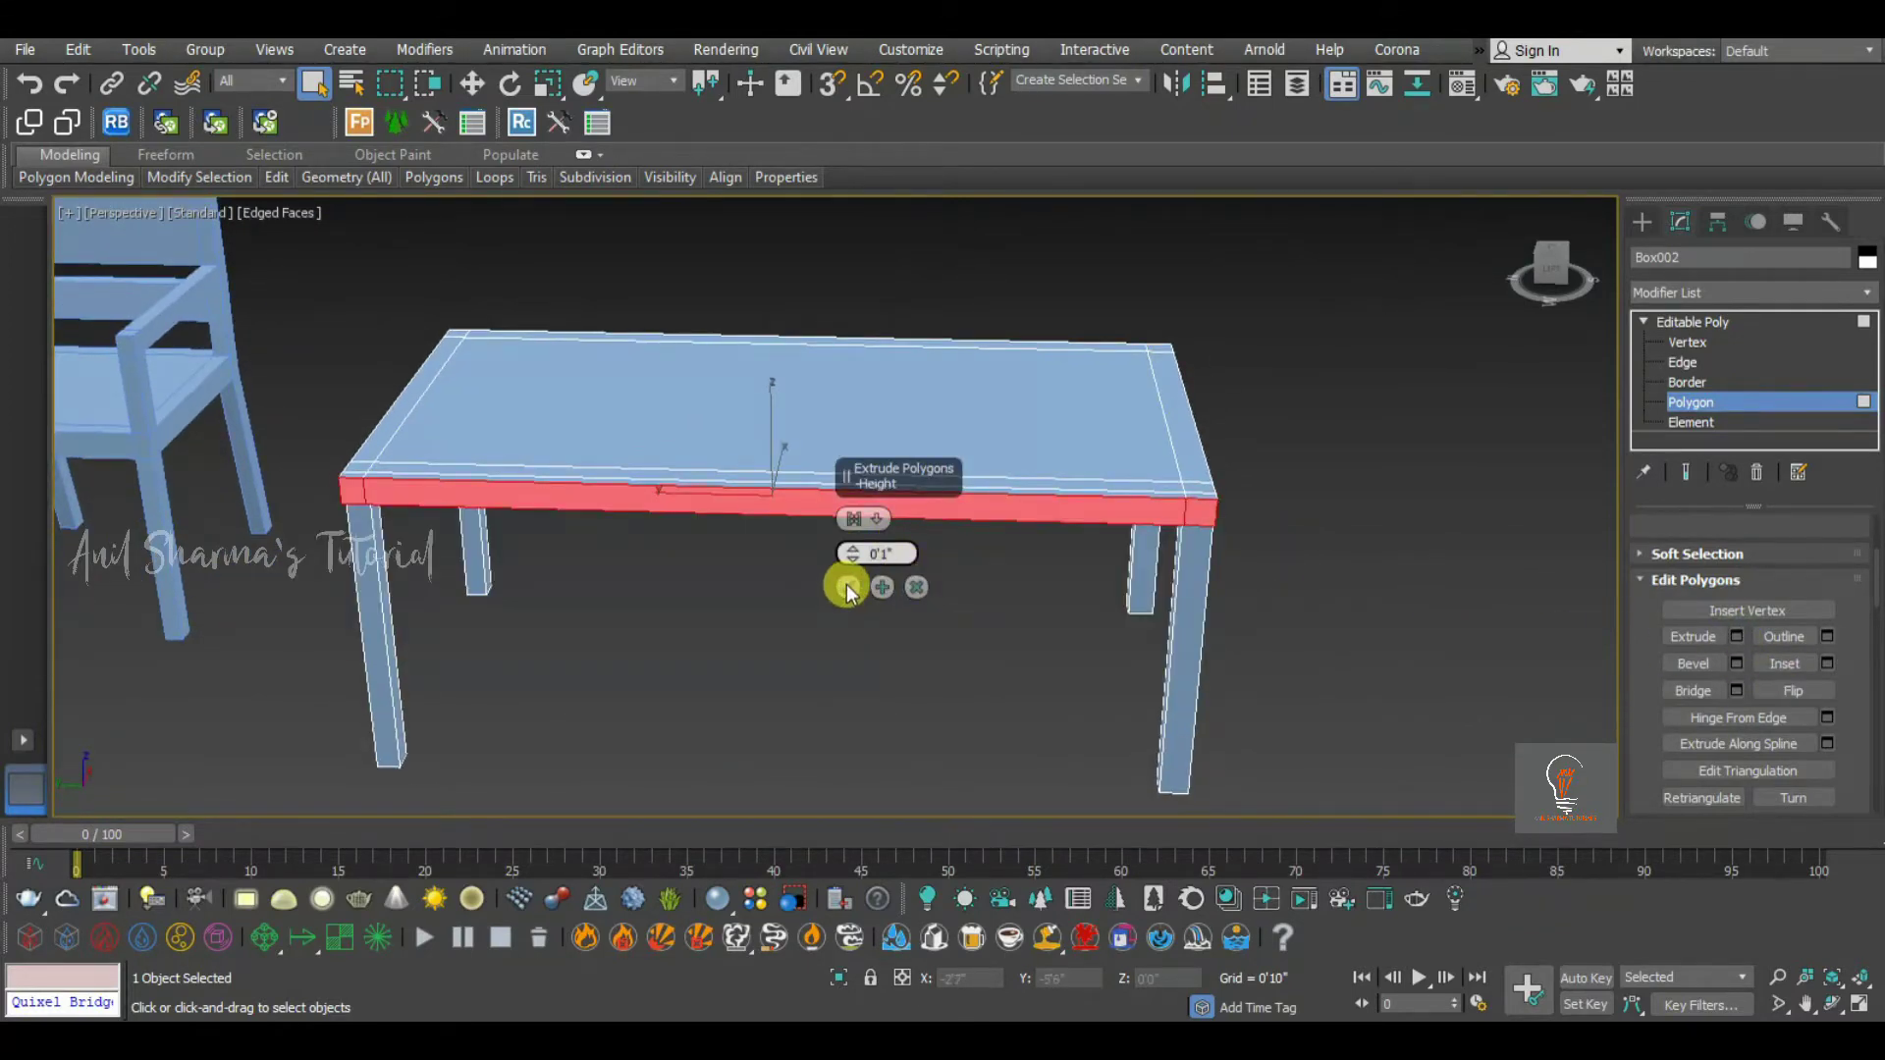
{"action": "left_click", "coordinate": [848, 588]}
Extrude the full row of side polygons on the short end farthest from the chair outward by 1"
{"action": "middle_click_drag", "start_coordinate": [1227, 540], "coordinate": [830, 523], "text": "alt"}
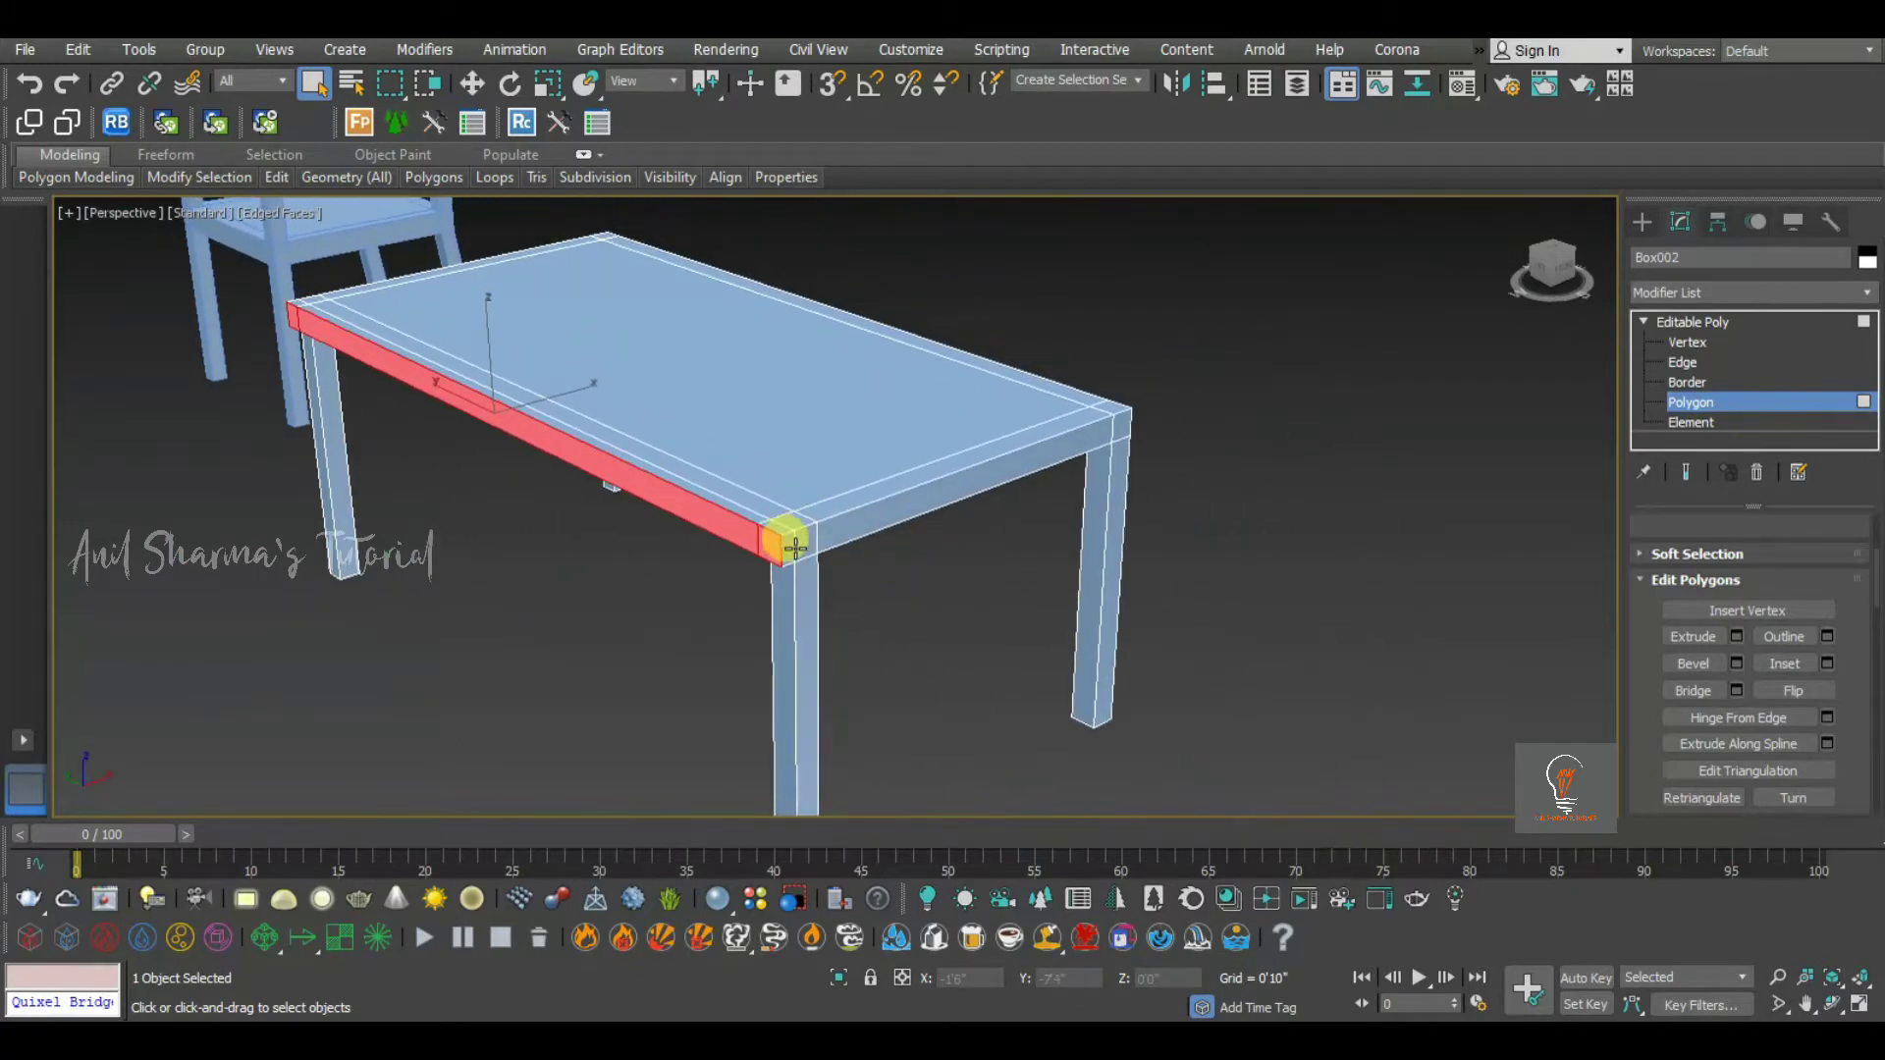
{"action": "left_click", "coordinate": [793, 546]}
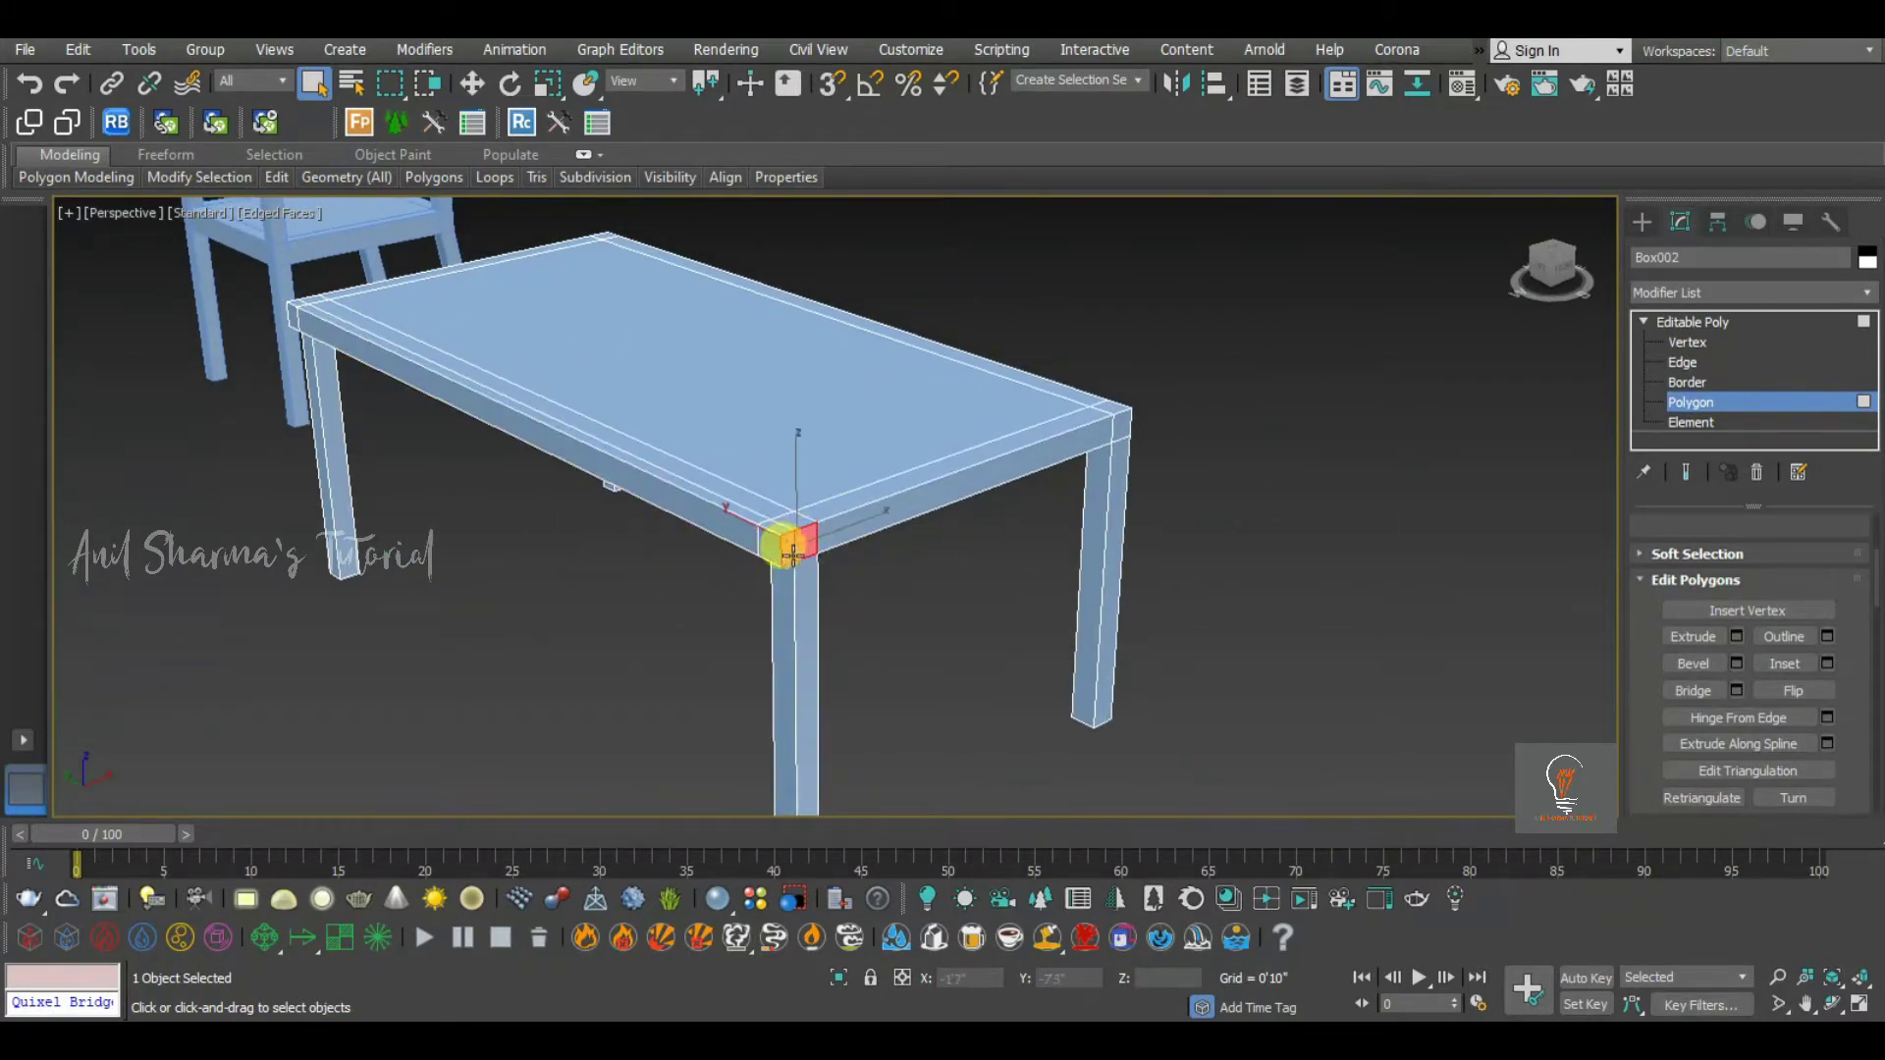
{"action": "left_click", "coordinate": [805, 546], "text": "ctrl"}
{"action": "left_click", "coordinate": [864, 531], "text": "ctrl"}
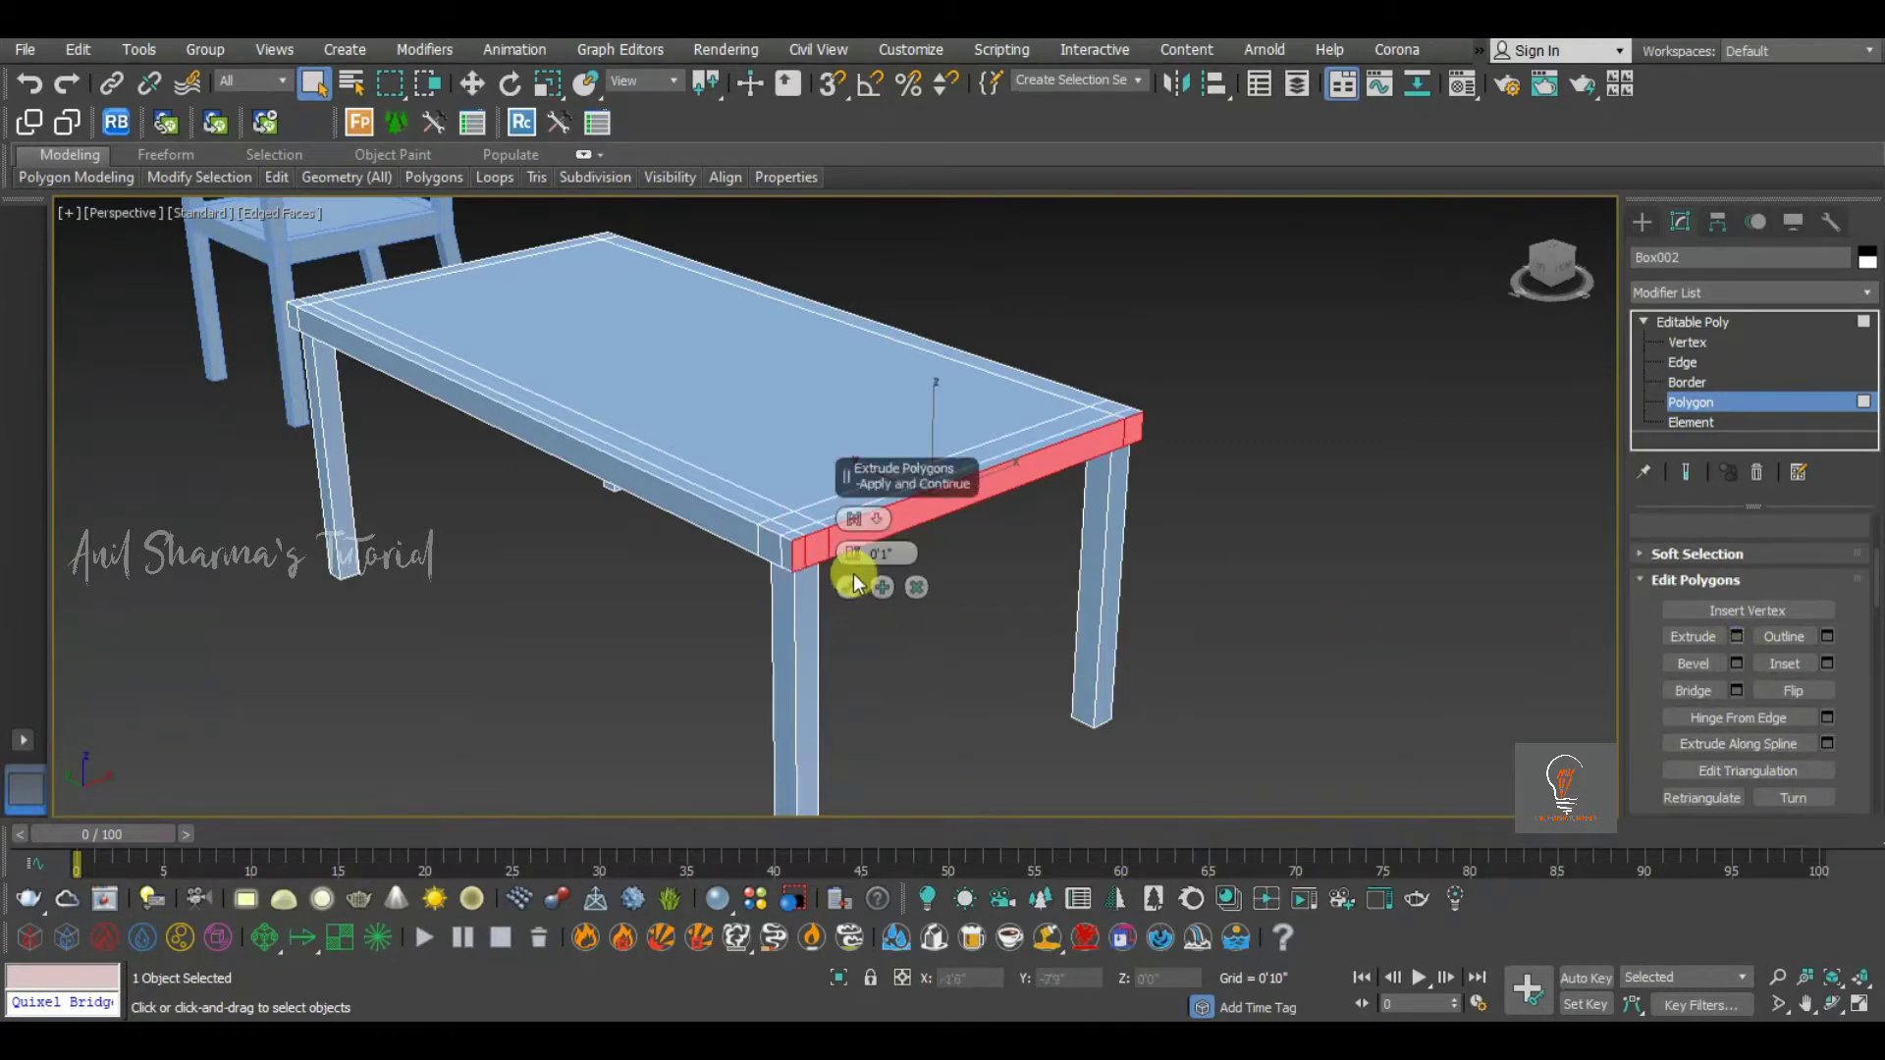
Extrude the full row of side polygons along the tabletop's +X long side outward by 1"
{"action": "middle_click_drag", "start_coordinate": [1128, 547], "coordinate": [1035, 517], "text": "alt"}
{"action": "left_click", "coordinate": [1177, 602]}
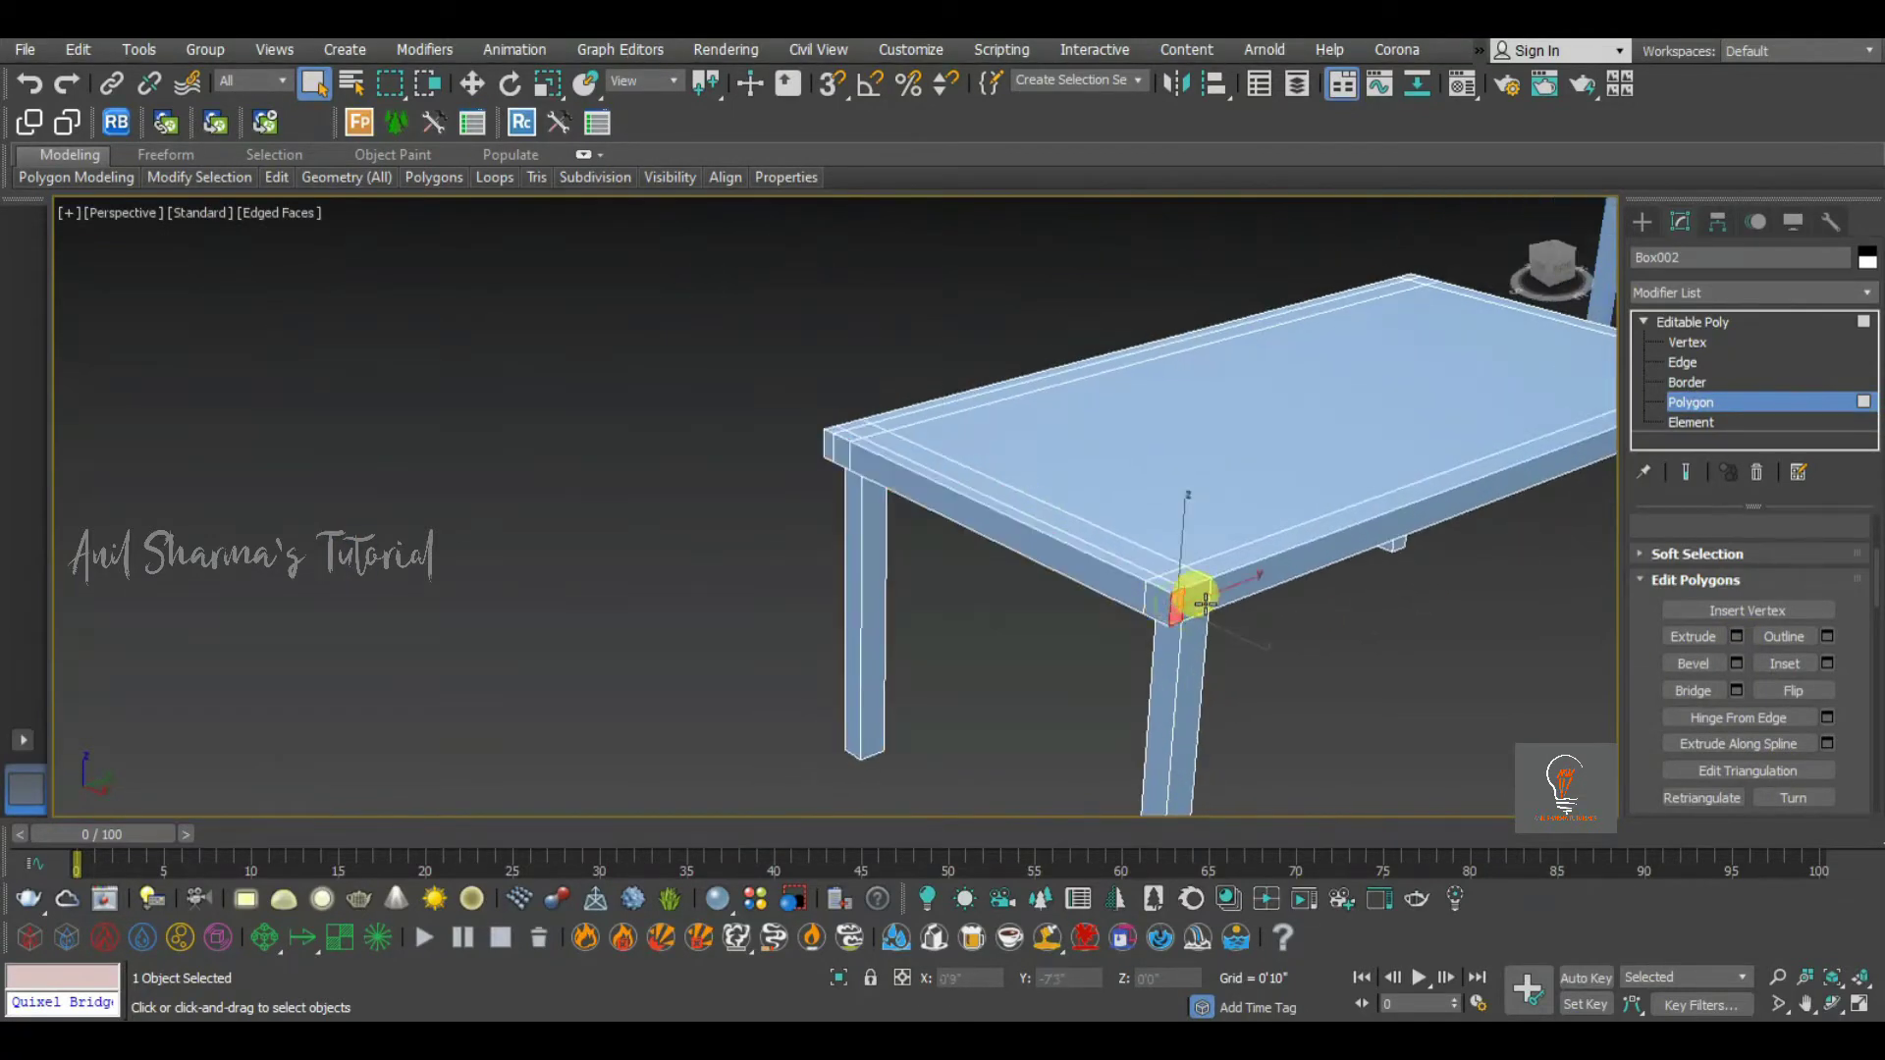
{"action": "left_click", "coordinate": [1197, 598], "text": "ctrl"}
{"action": "left_click", "coordinate": [1252, 581], "text": "ctrl"}
{"action": "middle_click_drag", "start_coordinate": [1358, 597], "coordinate": [813, 576]}
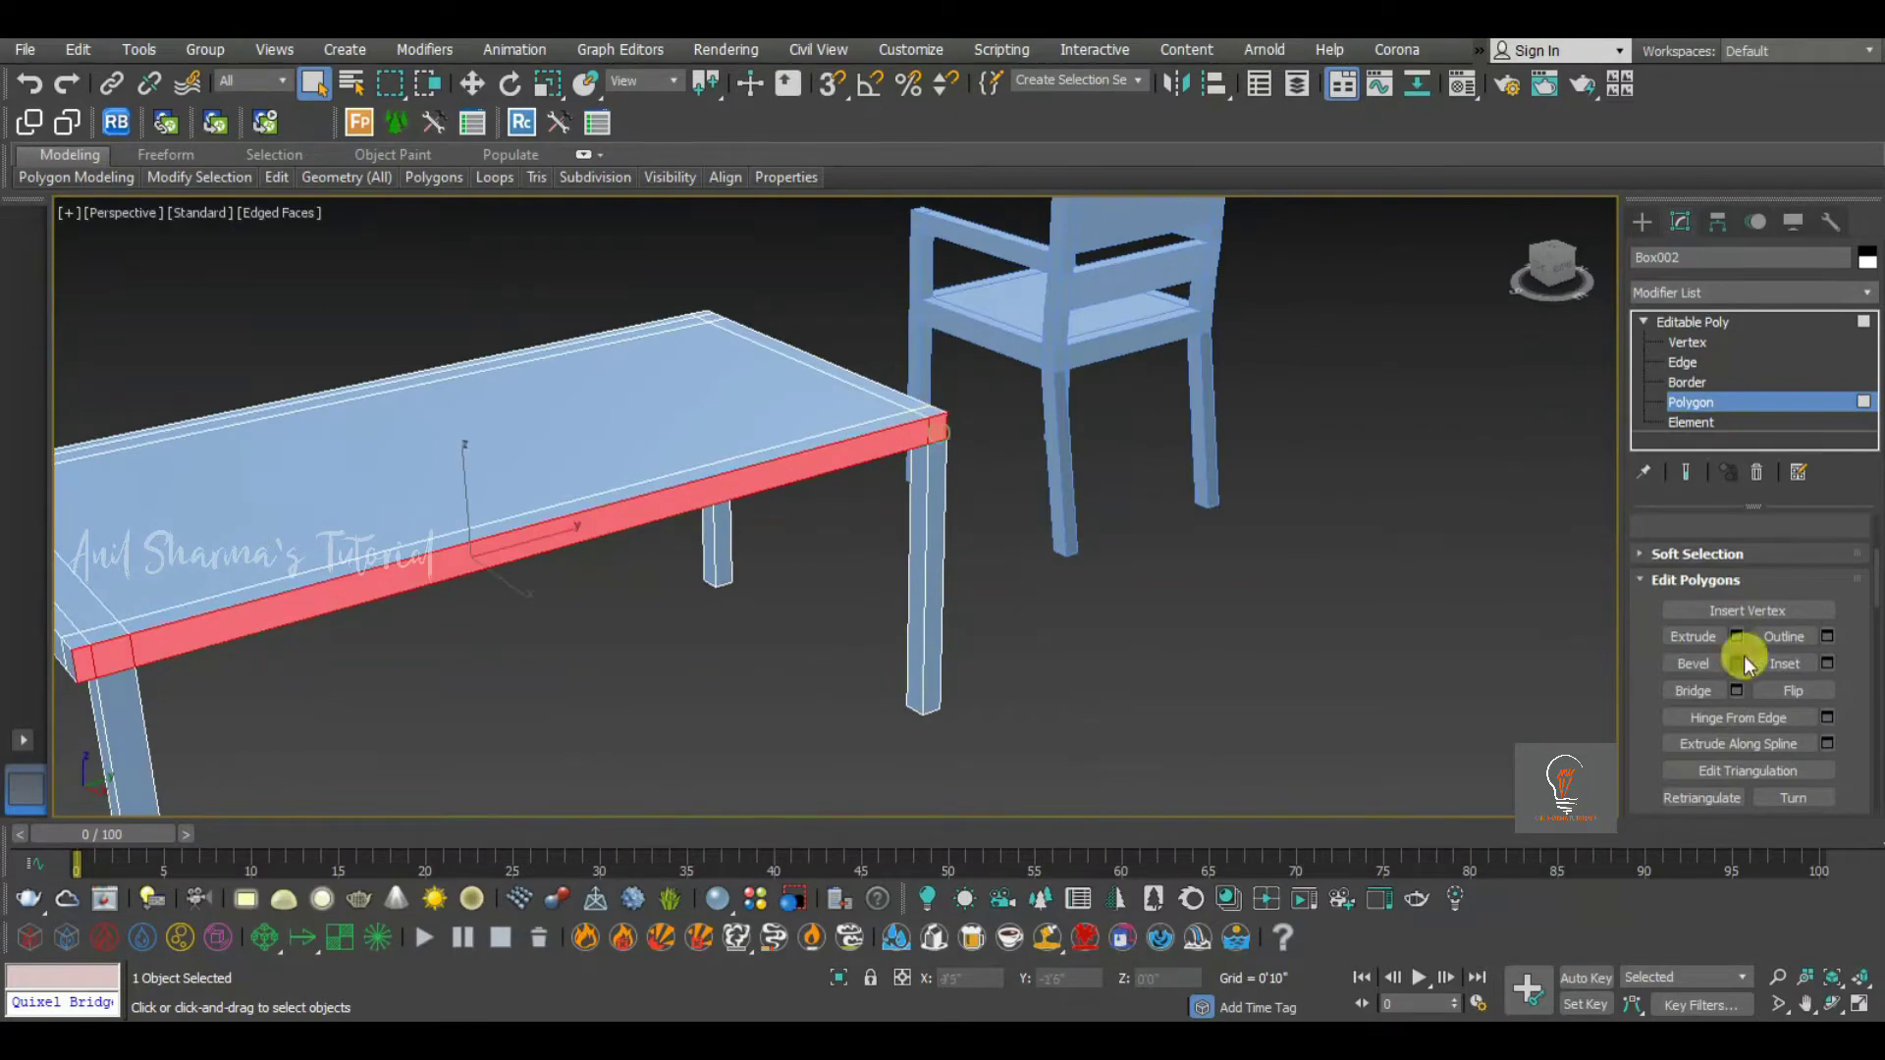
{"action": "left_click", "coordinate": [1737, 638]}
{"action": "left_click", "coordinate": [845, 585]}
Extrude the full row of side polygons on the short end next to the chair outward by 1"
{"action": "middle_click_drag", "start_coordinate": [845, 585], "coordinate": [920, 495], "text": "alt"}
{"action": "left_click", "coordinate": [867, 678]}
{"action": "left_click", "coordinate": [888, 662], "text": "ctrl"}
{"action": "left_click", "coordinate": [953, 613], "text": "ctrl"}
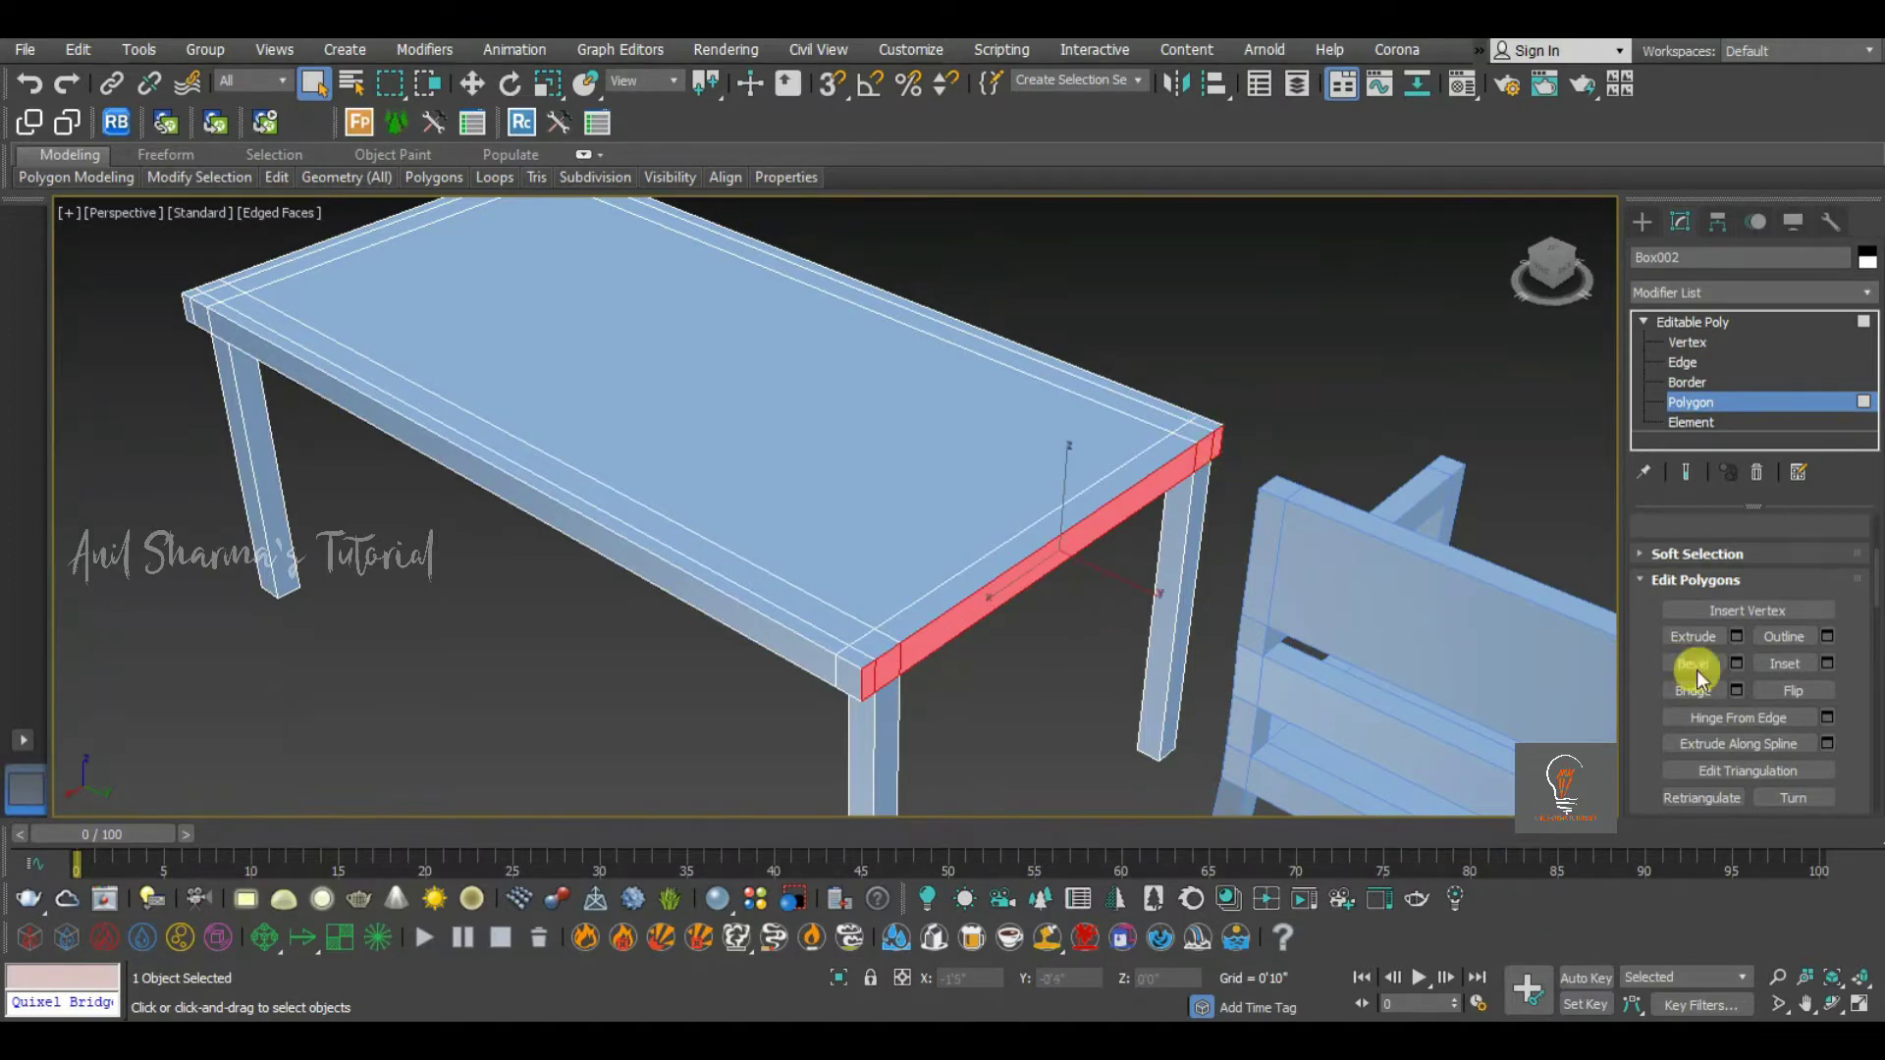
{"action": "left_click", "coordinate": [1734, 639]}
{"action": "left_click", "coordinate": [845, 586]}
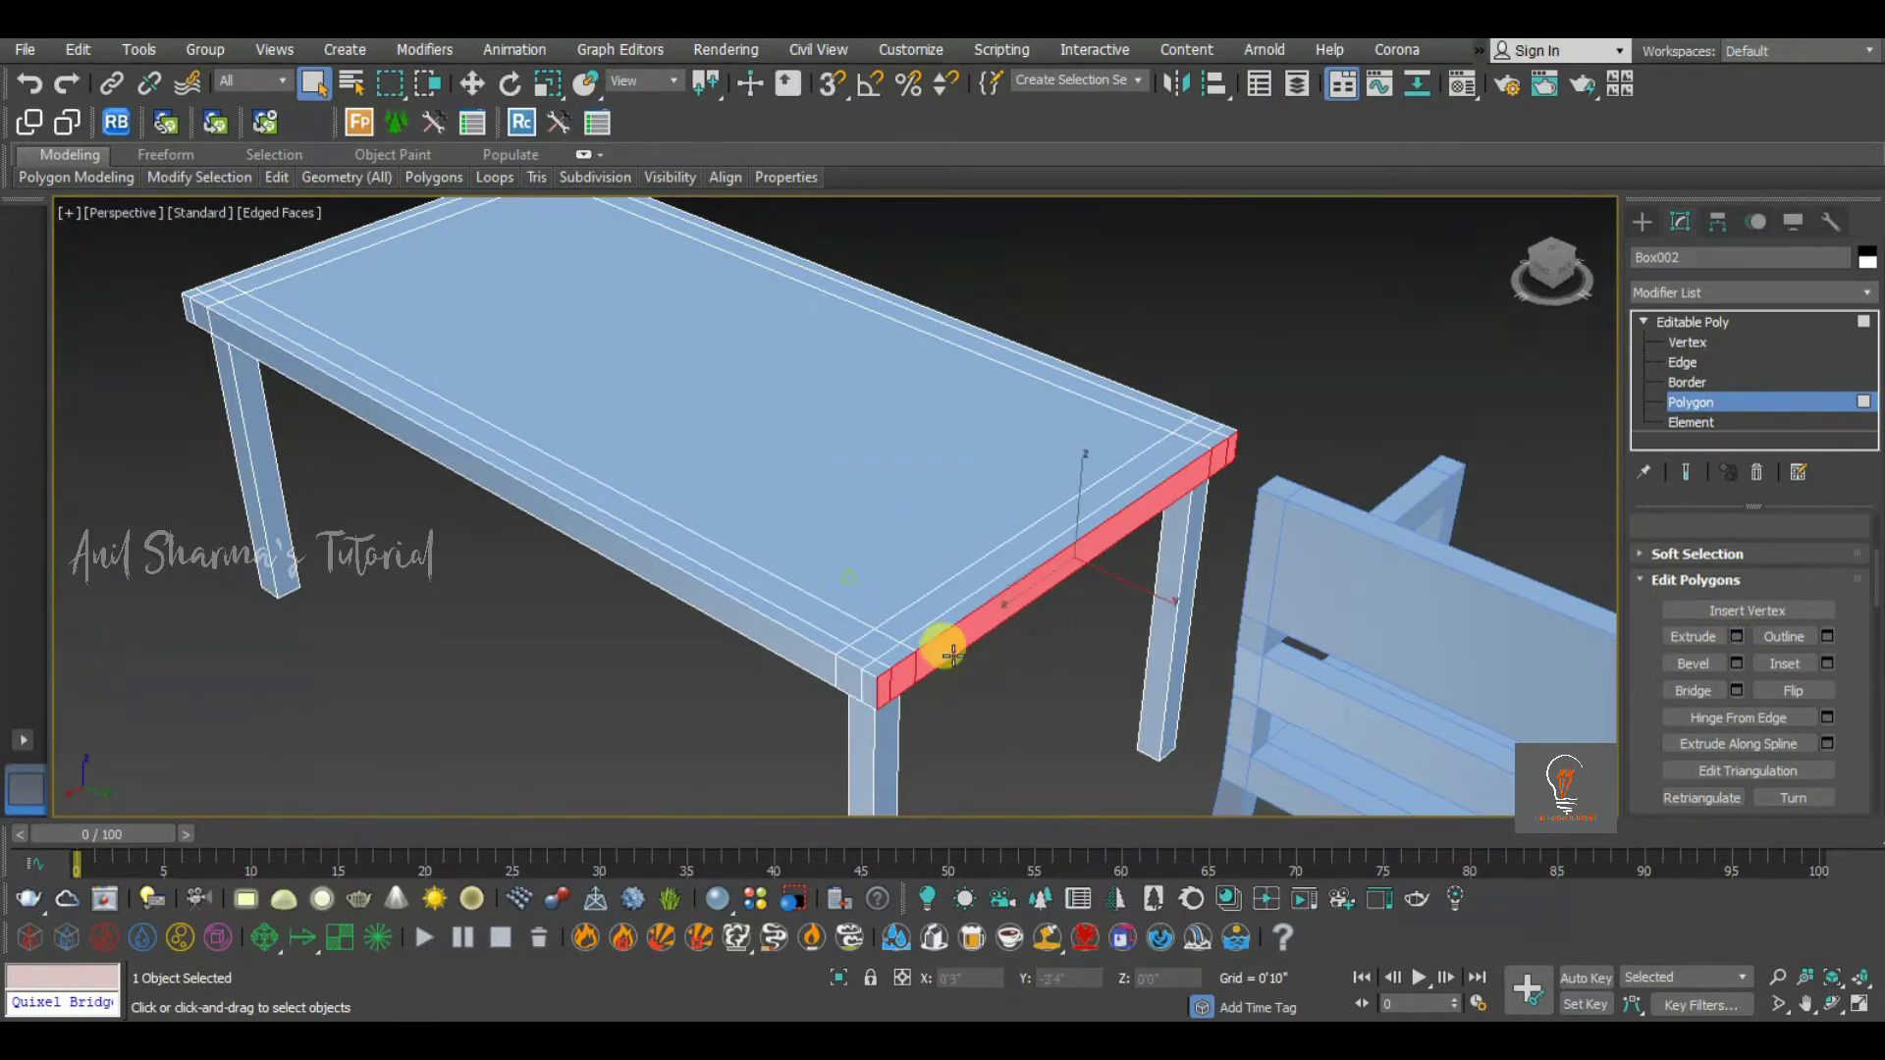
Select the outer rim's underside polygons along the +X long side and the short end next to the chair
{"action": "middle_click_drag", "start_coordinate": [942, 644], "coordinate": [1104, 543], "text": "alt"}
{"action": "scroll", "coordinate": [1060, 375], "scroll_direction": "up", "scroll_amount": 5}
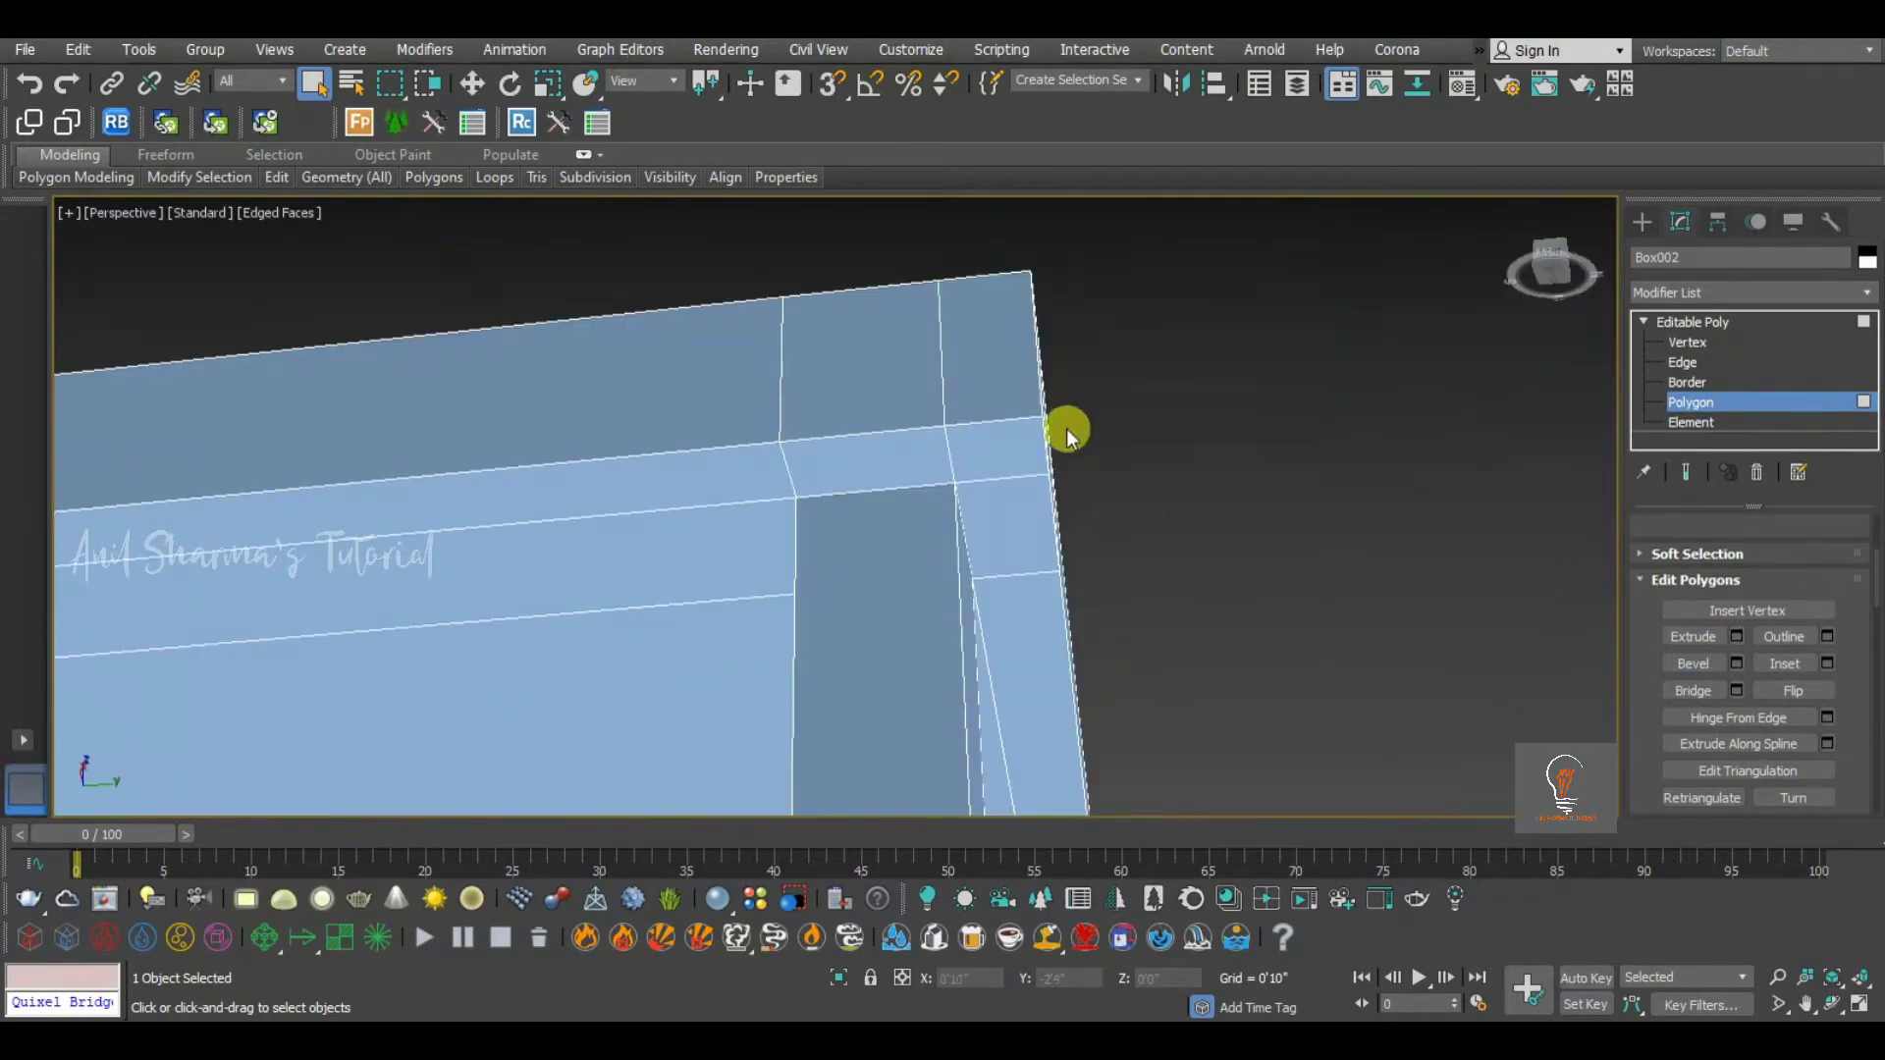
{"action": "middle_click_drag", "start_coordinate": [928, 485], "coordinate": [1116, 418], "text": "alt"}
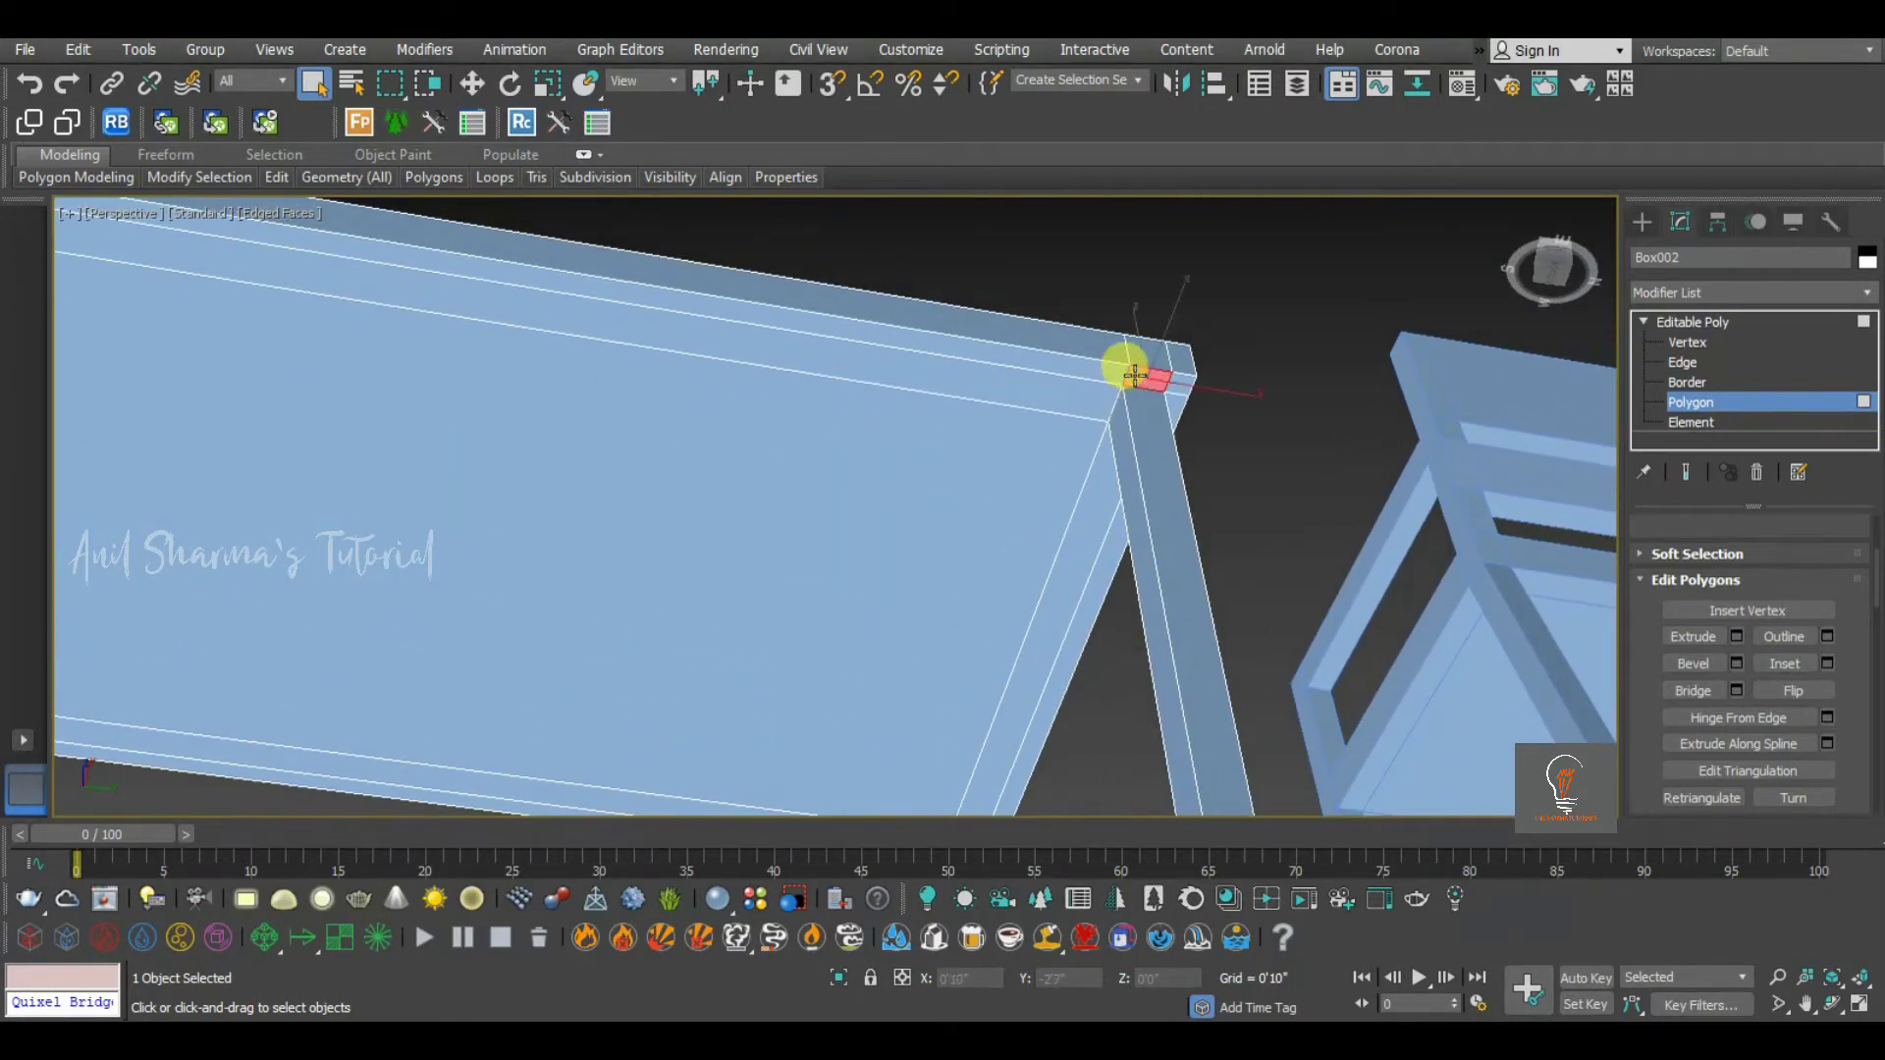
{"action": "left_click", "coordinate": [1182, 382], "text": "ctrl"}
{"action": "left_click", "coordinate": [1176, 404], "text": "ctrl"}
{"action": "scroll", "coordinate": [1087, 378], "scroll_direction": "down", "scroll_amount": 6}
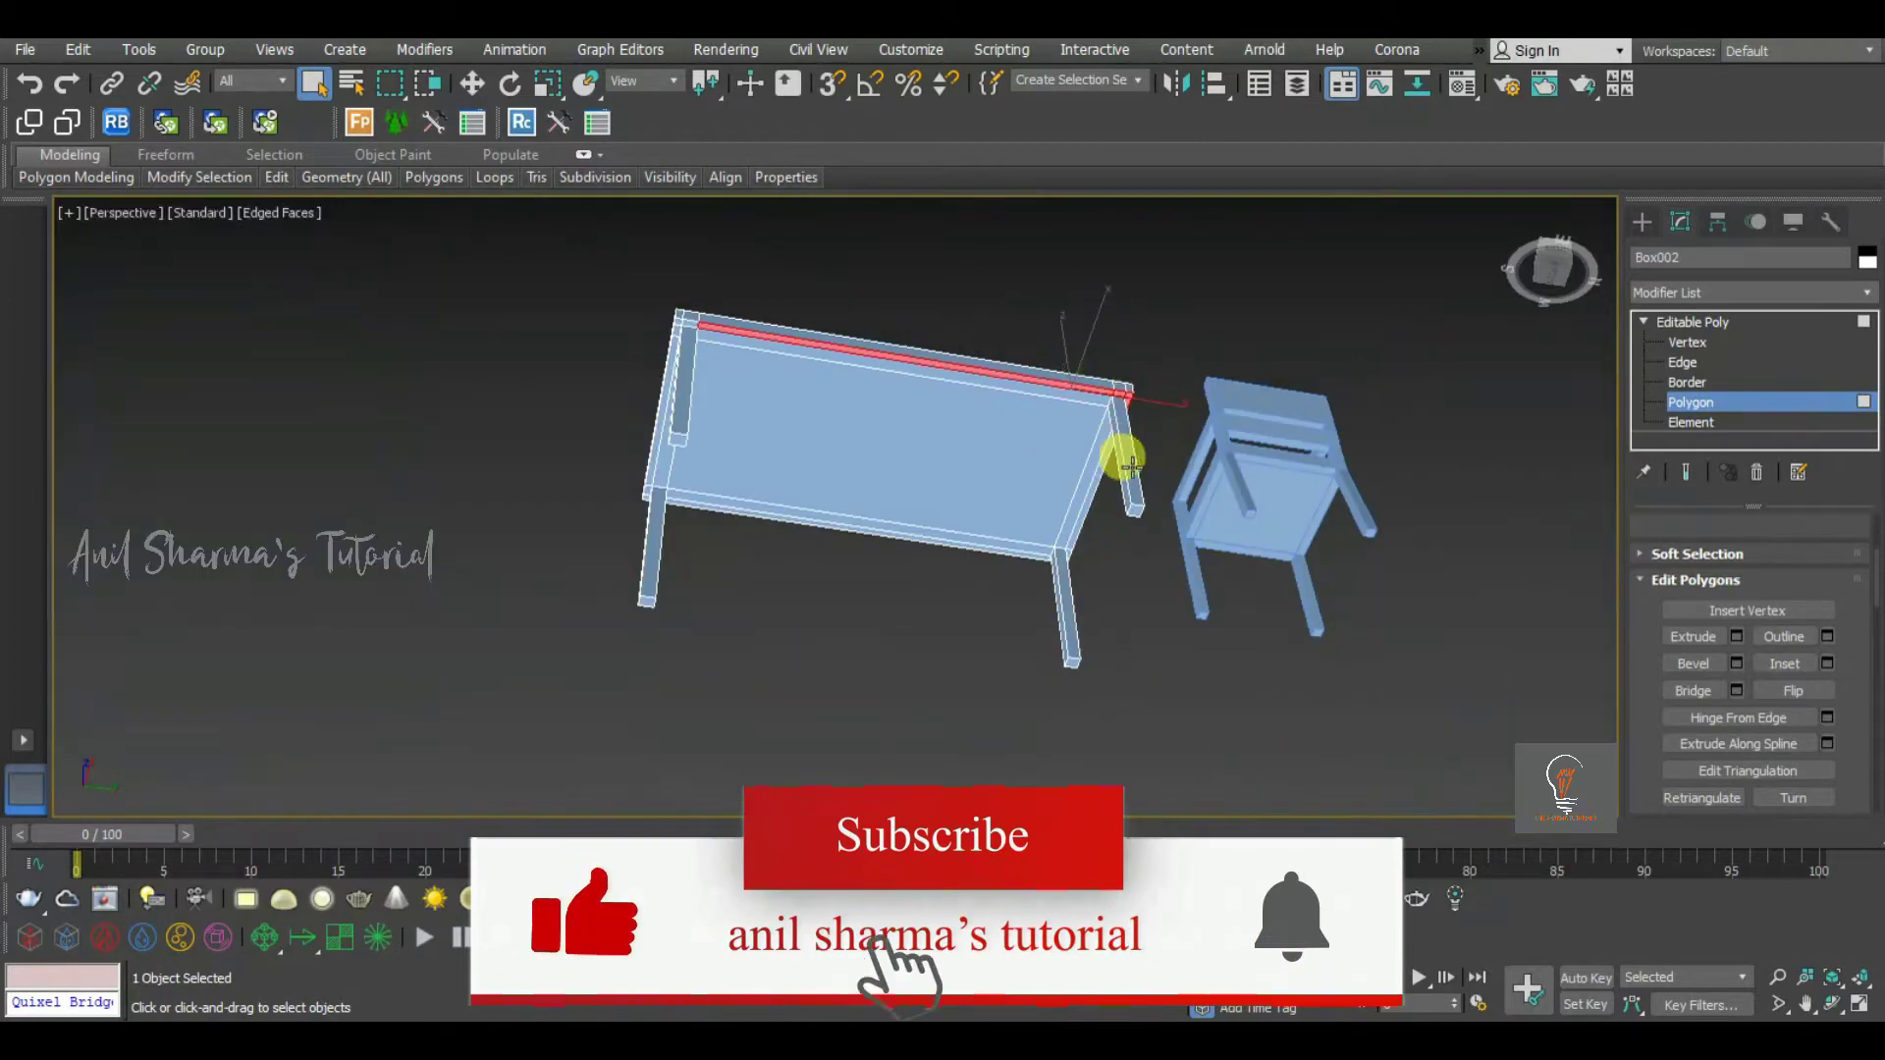
{"action": "middle_click_drag", "start_coordinate": [1123, 455], "coordinate": [928, 432], "text": "alt"}
{"action": "scroll", "coordinate": [1175, 381], "scroll_direction": "up", "scroll_amount": 4}
{"action": "left_click", "coordinate": [1151, 373], "text": "ctrl"}
{"action": "middle_click_drag", "start_coordinate": [1518, 471], "coordinate": [1220, 664]}
{"action": "middle_click_drag", "start_coordinate": [1169, 433], "coordinate": [1219, 704]}
Add the underside rim polygons at the next chair-side corner and along the −X long side to the selection
{"action": "scroll", "coordinate": [1009, 356], "scroll_direction": "up", "scroll_amount": 5}
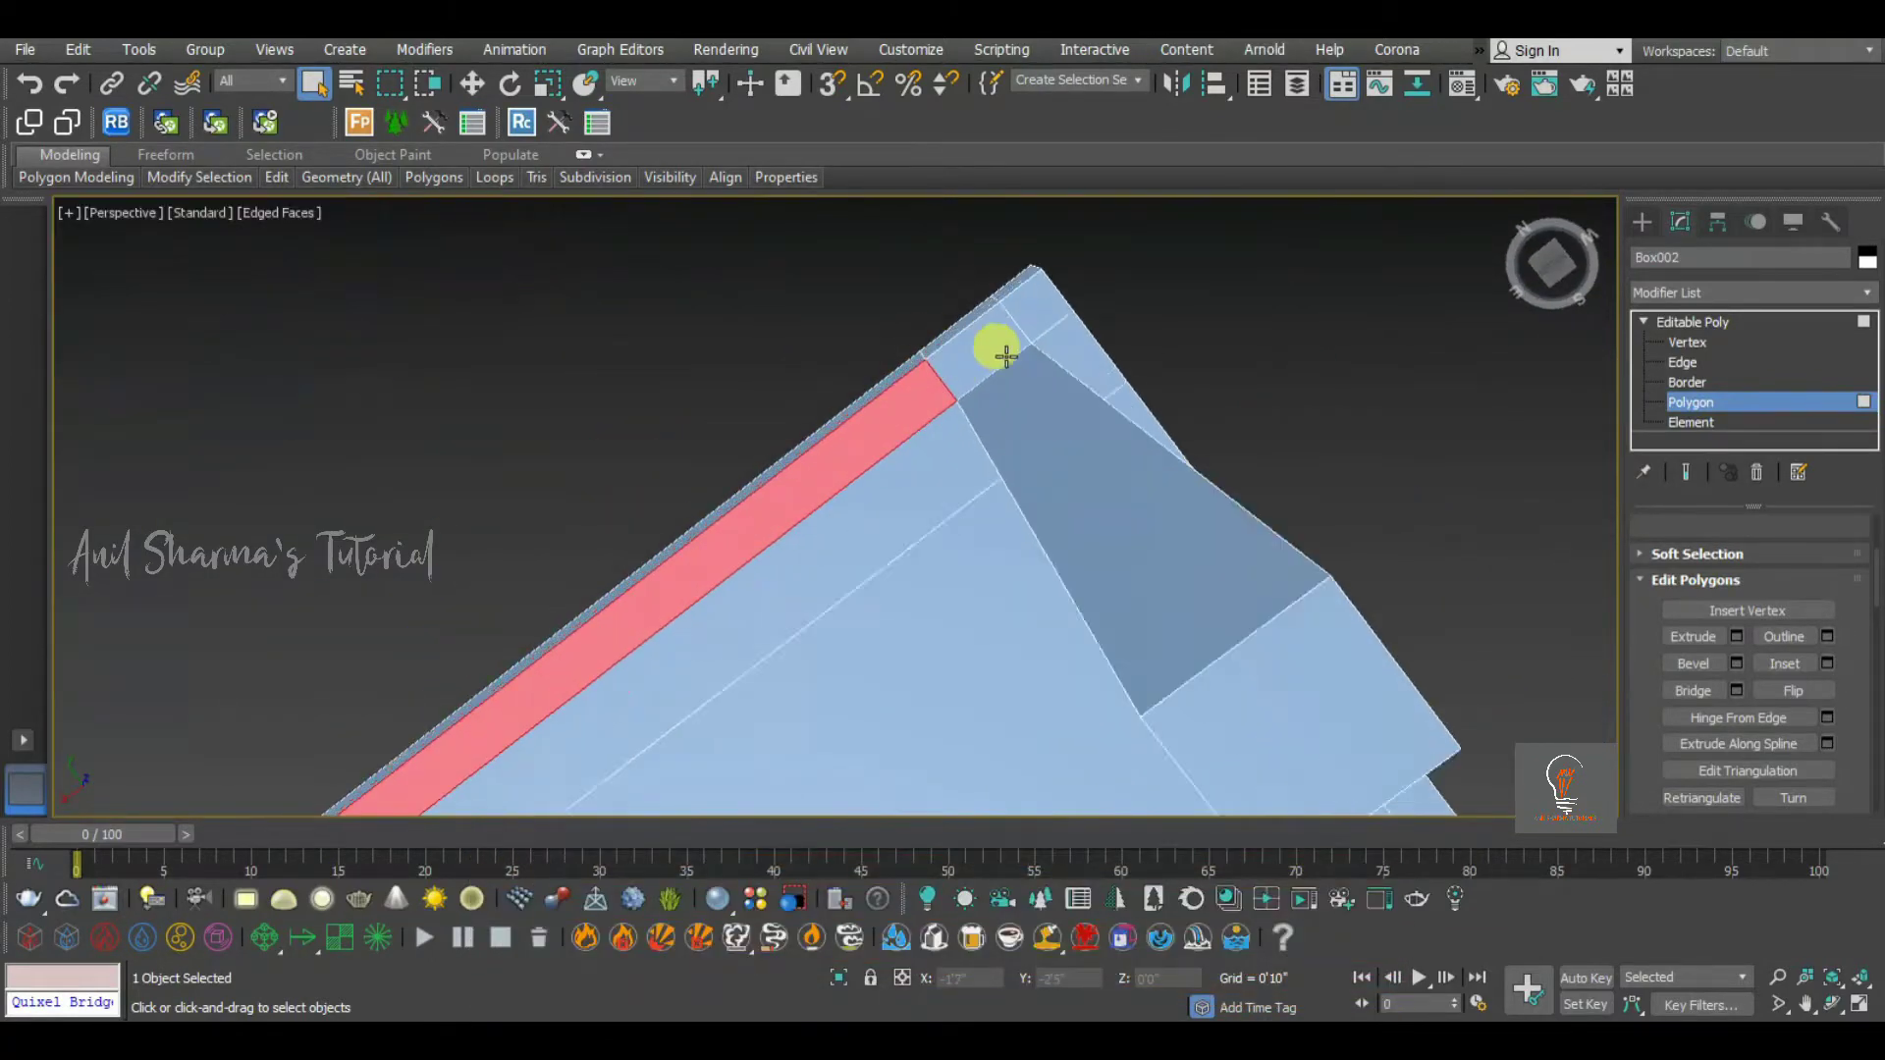
{"action": "left_click", "coordinate": [1017, 321], "text": "ctrl"}
{"action": "left_click", "coordinate": [1065, 300], "text": "ctrl"}
{"action": "left_click", "coordinate": [1134, 371], "text": "ctrl"}
{"action": "scroll", "coordinate": [1139, 396], "scroll_direction": "down", "scroll_amount": 4}
{"action": "middle_click_drag", "start_coordinate": [1199, 461], "coordinate": [1046, 396], "text": "alt"}
{"action": "left_click", "coordinate": [931, 273], "text": "ctrl"}
Add the rim's underside polygons at the far −X corner and along the short end farthest from the chair to the selection
{"action": "scroll", "coordinate": [932, 275], "scroll_direction": "down", "scroll_amount": 8}
{"action": "middle_click_drag", "start_coordinate": [1174, 383], "coordinate": [879, 385]}
{"action": "scroll", "coordinate": [1070, 387], "scroll_direction": "up", "scroll_amount": 8}
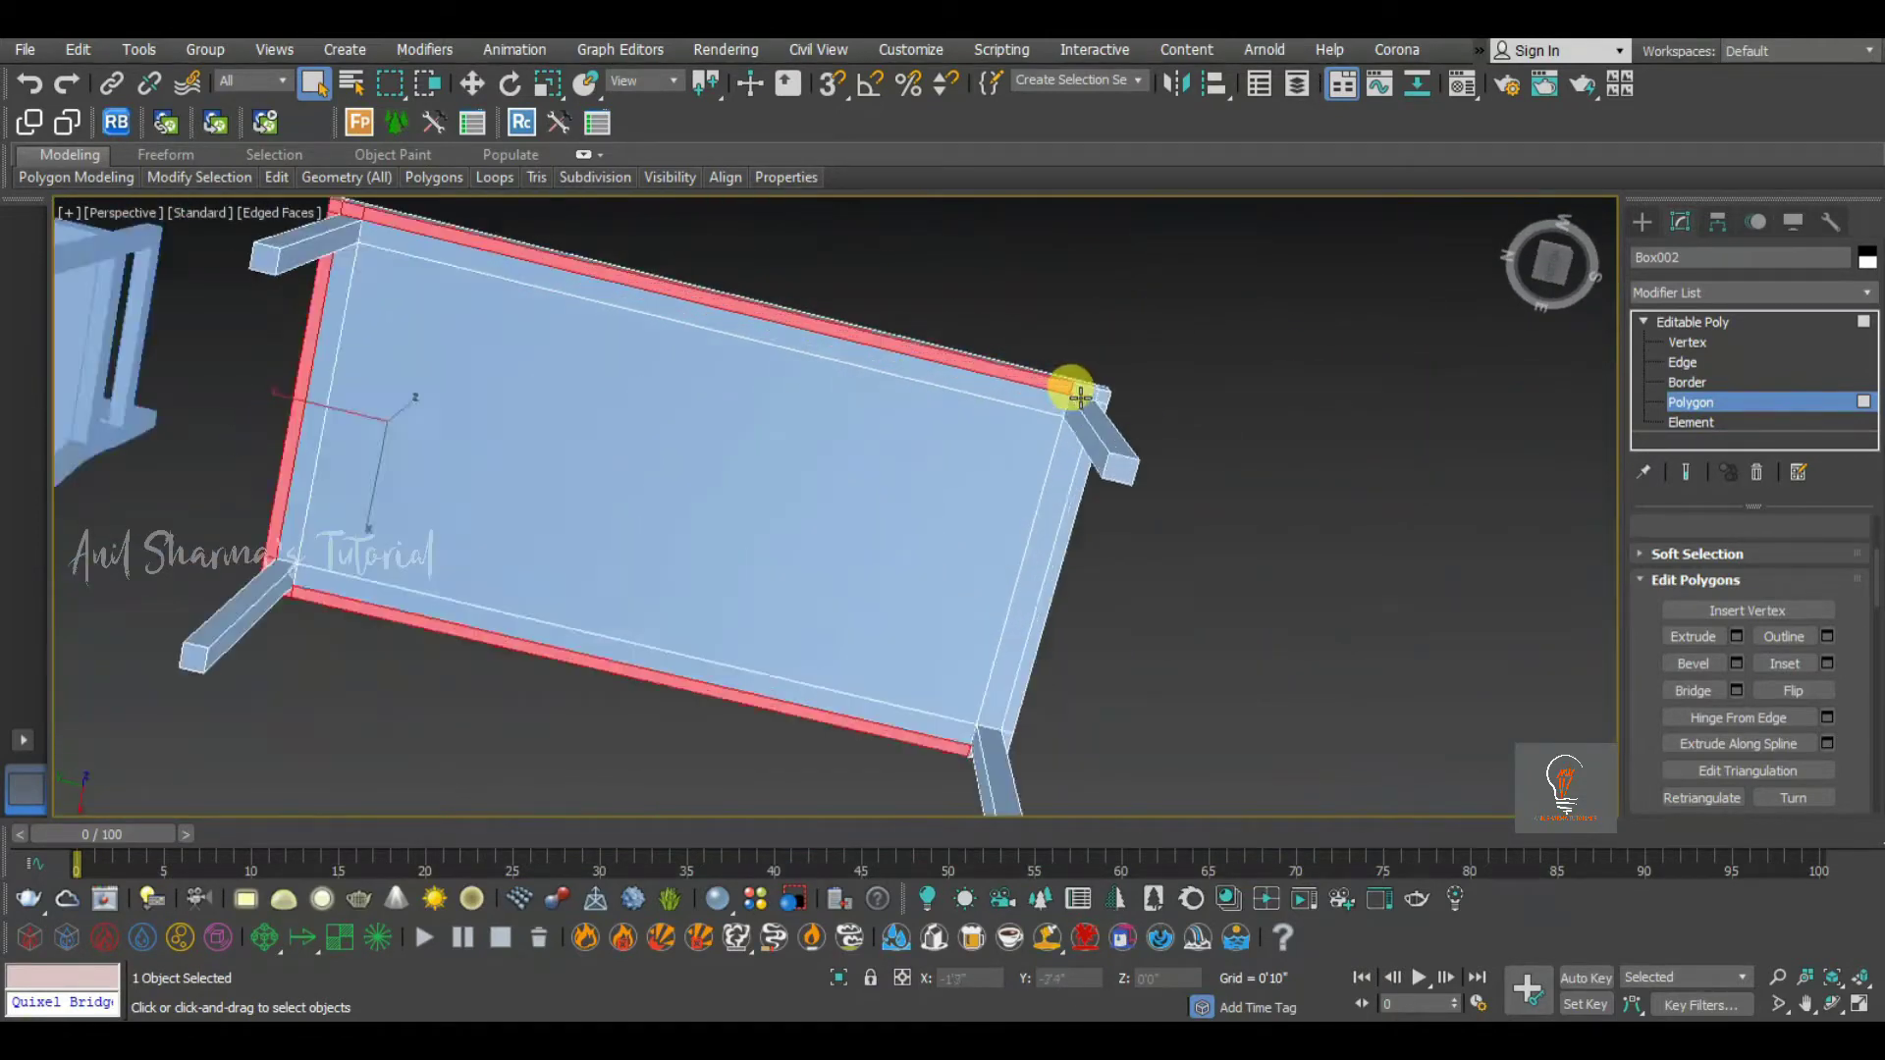
{"action": "left_click", "coordinate": [1089, 378], "text": "ctrl"}
{"action": "left_click", "coordinate": [1160, 383], "text": "ctrl"}
{"action": "middle_click_drag", "start_coordinate": [1213, 495], "coordinate": [928, 803]}
{"action": "left_click", "coordinate": [770, 269], "text": "ctrl"}
{"action": "left_click", "coordinate": [791, 353], "text": "ctrl"}
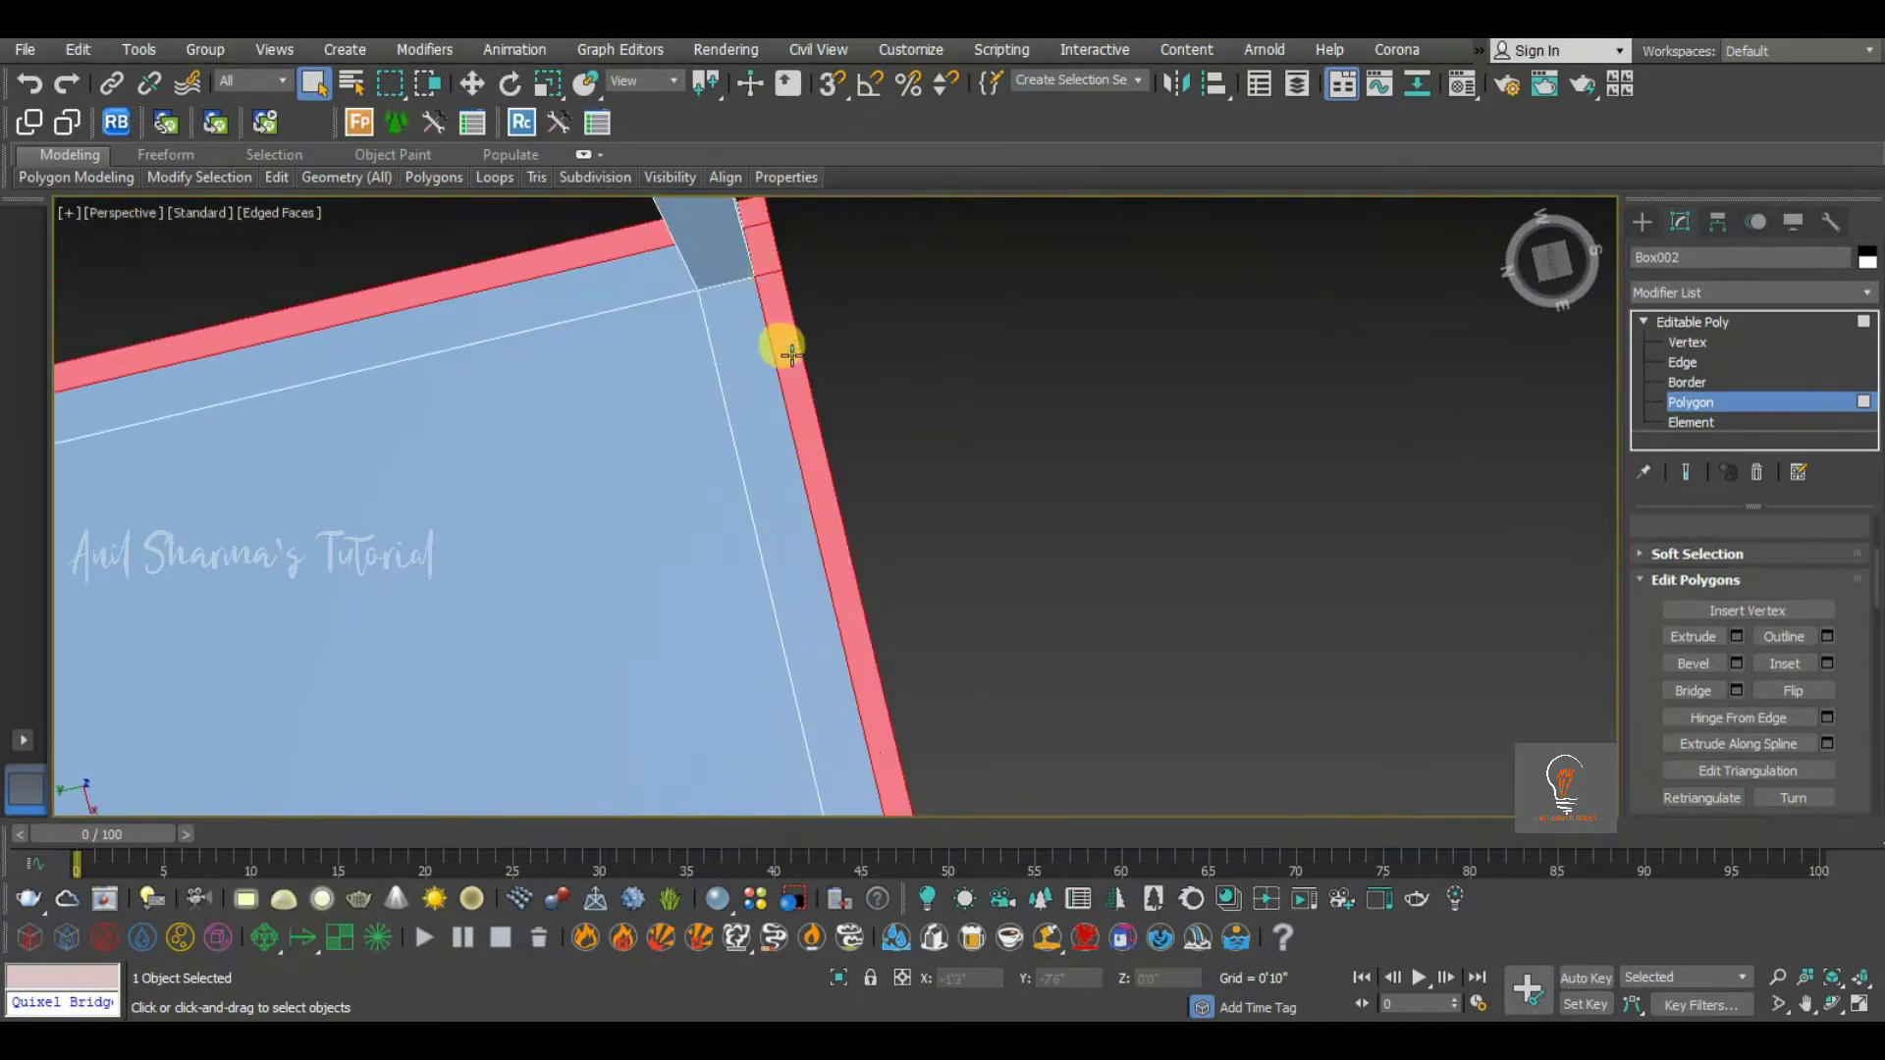
Add the remaining underside rim polygons at the last corner to complete the selected loop around the tabletop
{"action": "middle_click_drag", "start_coordinate": [938, 628], "coordinate": [911, 692]}
{"action": "scroll", "coordinate": [957, 348], "scroll_direction": "down", "scroll_amount": 3}
{"action": "scroll", "coordinate": [905, 510], "scroll_direction": "up", "scroll_amount": 6}
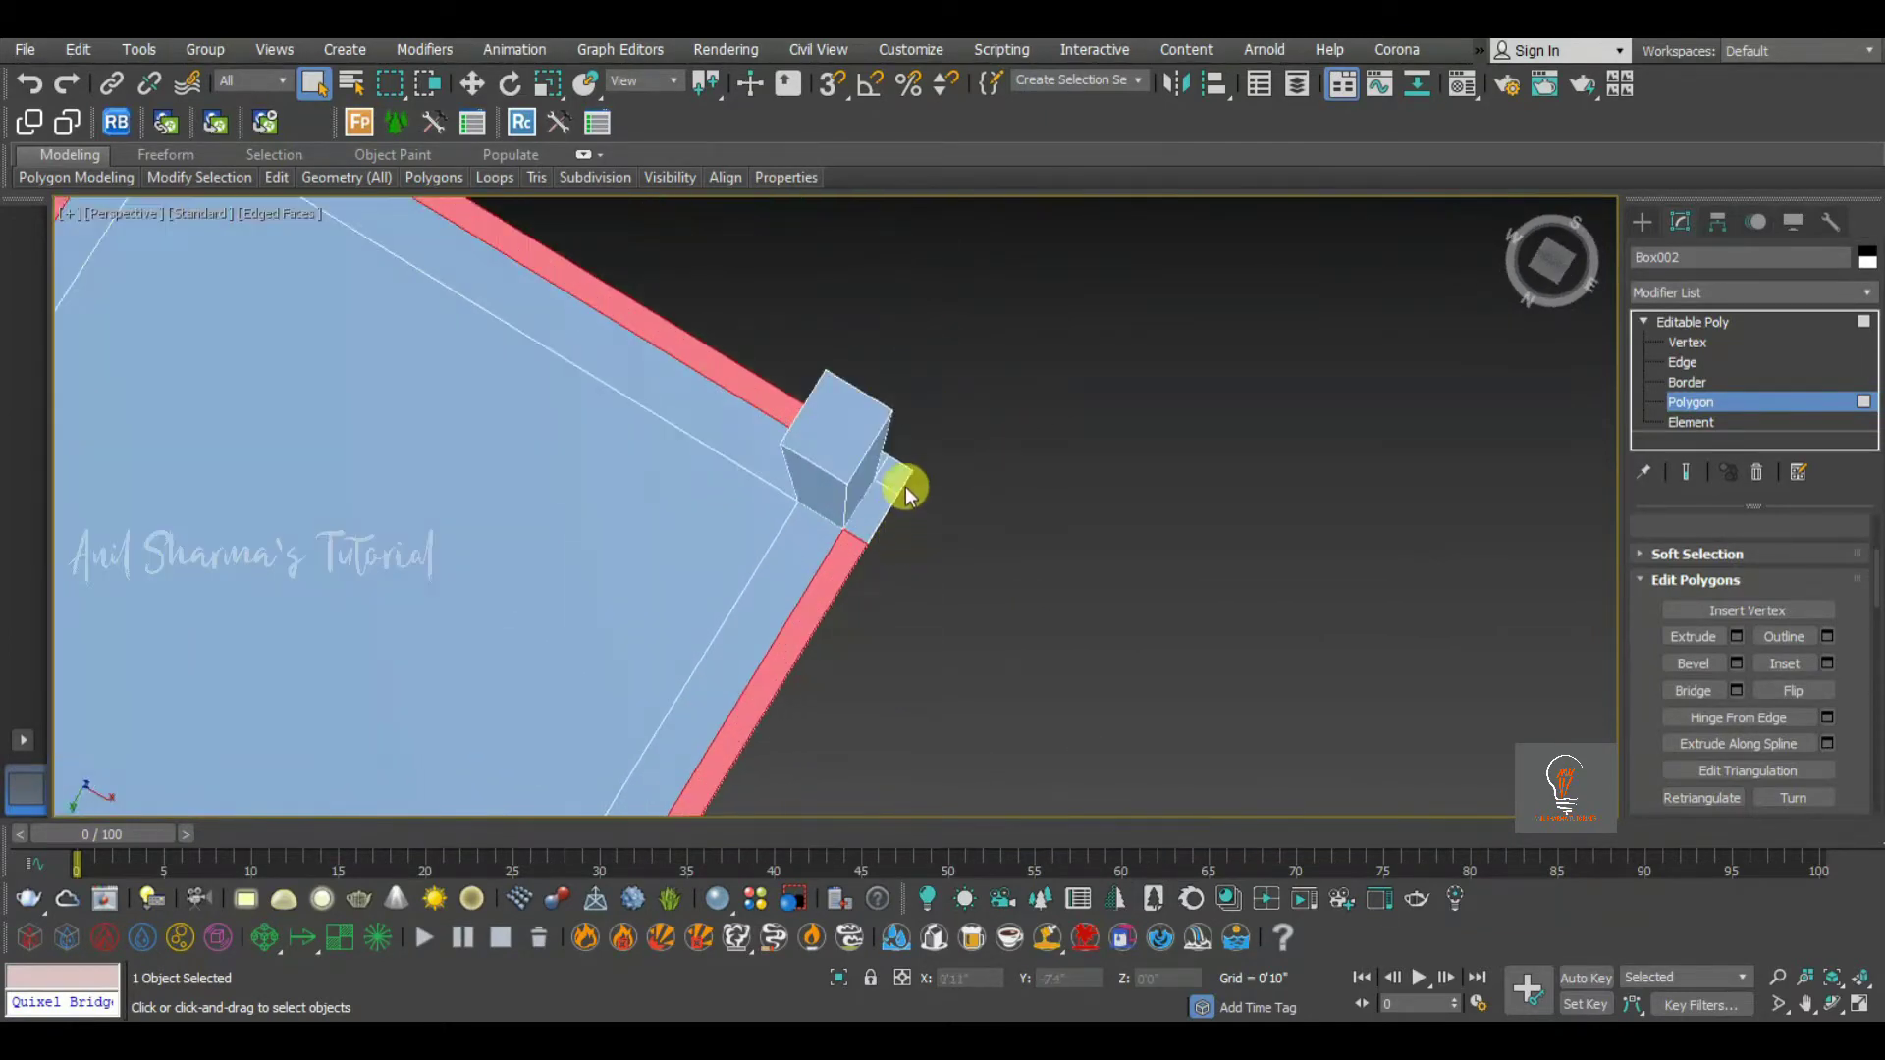
{"action": "left_click", "coordinate": [864, 505], "text": "ctrl"}
{"action": "left_click", "coordinate": [882, 462], "text": "ctrl"}
{"action": "middle_click_drag", "start_coordinate": [938, 454], "coordinate": [800, 525]}
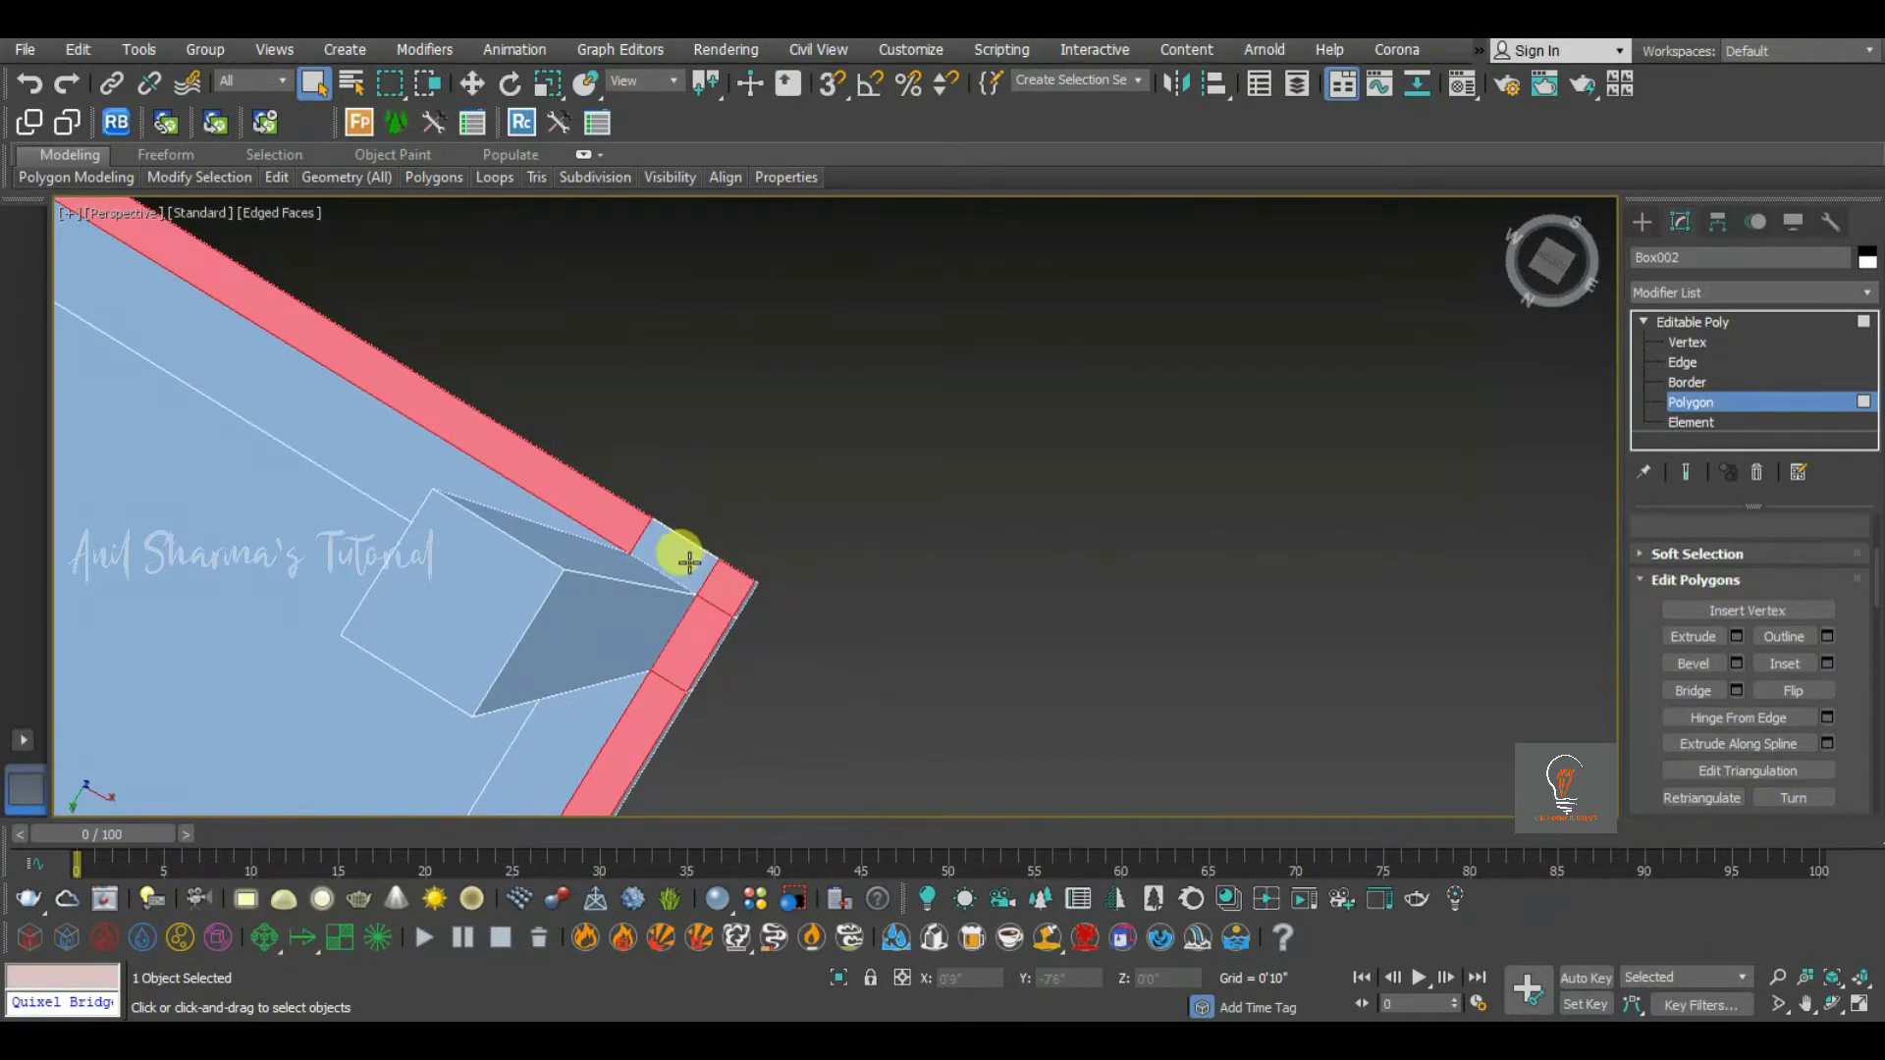
{"action": "left_click", "coordinate": [686, 555], "text": "ctrl"}
Extrude the selected rim polygons downward to form an apron around the tabletop, and clear the selection
{"action": "scroll", "coordinate": [963, 420], "scroll_direction": "down", "scroll_amount": 6}
{"action": "middle_click_drag", "start_coordinate": [963, 420], "coordinate": [958, 530], "text": "alt"}
{"action": "middle_click_drag", "start_coordinate": [959, 531], "coordinate": [1223, 581]}
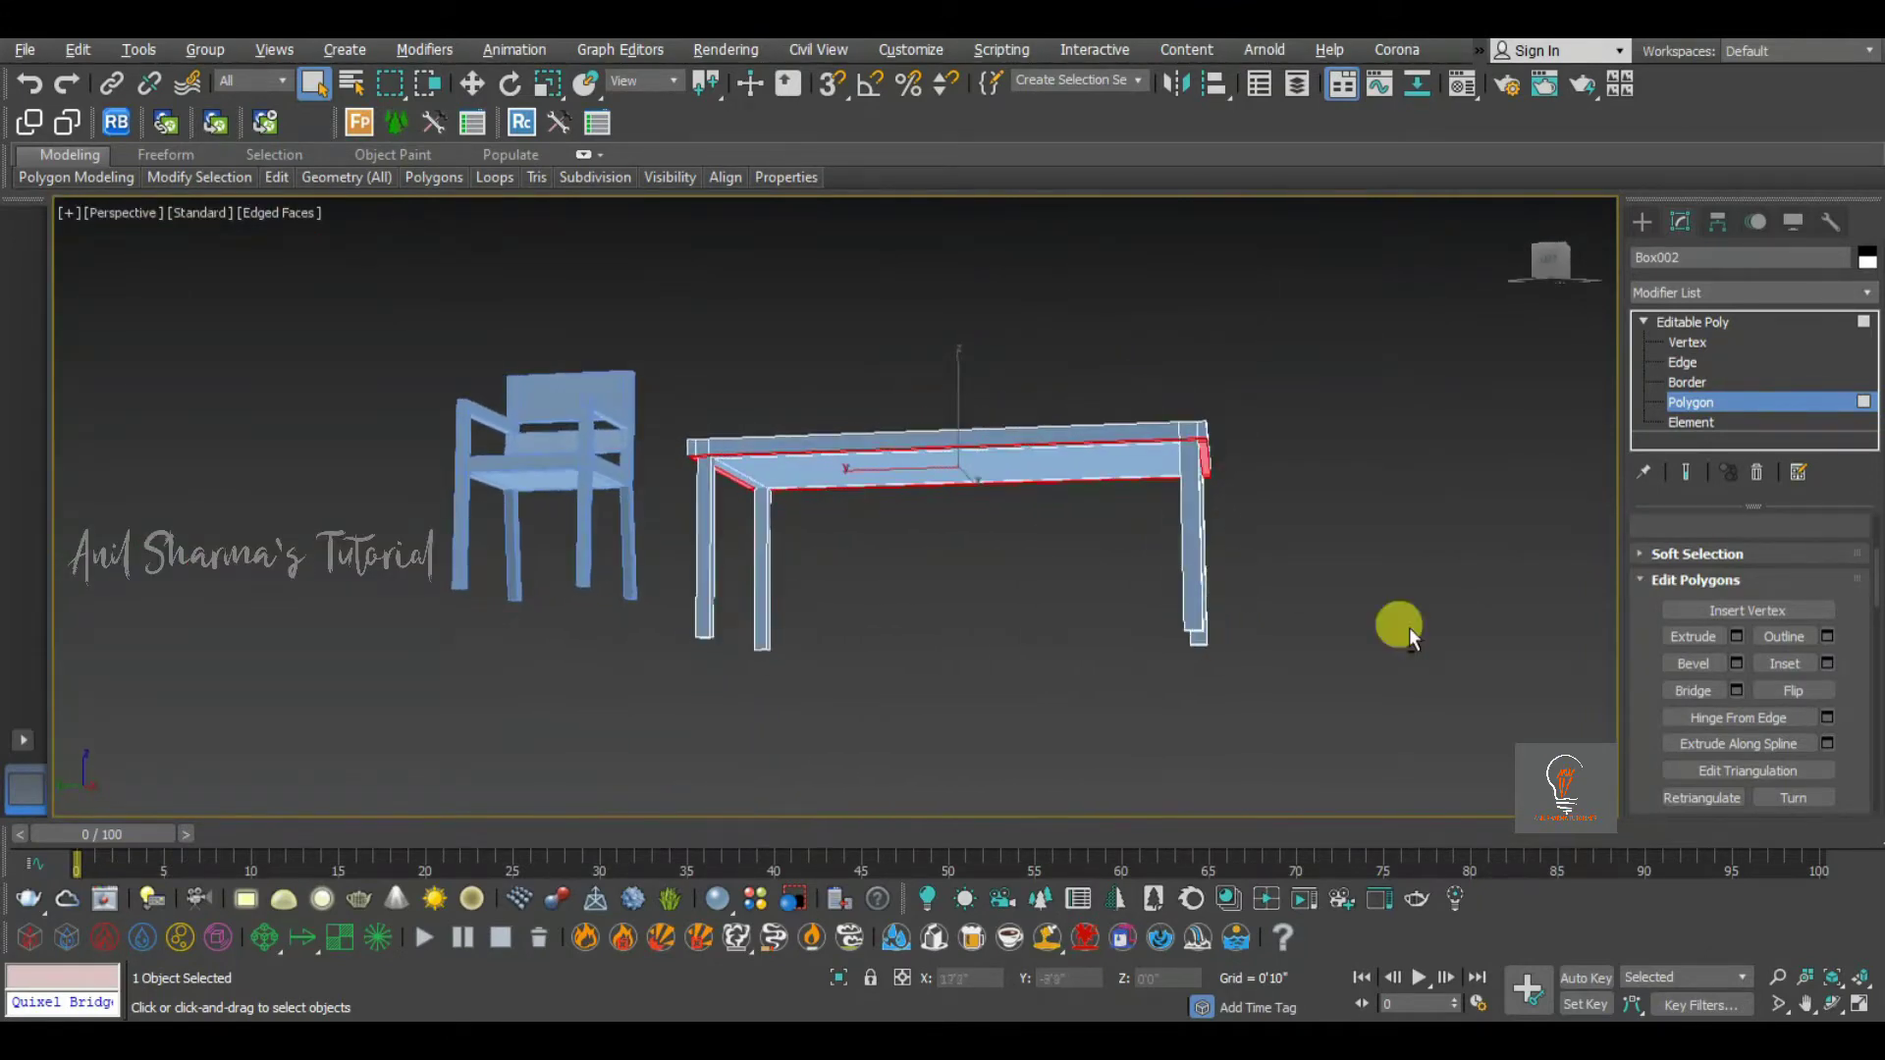
{"action": "left_click", "coordinate": [1735, 636]}
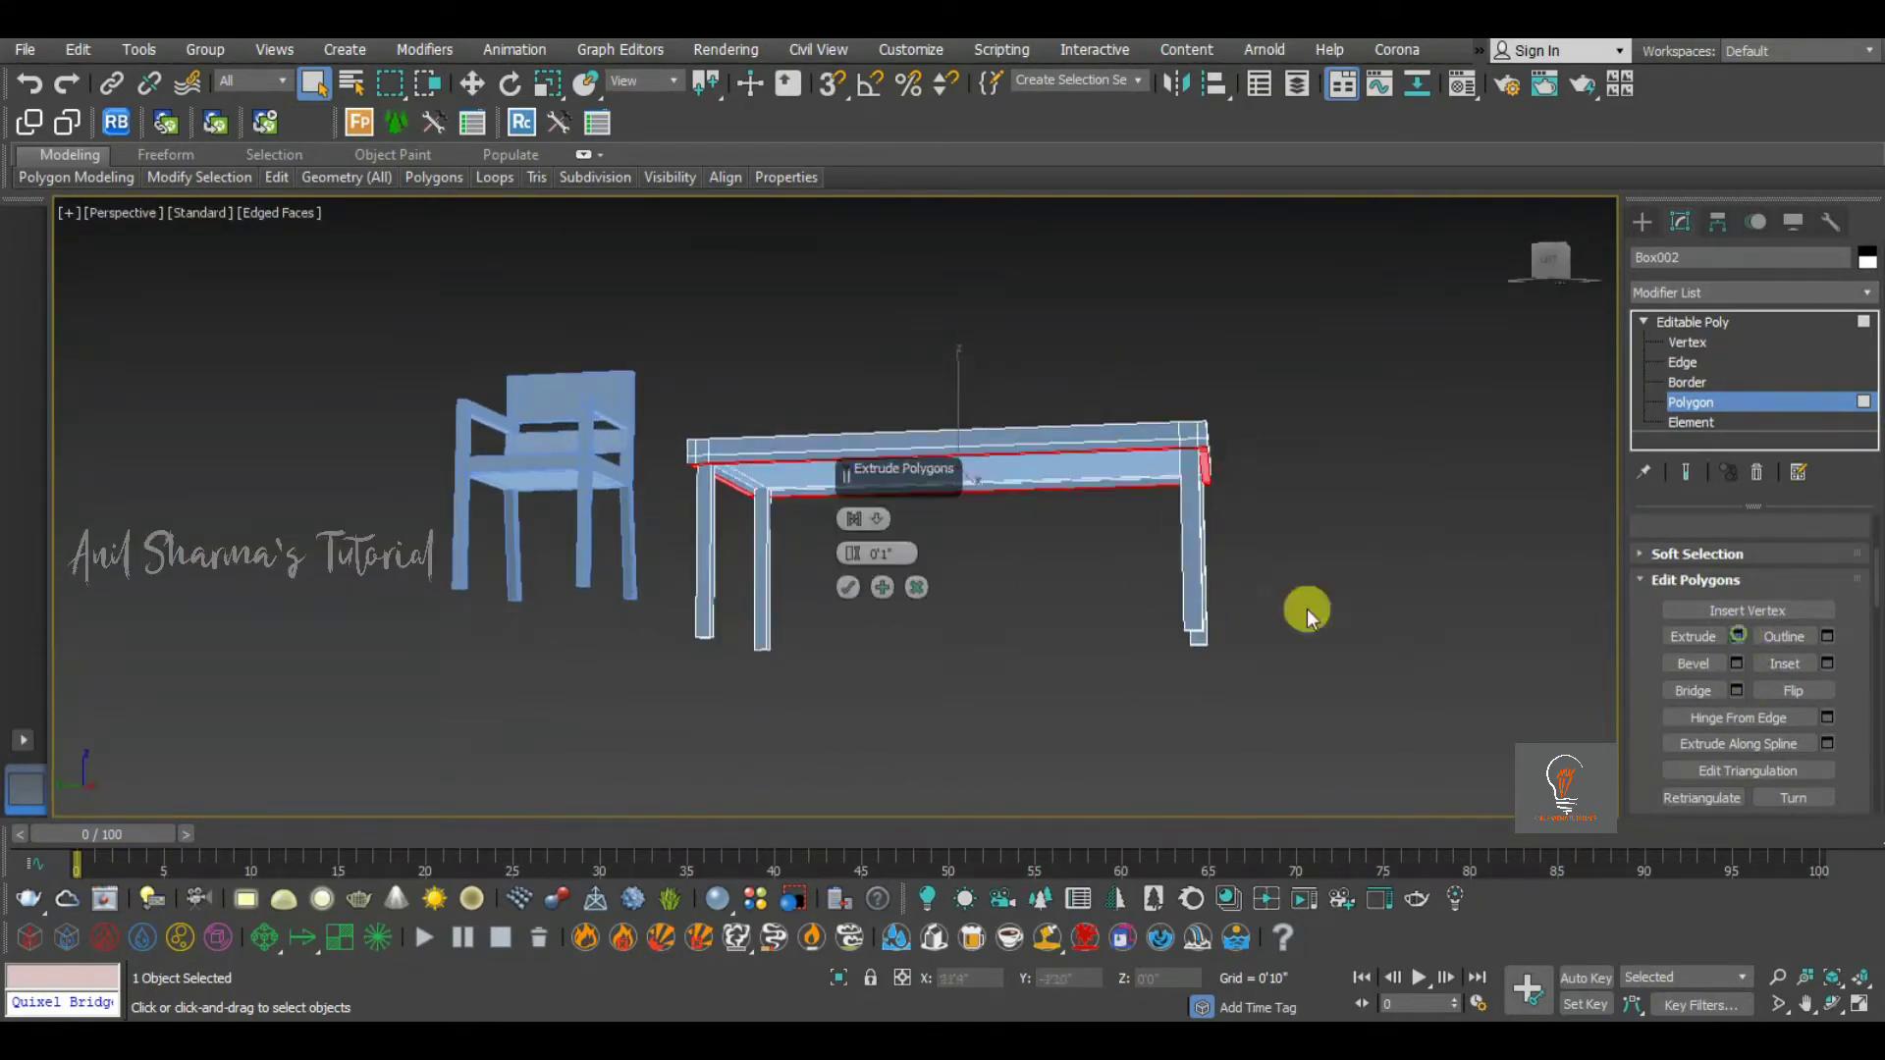
{"action": "left_click", "coordinate": [846, 547]}
{"action": "left_click", "coordinate": [846, 587]}
{"action": "middle_click_drag", "start_coordinate": [869, 603], "coordinate": [1033, 545], "text": "alt"}
{"action": "left_click", "coordinate": [1004, 686]}
{"action": "scroll", "coordinate": [1188, 521], "scroll_direction": "up", "scroll_amount": 5}
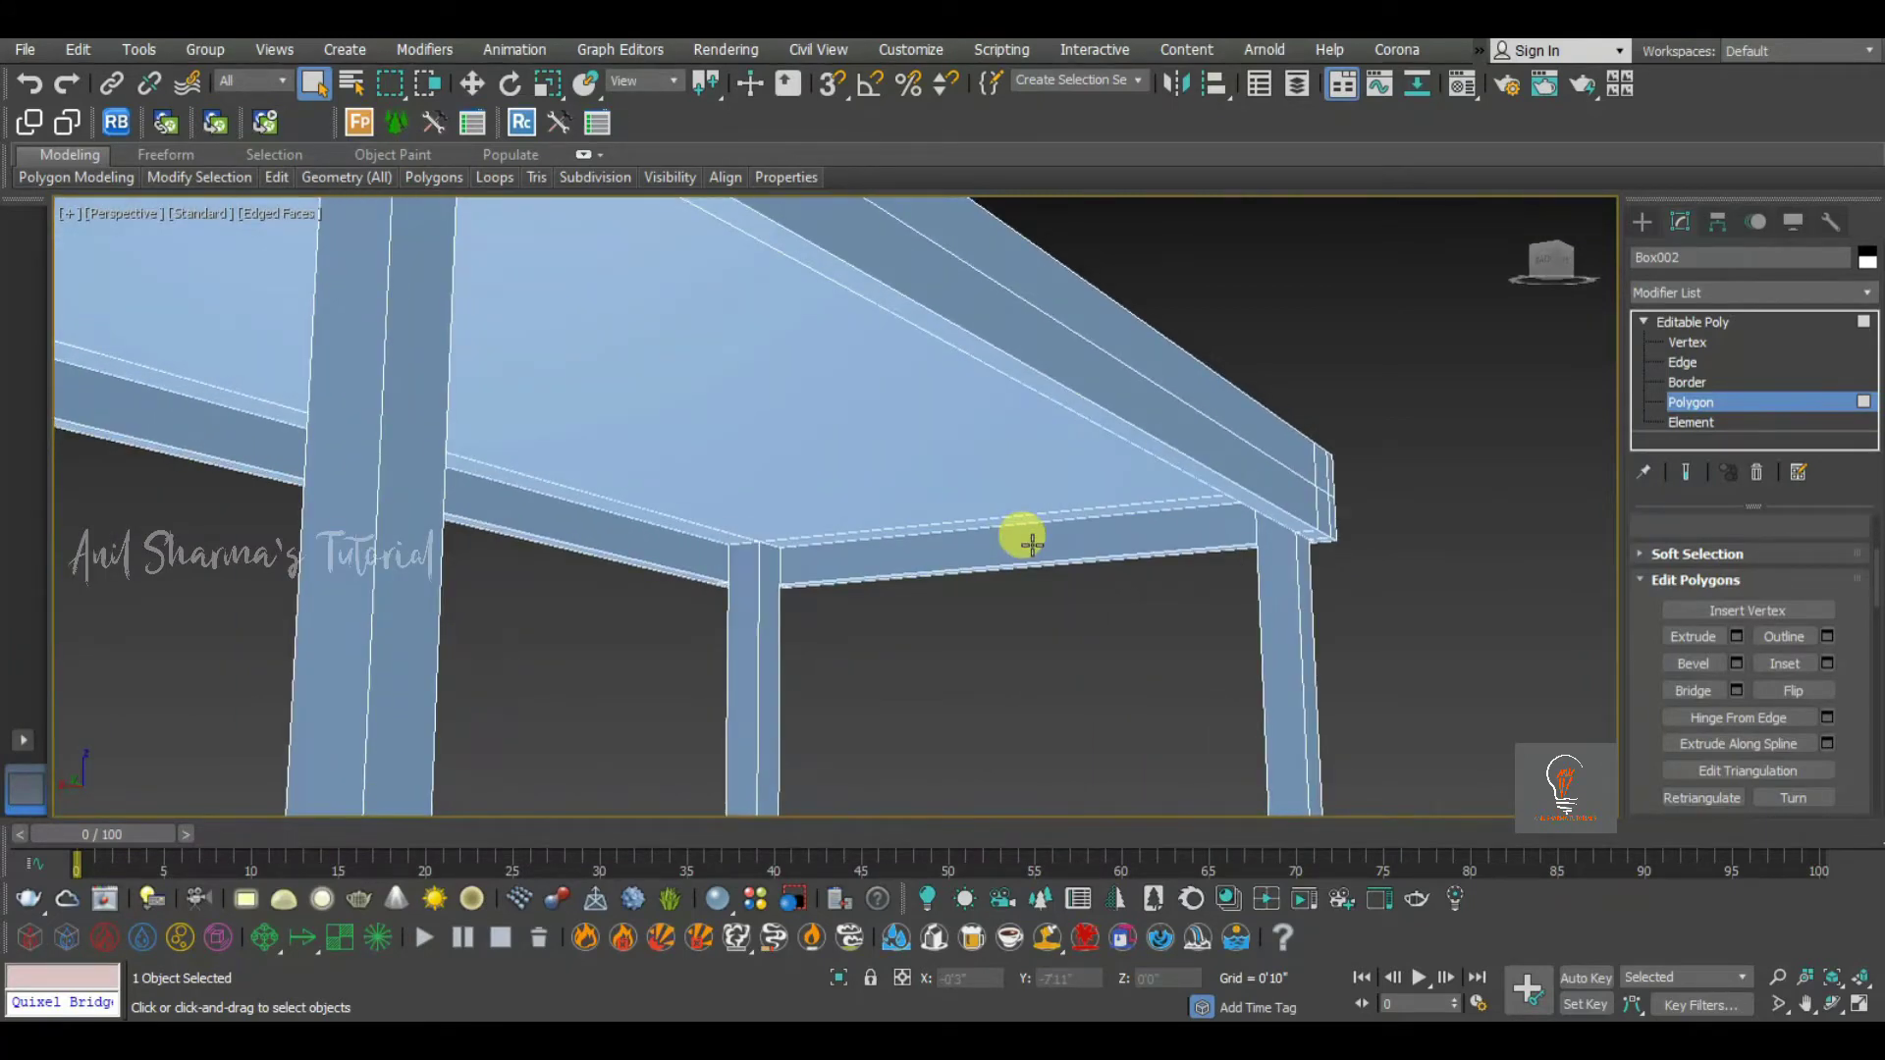
{"action": "middle_click_drag", "start_coordinate": [1031, 542], "coordinate": [1300, 501], "text": "alt"}
{"action": "scroll", "coordinate": [1051, 607], "scroll_direction": "down", "scroll_amount": 4}
{"action": "scroll", "coordinate": [1262, 447], "scroll_direction": "down", "scroll_amount": 5}
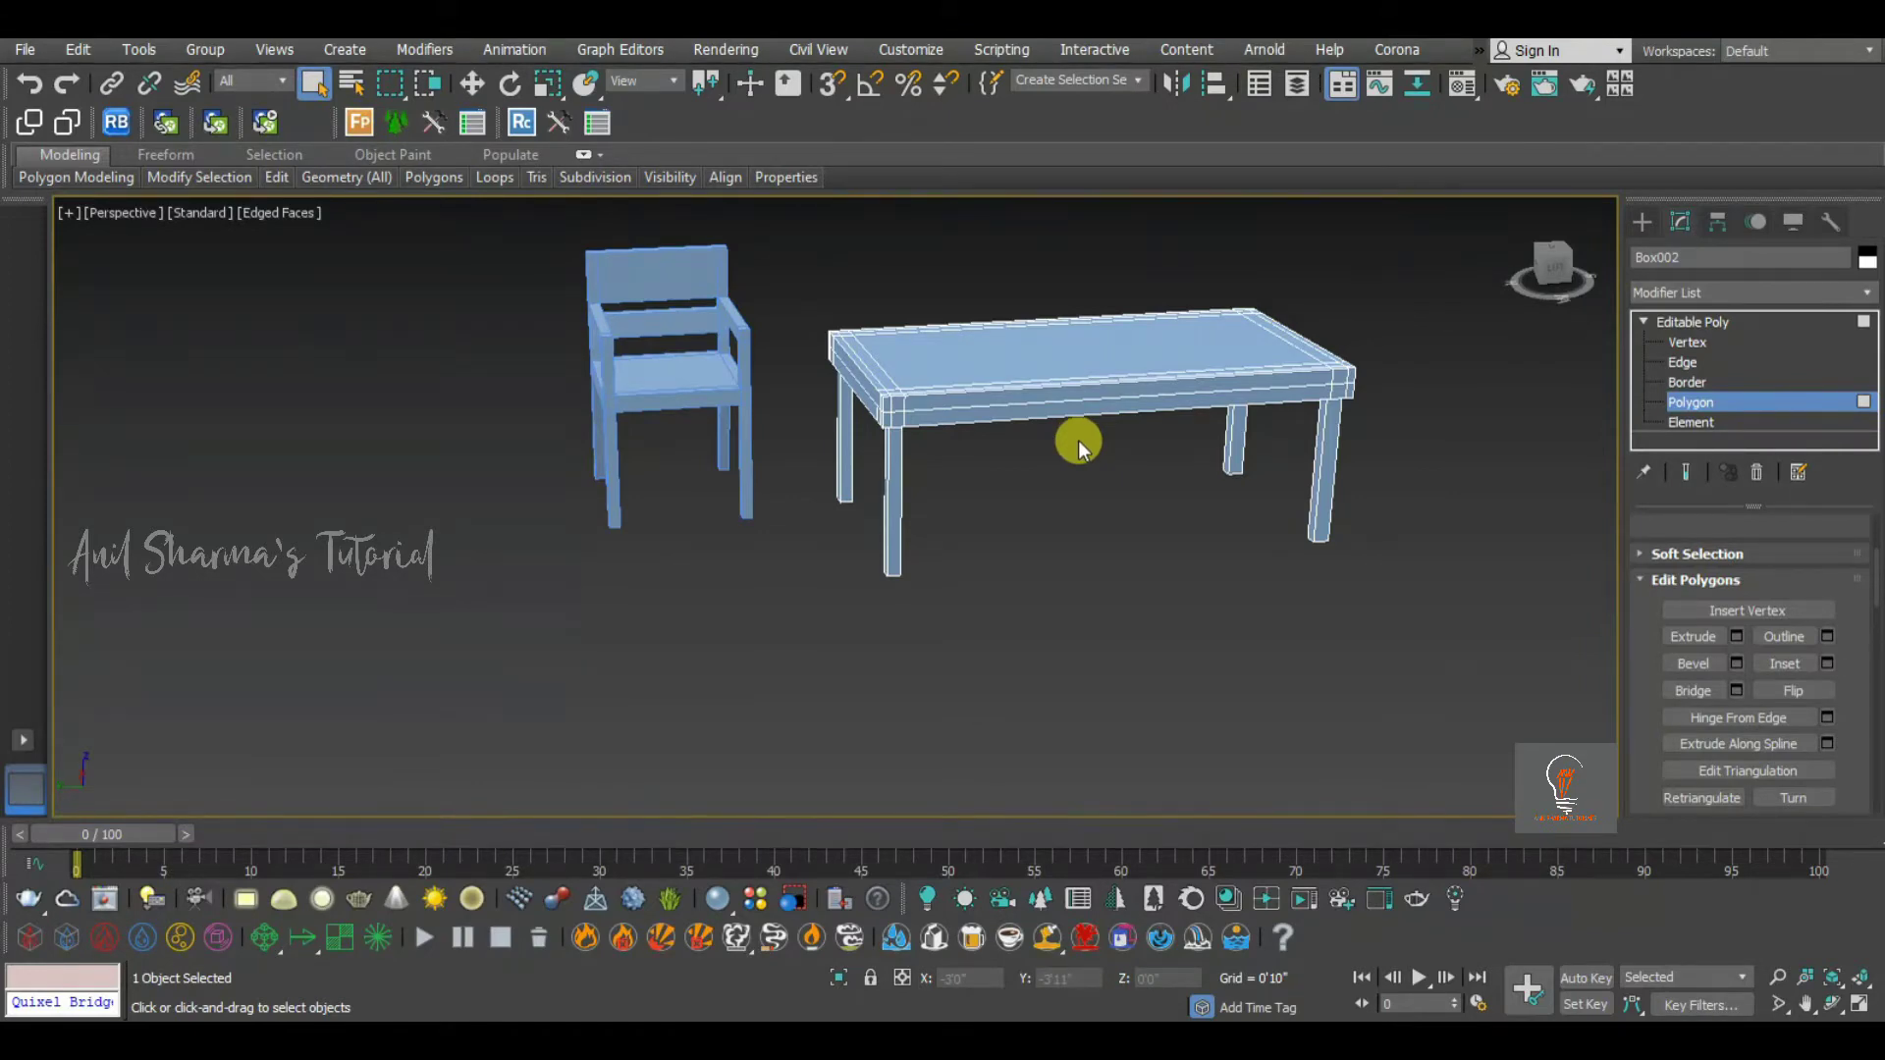
Try region-selecting the polygons of the table legs, and those of the single front leg farthest from the chair
{"action": "middle_click_drag", "start_coordinate": [1078, 440], "coordinate": [1302, 409], "text": "alt"}
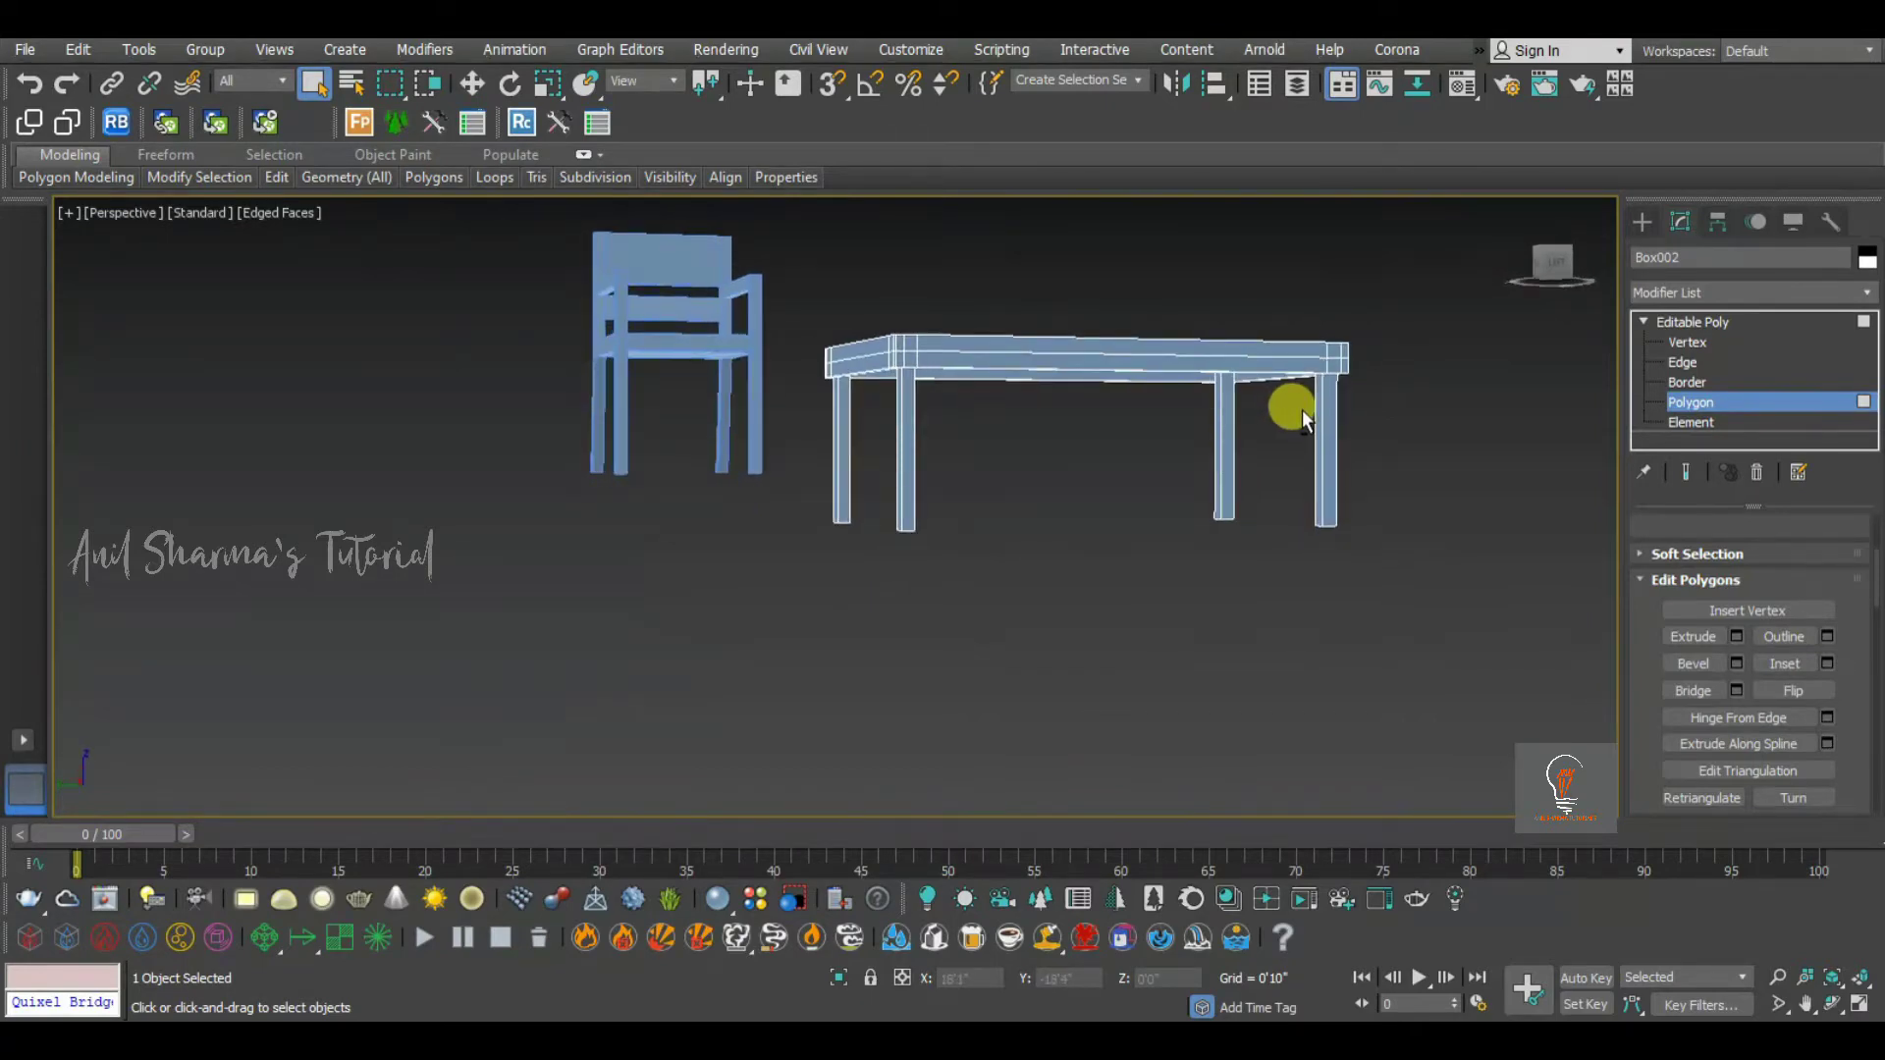
{"action": "left_click_drag", "start_coordinate": [1407, 421], "coordinate": [822, 451]}
{"action": "left_click", "coordinate": [1194, 581]}
{"action": "scroll", "coordinate": [1358, 444], "scroll_direction": "up", "scroll_amount": 5}
{"action": "scroll", "coordinate": [1357, 457], "scroll_direction": "up", "scroll_amount": 2}
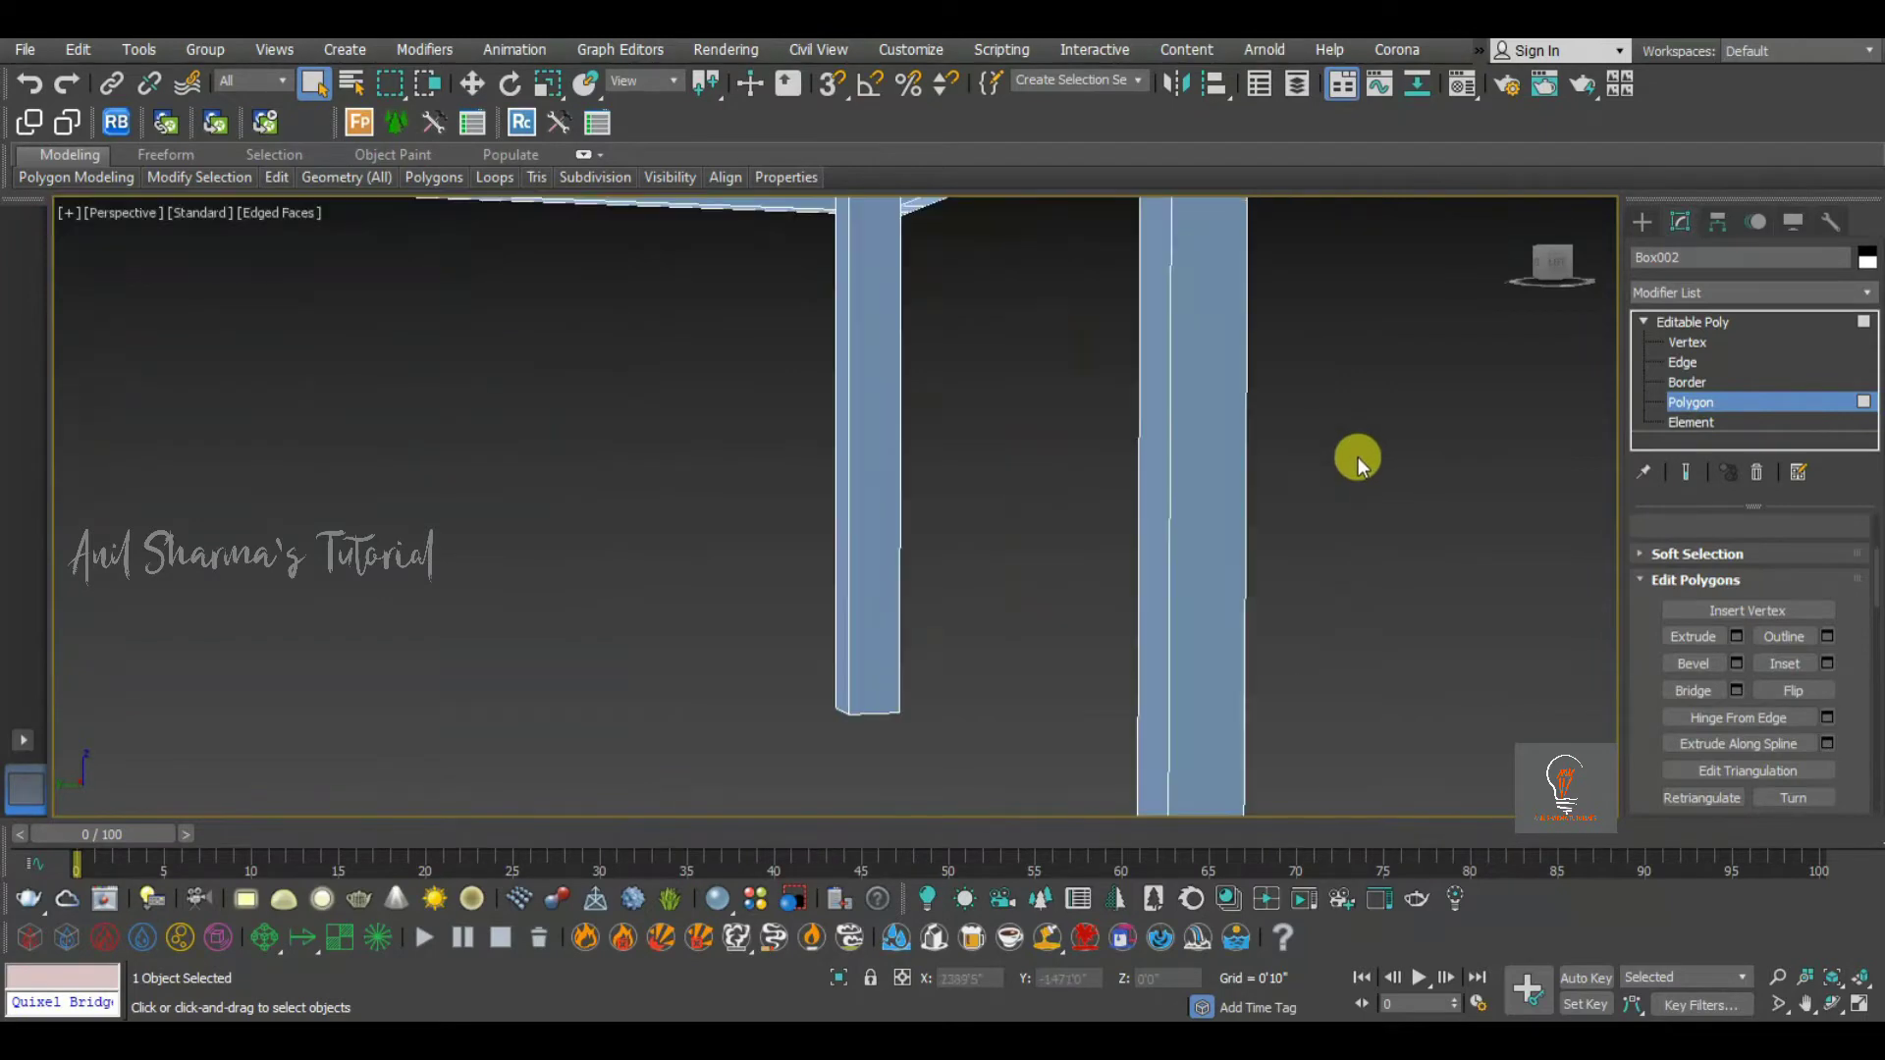
{"action": "scroll", "coordinate": [1335, 462], "scroll_direction": "down", "scroll_amount": 2}
{"action": "middle_click_drag", "start_coordinate": [1335, 463], "coordinate": [1347, 463], "text": "alt"}
{"action": "left_click_drag", "start_coordinate": [1357, 412], "coordinate": [1150, 459]}
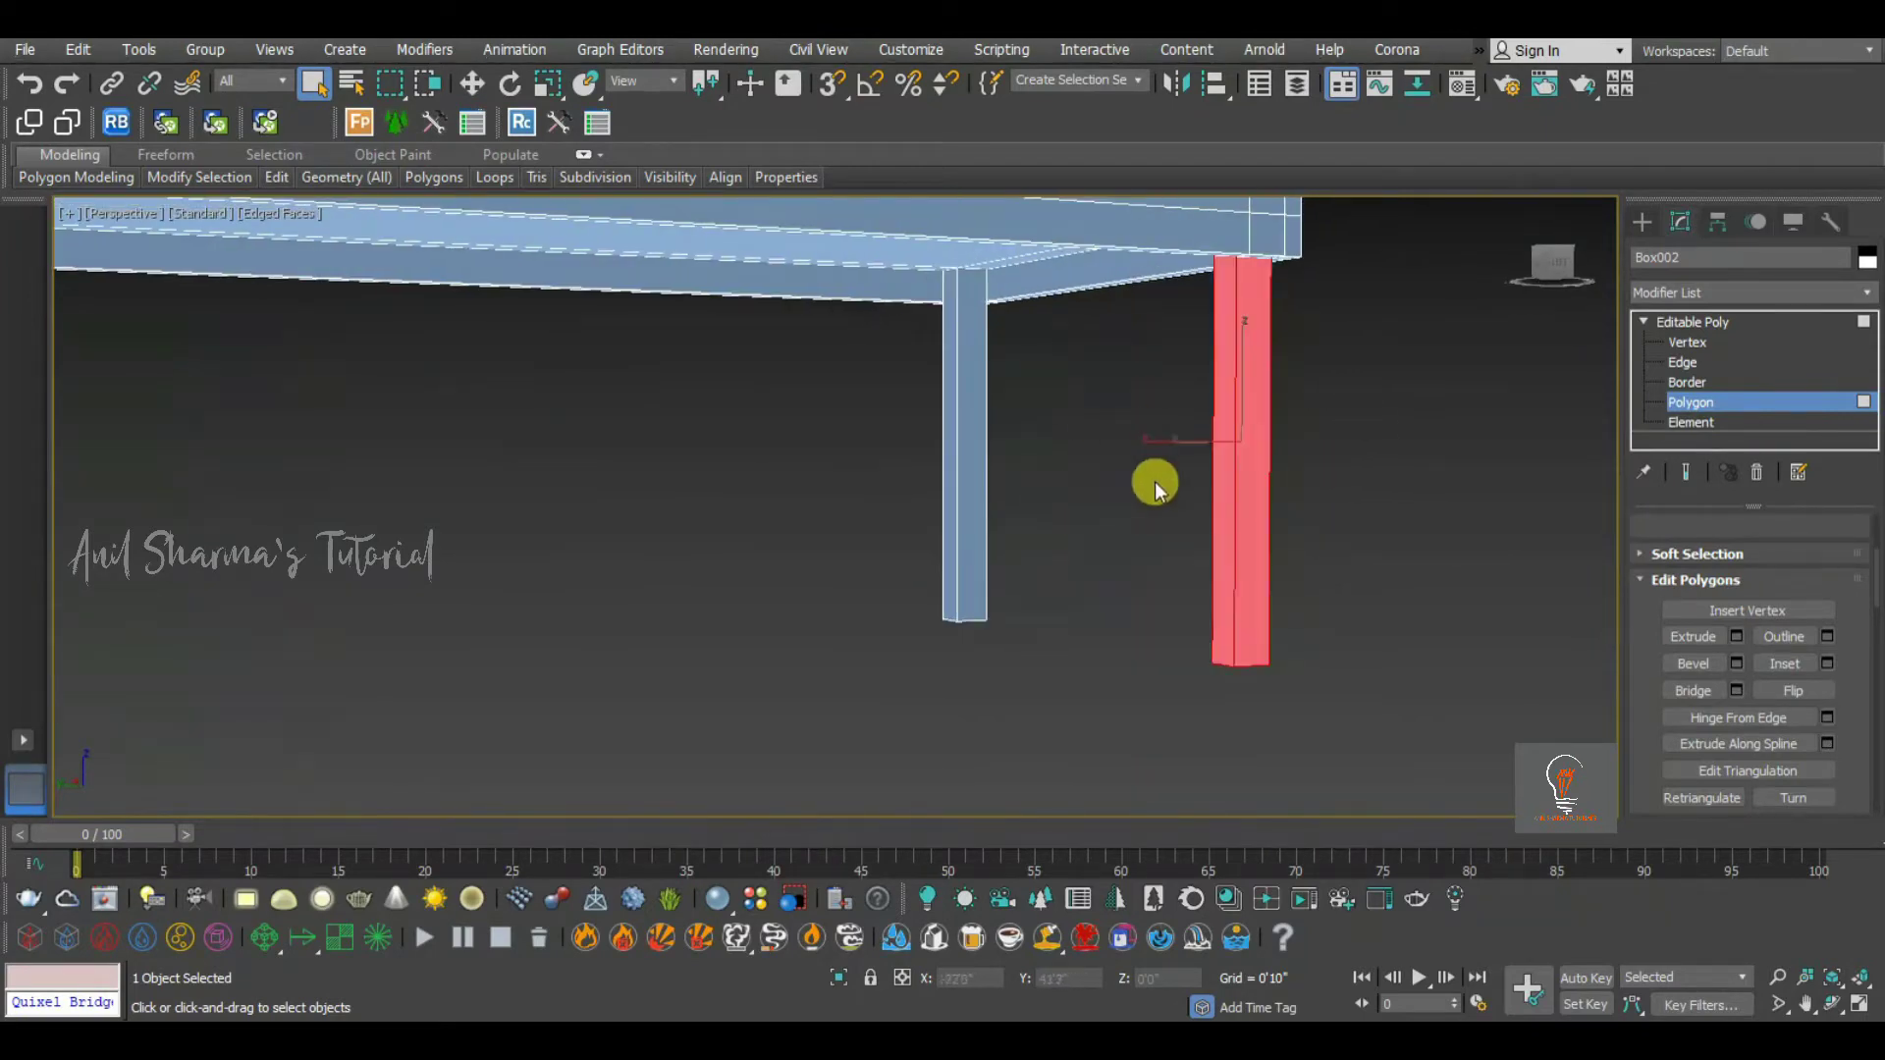
Switch to edge editing, region-select the vertical edges of the front leg farthest from the chair, and clear the selection
{"action": "left_click", "coordinate": [1684, 363]}
{"action": "left_click_drag", "start_coordinate": [1392, 382], "coordinate": [1166, 445]}
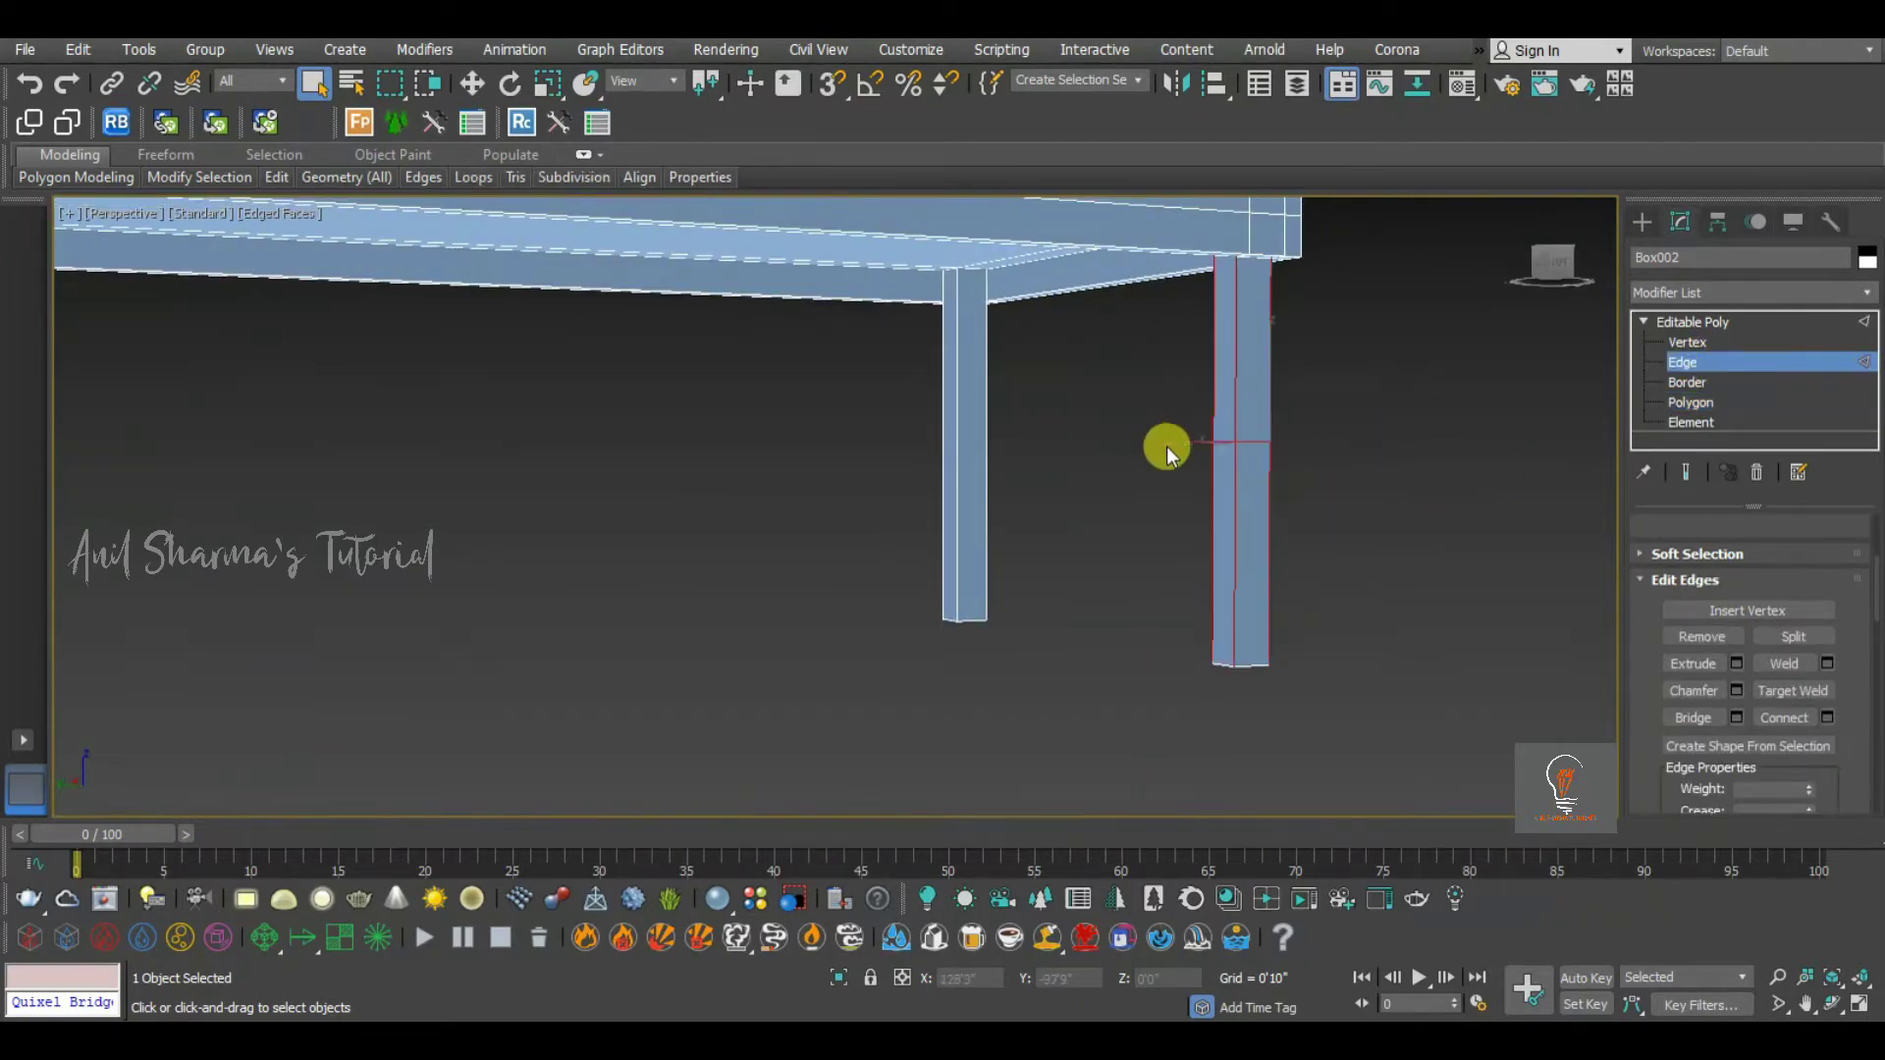
{"action": "middle_click_drag", "start_coordinate": [1166, 446], "coordinate": [1430, 438], "text": "alt"}
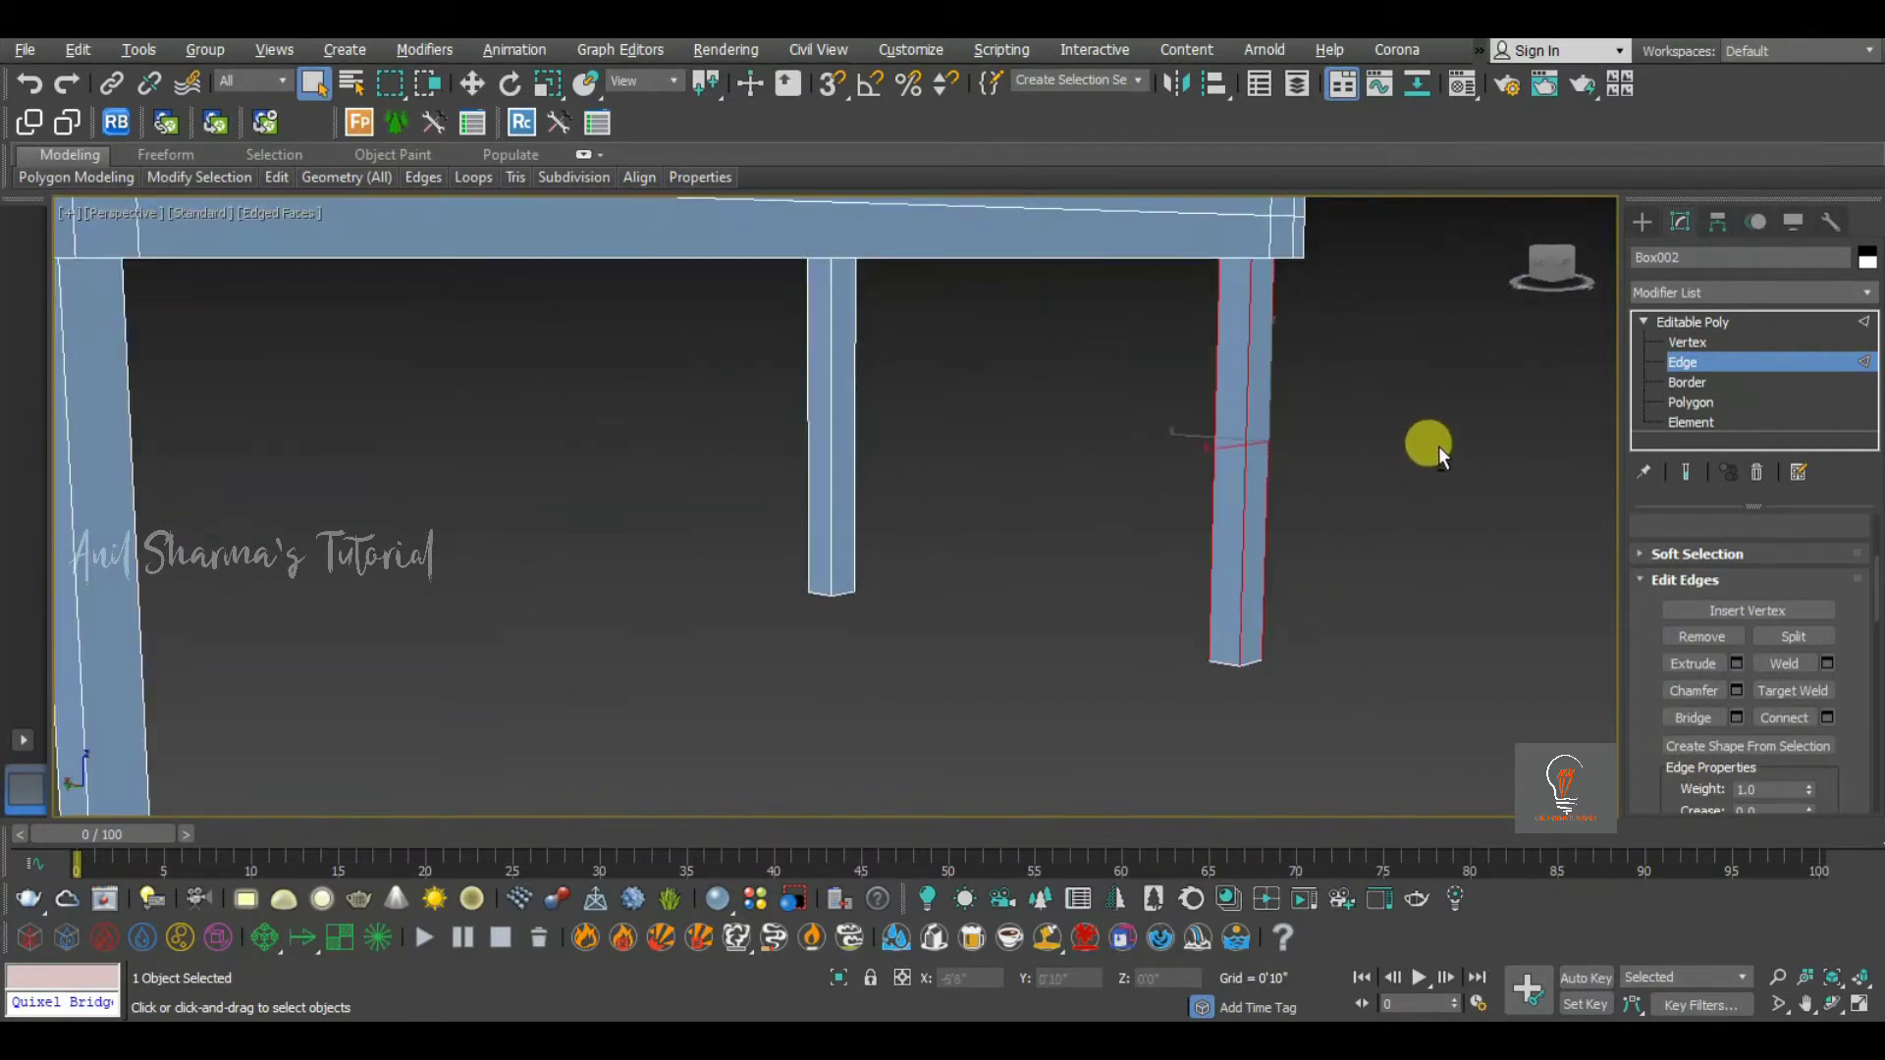
{"action": "left_click", "coordinate": [1440, 446]}
Select one vertical edge of that leg, extend it to the surrounding parallel edges with Ring, and clear the selection
{"action": "left_click", "coordinate": [1246, 404]}
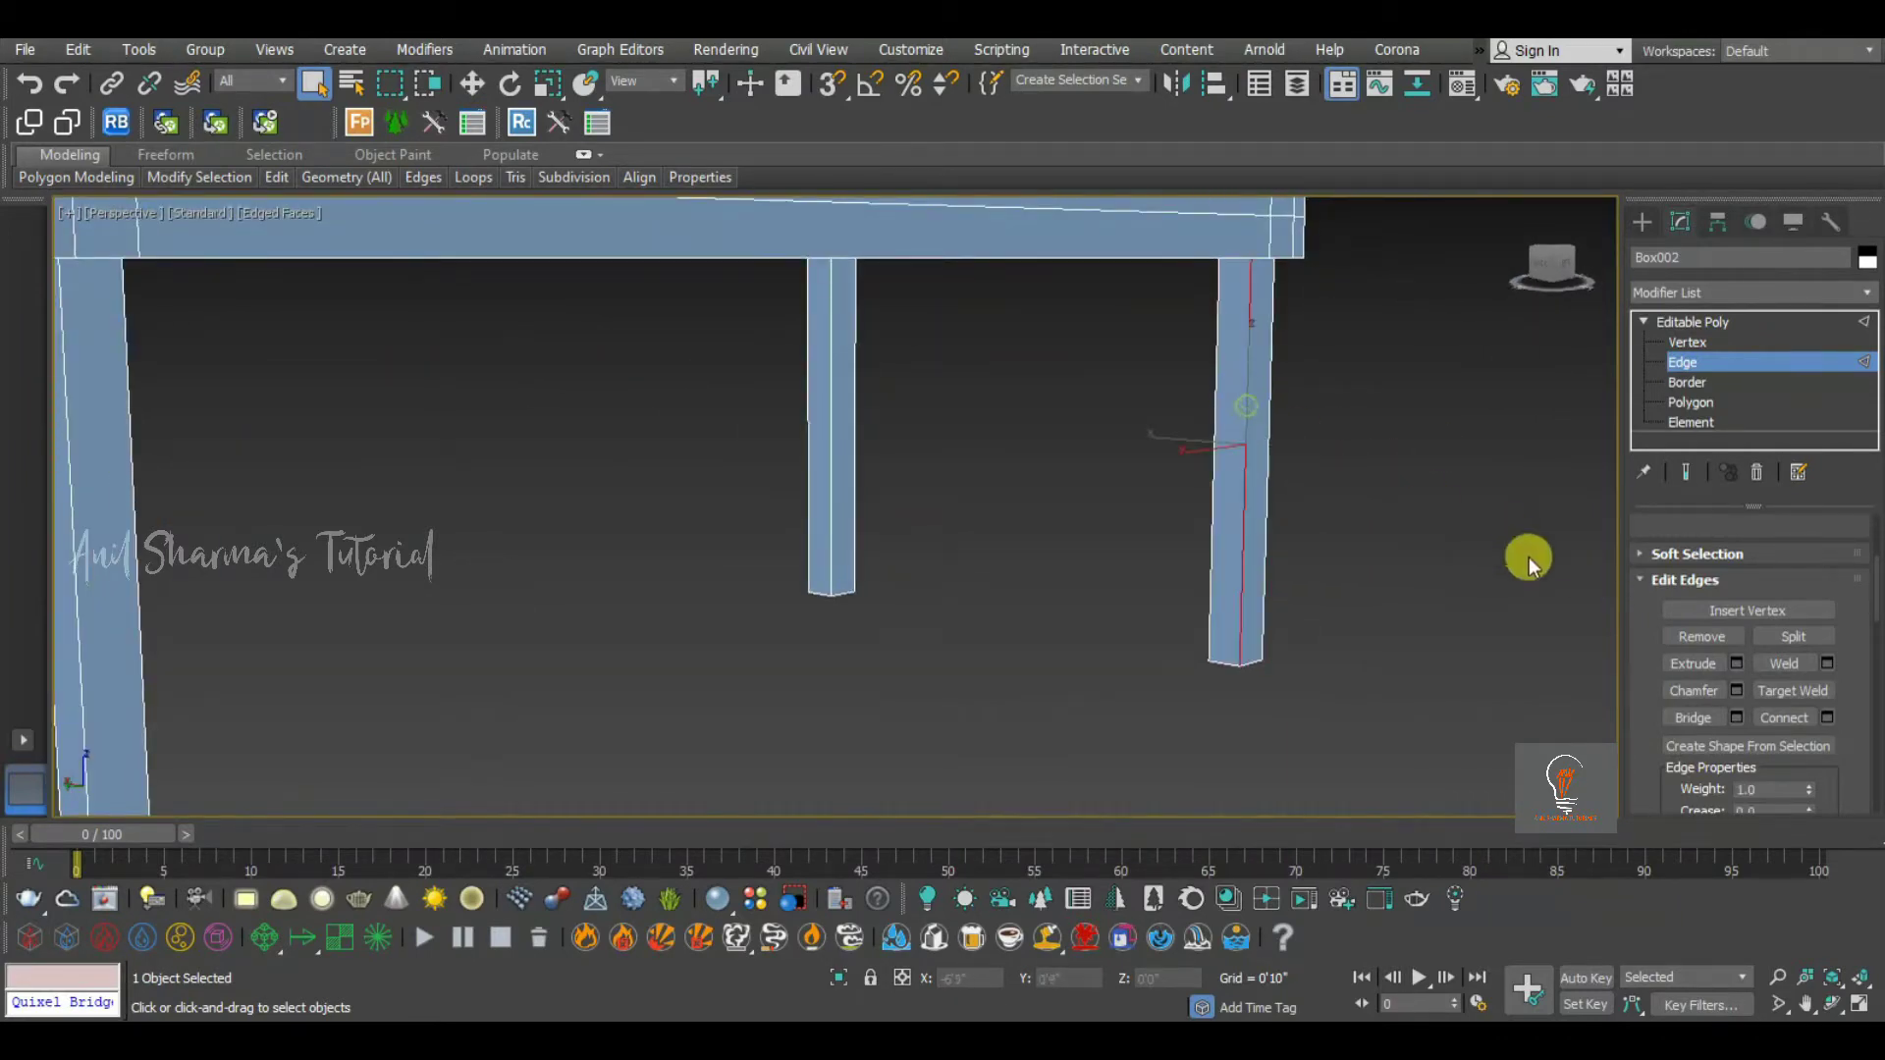
{"action": "left_click_drag", "start_coordinate": [1662, 598], "coordinate": [1649, 815]}
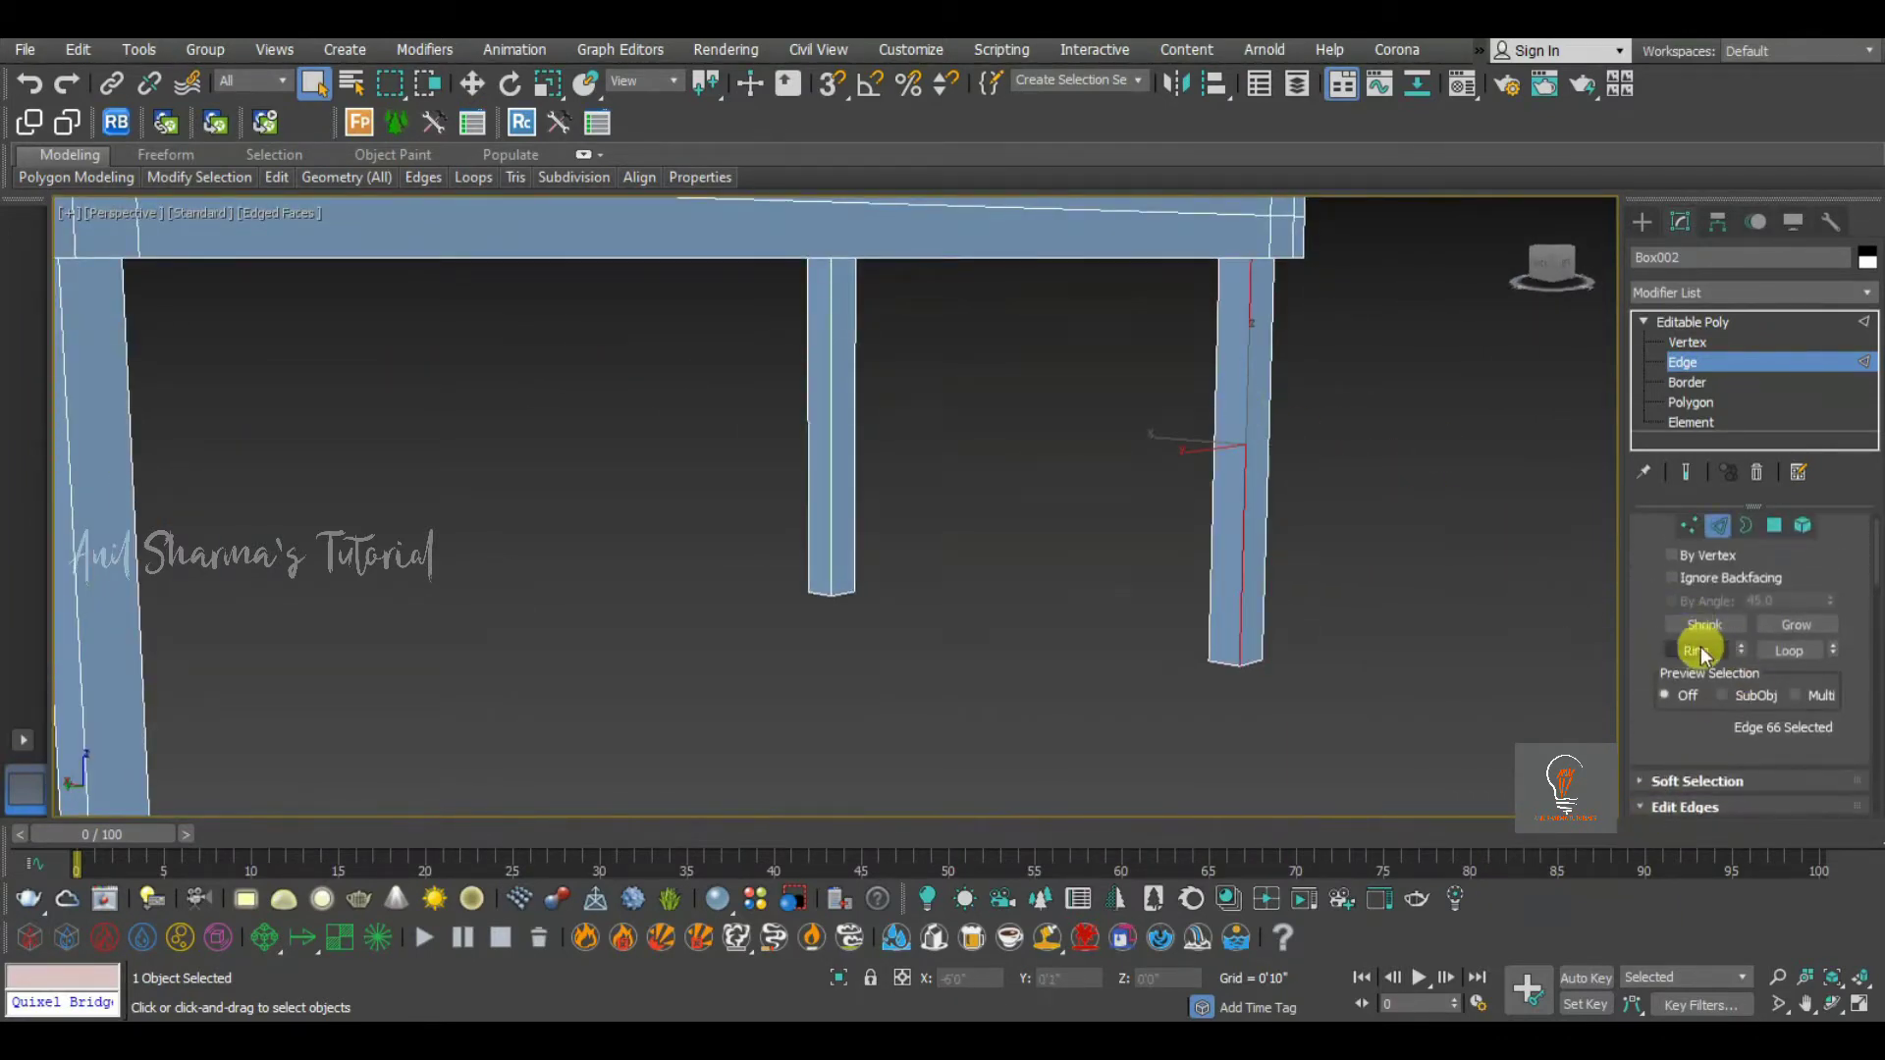
{"action": "left_click", "coordinate": [1698, 648]}
{"action": "middle_click_drag", "start_coordinate": [1402, 598], "coordinate": [1376, 556], "text": "alt"}
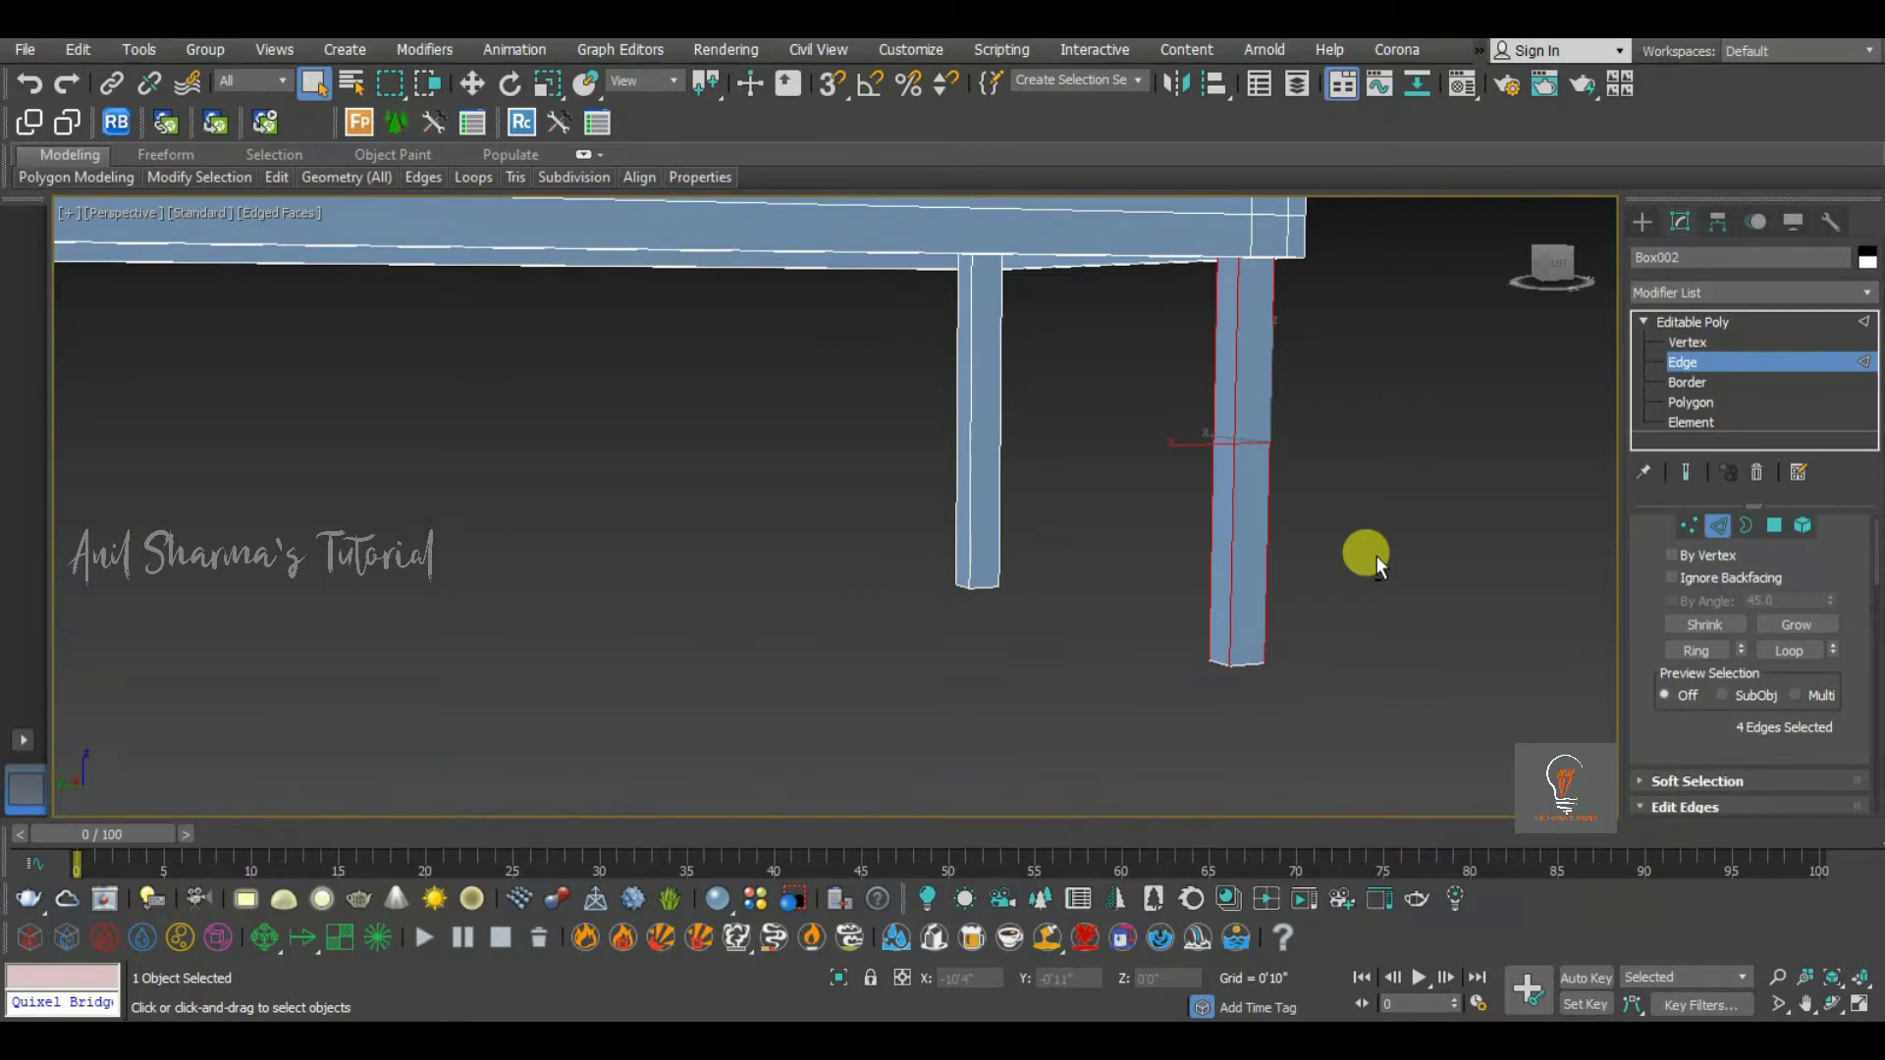
{"action": "left_click", "coordinate": [1377, 556]}
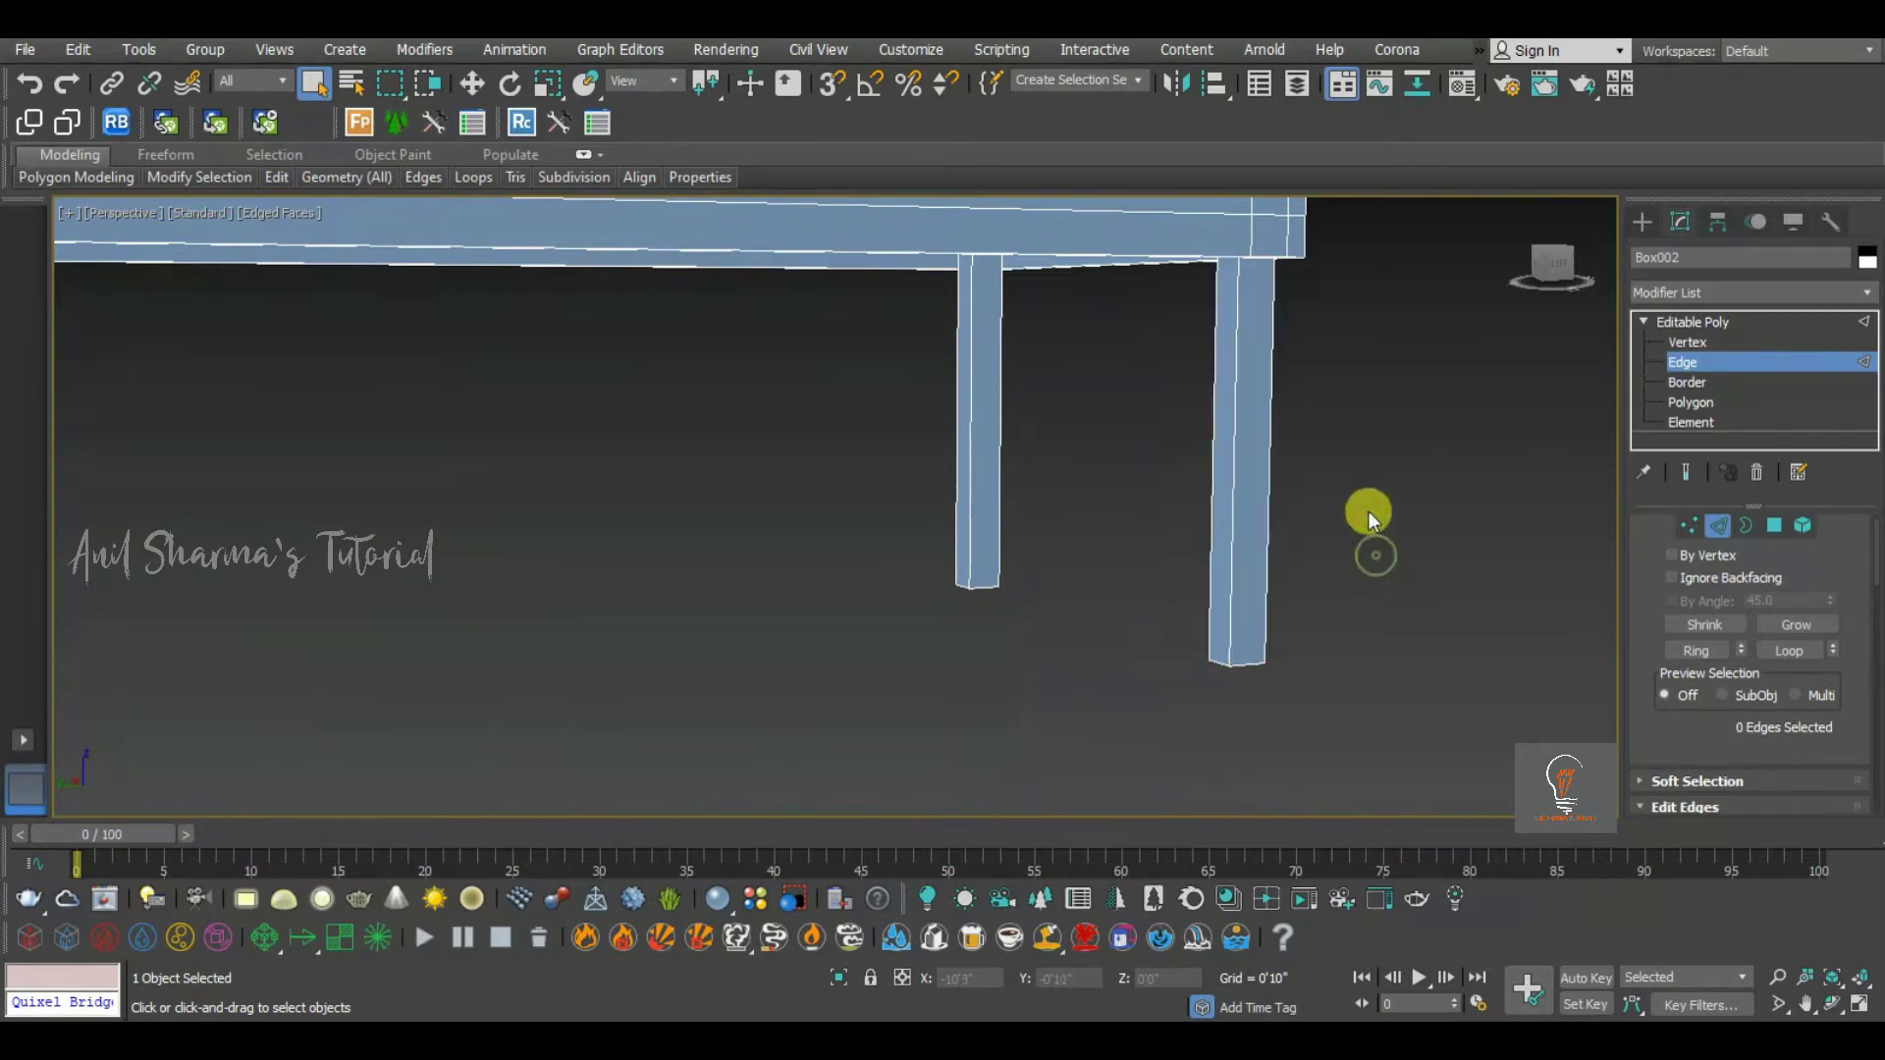
Select the front inner long edge on the tabletop and extend the selection with Loop
{"action": "middle_click_drag", "start_coordinate": [1368, 511], "coordinate": [1249, 475], "text": "alt"}
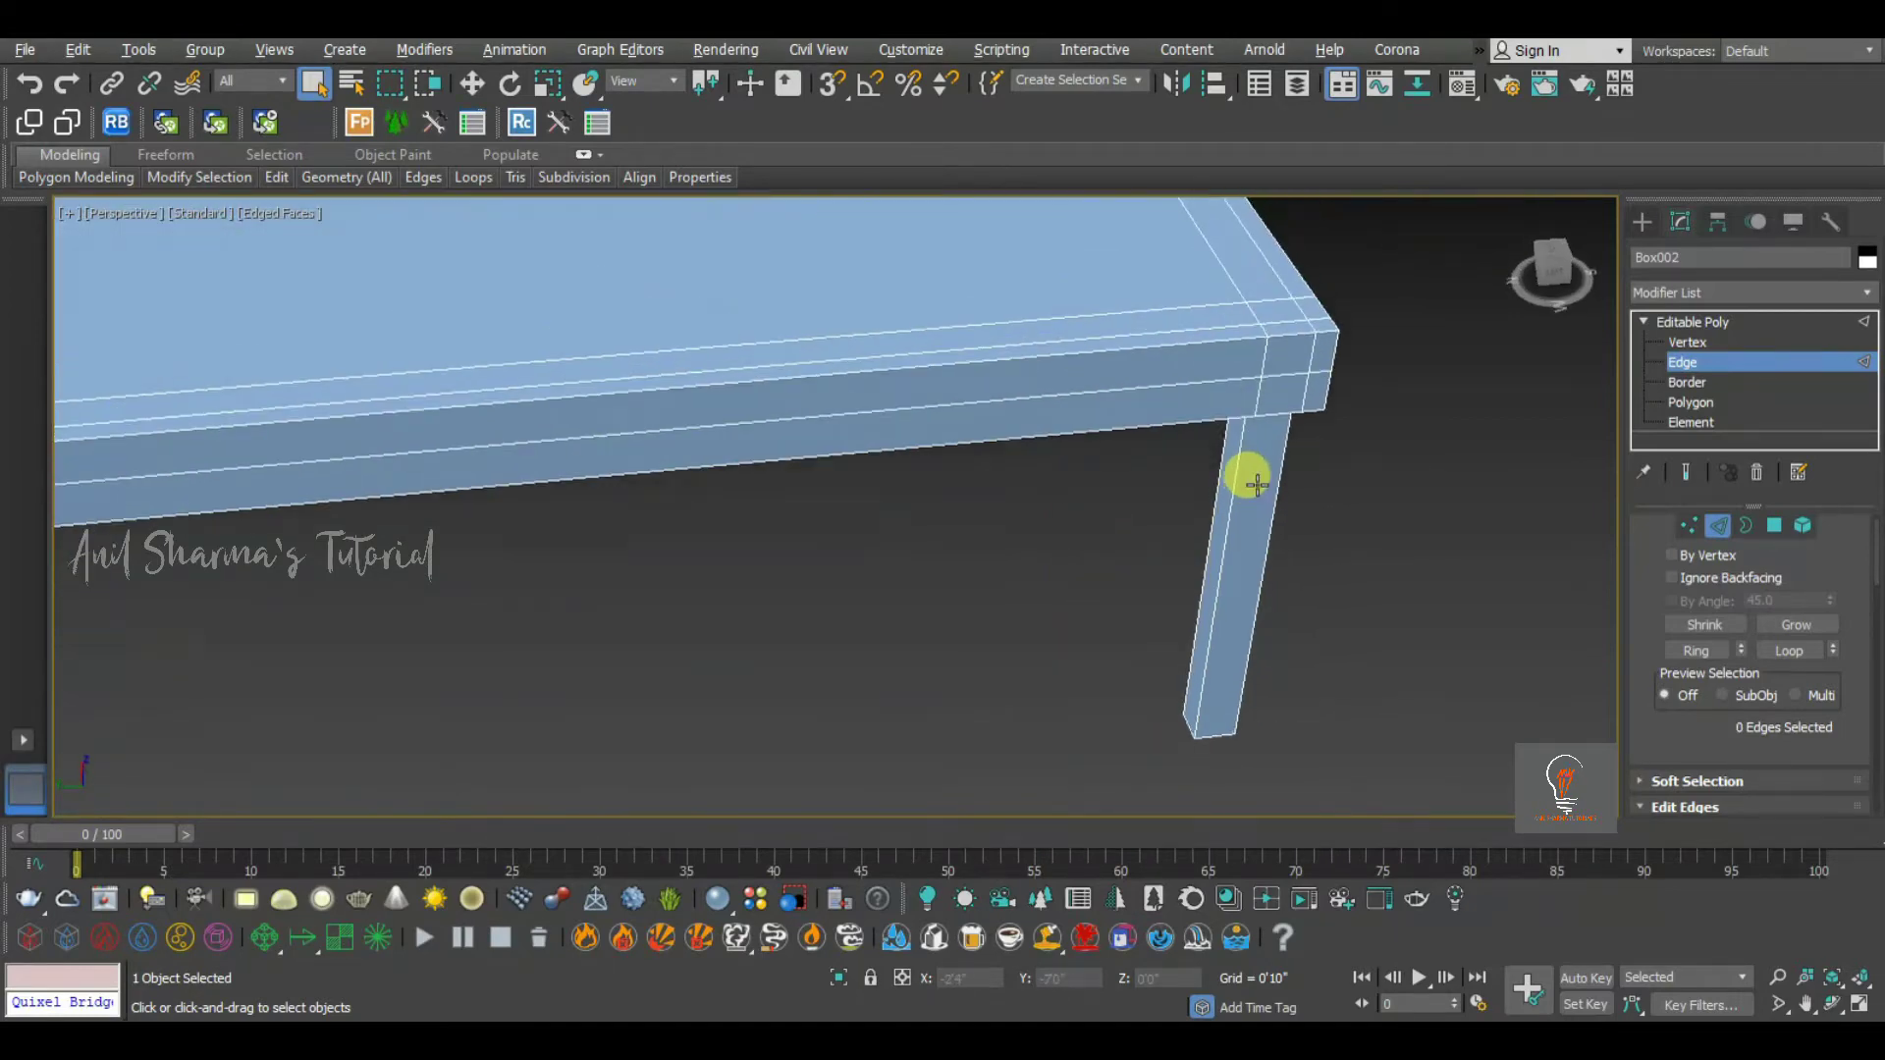
{"action": "scroll", "coordinate": [1250, 475], "scroll_direction": "down", "scroll_amount": 4}
{"action": "middle_click_drag", "start_coordinate": [1227, 386], "coordinate": [1135, 383], "text": "alt"}
{"action": "left_click", "coordinate": [1224, 415]}
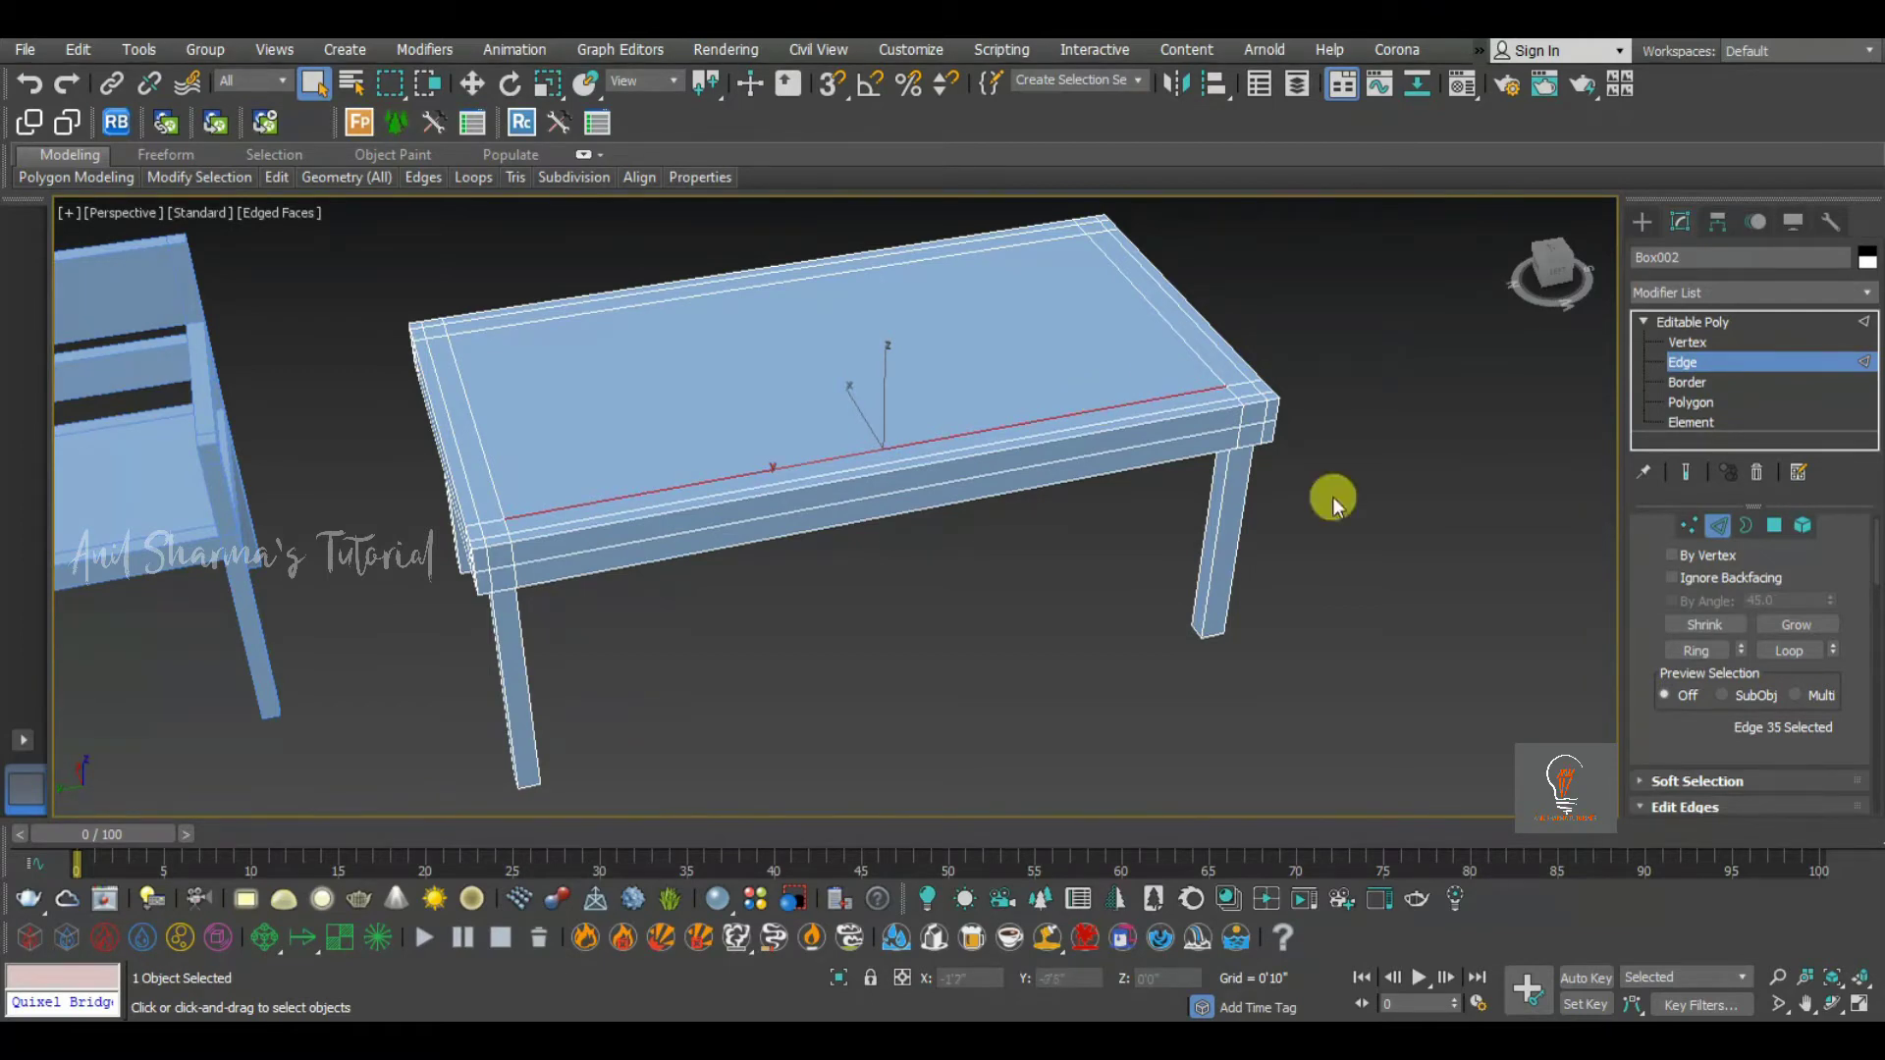
{"action": "left_click", "coordinate": [1775, 650]}
Examine the selected edge loop around the tabletop's end, underside and leg joints
{"action": "middle_click_drag", "start_coordinate": [996, 631], "coordinate": [746, 355], "text": "alt"}
{"action": "middle_click_drag", "start_coordinate": [969, 380], "coordinate": [857, 628]}
{"action": "middle_click_drag", "start_coordinate": [987, 410], "coordinate": [849, 390], "text": "alt"}
{"action": "scroll", "coordinate": [721, 336], "scroll_direction": "up", "scroll_amount": 4}
{"action": "scroll", "coordinate": [976, 334], "scroll_direction": "up", "scroll_amount": 4}
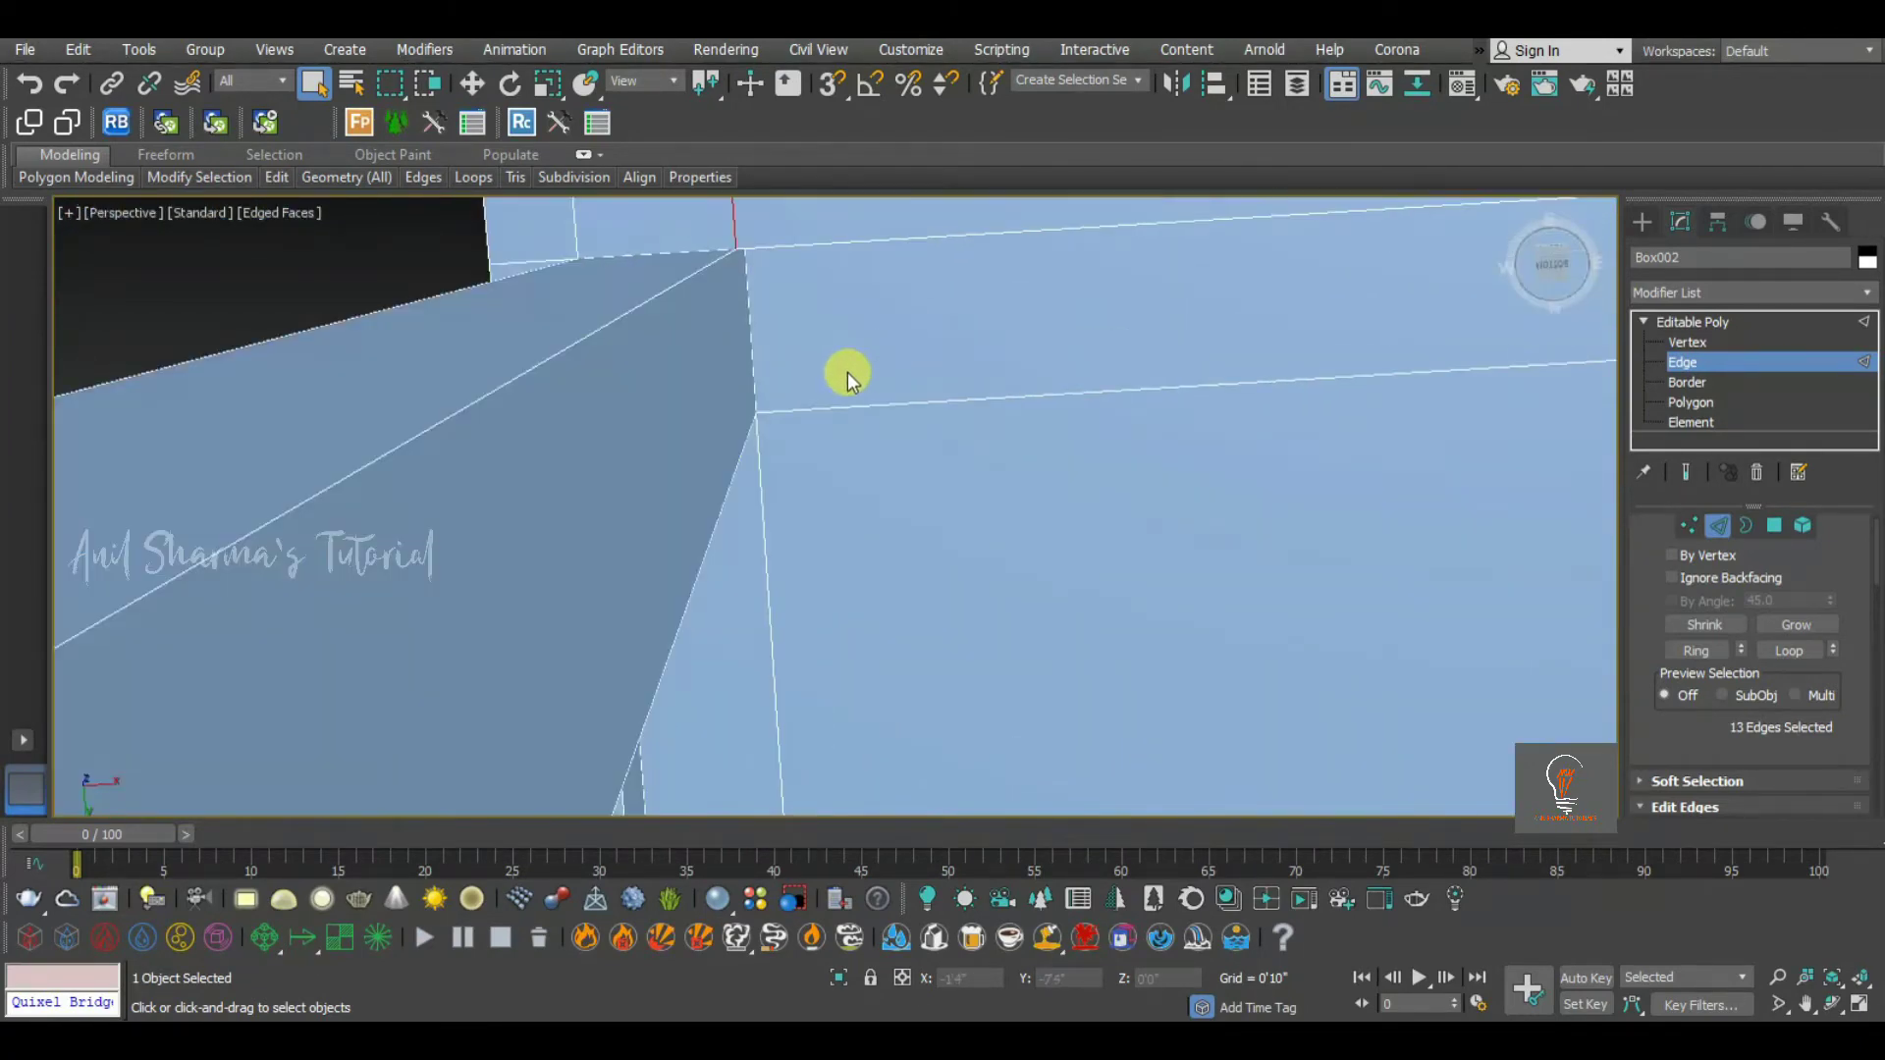
{"action": "scroll", "coordinate": [816, 389], "scroll_direction": "down", "scroll_amount": 5}
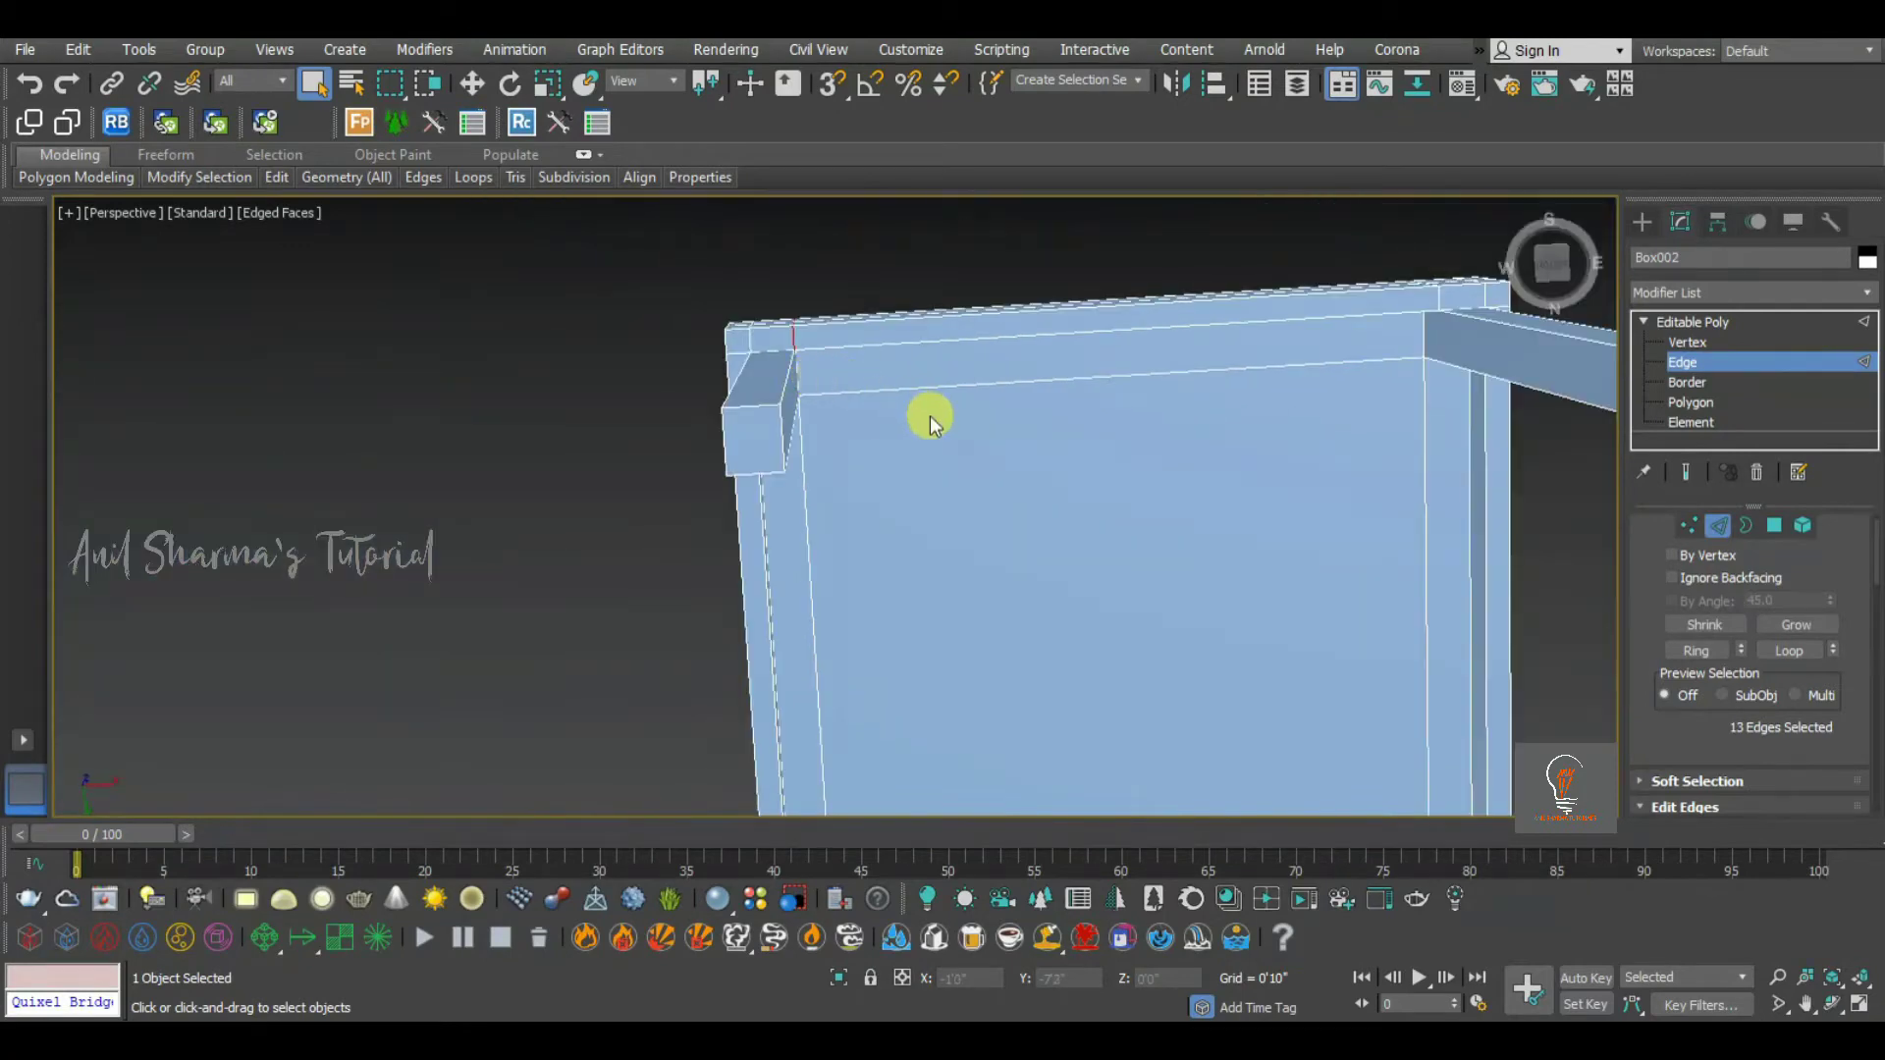
{"action": "scroll", "coordinate": [970, 499], "scroll_direction": "down", "scroll_amount": 2}
{"action": "mouse_move", "coordinate": [970, 498]}
{"action": "middle_mouse_down"}
{"action": "mouse_move", "coordinate": [1017, 306]}
{"action": "mouse_move", "coordinate": [969, 280]}
{"action": "mouse_move", "coordinate": [982, 522]}
{"action": "middle_mouse_up"}
{"action": "middle_click_drag", "start_coordinate": [1023, 407], "coordinate": [1023, 339], "text": "alt"}
{"action": "middle_click_drag", "start_coordinate": [1024, 340], "coordinate": [1291, 401], "text": "alt"}
Try selecting the tabletop's long edges by picking the front inner edge and by regions across its middle, and clear the selection
{"action": "left_click", "coordinate": [1052, 512]}
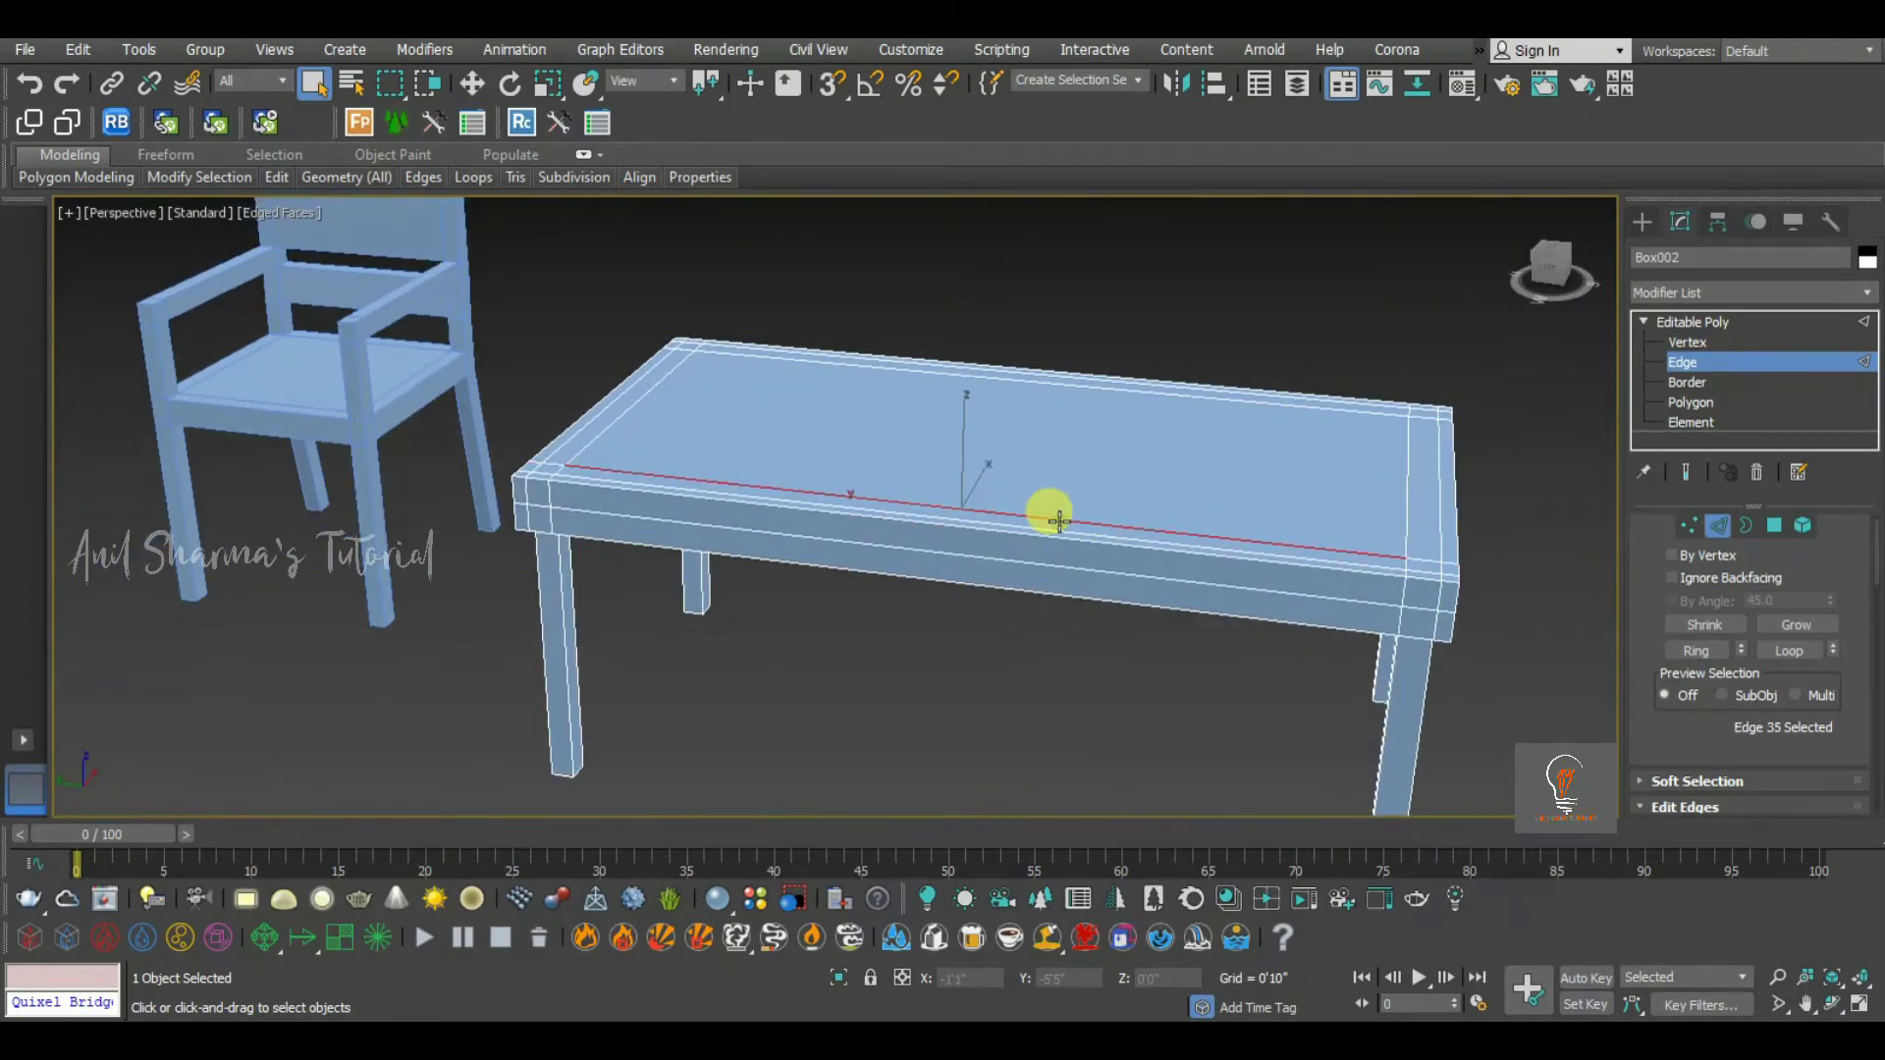
{"action": "middle_click_drag", "start_coordinate": [1045, 510], "coordinate": [1046, 386], "text": "alt"}
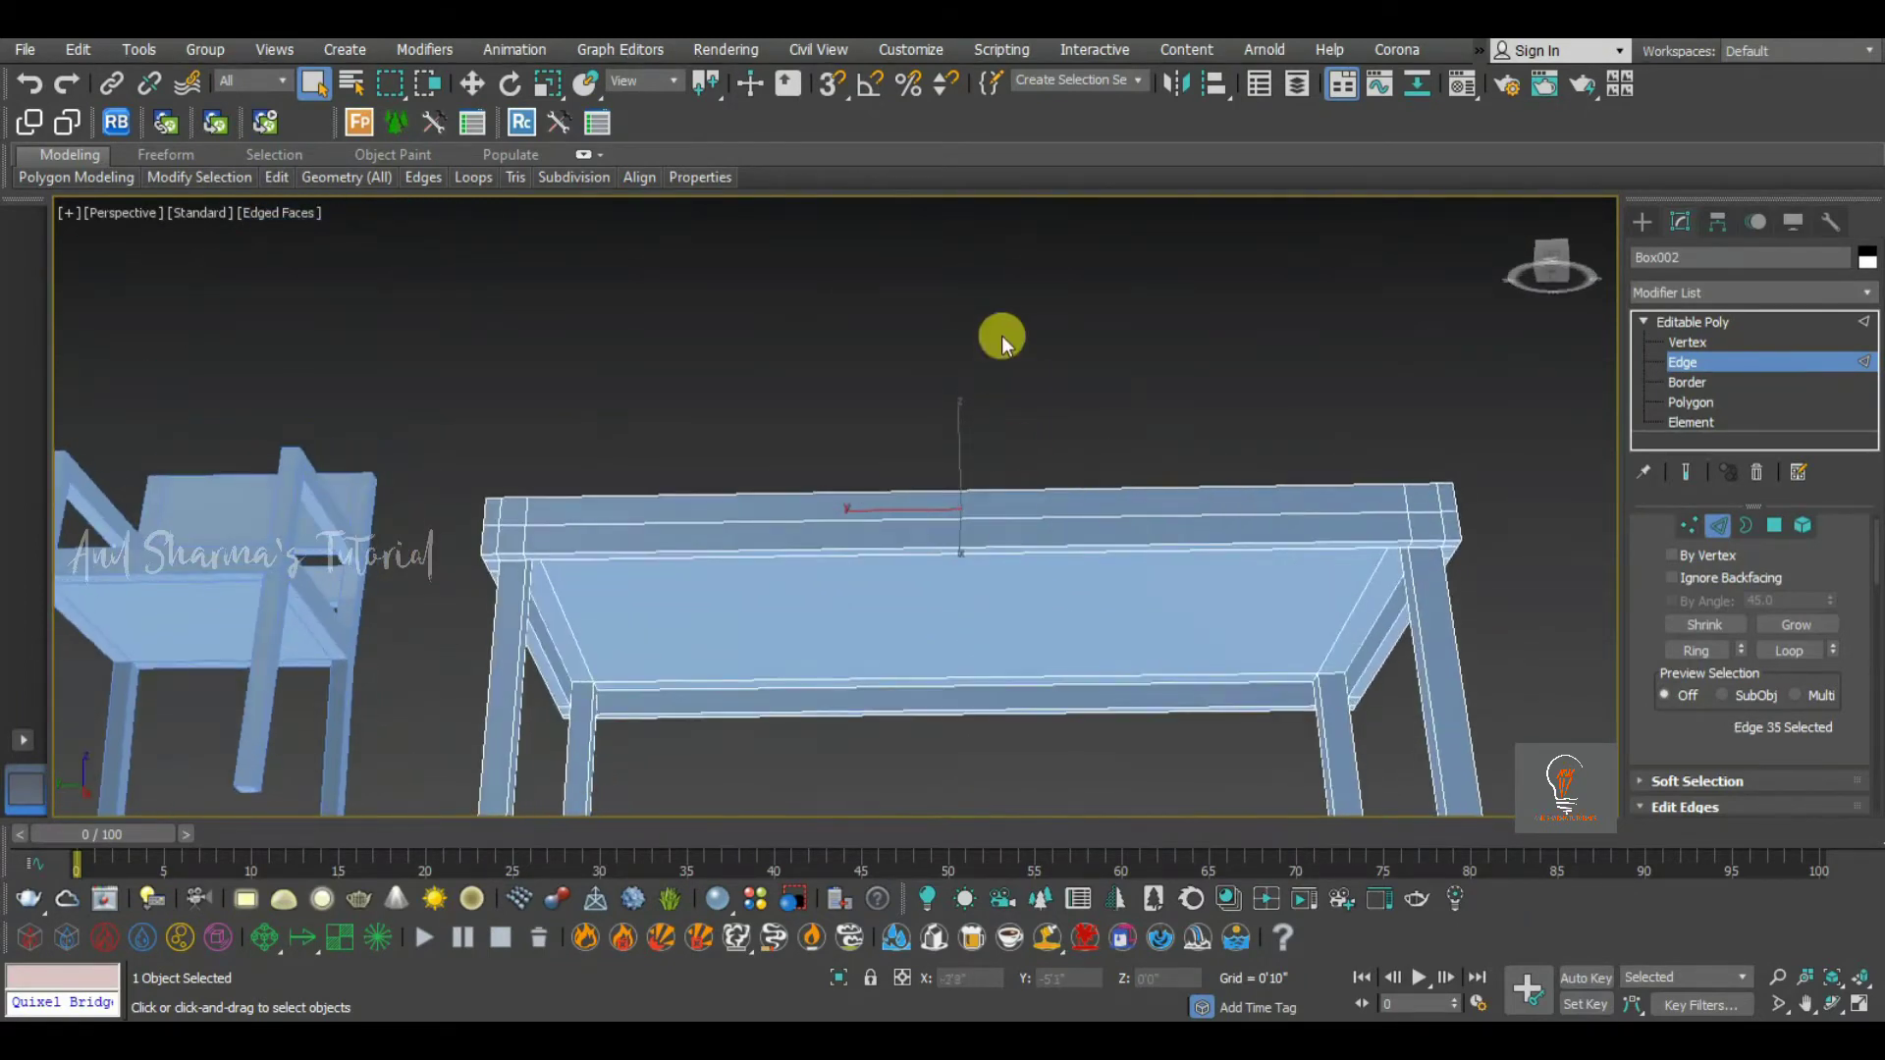
{"action": "left_click_drag", "start_coordinate": [993, 316], "coordinate": [987, 768]}
{"action": "middle_click_drag", "start_coordinate": [1043, 554], "coordinate": [1033, 618], "text": "alt"}
{"action": "left_click", "coordinate": [1034, 623]}
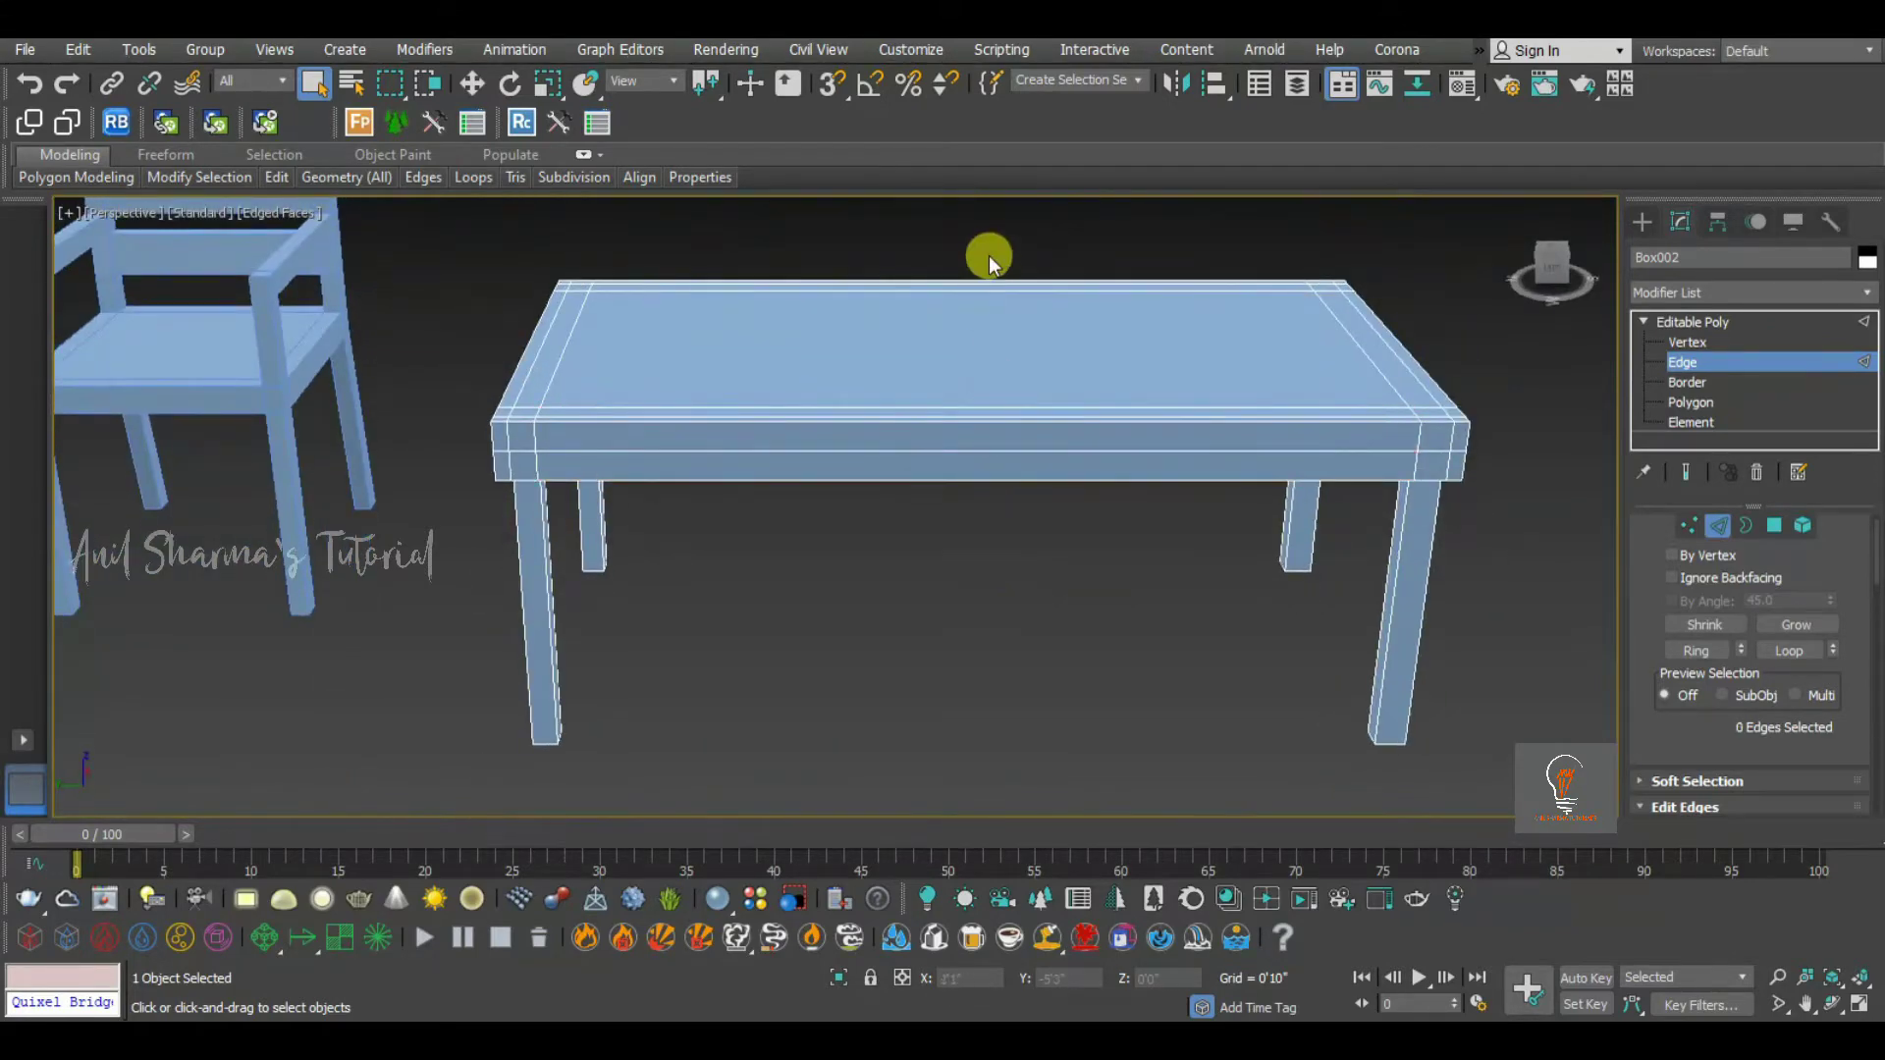
{"action": "left_click_drag", "start_coordinate": [990, 257], "coordinate": [926, 586]}
{"action": "left_click", "coordinate": [981, 587]}
Select the front inner long edge on the tabletop, extend it to all parallel long edges with Ring, and clear the selection
{"action": "left_click", "coordinate": [980, 454]}
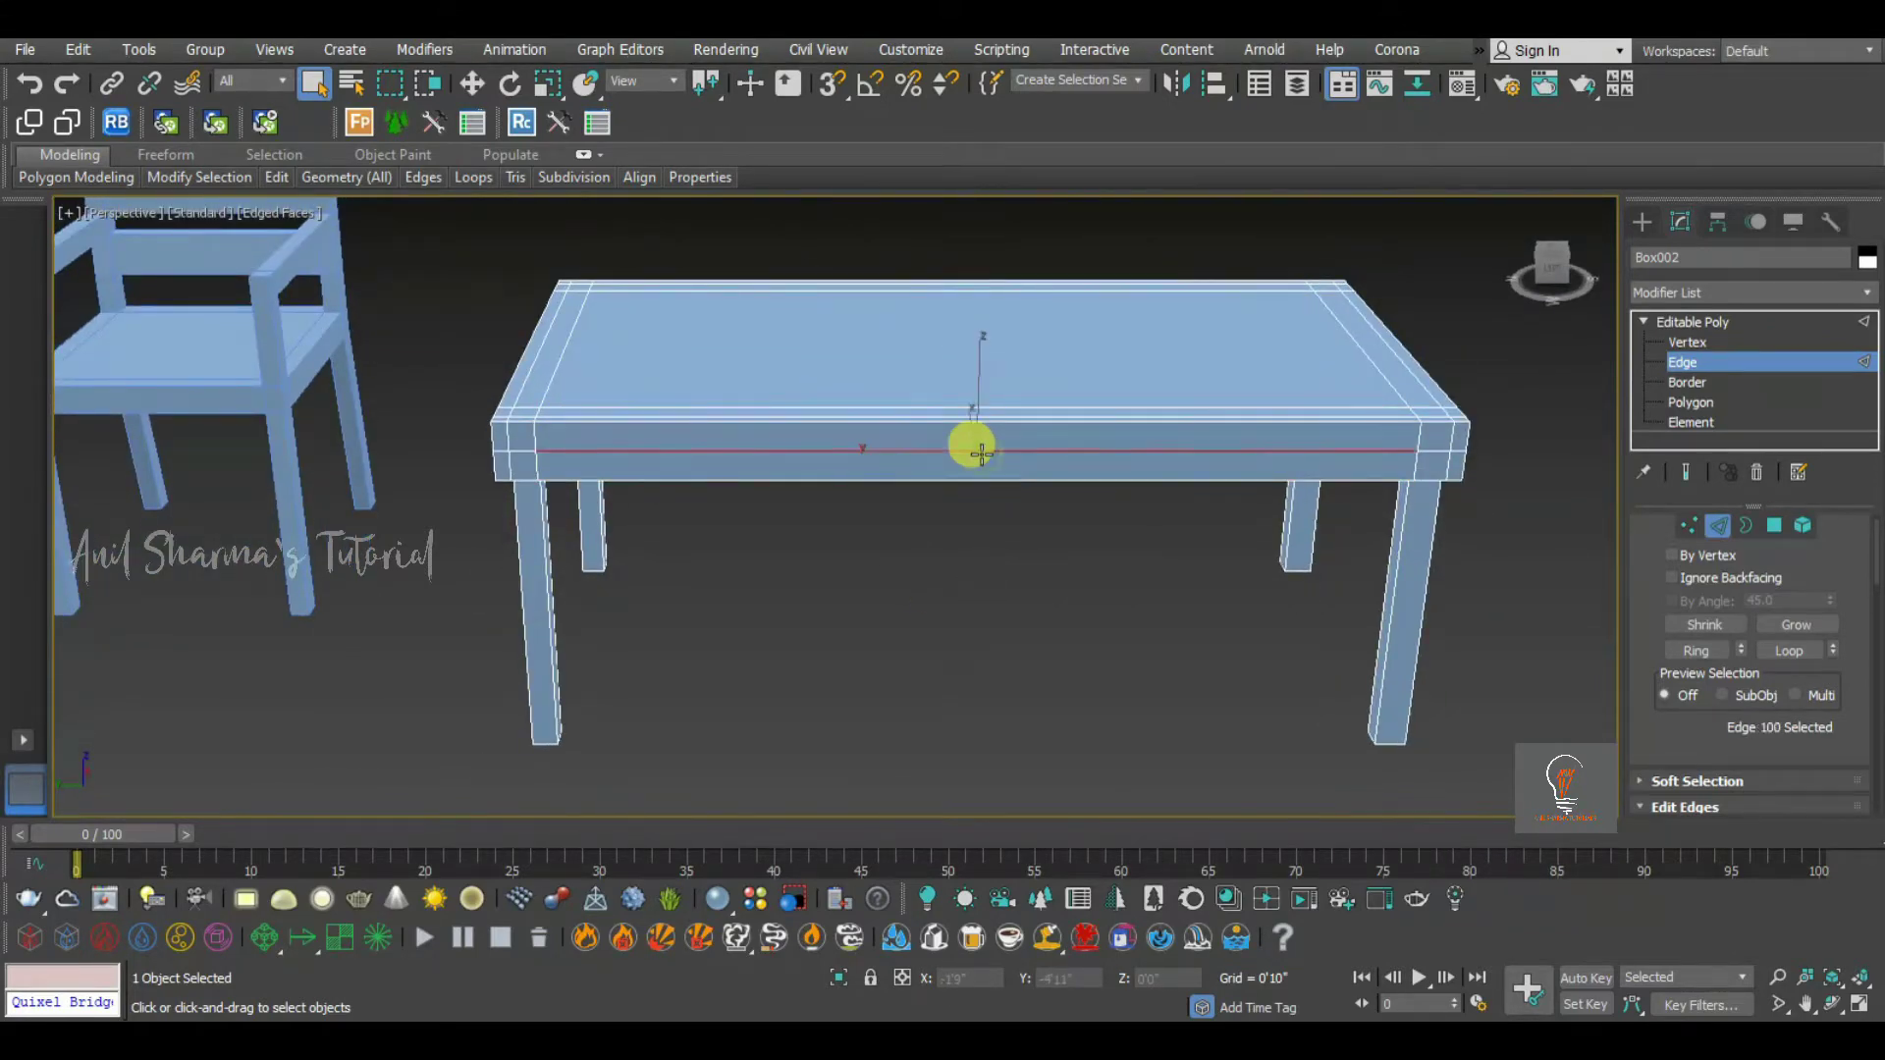
{"action": "left_click", "coordinate": [991, 407]}
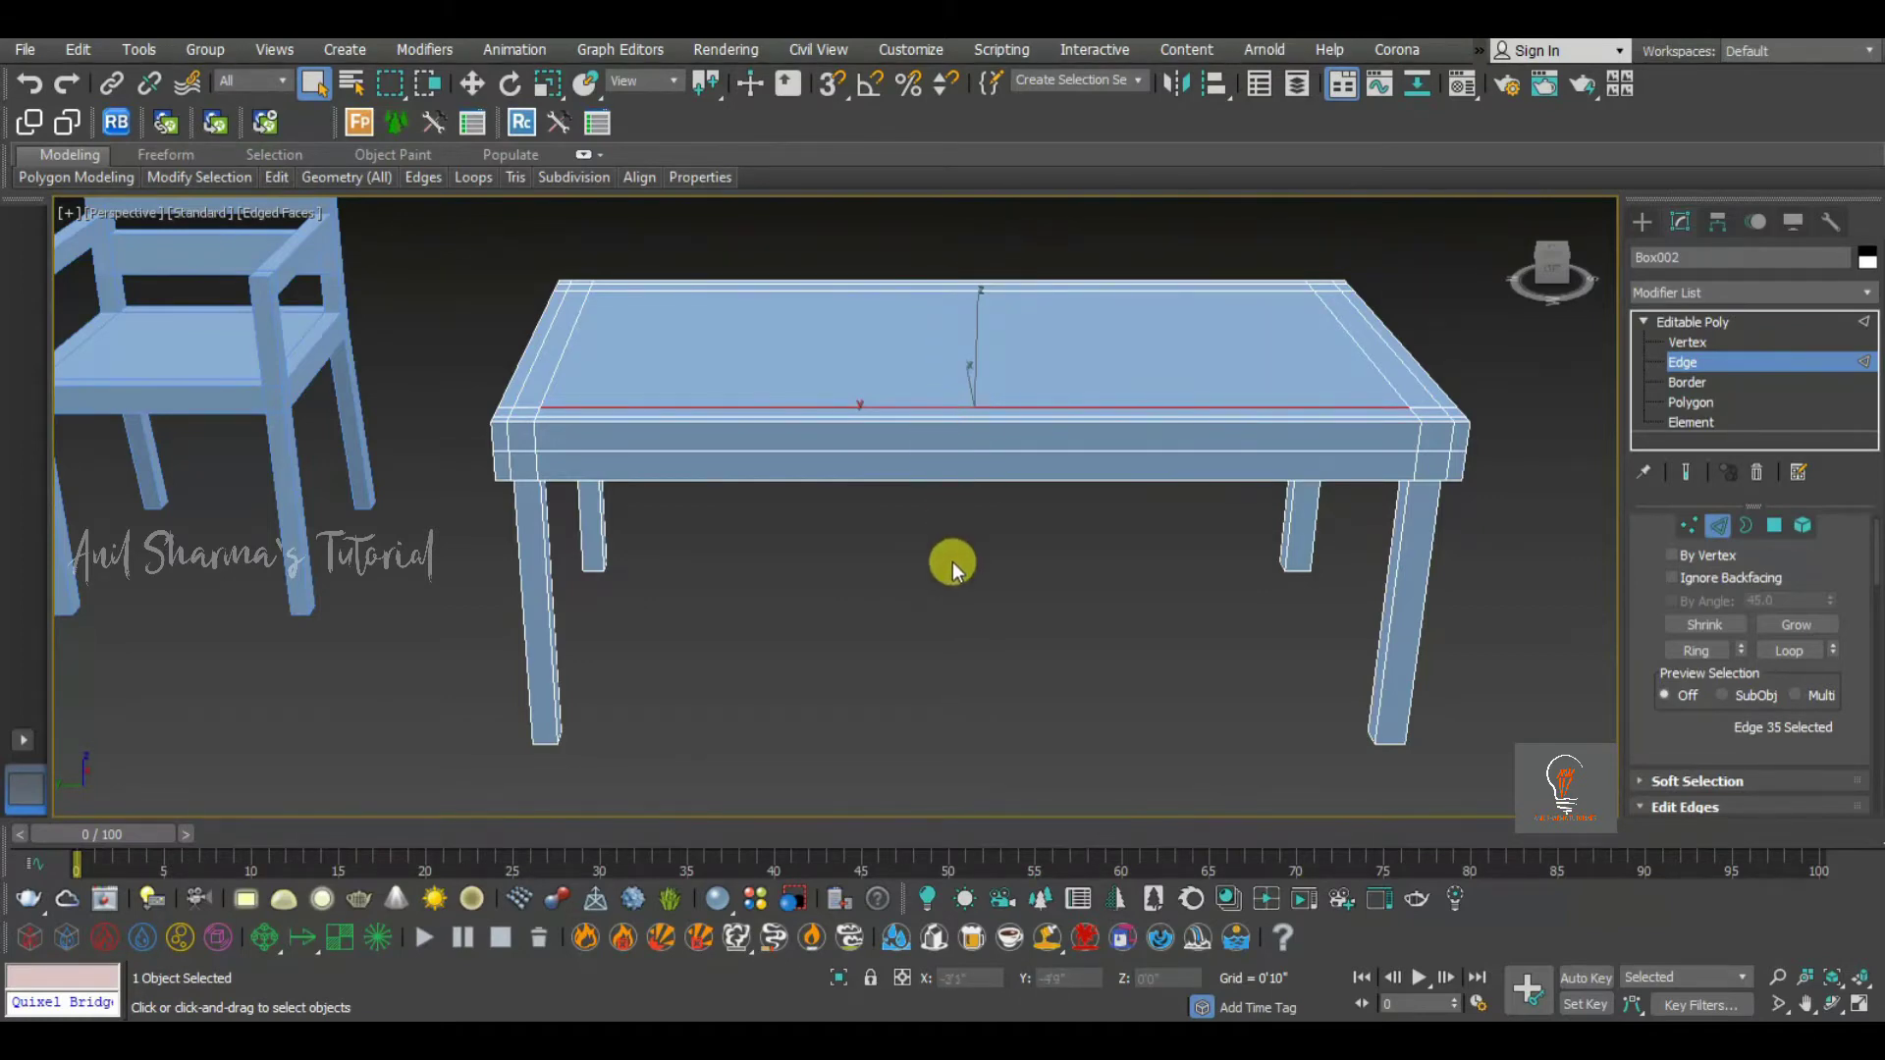
{"action": "left_click", "coordinate": [1669, 650]}
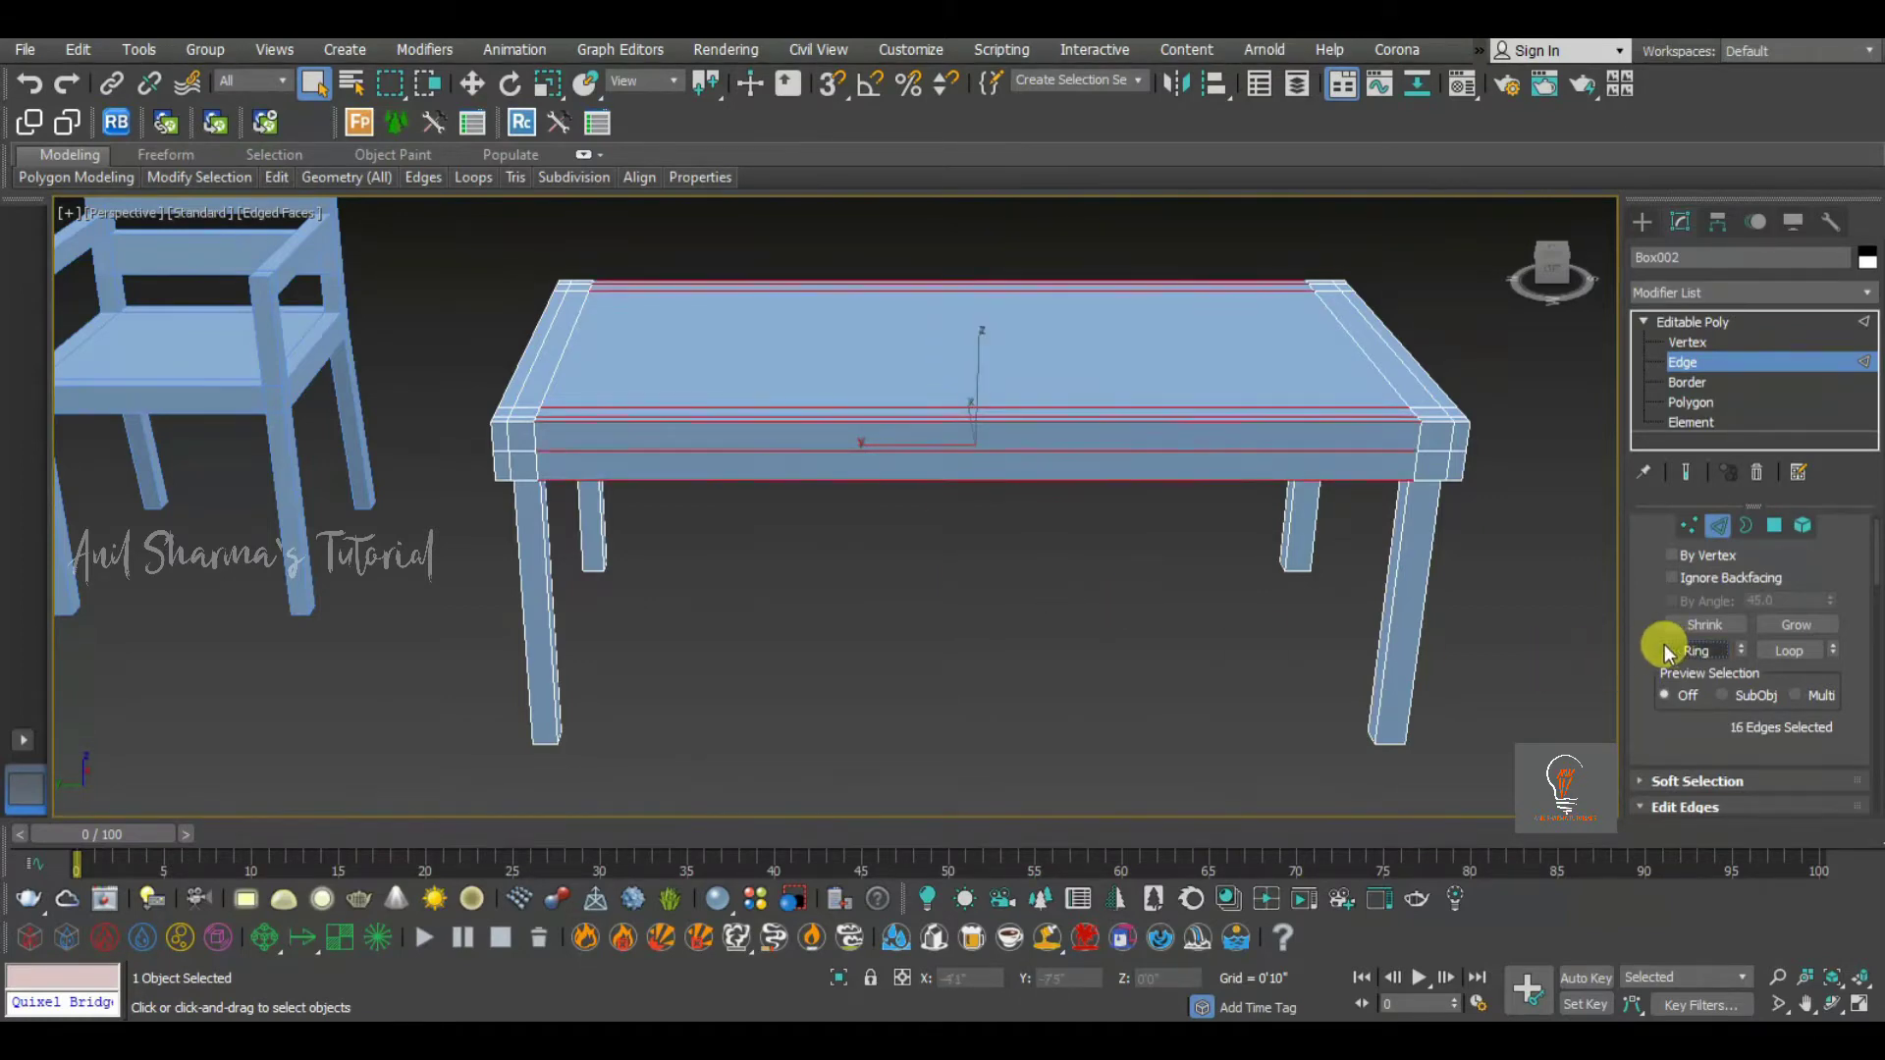
{"action": "mouse_move", "coordinate": [1145, 657]}
{"action": "middle_mouse_down", "text": "alt"}
{"action": "mouse_move", "coordinate": [1144, 475]}
{"action": "mouse_move", "coordinate": [1146, 673]}
{"action": "middle_mouse_up", "text": "alt"}
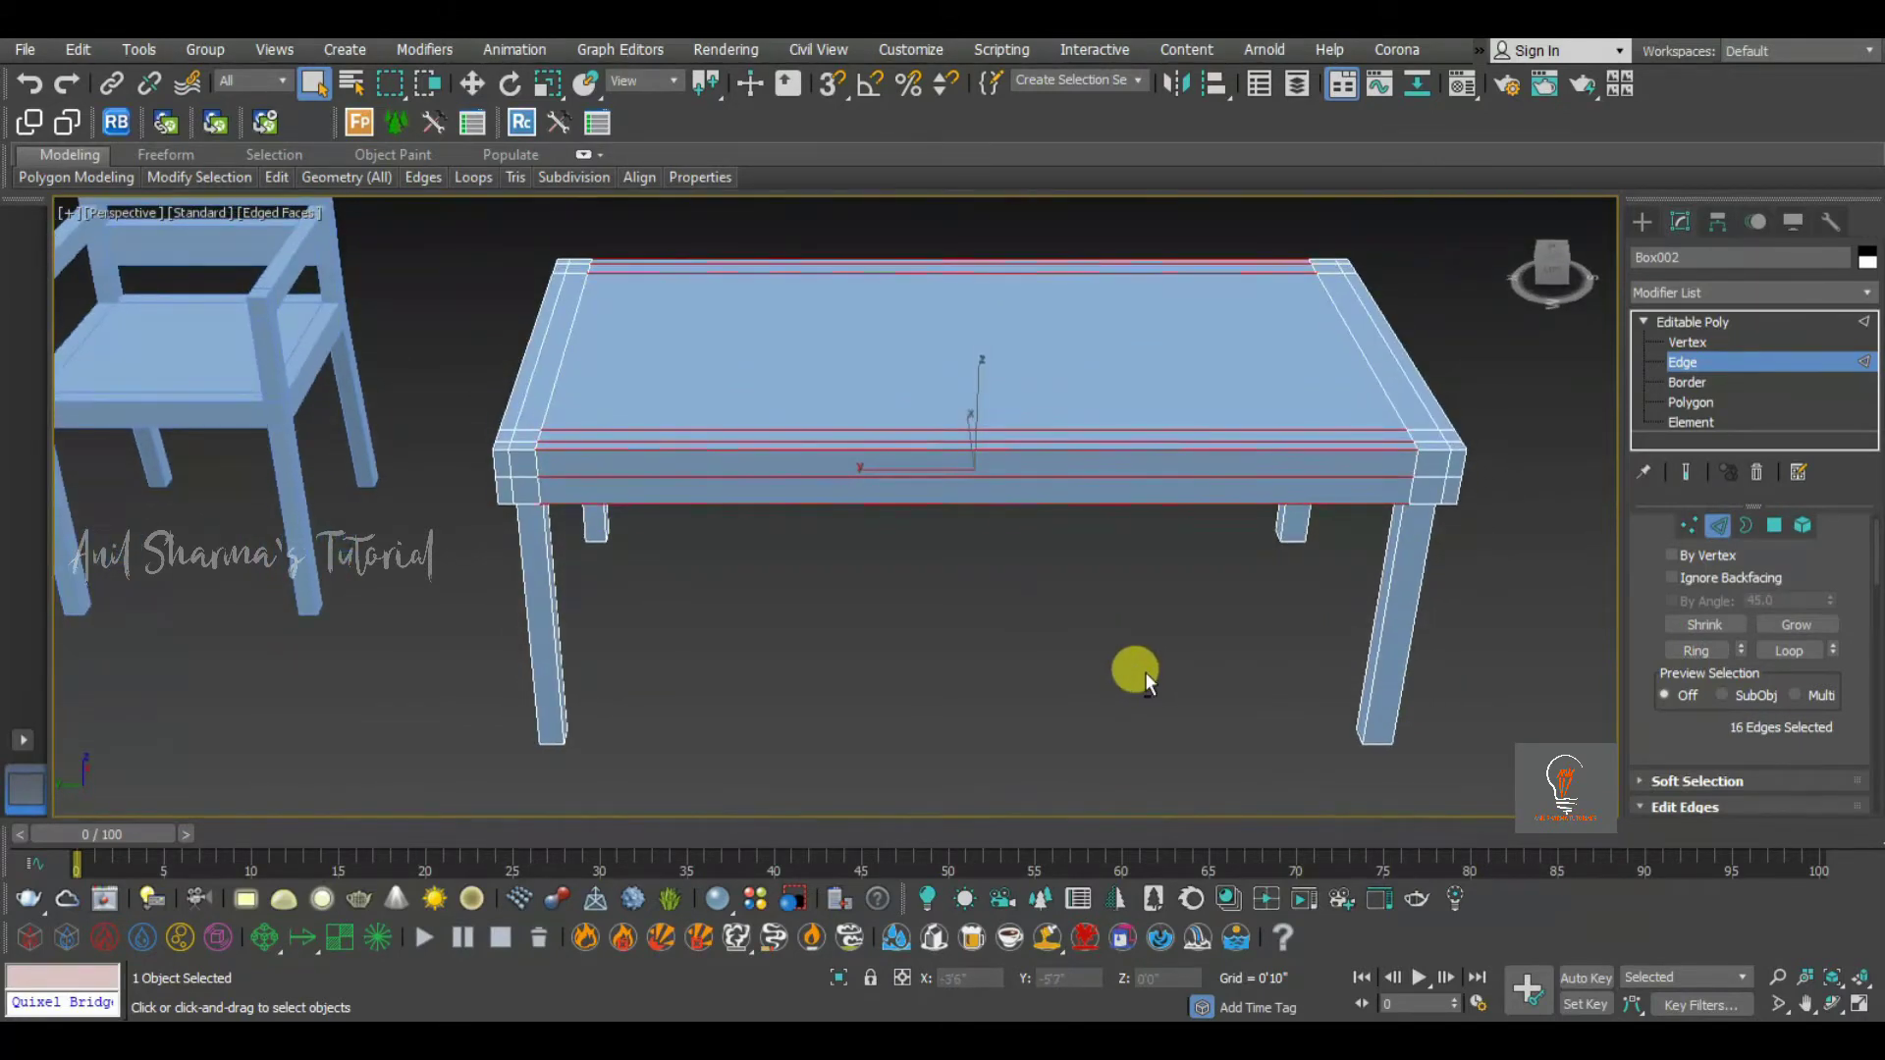
{"action": "left_click", "coordinate": [1145, 671]}
Select the inner short edge at the tabletop end farthest from the chair and extend it with Ring
{"action": "left_click", "coordinate": [1350, 334]}
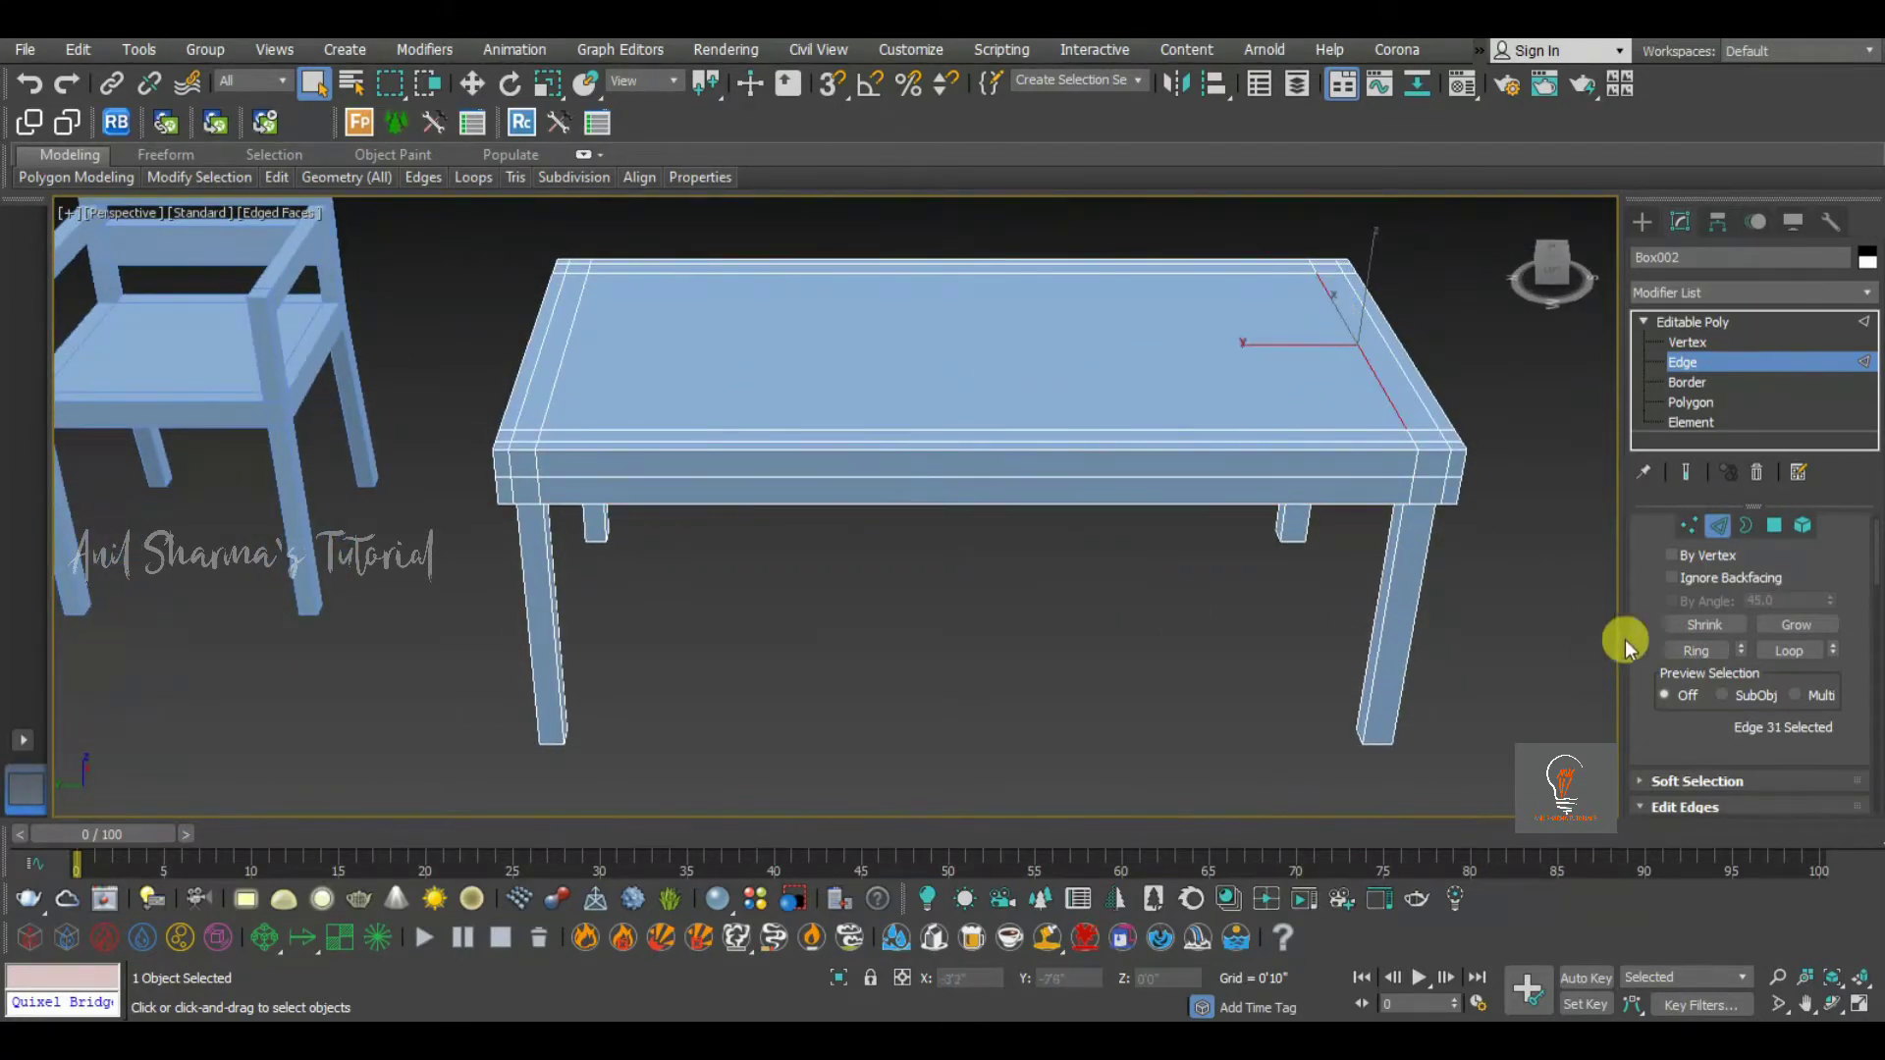
{"action": "left_click", "coordinate": [1696, 650]}
{"action": "mouse_move", "coordinate": [766, 495]}
{"action": "middle_mouse_down", "text": "alt"}
{"action": "mouse_move", "coordinate": [887, 366]}
{"action": "mouse_move", "coordinate": [845, 475]}
{"action": "mouse_move", "coordinate": [802, 518]}
{"action": "mouse_move", "coordinate": [780, 502]}
{"action": "middle_mouse_up", "text": "alt"}
{"action": "middle_click_drag", "start_coordinate": [1423, 630], "coordinate": [1240, 538]}
Select a vertical edge of the front leg farthest from the chair, apply Ring, and clear the selection
{"action": "left_click", "coordinate": [1141, 442]}
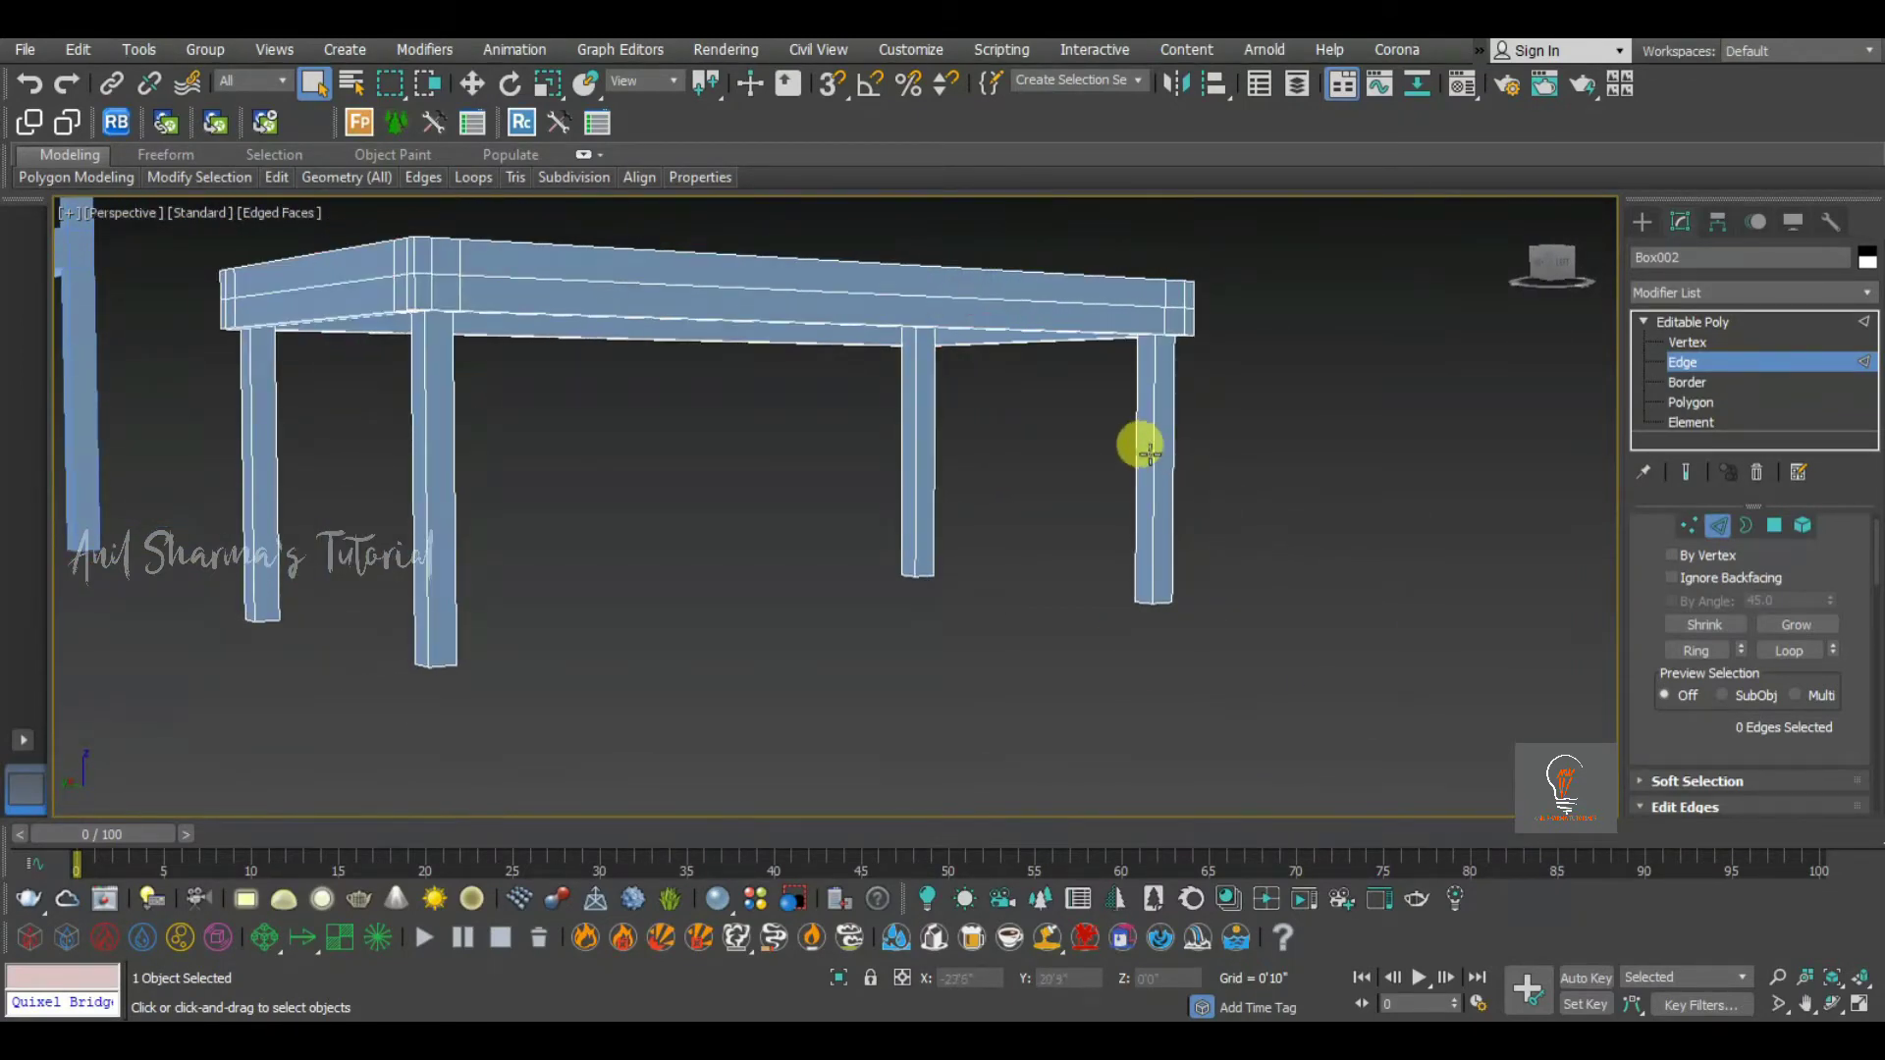
{"action": "left_click", "coordinate": [1698, 651]}
{"action": "middle_click_drag", "start_coordinate": [1237, 491], "coordinate": [1247, 561], "text": "alt"}
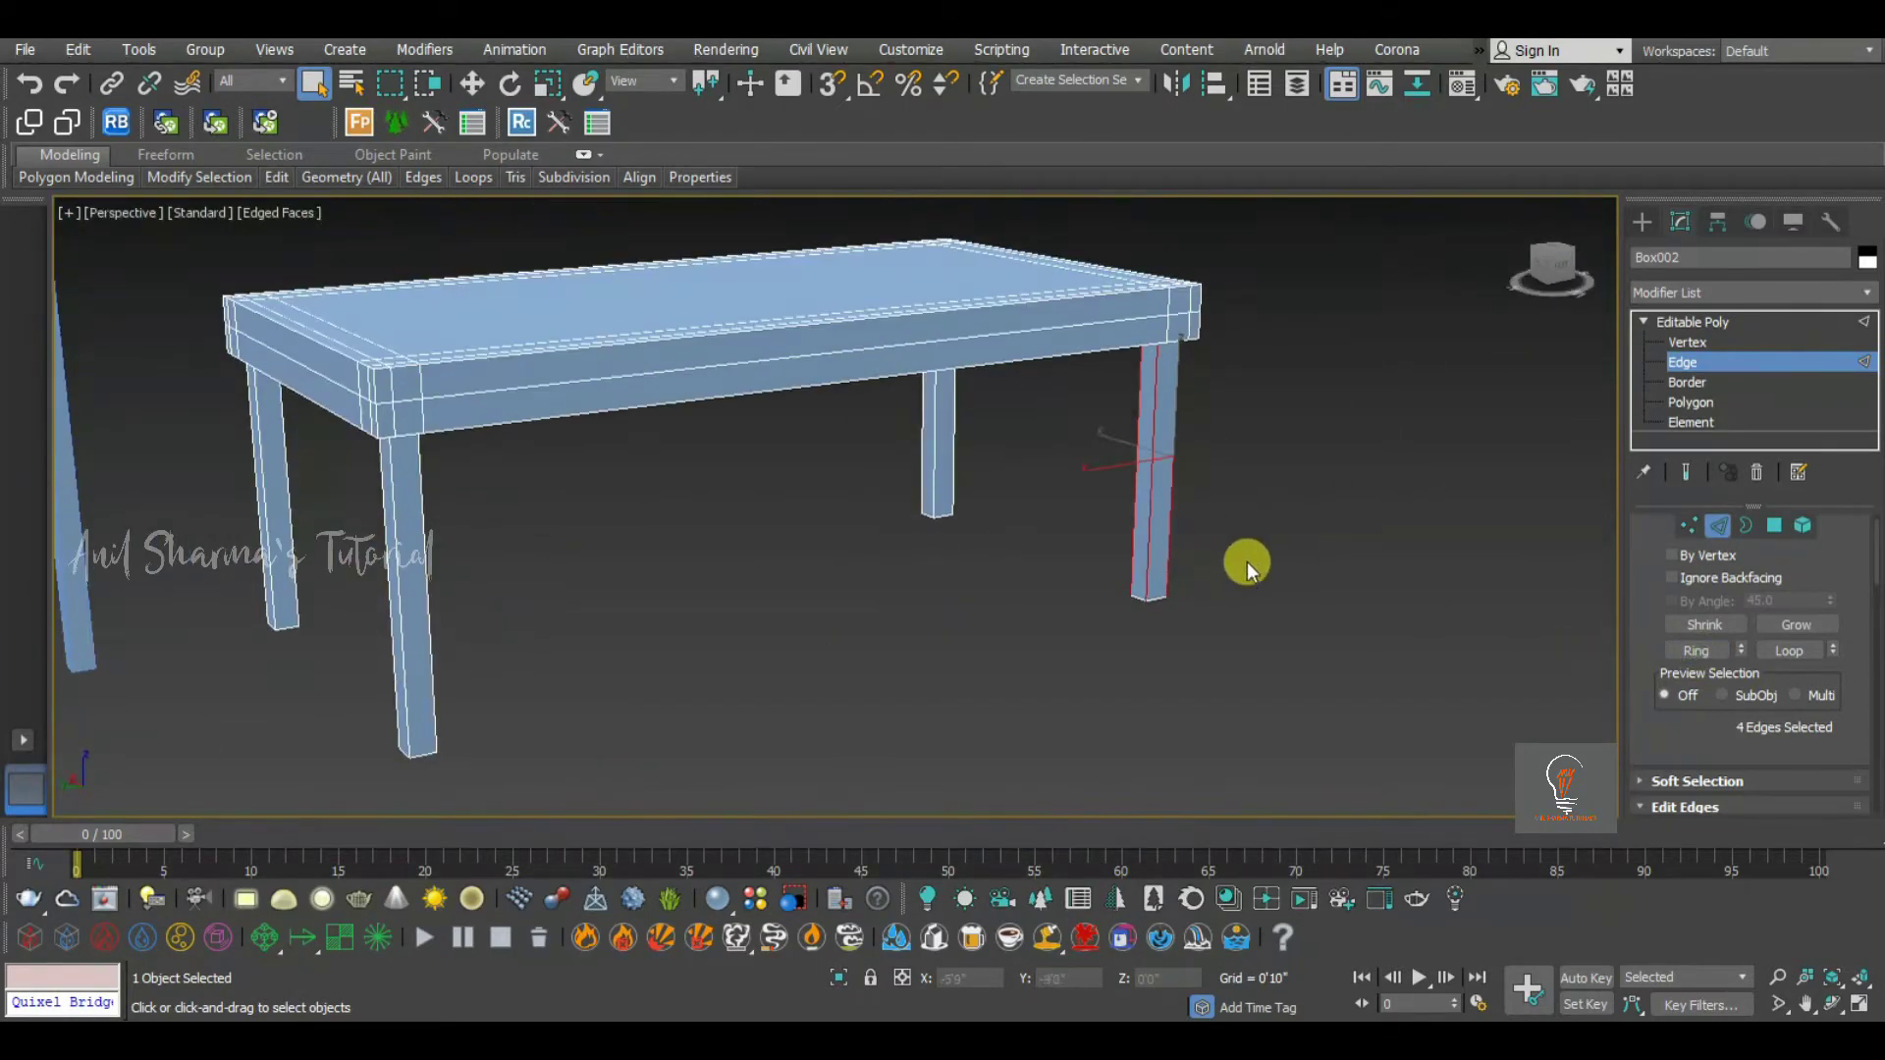
{"action": "left_click", "coordinate": [1247, 562]}
Region-select the leg's vertical edges, try a region selection at the tabletop corner above it, and clear the selection
{"action": "middle_click_drag", "start_coordinate": [1079, 374], "coordinate": [892, 379], "text": "alt"}
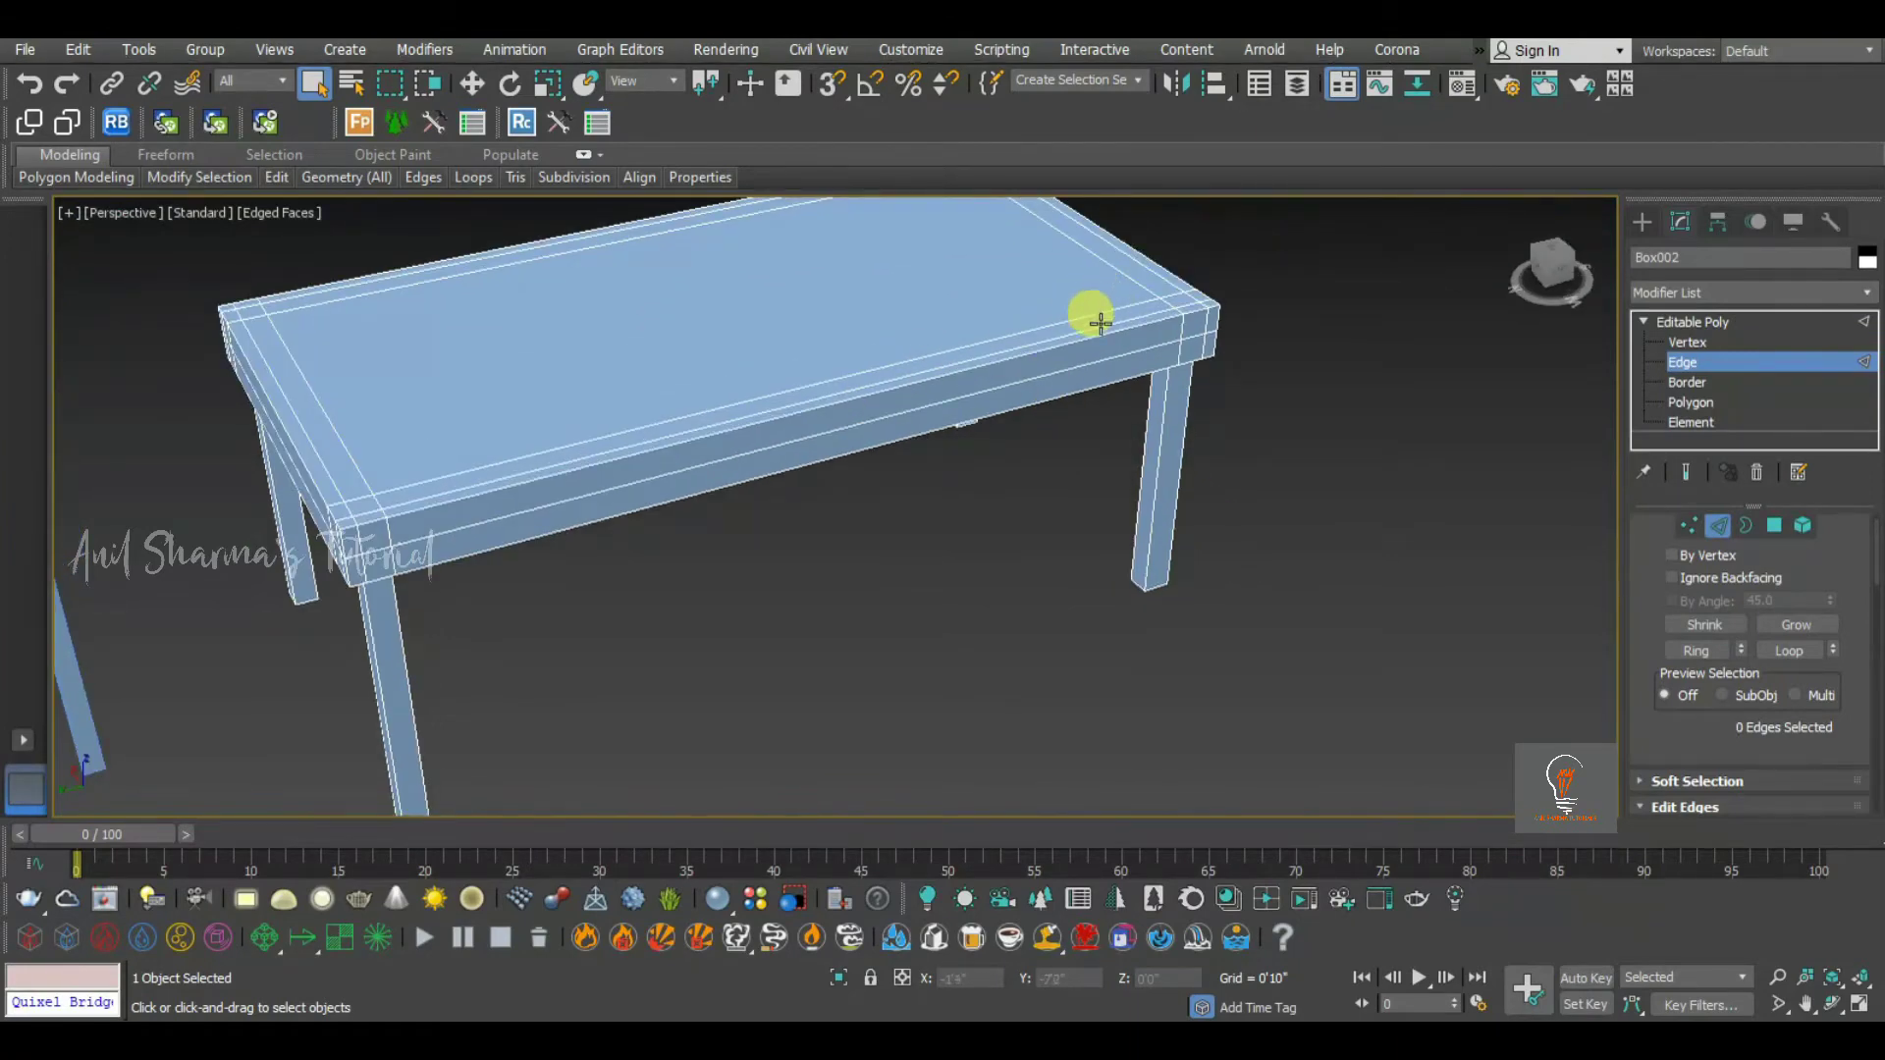
{"action": "scroll", "coordinate": [1191, 349], "scroll_direction": "up", "scroll_amount": 2}
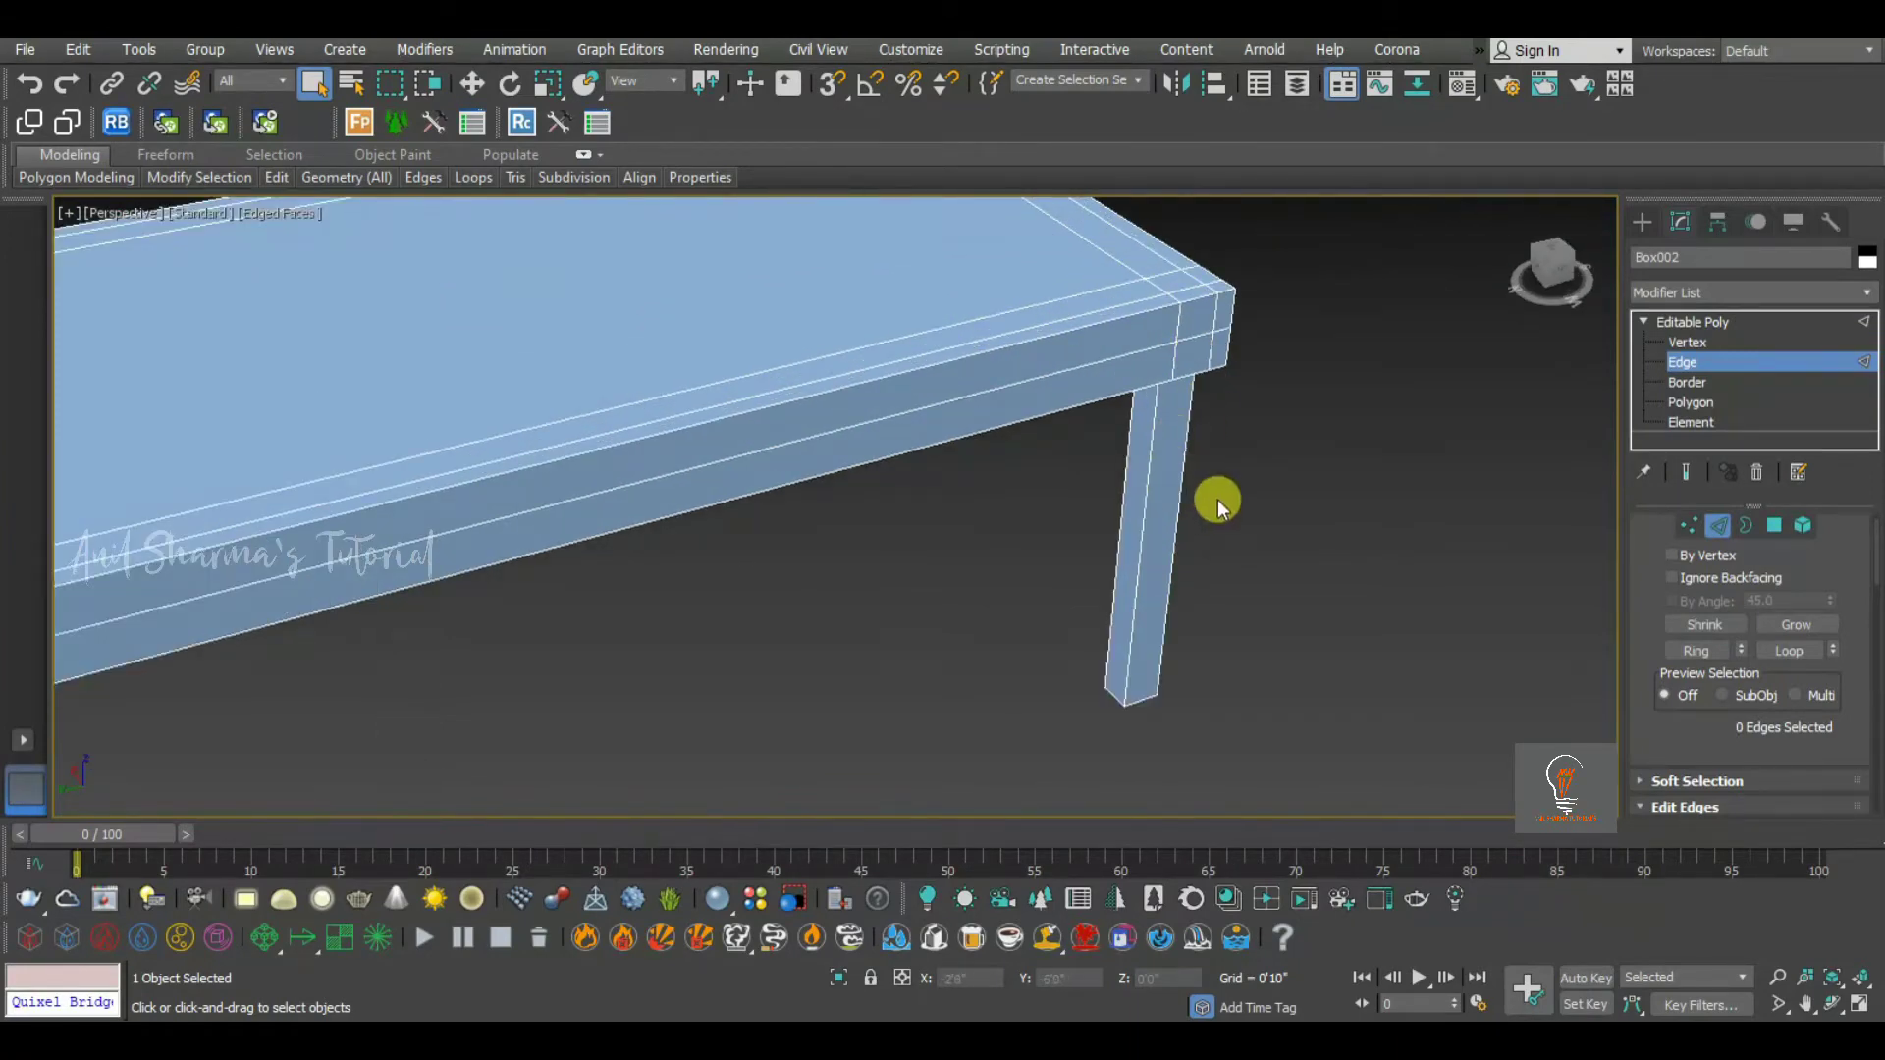
{"action": "left_click_drag", "start_coordinate": [1095, 511], "coordinate": [1248, 463]}
{"action": "middle_click_drag", "start_coordinate": [1276, 495], "coordinate": [1280, 453], "text": "alt"}
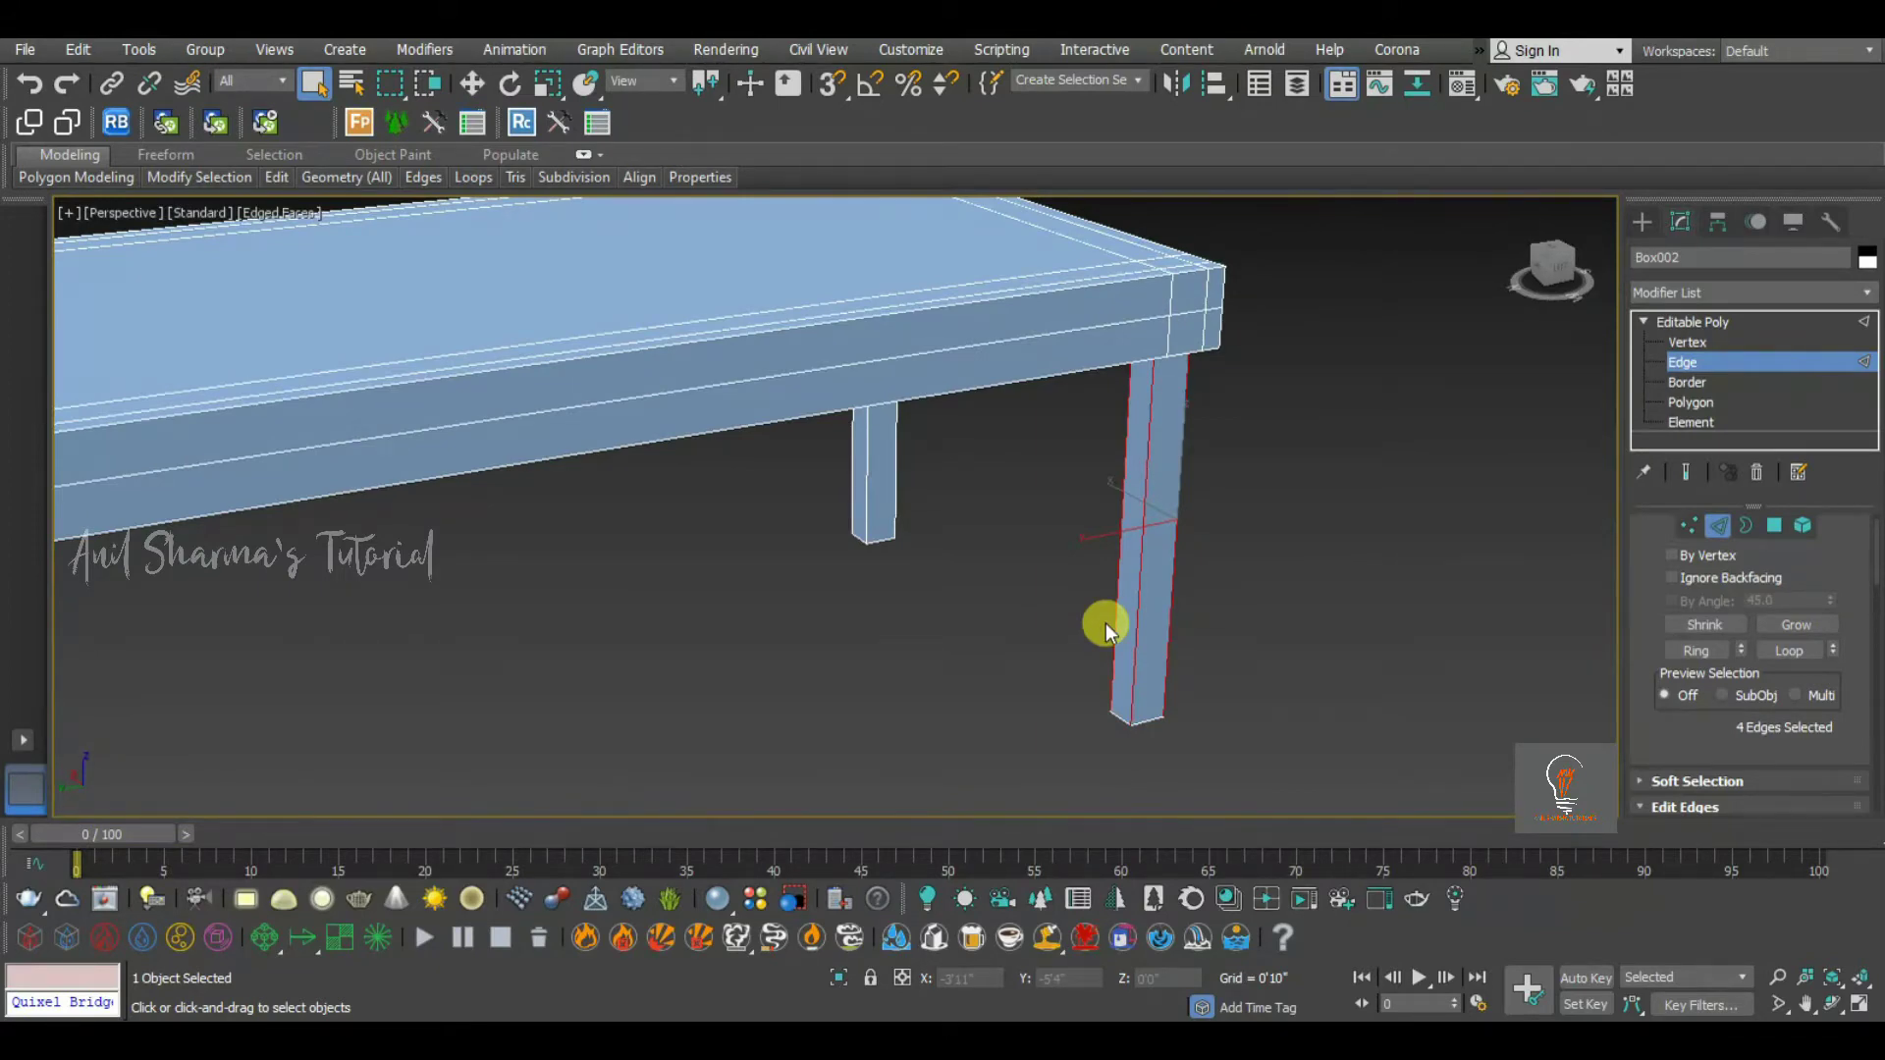
{"action": "middle_click_drag", "start_coordinate": [1139, 483], "coordinate": [1144, 530], "text": "alt"}
{"action": "middle_click_drag", "start_coordinate": [1178, 341], "coordinate": [1139, 426]}
{"action": "left_click_drag", "start_coordinate": [1212, 328], "coordinate": [1128, 402]}
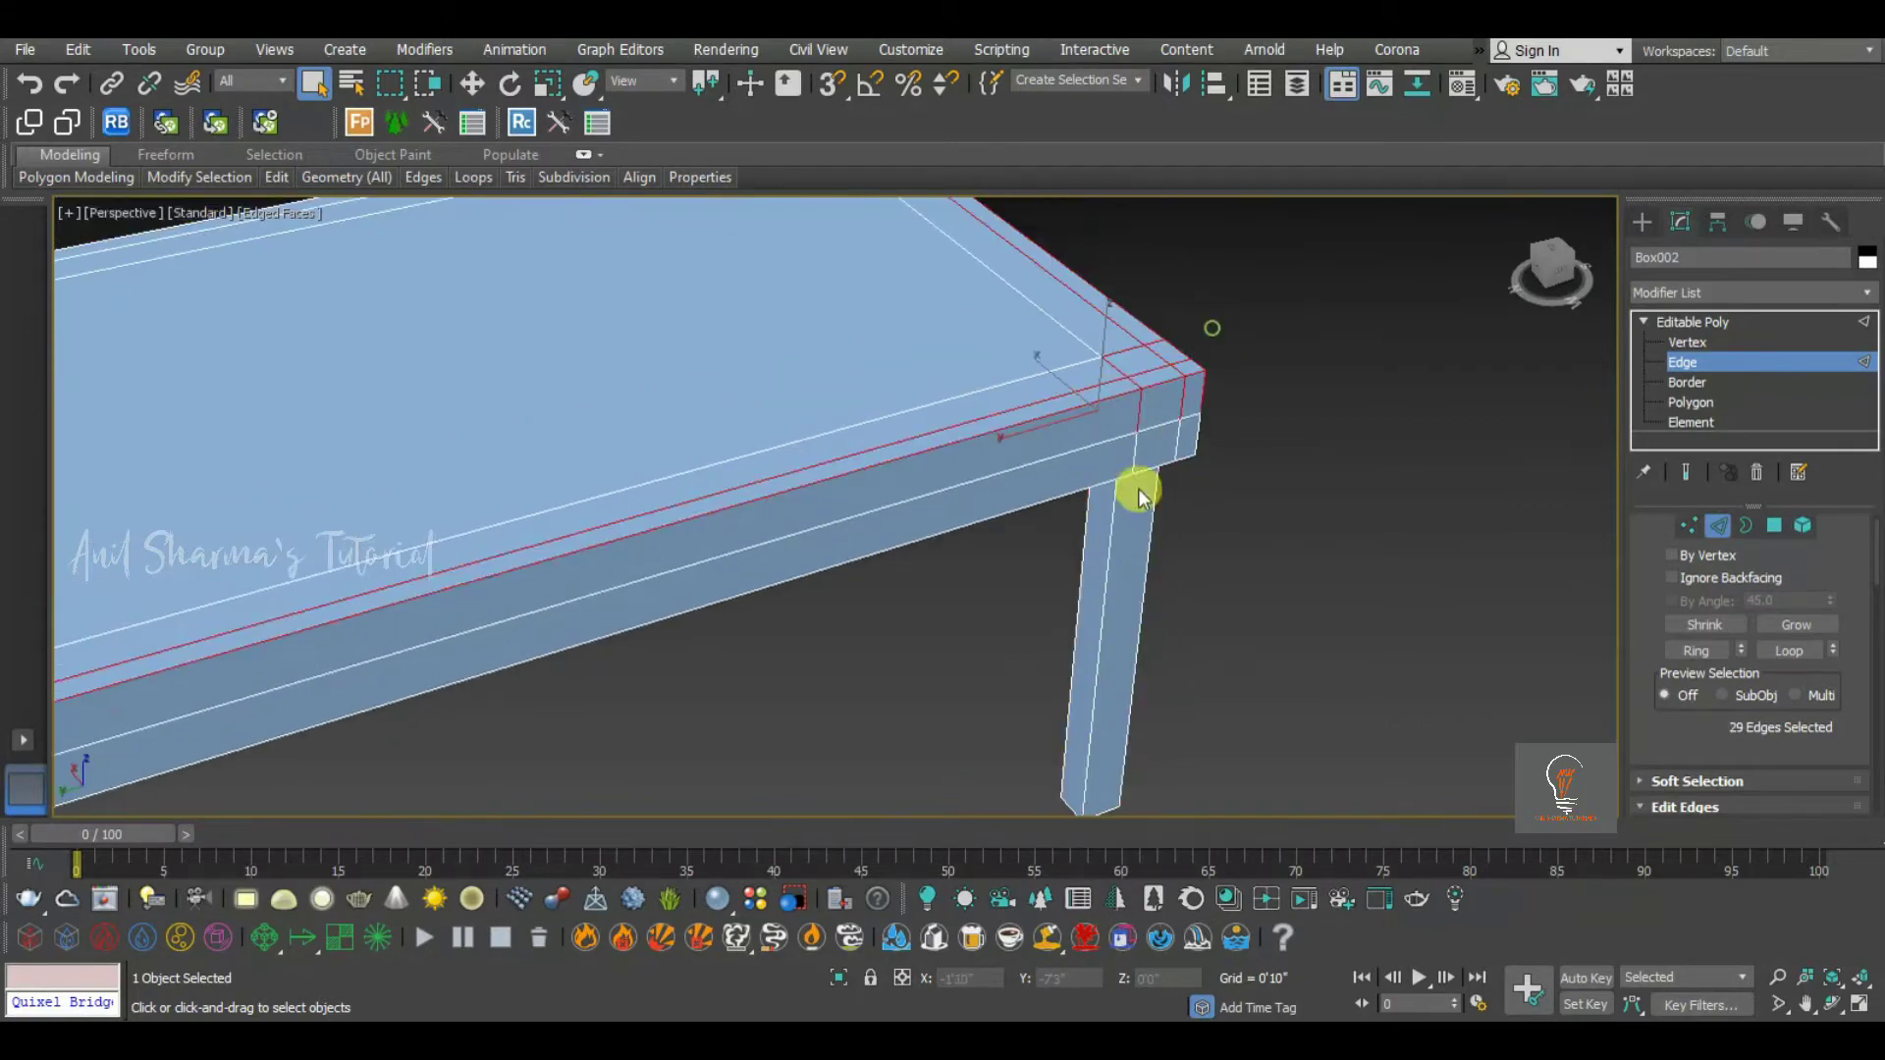
{"action": "middle_click_drag", "start_coordinate": [1138, 489], "coordinate": [1182, 439], "text": "alt"}
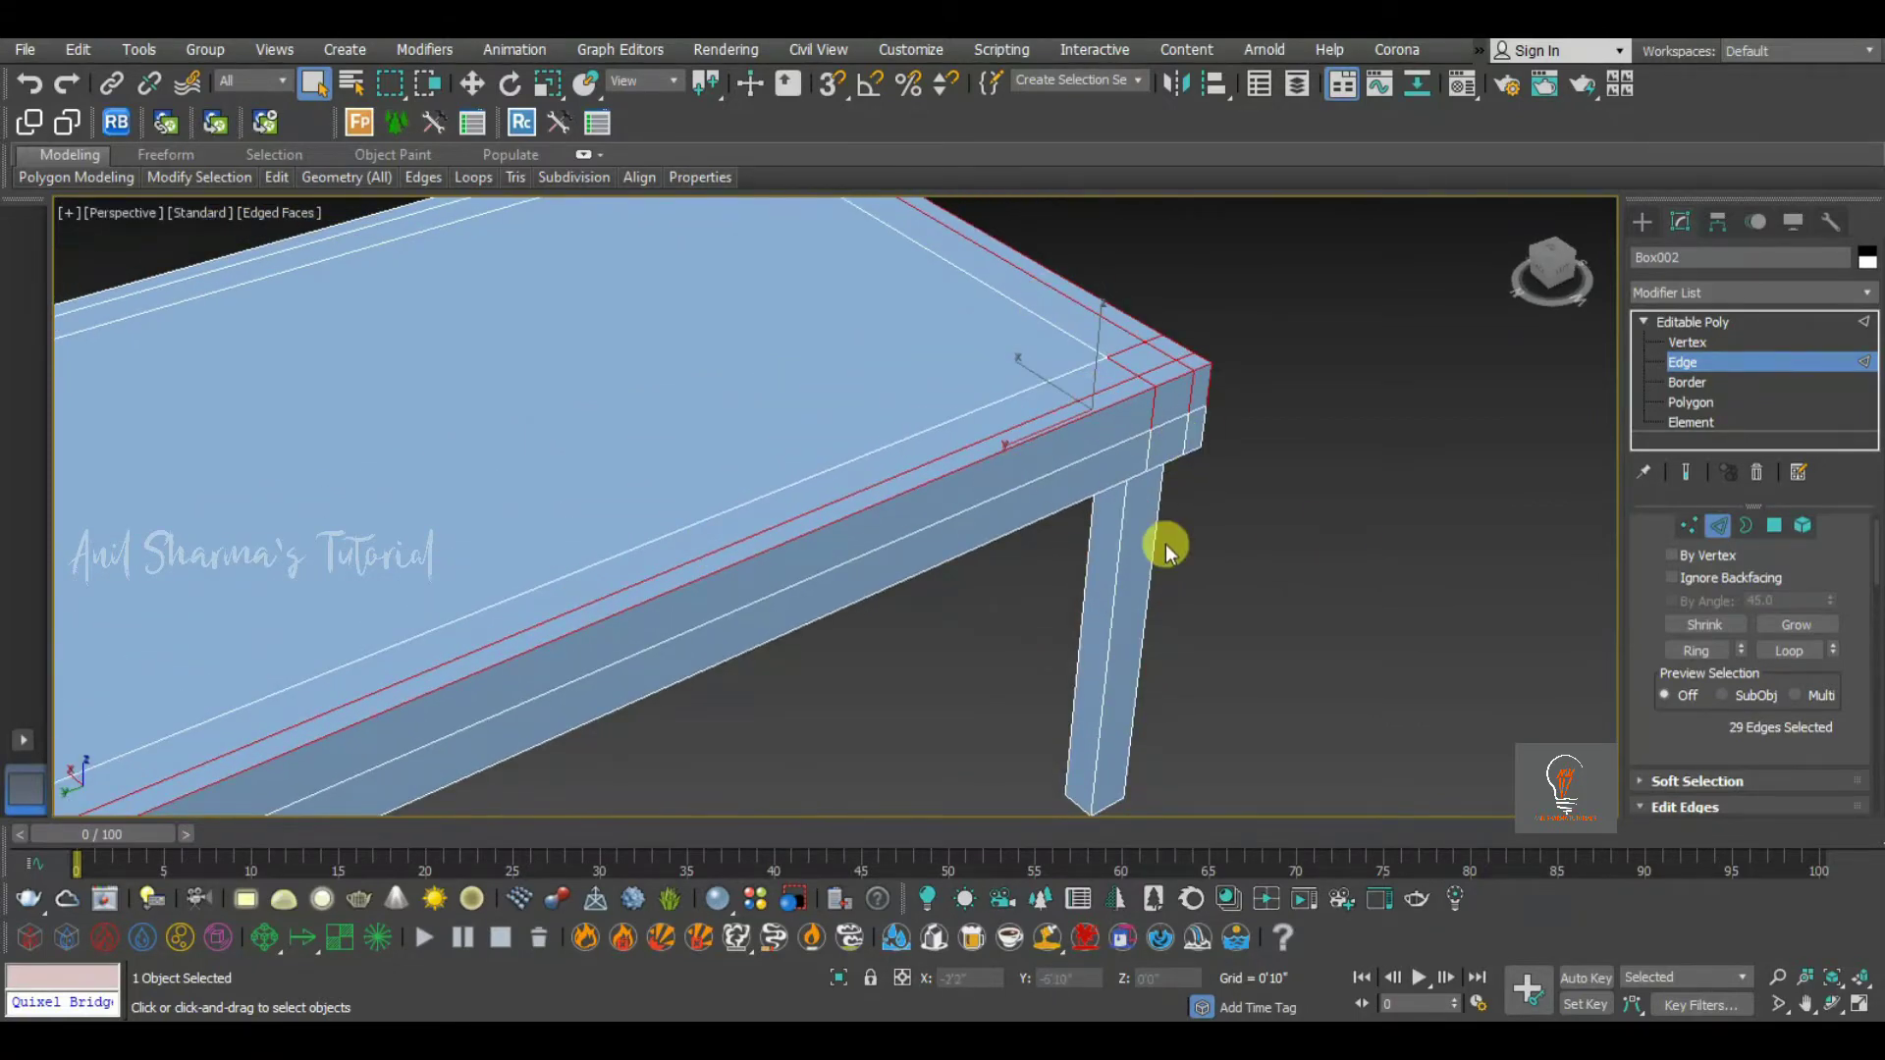
{"action": "left_click", "coordinate": [1381, 507]}
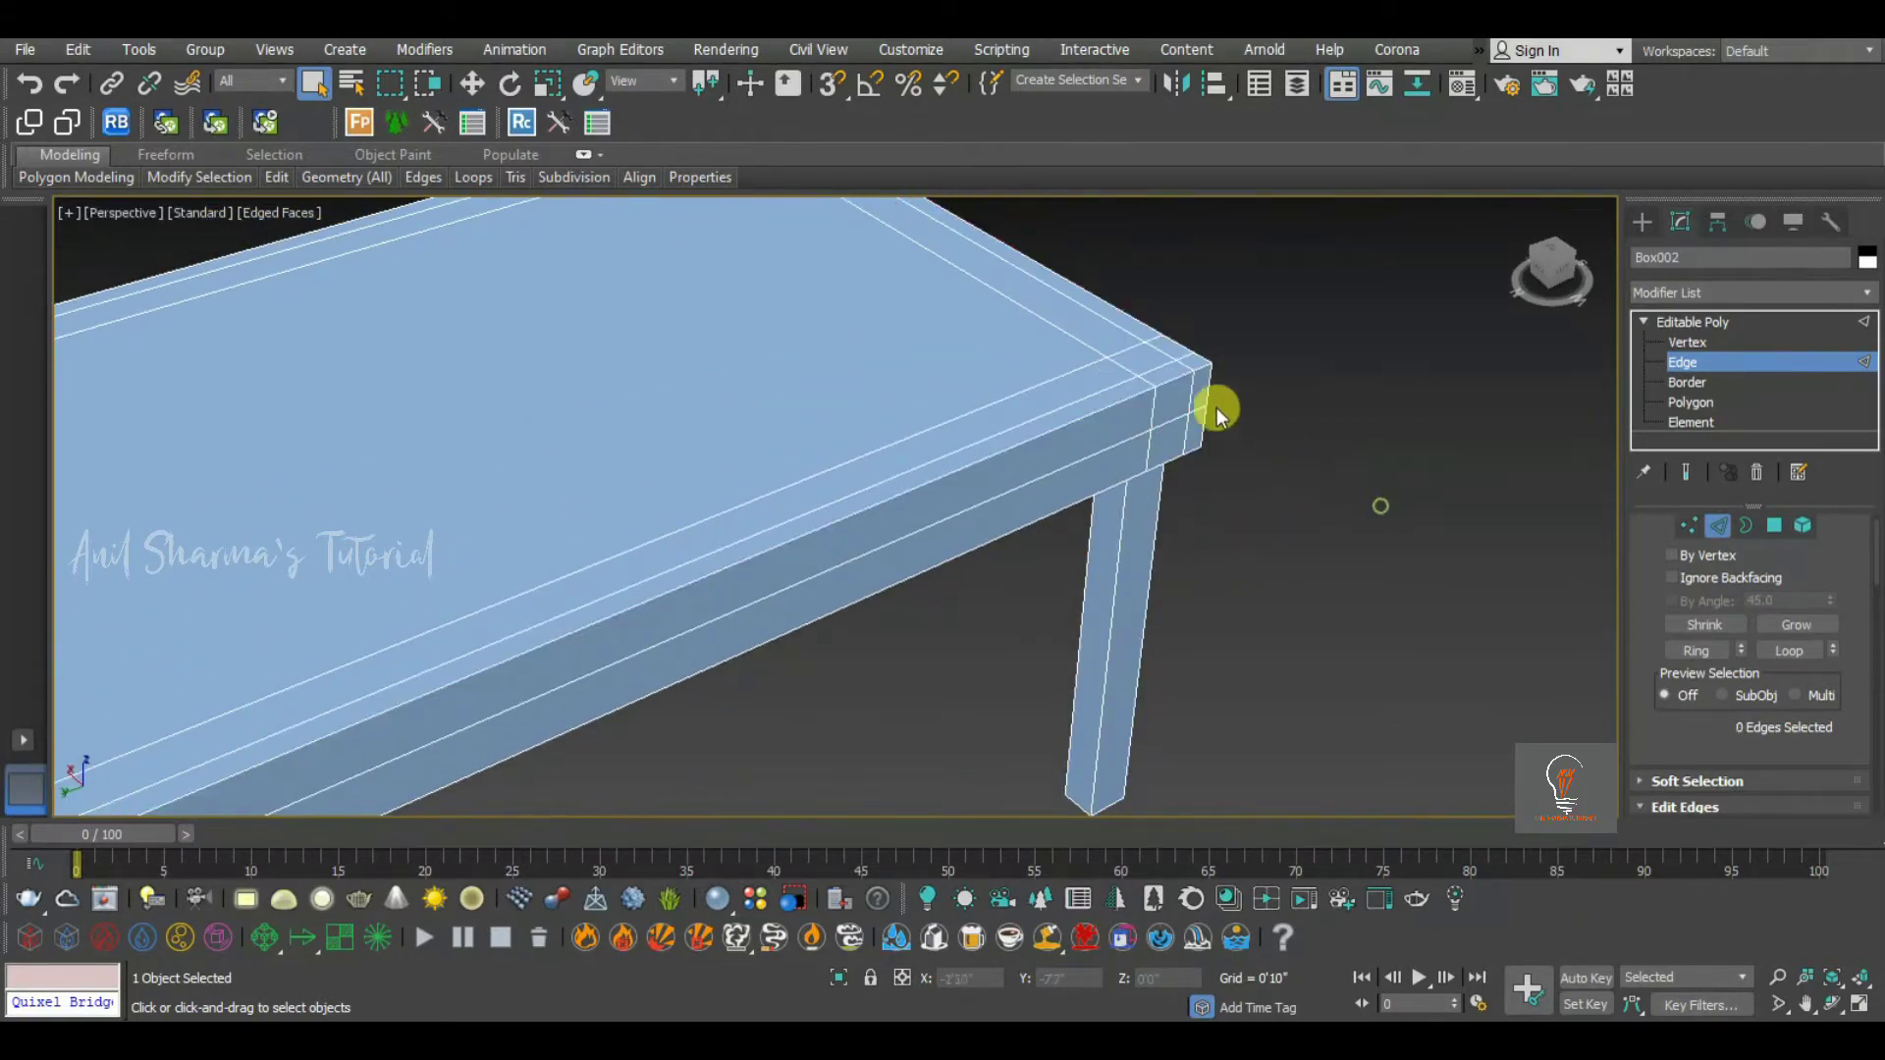
Extend a short rim edge at the tabletop corner with Ring, region-select the leg's vertical edges instead, and clear the selection
{"action": "left_click", "coordinate": [1154, 347]}
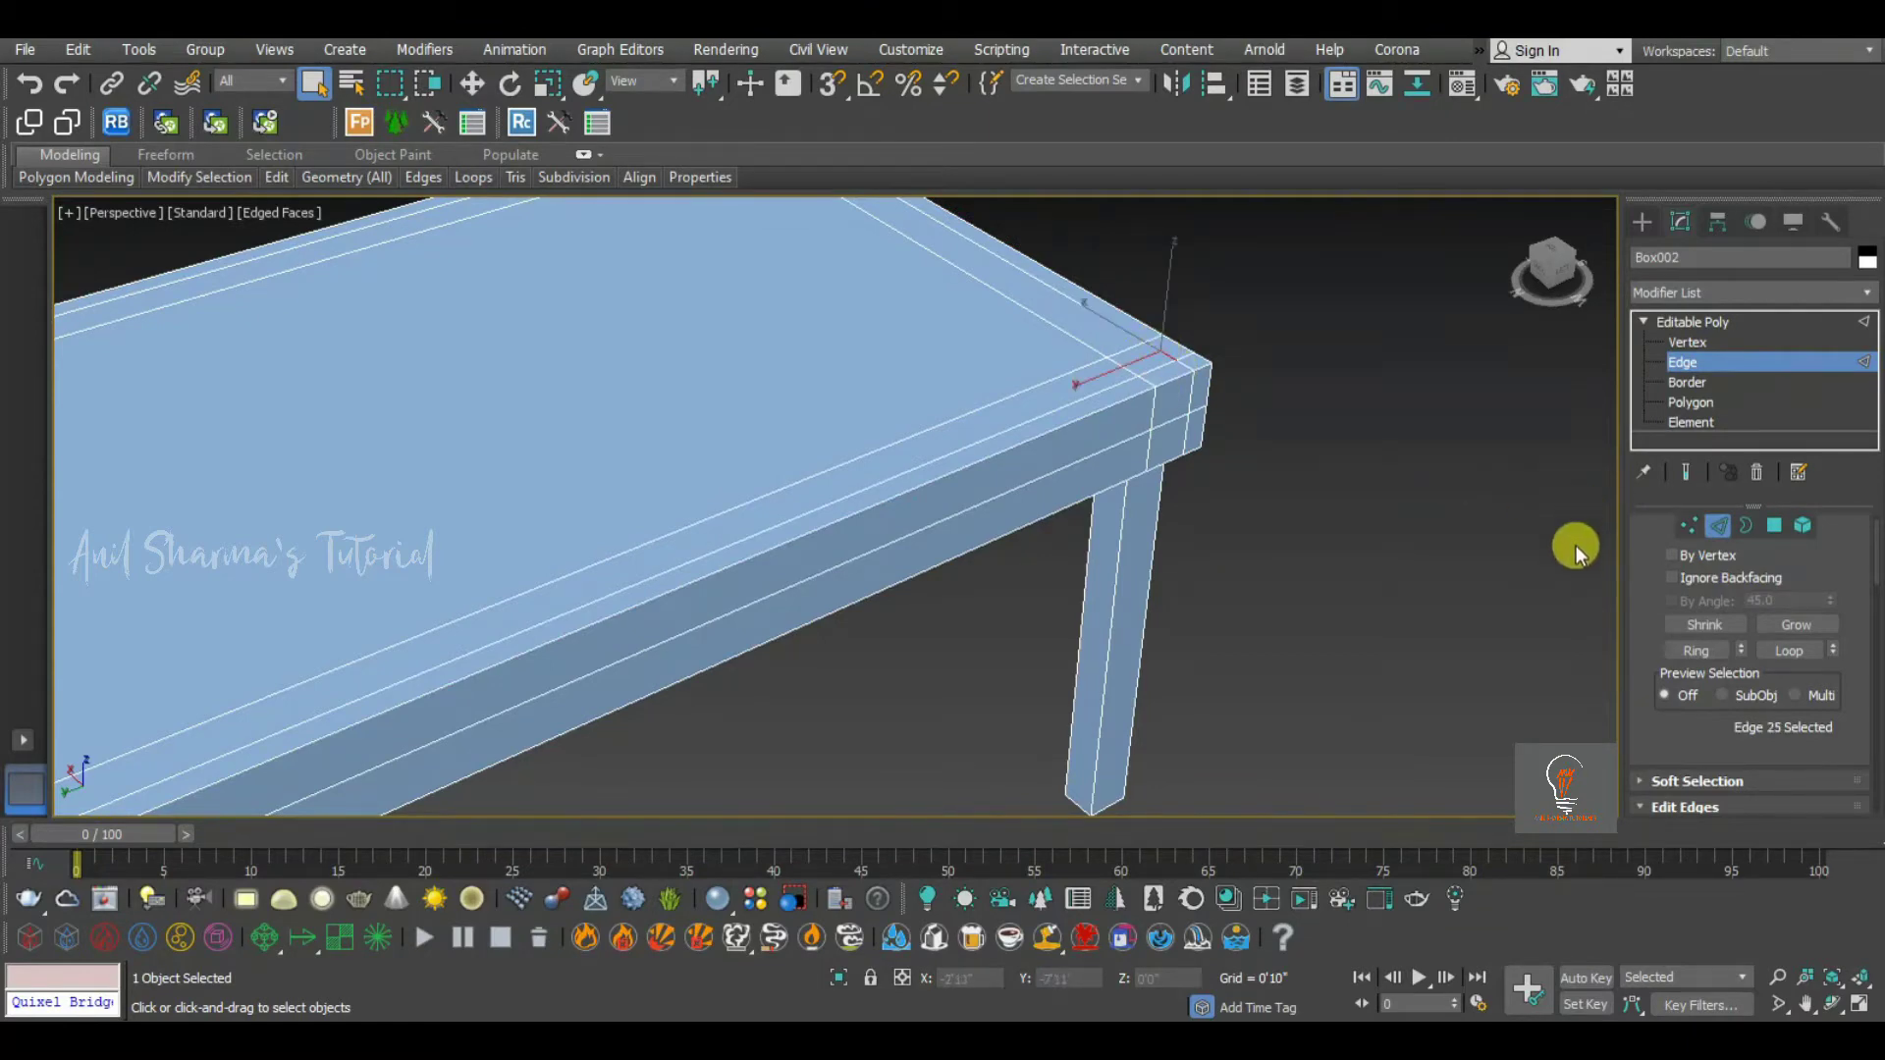
{"action": "left_click", "coordinate": [1695, 649]}
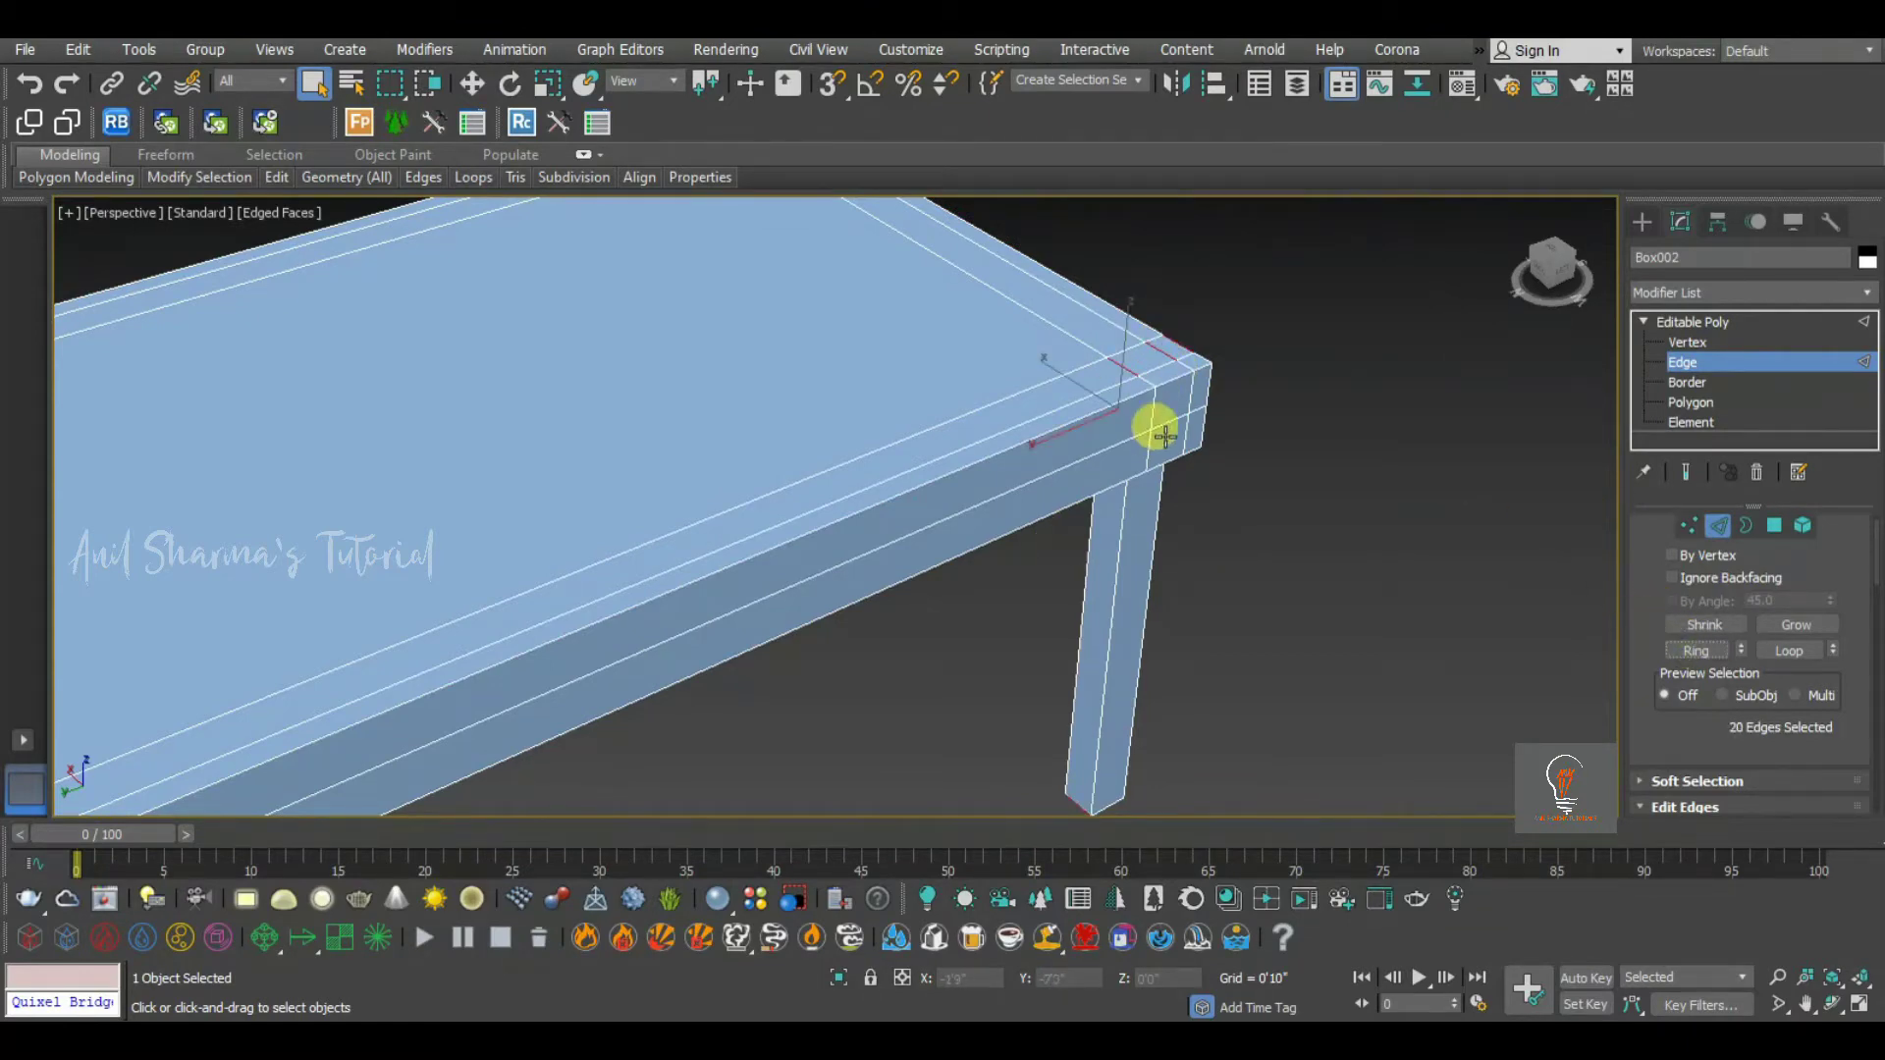
{"action": "middle_click_drag", "start_coordinate": [1158, 603], "coordinate": [1208, 418], "text": "alt"}
{"action": "left_click_drag", "start_coordinate": [1281, 414], "coordinate": [1033, 450]}
{"action": "left_click", "coordinate": [1365, 528]}
Select the leg's front vertical edge, extend it with Ring to the other vertical edges, and deselect them
{"action": "left_click", "coordinate": [1146, 496]}
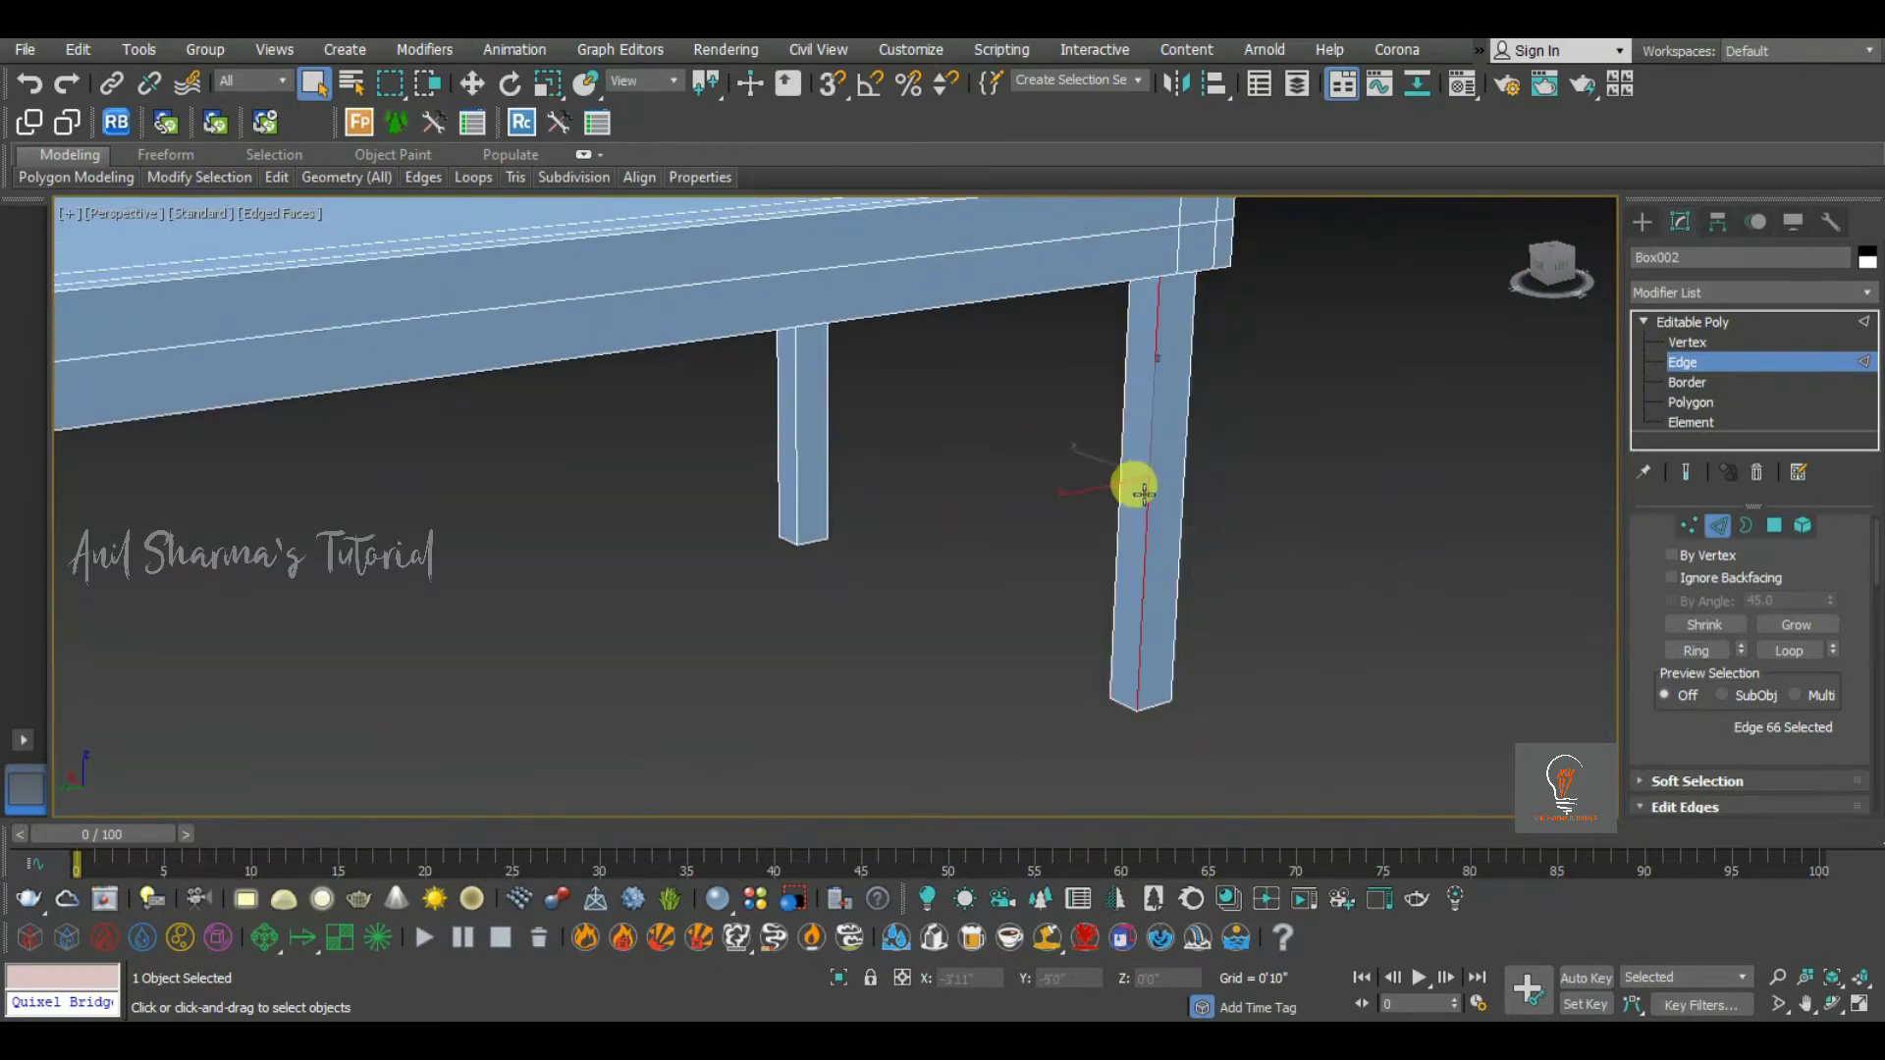
{"action": "left_click", "coordinate": [1698, 653]}
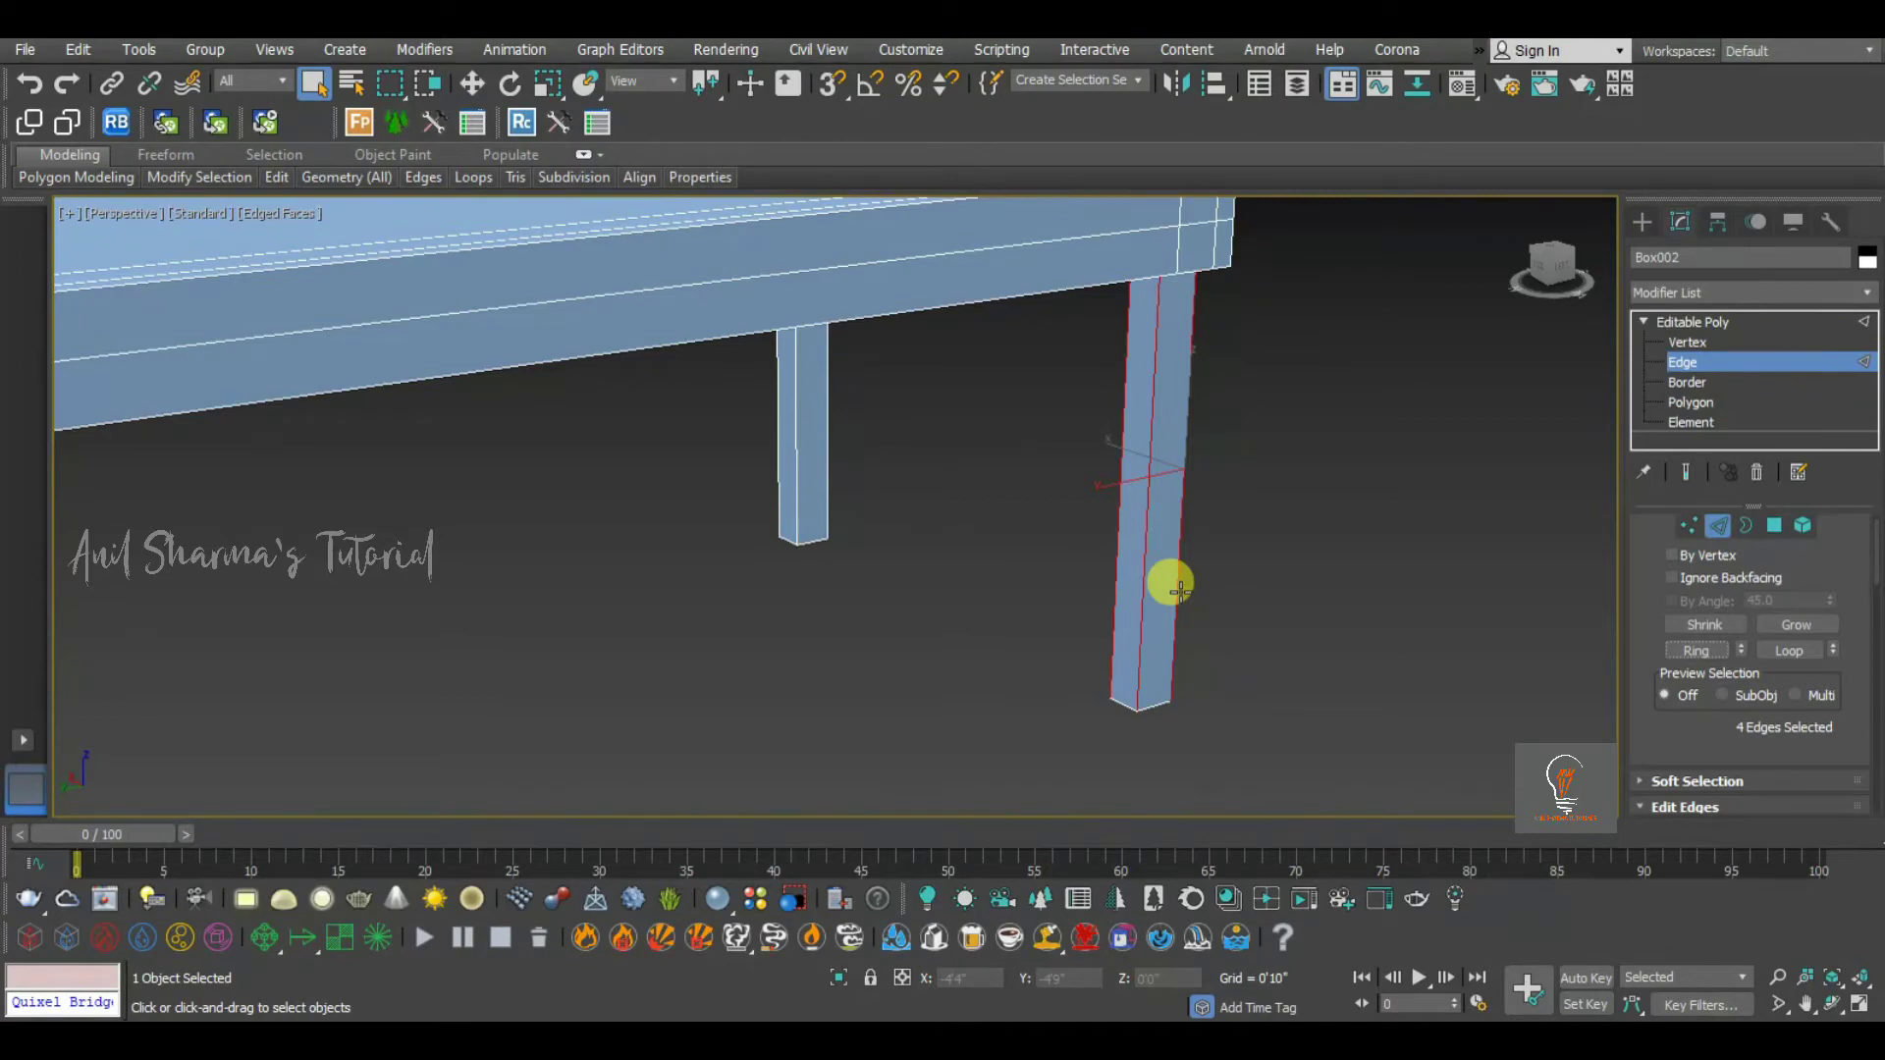
{"action": "left_click", "coordinate": [1290, 583]}
Try connecting the four vertical edges of the leg farthest from the chair, raising the segment count to 70
{"action": "left_click_drag", "start_coordinate": [1234, 414], "coordinate": [1094, 505]}
{"action": "right_click", "coordinate": [1146, 464]}
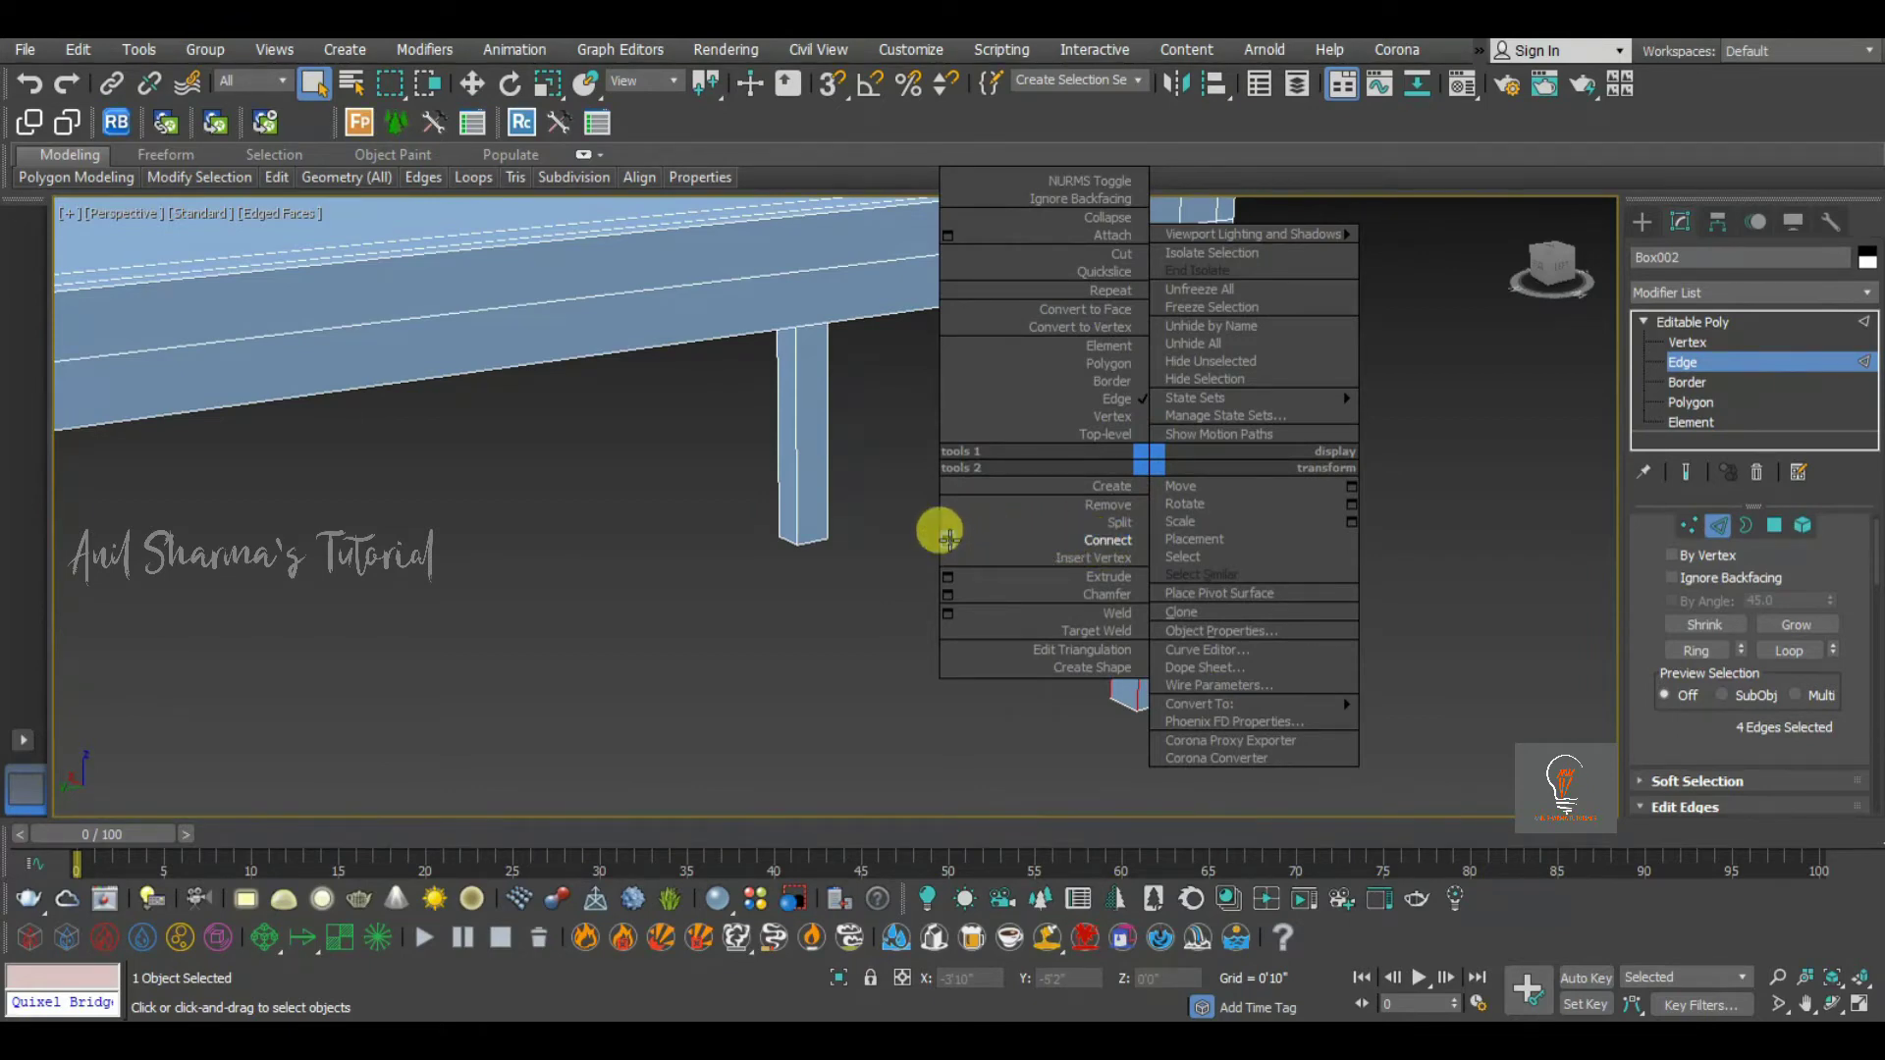
{"action": "left_click", "coordinate": [948, 539]}
{"action": "scroll", "coordinate": [1163, 496], "scroll_direction": "up", "scroll_amount": 5}
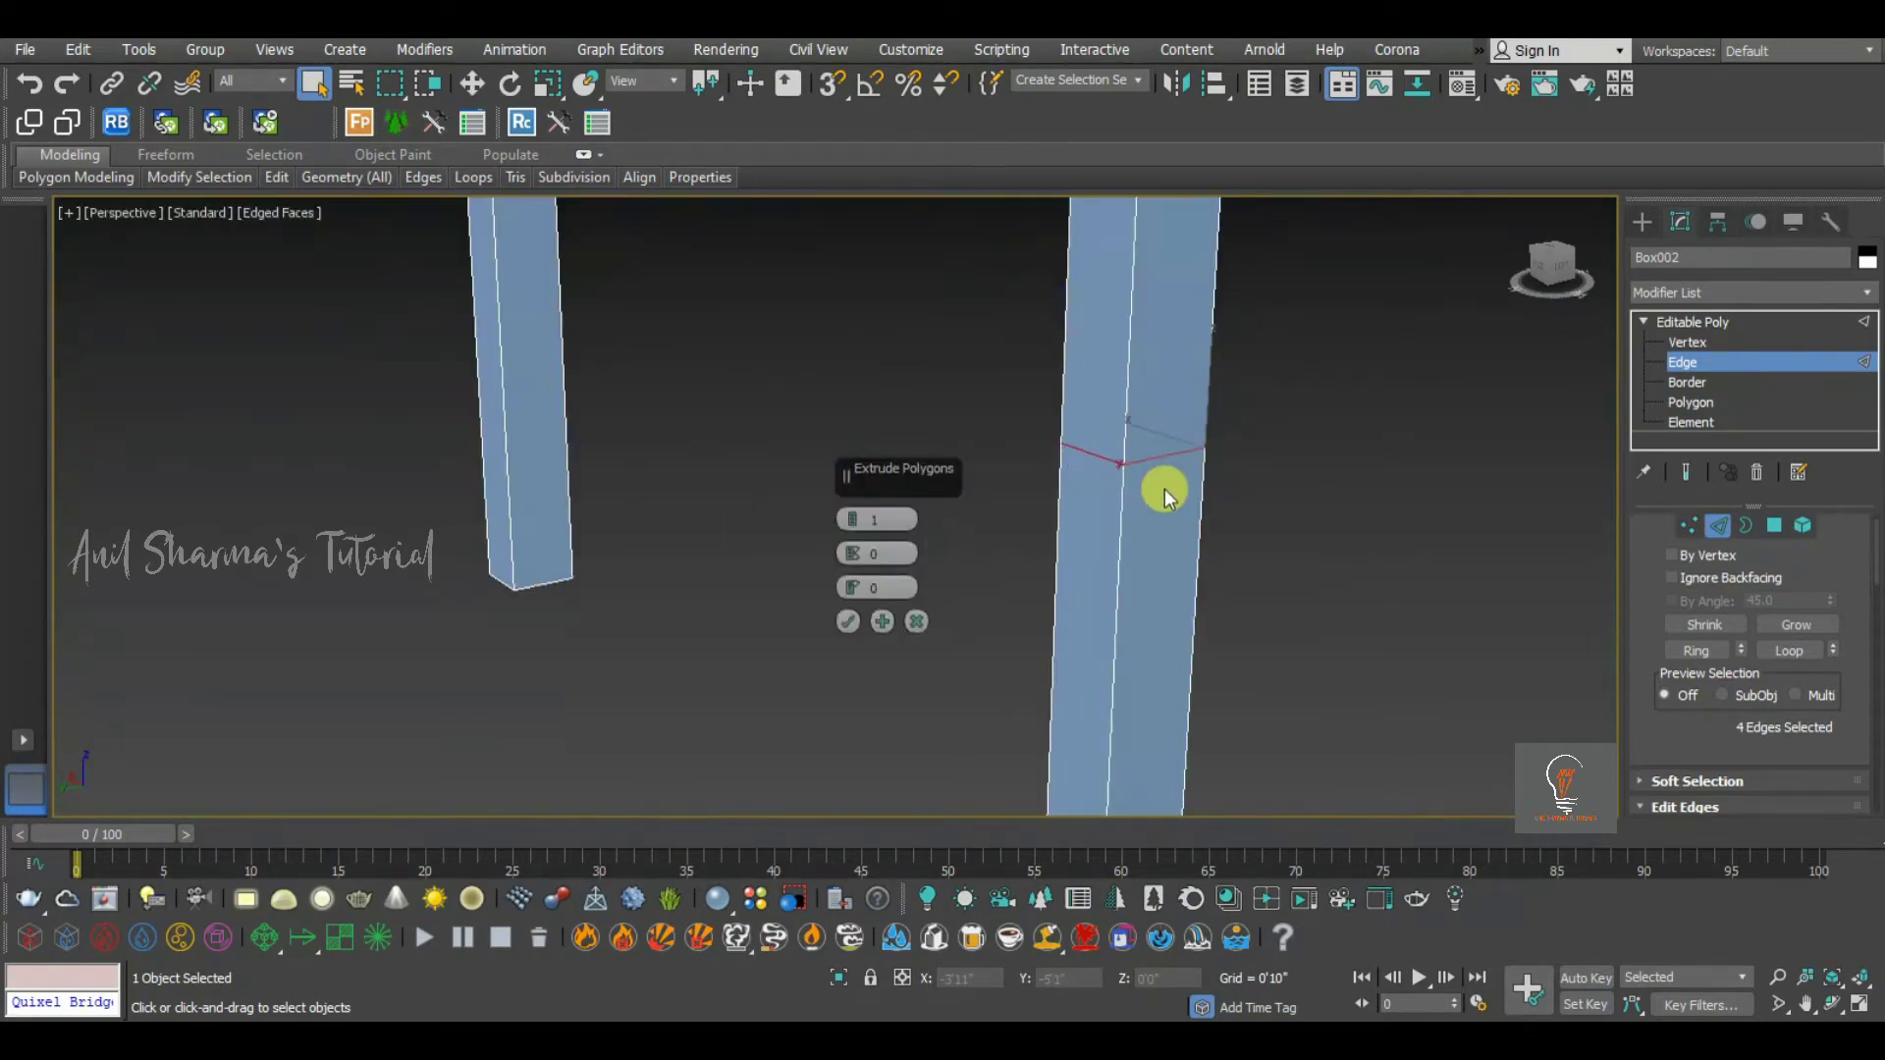
{"action": "scroll", "coordinate": [1165, 496], "scroll_direction": "up", "scroll_amount": 2}
{"action": "scroll", "coordinate": [1201, 460], "scroll_direction": "down", "scroll_amount": 3}
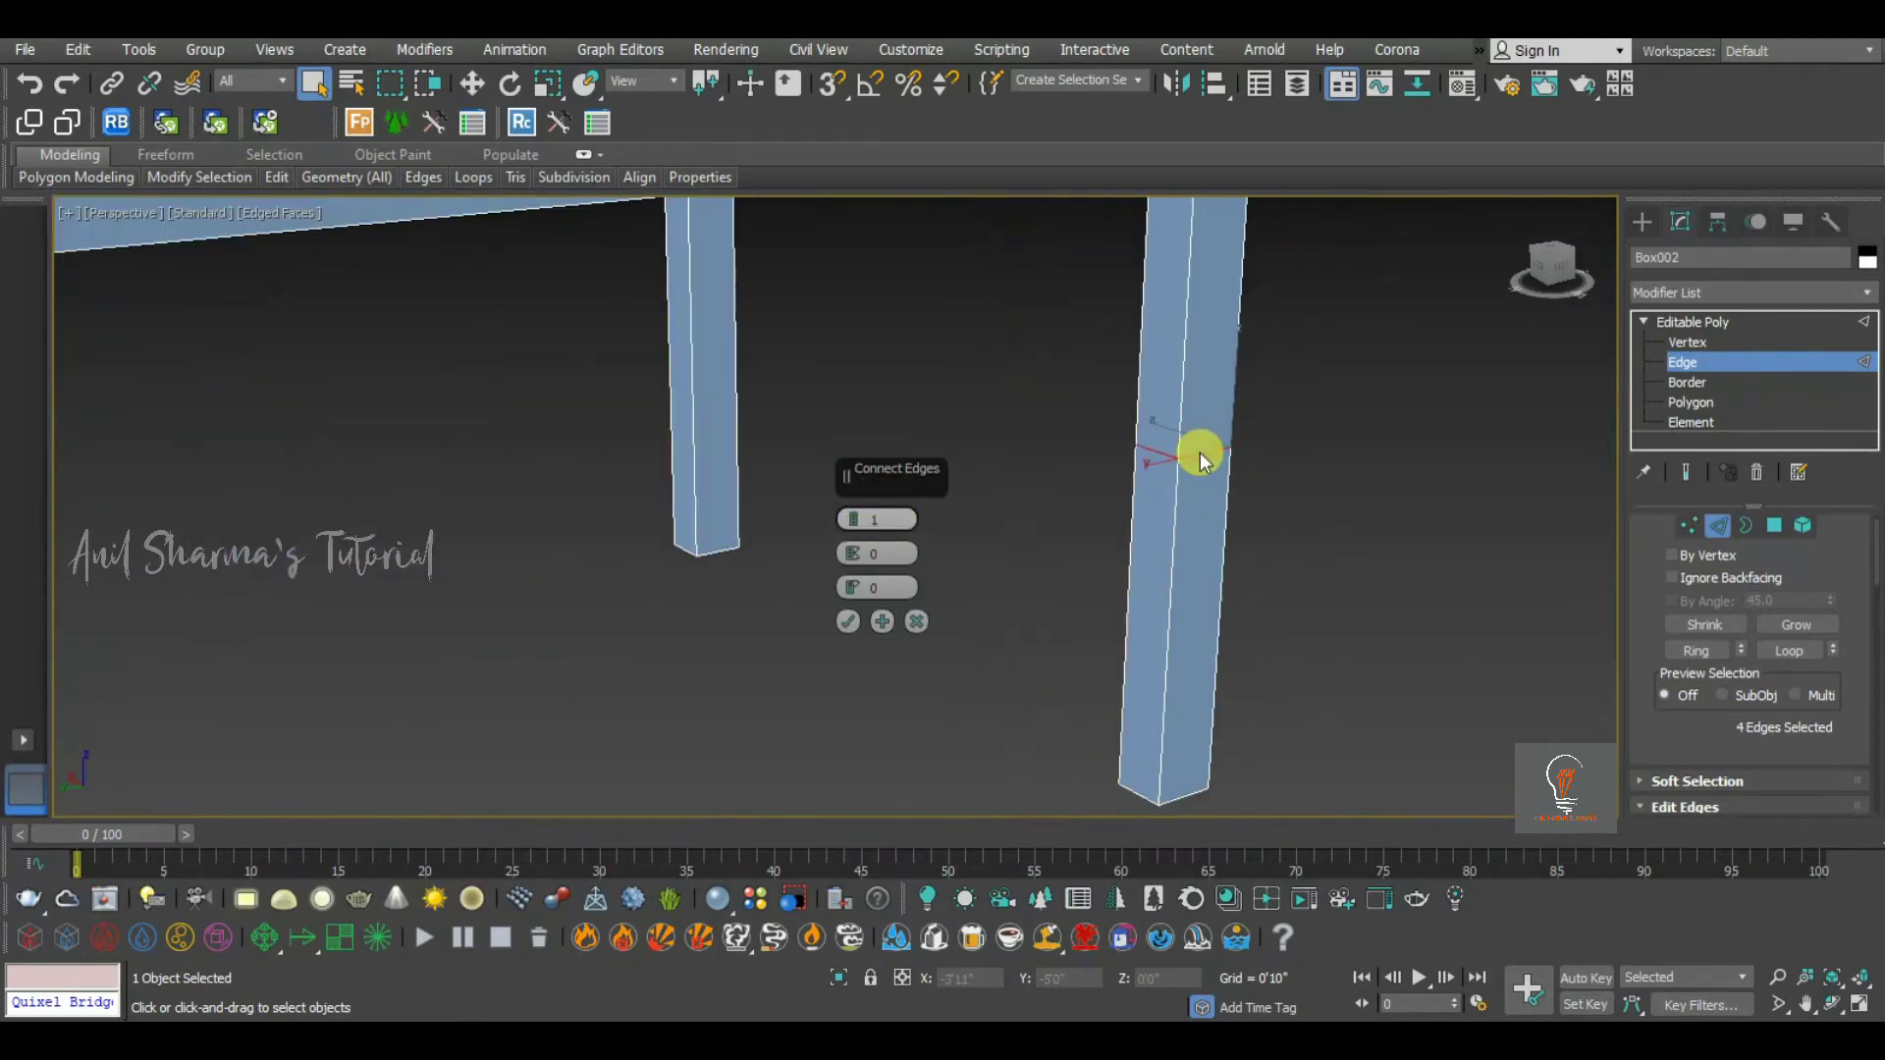
{"action": "left_click", "coordinate": [854, 516]}
{"action": "left_click", "coordinate": [854, 516]}
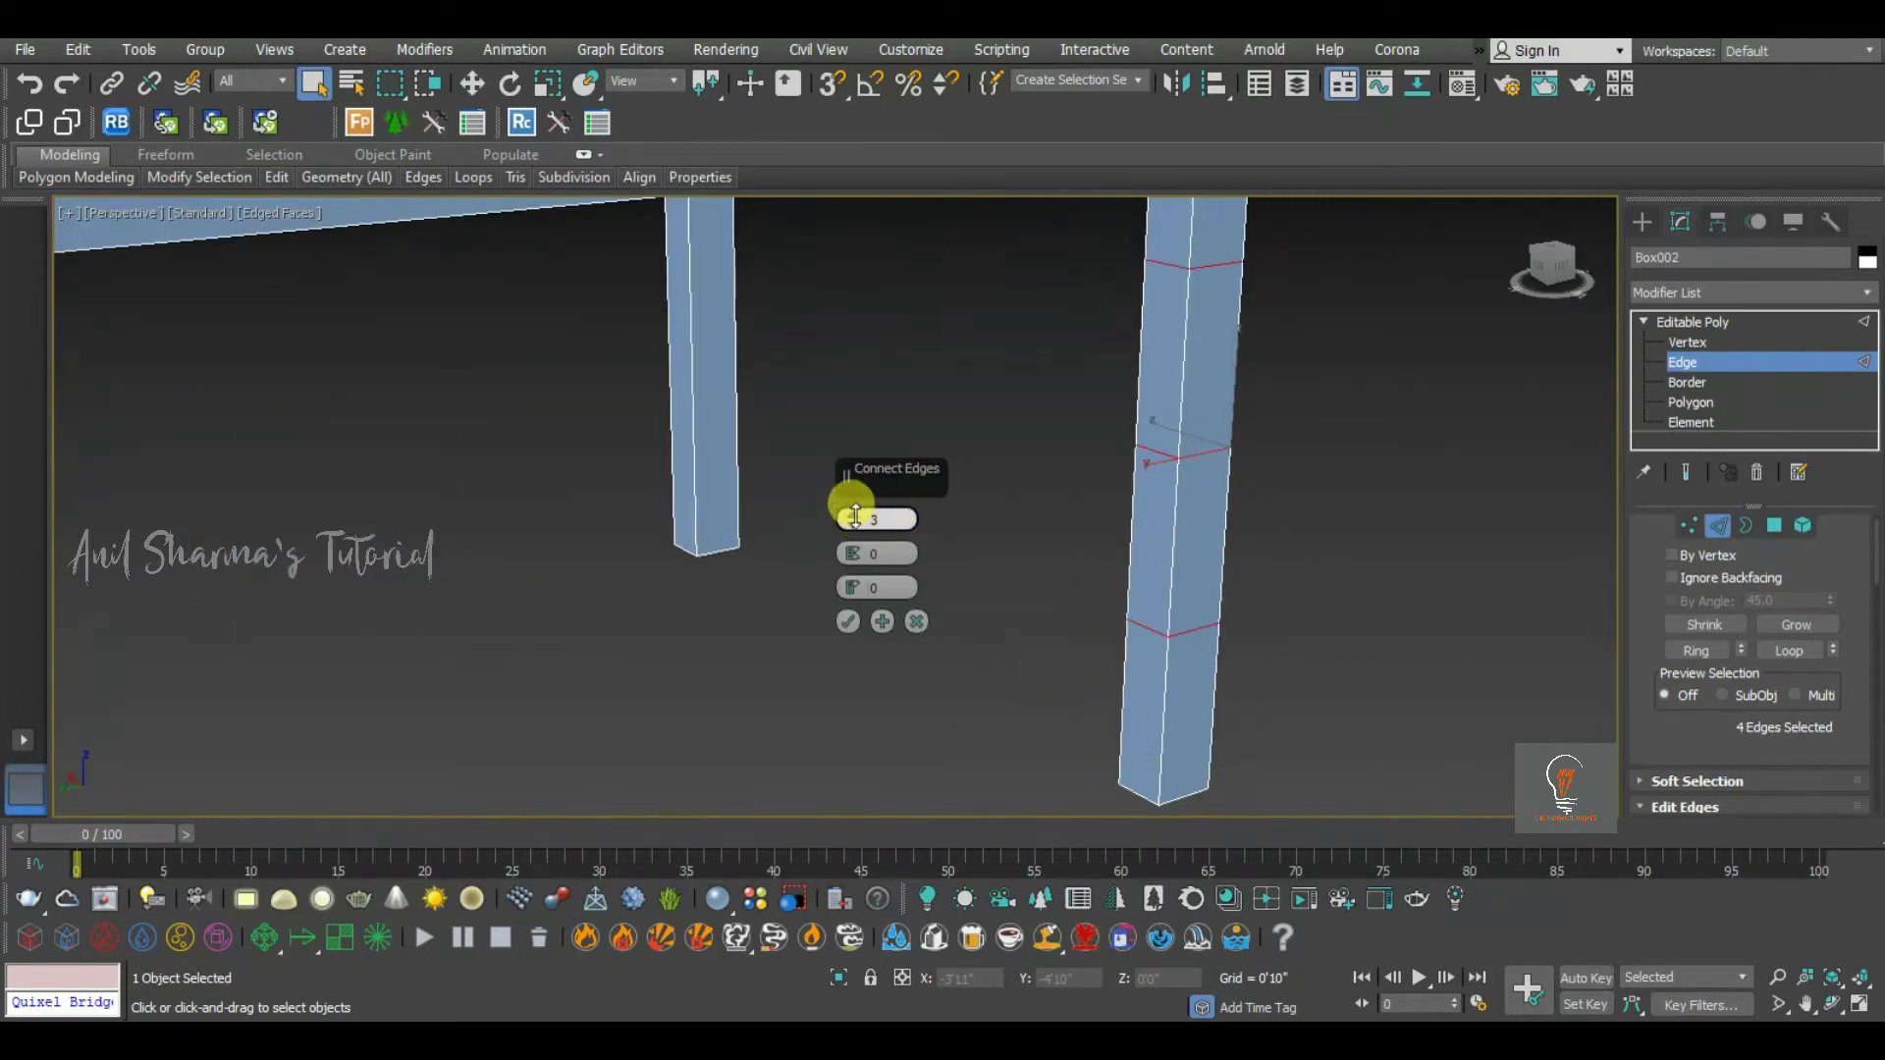
{"action": "left_click_drag", "start_coordinate": [856, 516], "coordinate": [859, 208]}
{"action": "scroll", "coordinate": [1052, 473], "scroll_direction": "down", "scroll_amount": 6}
{"action": "scroll", "coordinate": [1052, 474], "scroll_direction": "up", "scroll_amount": 4}
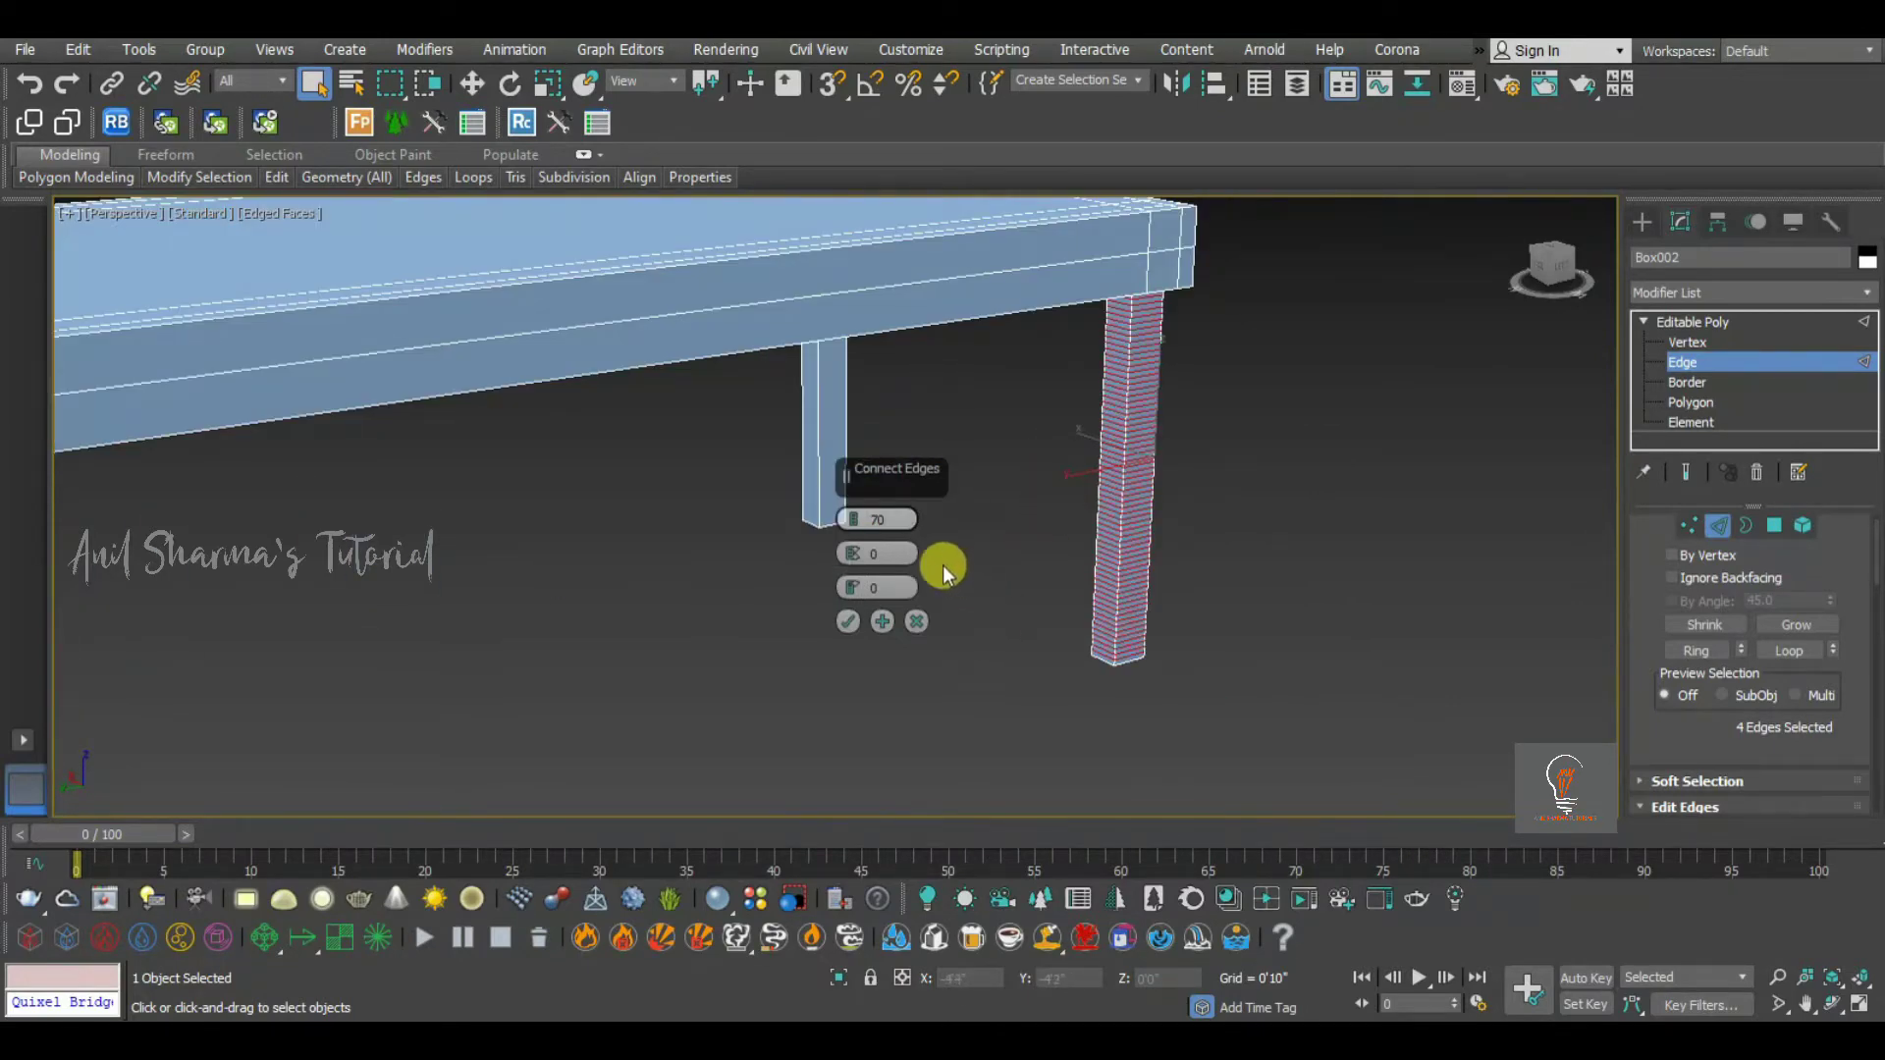
Set the connecting segments to 2 and clear the leg's edge selection
{"action": "type", "text": "2"}
{"action": "key", "text": "Return"}
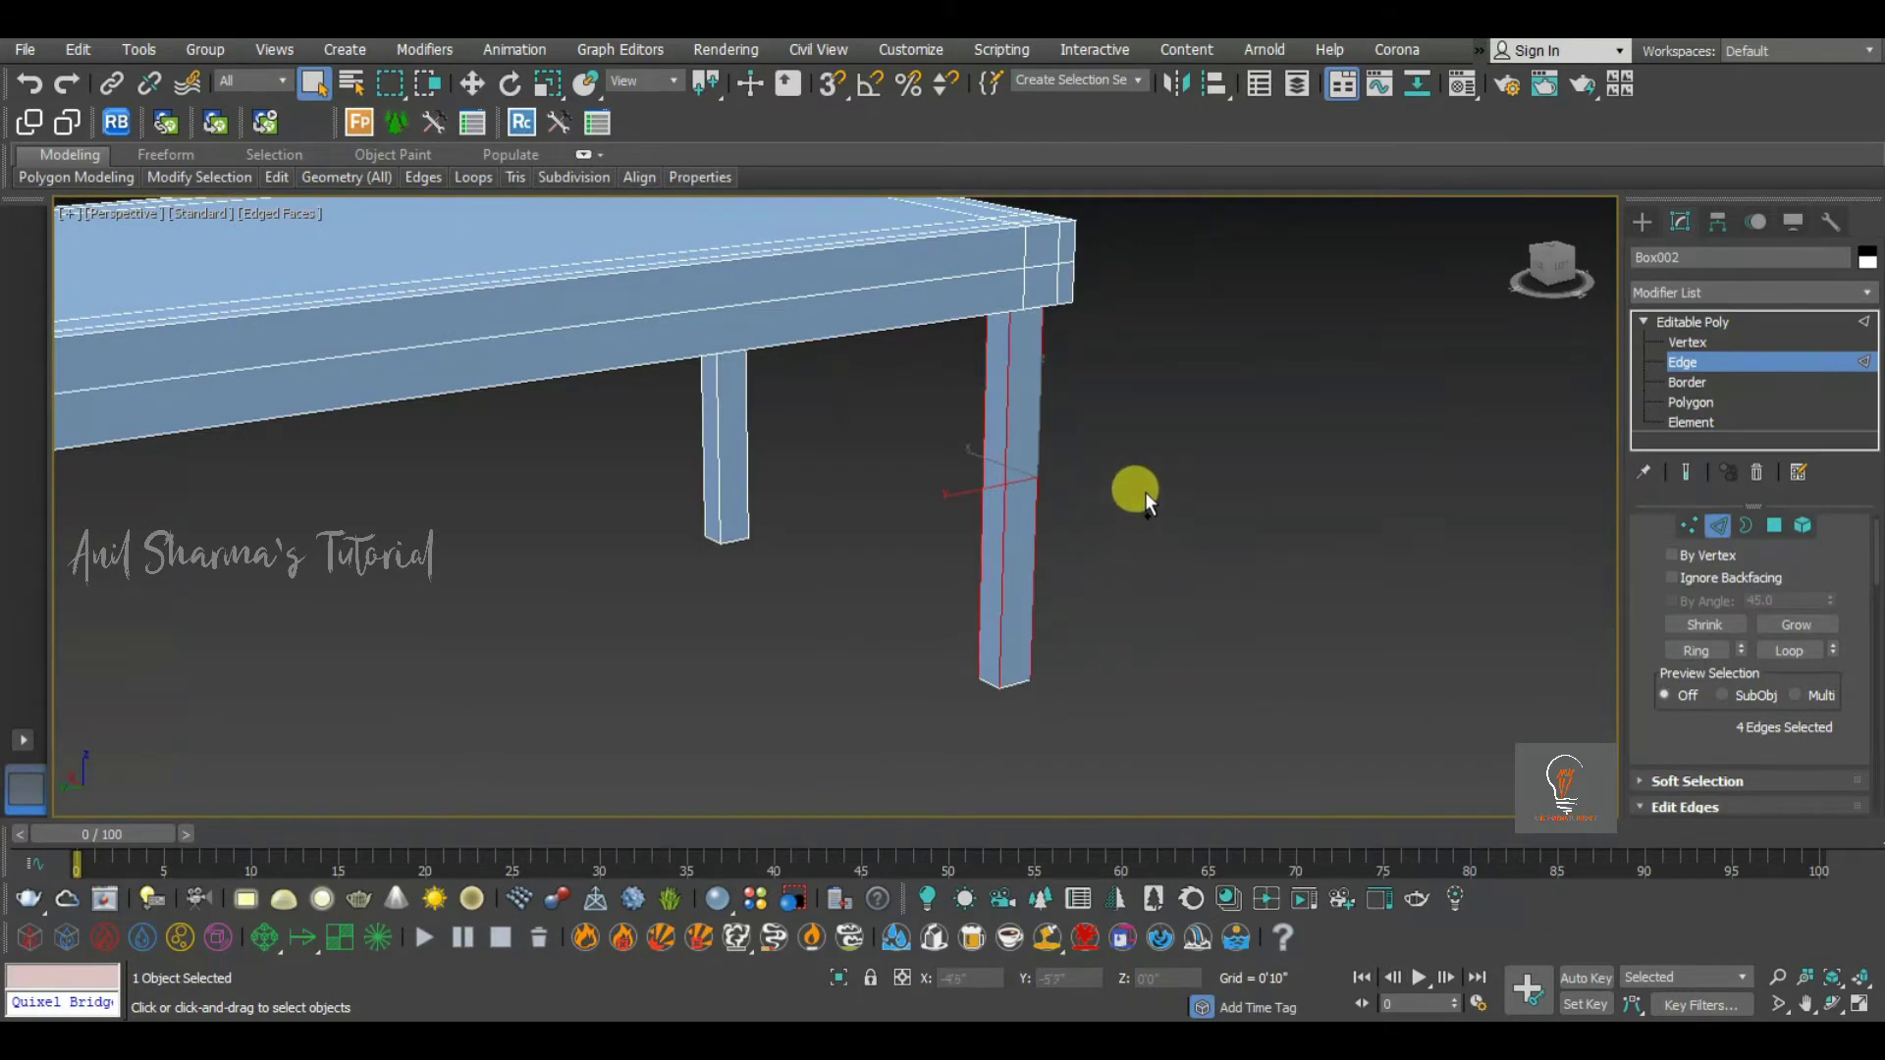
{"action": "left_click_drag", "start_coordinate": [925, 513], "coordinate": [917, 511]}
{"action": "left_click", "coordinate": [1107, 488]}
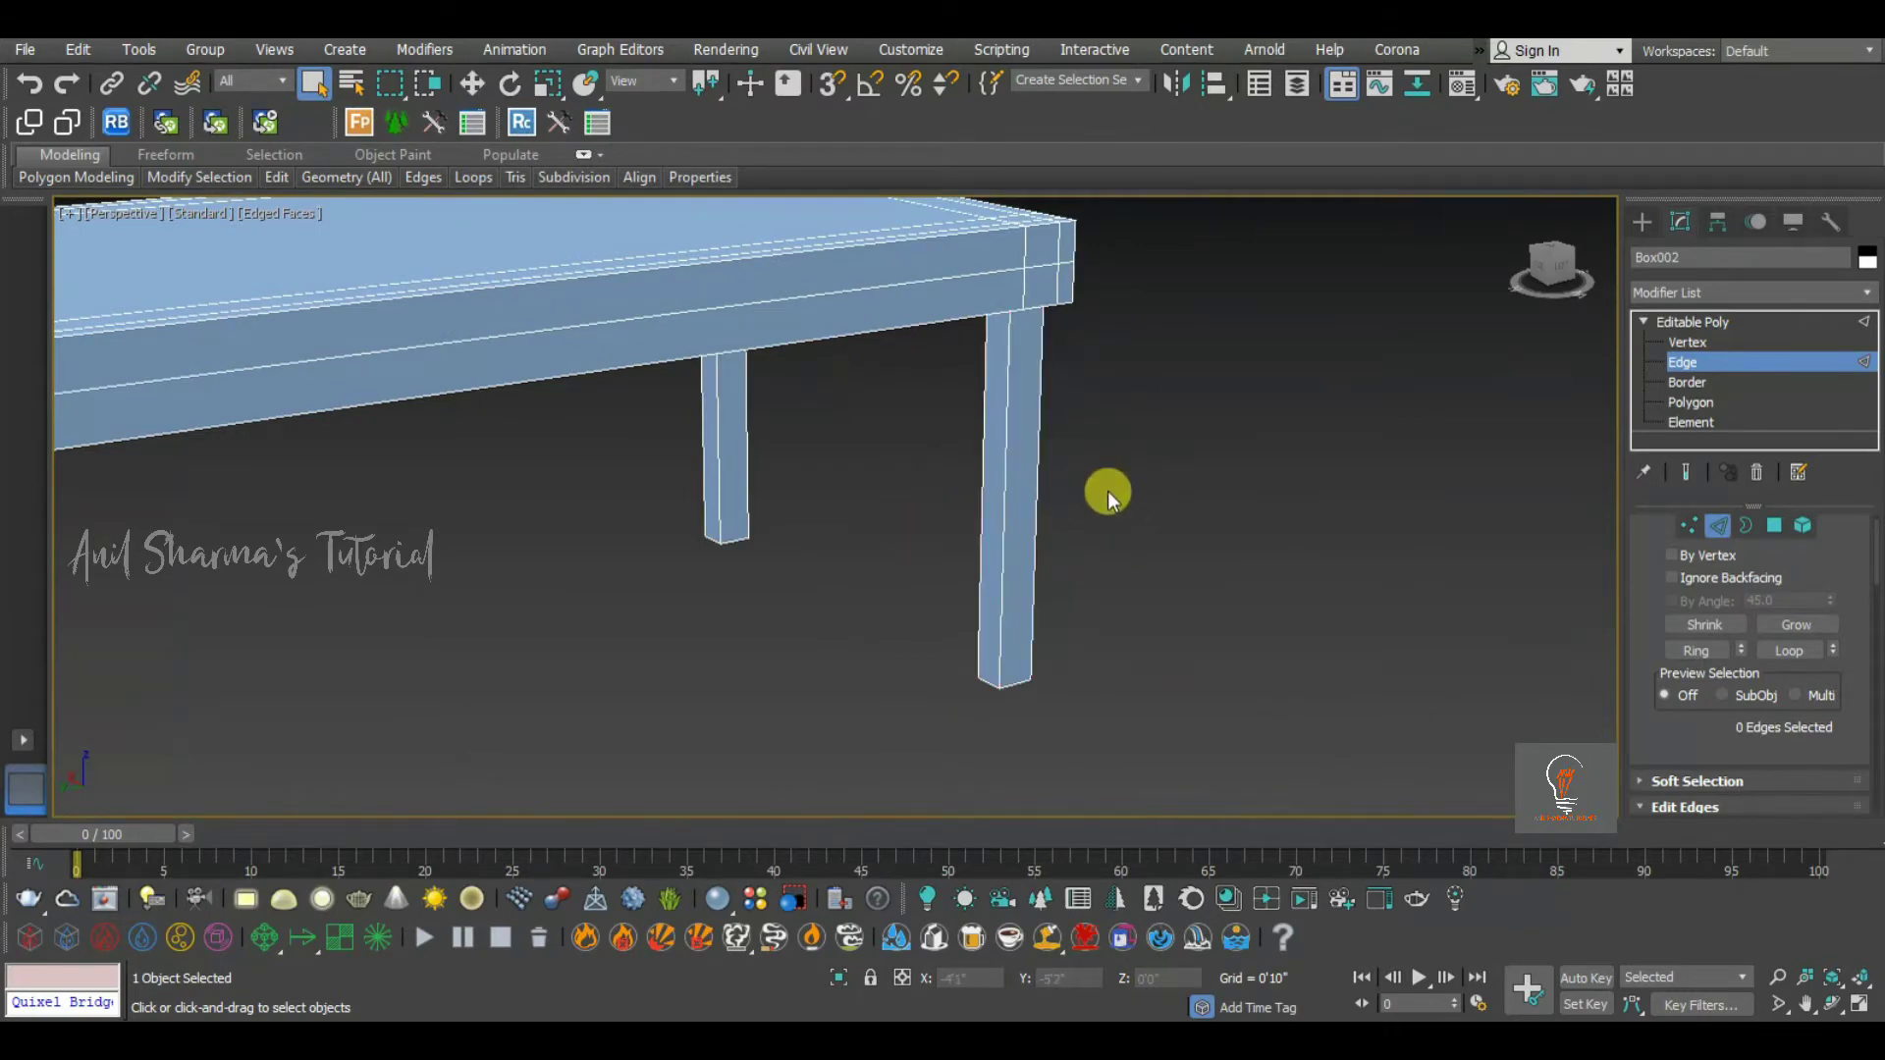
Select the same leg's vertical edges again and start Connect with custom settings, setting Slide to 0
{"action": "left_click_drag", "start_coordinate": [1149, 434], "coordinate": [961, 493]}
{"action": "right_click", "coordinate": [990, 489]}
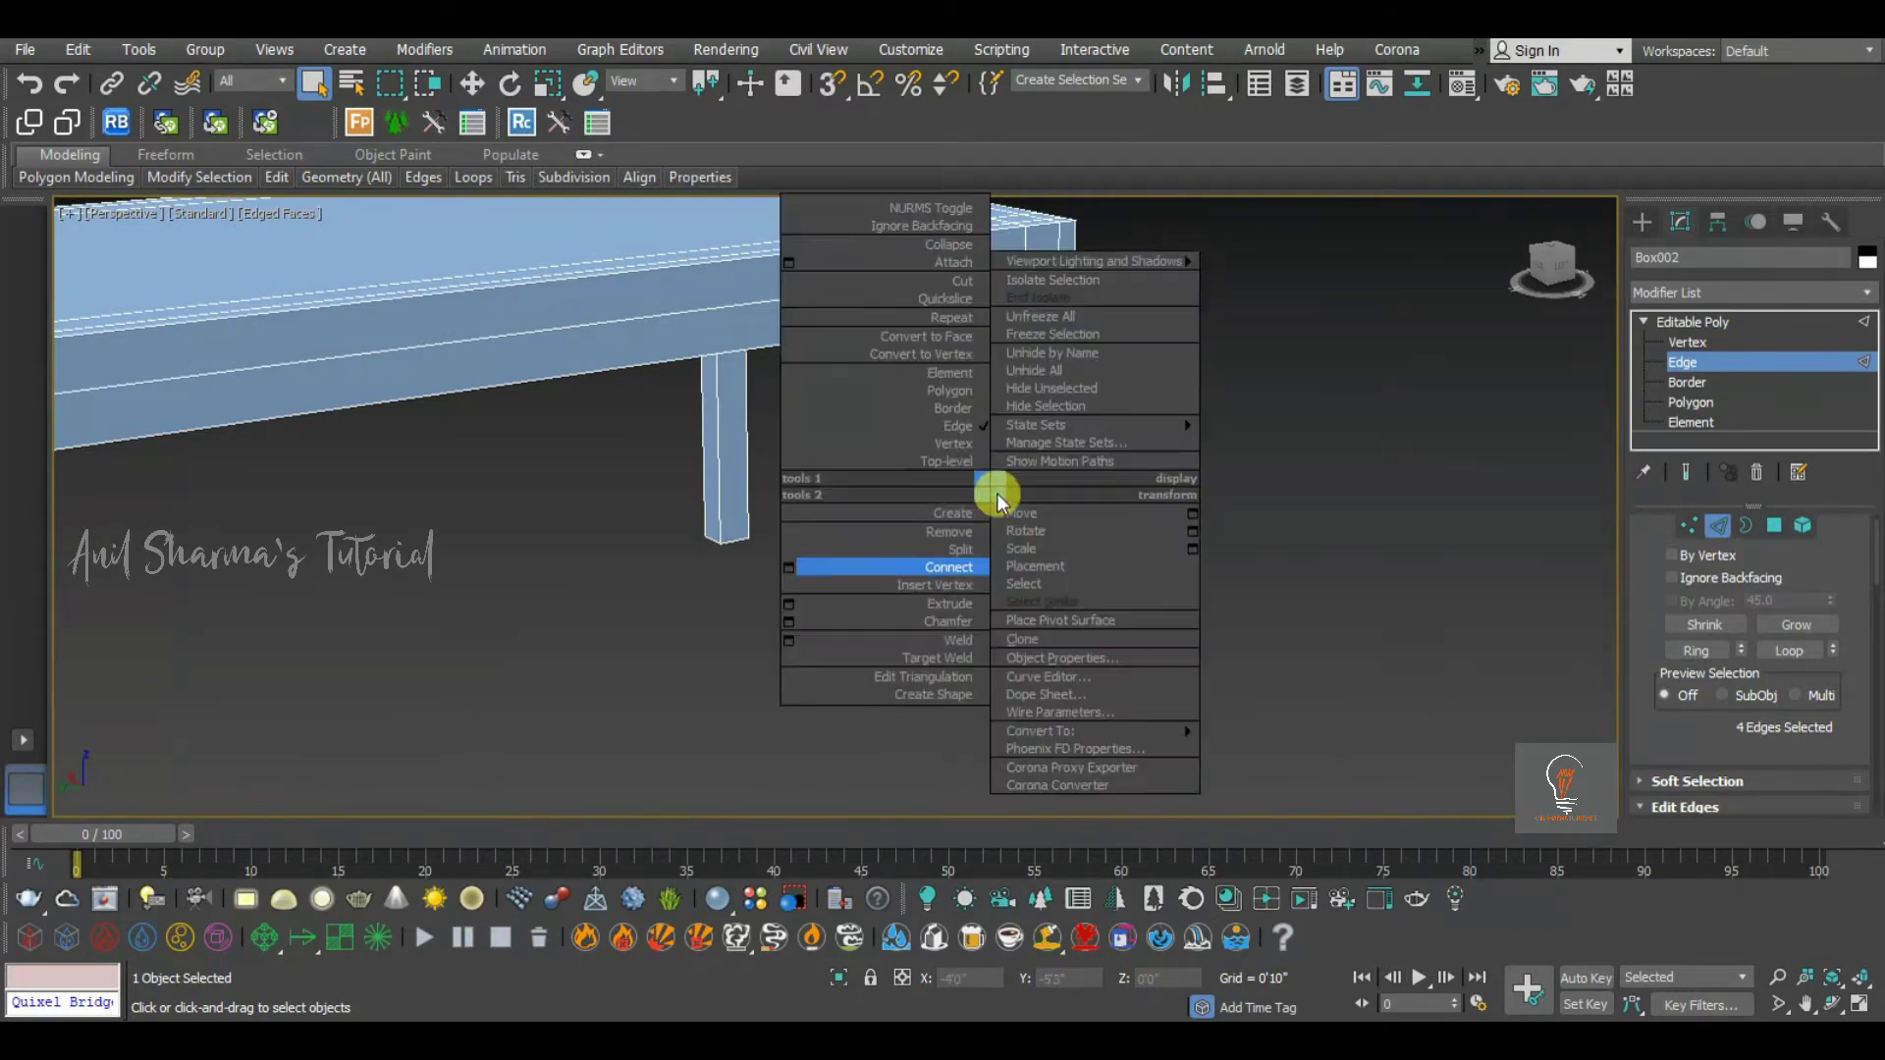
{"action": "left_click", "coordinate": [791, 574]}
{"action": "left_click_drag", "start_coordinate": [894, 586], "coordinate": [786, 581]}
{"action": "type", "text": "0"}
{"action": "key", "text": "Return"}
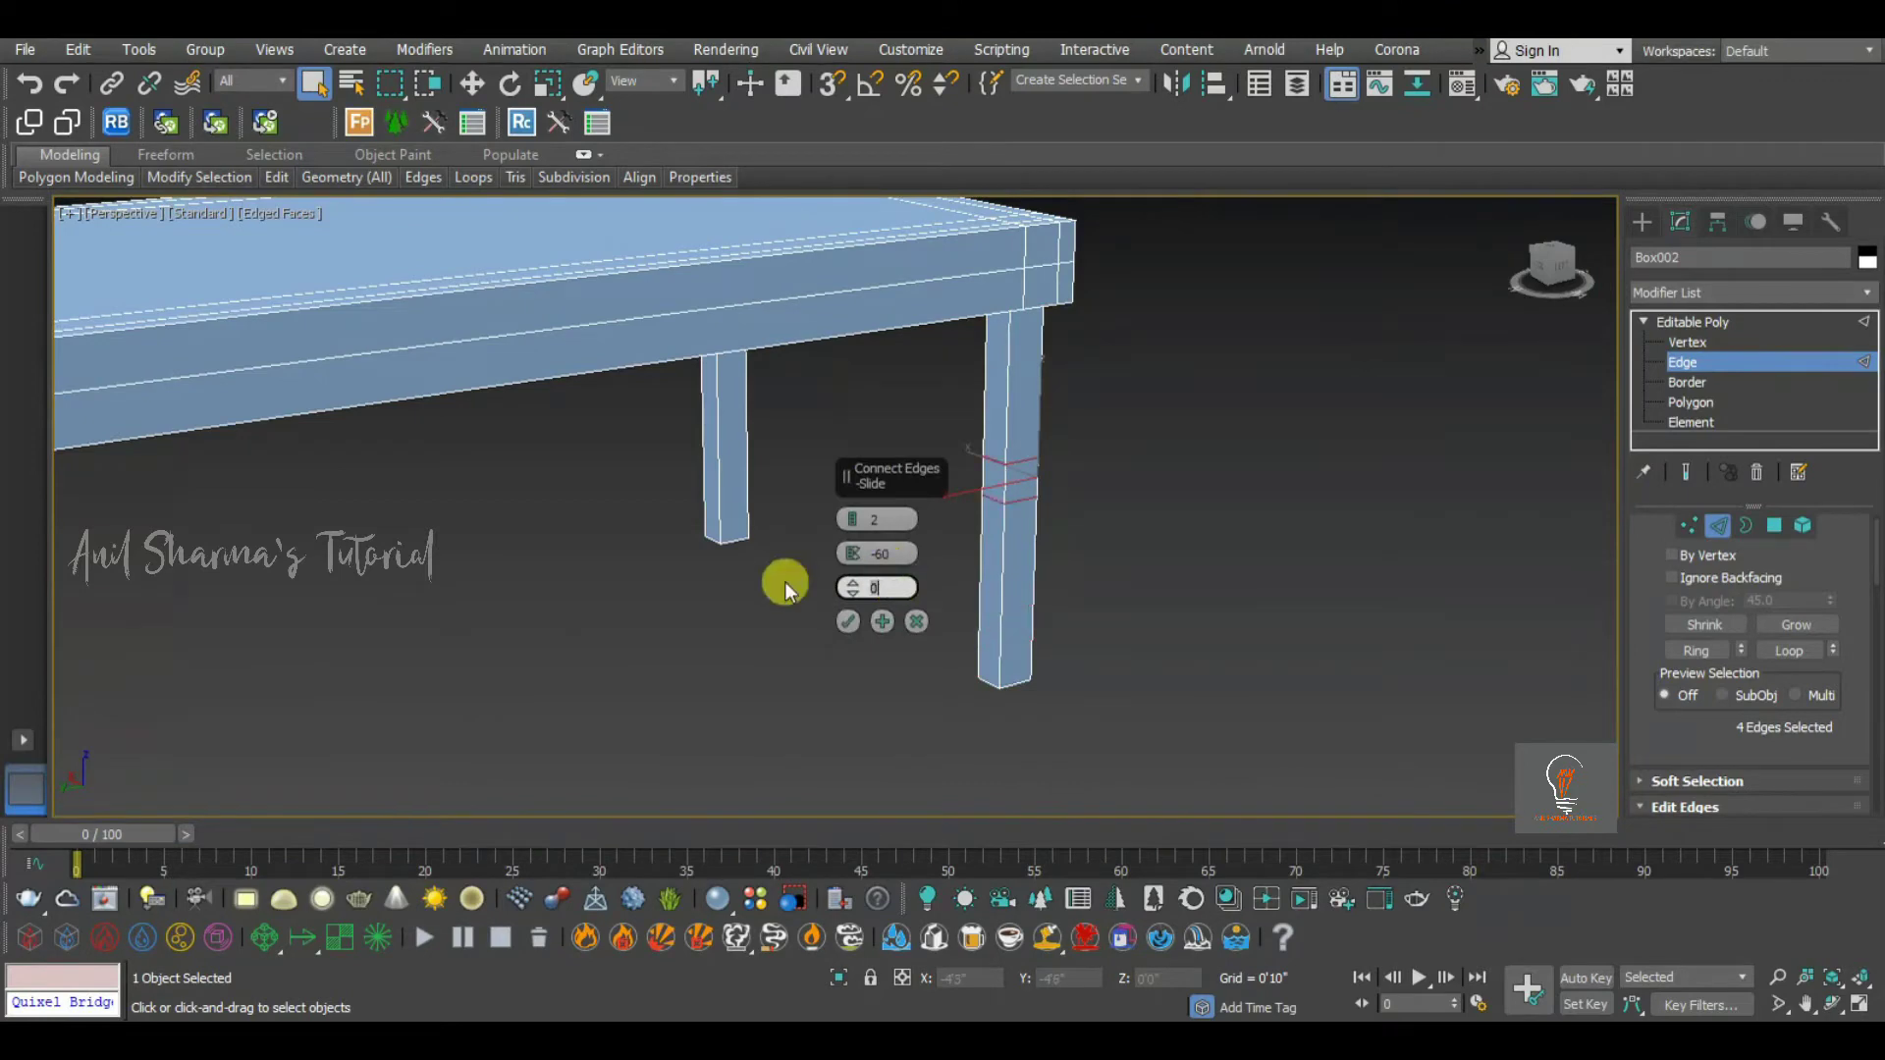
Reset the Pinch of the leg's connecting edges to 0 and keep Slide at 0
{"action": "left_click_drag", "start_coordinate": [892, 556], "coordinate": [800, 543]}
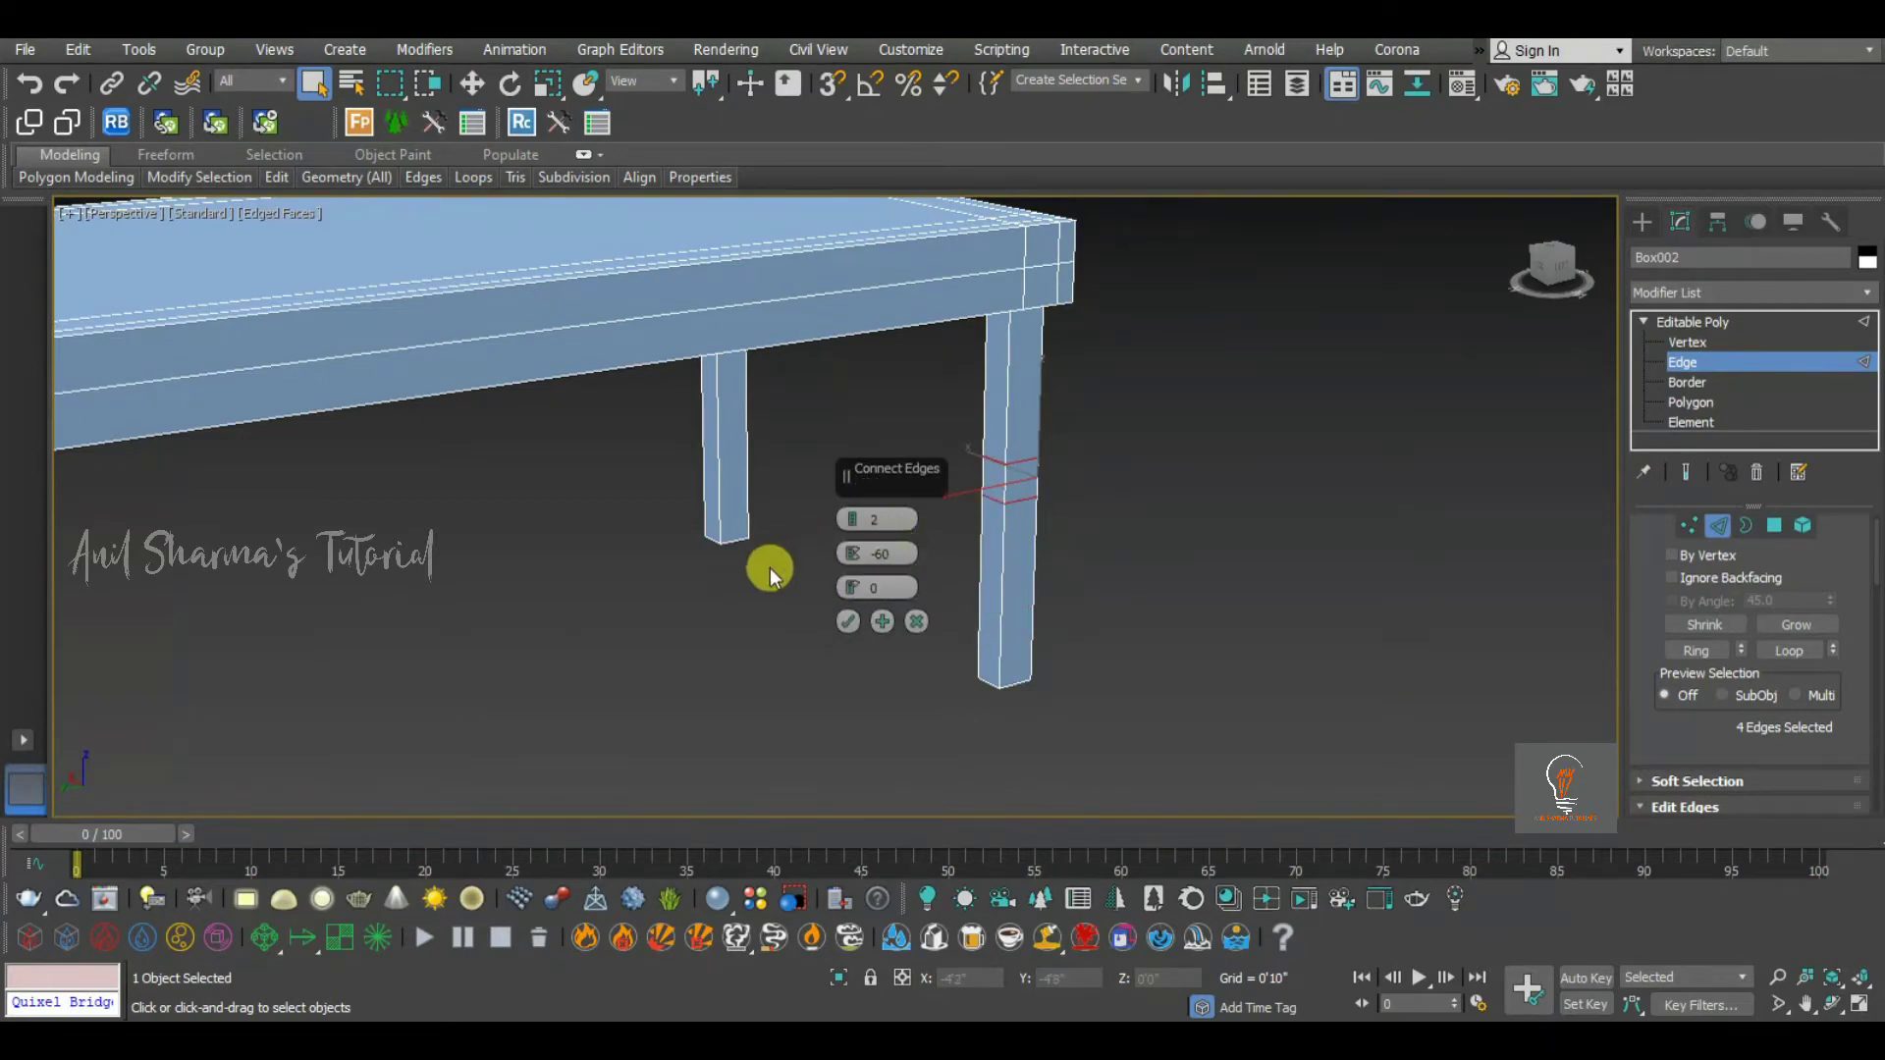
{"action": "left_click", "coordinate": [892, 556]}
{"action": "left_click_drag", "start_coordinate": [891, 557], "coordinate": [887, 747]}
{"action": "type", "text": "0"}
{"action": "key", "text": "Return"}
{"action": "left_click", "coordinate": [894, 554]}
{"action": "right_click", "coordinate": [853, 556]}
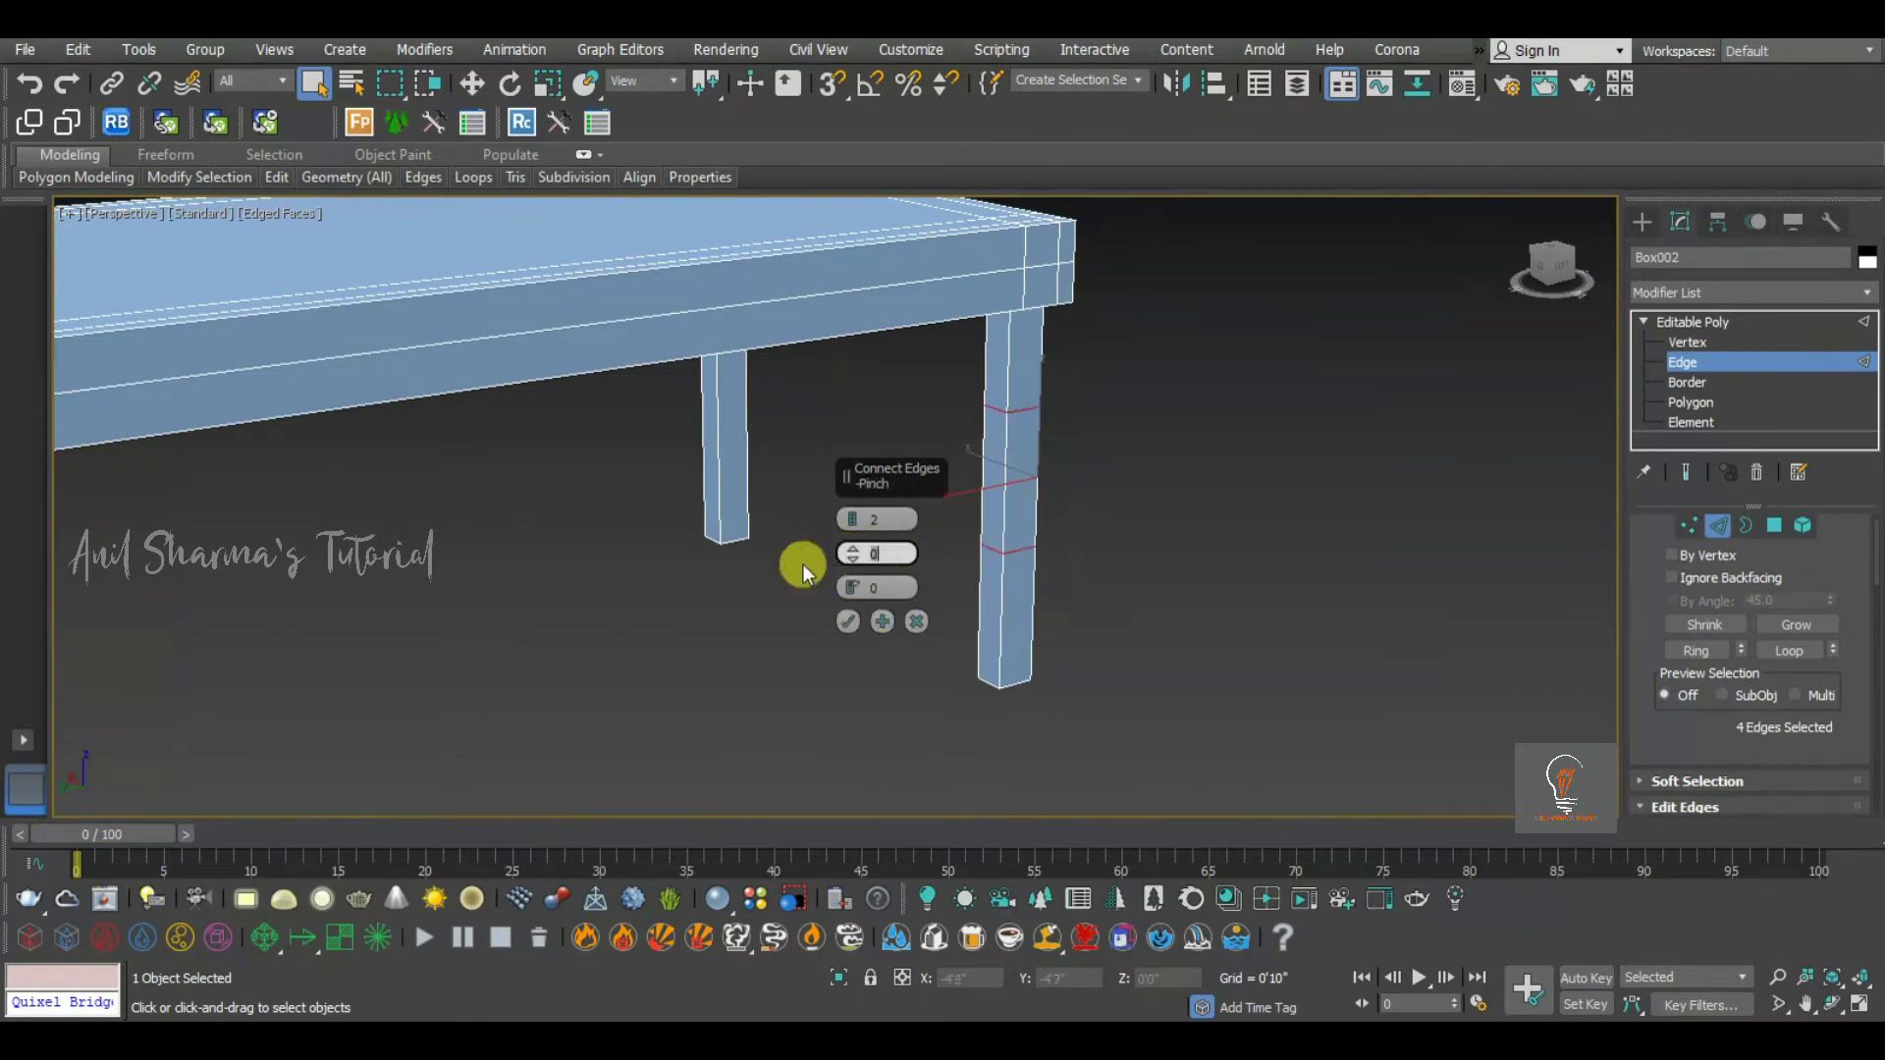
{"action": "mouse_move", "coordinate": [848, 592]}
{"action": "left_mouse_down"}
{"action": "mouse_move", "coordinate": [793, 937]}
{"action": "mouse_move", "coordinate": [828, 85]}
{"action": "mouse_move", "coordinate": [813, 537]}
{"action": "mouse_move", "coordinate": [838, 665]}
{"action": "mouse_move", "coordinate": [917, 408]}
{"action": "mouse_move", "coordinate": [909, 828]}
{"action": "mouse_move", "coordinate": [926, 889]}
{"action": "mouse_move", "coordinate": [933, 472]}
{"action": "mouse_move", "coordinate": [904, 114]}
{"action": "mouse_move", "coordinate": [895, 420]}
{"action": "mouse_move", "coordinate": [903, 360]}
{"action": "mouse_move", "coordinate": [924, 517]}
{"action": "mouse_move", "coordinate": [863, 590]}
{"action": "left_mouse_up"}
{"action": "type", "text": "0"}
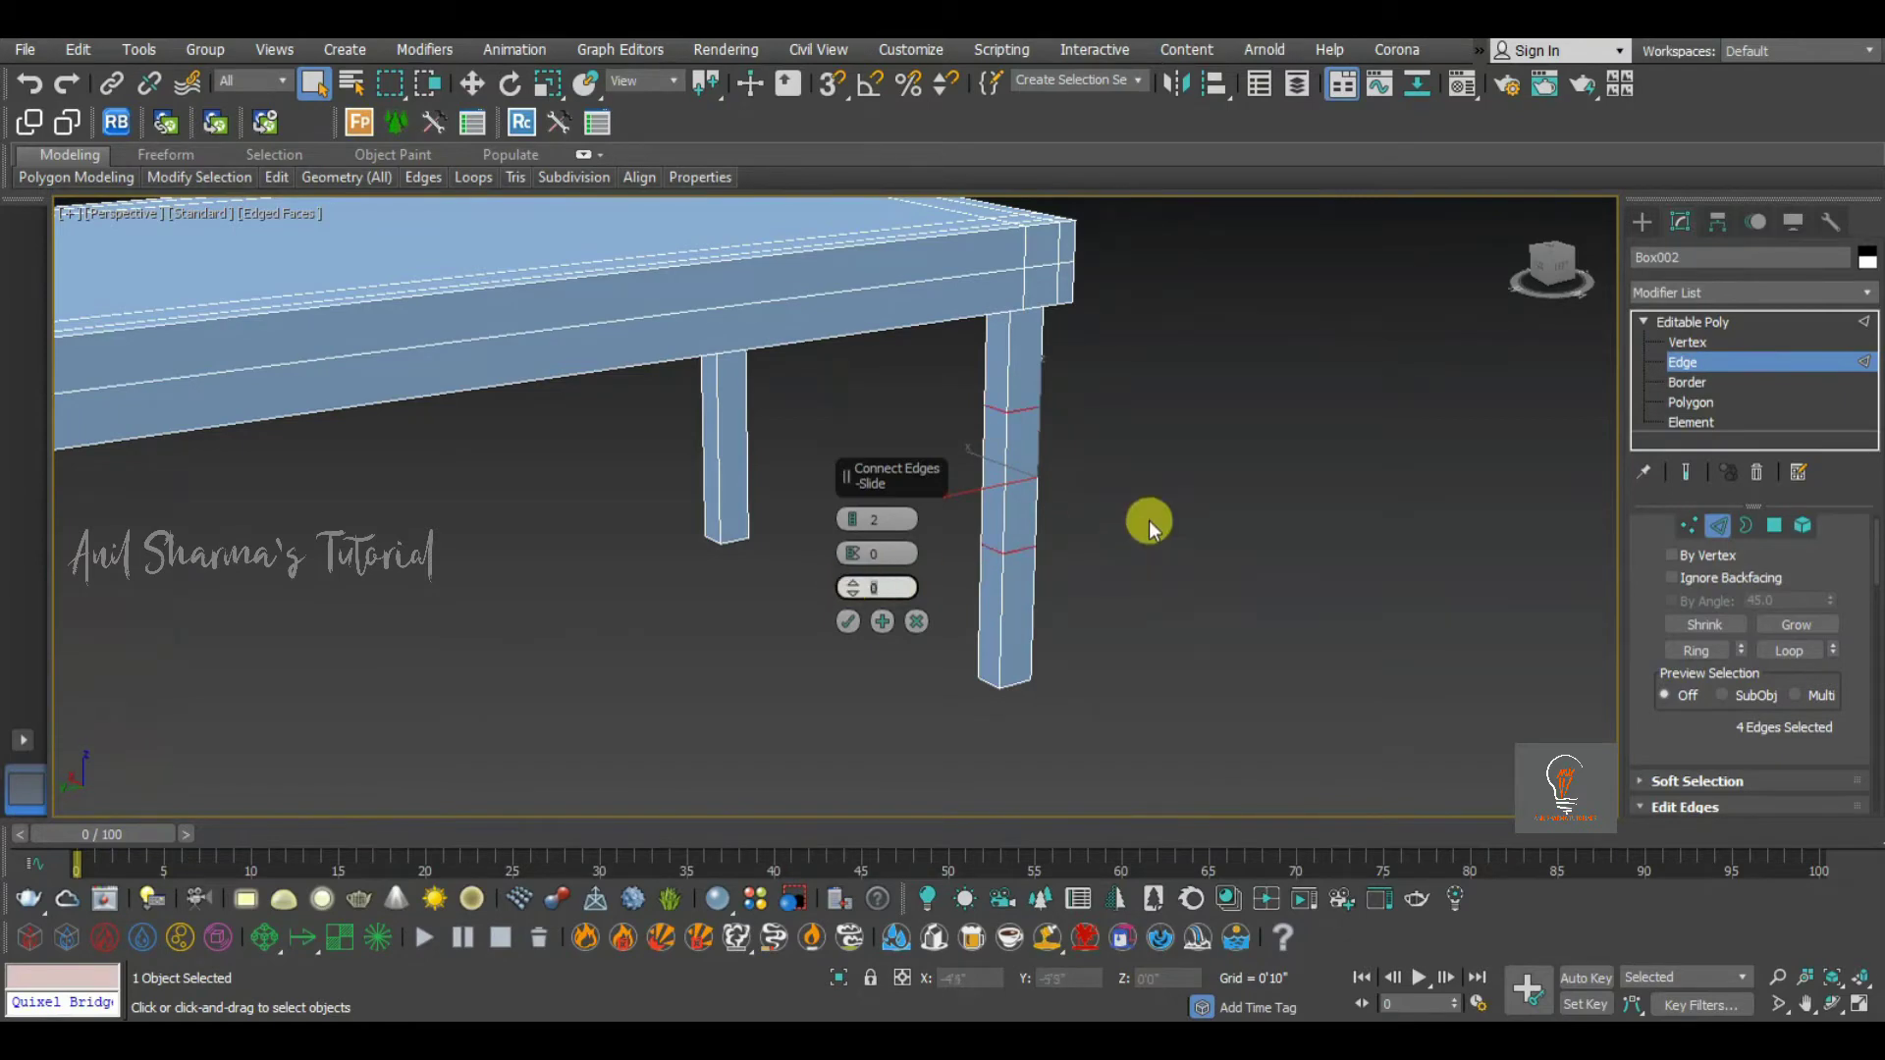
Adjust the leg's two connecting edge loops to Pinch -61 and Slide 360 near the foot, apply them, and clear the selection
{"action": "left_click_drag", "start_coordinate": [853, 552], "coordinate": [857, 758]}
{"action": "left_click_drag", "start_coordinate": [852, 593], "coordinate": [1022, 496]}
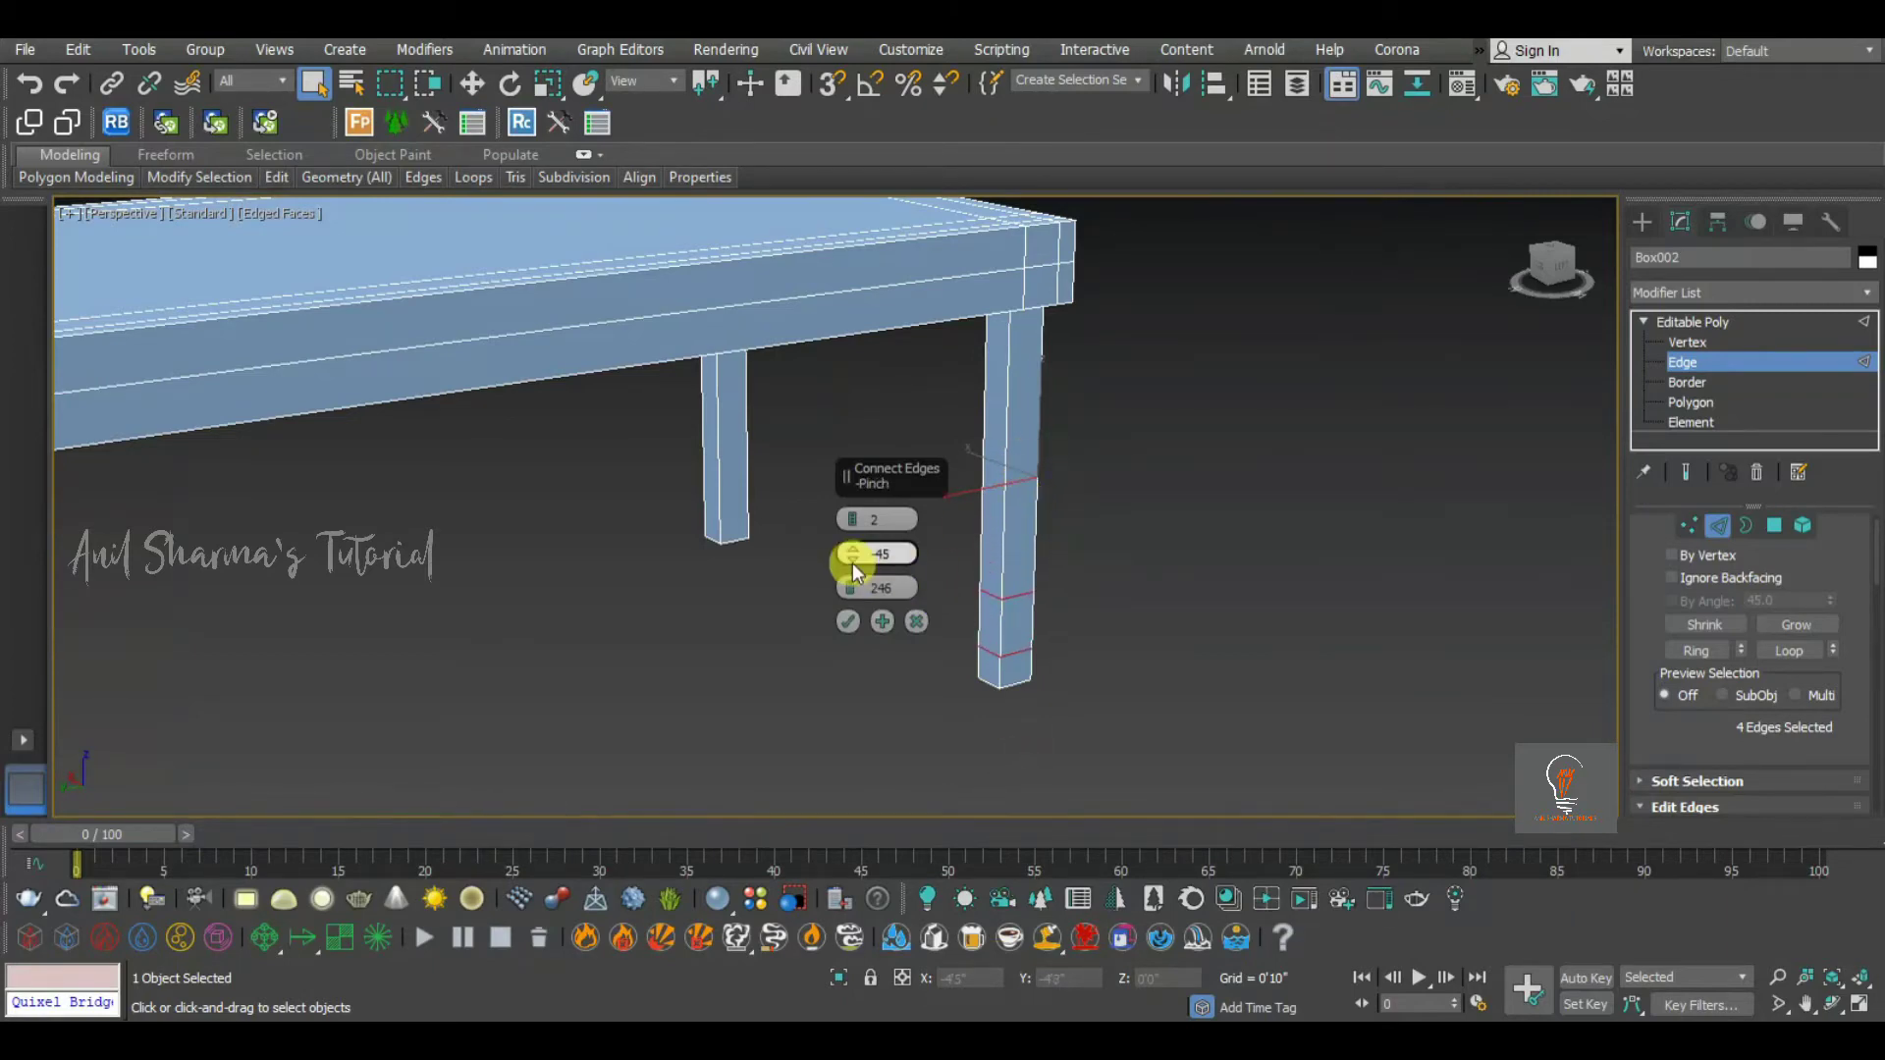
{"action": "left_click_drag", "start_coordinate": [852, 560], "coordinate": [907, 514]}
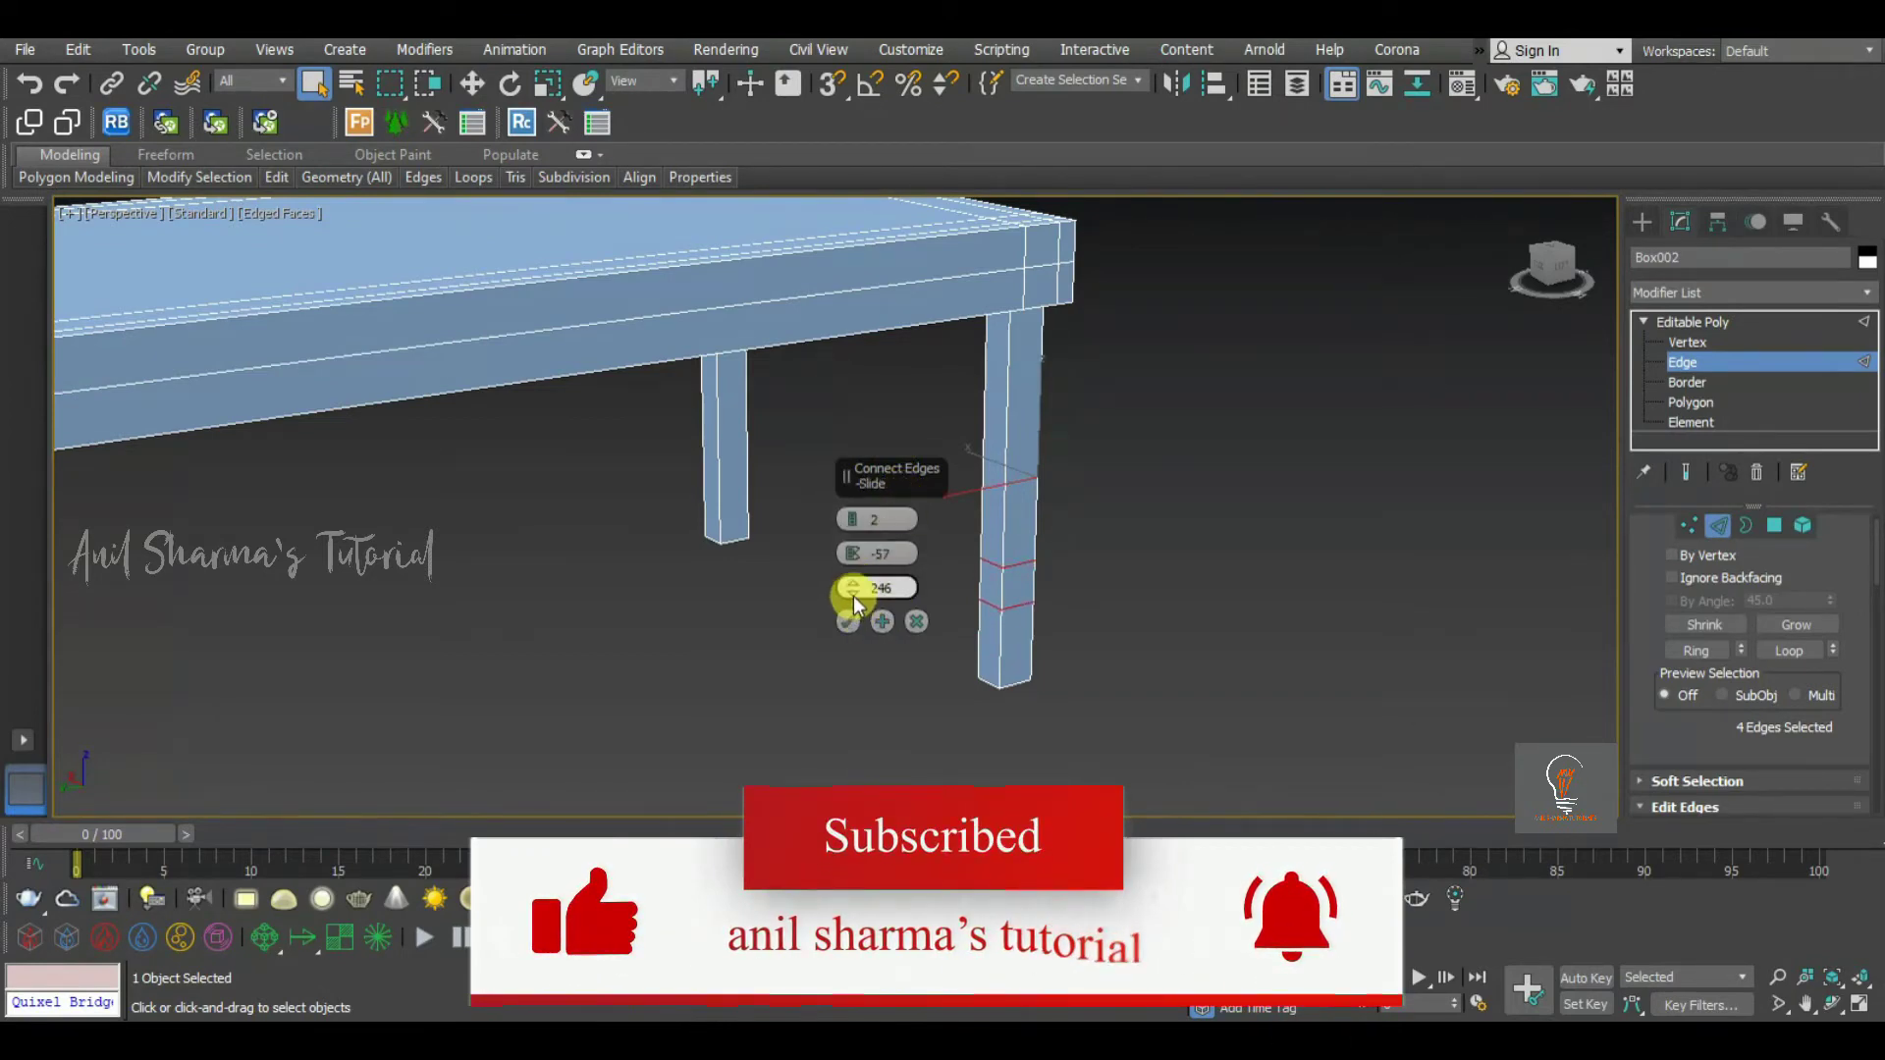
{"action": "left_click_drag", "start_coordinate": [852, 592], "coordinate": [802, 230]}
{"action": "left_click_drag", "start_coordinate": [850, 552], "coordinate": [823, 397]}
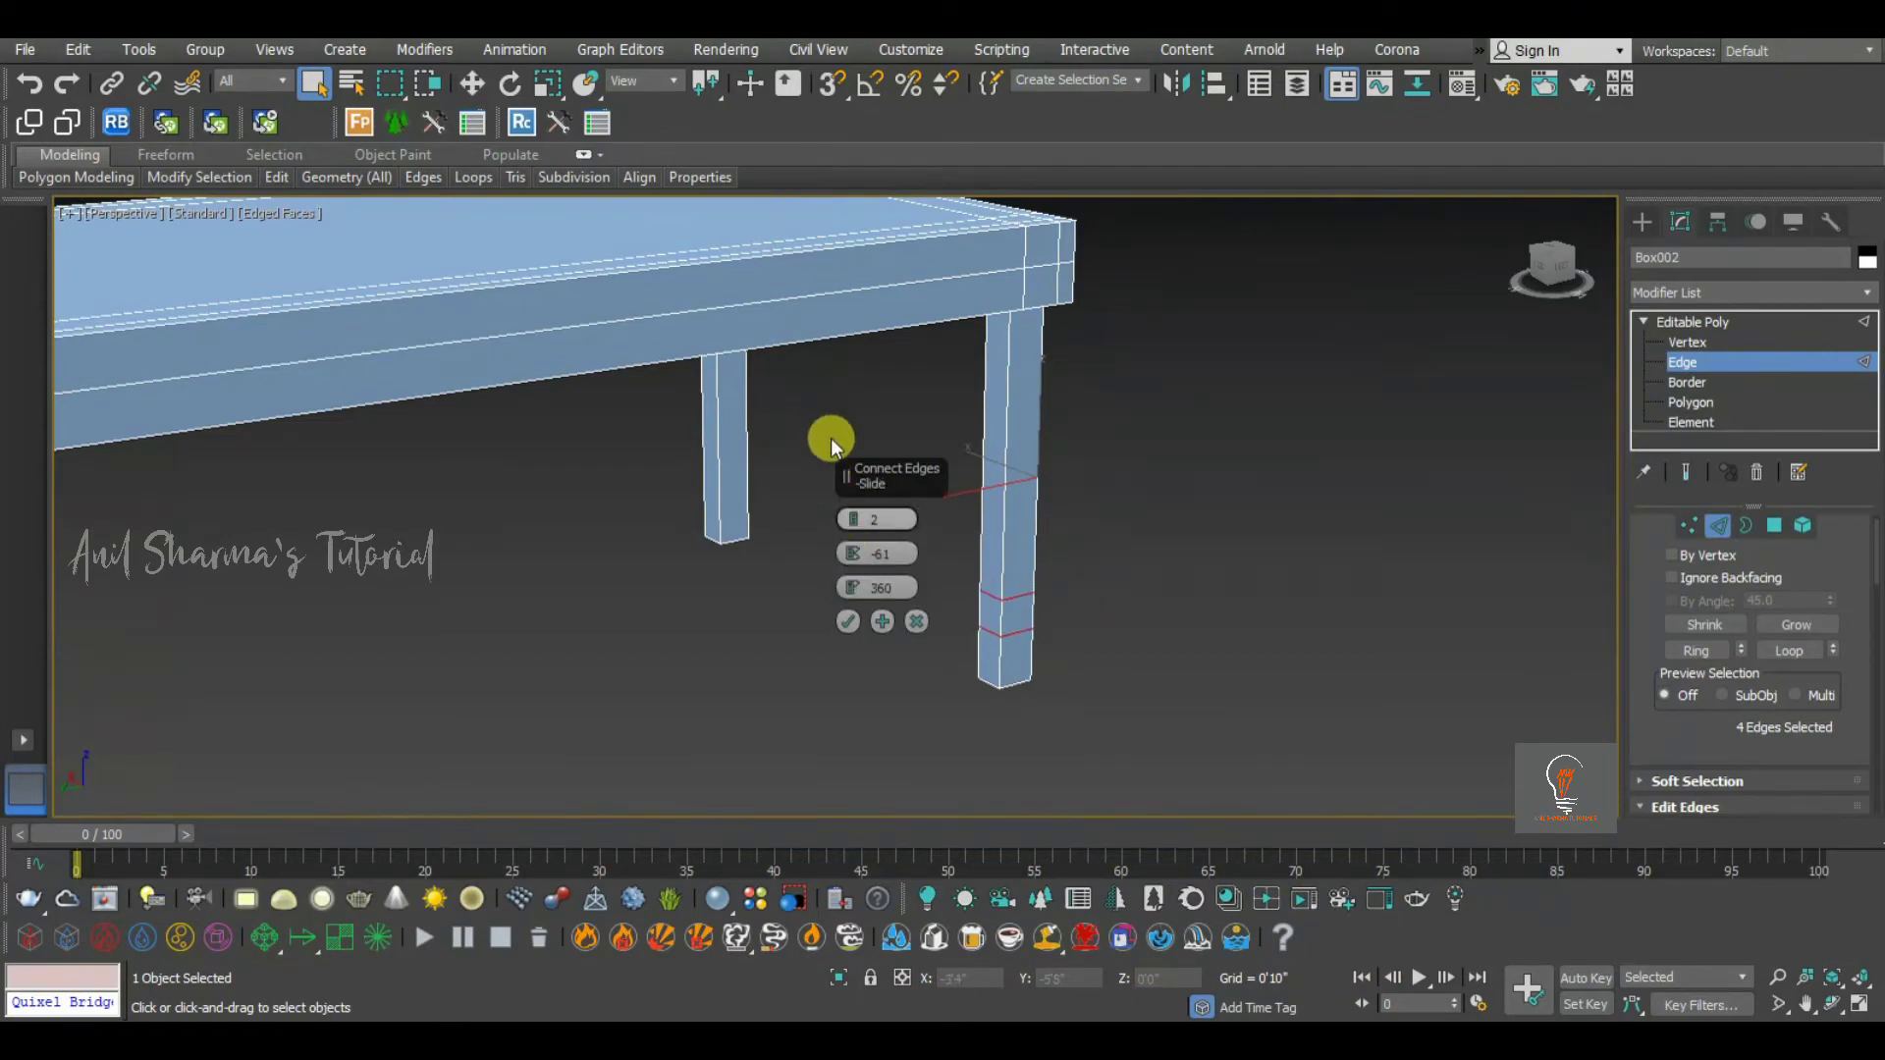
{"action": "left_click", "coordinate": [854, 624]}
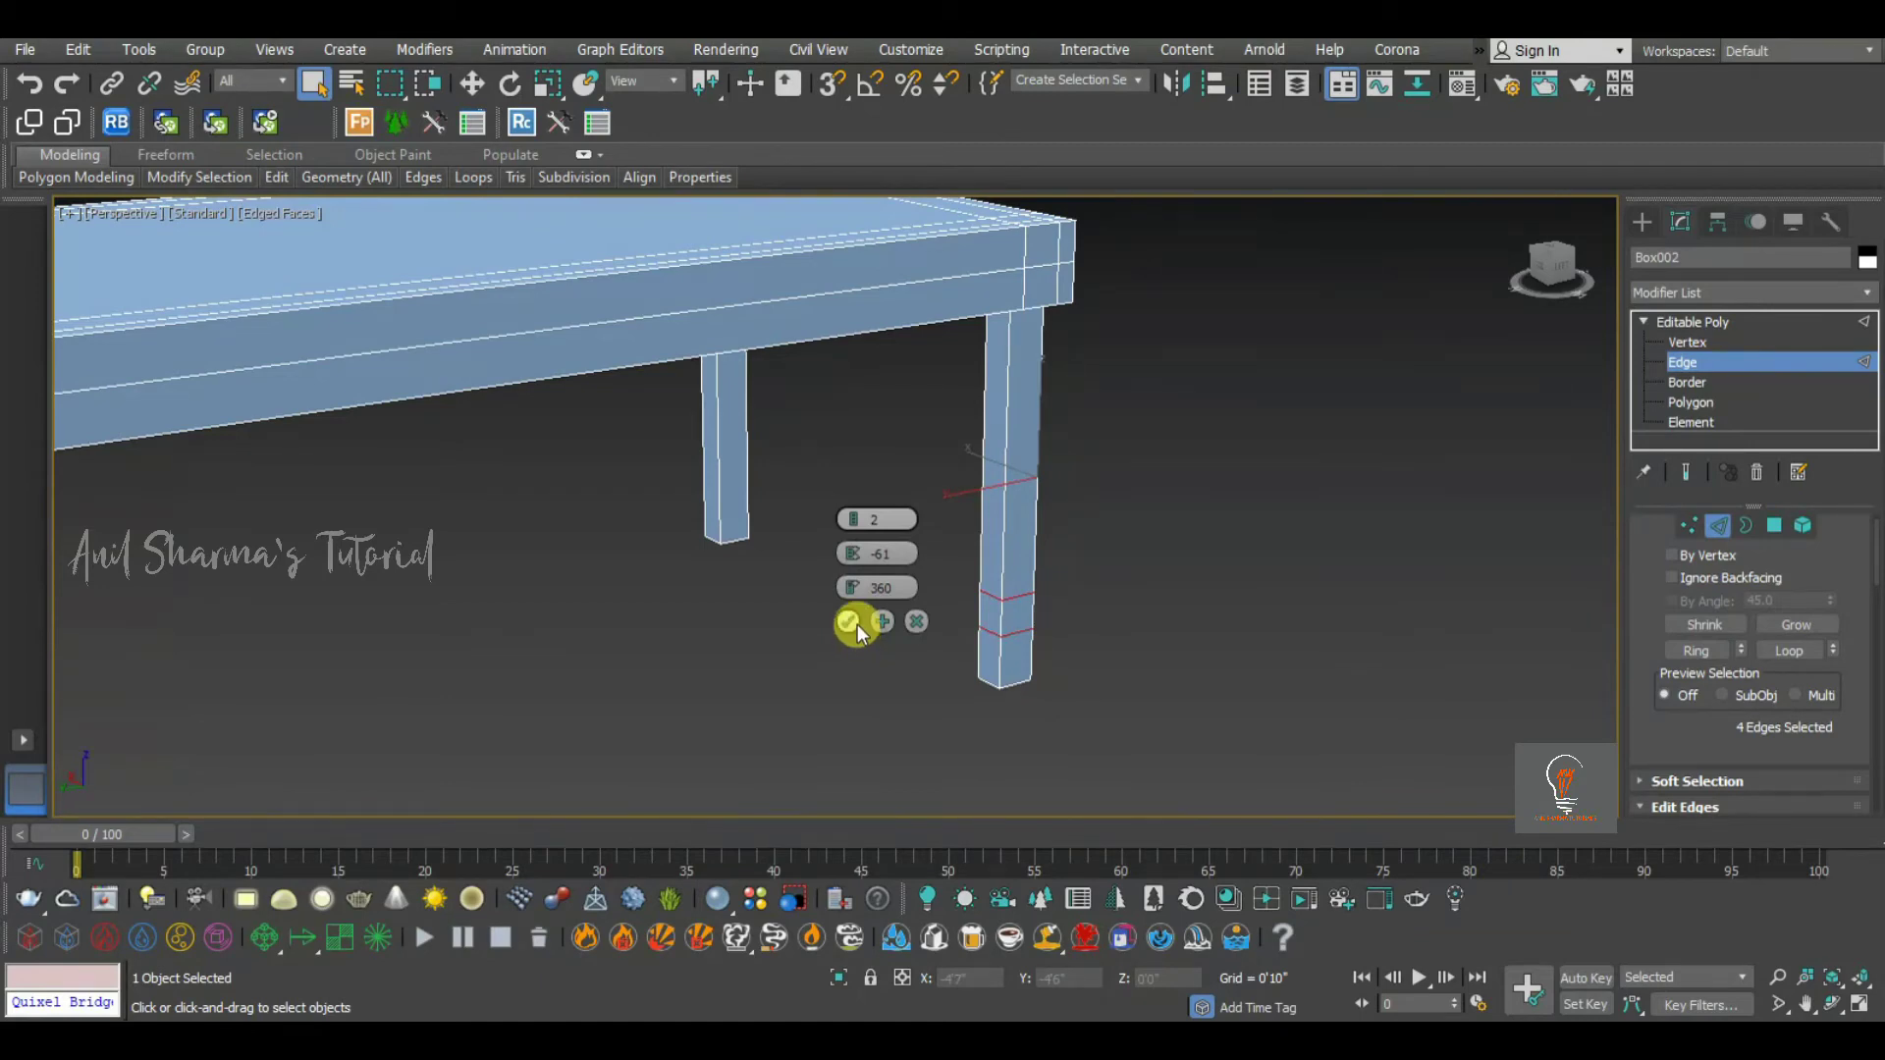
{"action": "left_click", "coordinate": [1127, 681]}
Connect the vertical edges of the neighbouring leg at the same table end, reusing the last Connect settings
{"action": "middle_click_drag", "start_coordinate": [1145, 719], "coordinate": [1046, 607], "text": "alt"}
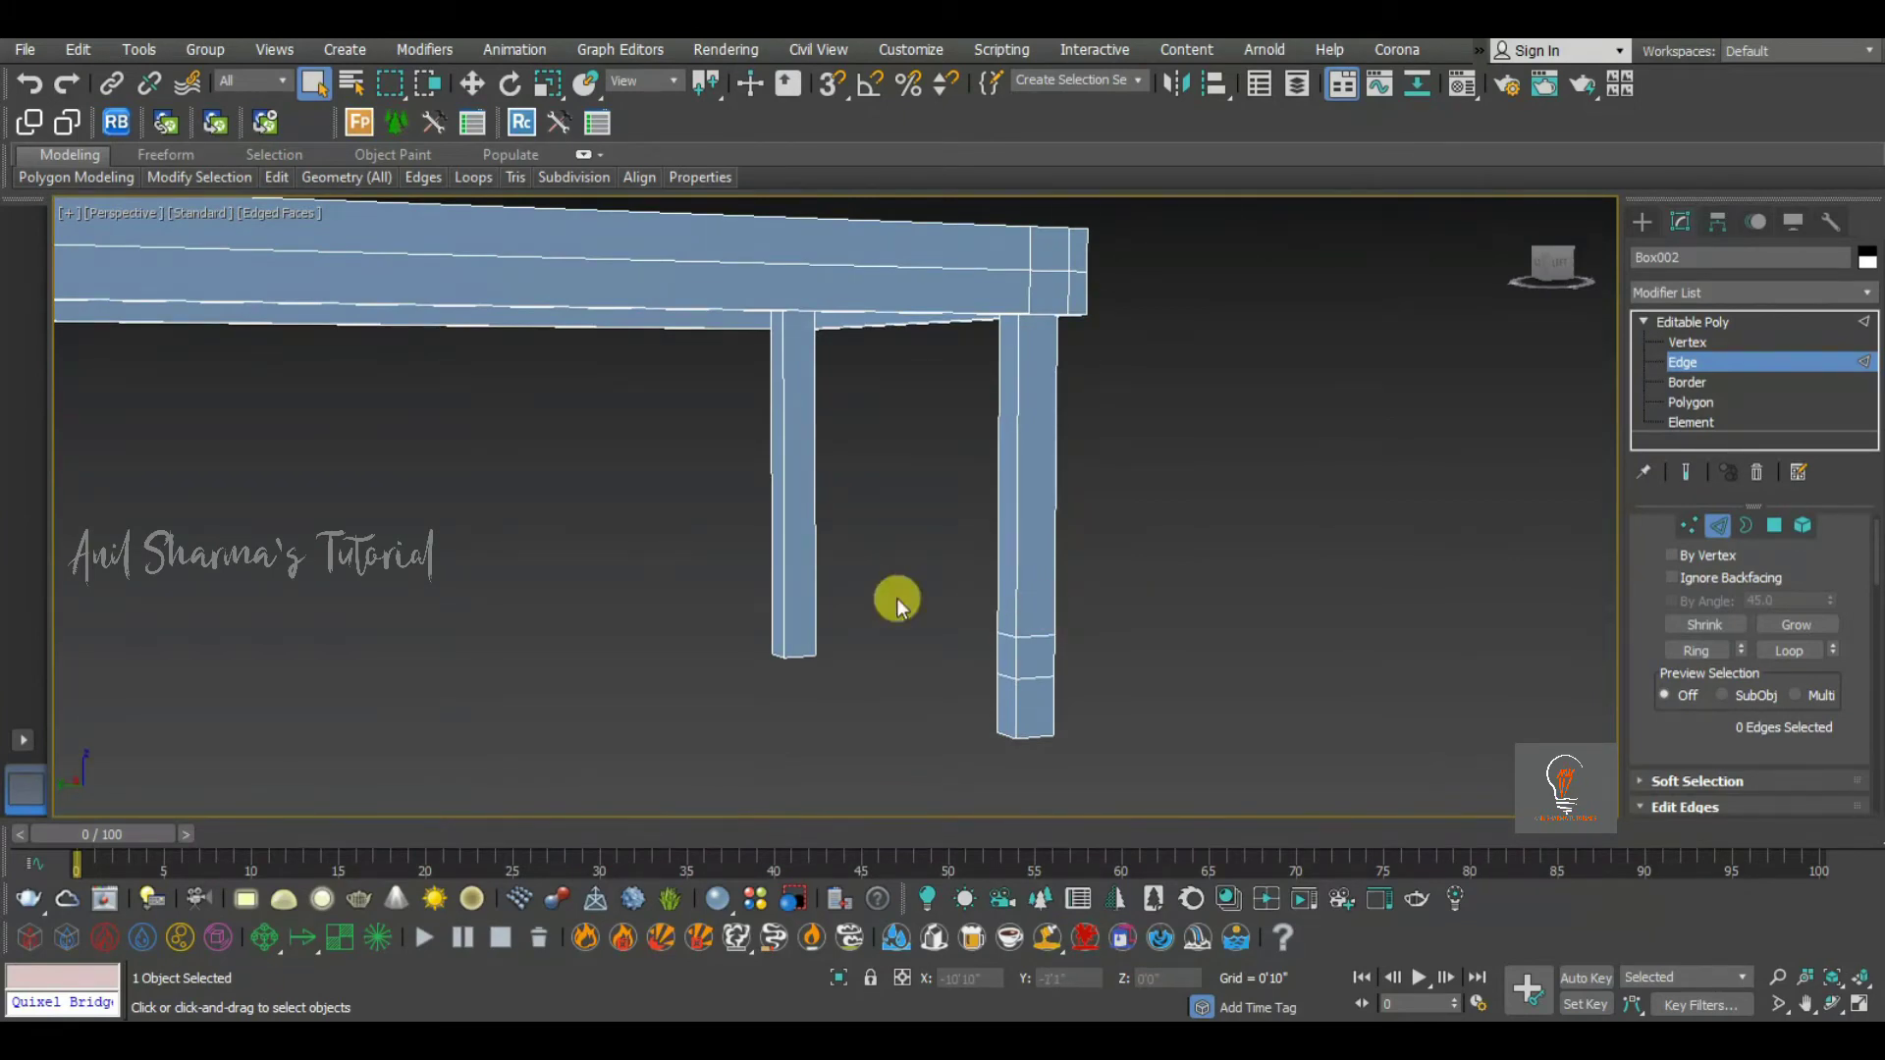
{"action": "left_click_drag", "start_coordinate": [899, 501], "coordinate": [709, 536]}
{"action": "right_click", "coordinate": [769, 509]}
{"action": "left_click", "coordinate": [686, 589]}
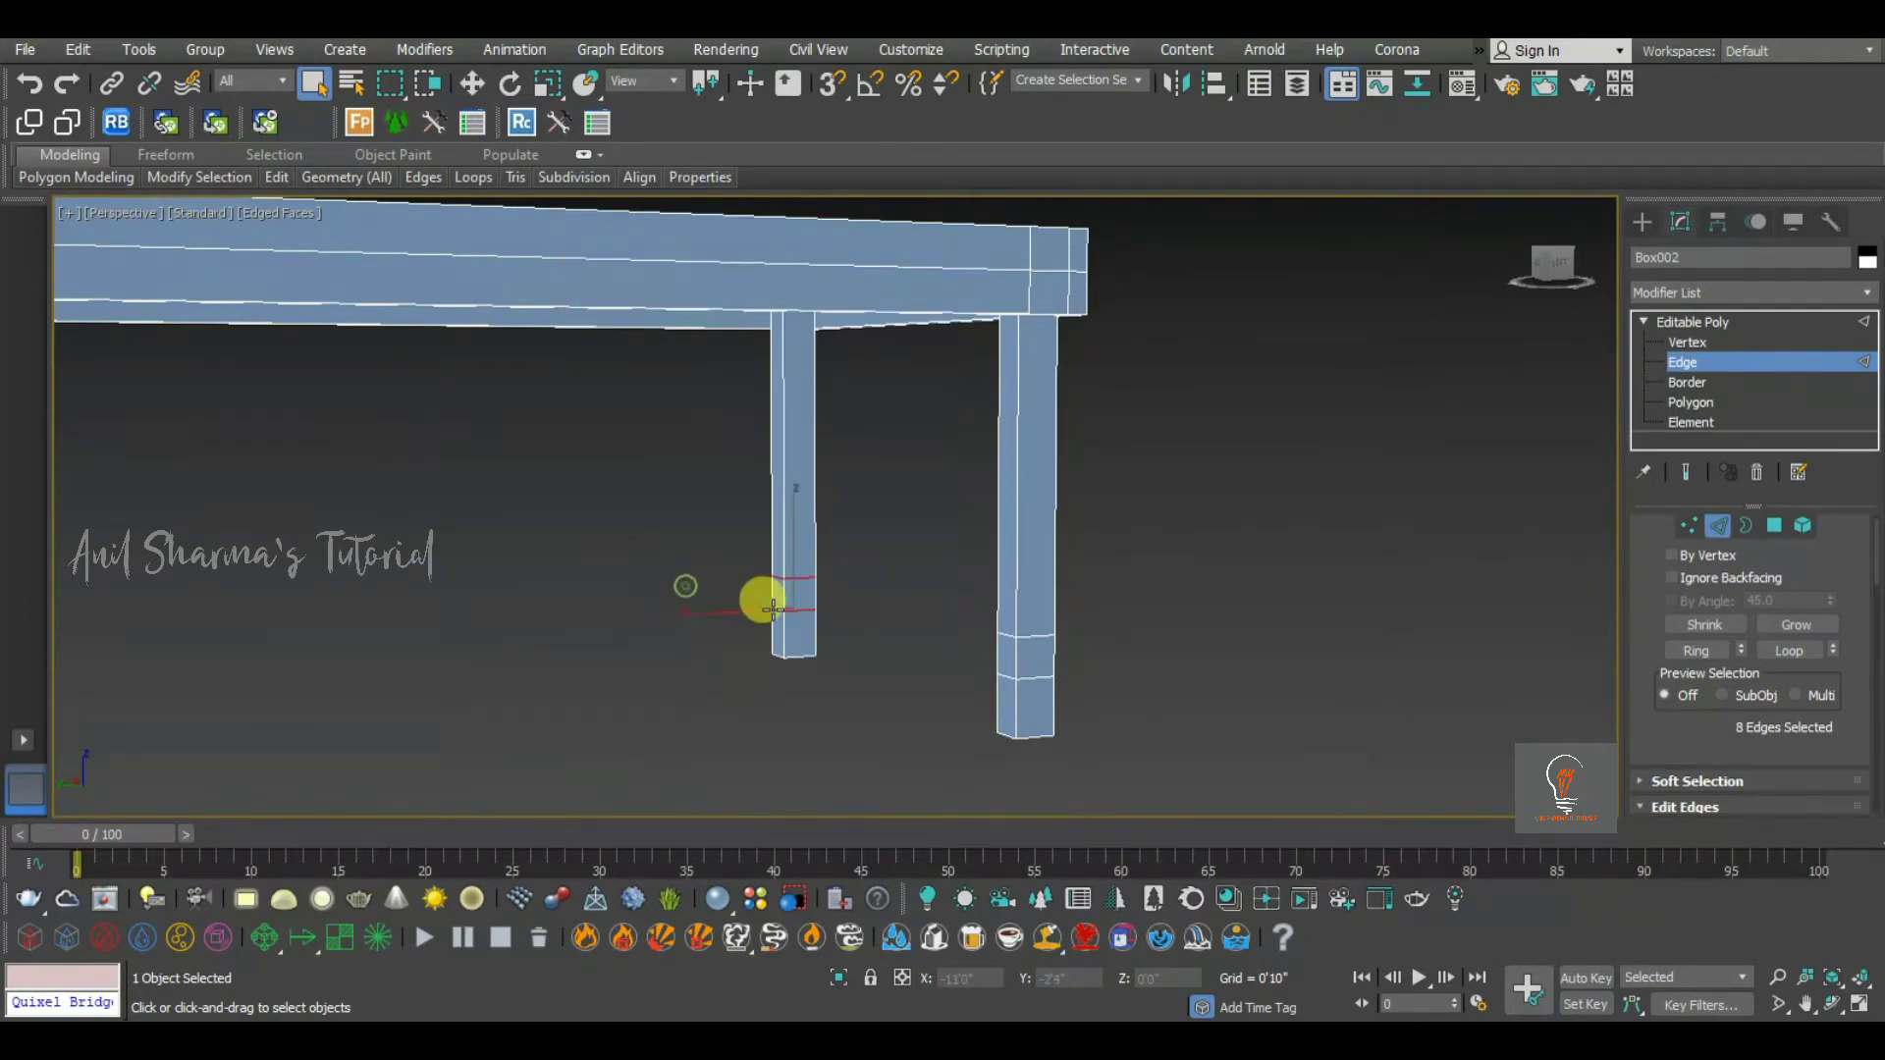
Connect the vertical edges of the two legs at the chair end with the same settings, and clear the selection
{"action": "middle_click_drag", "start_coordinate": [768, 611], "coordinate": [1168, 561]}
{"action": "scroll", "coordinate": [1166, 561], "scroll_direction": "down", "scroll_amount": 3}
{"action": "left_click_drag", "start_coordinate": [791, 474], "coordinate": [542, 502]}
{"action": "right_click", "coordinate": [747, 443]}
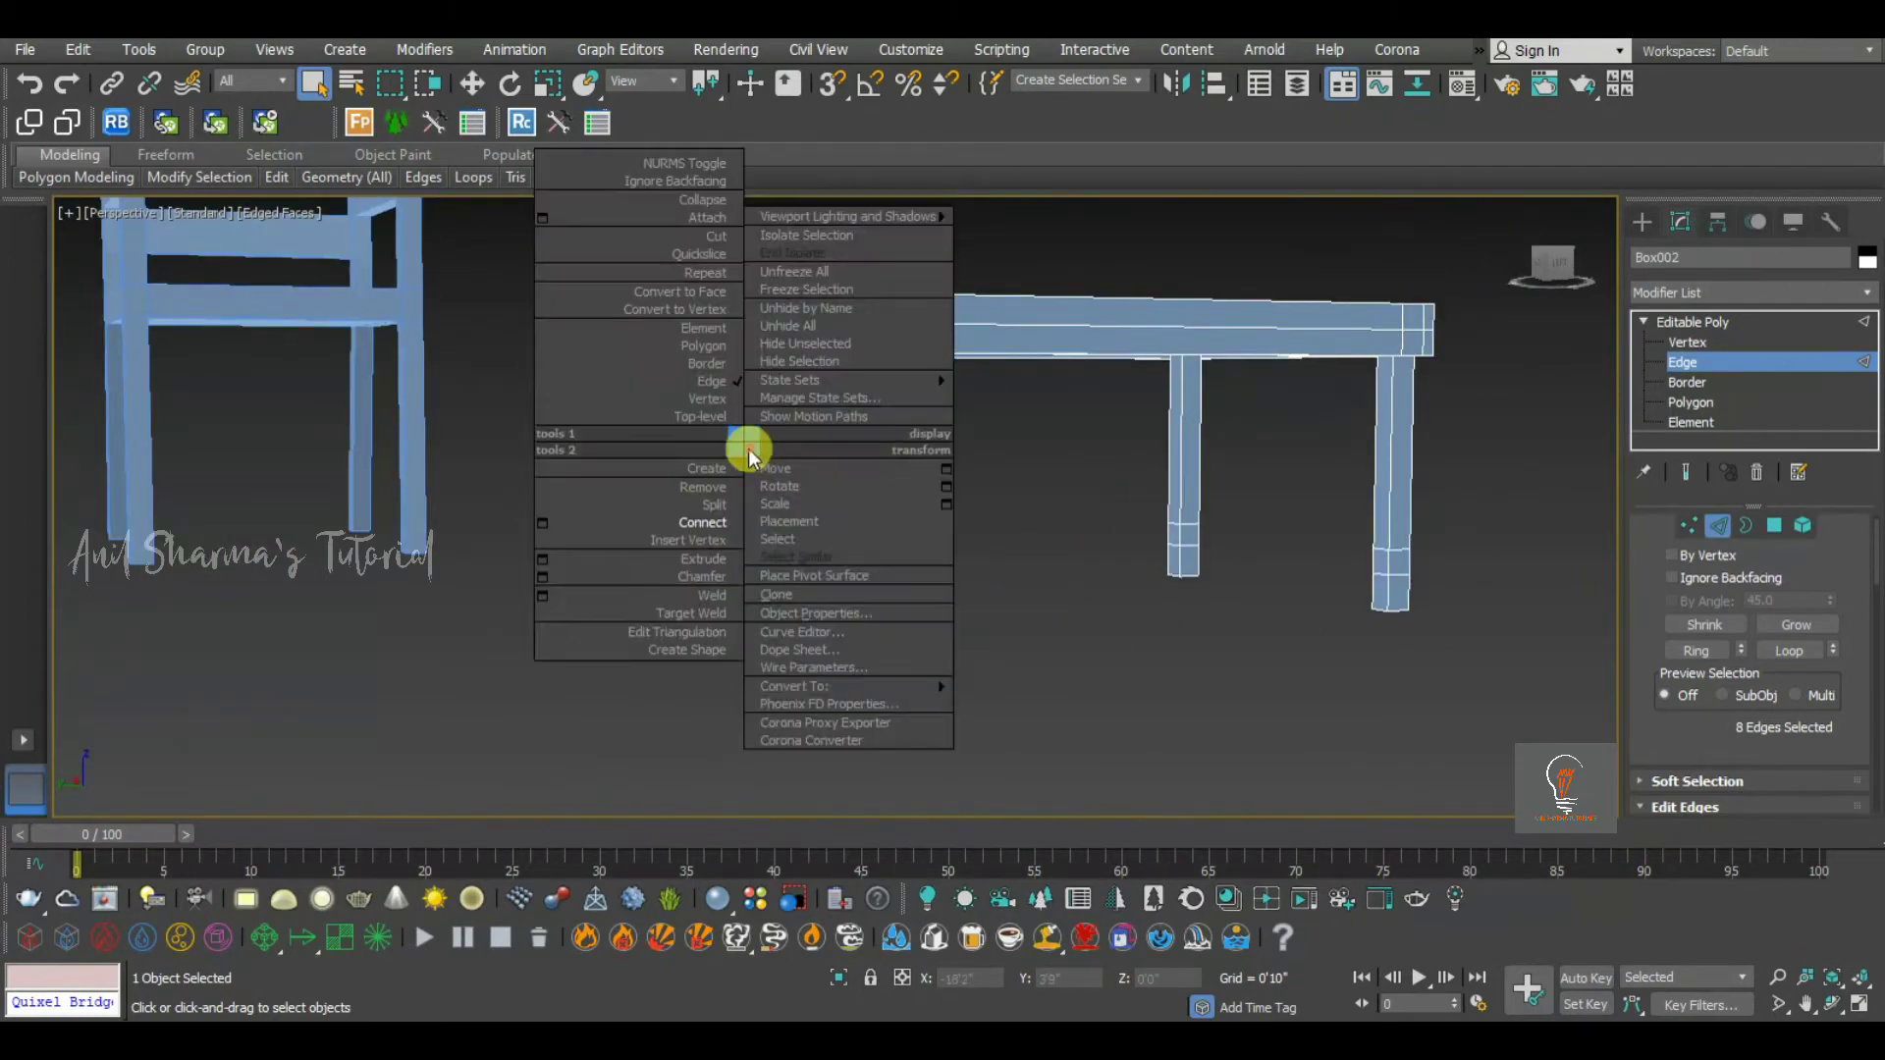
{"action": "left_click", "coordinate": [707, 526]}
{"action": "middle_click_drag", "start_coordinate": [854, 598], "coordinate": [884, 591], "text": "alt"}
{"action": "left_click", "coordinate": [884, 591]}
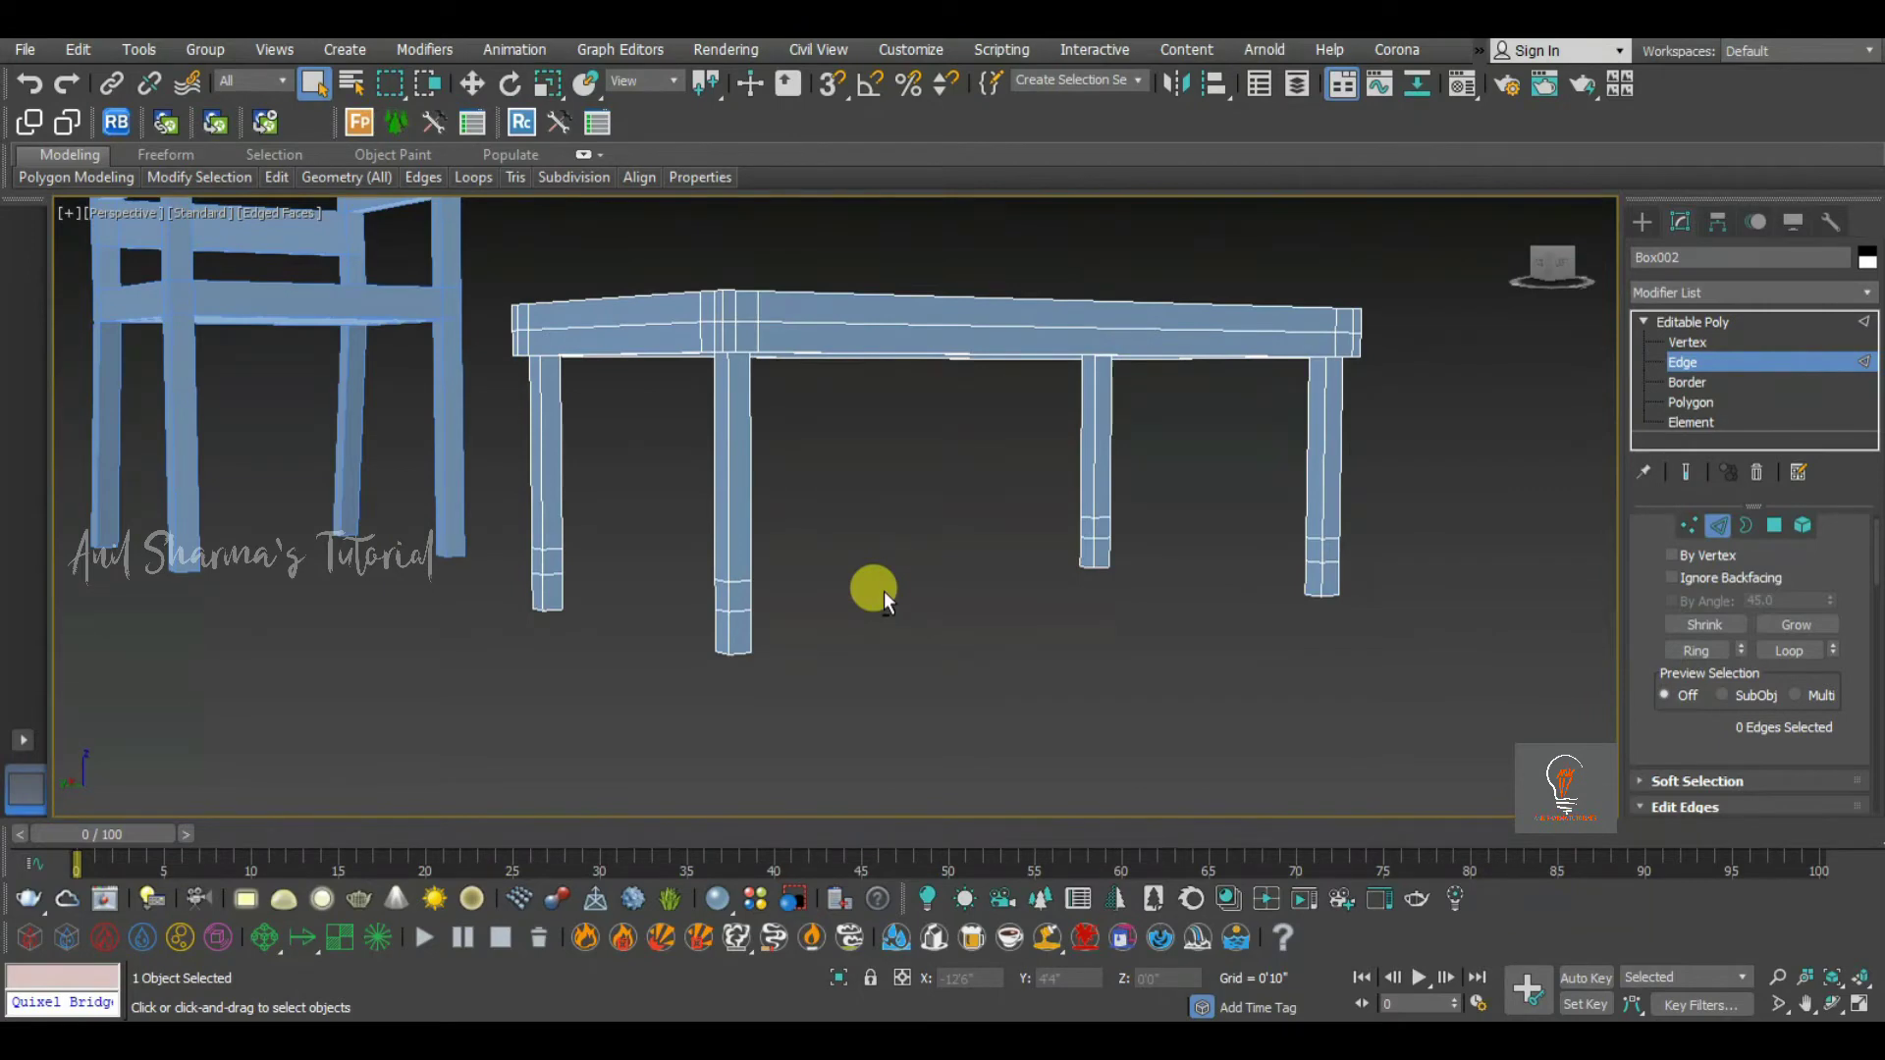
{"action": "middle_click_drag", "start_coordinate": [887, 589], "coordinate": [833, 626], "text": "alt"}
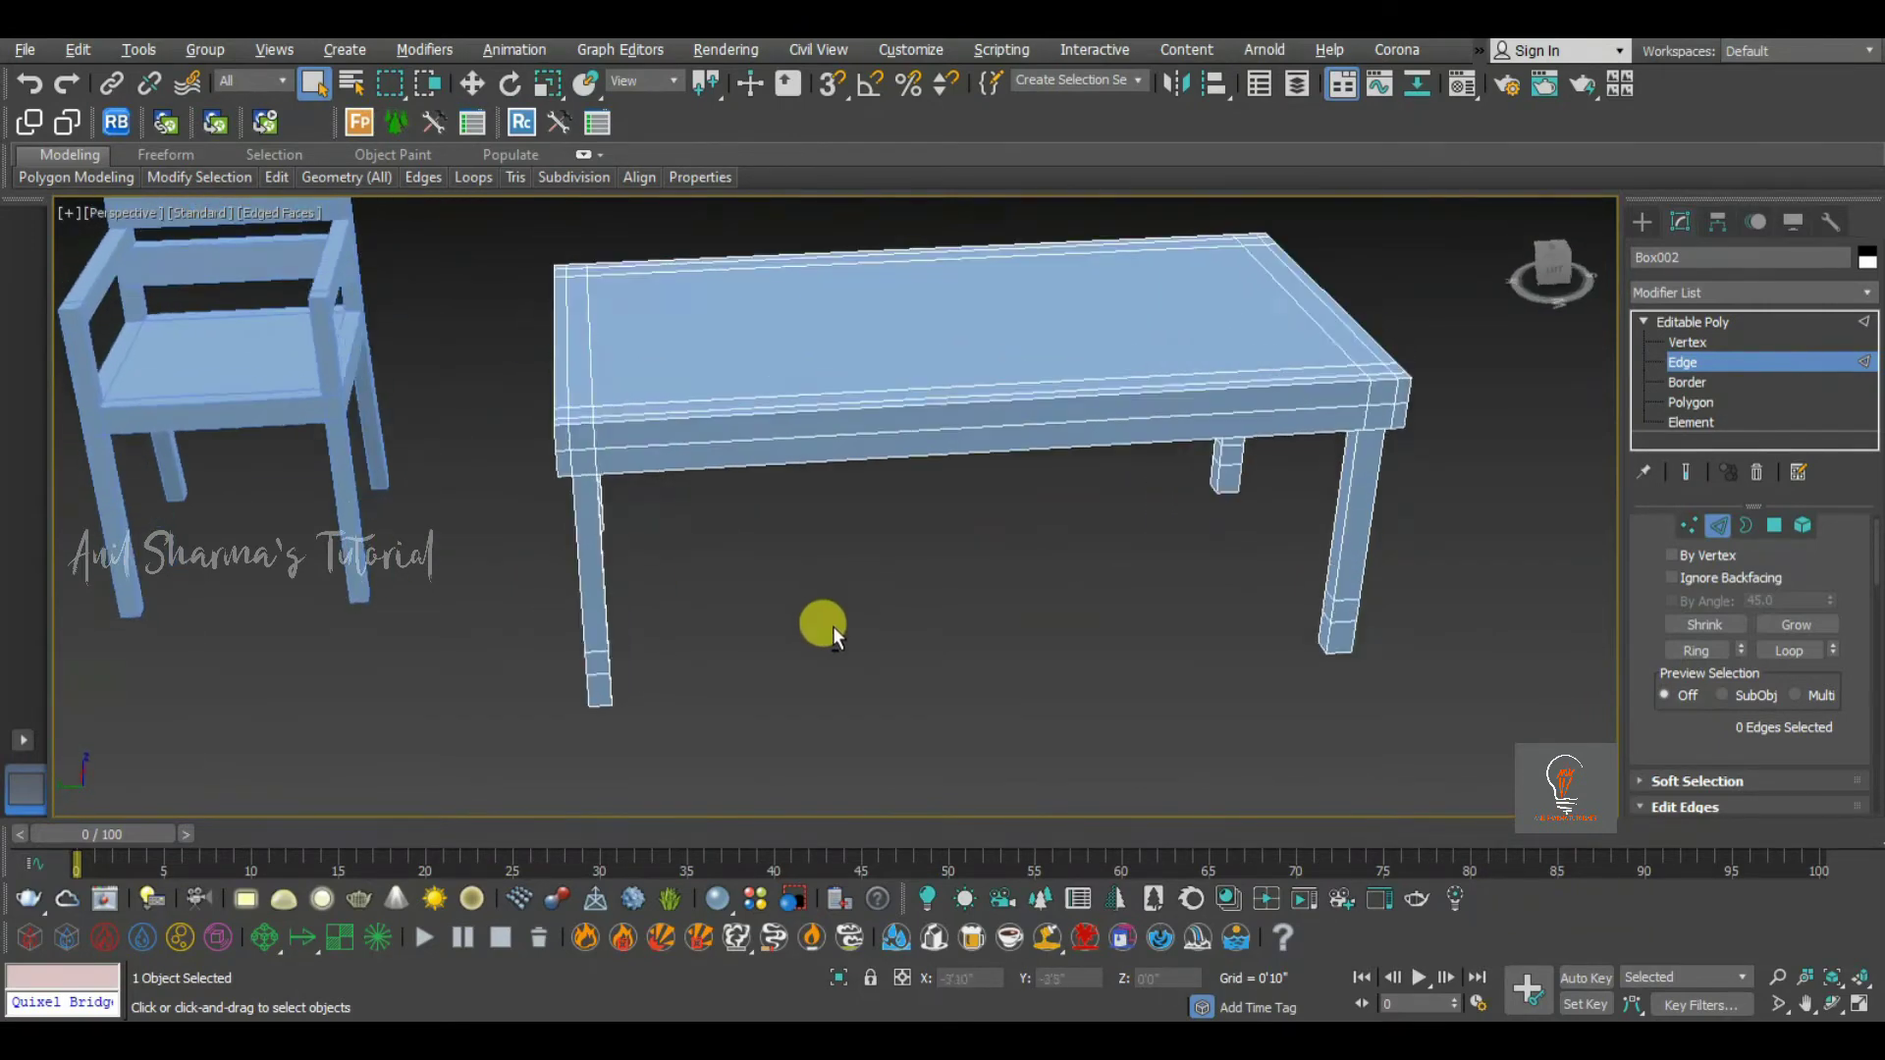
{"action": "left_click_drag", "start_coordinate": [1051, 598], "coordinate": [882, 209]}
{"action": "right_click", "coordinate": [906, 304]}
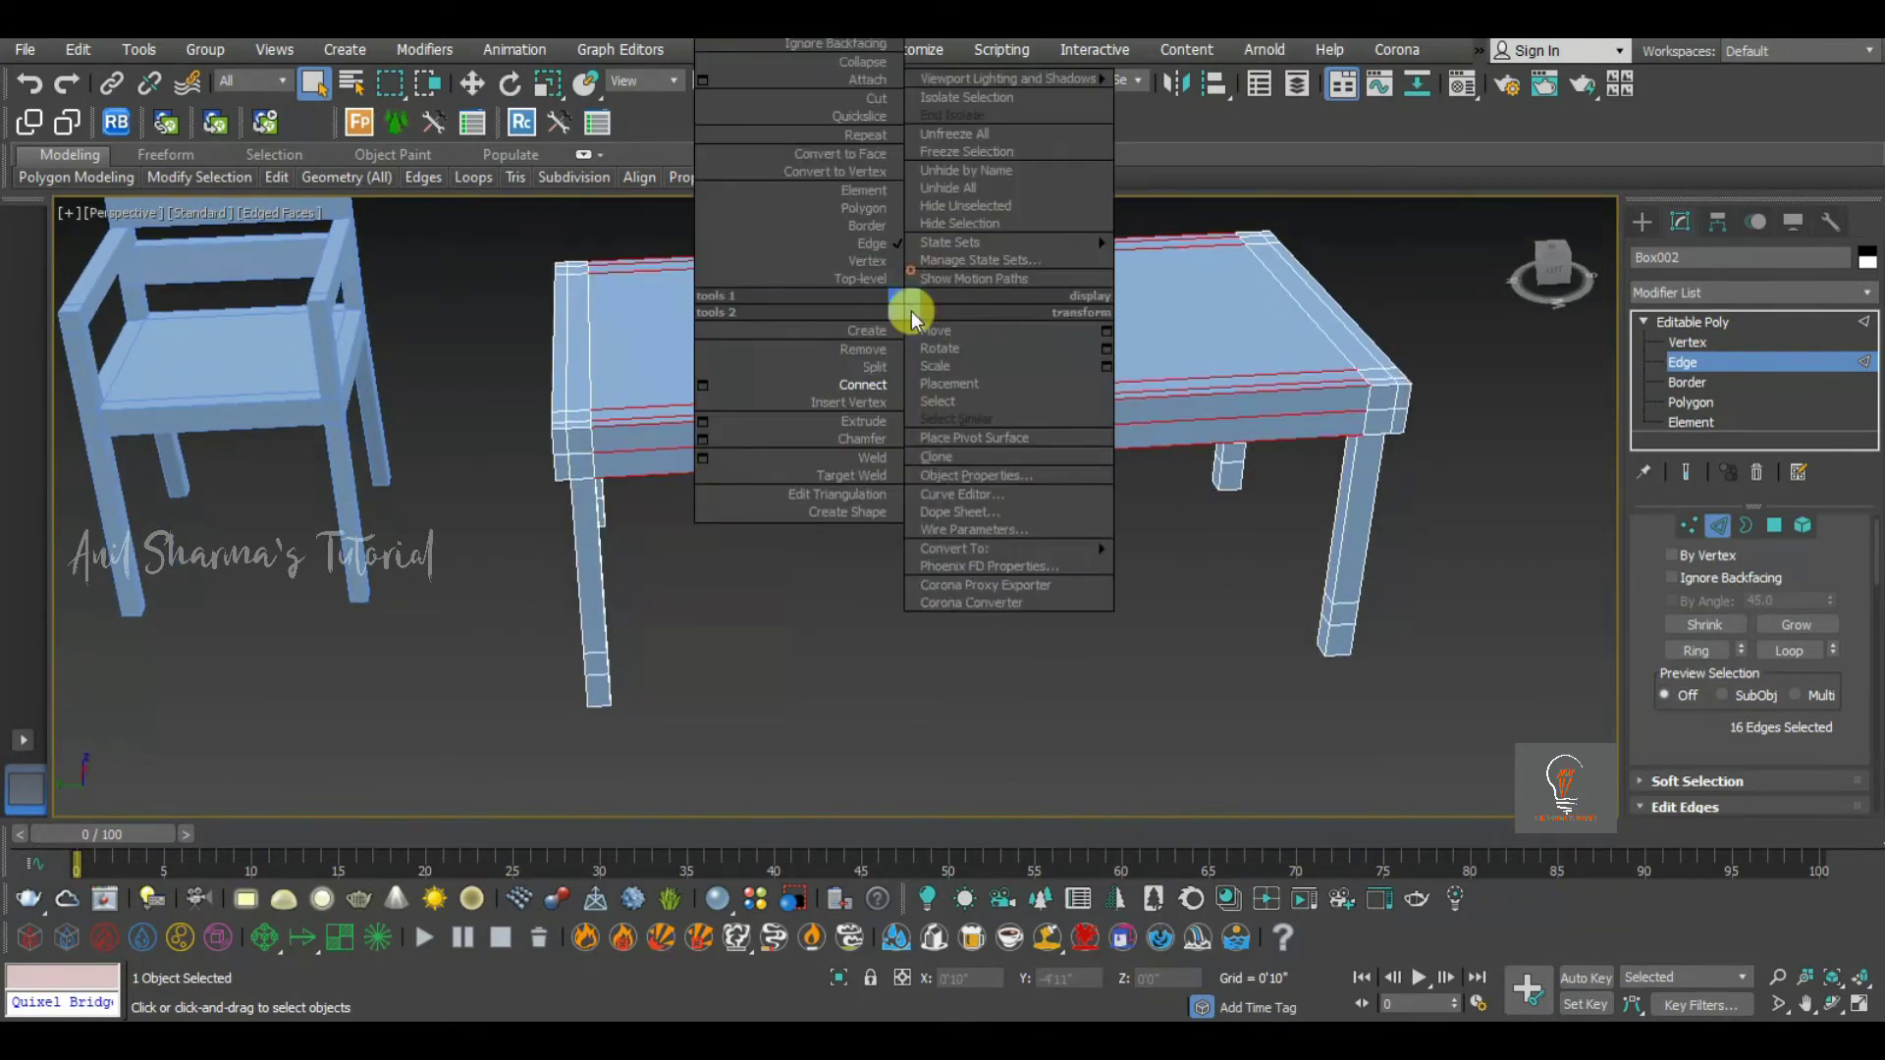
{"action": "left_click", "coordinate": [703, 385]}
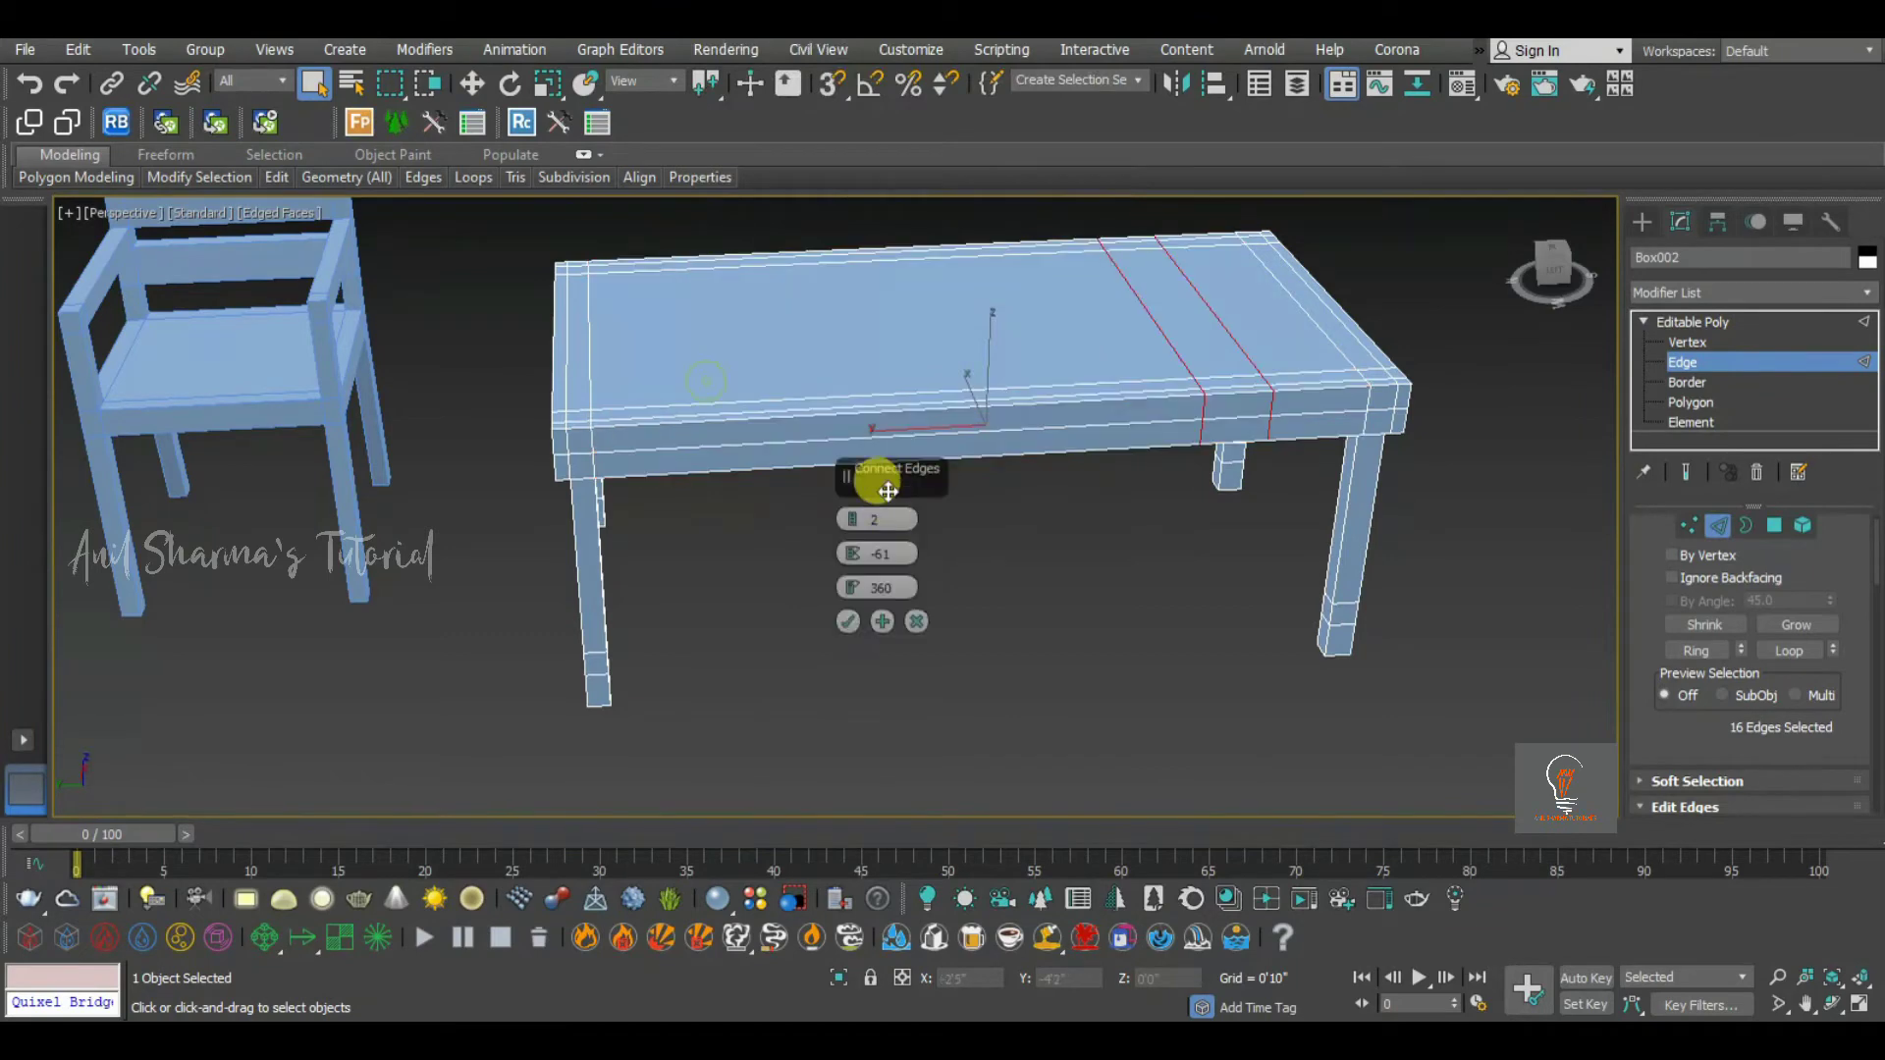
{"action": "left_click", "coordinate": [916, 622]}
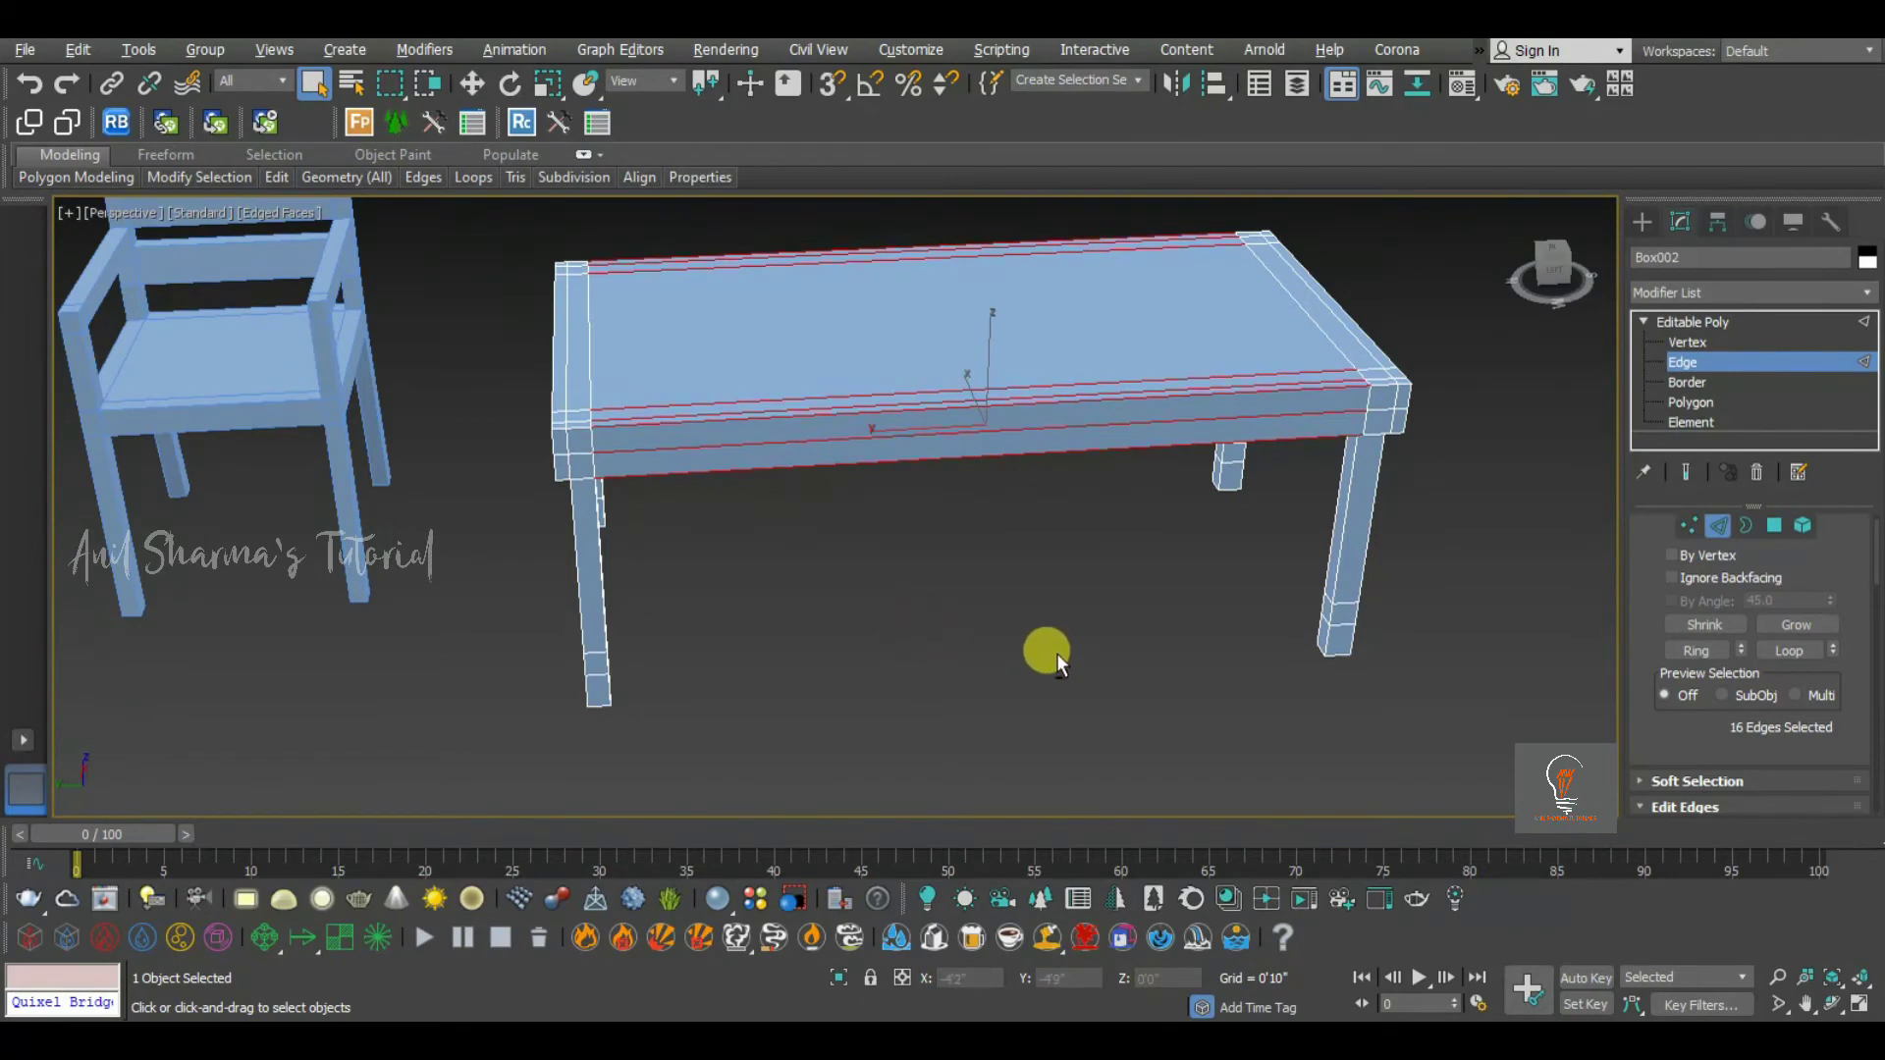
Bridge the facing polygons between the new loops on the two legs farthest from the chair to form a lower crossbar
{"action": "middle_click_drag", "start_coordinate": [1056, 652], "coordinate": [982, 627], "text": "alt"}
{"action": "left_click", "coordinate": [1684, 403]}
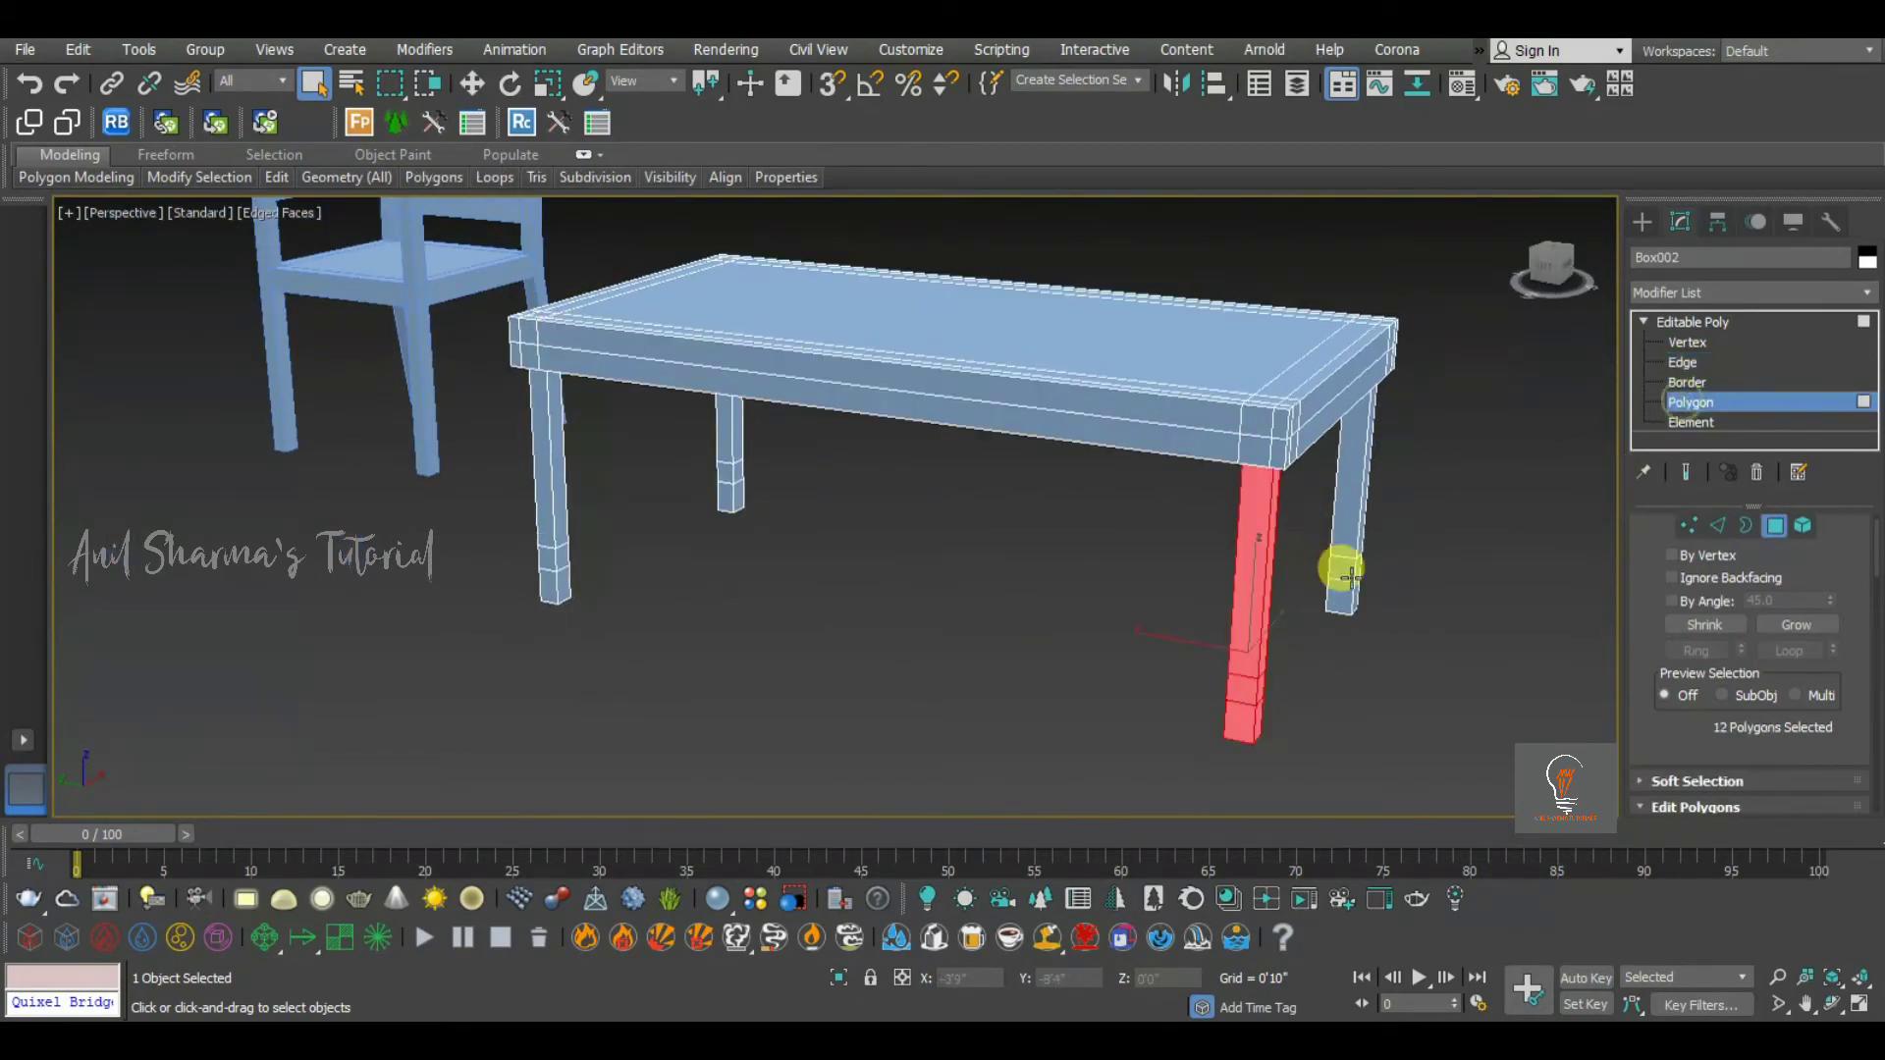
{"action": "left_click", "coordinate": [1345, 577]}
{"action": "middle_click_drag", "start_coordinate": [1364, 600], "coordinate": [1072, 591], "text": "alt"}
{"action": "left_click", "coordinate": [1080, 500], "text": "ctrl"}
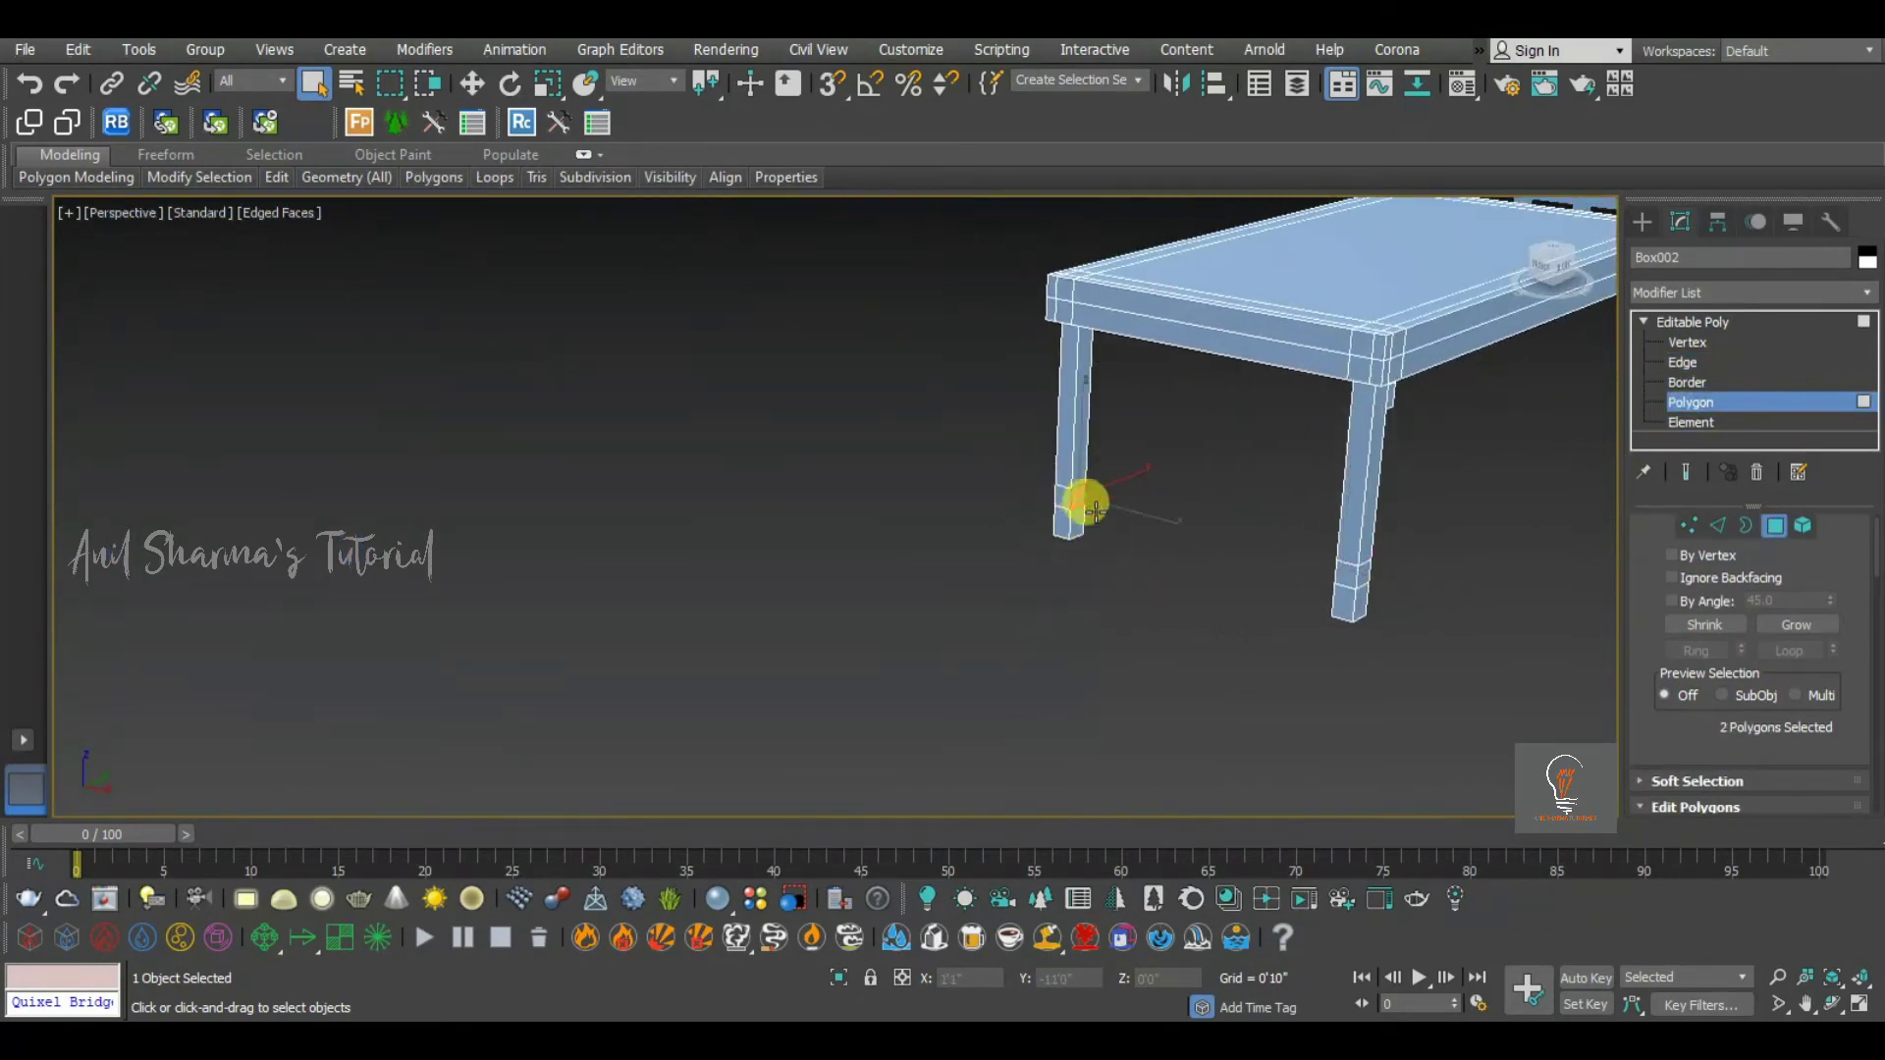
{"action": "left_click_drag", "start_coordinate": [1682, 724], "coordinate": [1687, 503]}
{"action": "left_click", "coordinate": [1692, 694]}
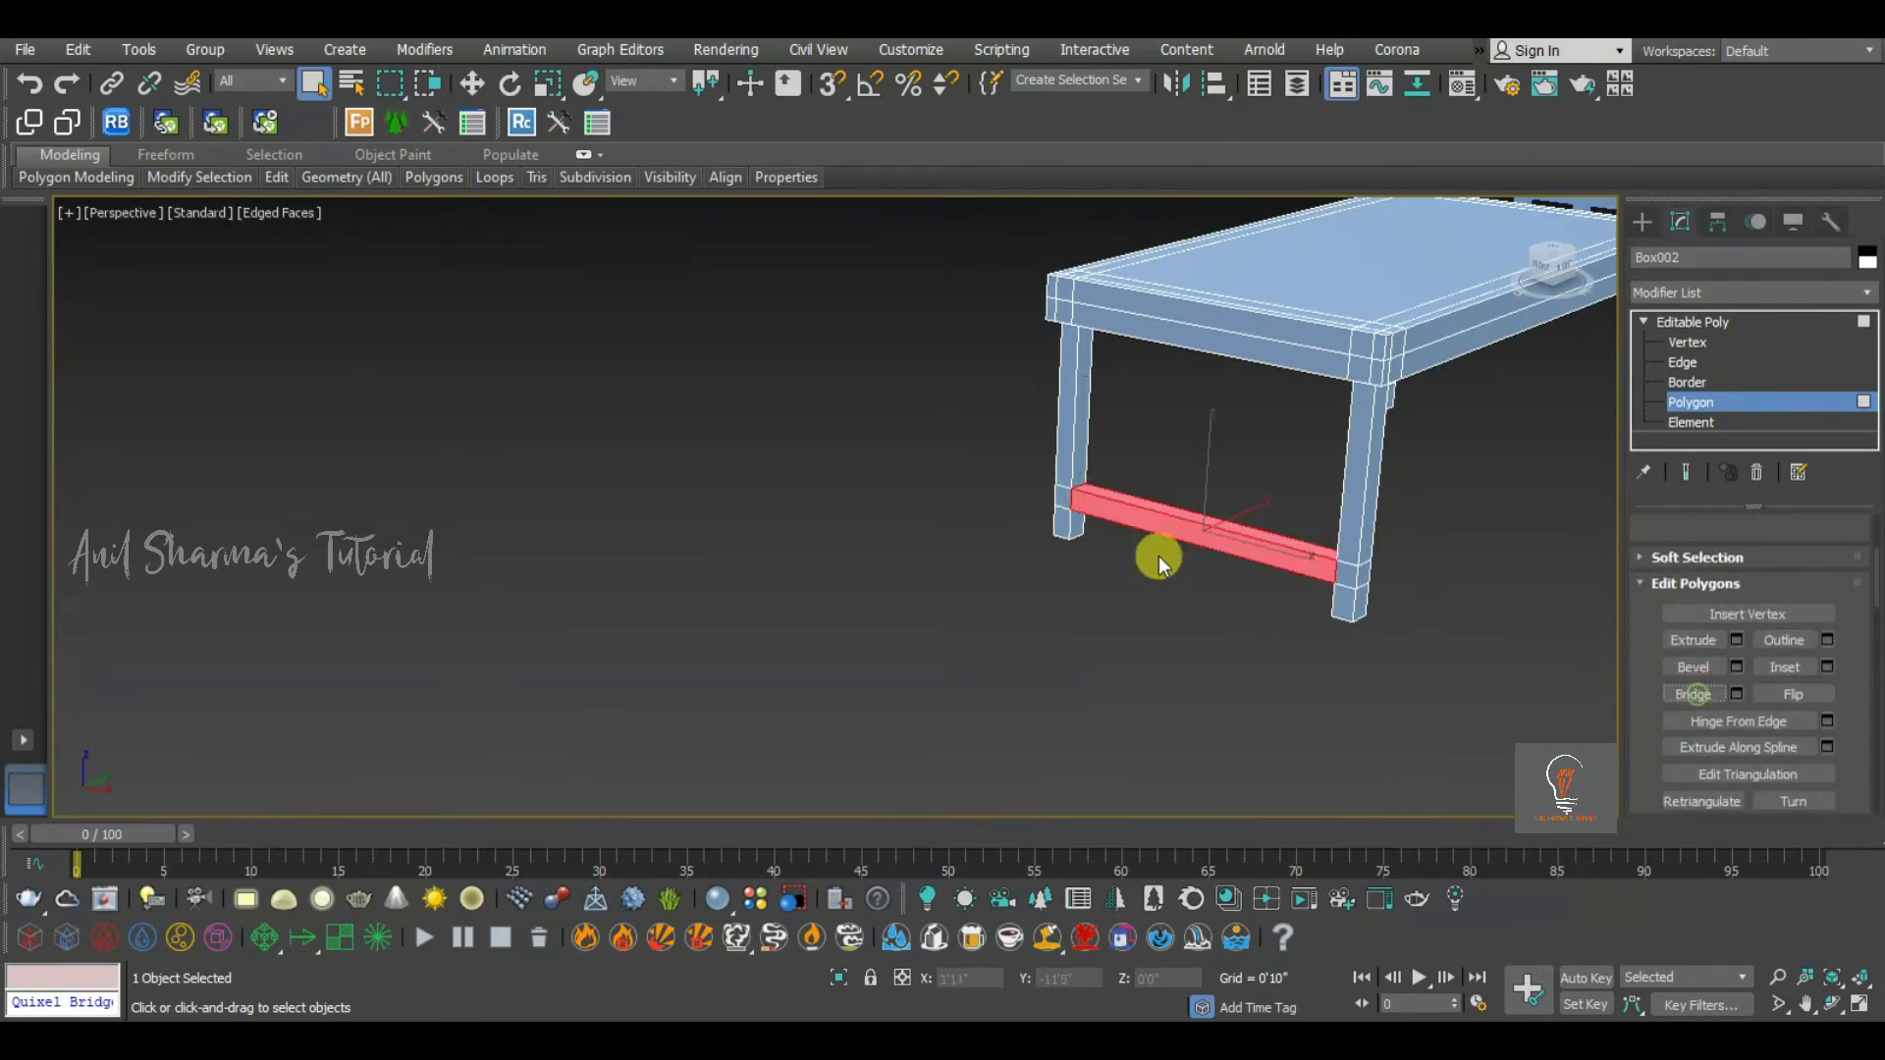
Bridge the matching facing polygons of the two legs at the chair end into a second crossbar, and clear the selection
{"action": "middle_click_drag", "start_coordinate": [1158, 555], "coordinate": [1364, 570], "text": "alt"}
{"action": "scroll", "coordinate": [872, 380], "scroll_direction": "up", "scroll_amount": 5}
{"action": "left_click", "coordinate": [869, 401]}
{"action": "middle_click_drag", "start_coordinate": [872, 402], "coordinate": [1258, 557]}
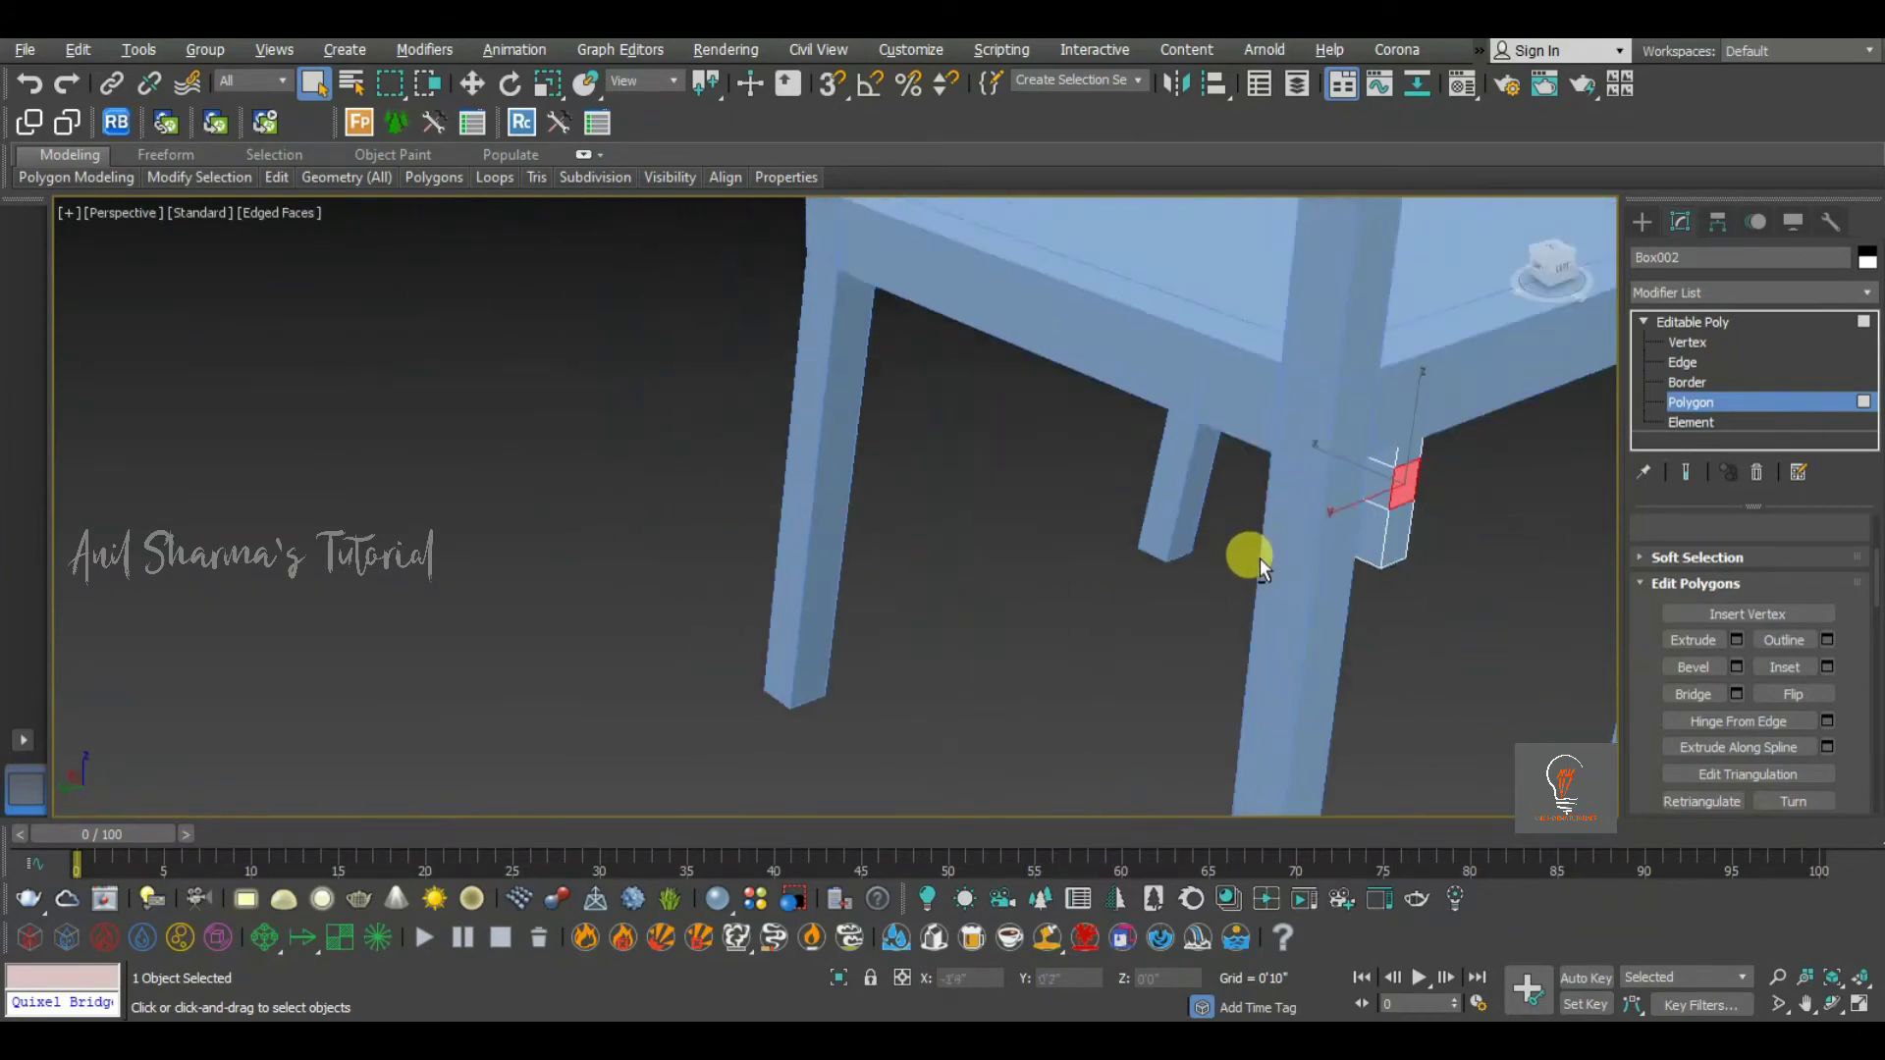
{"action": "scroll", "coordinate": [1200, 490], "scroll_direction": "down", "scroll_amount": 5}
{"action": "middle_click_drag", "start_coordinate": [1200, 490], "coordinate": [1345, 482], "text": "alt"}
{"action": "scroll", "coordinate": [1127, 395], "scroll_direction": "up", "scroll_amount": 5}
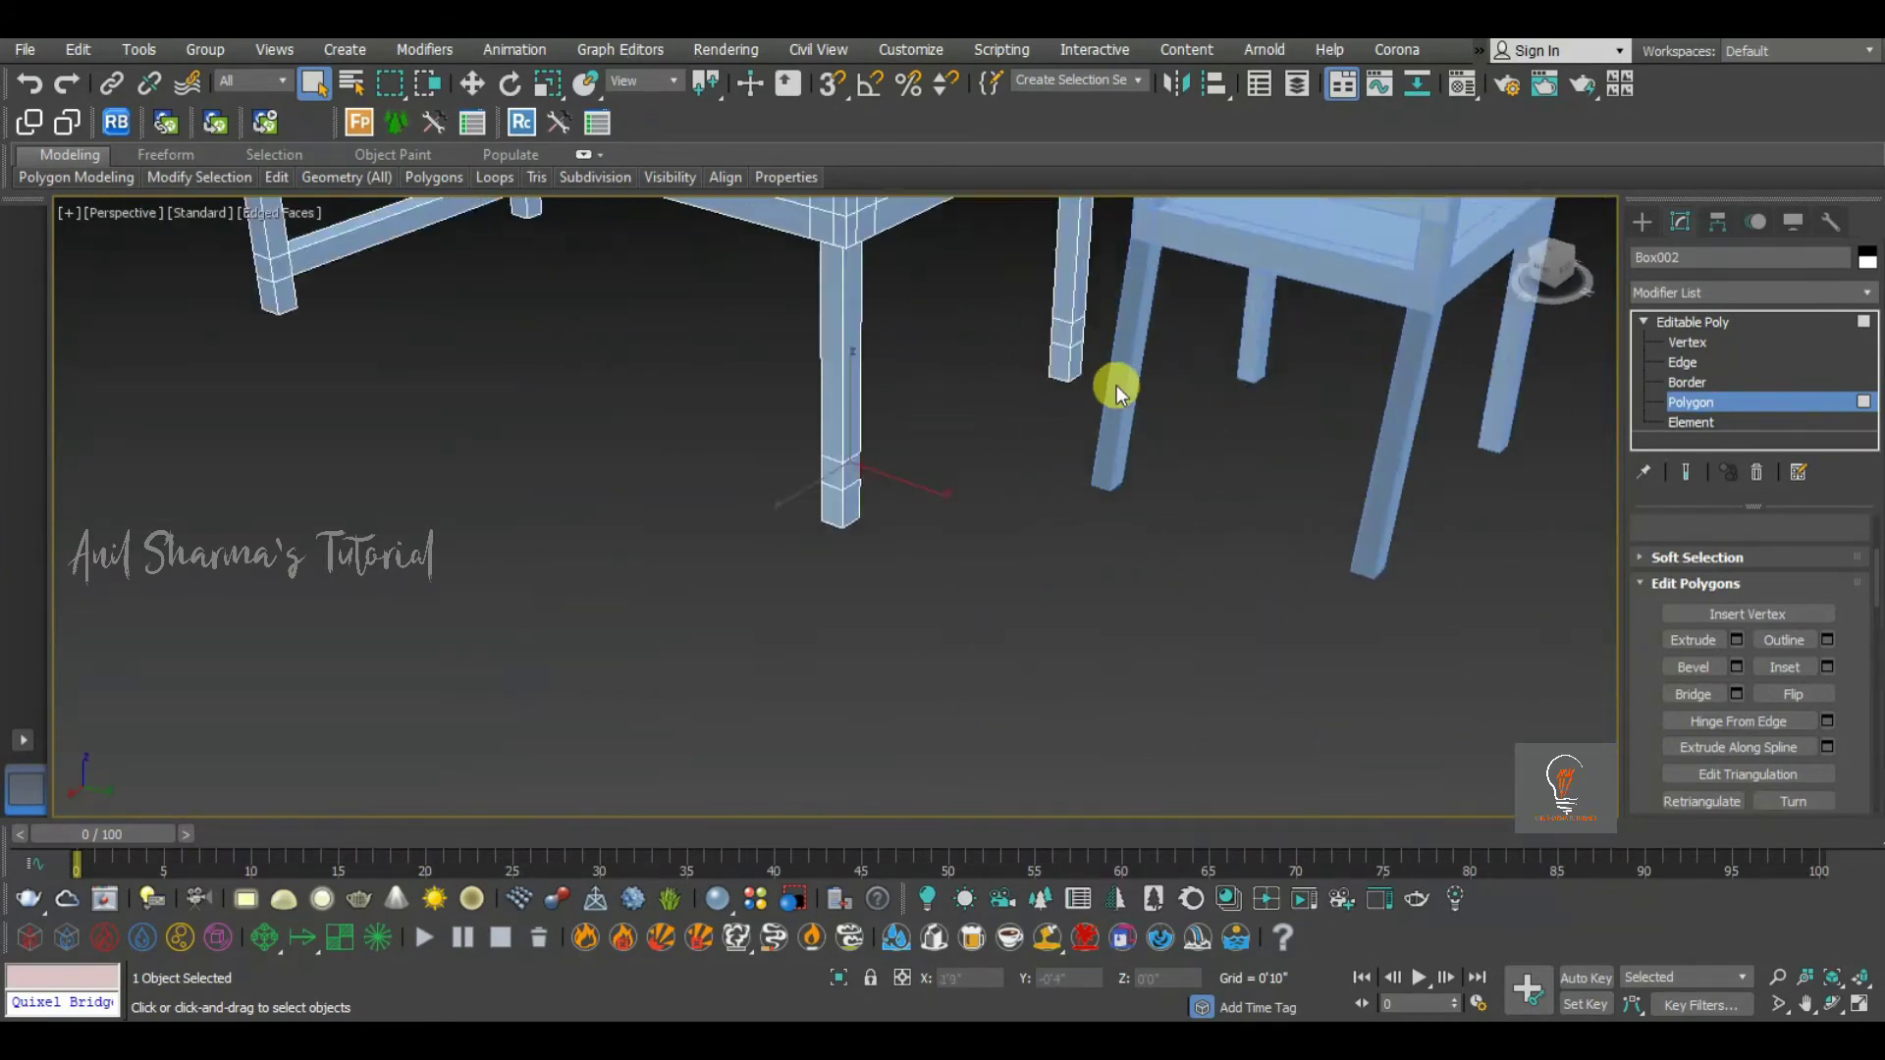
{"action": "left_click", "coordinate": [1045, 318], "text": "ctrl"}
{"action": "left_click", "coordinate": [1704, 693]}
{"action": "scroll", "coordinate": [1075, 540], "scroll_direction": "down", "scroll_amount": 5}
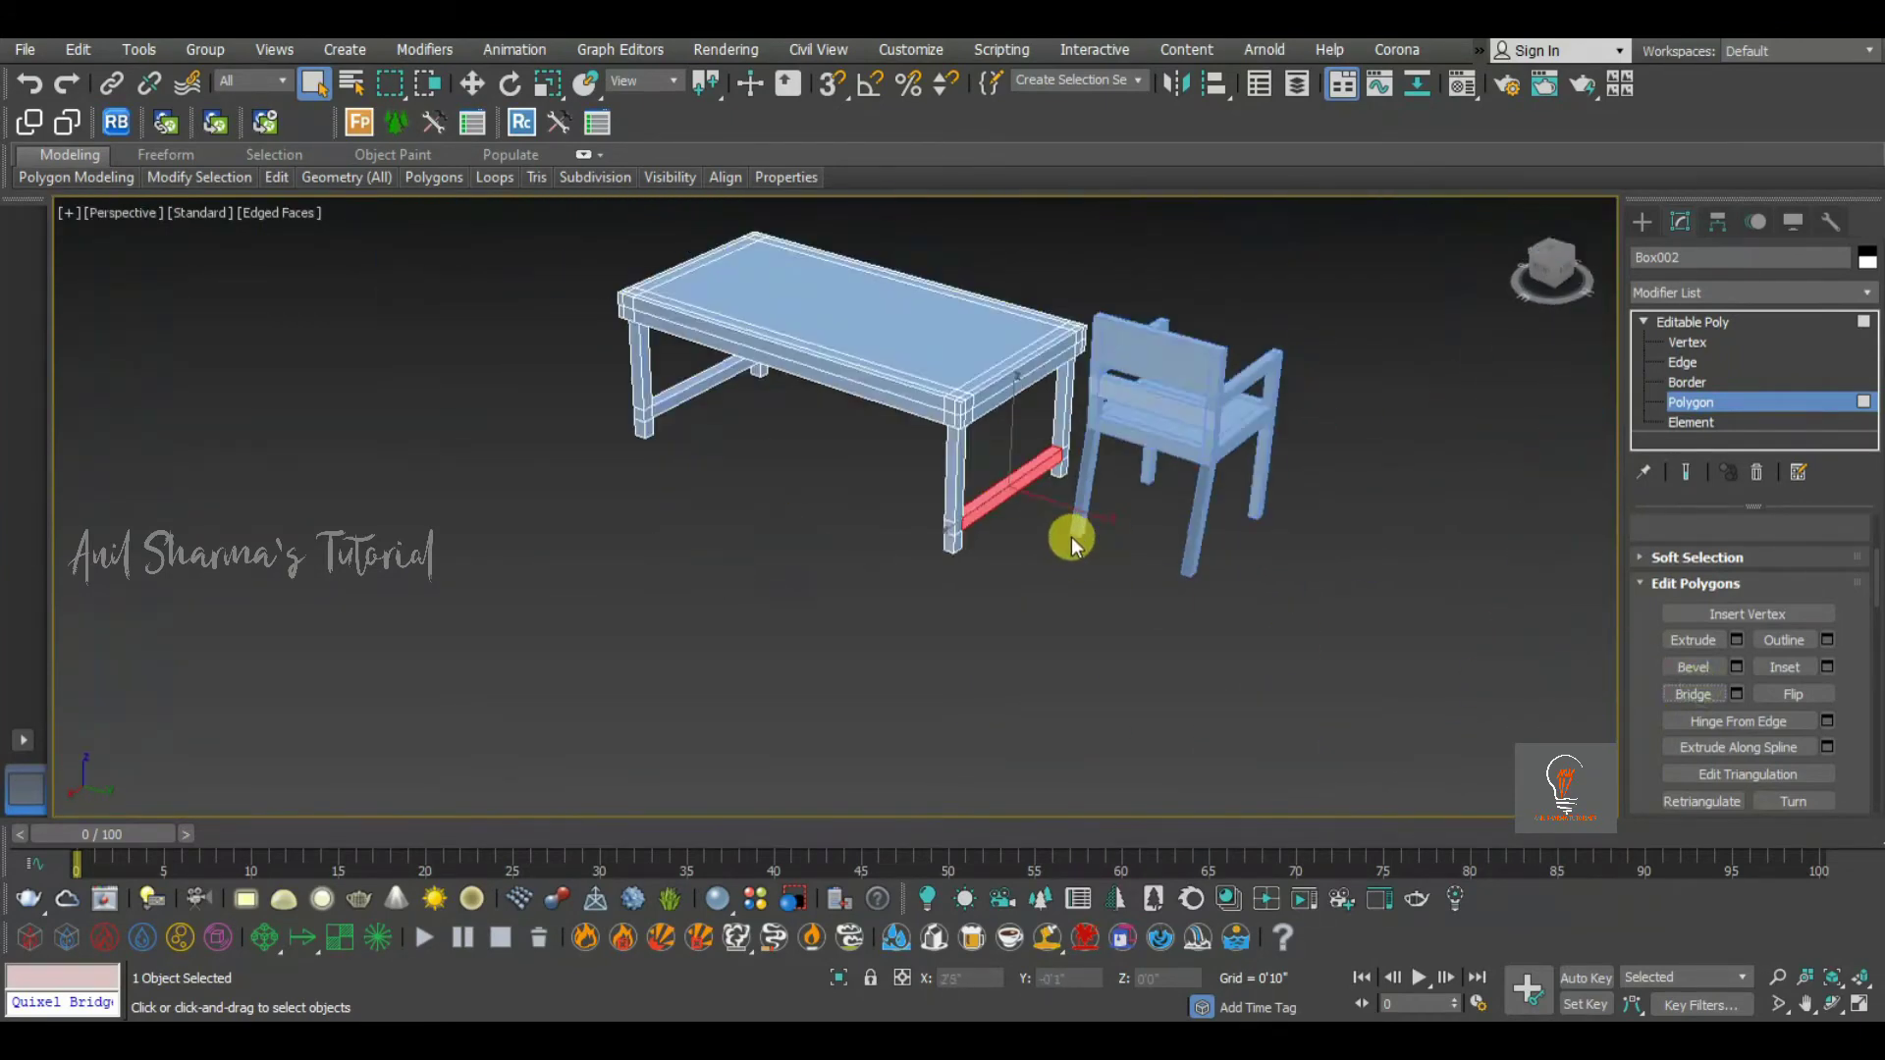
{"action": "middle_click_drag", "start_coordinate": [1070, 538], "coordinate": [748, 503], "text": "alt"}
{"action": "left_click", "coordinate": [988, 593]}
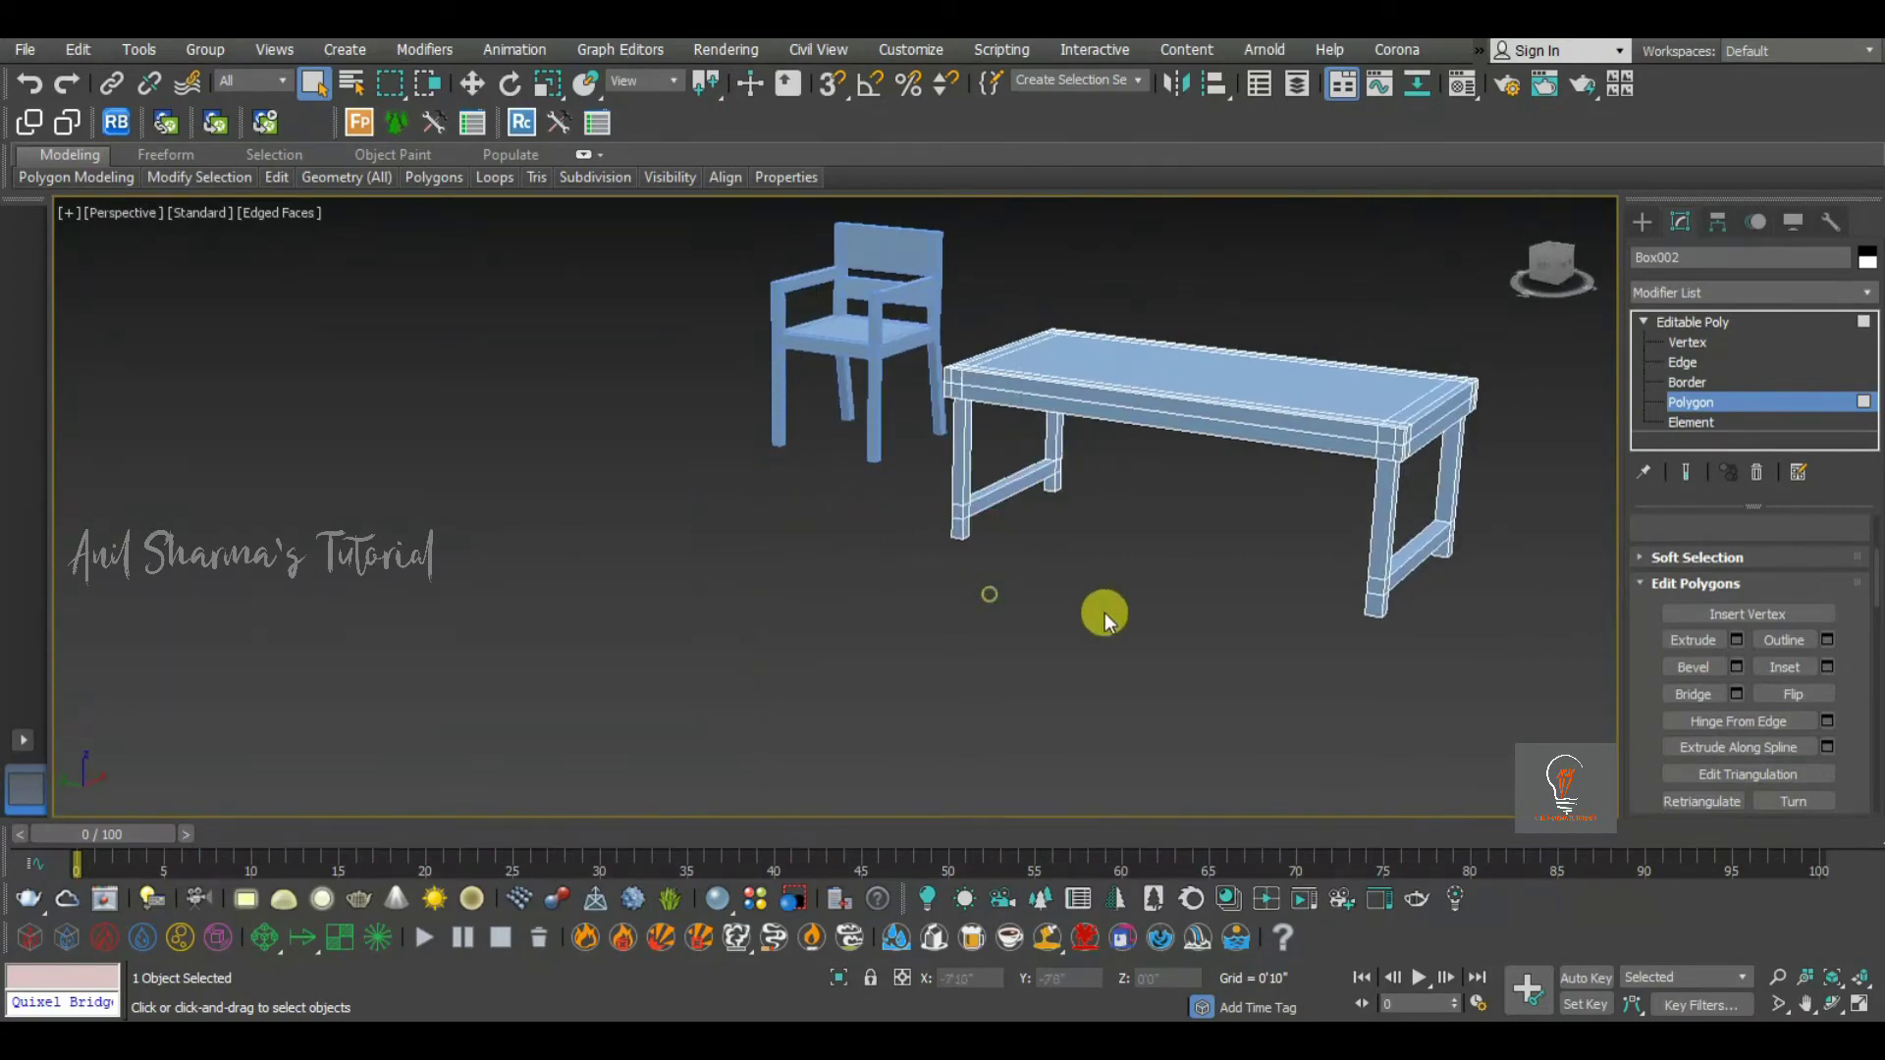
Select the lengthwise edges of both end crossbars and preview a two-segment Connect with pinch 0 and slide 0
{"action": "mouse_move", "coordinate": [1104, 617]}
{"action": "middle_mouse_down", "text": "alt"}
{"action": "mouse_move", "coordinate": [1194, 573]}
{"action": "mouse_move", "coordinate": [1111, 595]}
{"action": "mouse_move", "coordinate": [1127, 587]}
{"action": "middle_mouse_up", "text": "alt"}
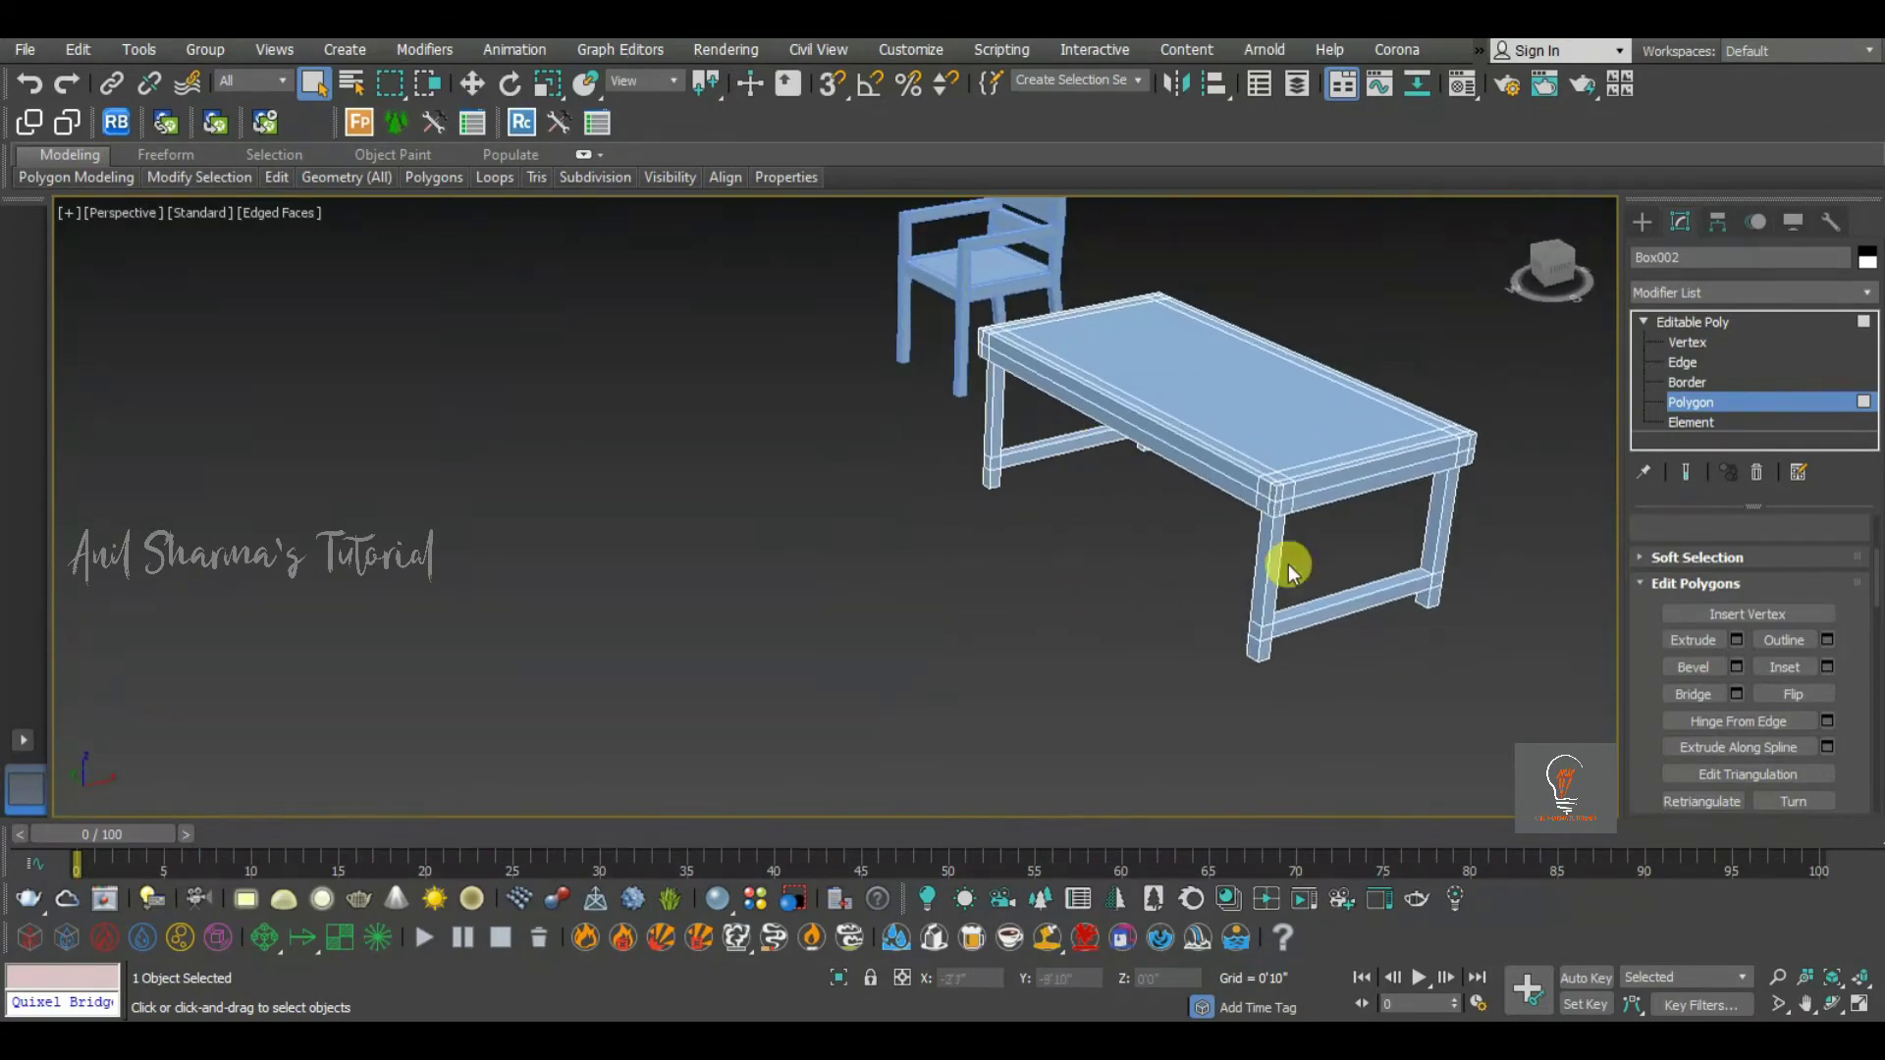
{"action": "middle_click_drag", "start_coordinate": [1397, 569], "coordinate": [1207, 560], "text": "alt"}
{"action": "left_click", "coordinate": [1680, 362]}
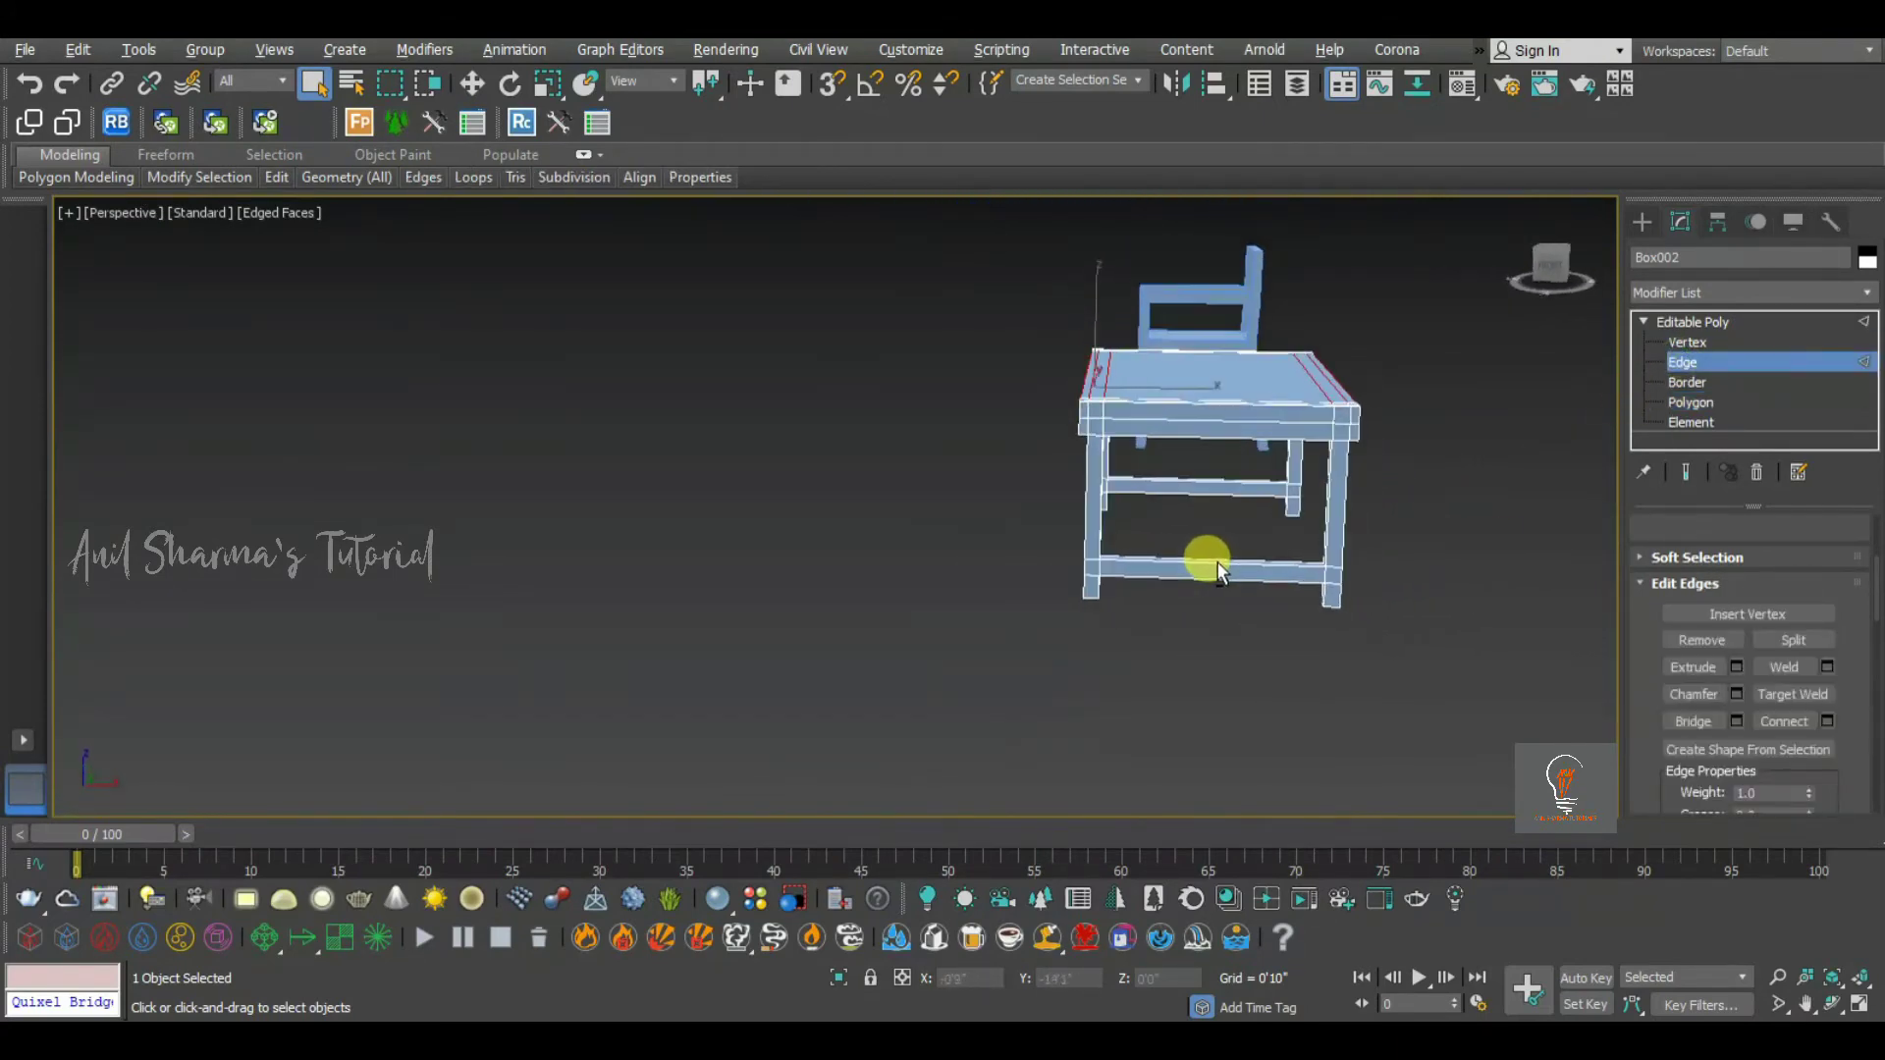
{"action": "left_click_drag", "start_coordinate": [1208, 585], "coordinate": [1227, 459]}
{"action": "right_click", "coordinate": [1234, 511]}
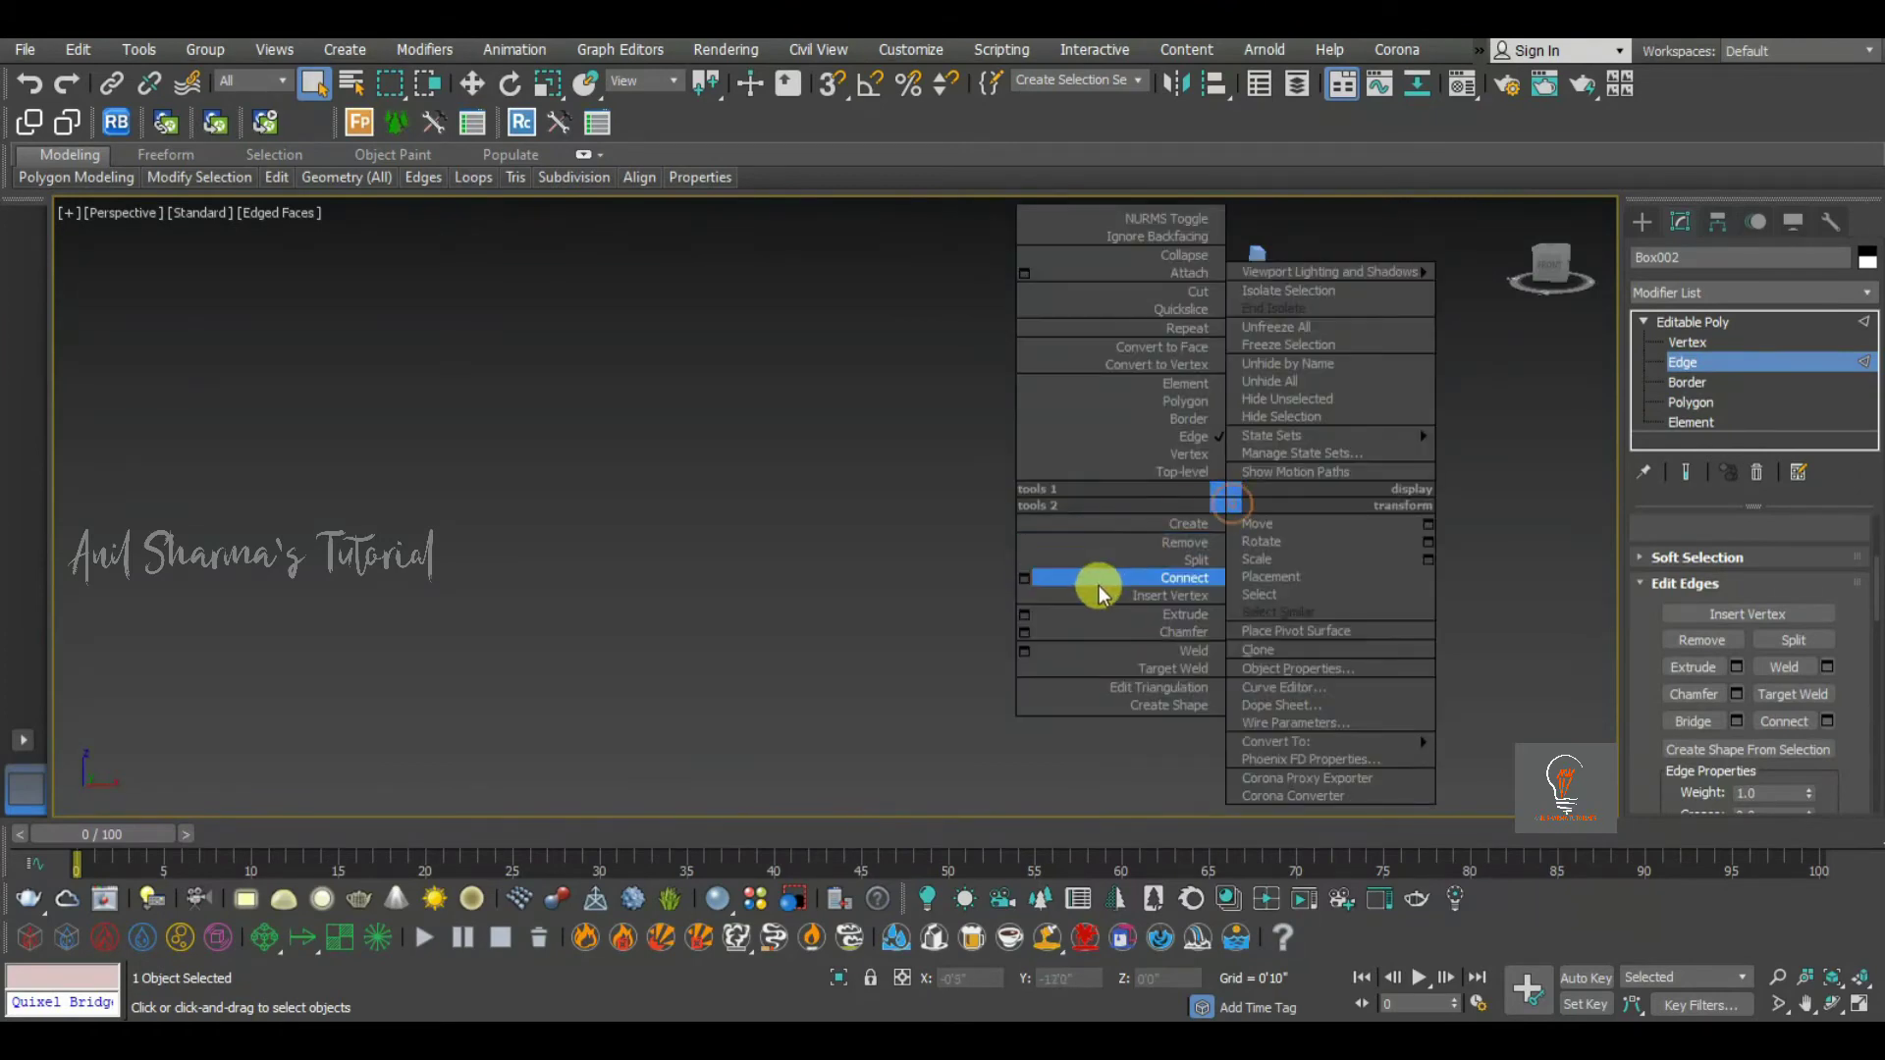
{"action": "left_click", "coordinate": [1026, 577]}
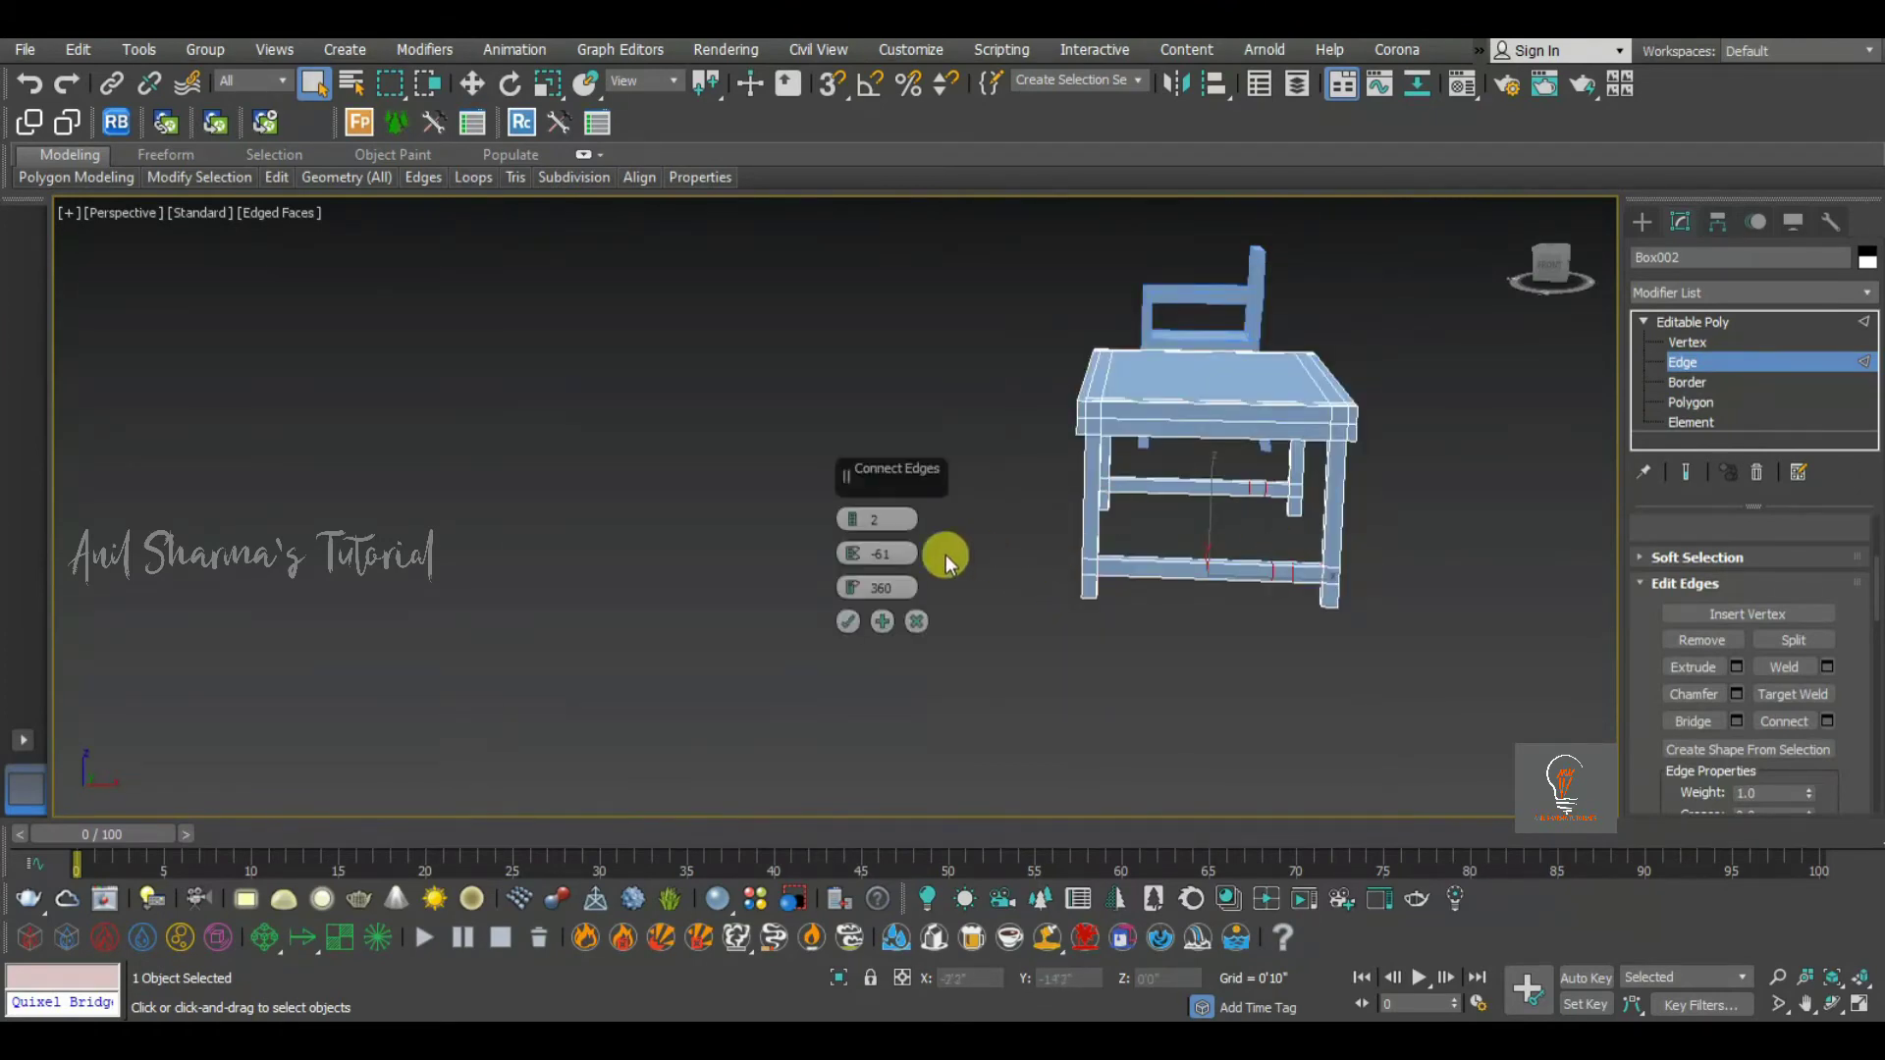
{"action": "left_click_drag", "start_coordinate": [901, 555], "coordinate": [827, 552]}
{"action": "type", "text": "0"}
{"action": "key", "text": "Return"}
{"action": "left_click_drag", "start_coordinate": [908, 589], "coordinate": [832, 589]}
{"action": "type", "text": "0"}
Set the Connect pinch to -57 so the two loops sit close around each crossbar's middle, and apply it
{"action": "scroll", "coordinate": [1232, 567], "scroll_direction": "up", "scroll_amount": 5}
{"action": "middle_click_drag", "start_coordinate": [1233, 565], "coordinate": [1270, 459], "text": "alt"}
{"action": "scroll", "coordinate": [1147, 475], "scroll_direction": "up", "scroll_amount": 5}
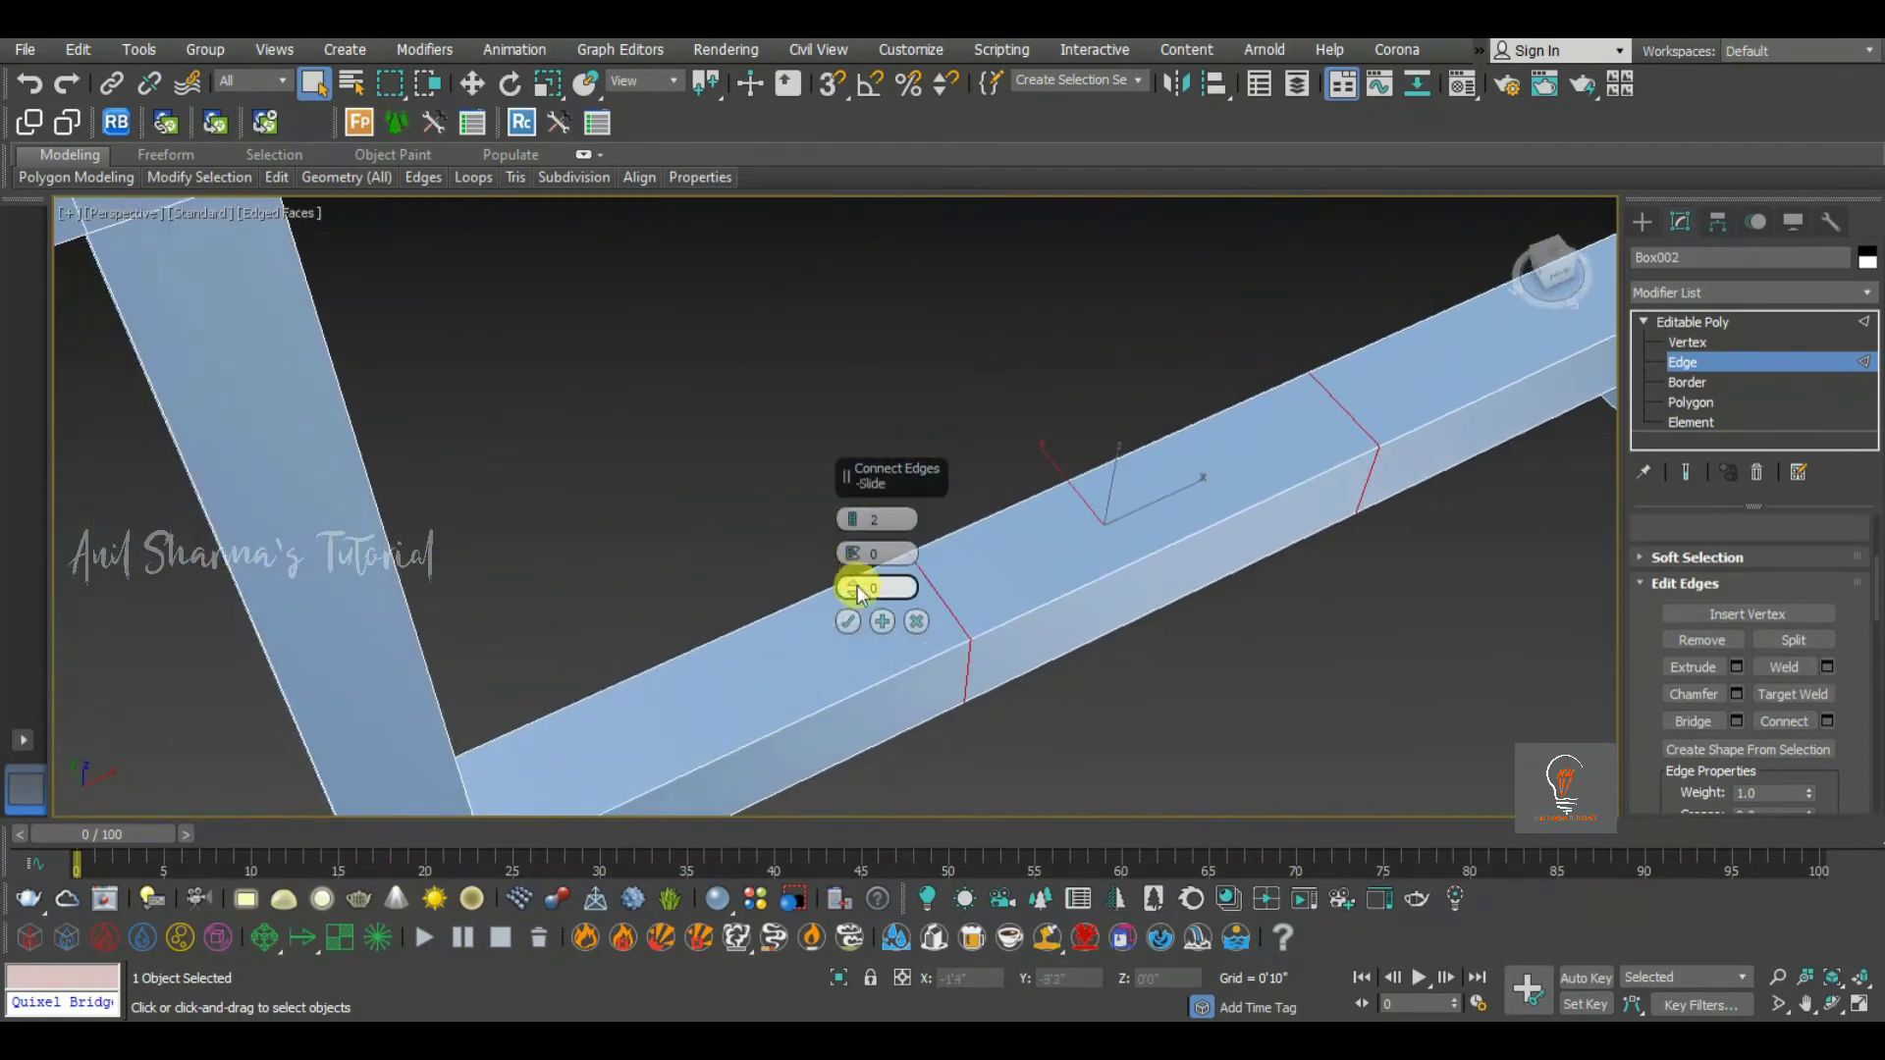
{"action": "left_click_drag", "start_coordinate": [853, 553], "coordinate": [871, 812]}
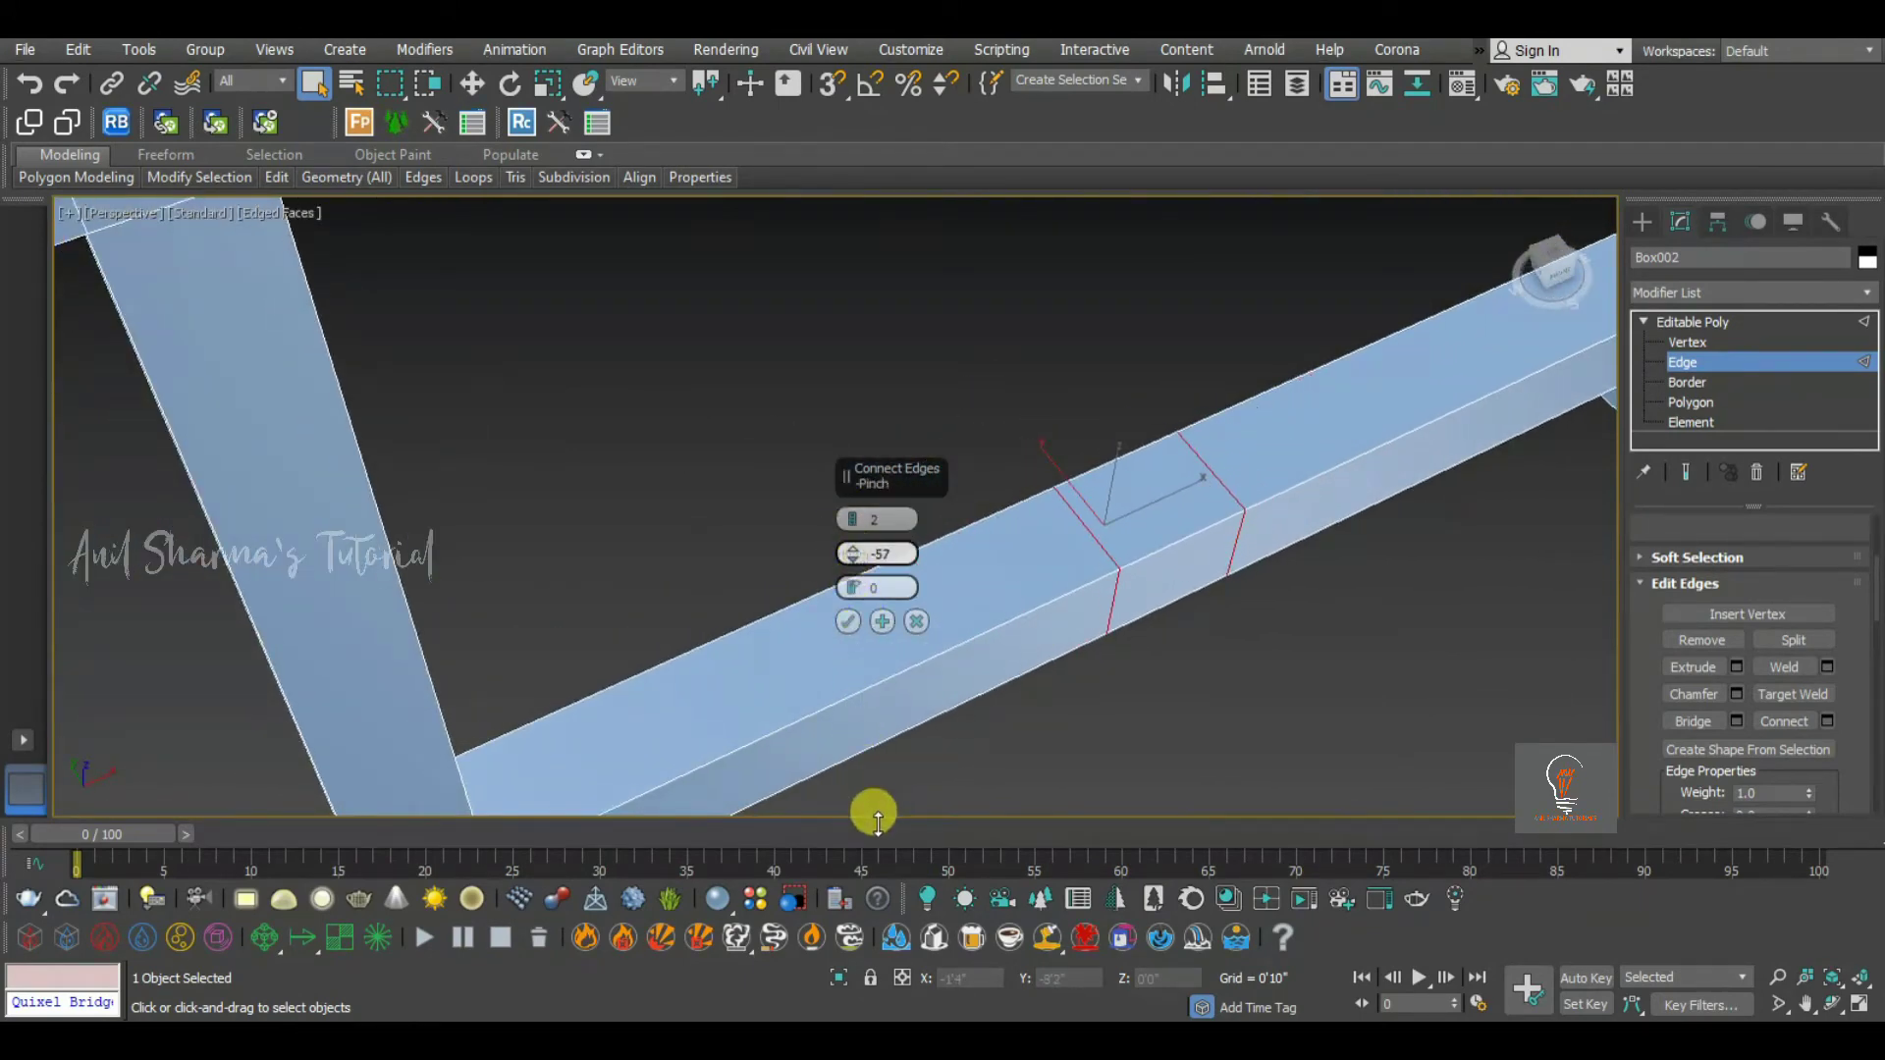
{"action": "left_click", "coordinate": [849, 623]}
Bridge the facing middle polygons of the two end crossbars into a lengthwise stretcher, then leave polygon editing and deselect the table
{"action": "scroll", "coordinate": [1129, 552], "scroll_direction": "down", "scroll_amount": 6}
{"action": "middle_click_drag", "start_coordinate": [1133, 554], "coordinate": [1074, 480], "text": "alt"}
{"action": "middle_click_drag", "start_coordinate": [1001, 412], "coordinate": [1006, 592]}
{"action": "left_click", "coordinate": [1690, 402]}
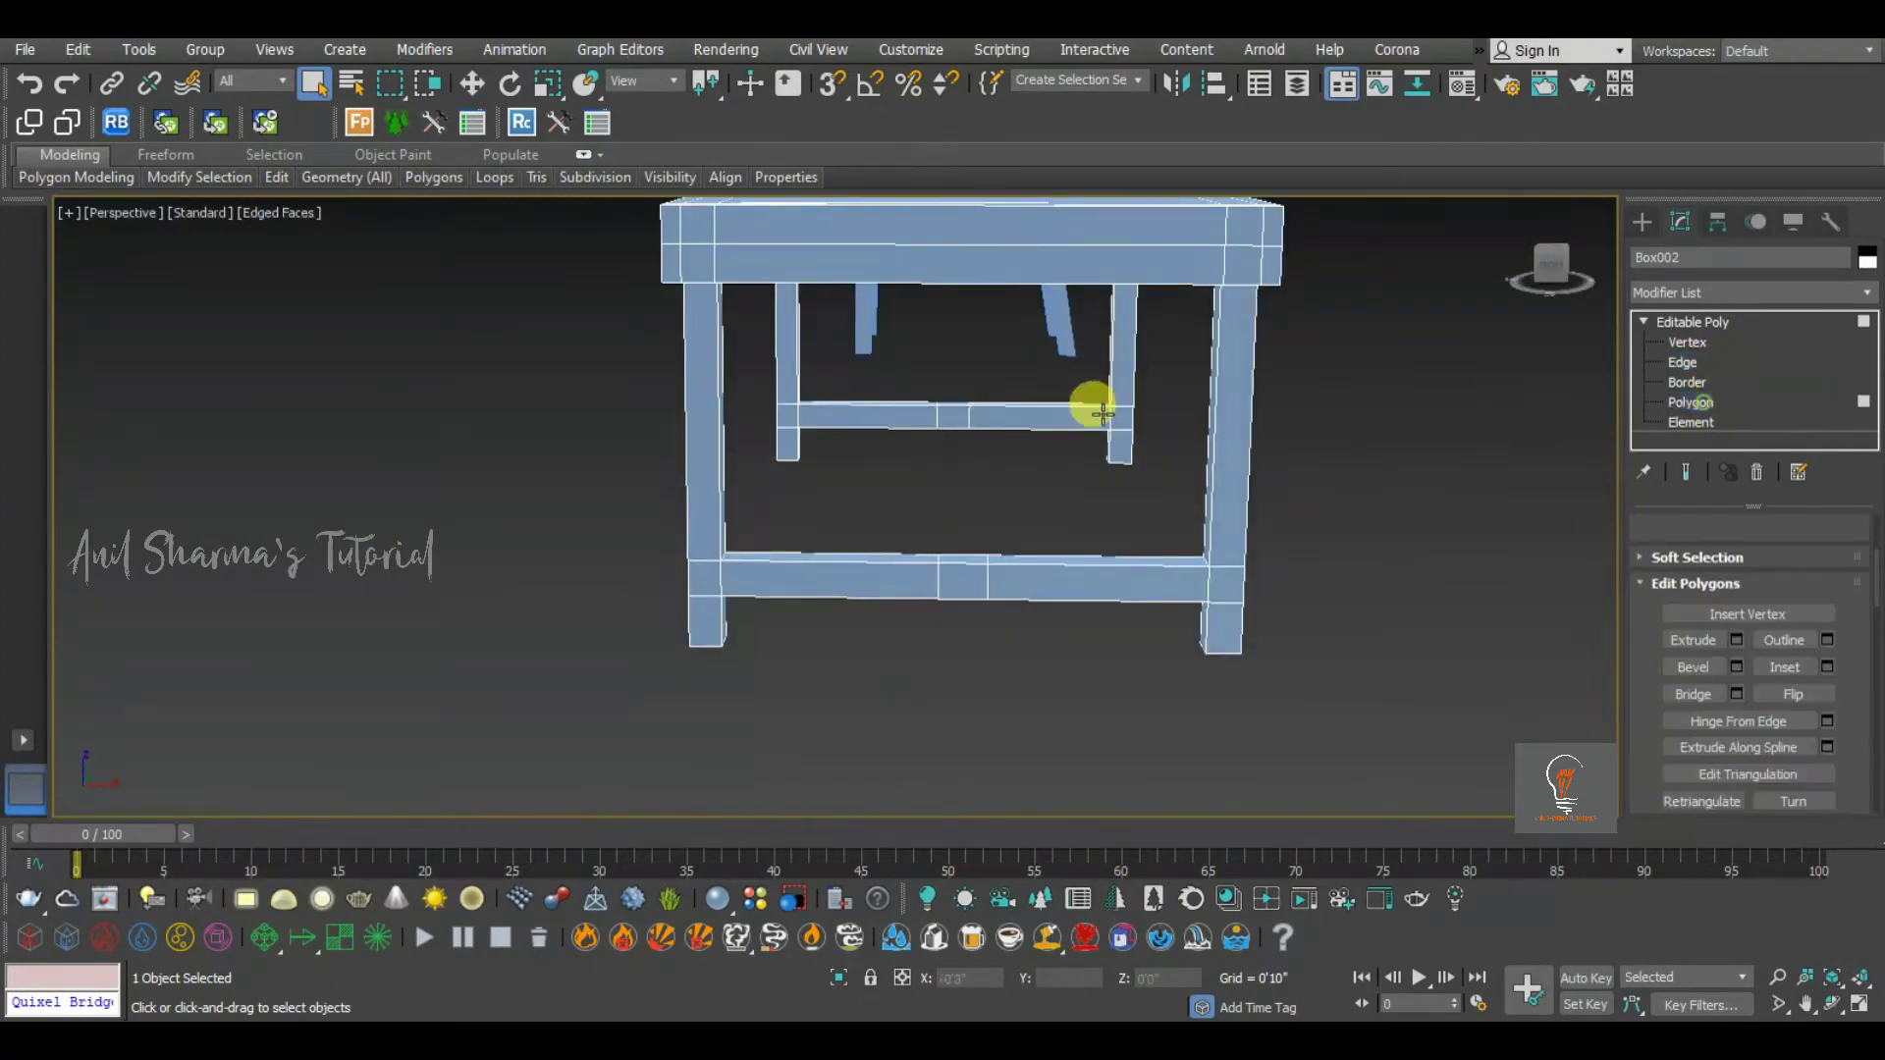
{"action": "left_click", "coordinate": [947, 416]}
{"action": "middle_click_drag", "start_coordinate": [963, 468], "coordinate": [1353, 285], "text": "alt"}
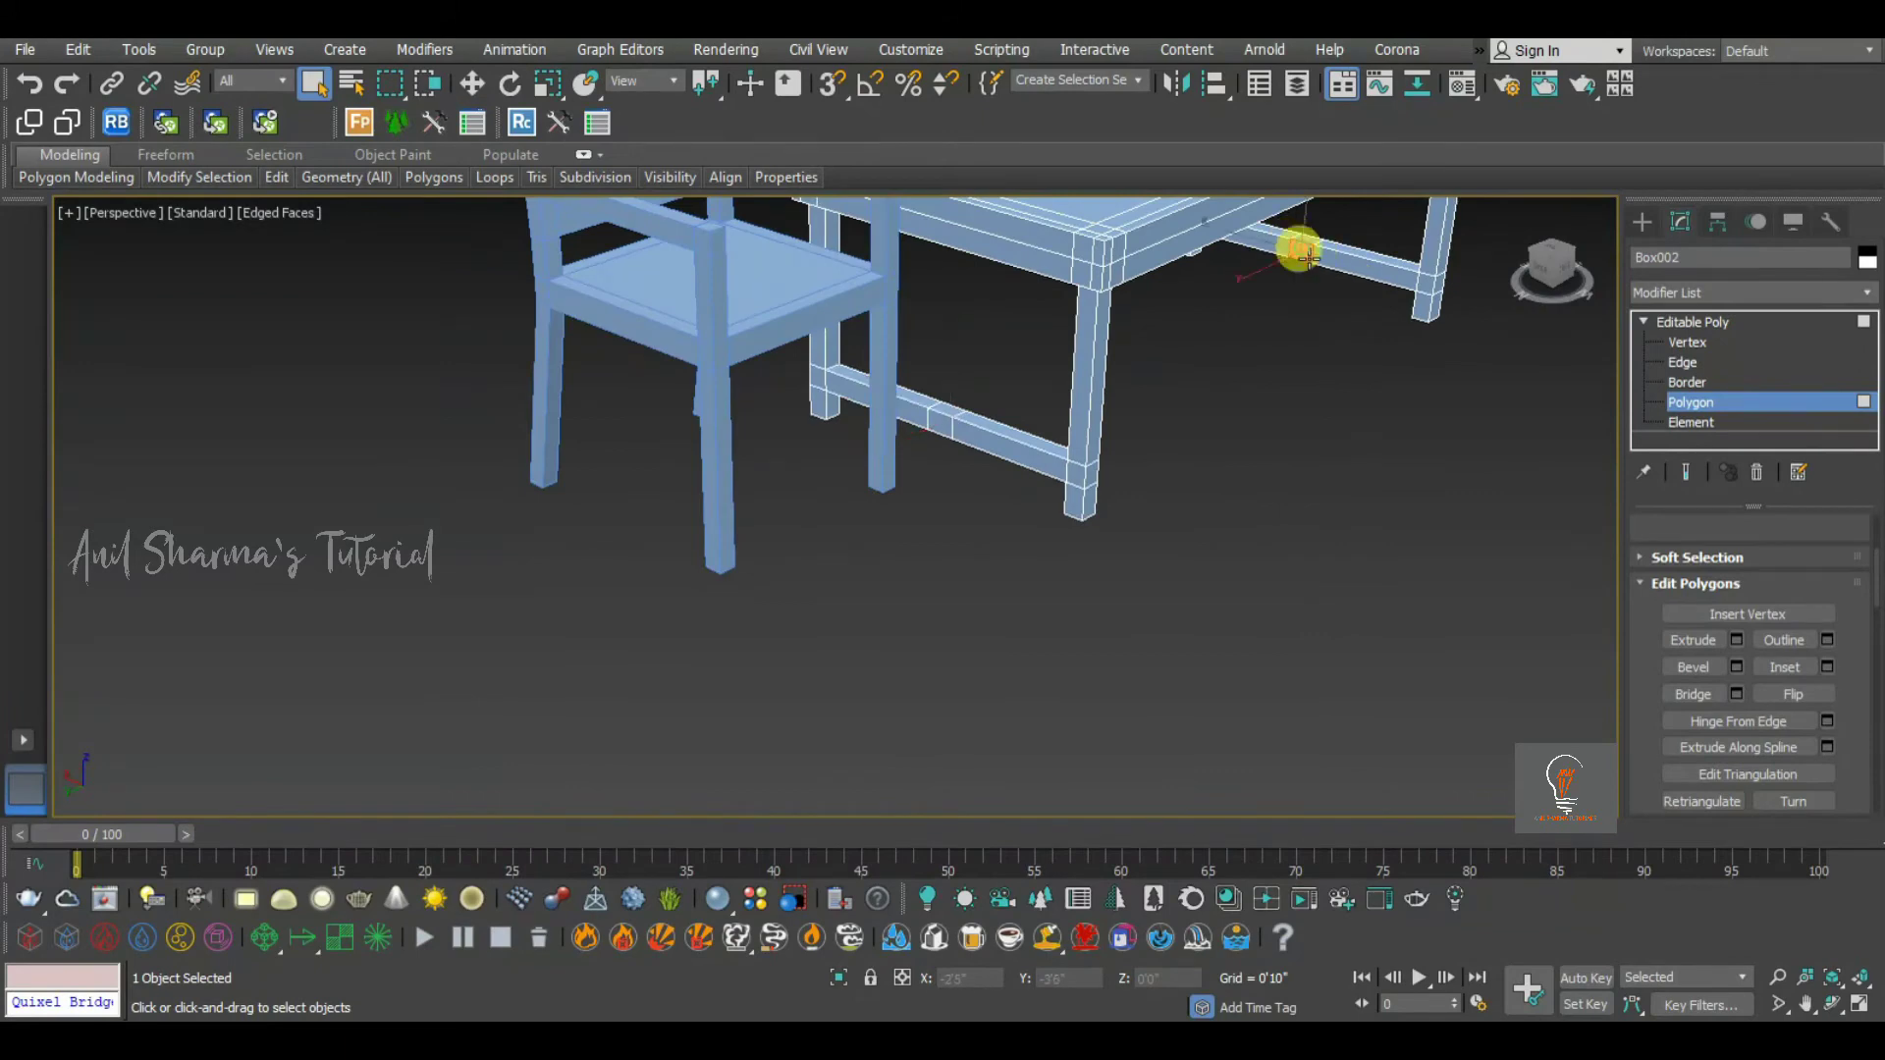
{"action": "left_click", "coordinate": [1672, 697]}
{"action": "left_click", "coordinate": [1295, 628]}
{"action": "scroll", "coordinate": [1254, 515], "scroll_direction": "down", "scroll_amount": 4}
{"action": "middle_click_drag", "start_coordinate": [1253, 510], "coordinate": [1127, 507], "text": "alt"}
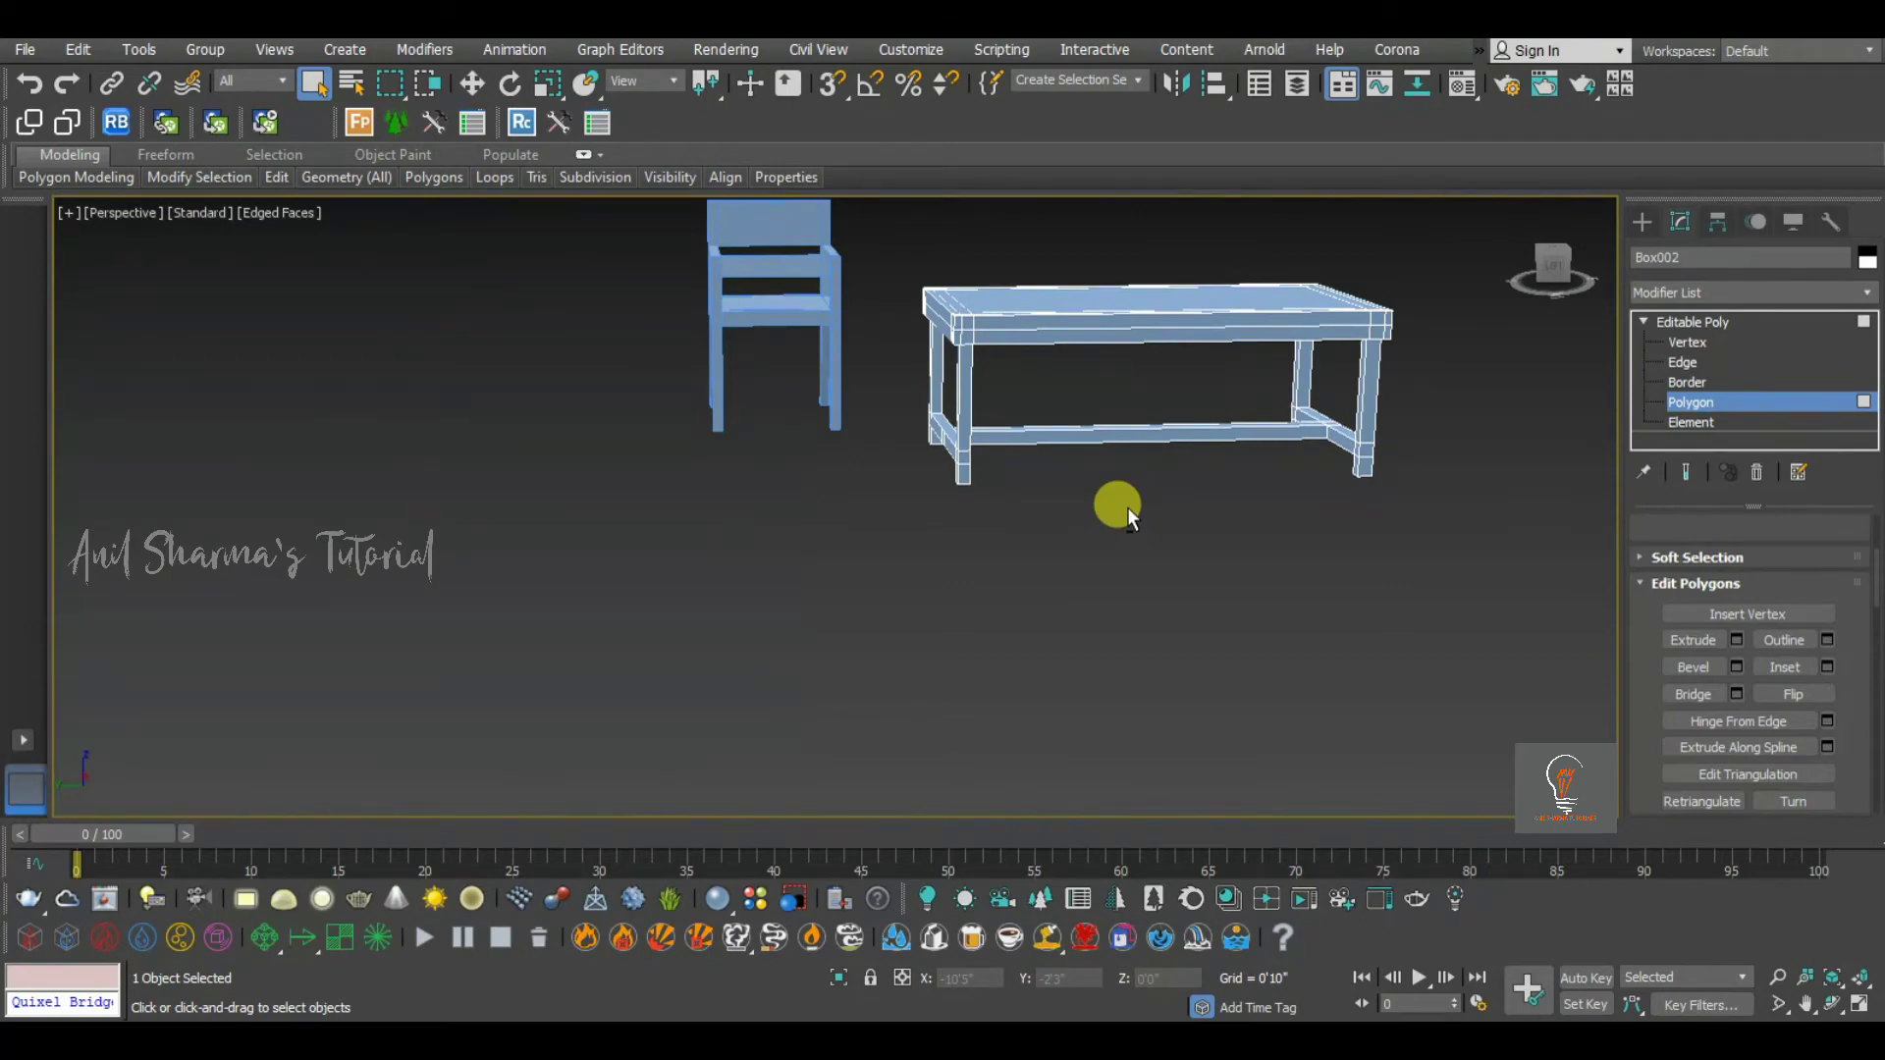
{"action": "left_click", "coordinate": [1696, 323]}
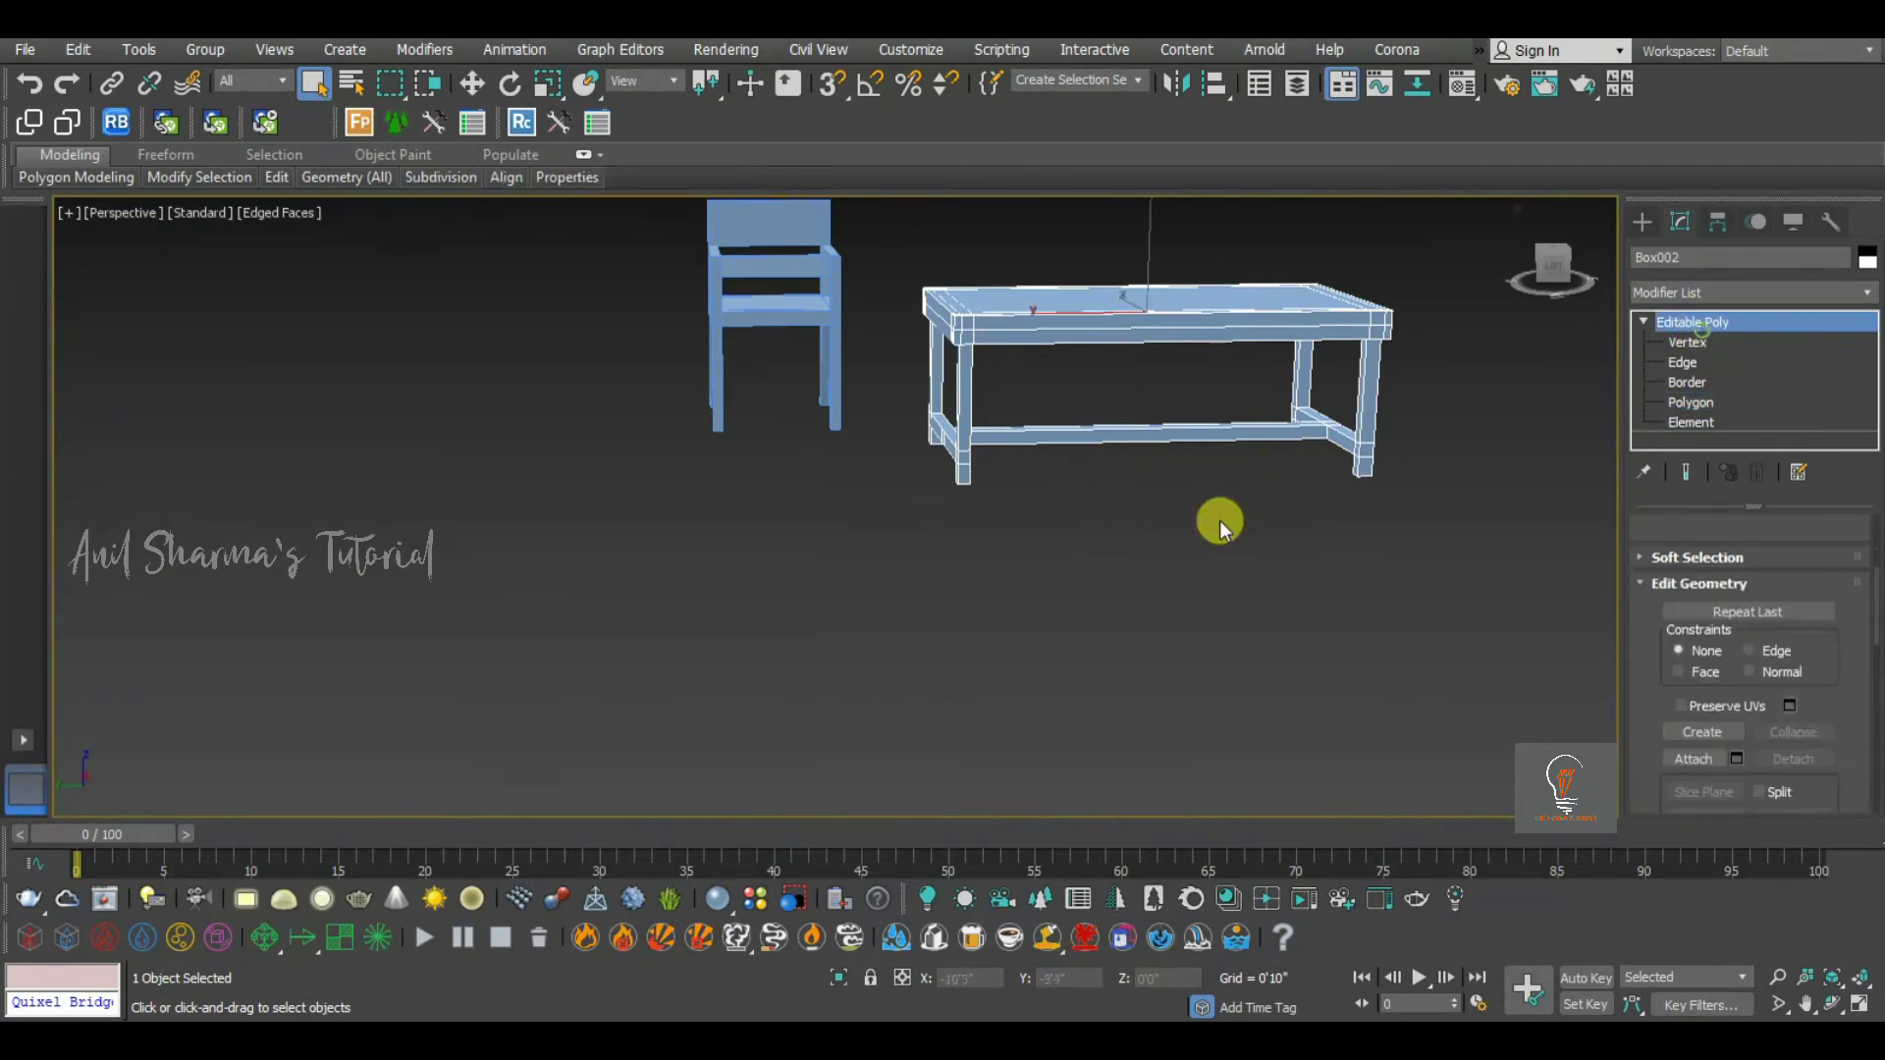
{"action": "left_click", "coordinate": [991, 590]}
Examine the armchair's legs beside the table from several angles
{"action": "left_click", "coordinate": [838, 317]}
{"action": "middle_click_drag", "start_coordinate": [823, 382], "coordinate": [787, 378], "text": "alt"}
{"action": "scroll", "coordinate": [786, 377], "scroll_direction": "up", "scroll_amount": 4}
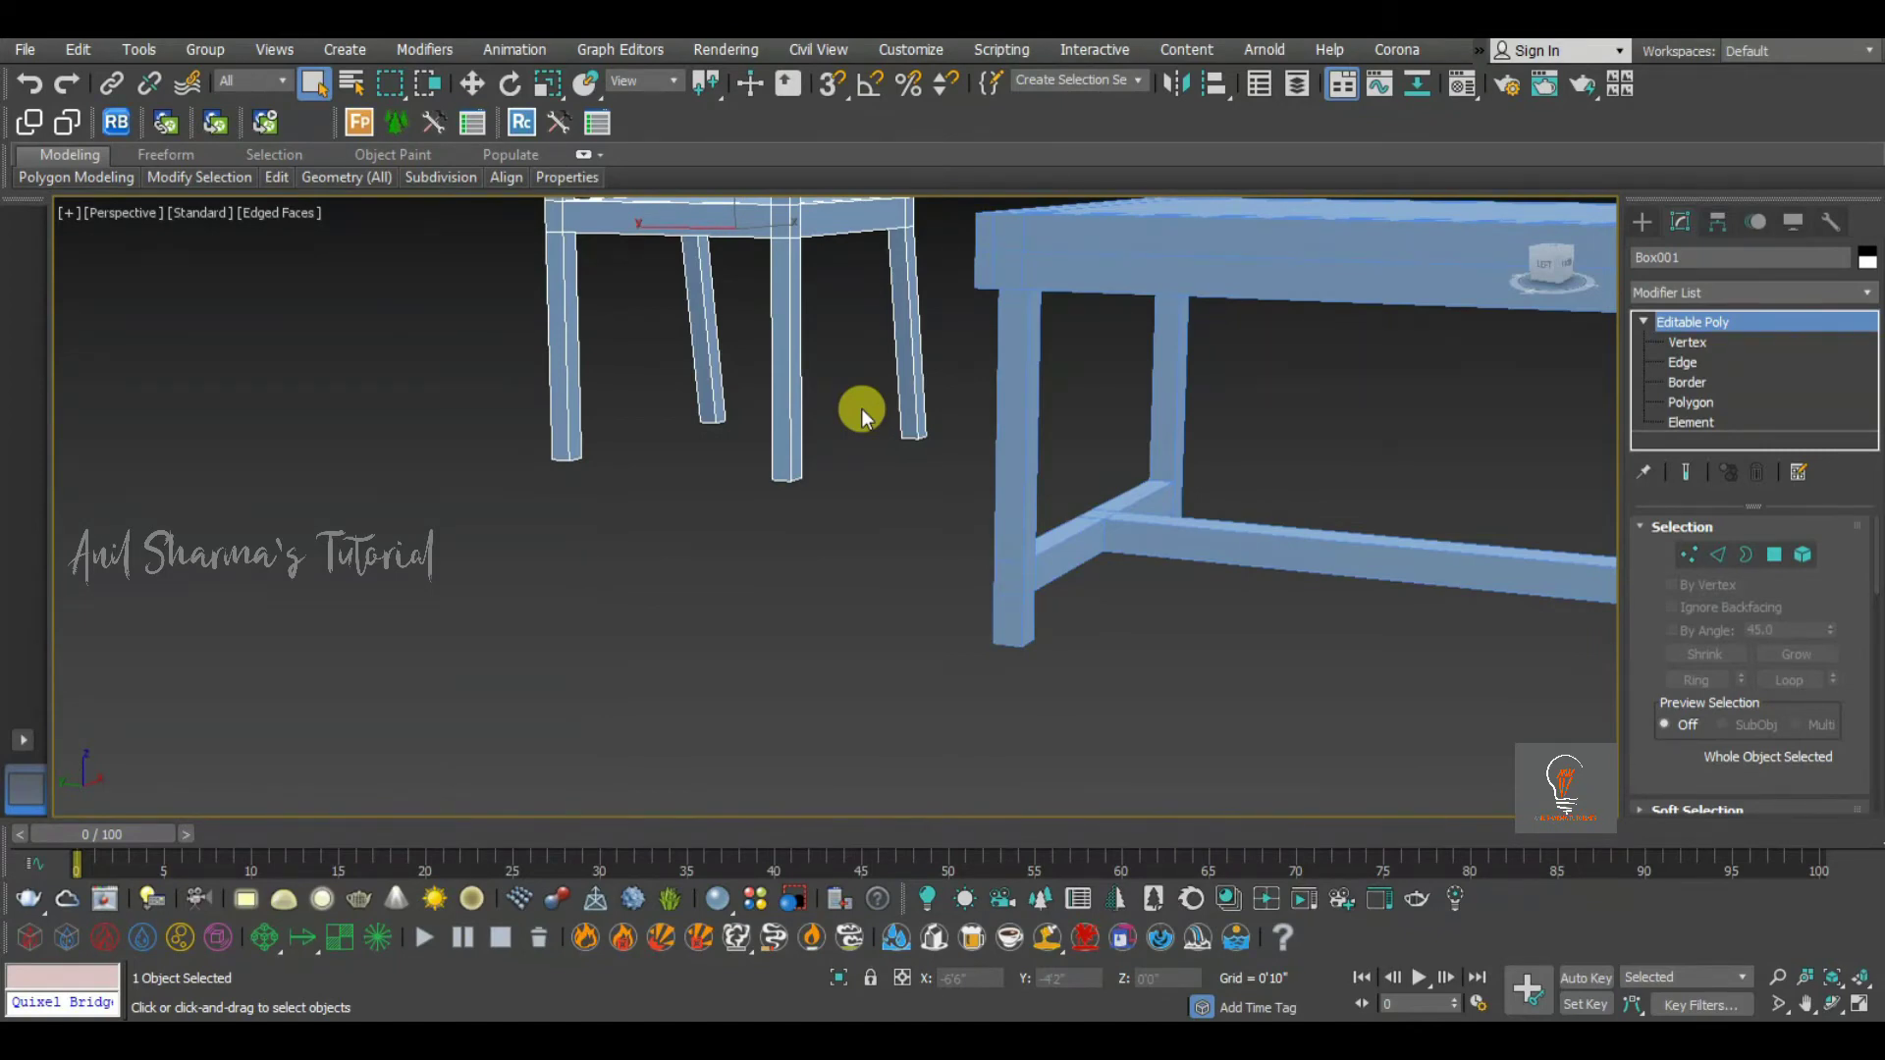
{"action": "scroll", "coordinate": [851, 485], "scroll_direction": "down", "scroll_amount": 3}
{"action": "middle_click_drag", "start_coordinate": [851, 484], "coordinate": [788, 473], "text": "alt"}
{"action": "left_click", "coordinate": [892, 527]}
{"action": "middle_click_drag", "start_coordinate": [788, 473], "coordinate": [876, 483], "text": "alt"}
Draw a new box about 6'1" long, 8'6" wide and 2'8" high in front of the chair and table
{"action": "left_click", "coordinate": [1644, 224]}
{"action": "scroll", "coordinate": [859, 391], "scroll_direction": "down", "scroll_amount": 5}
{"action": "middle_click_drag", "start_coordinate": [874, 393], "coordinate": [944, 446], "text": "alt"}
{"action": "left_click", "coordinate": [1712, 368]}
{"action": "middle_click_drag", "start_coordinate": [800, 423], "coordinate": [911, 465], "text": "alt"}
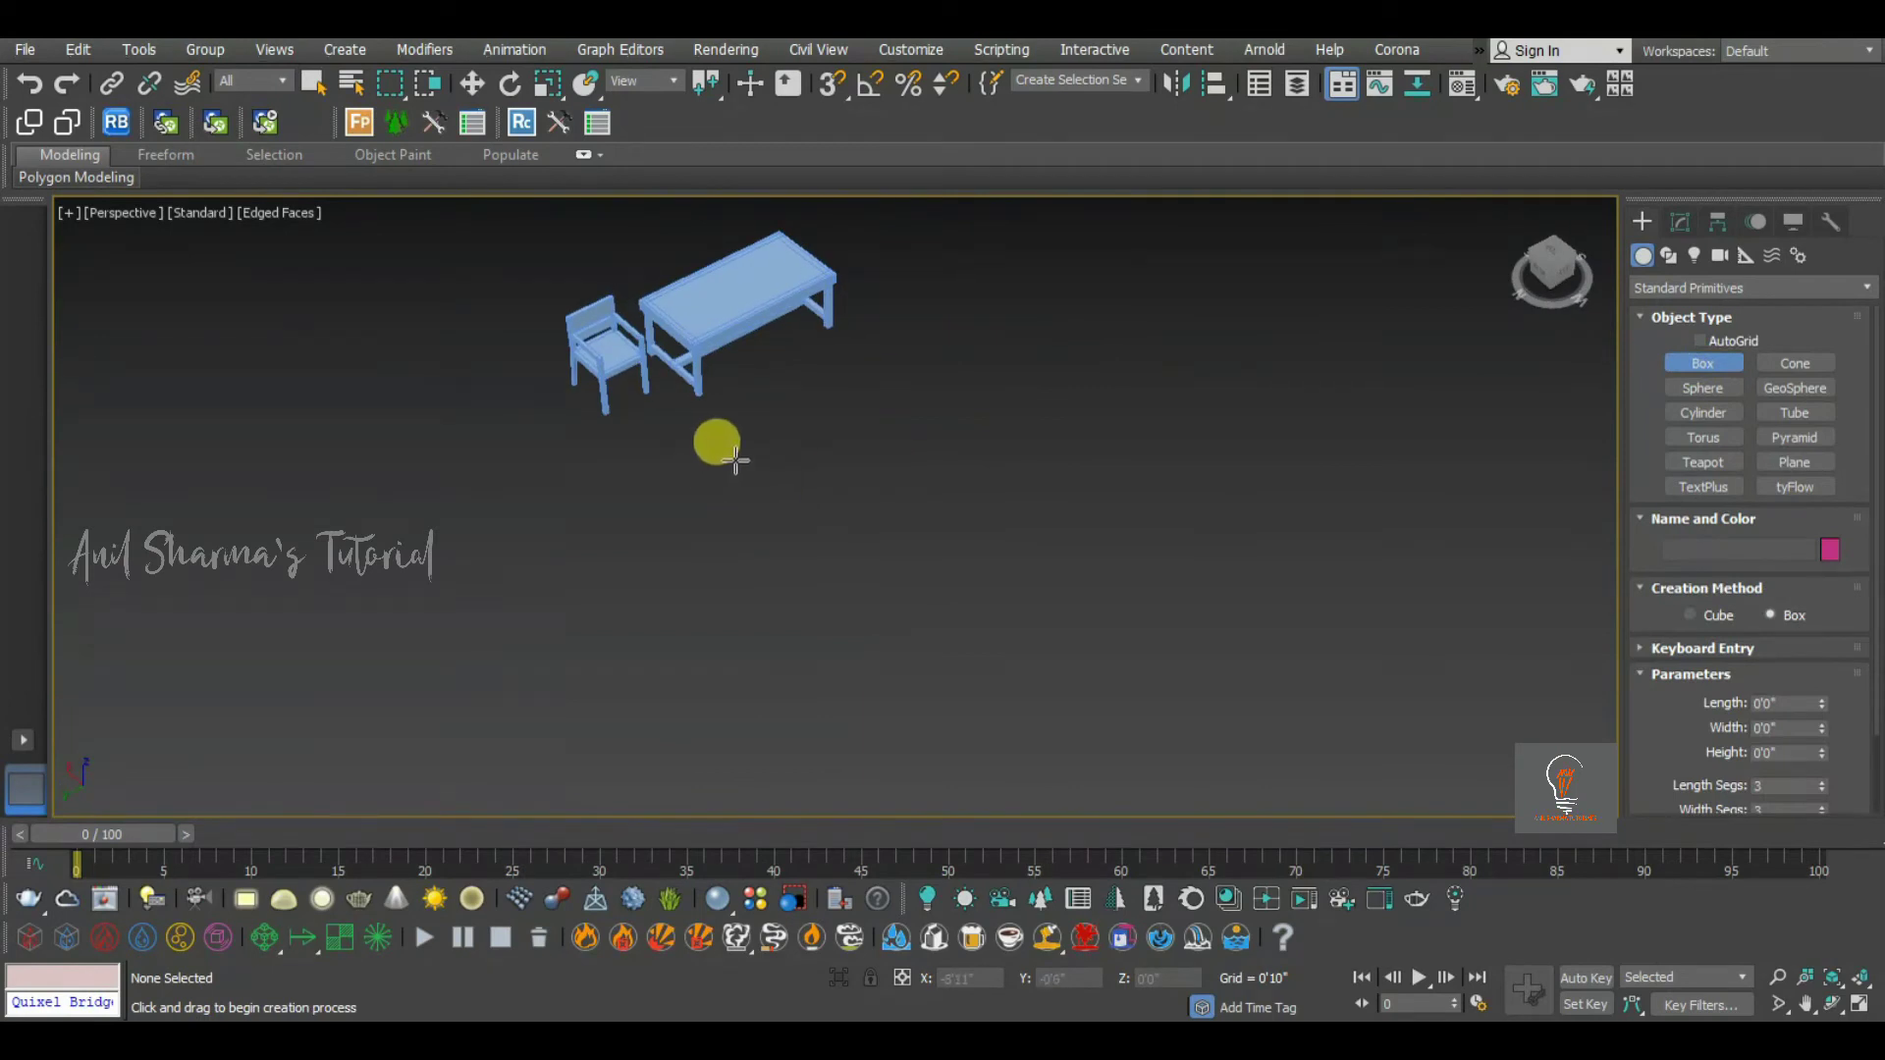
{"action": "mouse_move", "coordinate": [735, 459]}
{"action": "left_mouse_down"}
{"action": "mouse_move", "coordinate": [713, 733]}
{"action": "mouse_move", "coordinate": [753, 777]}
{"action": "left_mouse_up"}
{"action": "left_click", "coordinate": [727, 675]}
{"action": "right_click", "coordinate": [728, 675]}
{"action": "middle_click_drag", "start_coordinate": [775, 660], "coordinate": [1044, 597], "text": "alt"}
Set the new box's length and width to 6'0" and its height to 4"
{"action": "left_click", "coordinate": [1680, 219]}
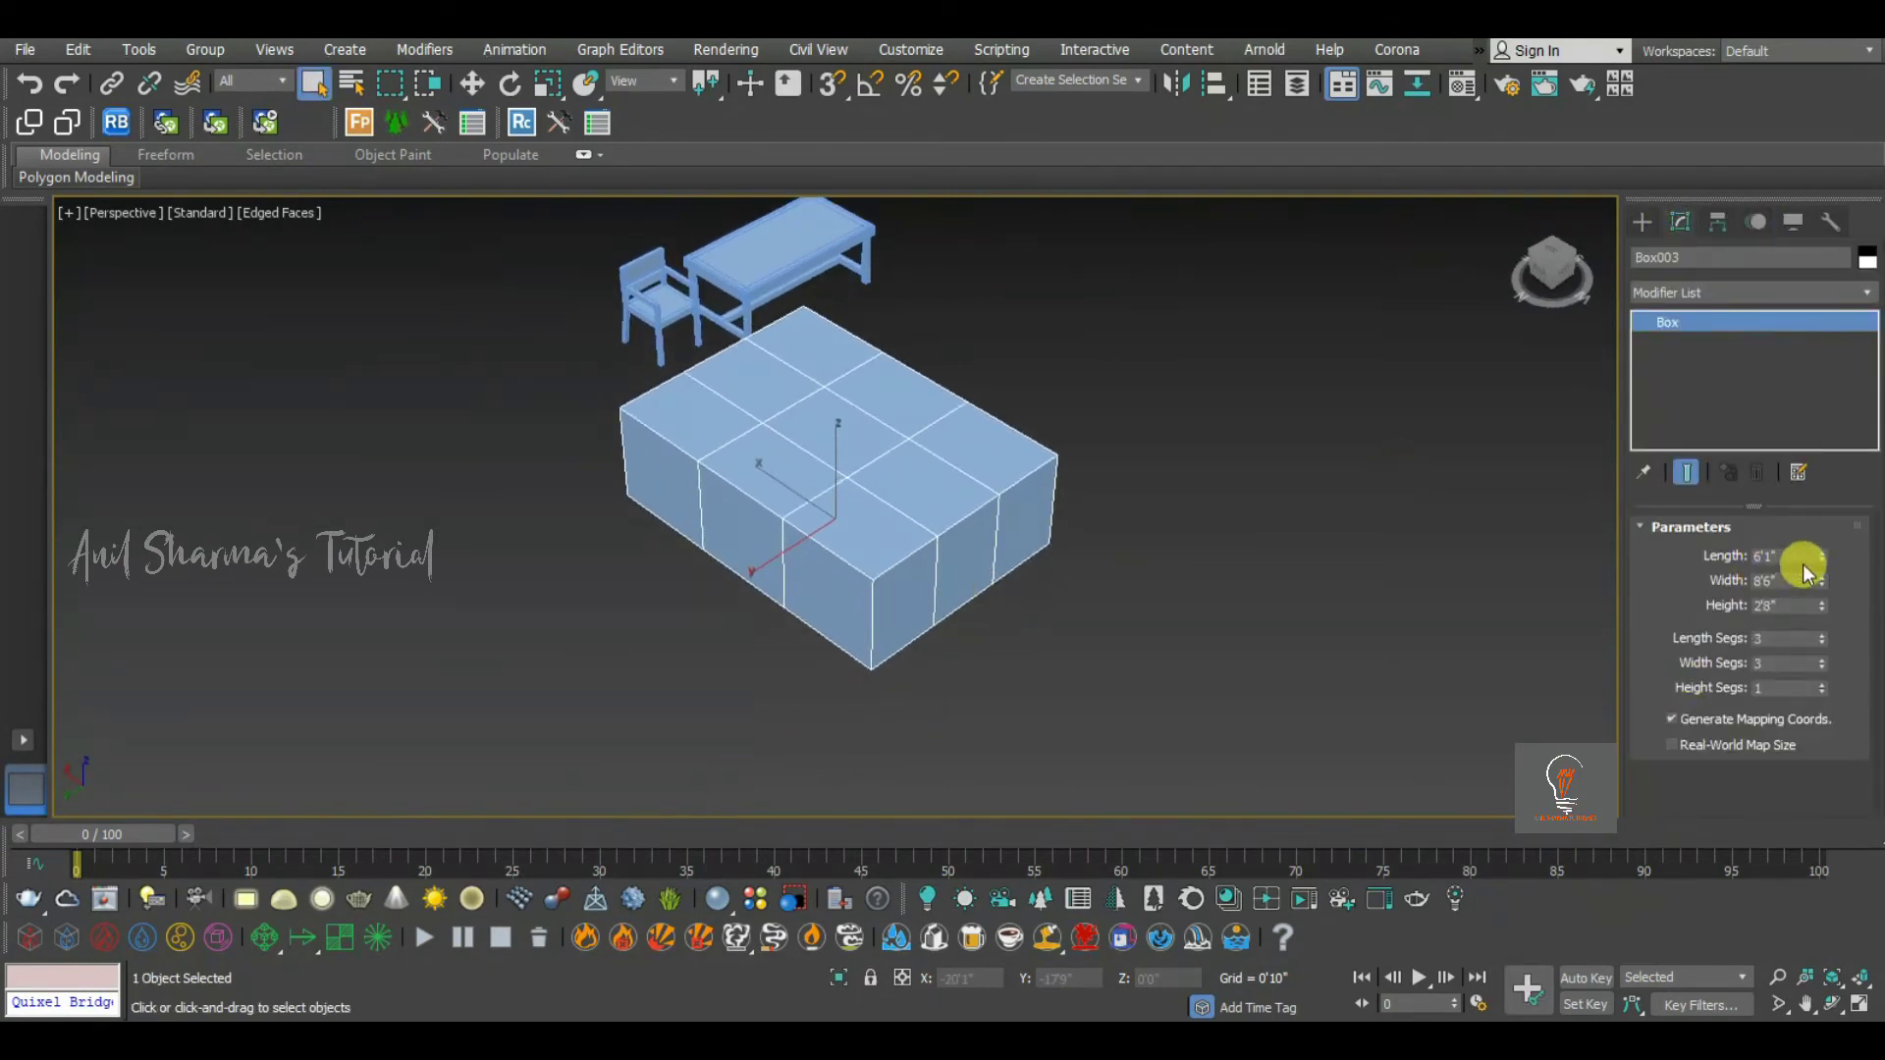
{"action": "left_click_drag", "start_coordinate": [1803, 558], "coordinate": [1581, 593]}
{"action": "type", "text": "6"}
{"action": "key", "text": "Tab"}
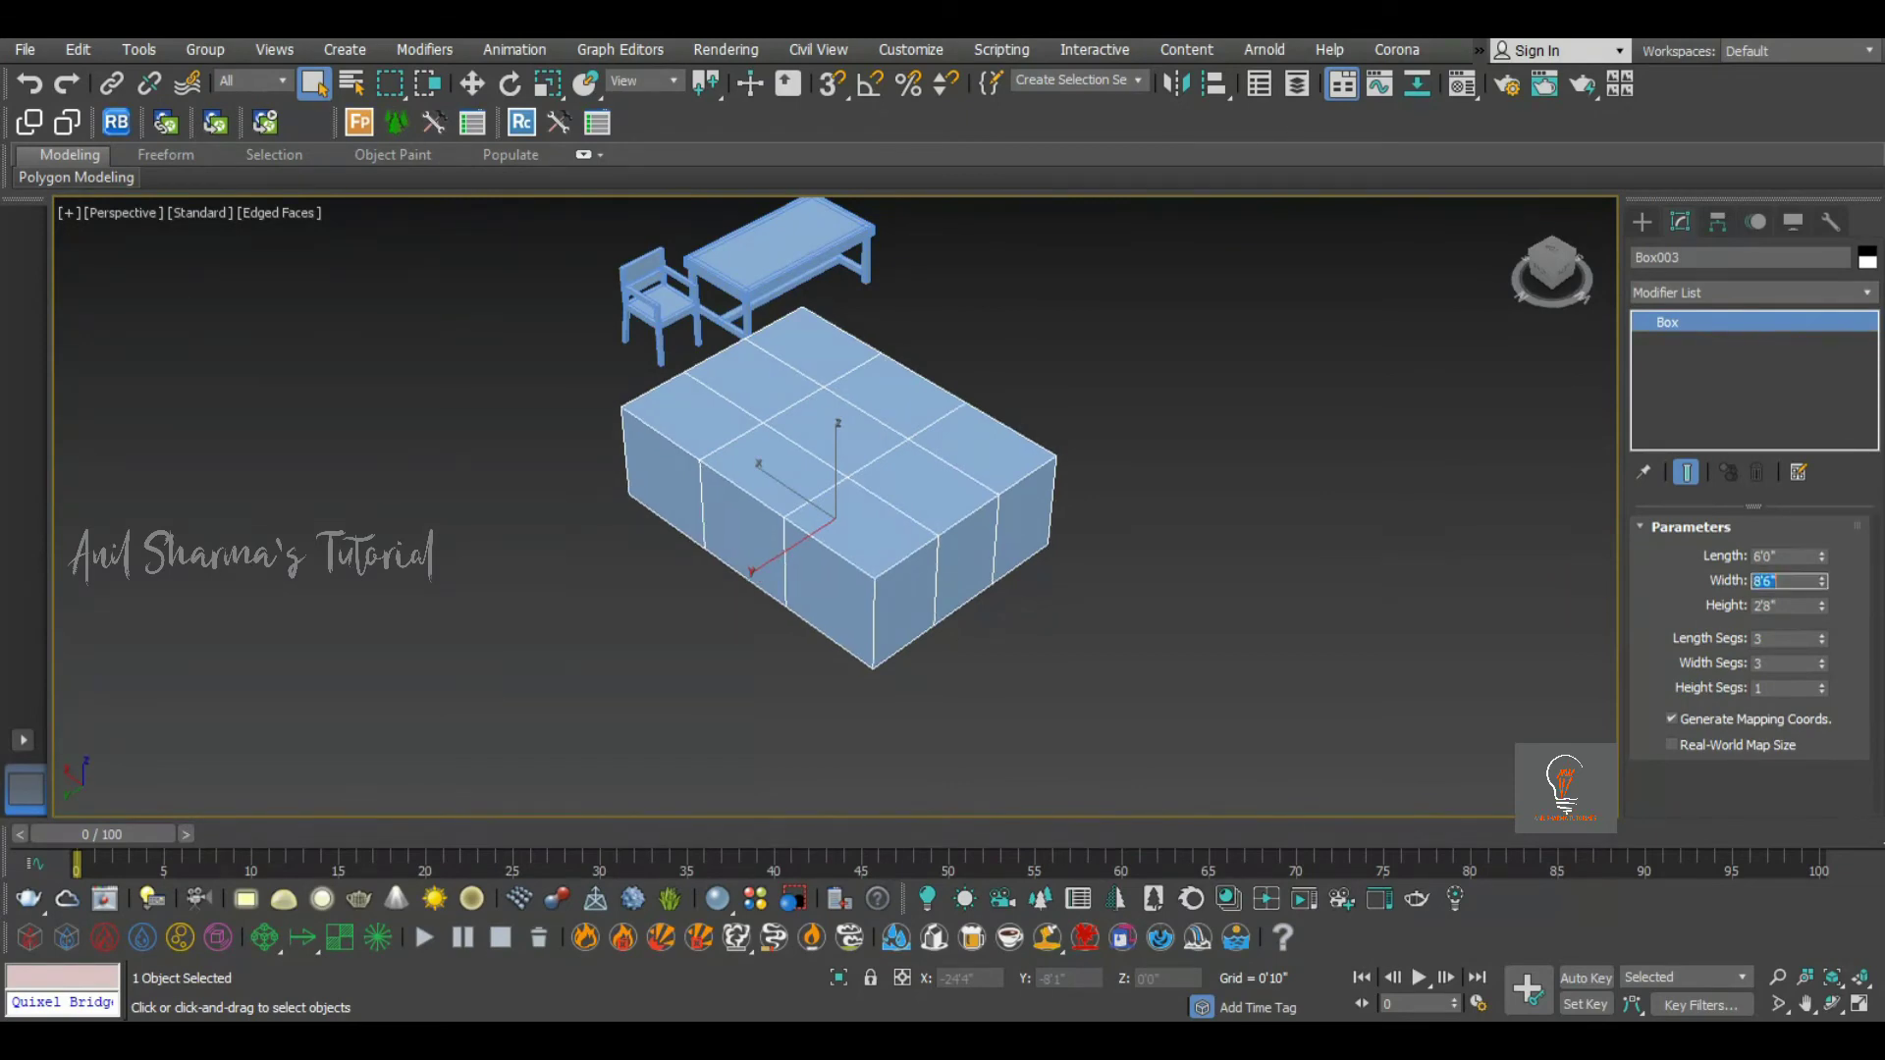
{"action": "type", "text": "72"}
{"action": "key", "text": "Tab"}
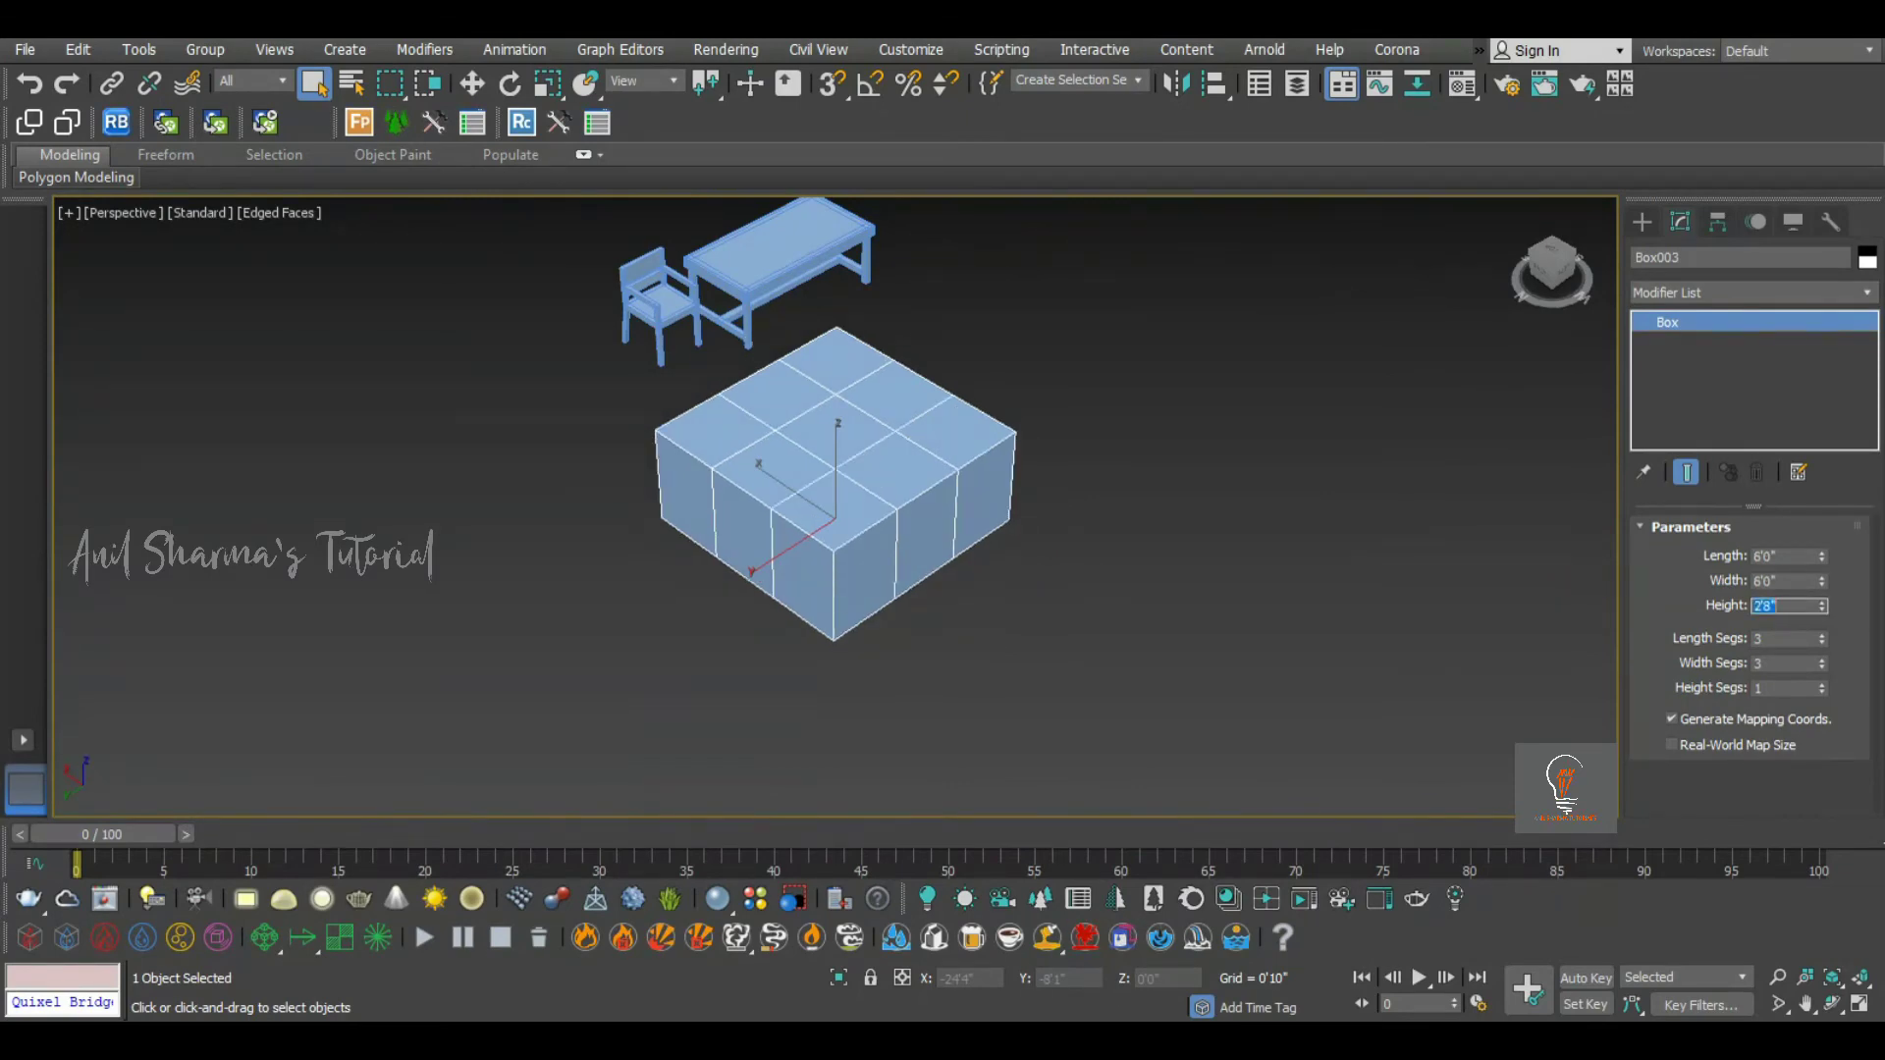
{"action": "type", "text": "4"}
{"action": "key", "text": "Return"}
Set both the length and the width of the flat box to 6'3"
{"action": "middle_click_drag", "start_coordinate": [837, 577], "coordinate": [955, 504], "text": "alt"}
{"action": "scroll", "coordinate": [799, 591], "scroll_direction": "up", "scroll_amount": 5}
{"action": "scroll", "coordinate": [923, 507], "scroll_direction": "down", "scroll_amount": 4}
{"action": "scroll", "coordinate": [955, 504], "scroll_direction": "up", "scroll_amount": 2}
{"action": "left_click_drag", "start_coordinate": [1781, 555], "coordinate": [1510, 581]}
{"action": "type", "text": "6"}
{"action": "key", "text": "Return"}
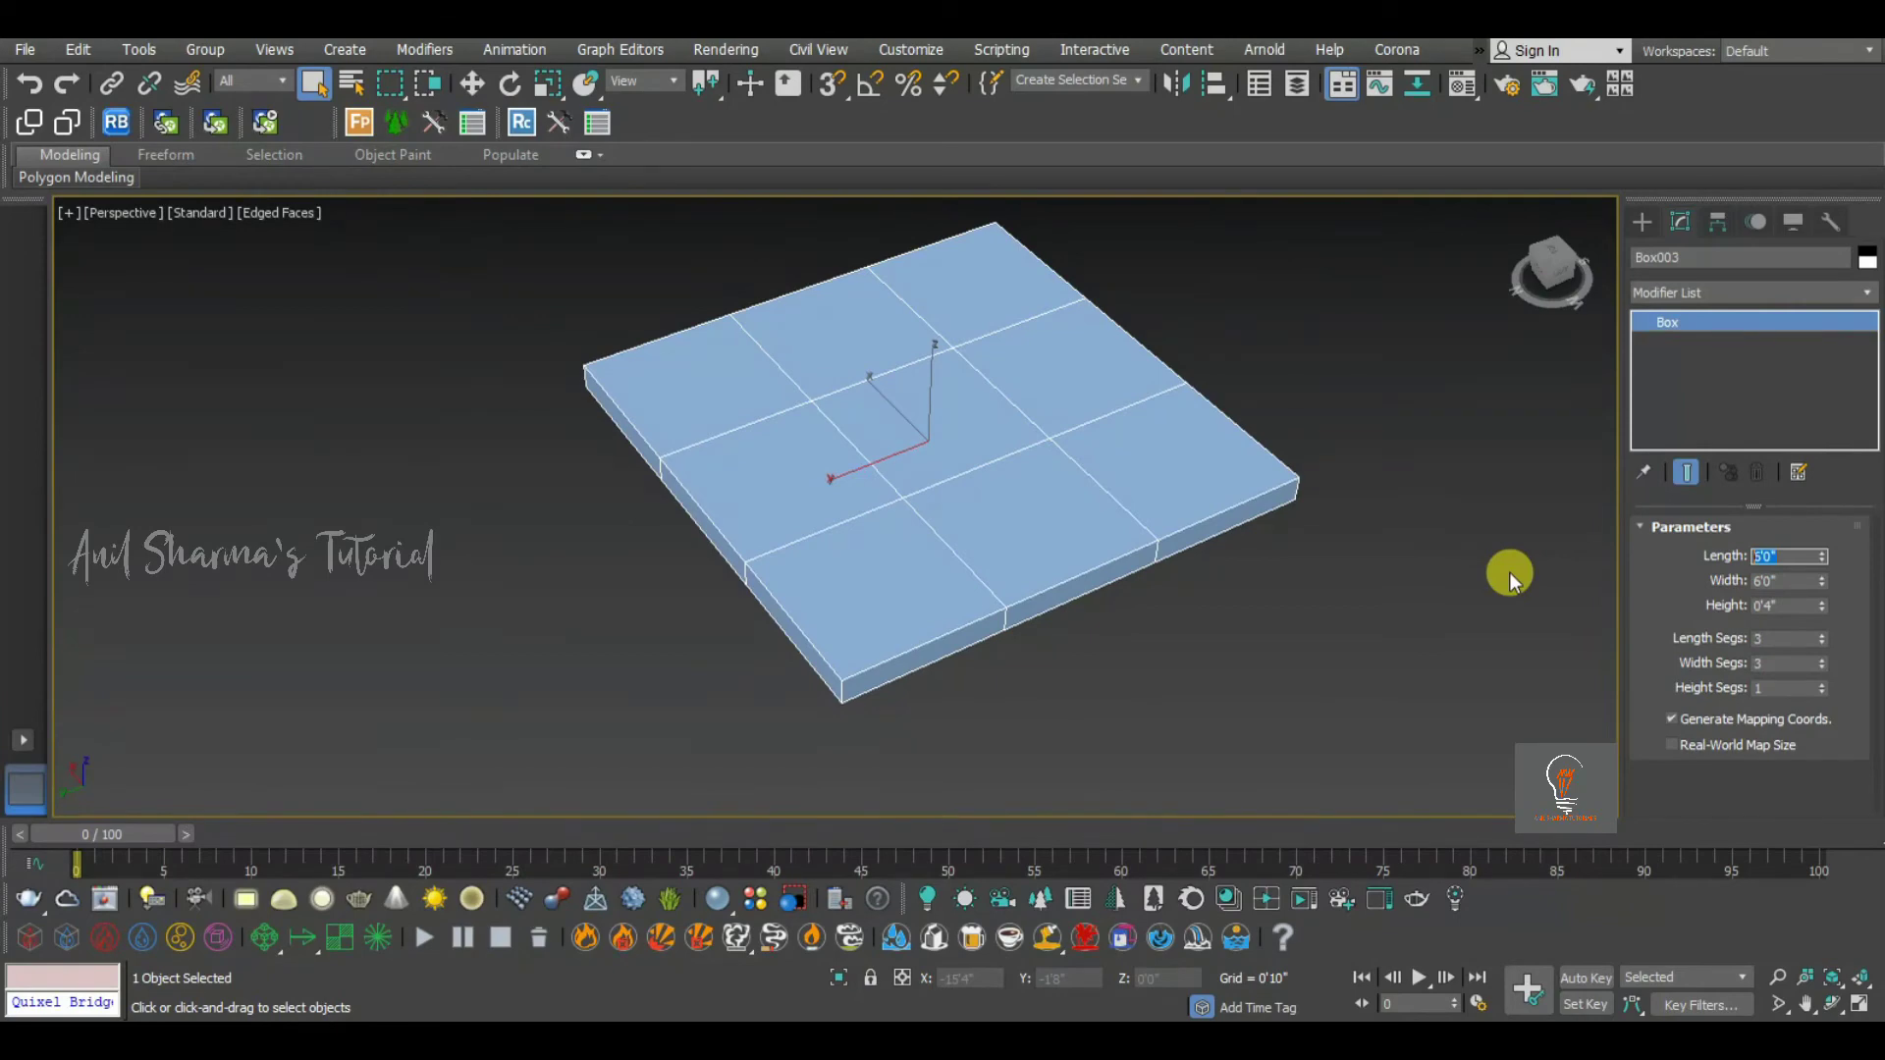
{"action": "type", "text": "6'3"}
{"action": "key", "text": "Return"}
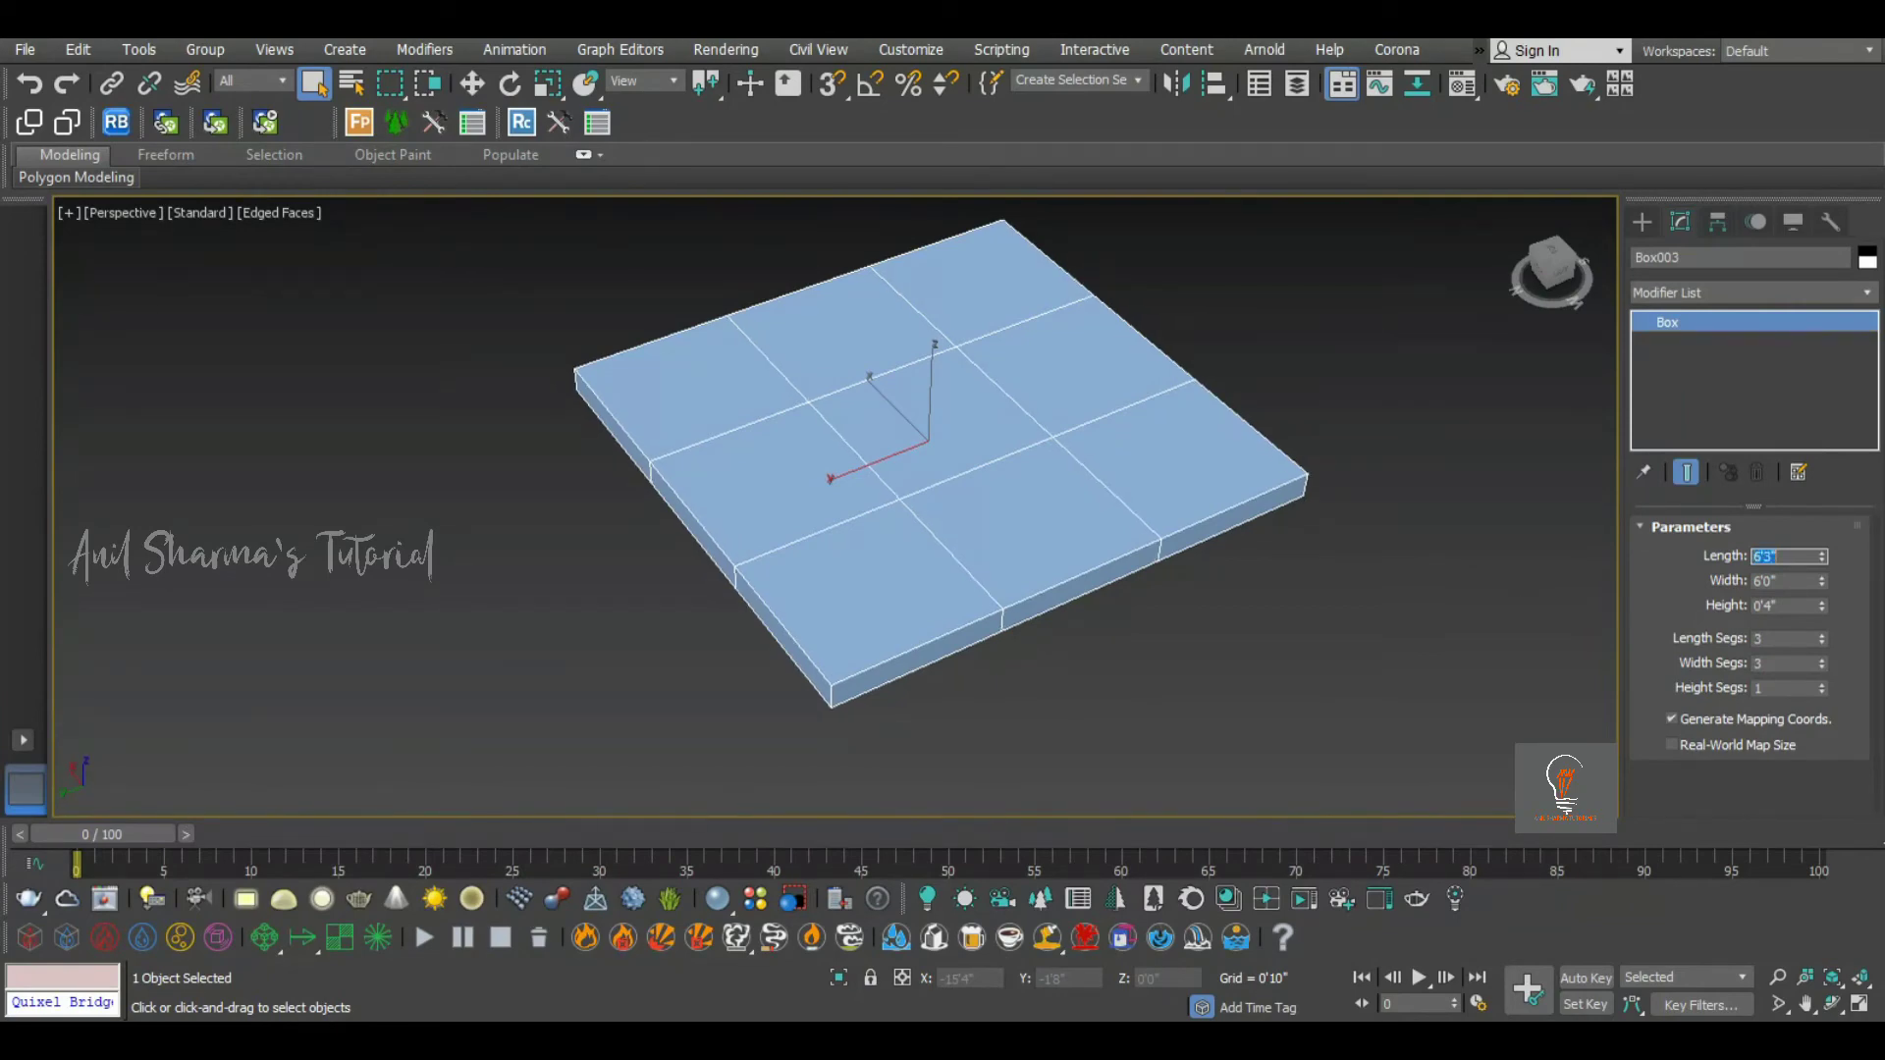
{"action": "key", "text": "Tab"}
{"action": "type", "text": "75"}
{"action": "key", "text": "Return"}
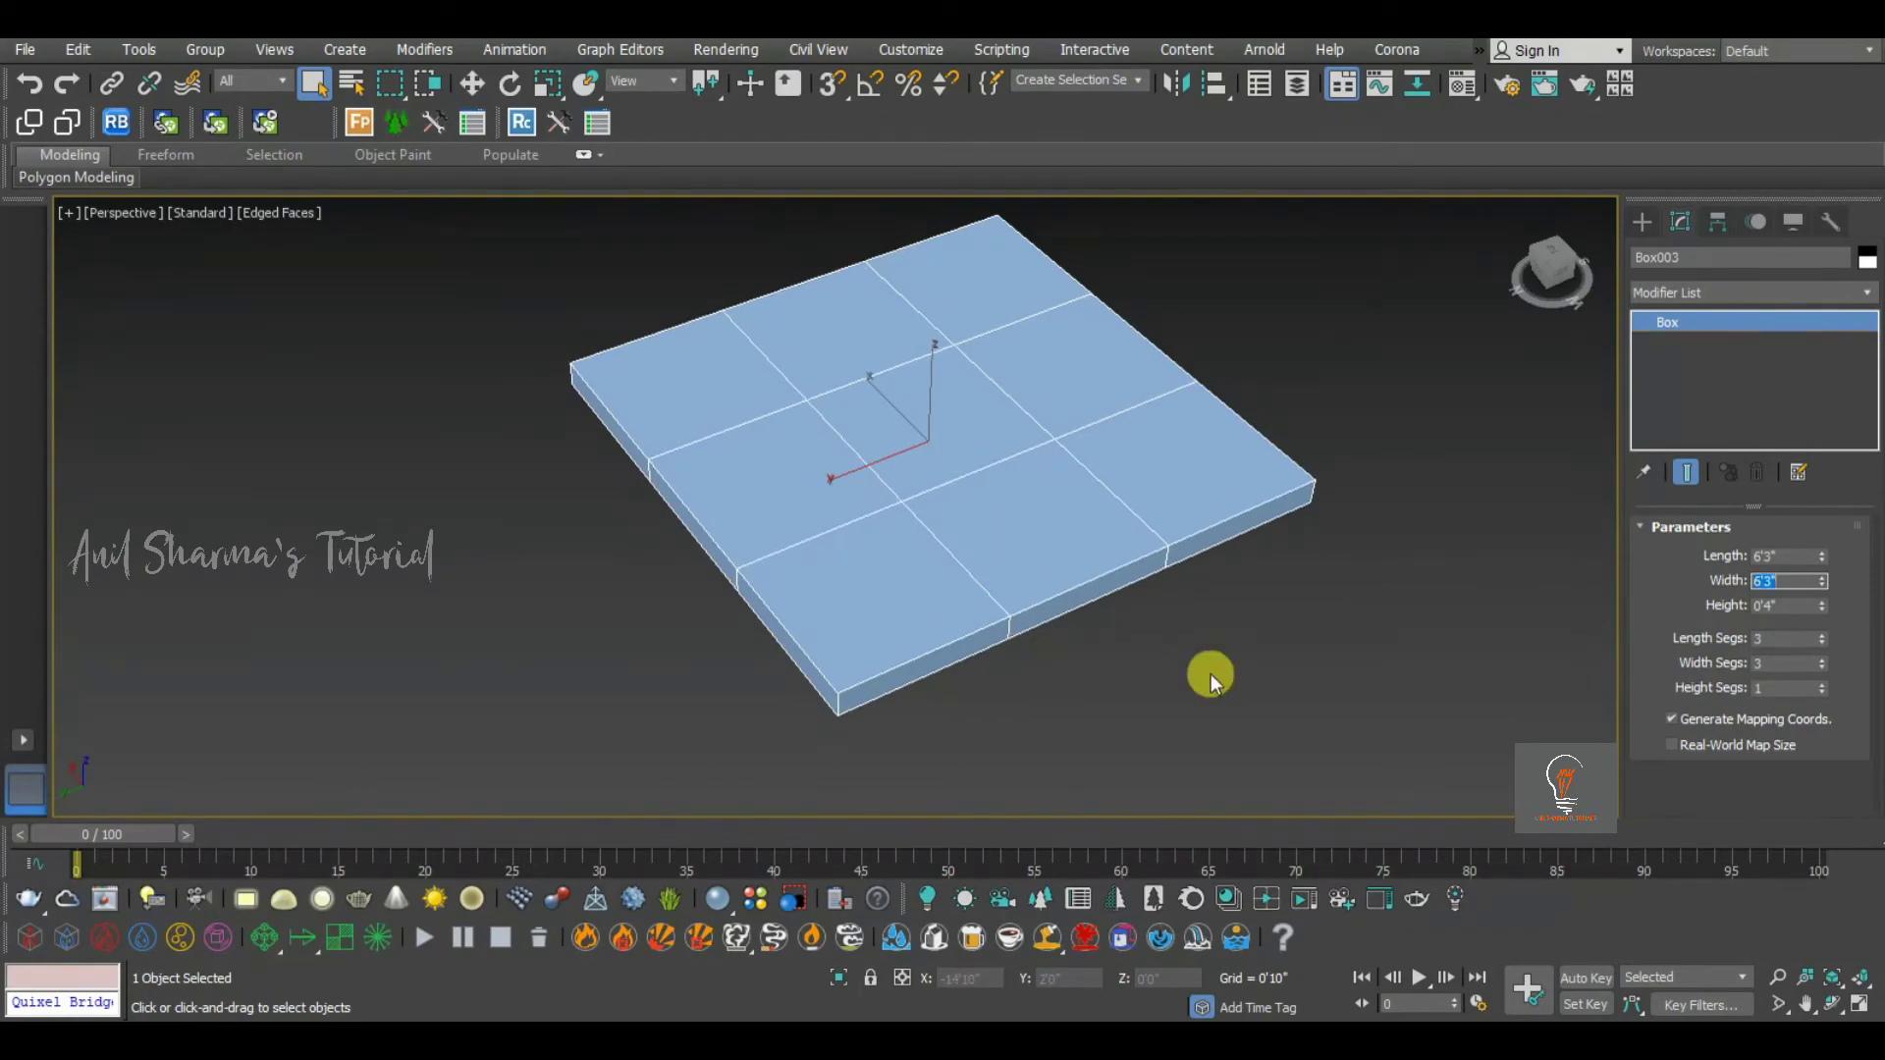
Convert the flat box to an Editable Poly and frame it in the Top view
{"action": "middle_click_drag", "start_coordinate": [1087, 594], "coordinate": [1182, 579], "text": "alt"}
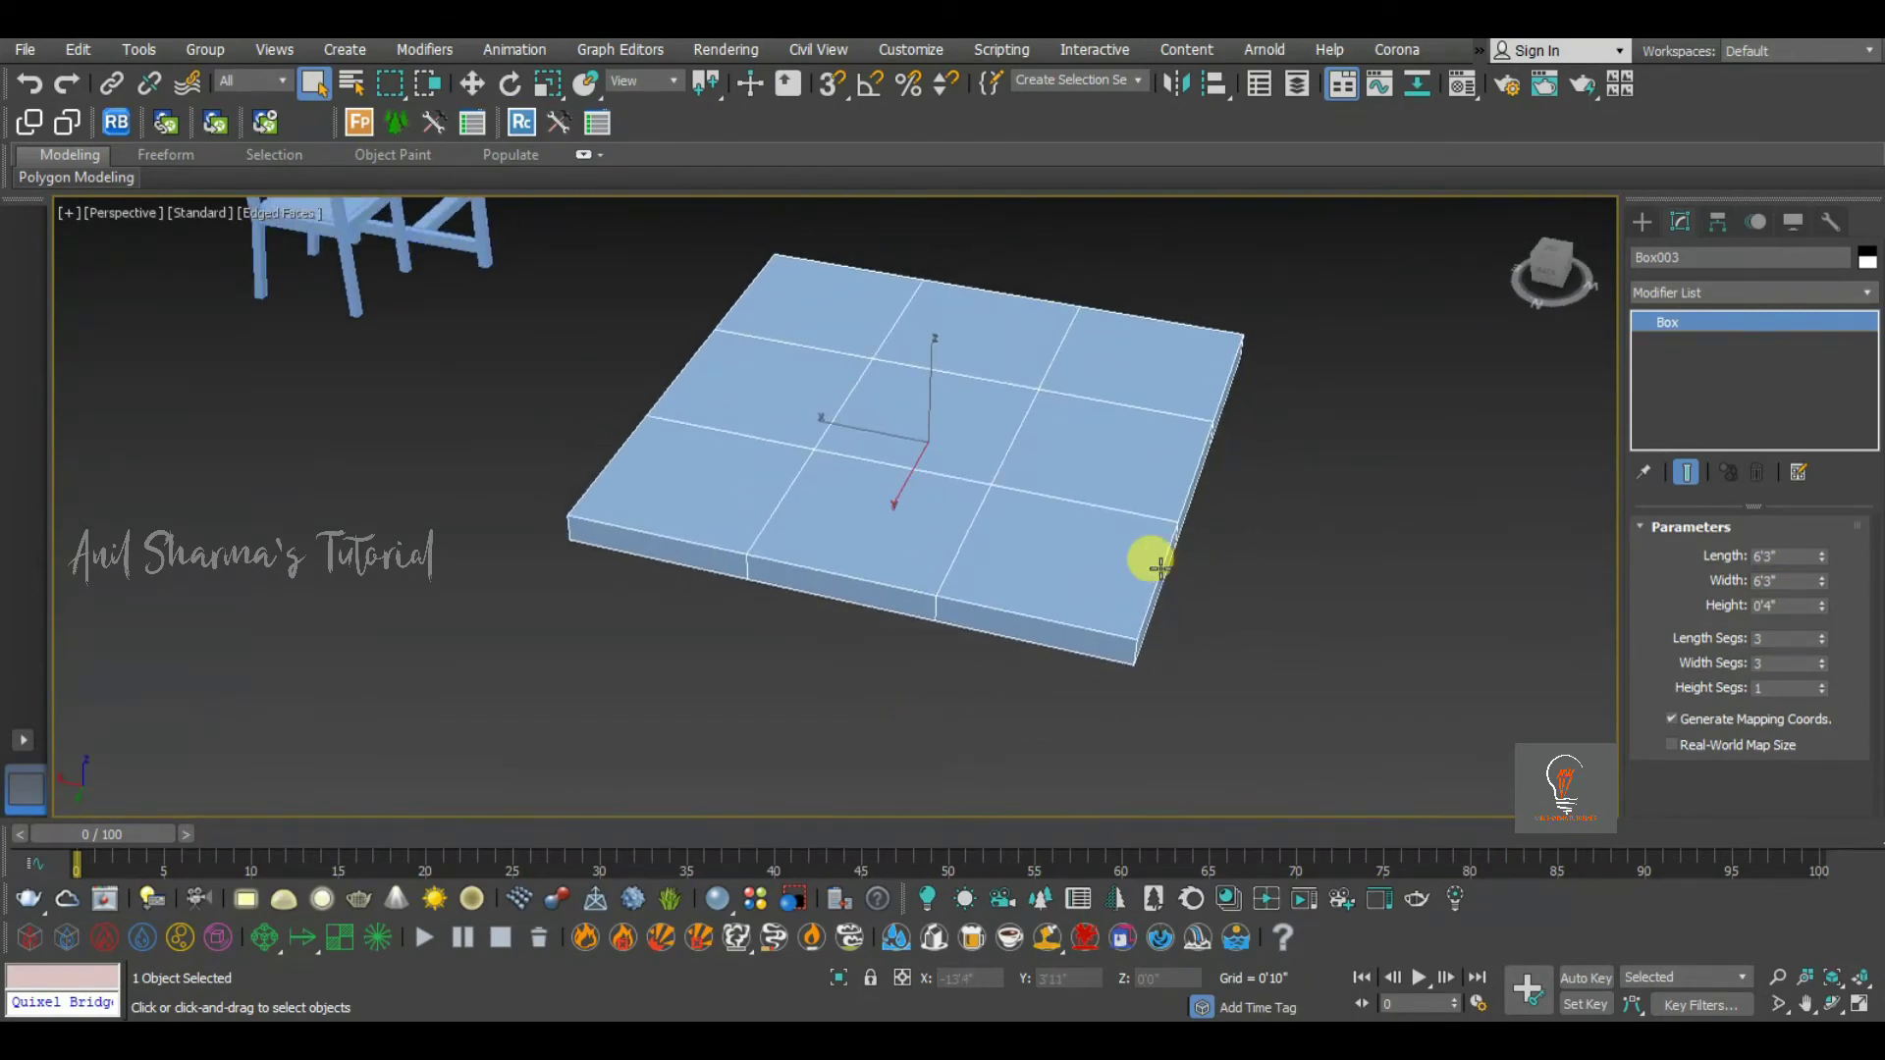
{"action": "middle_click_drag", "start_coordinate": [1081, 488], "coordinate": [1093, 396], "text": "alt"}
{"action": "right_click", "coordinate": [1100, 392]}
{"action": "mouse_move", "coordinate": [1254, 631]}
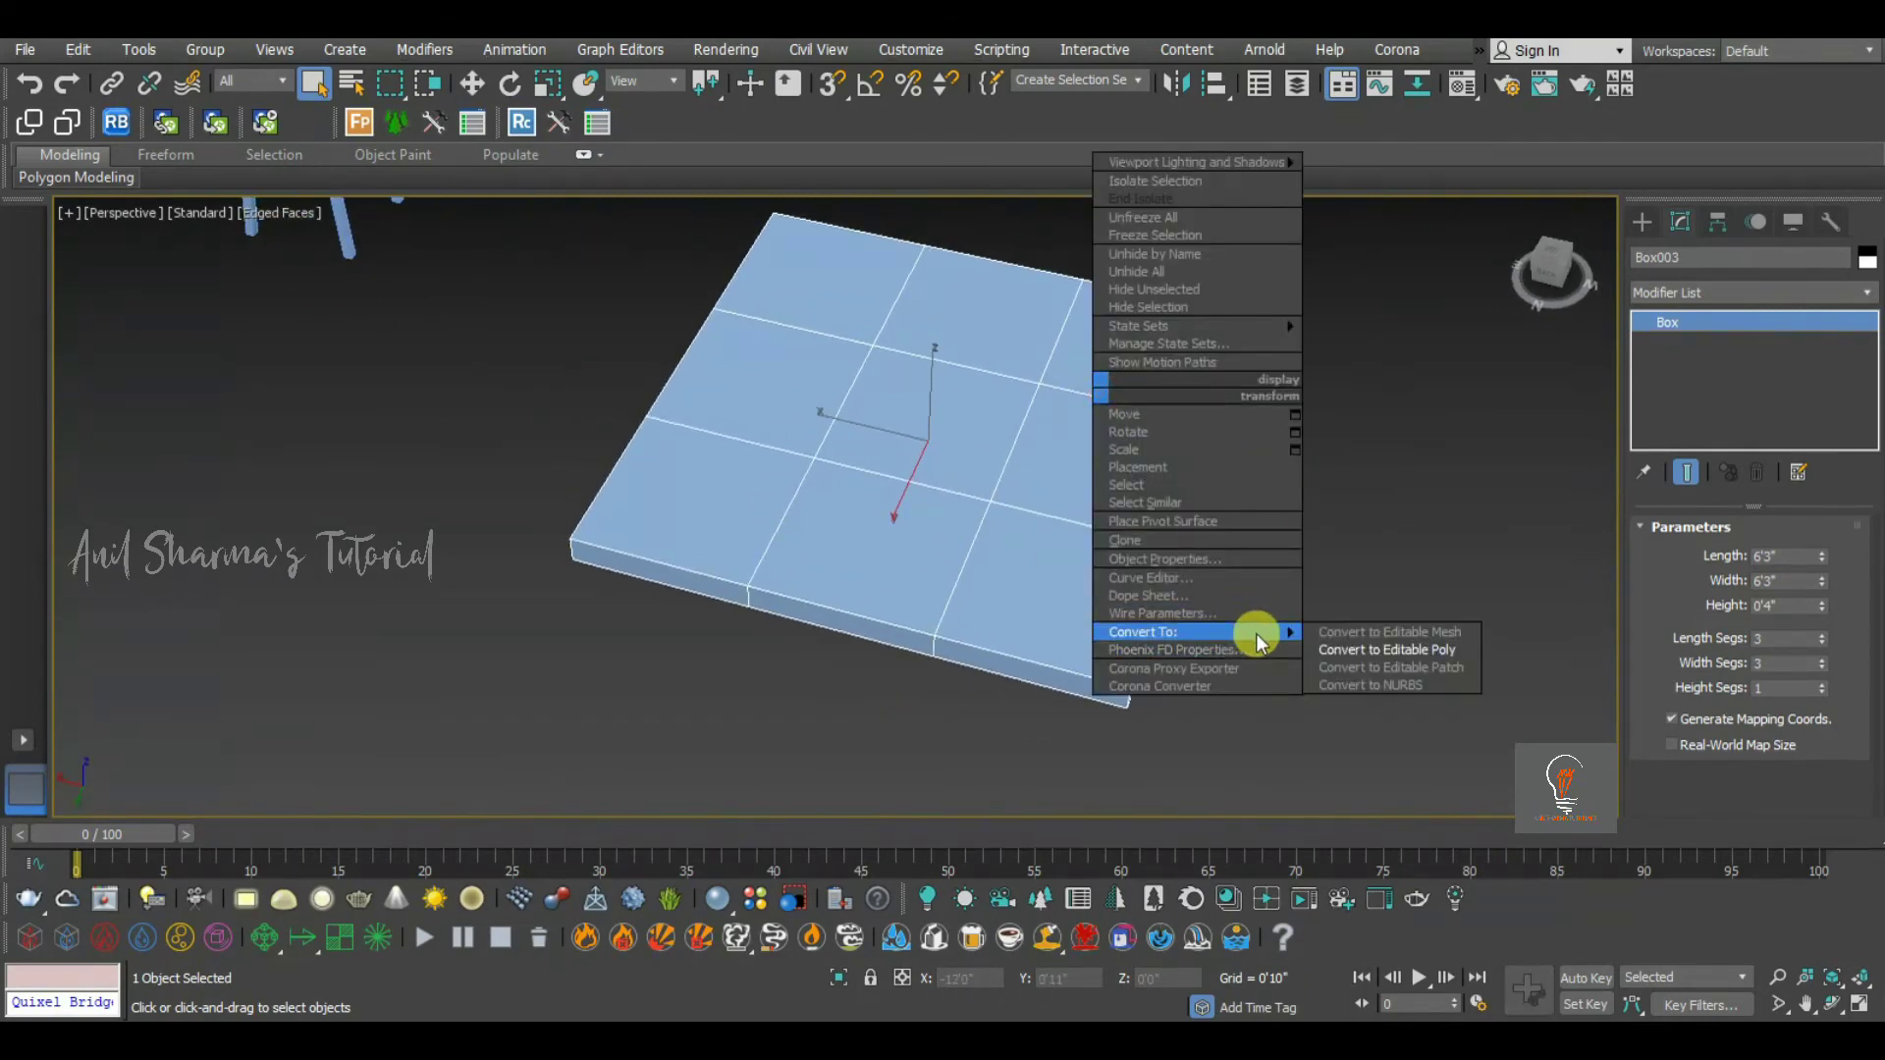
{"action": "left_click", "coordinate": [1380, 656]}
{"action": "key", "text": "t"}
{"action": "key", "text": "z"}
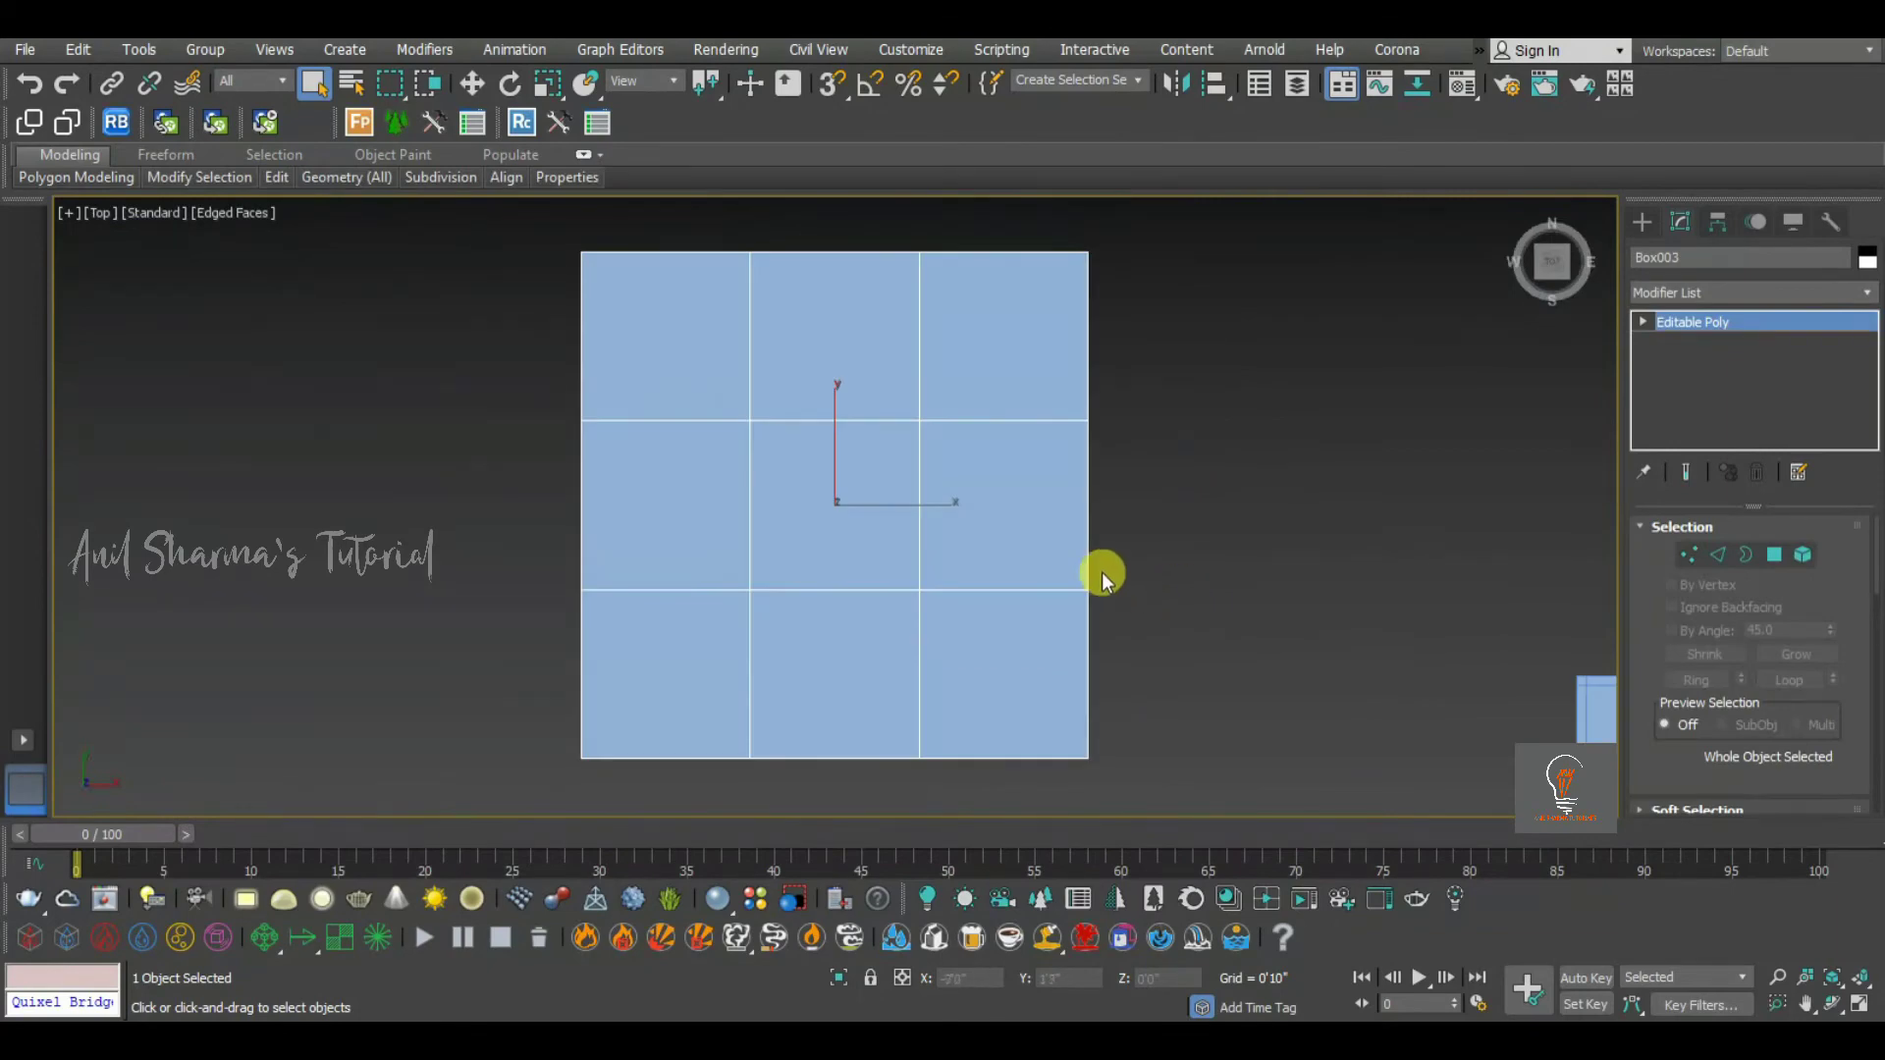
In wireframe vertex mode, move the two inner horizontal vertex rows outward, close to the slab's upper and lower edges
{"action": "left_click", "coordinate": [1644, 322]}
{"action": "left_click", "coordinate": [1686, 343]}
{"action": "middle_click_drag", "start_coordinate": [1201, 405], "coordinate": [1321, 404]}
{"action": "key", "text": "F3"}
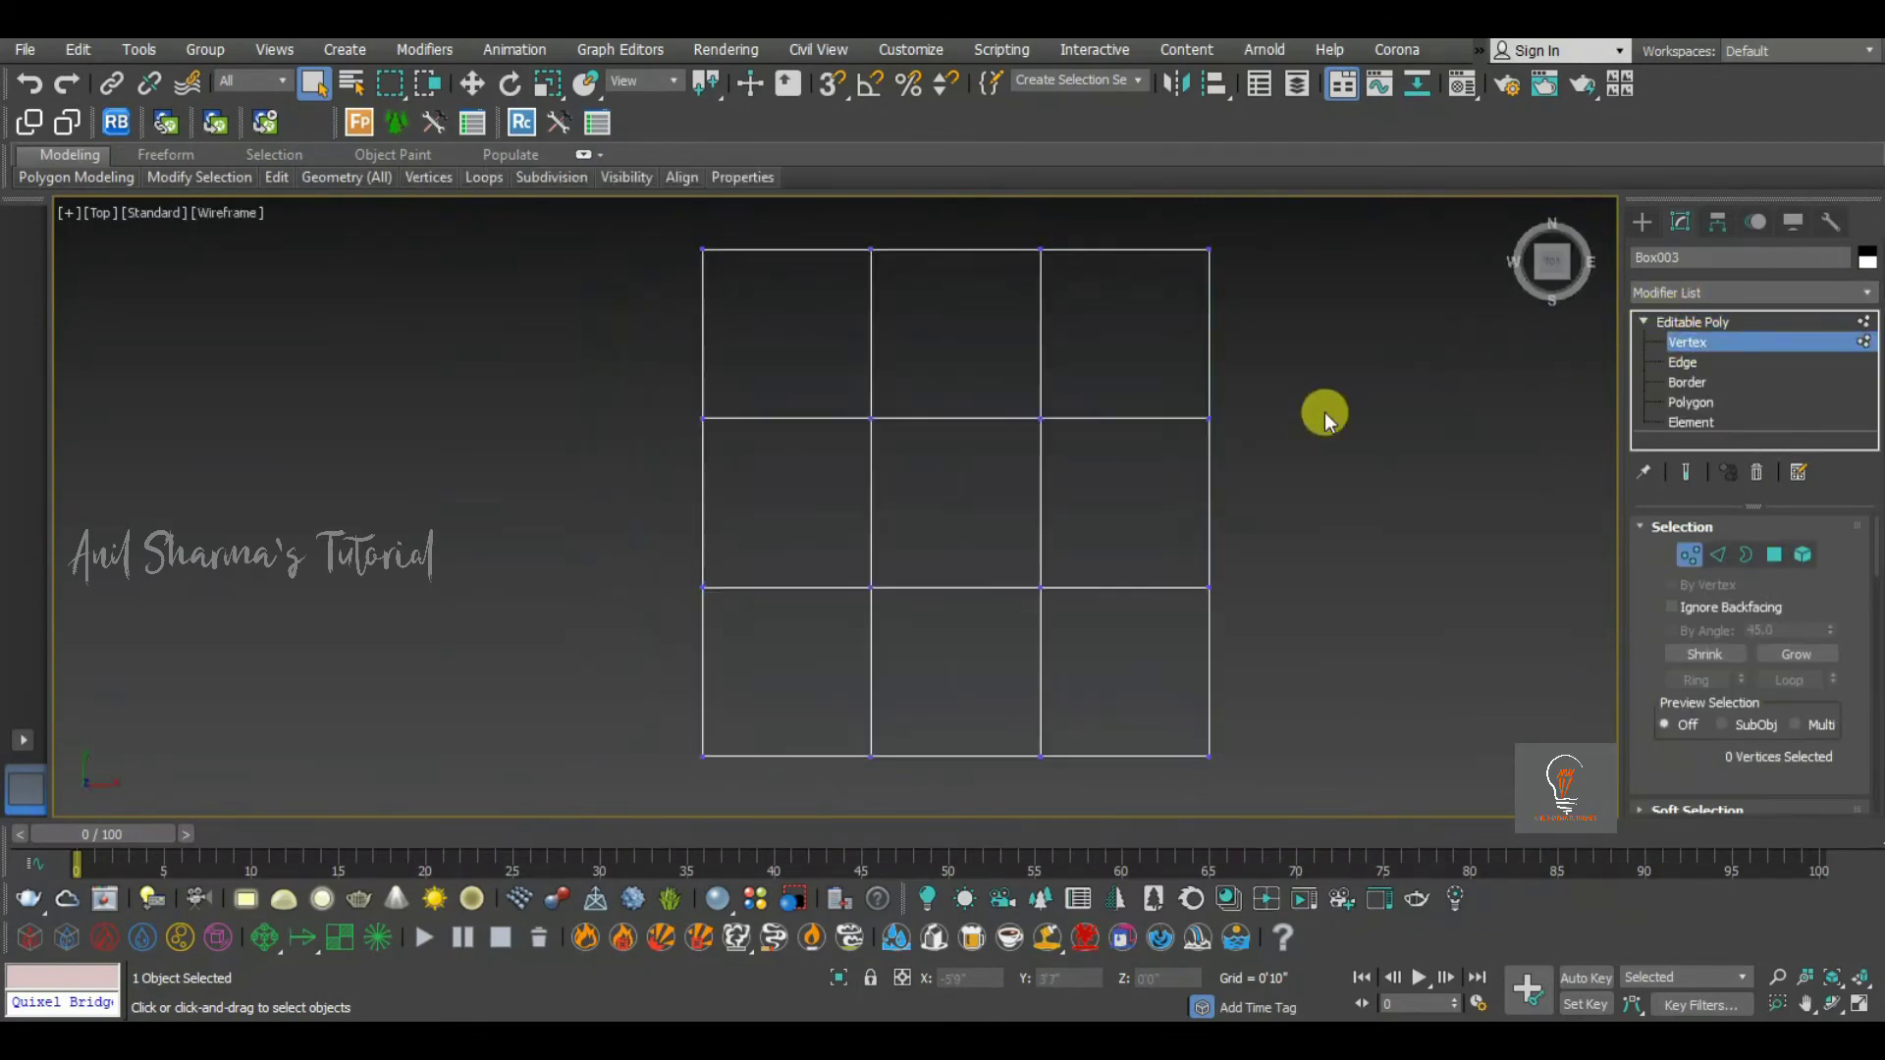
{"action": "left_click_drag", "start_coordinate": [1353, 376], "coordinate": [584, 461]}
{"action": "key", "text": "w"}
{"action": "left_click_drag", "start_coordinate": [952, 341], "coordinate": [938, 192]}
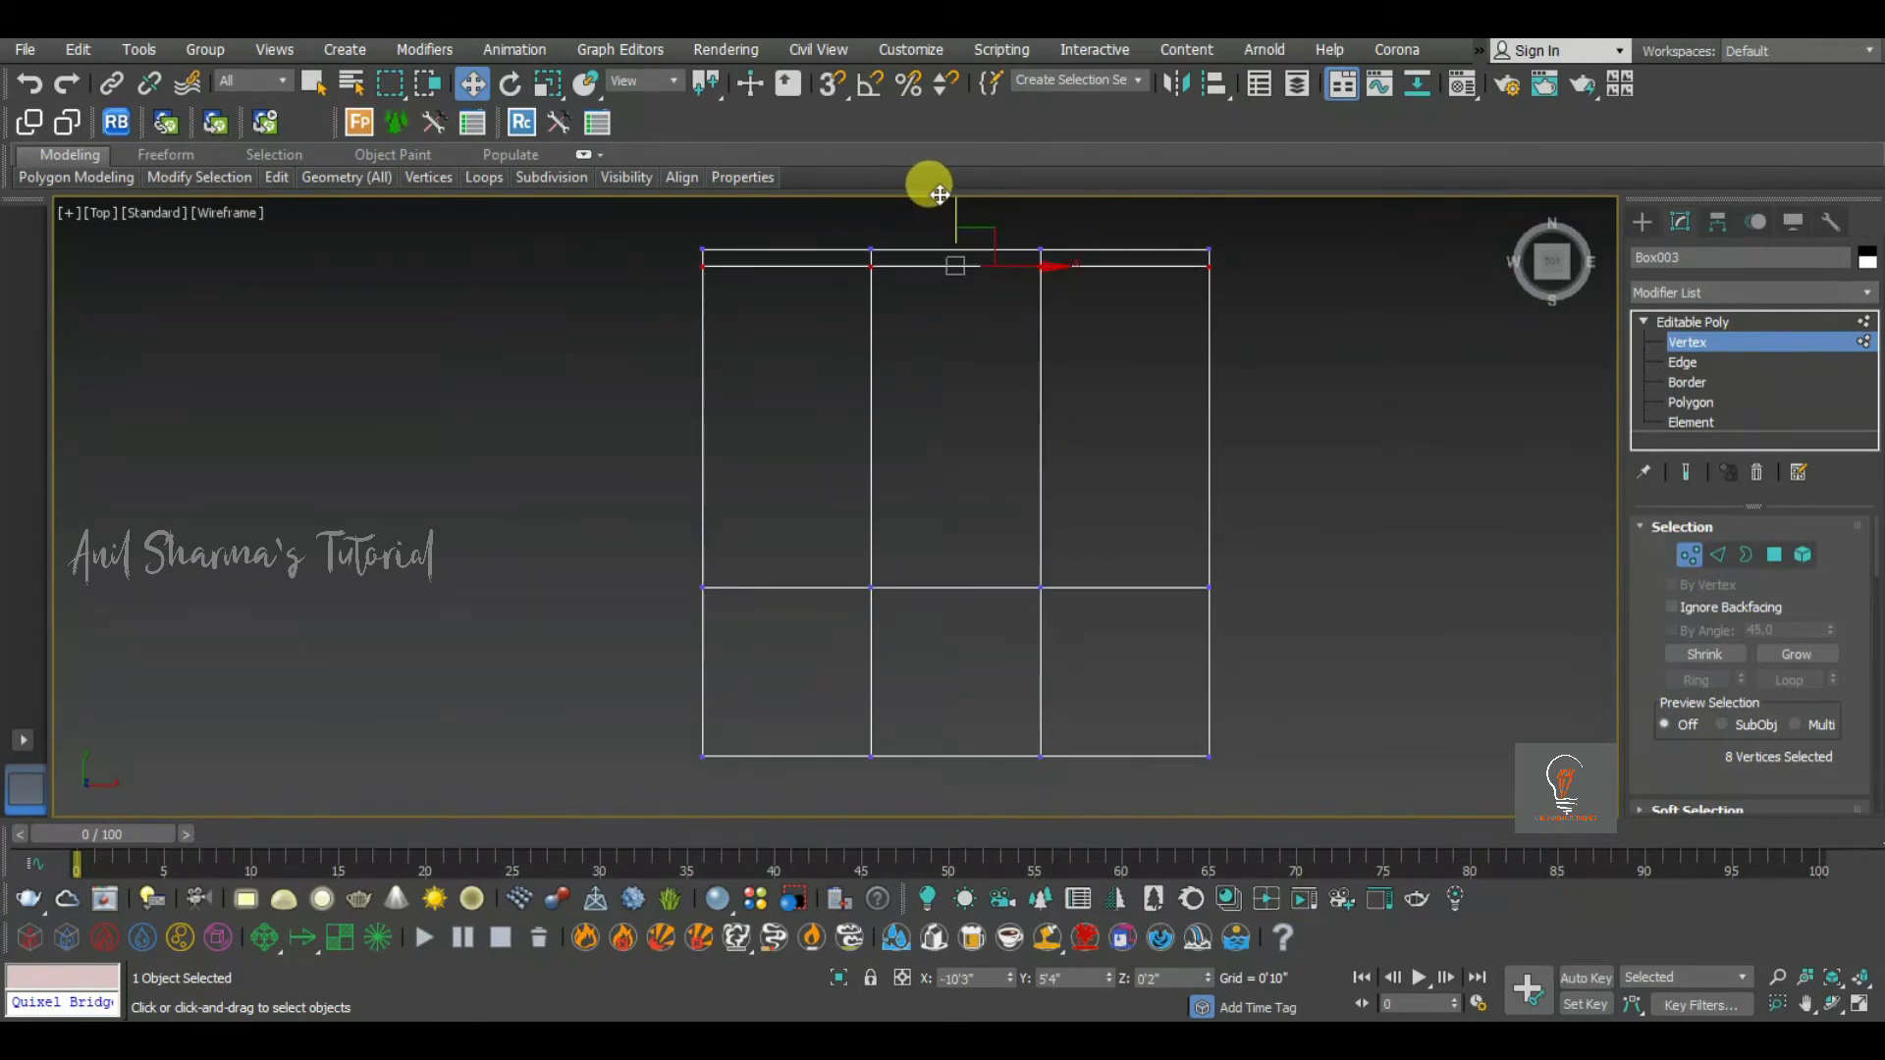
{"action": "left_click_drag", "start_coordinate": [1287, 467], "coordinate": [358, 667]}
{"action": "middle_click_drag", "start_coordinate": [1000, 647], "coordinate": [984, 612]}
{"action": "left_click_drag", "start_coordinate": [939, 455], "coordinate": [948, 600]}
Move the two inner vertical vertex columns outward, close to the slab's right and left edges
{"action": "scroll", "coordinate": [1055, 360], "scroll_direction": "down", "scroll_amount": 3}
{"action": "left_click_drag", "start_coordinate": [1075, 265], "coordinate": [1005, 612]}
{"action": "scroll", "coordinate": [1101, 417], "scroll_direction": "up", "scroll_amount": 3}
{"action": "middle_click_drag", "start_coordinate": [1099, 411], "coordinate": [1080, 542]}
{"action": "left_click_drag", "start_coordinate": [1021, 535], "coordinate": [1169, 539]}
{"action": "middle_click_drag", "start_coordinate": [972, 517], "coordinate": [1117, 431]}
{"action": "scroll", "coordinate": [1021, 326], "scroll_direction": "down", "scroll_amount": 3}
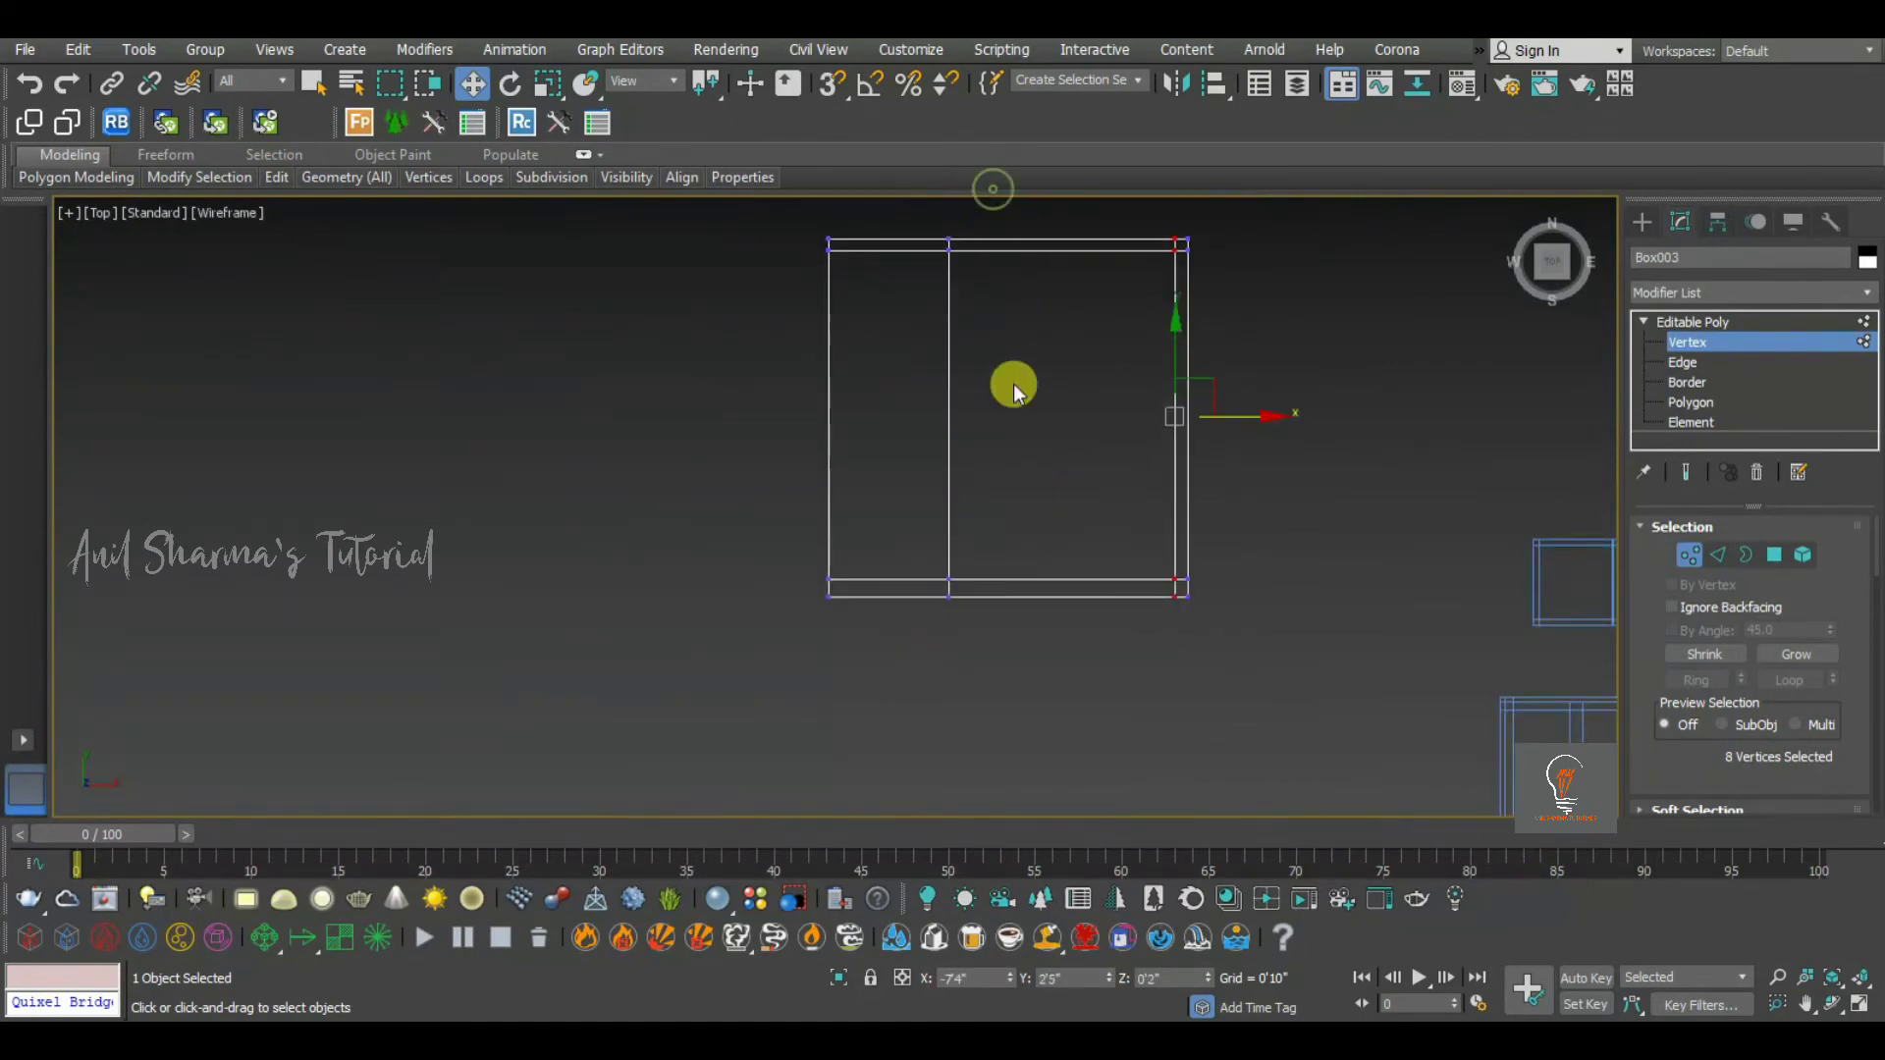
{"action": "left_click_drag", "start_coordinate": [1010, 219], "coordinate": [907, 669]}
{"action": "middle_click_drag", "start_coordinate": [951, 382], "coordinate": [979, 448]}
{"action": "scroll", "coordinate": [980, 448], "scroll_direction": "up", "scroll_amount": 2}
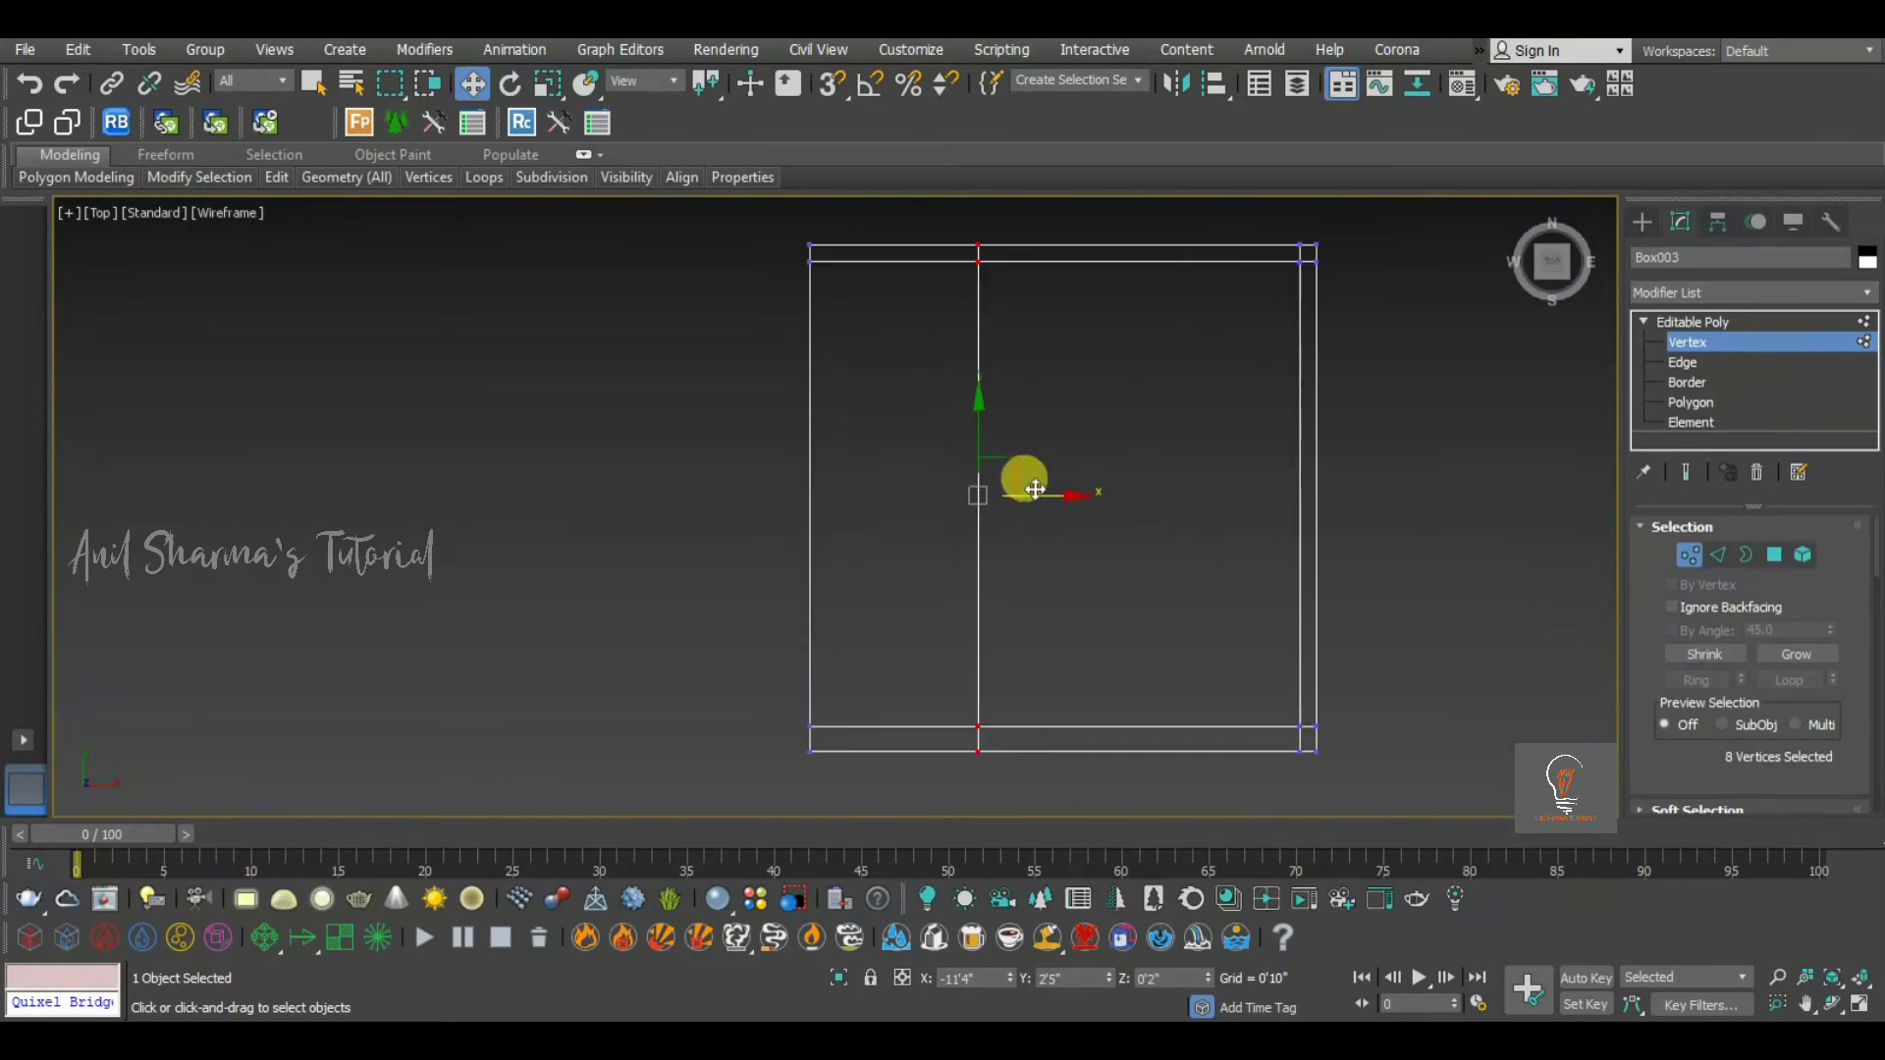
{"action": "left_click_drag", "start_coordinate": [1057, 494], "coordinate": [907, 493]}
Nudge the lower inner vertex row slightly nearer the slab's bottom edge, and return to the shaded Perspective view
{"action": "left_click_drag", "start_coordinate": [1085, 755], "coordinate": [1384, 743]}
{"action": "scroll", "coordinate": [990, 709], "scroll_direction": "up", "scroll_amount": 5}
{"action": "middle_click_drag", "start_coordinate": [978, 705], "coordinate": [1037, 501]}
{"action": "left_click_drag", "start_coordinate": [1215, 458], "coordinate": [1227, 472]}
{"action": "scroll", "coordinate": [1231, 481], "scroll_direction": "down", "scroll_amount": 5}
{"action": "mouse_move", "coordinate": [1239, 509]}
{"action": "middle_mouse_down"}
{"action": "mouse_move", "coordinate": [793, 592]}
{"action": "mouse_move", "coordinate": [956, 505]}
{"action": "mouse_move", "coordinate": [1023, 546]}
{"action": "middle_mouse_up"}
{"action": "key", "text": "F3"}
{"action": "key", "text": "p"}
{"action": "key", "text": "z"}
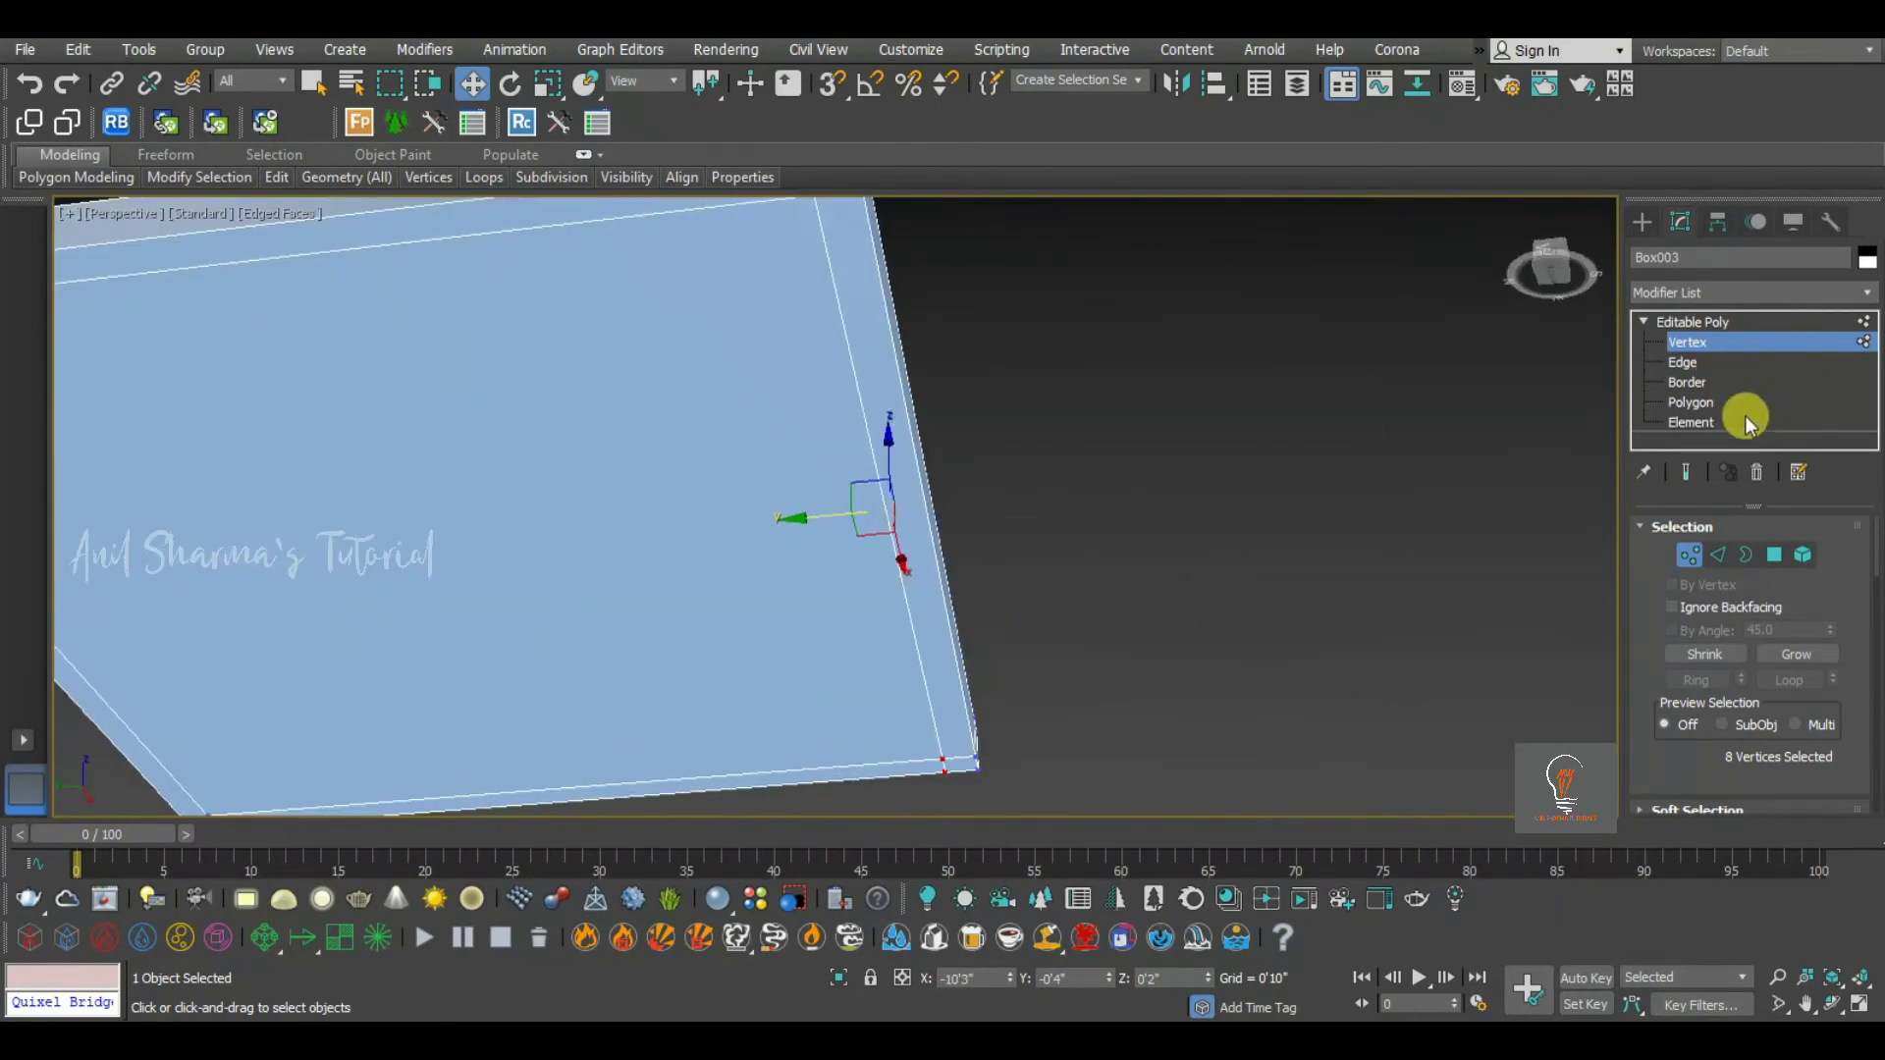
Extrude the four small corner polygons on the slab's underside by 1'0" to form the legs
{"action": "left_click", "coordinate": [1706, 402]}
{"action": "middle_click_drag", "start_coordinate": [1028, 343], "coordinate": [1110, 368]}
{"action": "scroll", "coordinate": [1089, 359], "scroll_direction": "down", "scroll_amount": 3}
{"action": "left_click", "coordinate": [1075, 343]}
{"action": "key", "text": "q"}
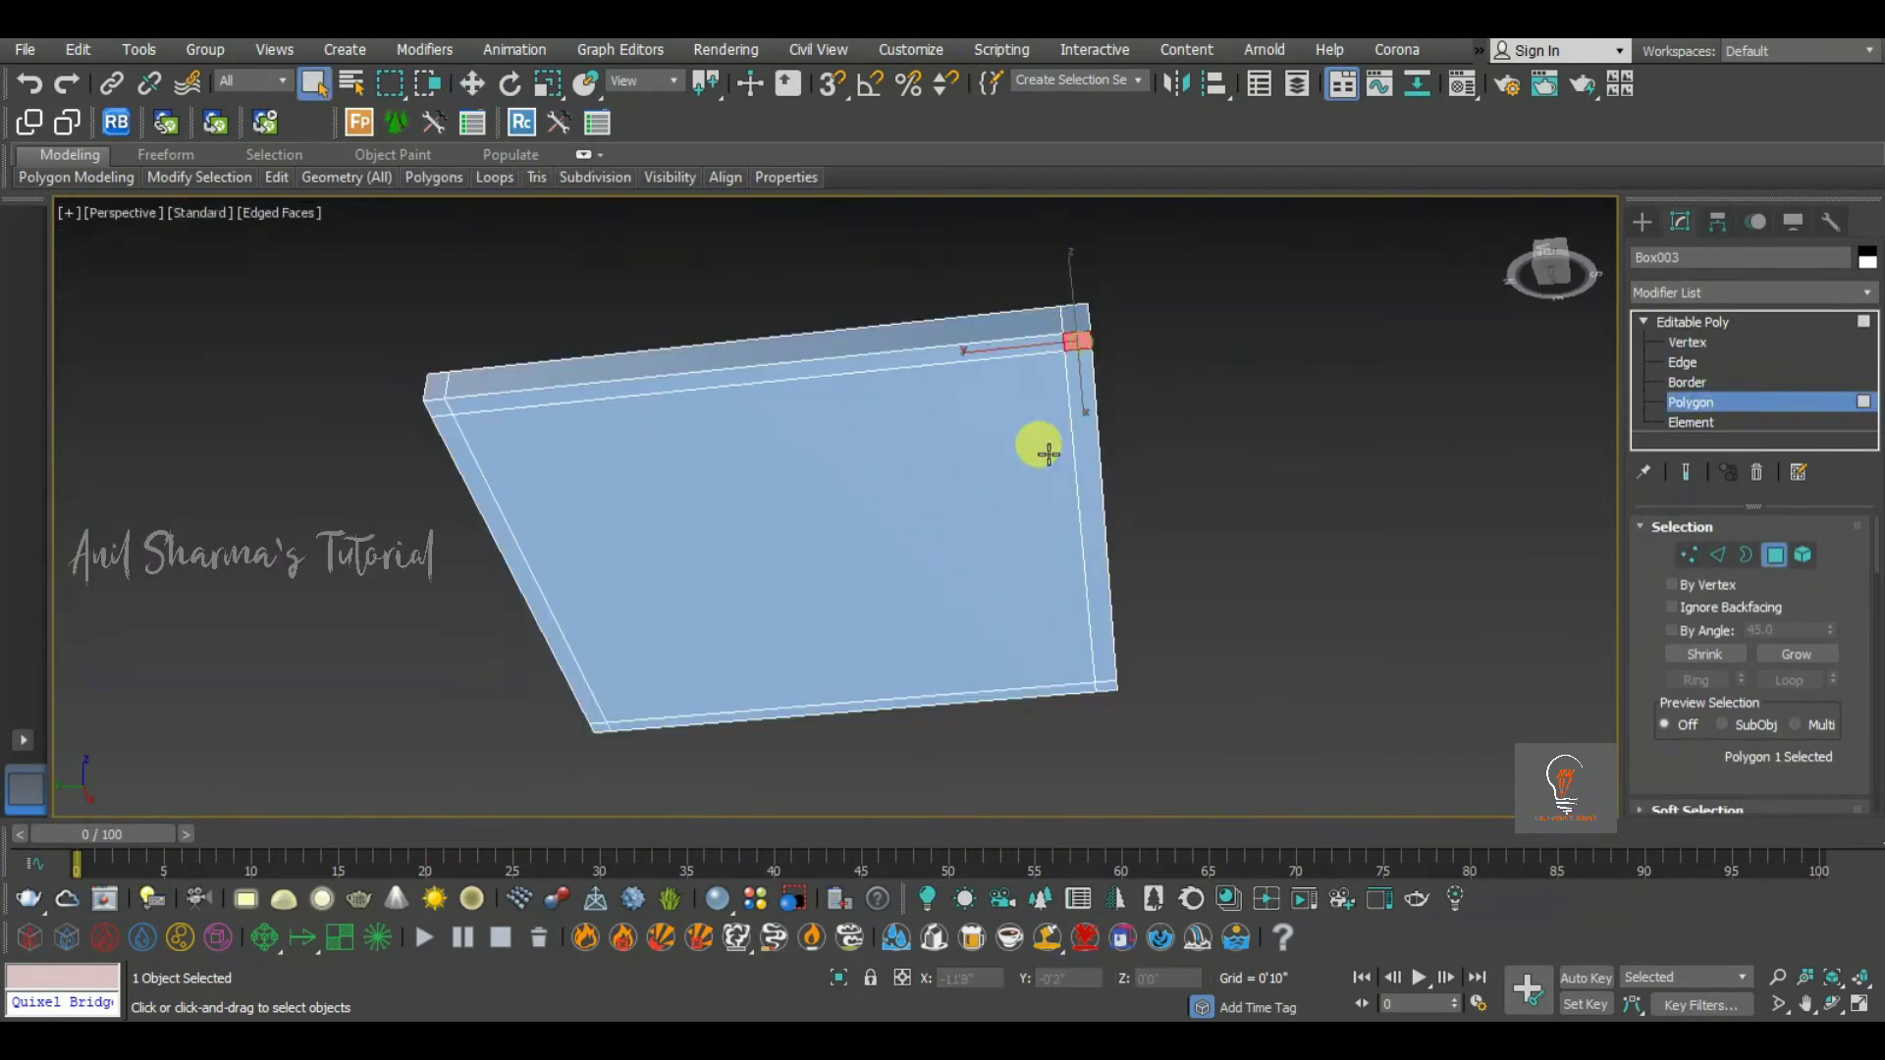
{"action": "left_click", "coordinate": [455, 405], "text": "ctrl"}
{"action": "left_click", "coordinate": [603, 725], "text": "ctrl"}
{"action": "left_click", "coordinate": [1092, 678], "text": "ctrl"}
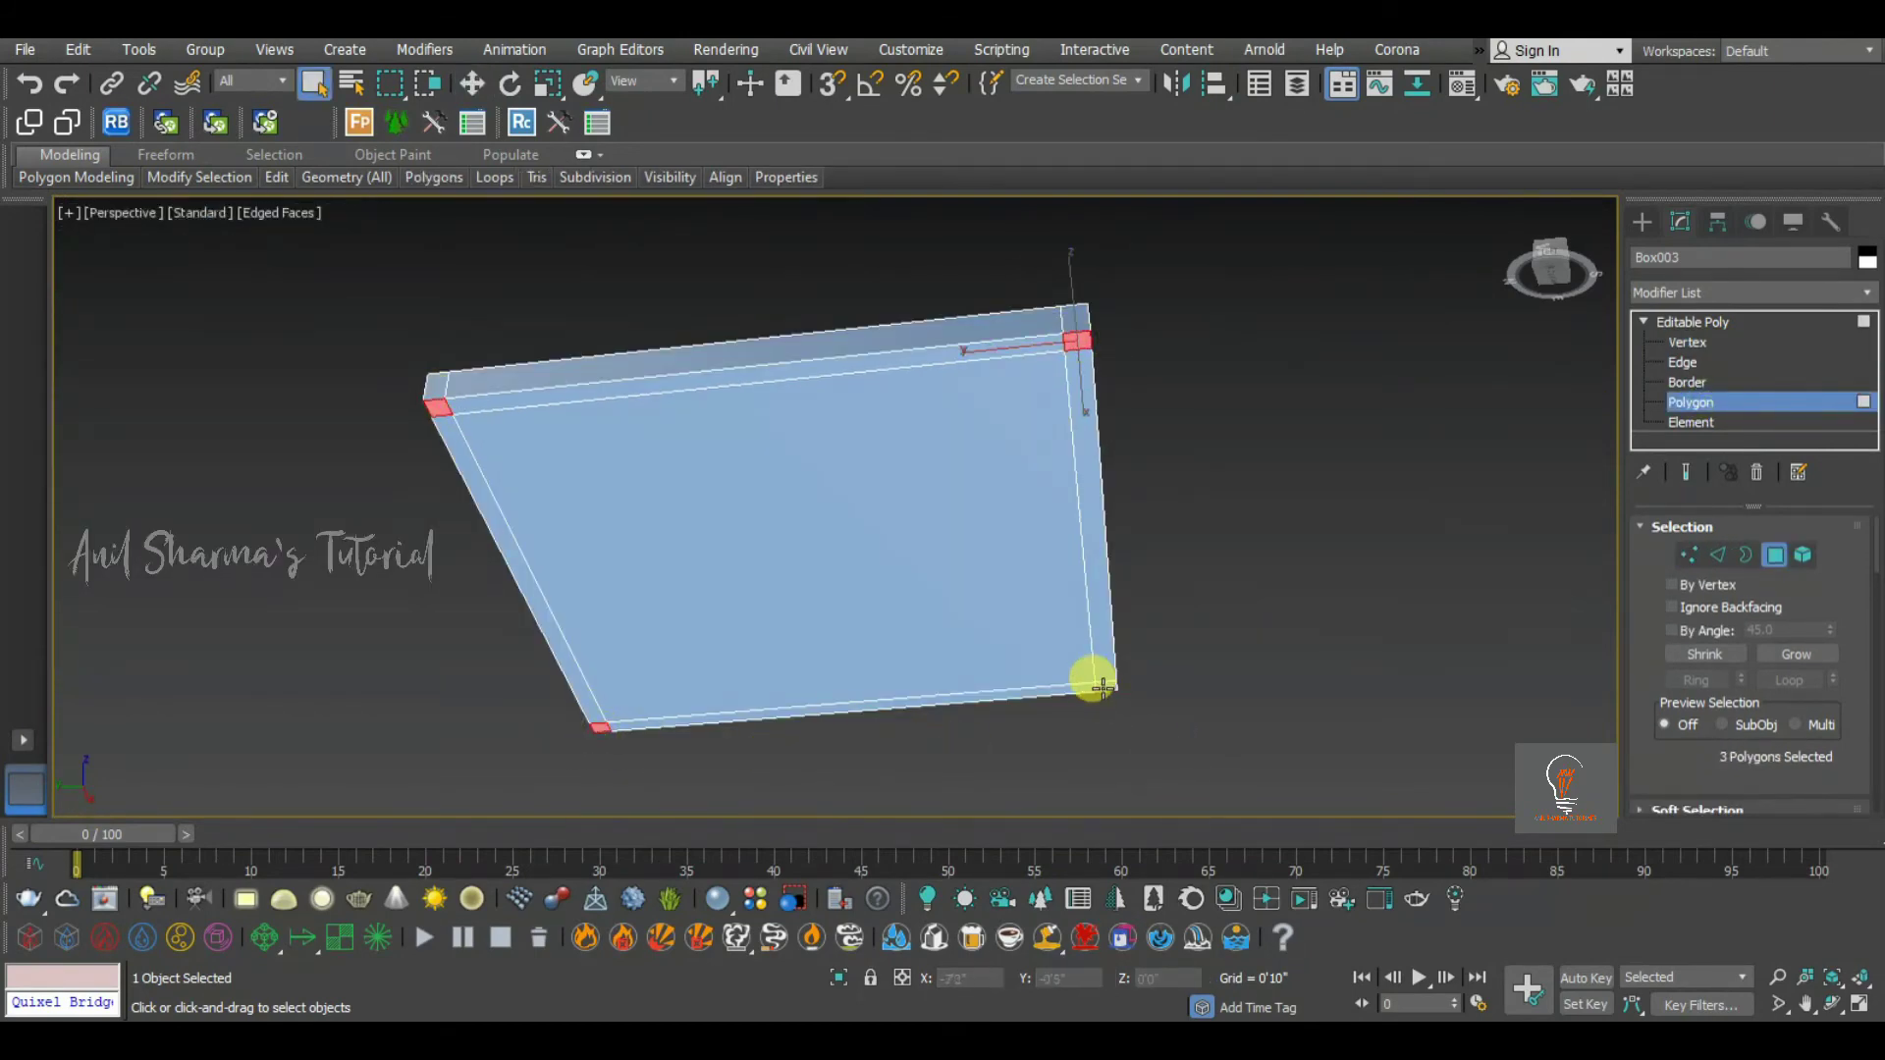
{"action": "middle_click_drag", "start_coordinate": [1169, 543], "coordinate": [1585, 674], "text": "alt"}
{"action": "left_click_drag", "start_coordinate": [1651, 743], "coordinate": [1697, 526]}
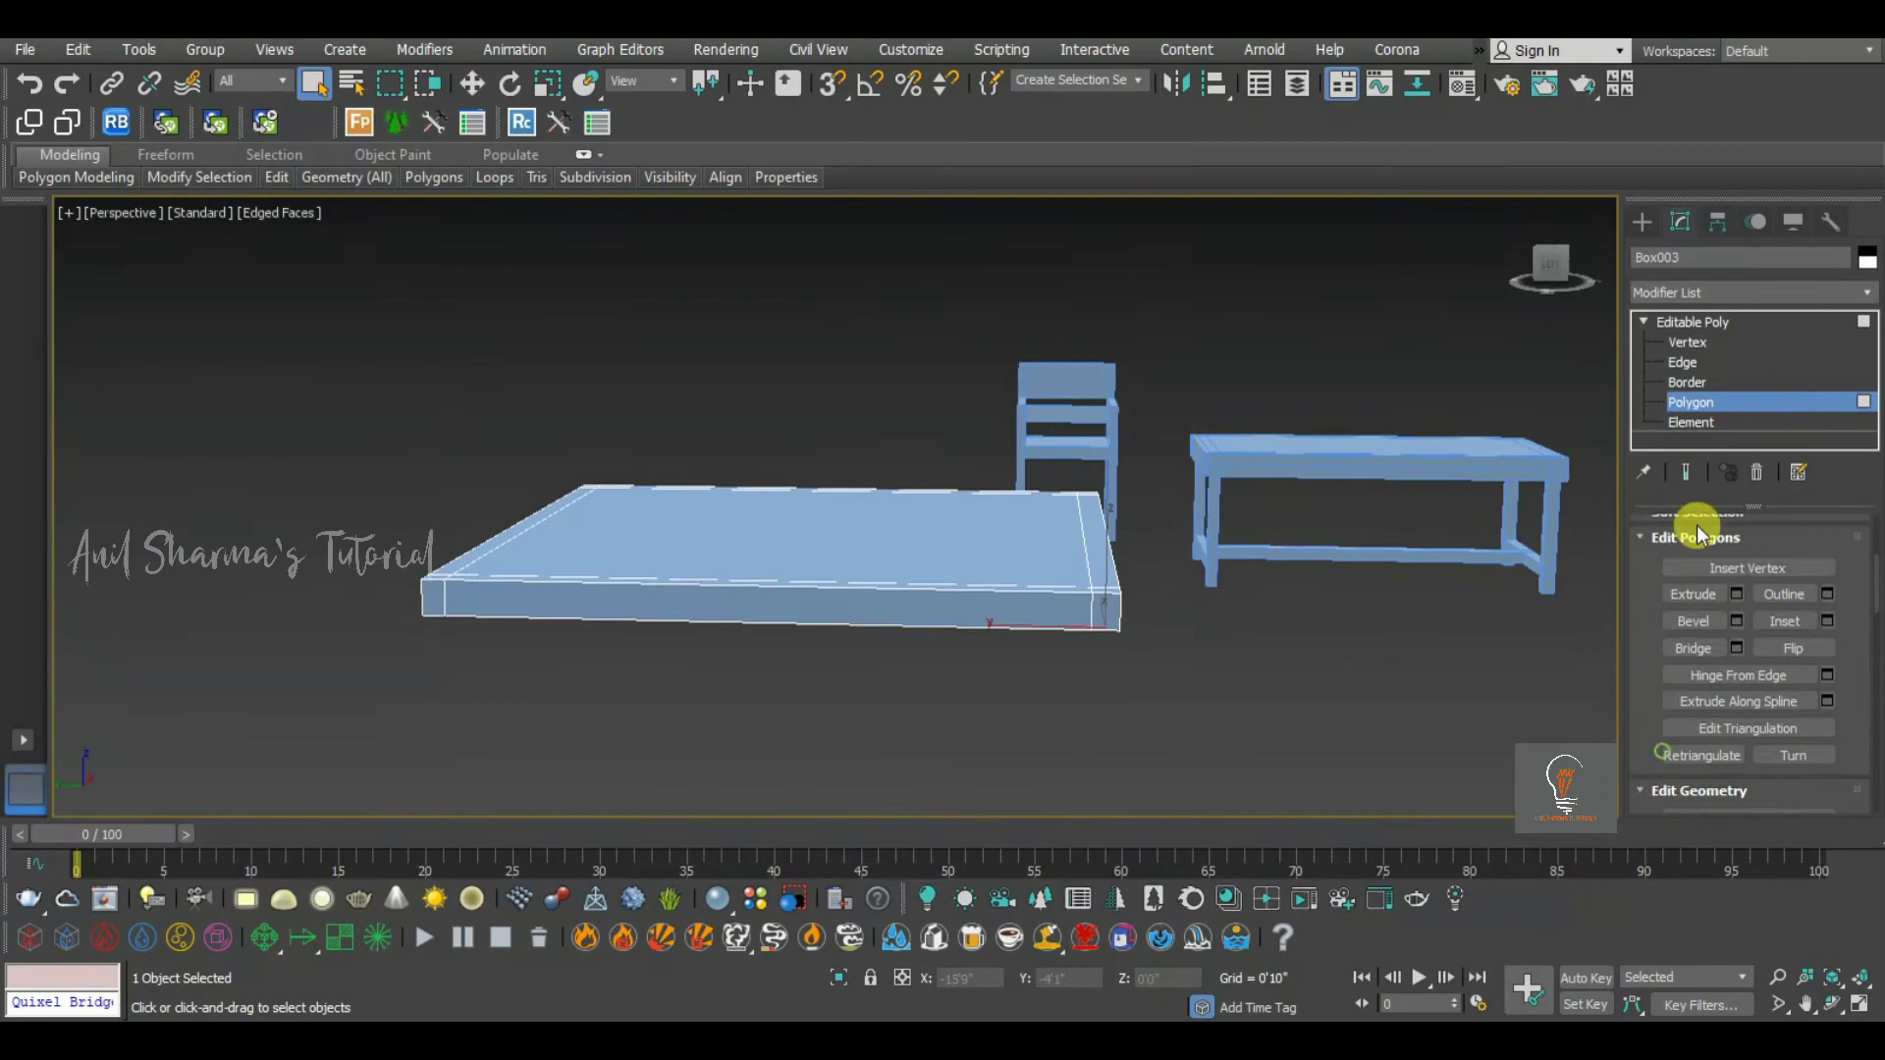
{"action": "left_click", "coordinate": [1735, 594]}
{"action": "middle_click_drag", "start_coordinate": [1117, 511], "coordinate": [947, 447], "text": "alt"}
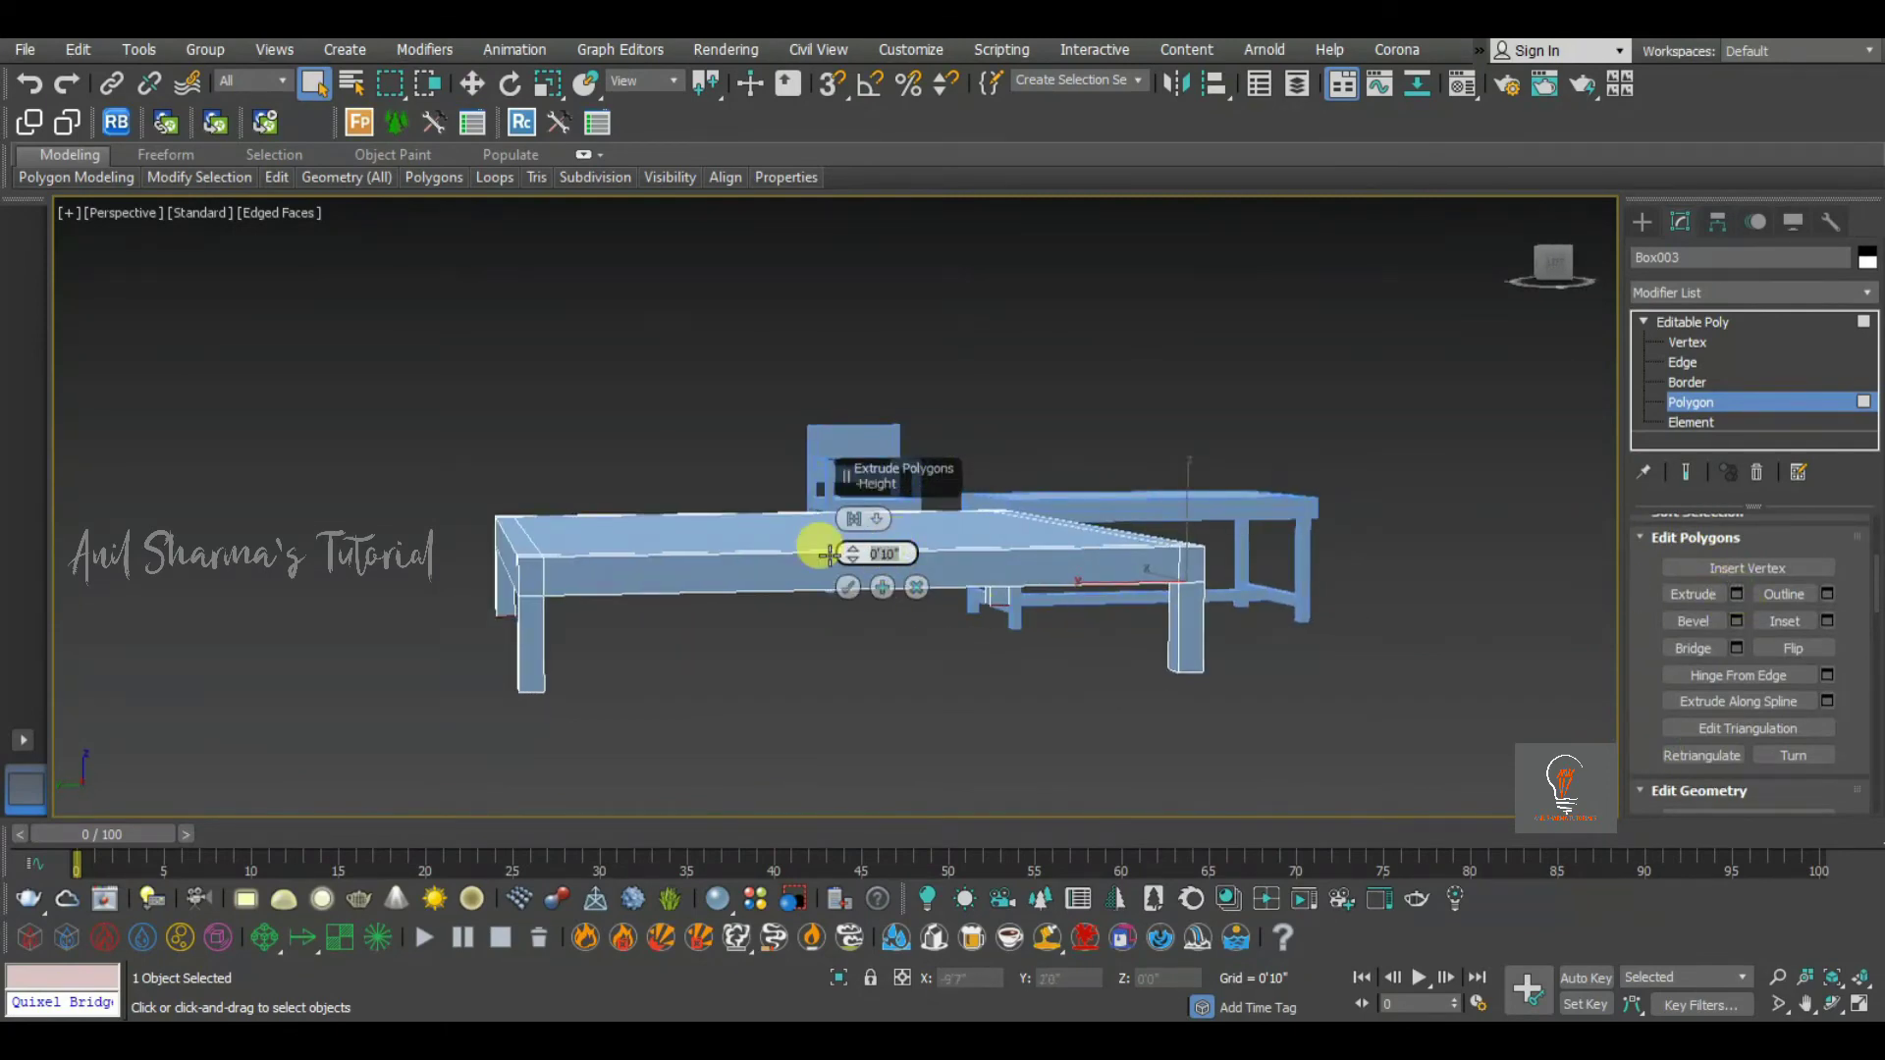
{"action": "type", "text": "12"}
{"action": "key", "text": "Return"}
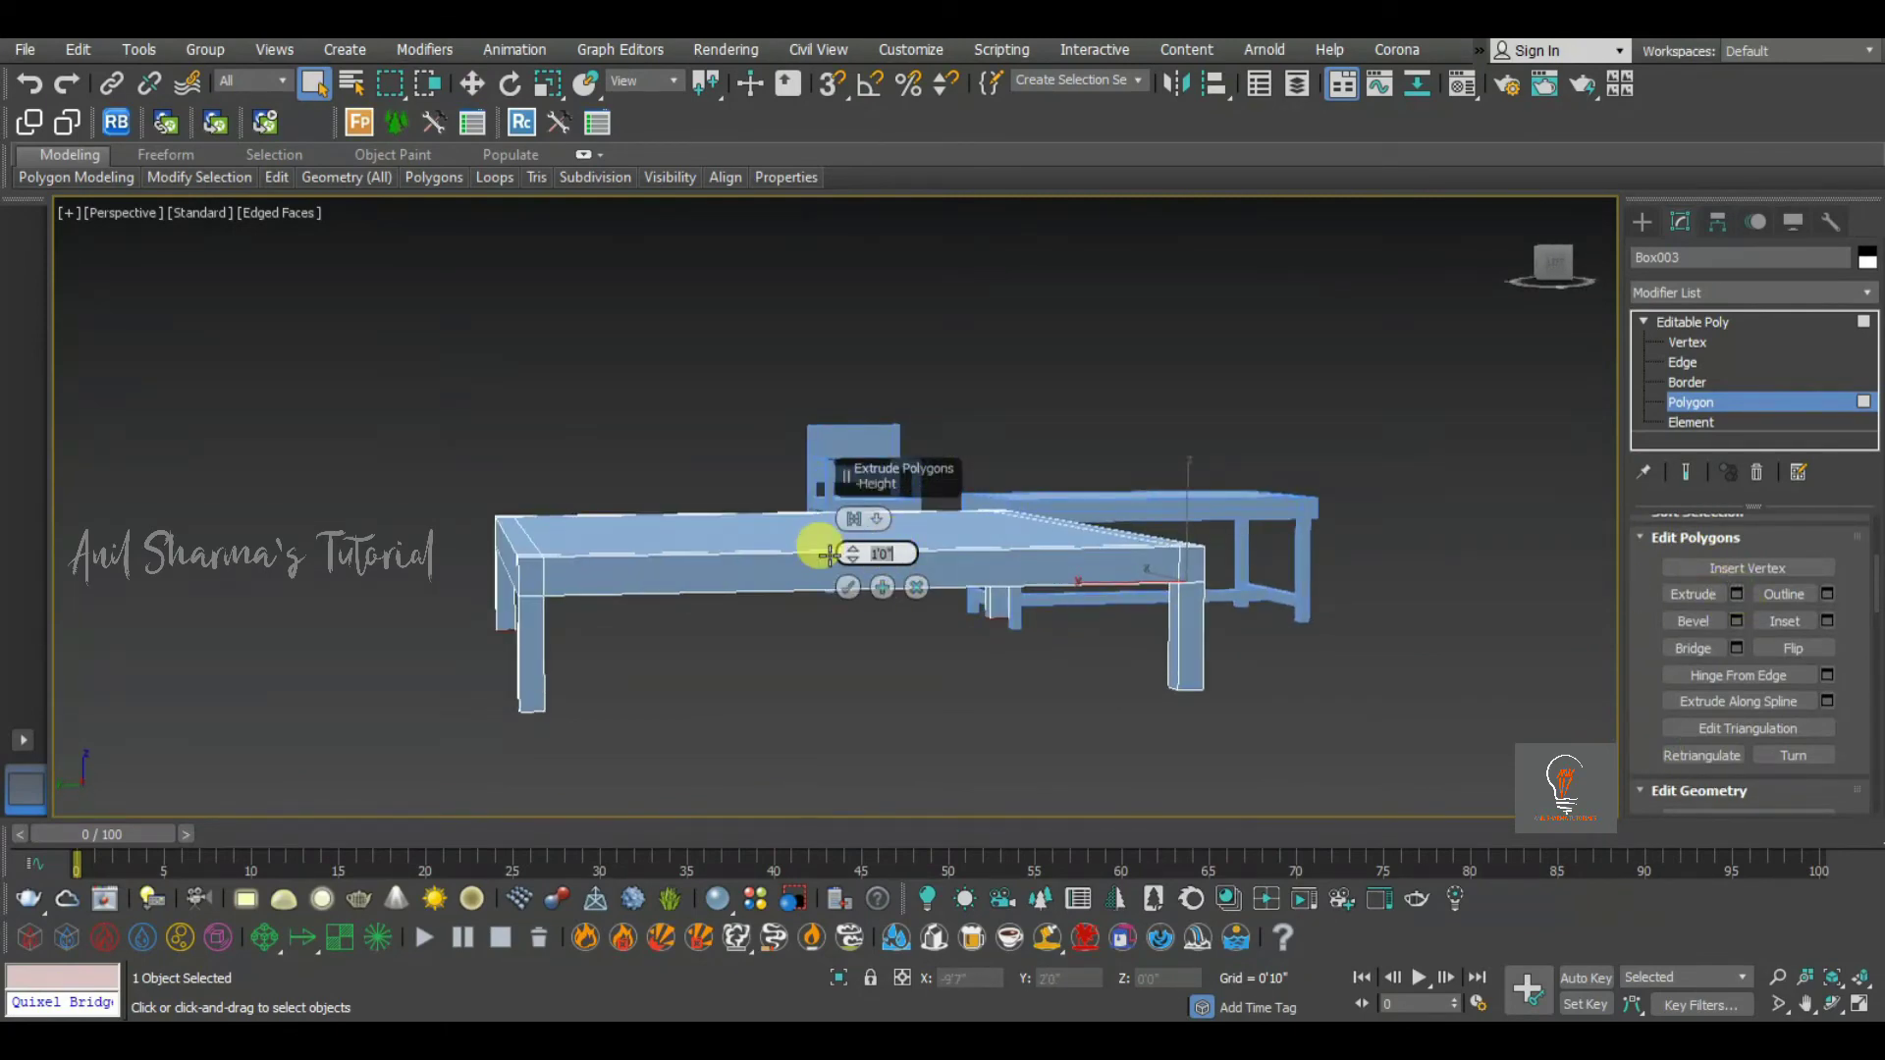
{"action": "left_click", "coordinate": [844, 589]}
Extrude the full polygon strip along one side of the slab's top upward by 1'3" as a headboard
{"action": "middle_click_drag", "start_coordinate": [866, 609], "coordinate": [972, 602], "text": "alt"}
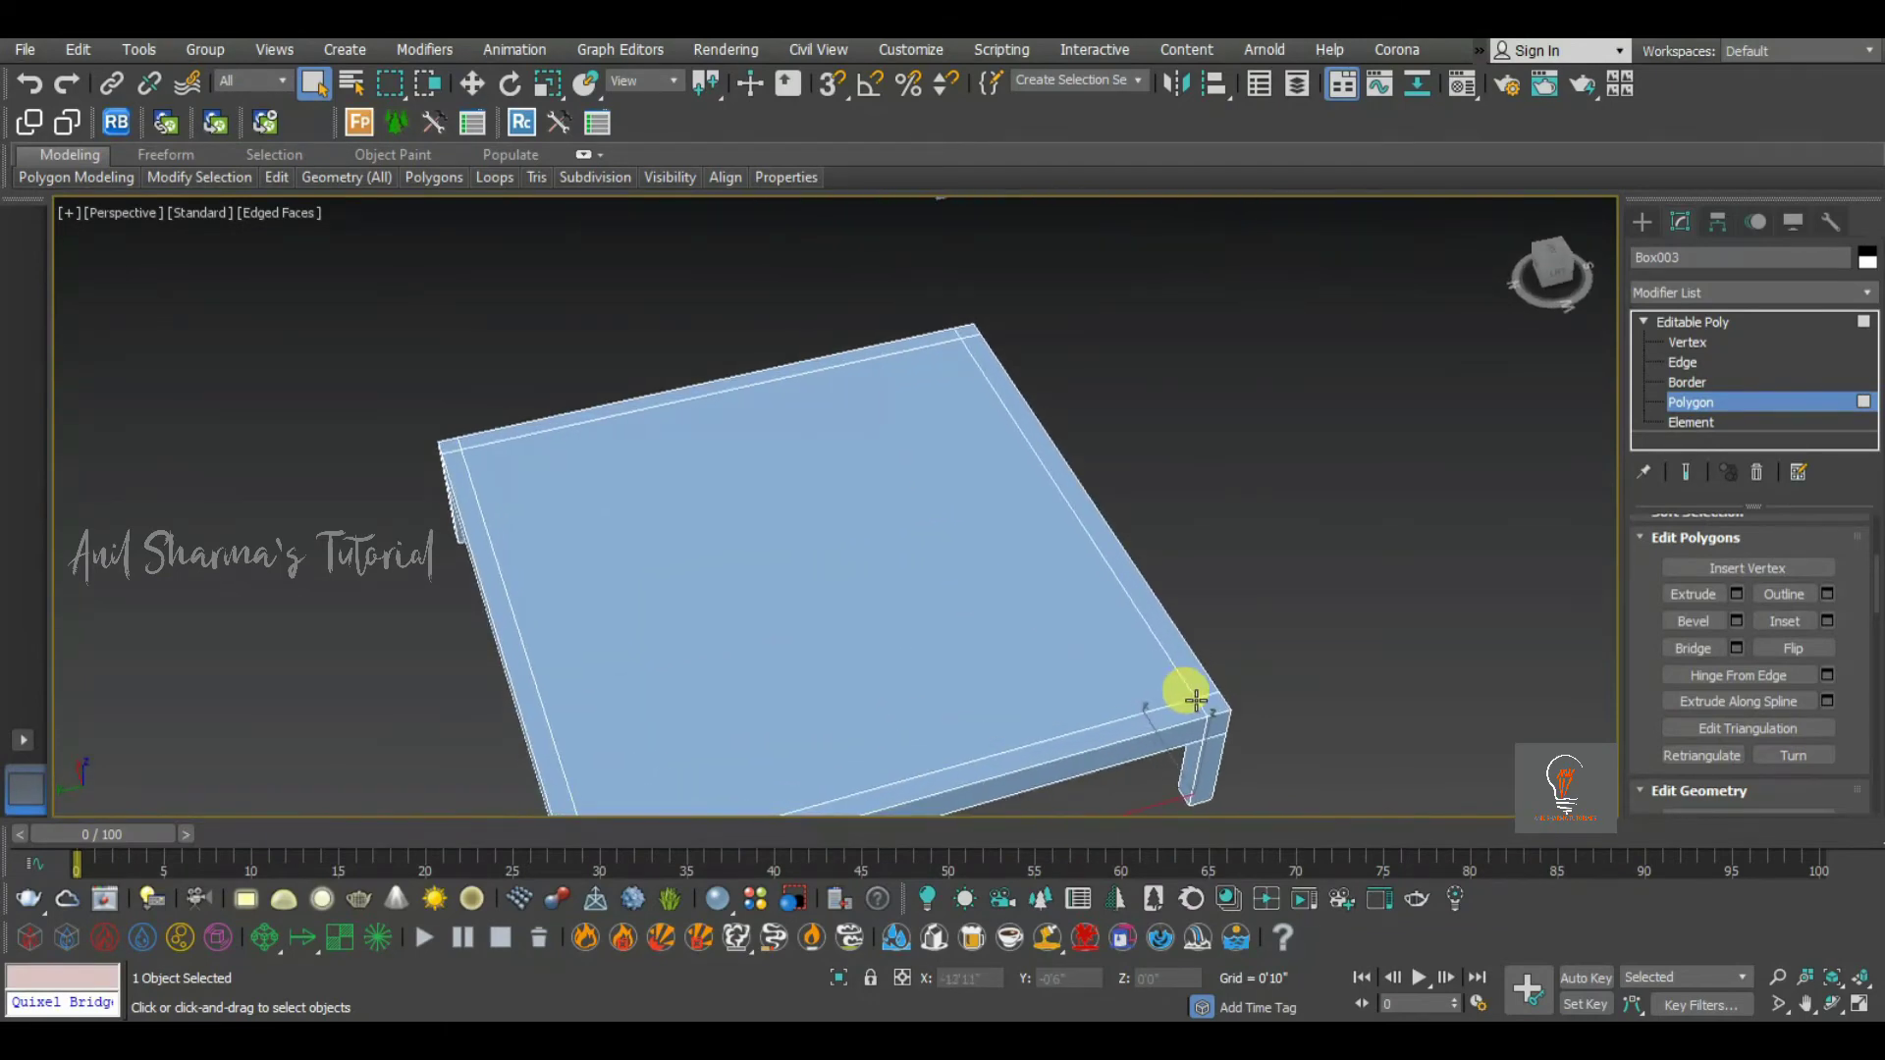
{"action": "left_click", "coordinate": [1200, 695]}
{"action": "left_click", "coordinate": [972, 334], "text": "shift"}
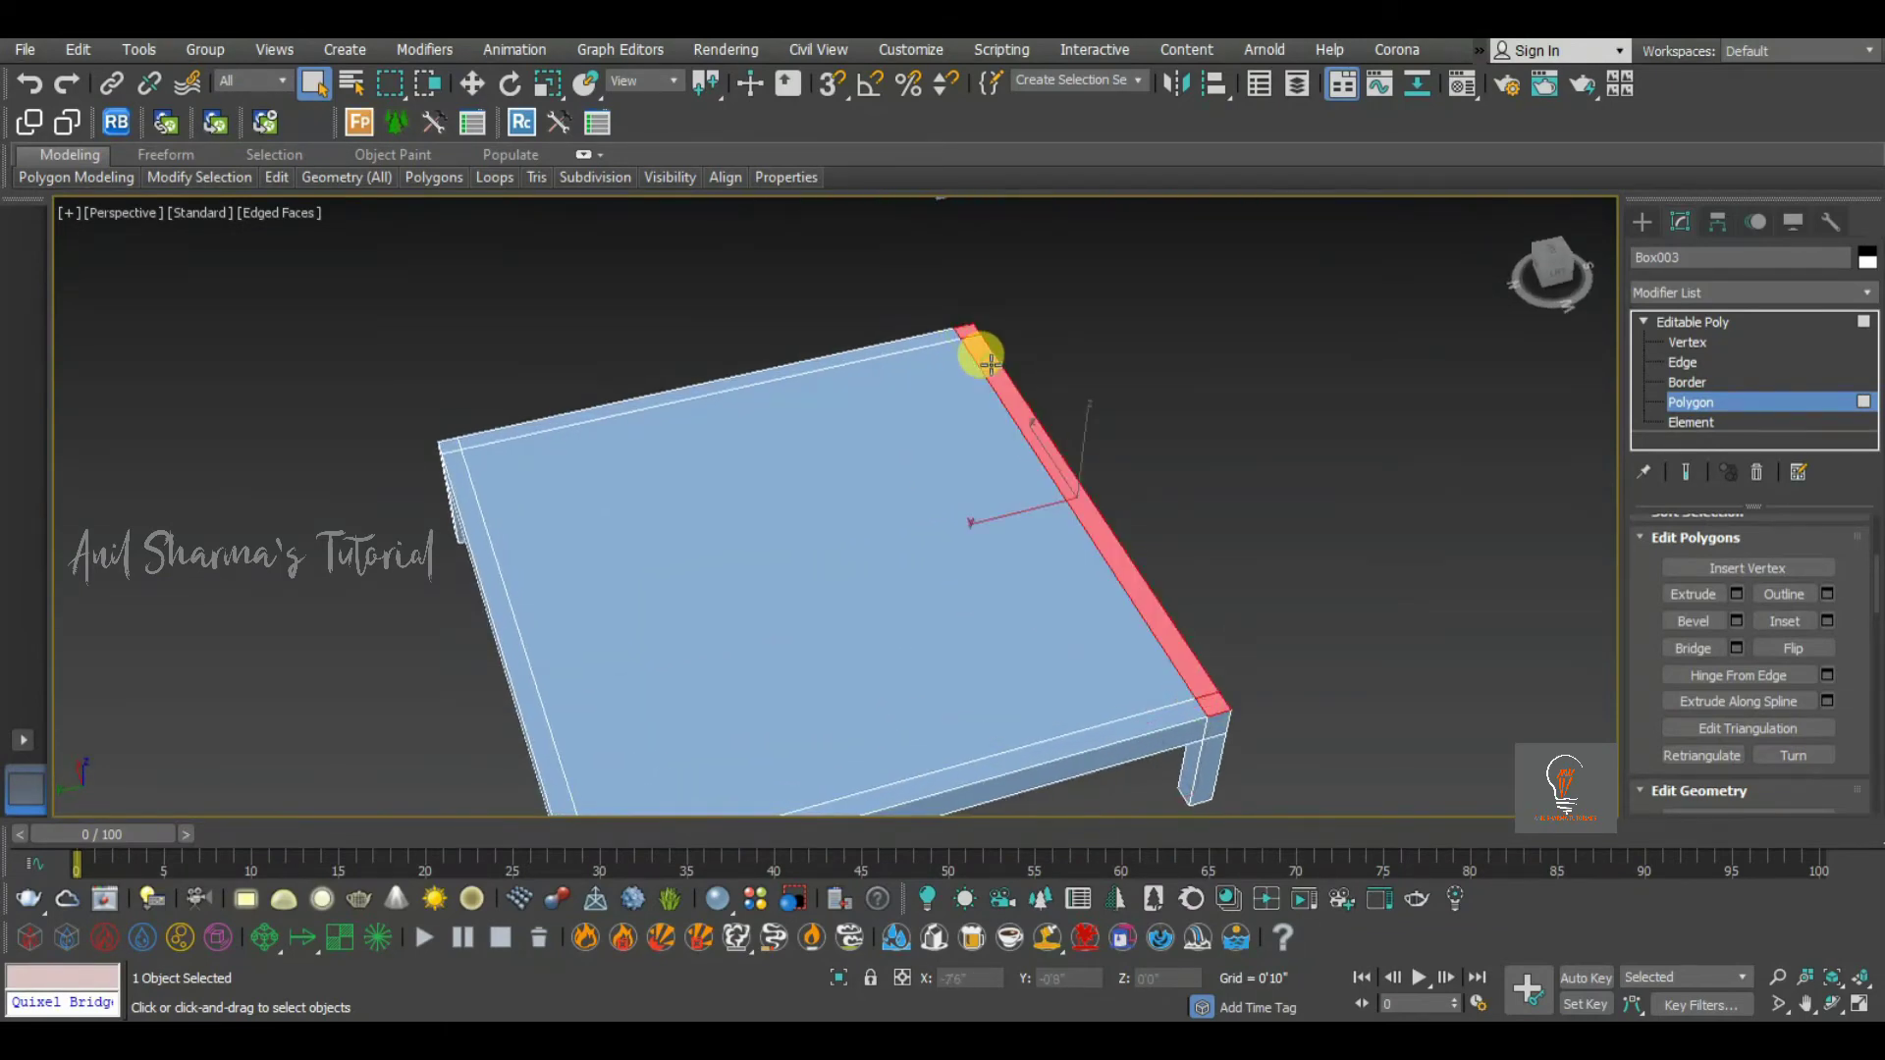
{"action": "left_click", "coordinate": [1742, 598]}
{"action": "middle_click_drag", "start_coordinate": [1068, 574], "coordinate": [1135, 488], "text": "alt"}
{"action": "left_click_drag", "start_coordinate": [903, 555], "coordinate": [826, 563]}
{"action": "type", "text": "15"}
{"action": "key", "text": "Return"}
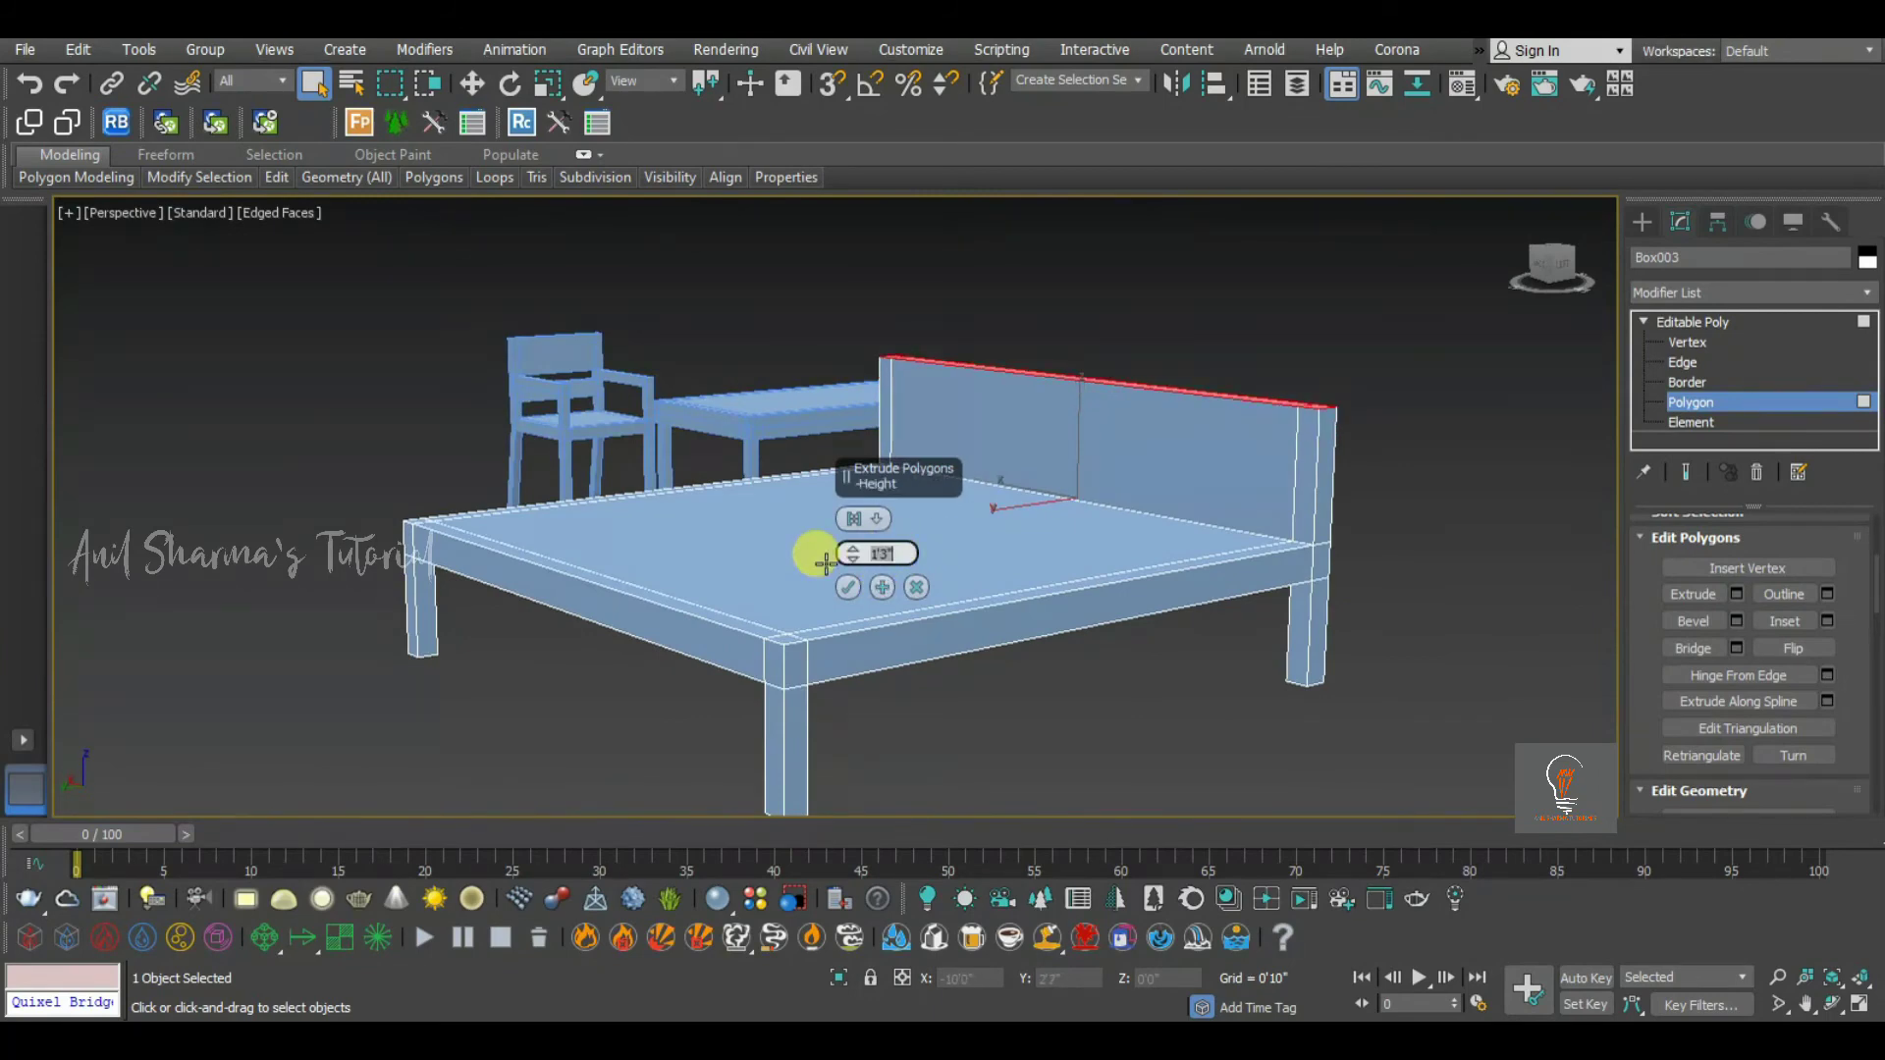
{"action": "left_click", "coordinate": [848, 587]}
{"action": "middle_click_drag", "start_coordinate": [871, 559], "coordinate": [1085, 563], "text": "alt"}
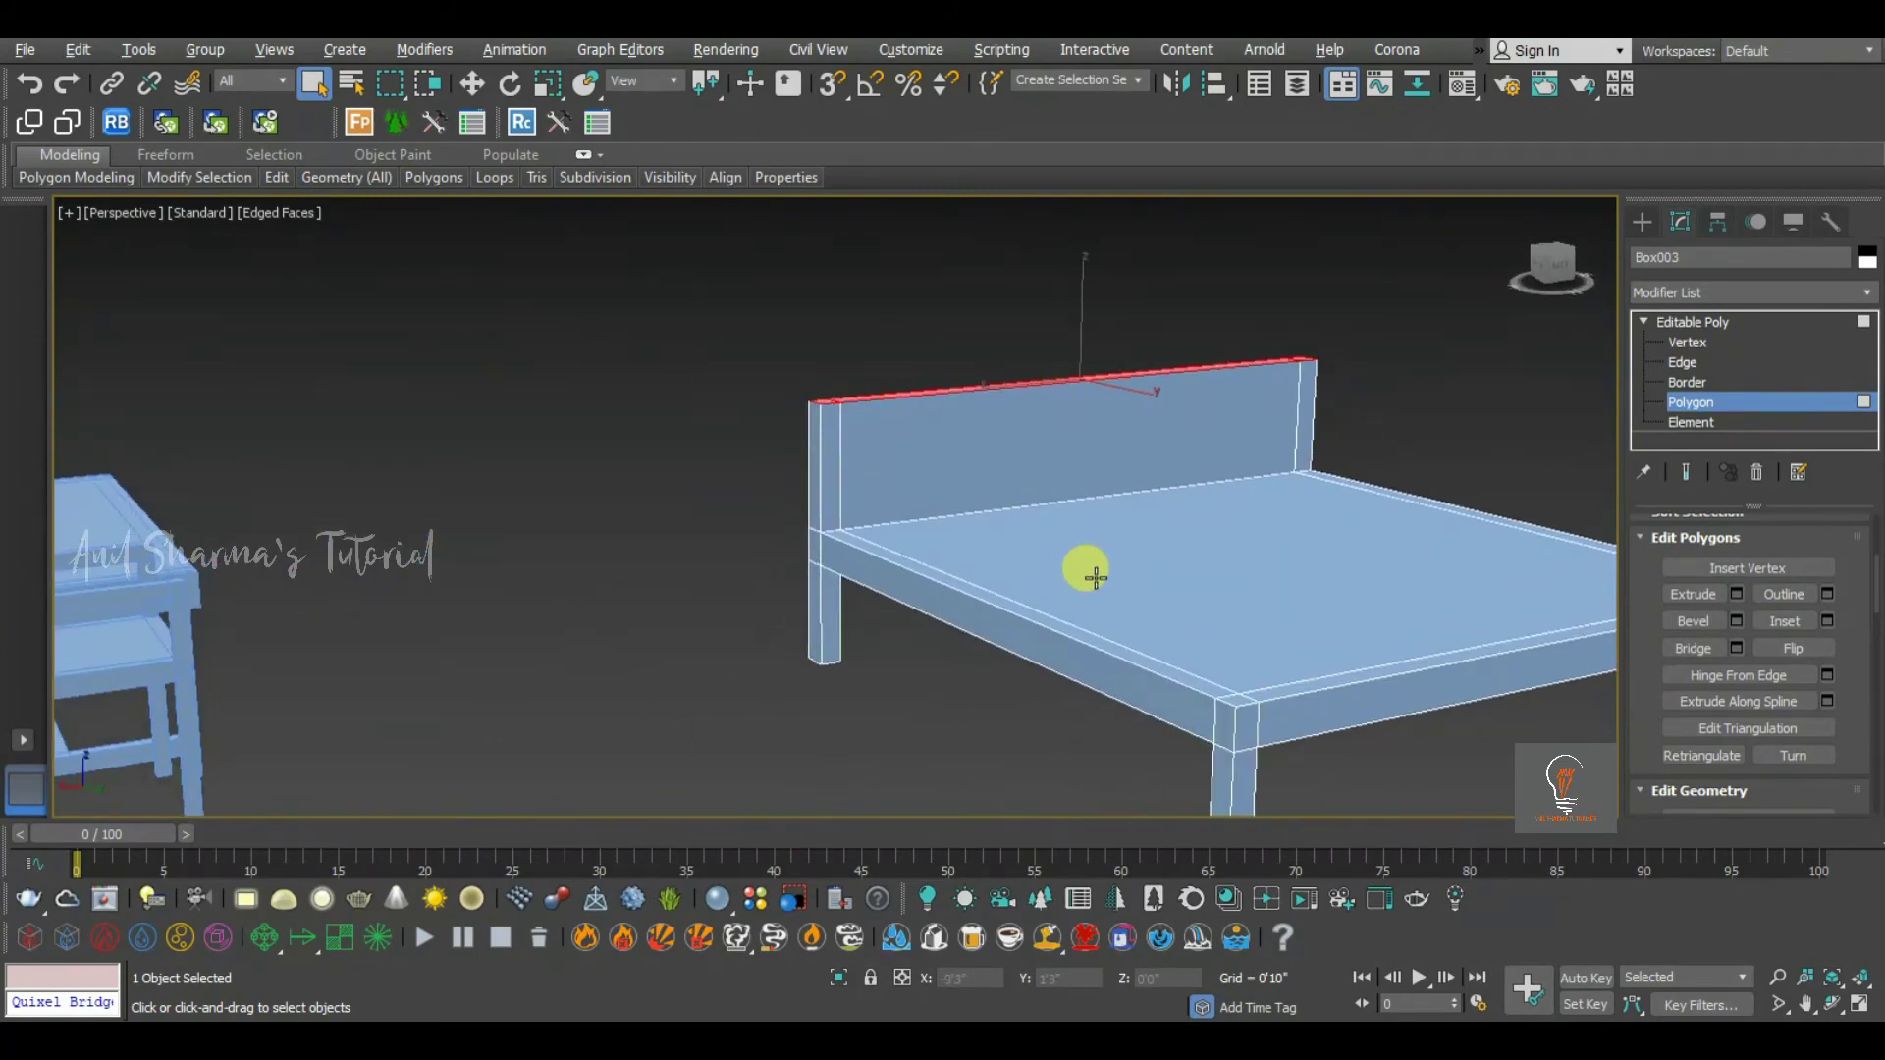
{"action": "left_click", "coordinate": [921, 675]}
{"action": "scroll", "coordinate": [920, 674], "scroll_direction": "down", "scroll_amount": 3}
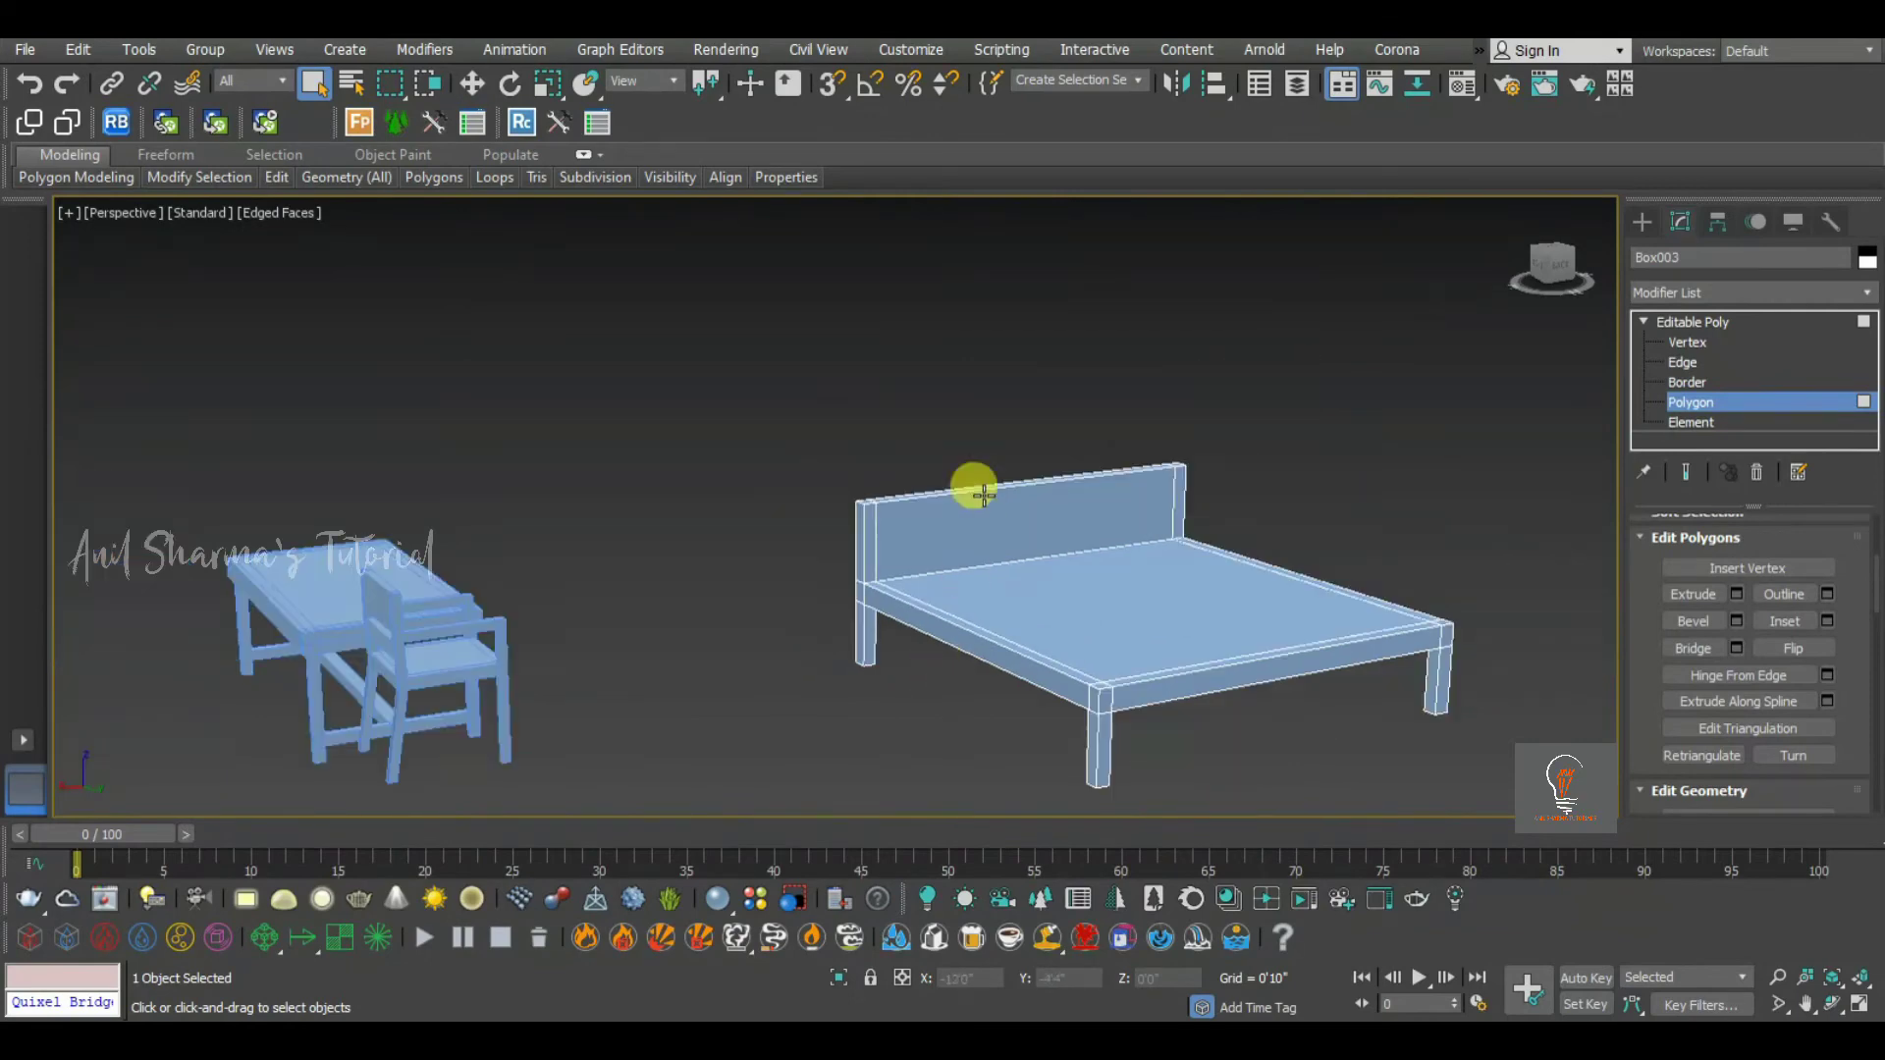
{"action": "middle_click_drag", "start_coordinate": [972, 486], "coordinate": [1085, 573], "text": "alt"}
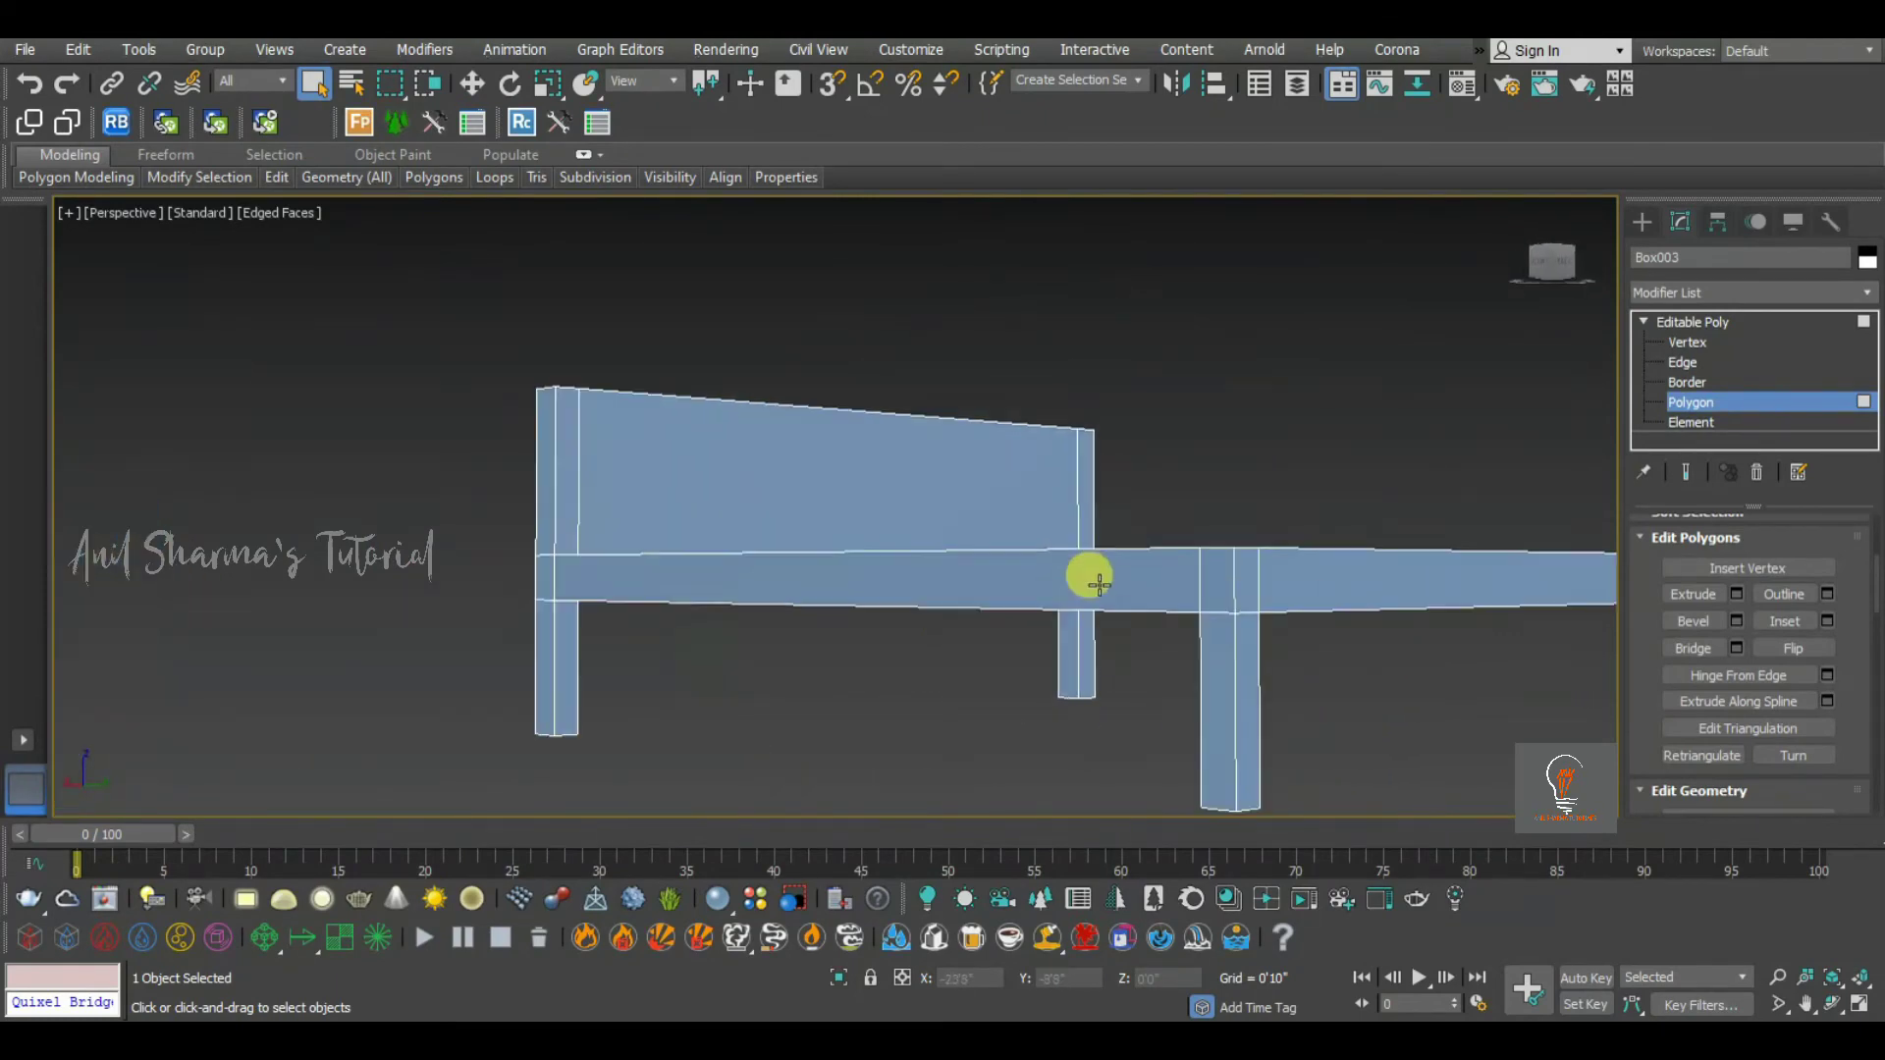
{"action": "left_click", "coordinate": [1213, 579]}
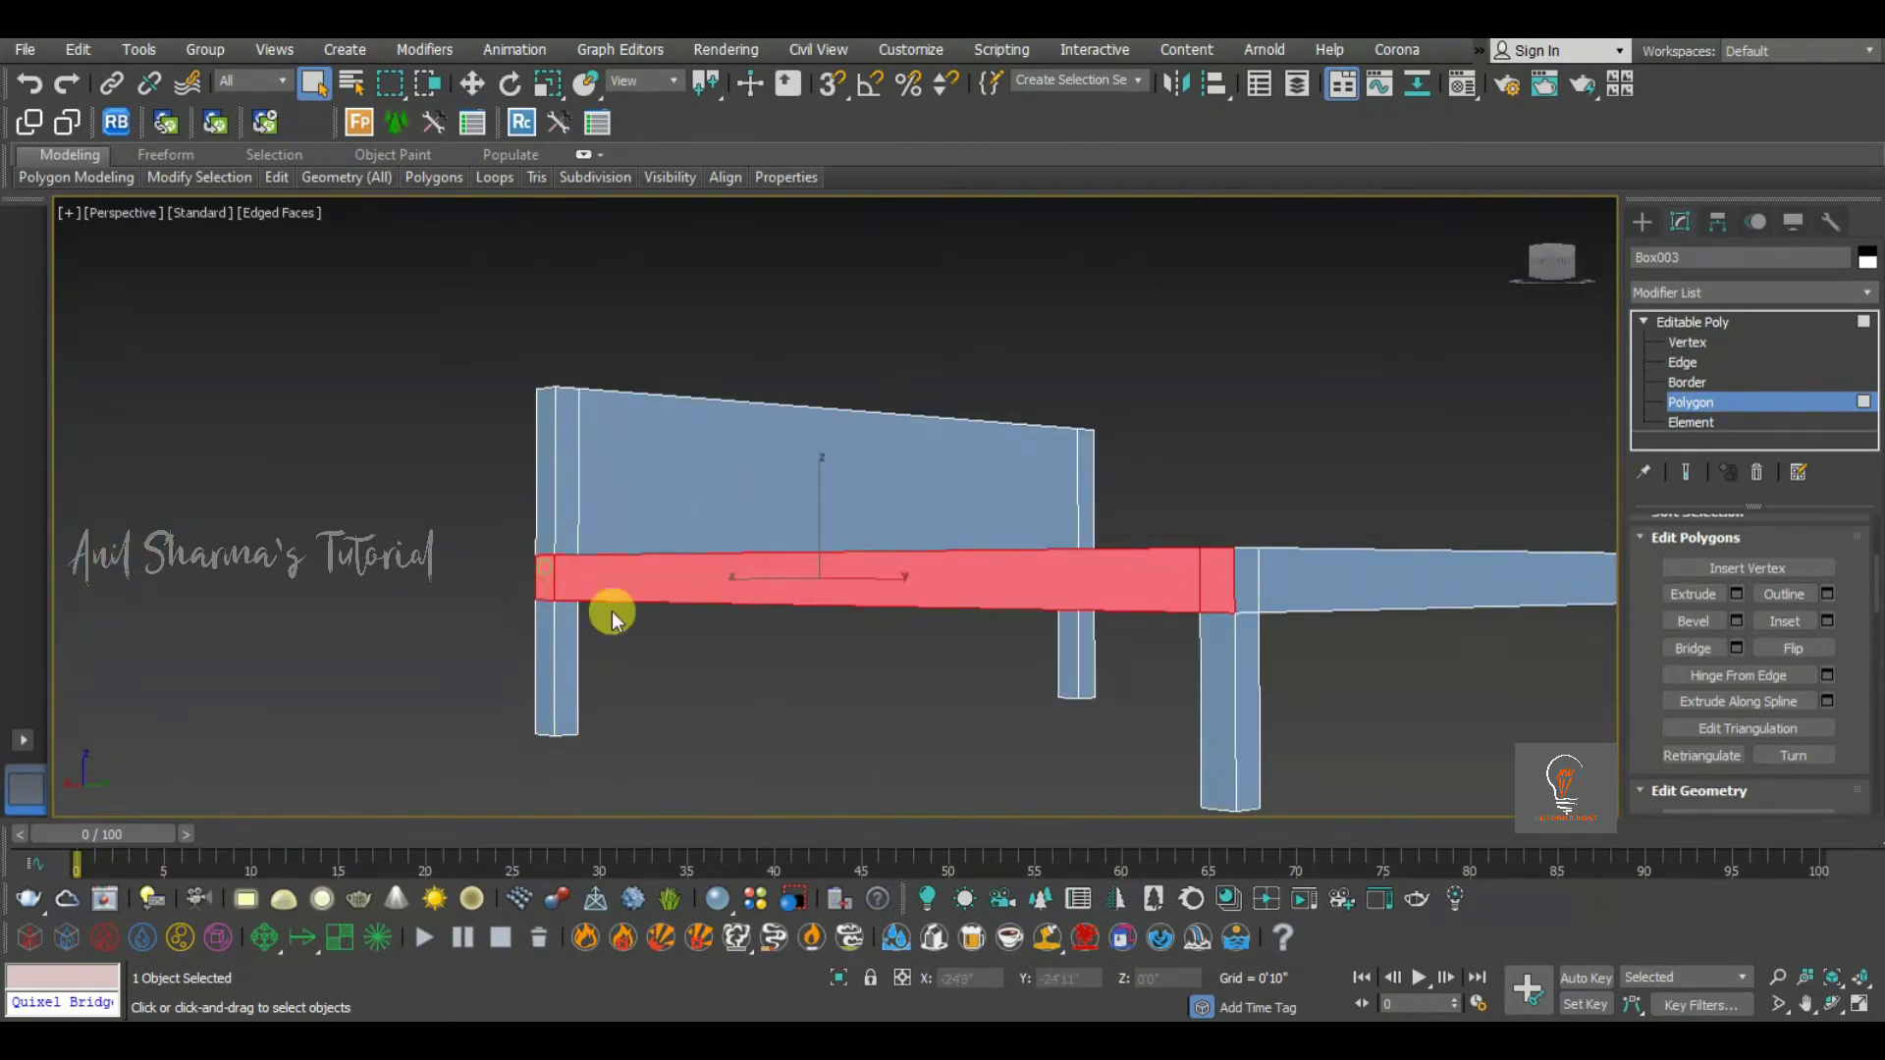
{"action": "middle_click_drag", "start_coordinate": [610, 615], "coordinate": [710, 565], "text": "alt"}
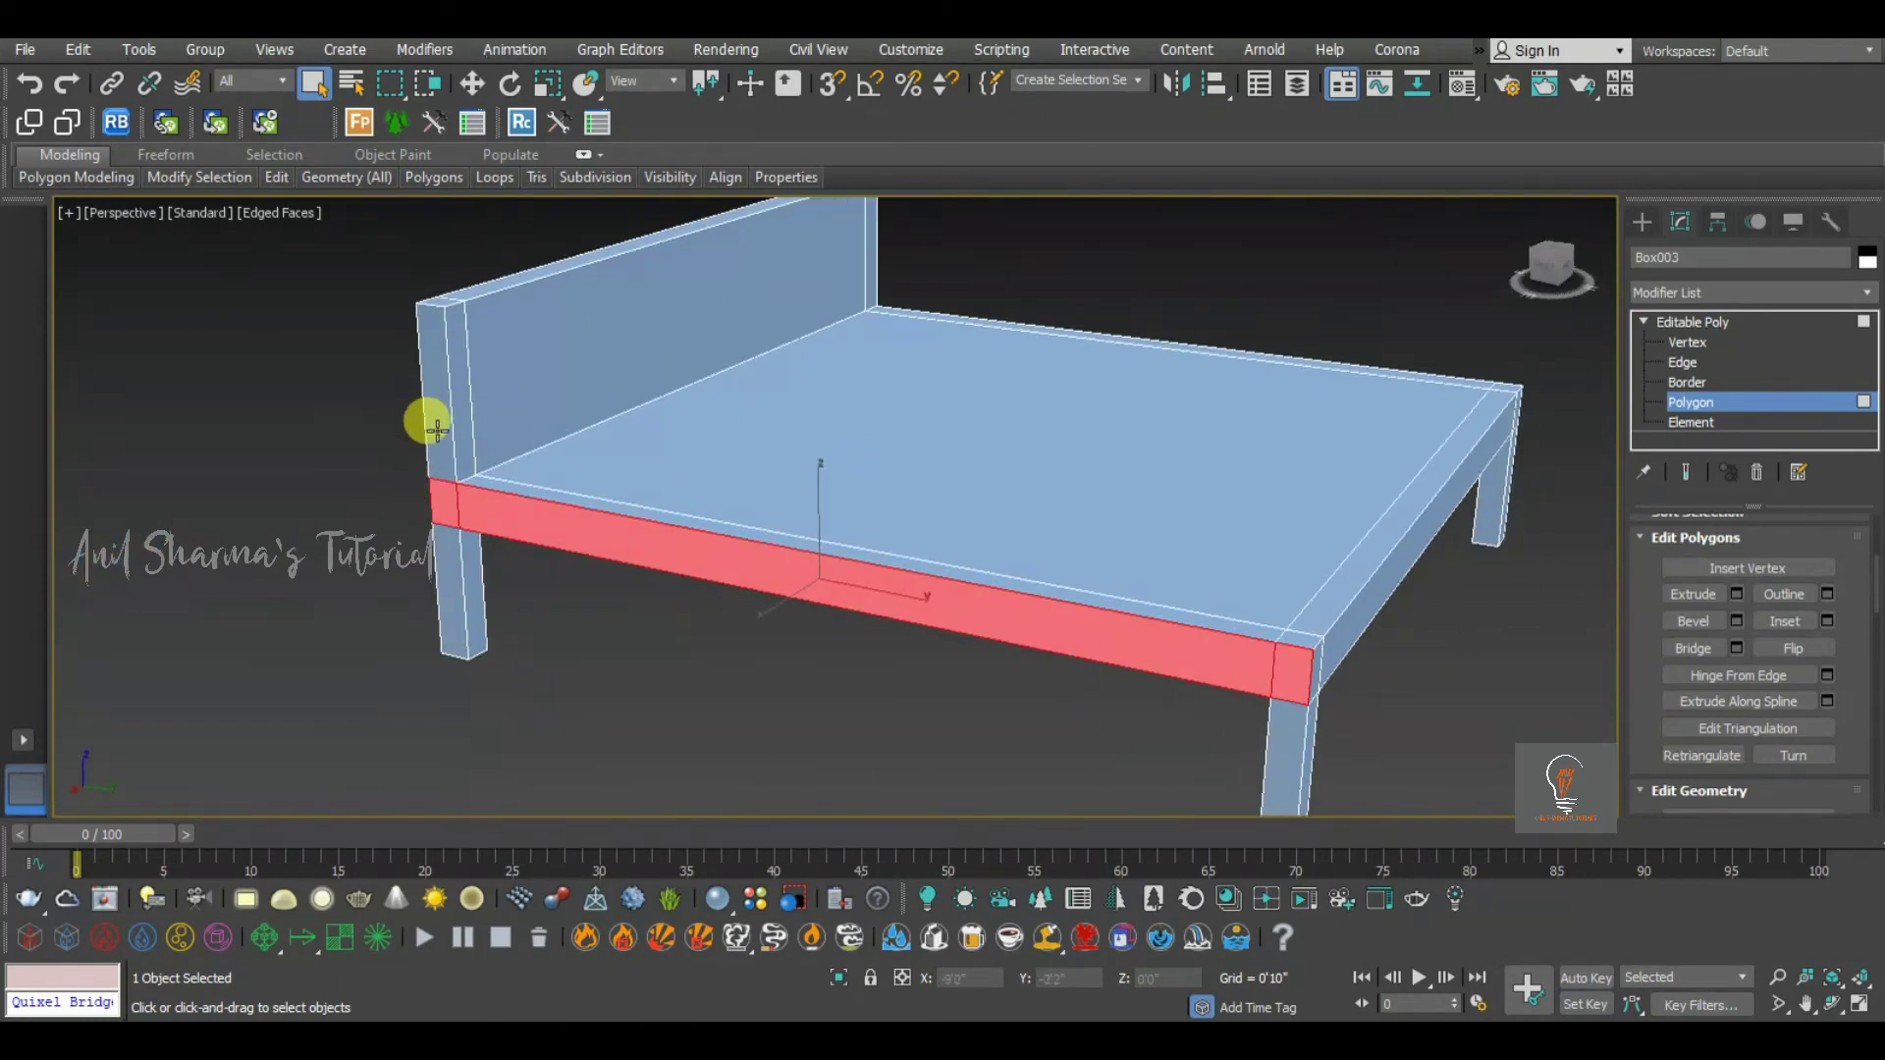
Extrude the three stacked end polygons of the headboard, slab and leg on the table's side outward by 2'0"
{"action": "left_click", "coordinate": [441, 443]}
{"action": "left_click", "coordinate": [441, 499], "text": "ctrl"}
{"action": "left_click", "coordinate": [440, 573], "text": "ctrl"}
{"action": "middle_click_drag", "start_coordinate": [647, 546], "coordinate": [561, 573], "text": "alt"}
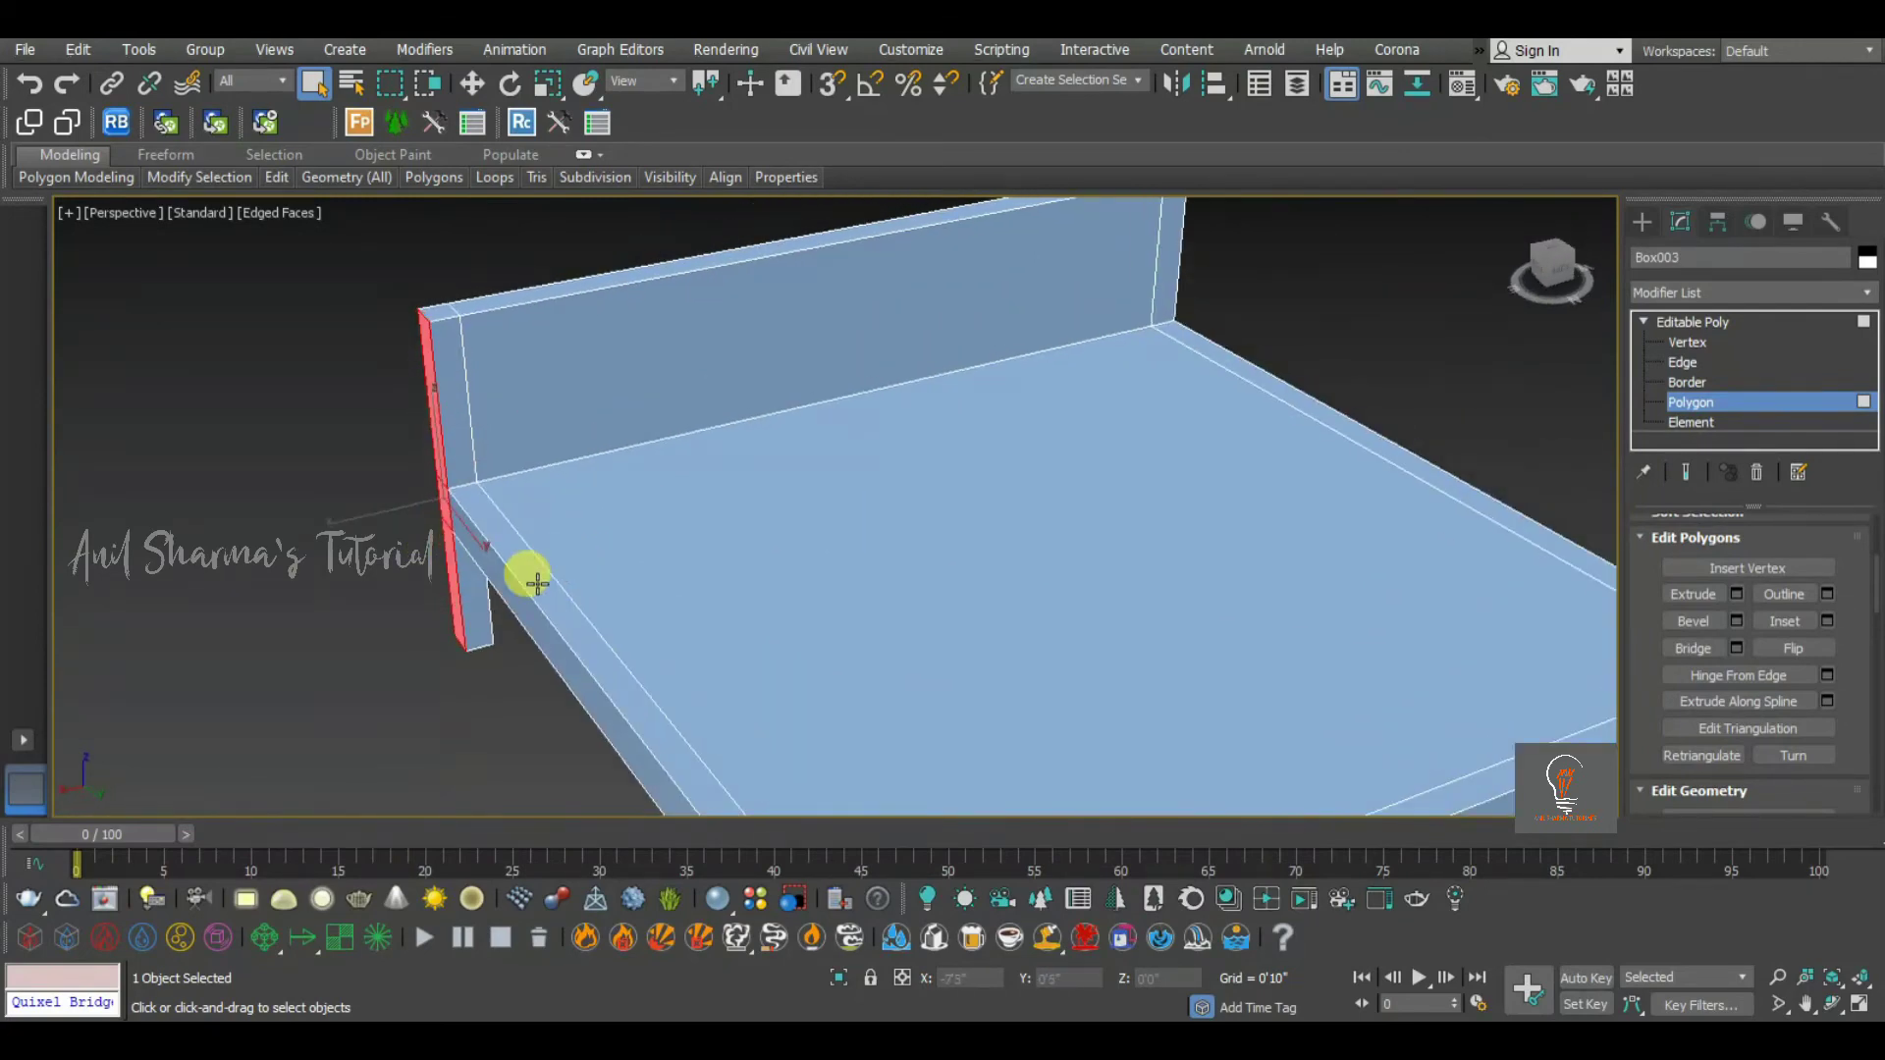
{"action": "left_click", "coordinate": [1735, 594]}
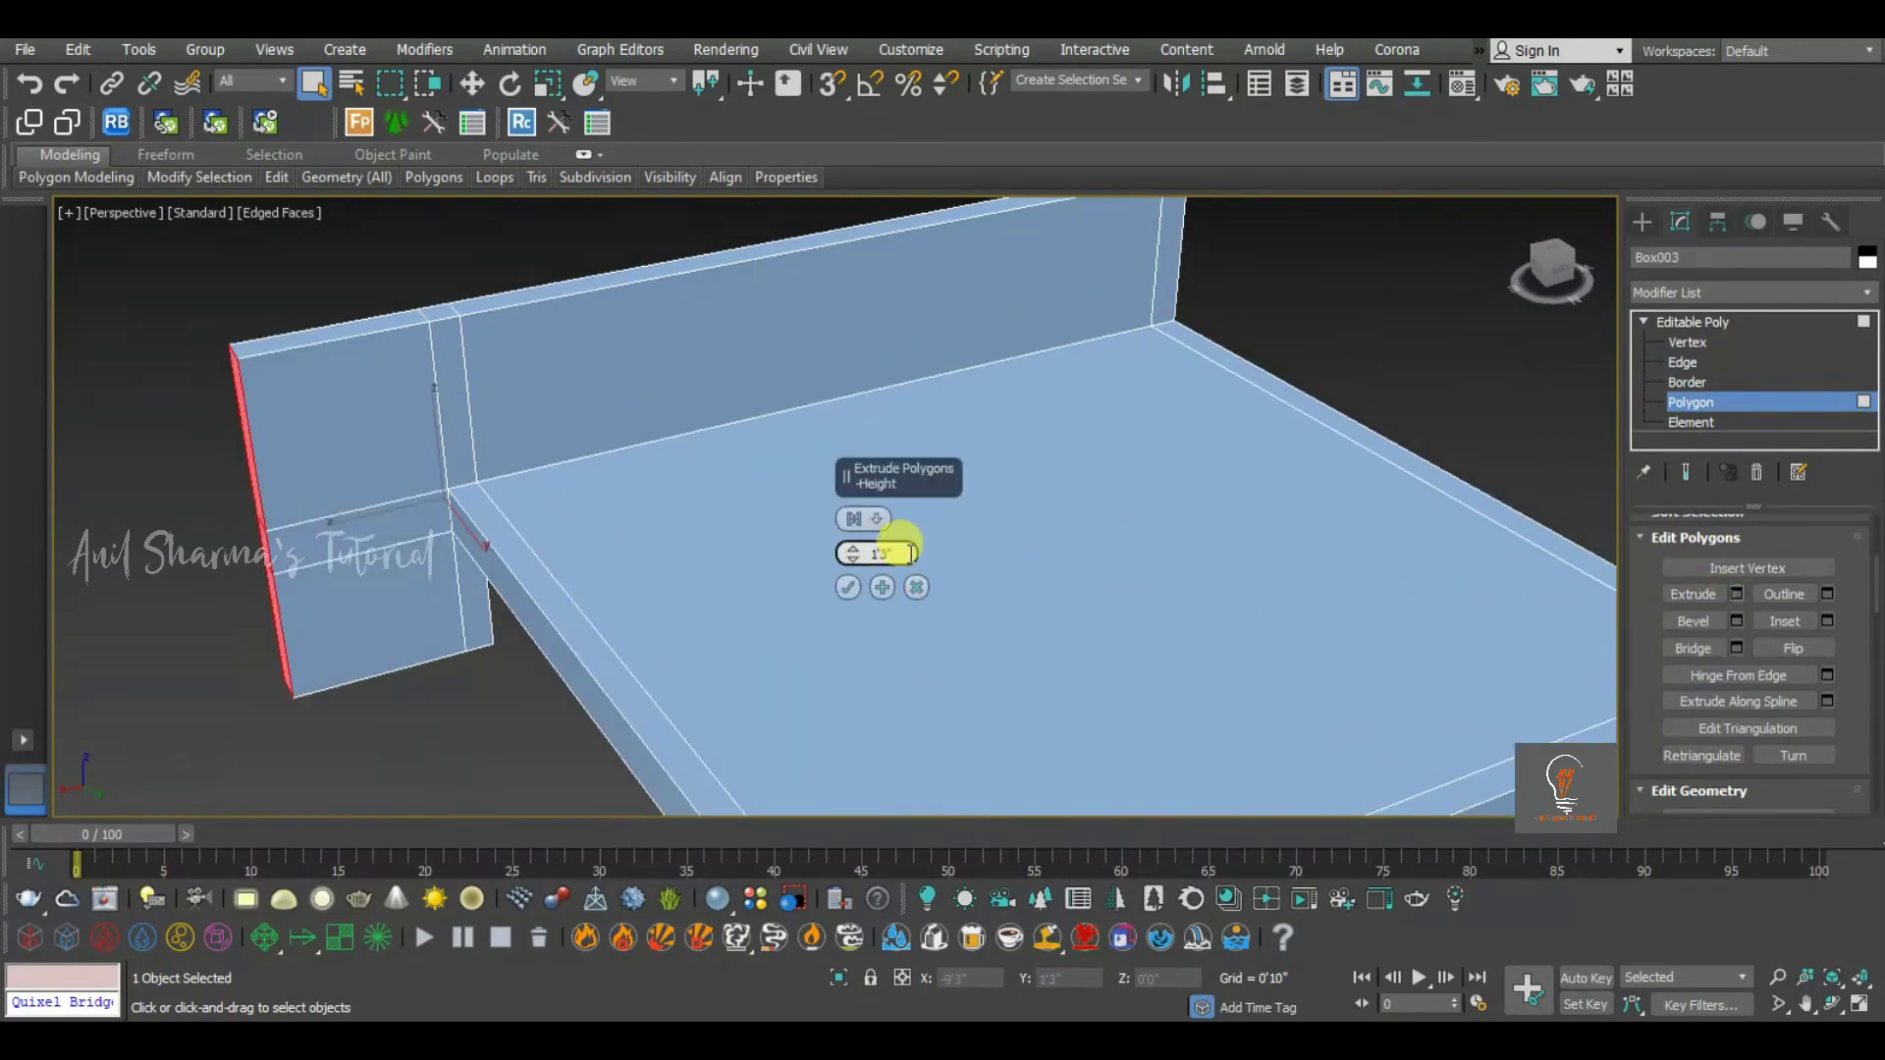
{"action": "left_click", "coordinate": [846, 556]}
{"action": "type", "text": "20"}
{"action": "key", "text": "Return"}
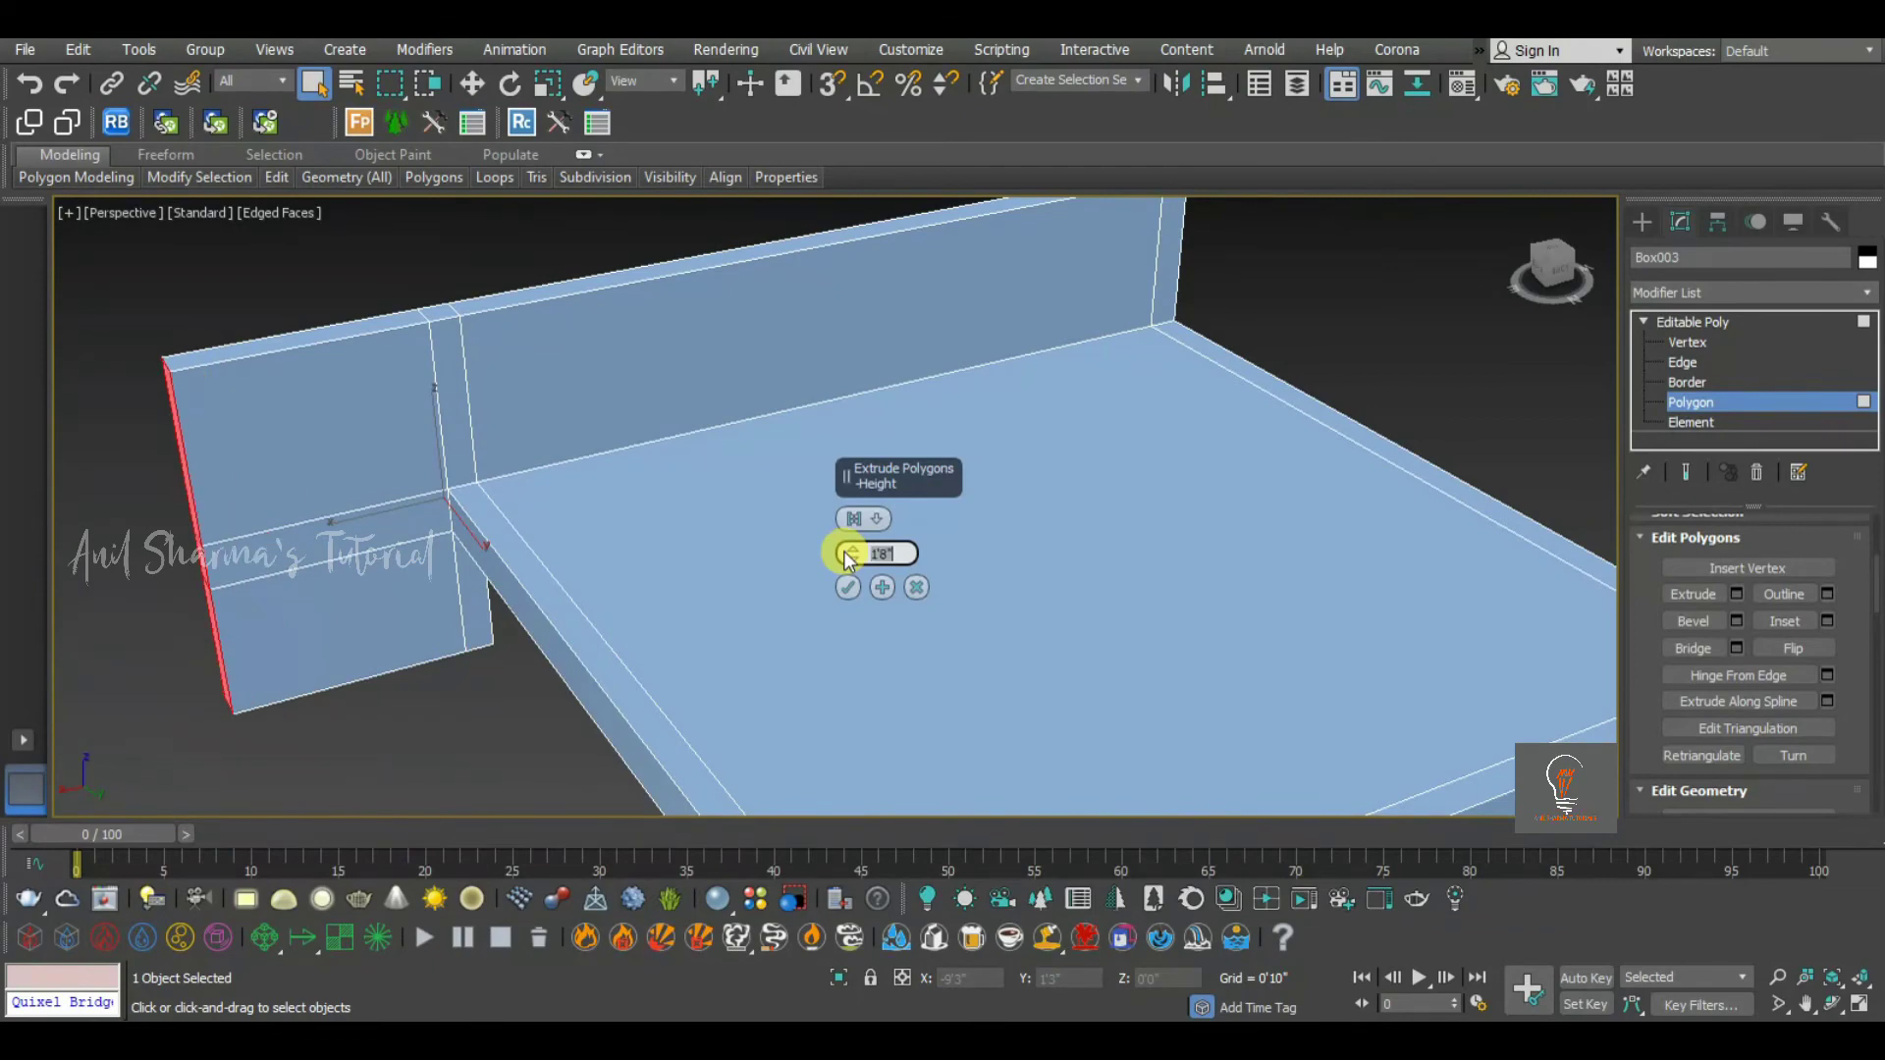
{"action": "type", "text": "24"}
{"action": "key", "text": "Return"}
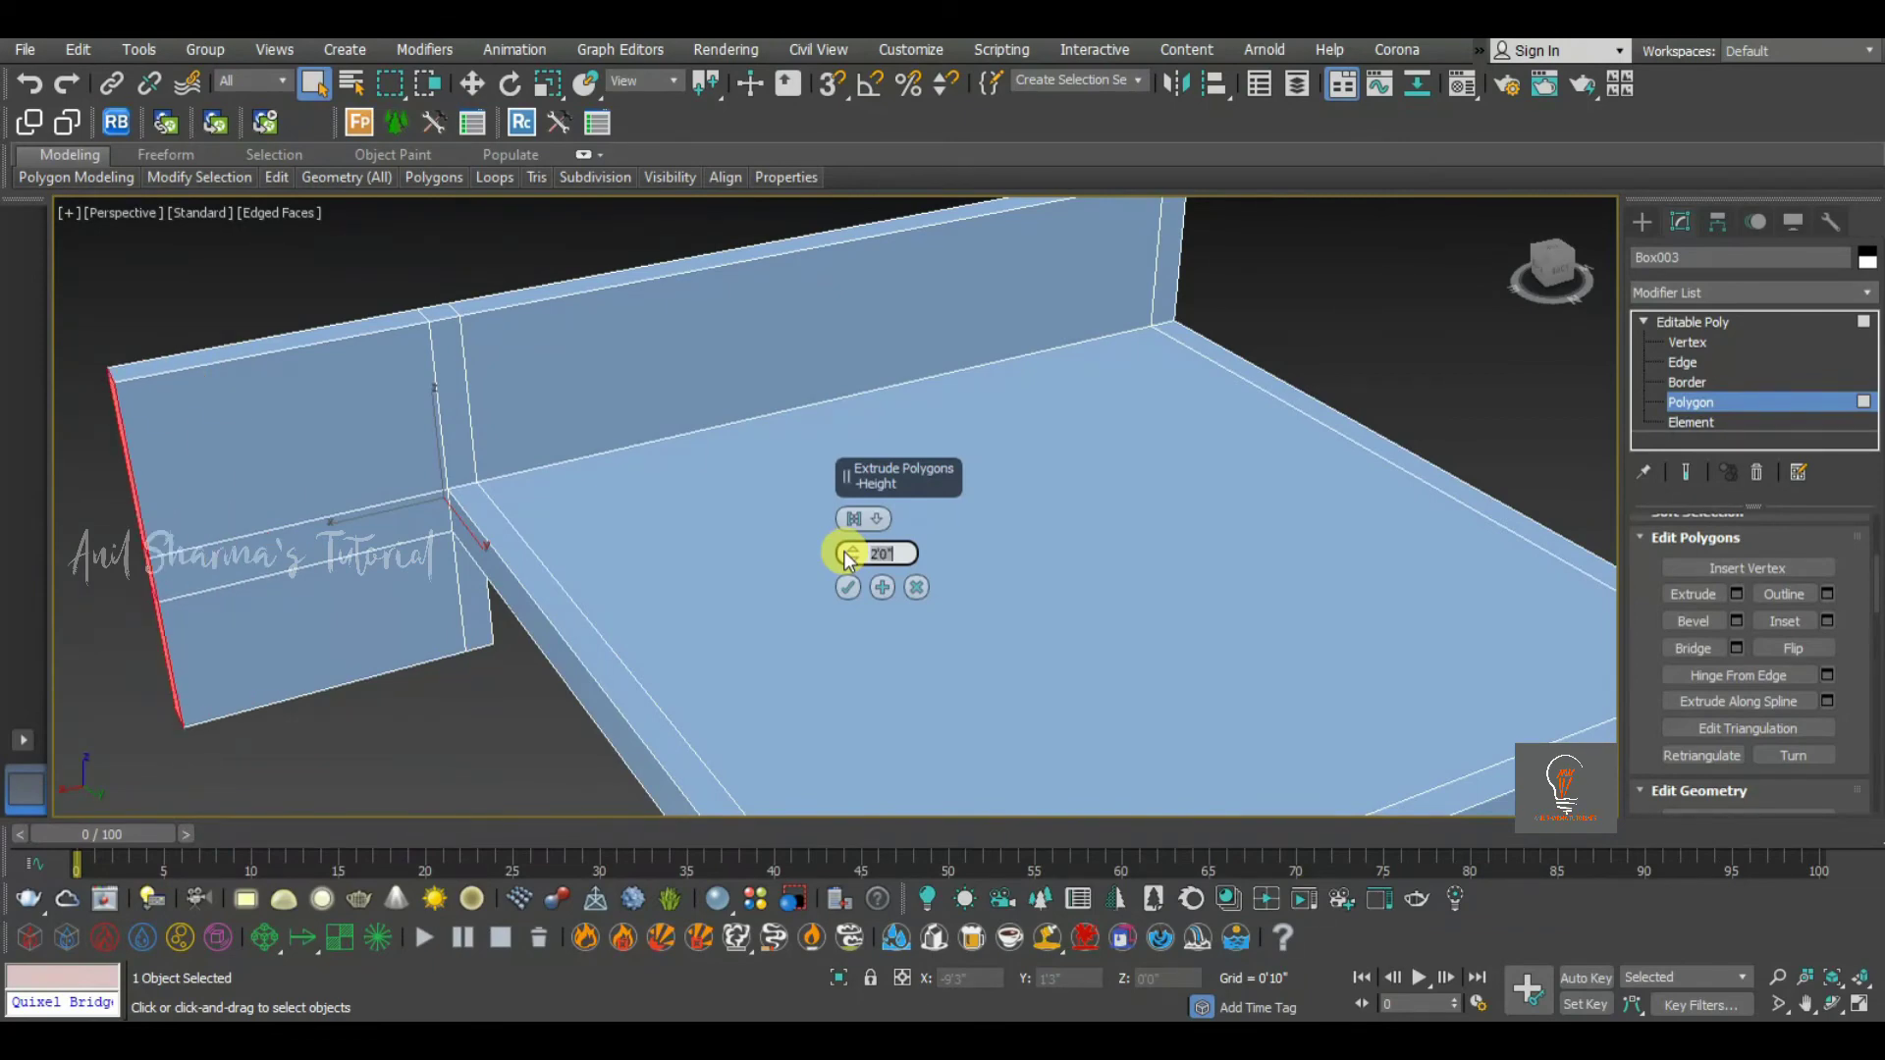
{"action": "left_click", "coordinate": [847, 588]}
Extrude the three matching end polygons at the headboard's opposite end outward by 2'0"
{"action": "middle_click_drag", "start_coordinate": [1064, 489], "coordinate": [960, 477], "text": "alt"}
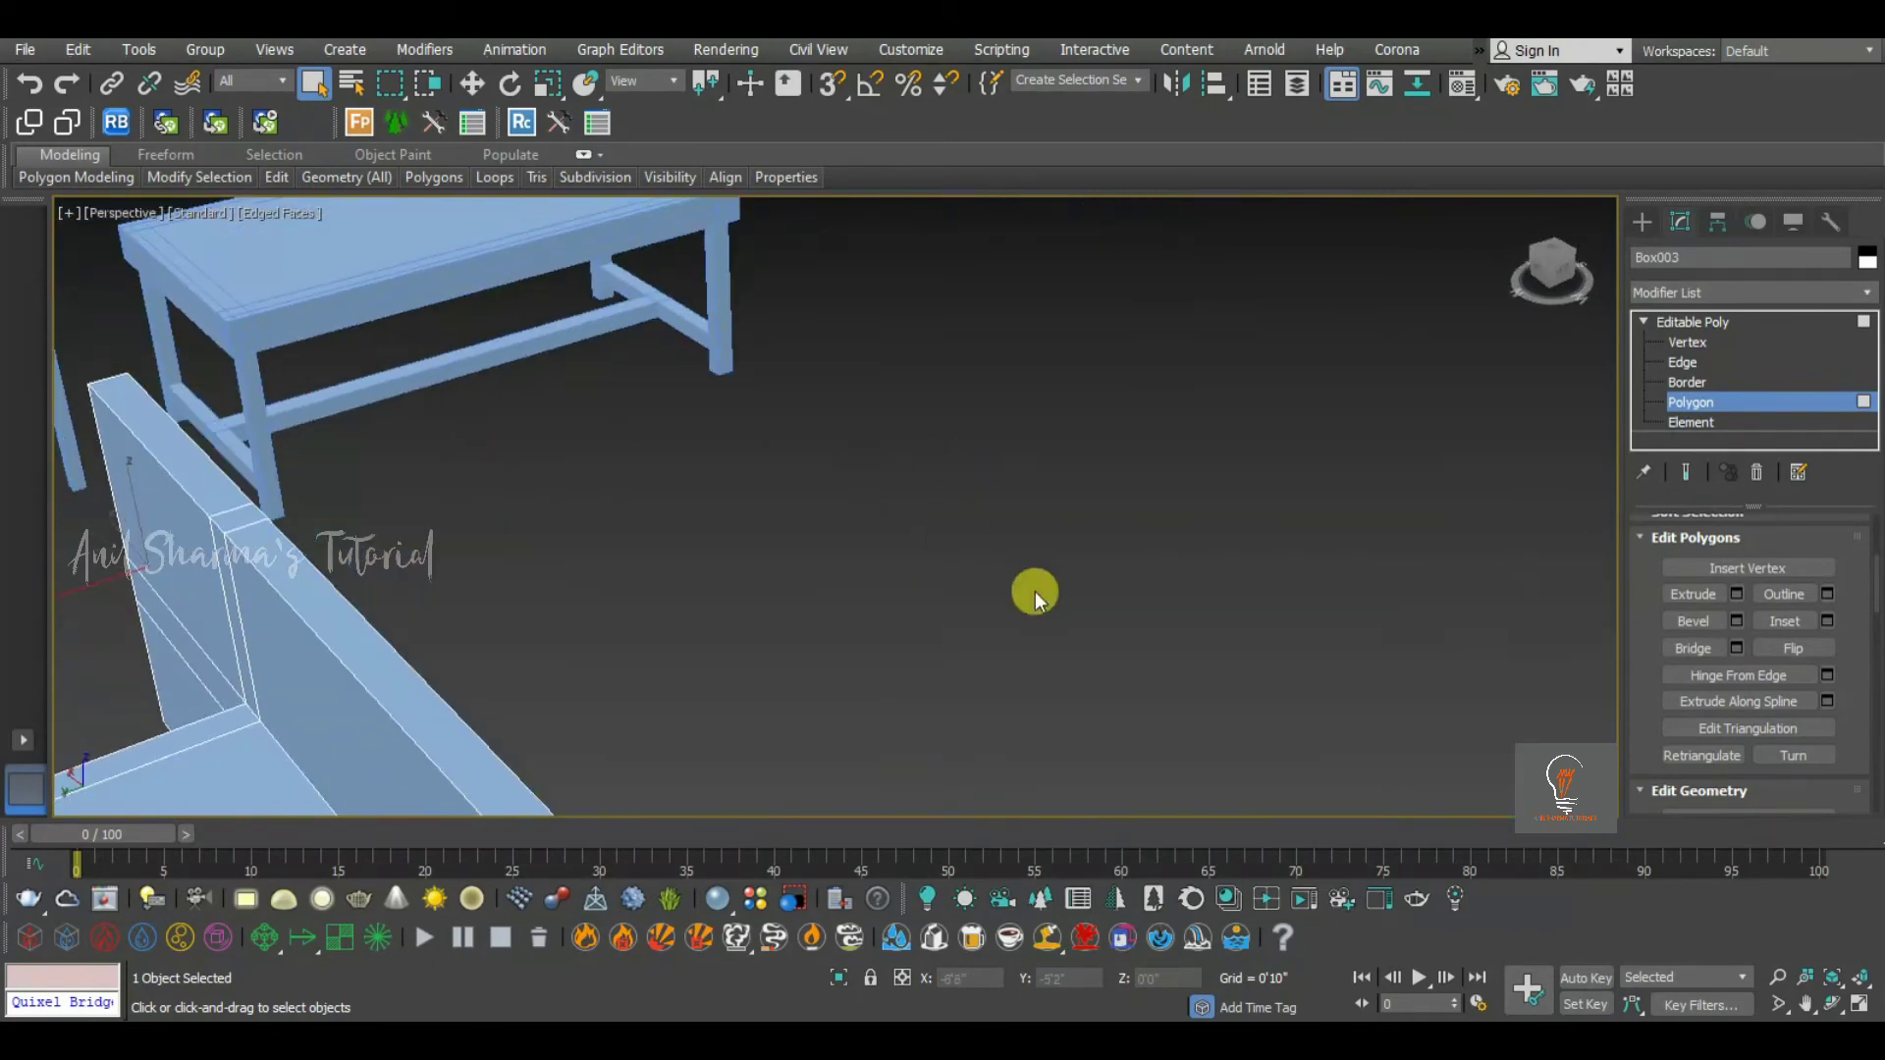
{"action": "scroll", "coordinate": [1034, 591], "scroll_direction": "down", "scroll_amount": 4}
{"action": "middle_click_drag", "start_coordinate": [887, 581], "coordinate": [846, 530], "text": "alt"}
{"action": "left_click", "coordinate": [740, 521]}
{"action": "left_click", "coordinate": [738, 582], "text": "ctrl"}
{"action": "left_click", "coordinate": [746, 635], "text": "ctrl"}
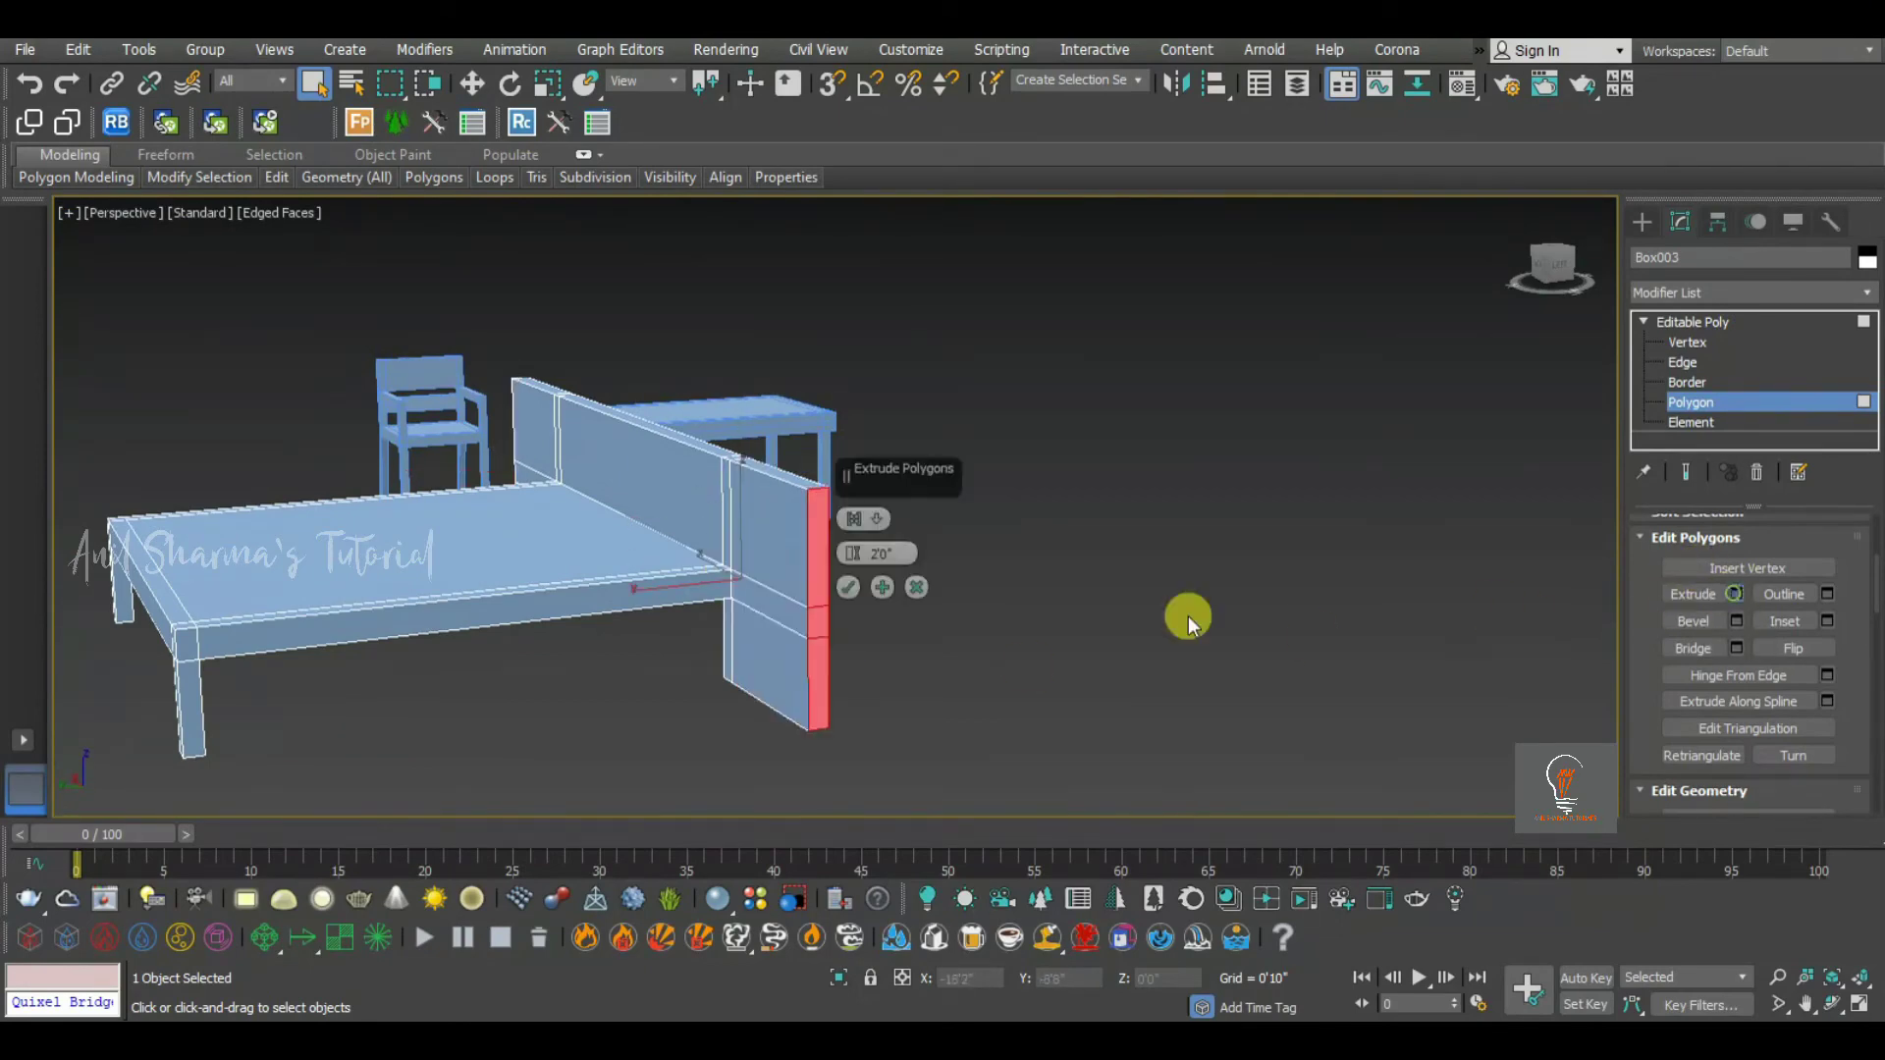
{"action": "left_click", "coordinate": [849, 588]}
Examine the headboard's two side extensions and the narrow band running across the one nearest the table
{"action": "middle_click_drag", "start_coordinate": [727, 501], "coordinate": [1070, 538], "text": "alt"}
{"action": "left_click", "coordinate": [1072, 538]}
{"action": "scroll", "coordinate": [974, 590], "scroll_direction": "down", "scroll_amount": 5}
{"action": "middle_click_drag", "start_coordinate": [974, 590], "coordinate": [805, 564]}
{"action": "scroll", "coordinate": [658, 604], "scroll_direction": "up", "scroll_amount": 5}
{"action": "left_click", "coordinate": [660, 608]}
{"action": "middle_click_drag", "start_coordinate": [797, 639], "coordinate": [745, 639], "text": "alt"}
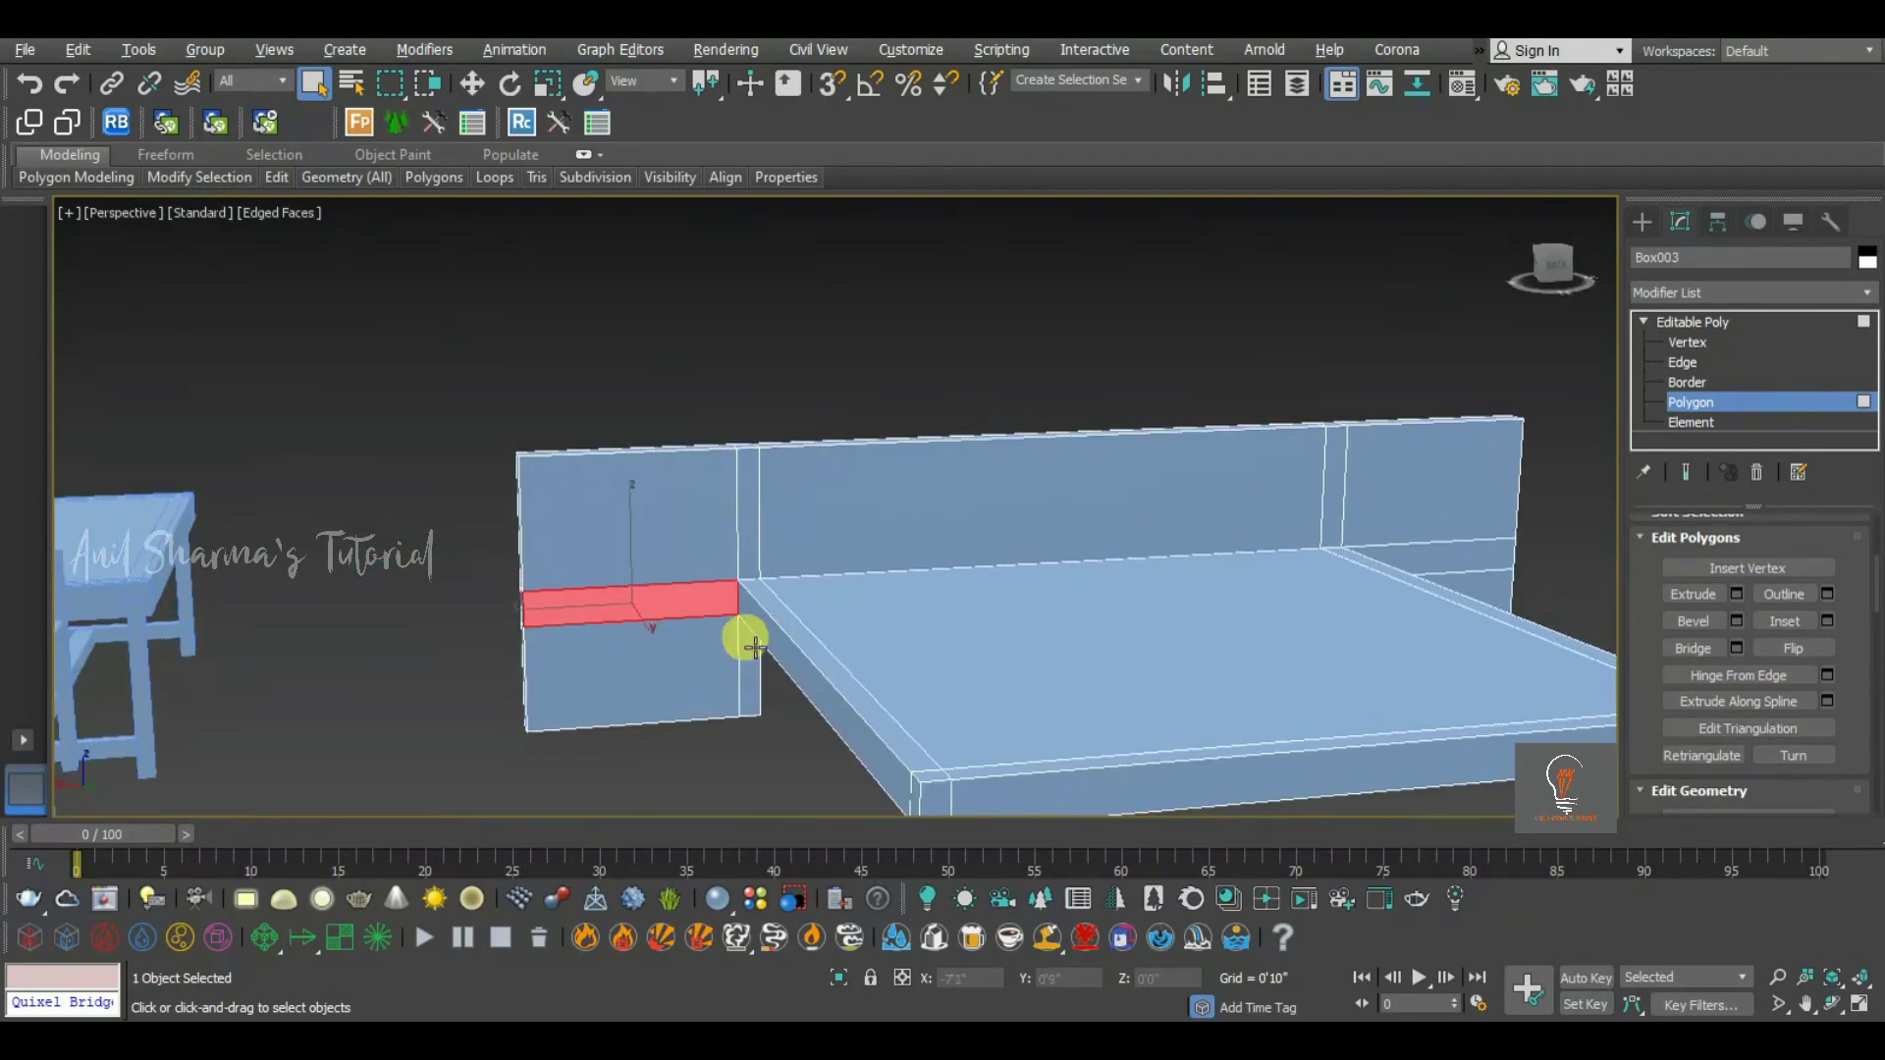
{"action": "scroll", "coordinate": [745, 666], "scroll_direction": "down", "scroll_amount": 5}
{"action": "middle_click_drag", "start_coordinate": [1016, 605], "coordinate": [985, 604], "text": "alt"}
Connect the horizontal edges of the headboard extension nearest the table with one segment and a slide of -80
{"action": "left_click", "coordinate": [1692, 366]}
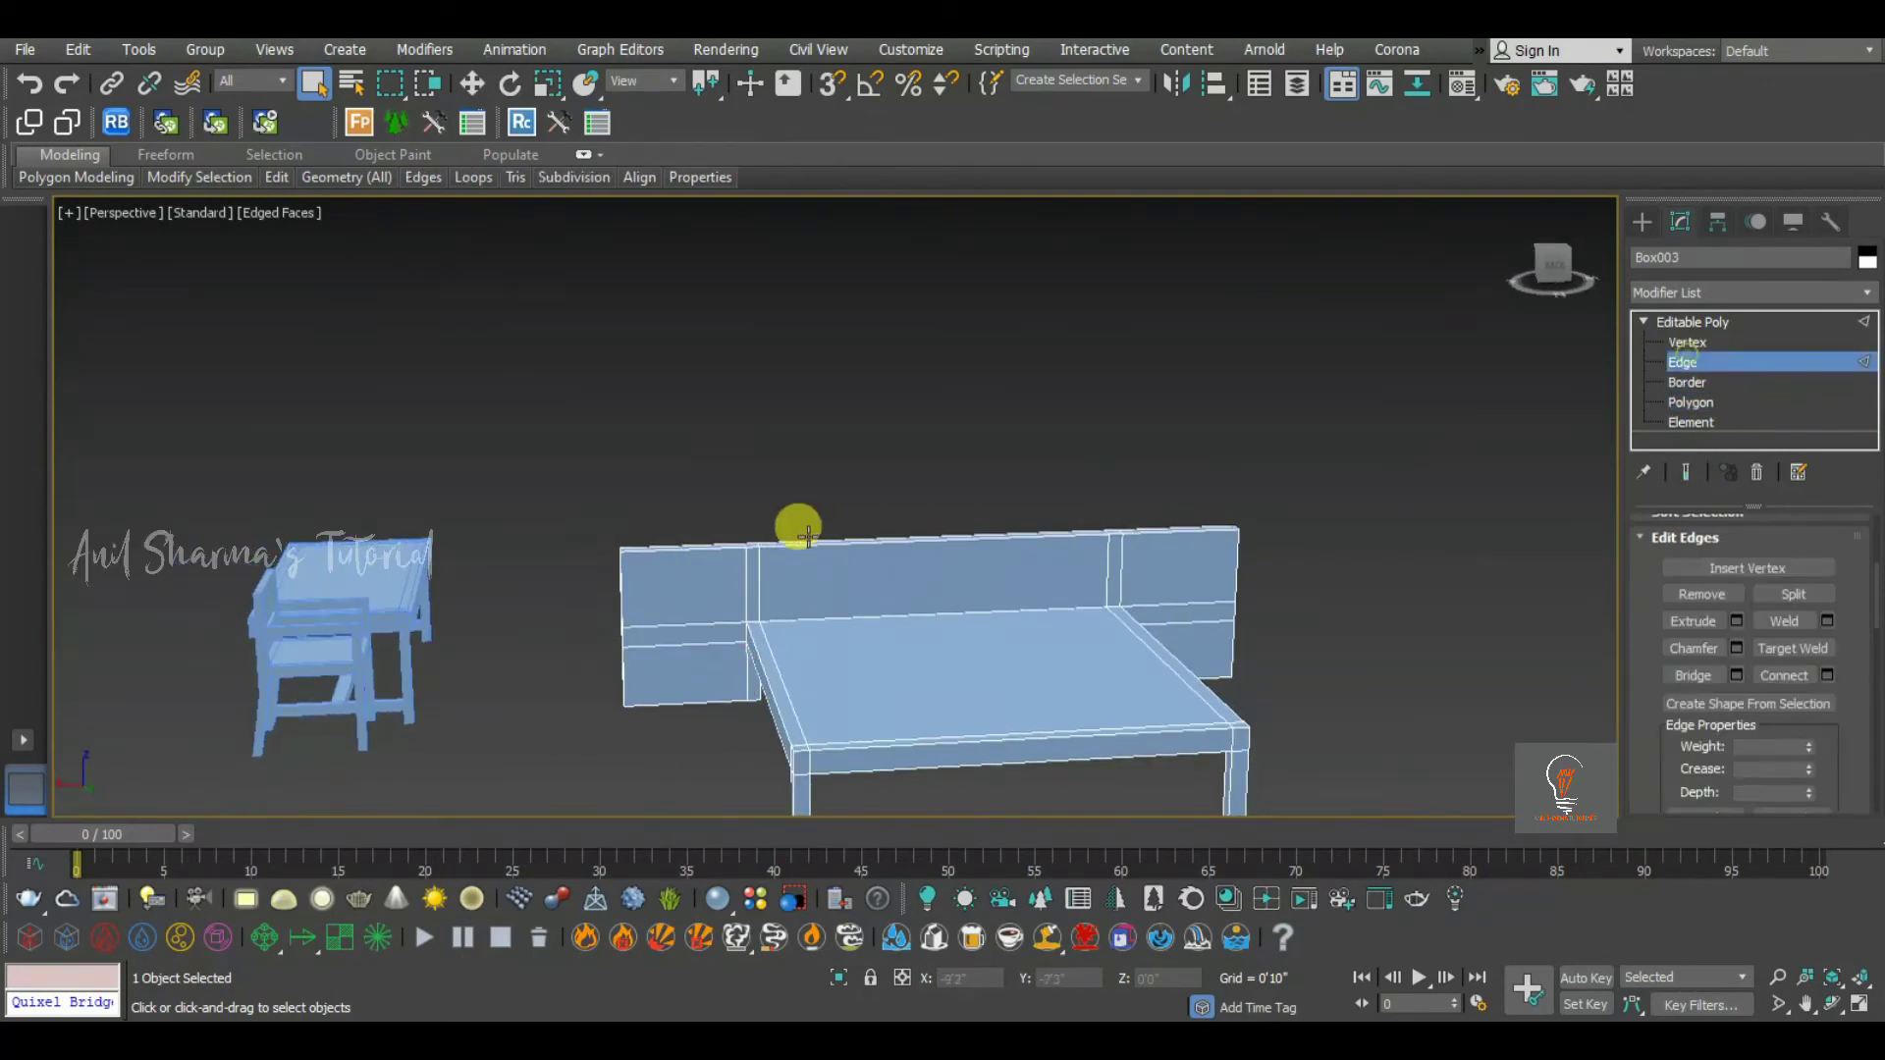
{"action": "middle_click_drag", "start_coordinate": [796, 528], "coordinate": [846, 451]}
{"action": "left_click_drag", "start_coordinate": [754, 405], "coordinate": [736, 657]}
{"action": "right_click", "coordinate": [739, 538]}
{"action": "left_click", "coordinate": [538, 620]}
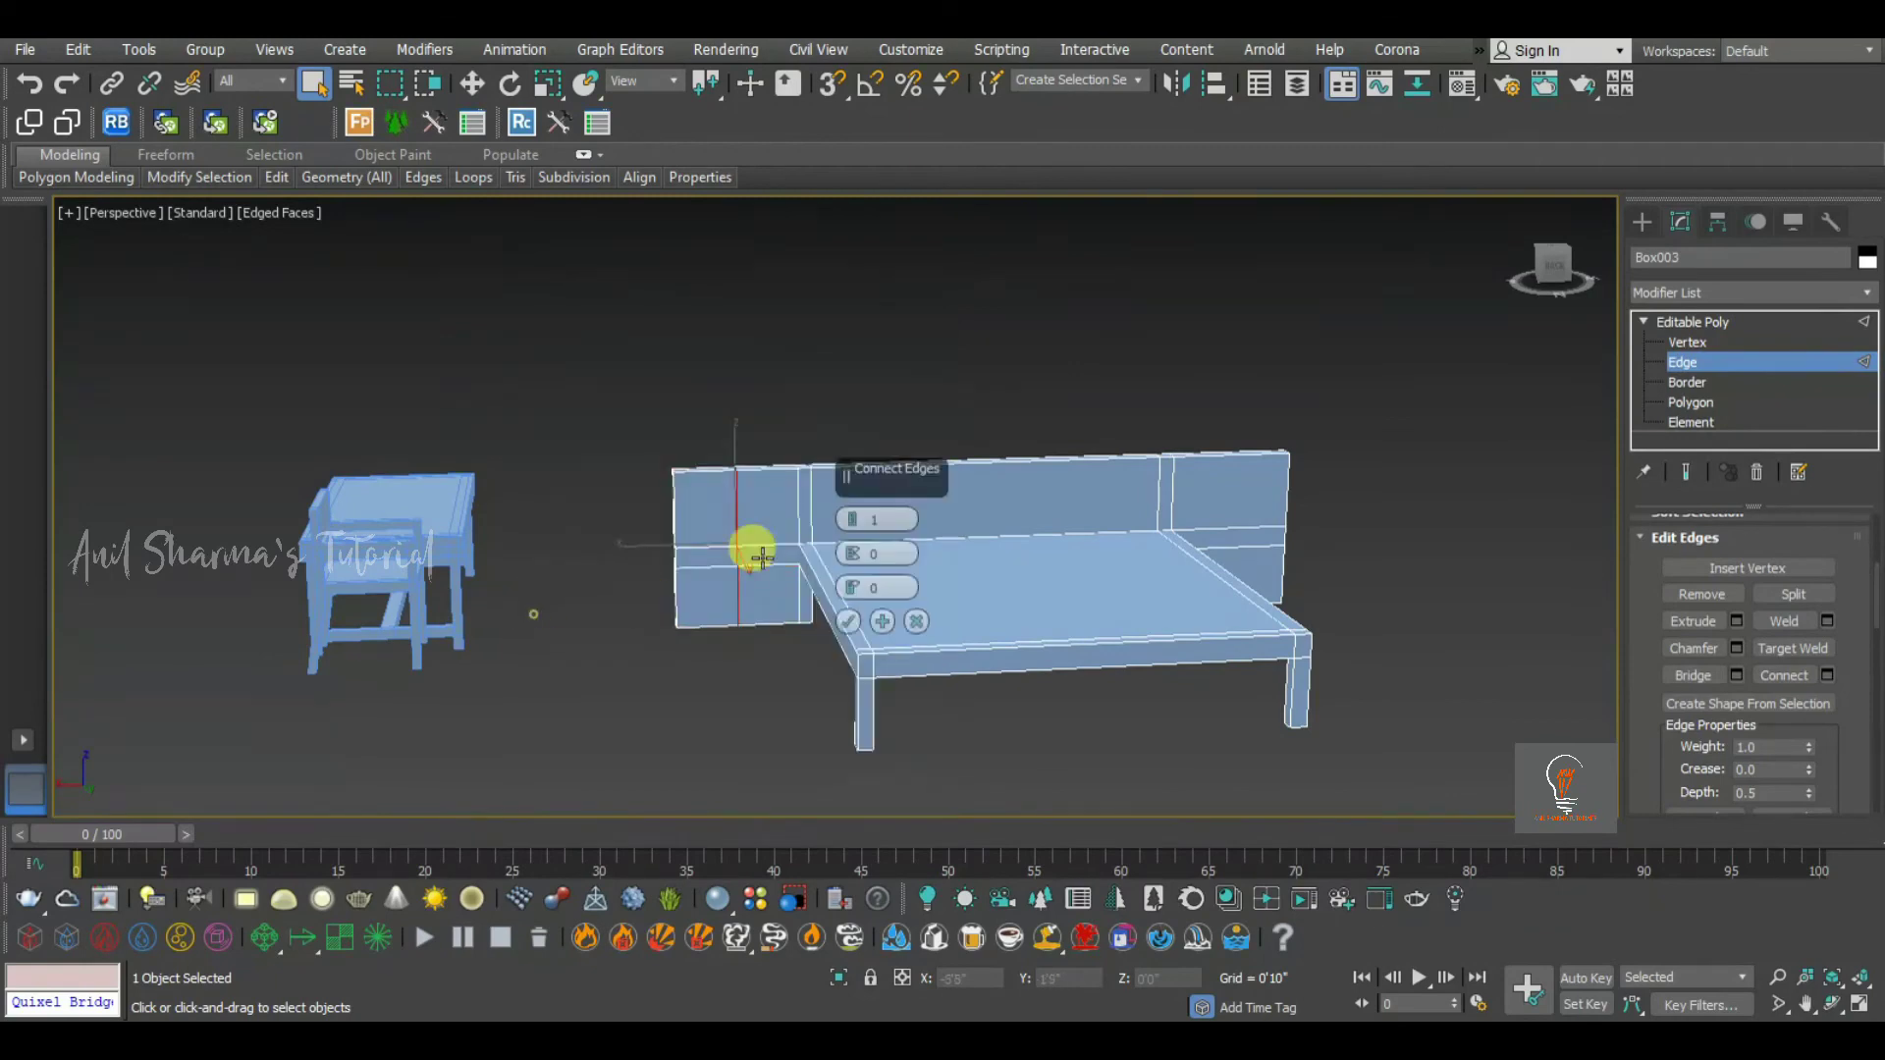
{"action": "middle_click_drag", "start_coordinate": [749, 547], "coordinate": [721, 596], "text": "alt"}
{"action": "left_click_drag", "start_coordinate": [854, 557], "coordinate": [942, 905]}
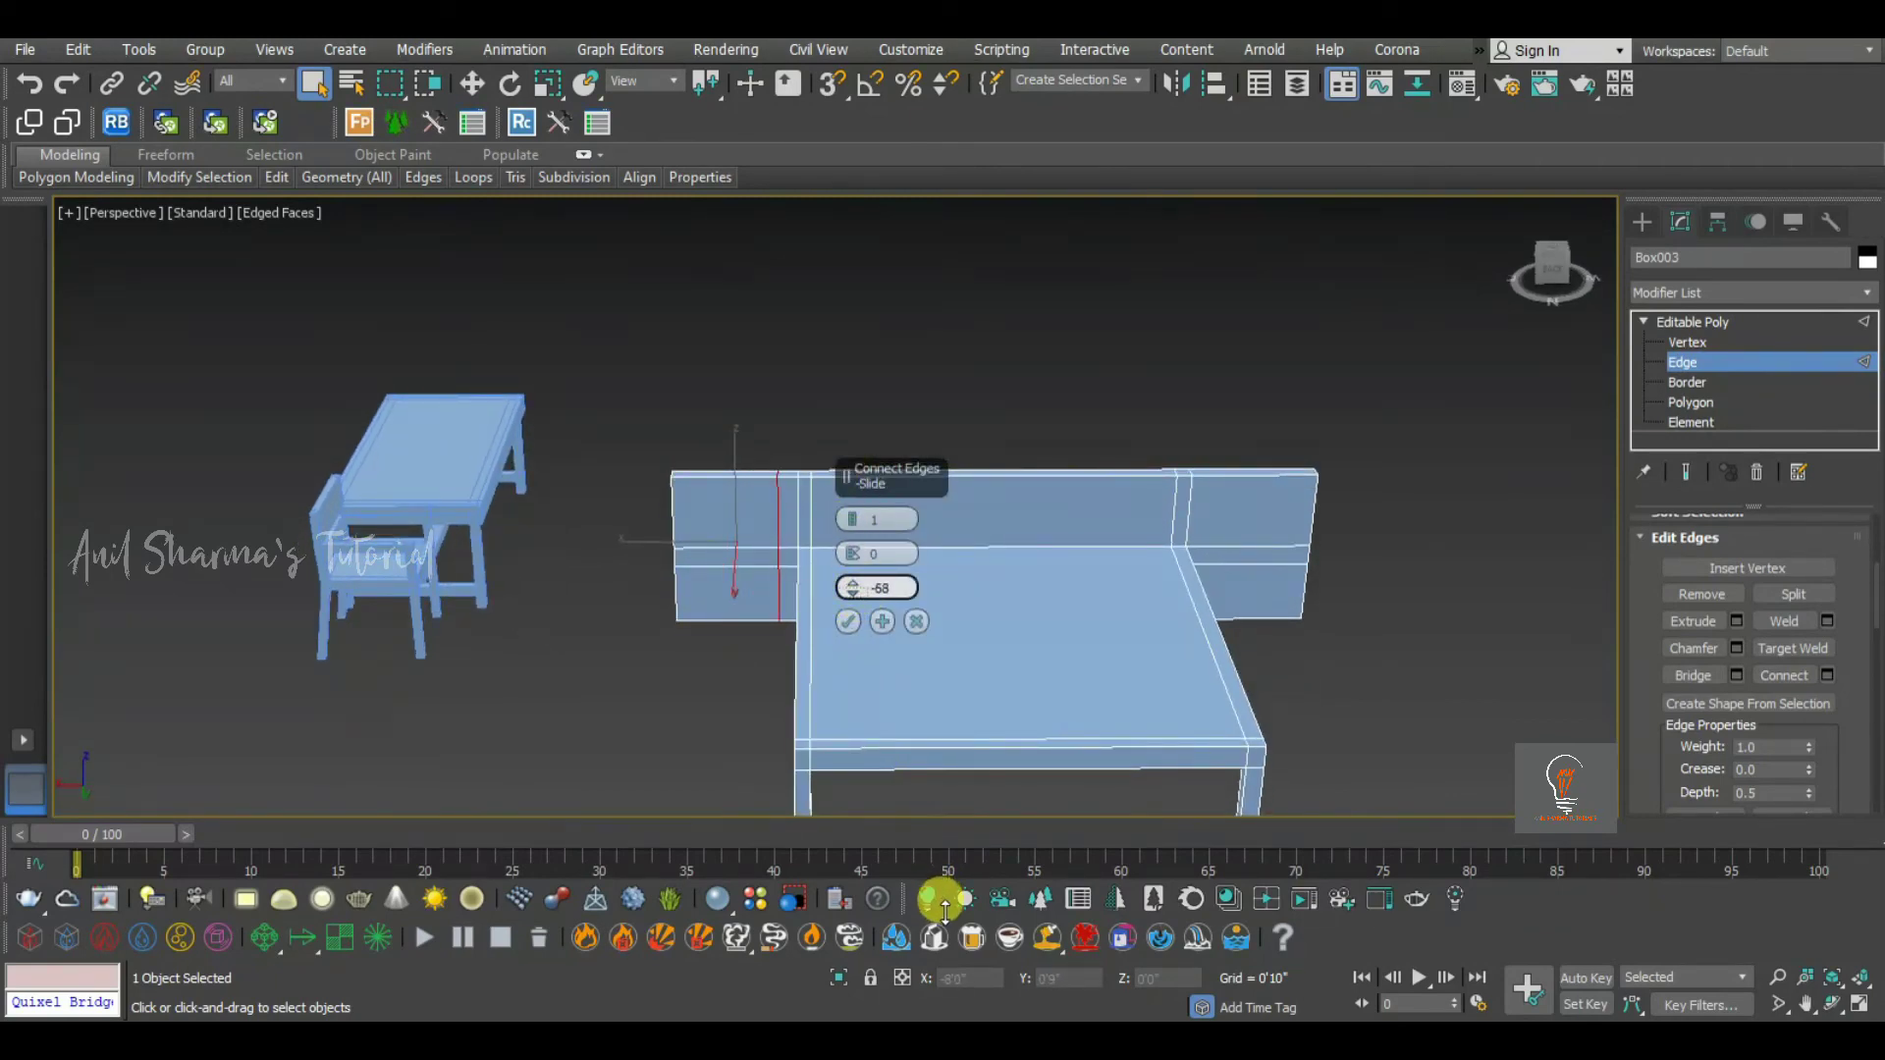
{"action": "left_click", "coordinate": [896, 593]}
{"action": "key", "text": "BackSpace"}
{"action": "key", "text": "BackSpace"}
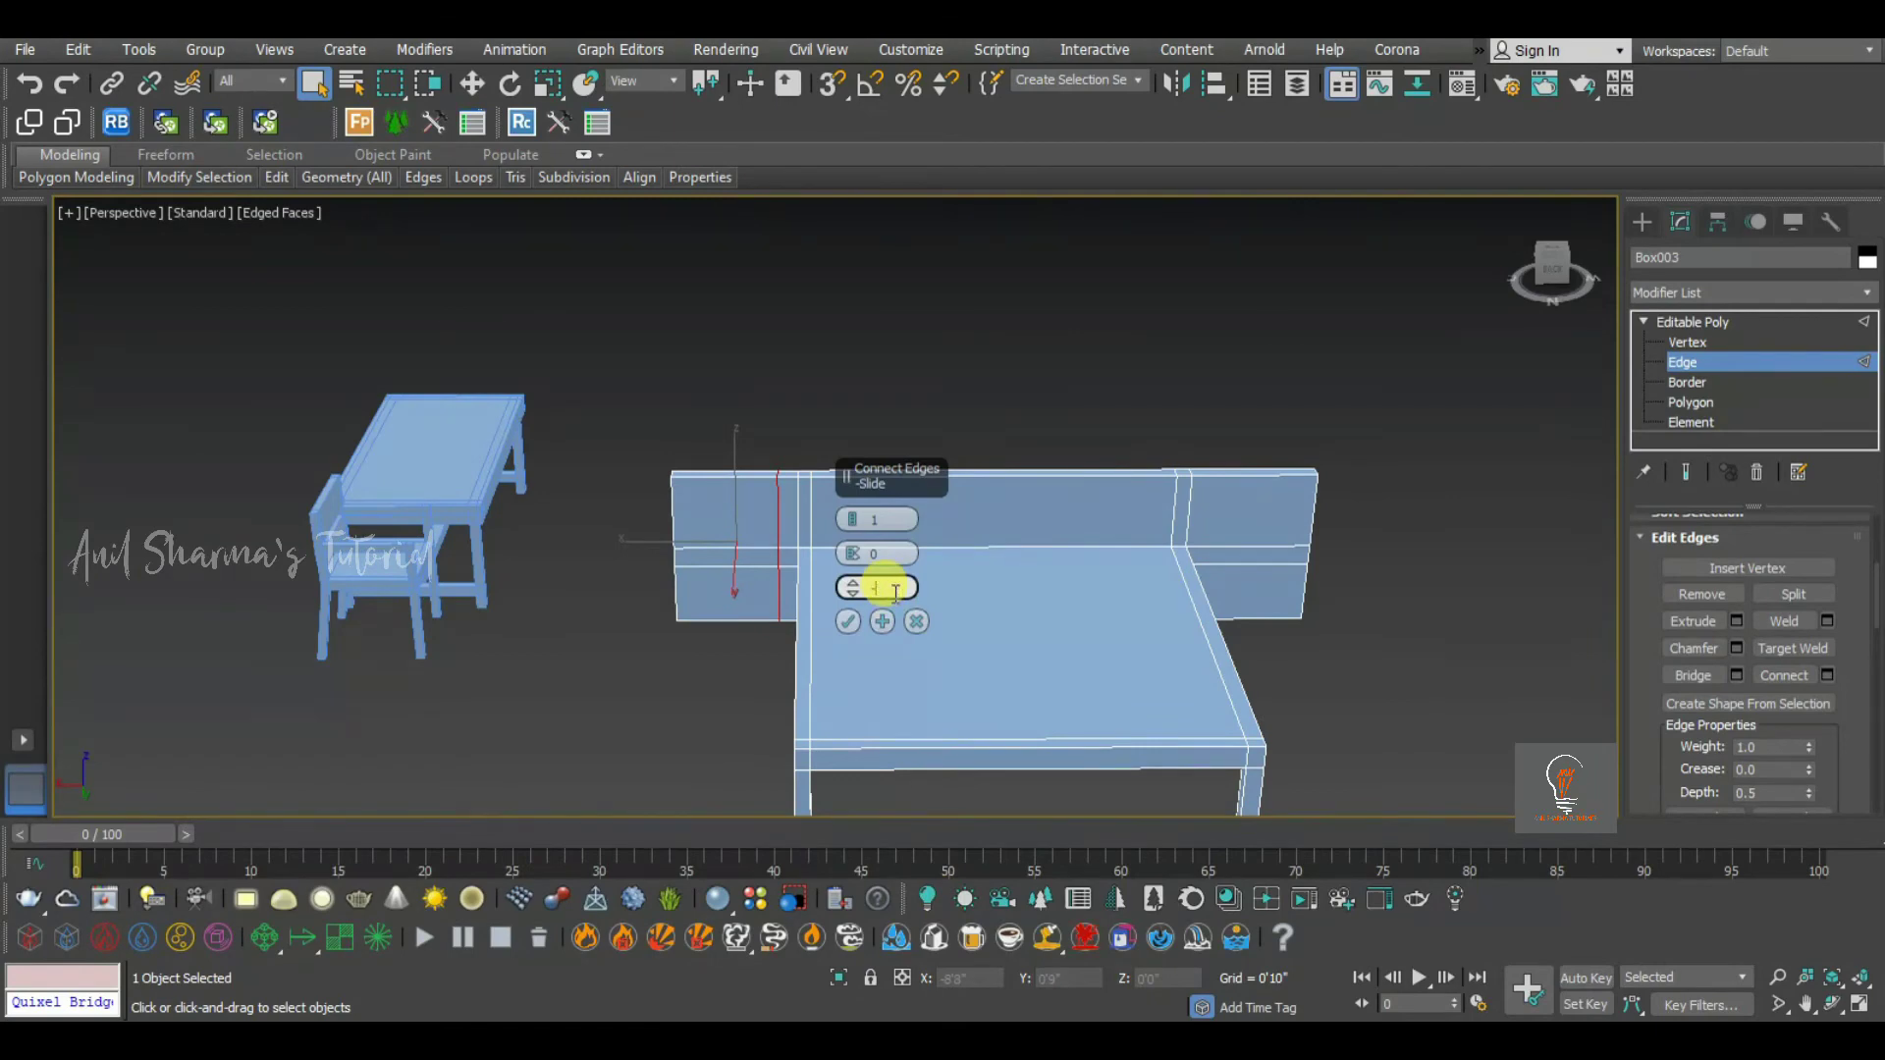
{"action": "type", "text": "80"}
{"action": "left_click", "coordinate": [848, 622]}
Try to connect the horizontal edges of the headboard extension farther from the table
{"action": "middle_click_drag", "start_coordinate": [1197, 557], "coordinate": [1173, 545], "text": "alt"}
{"action": "left_click_drag", "start_coordinate": [1282, 456], "coordinate": [1266, 708]}
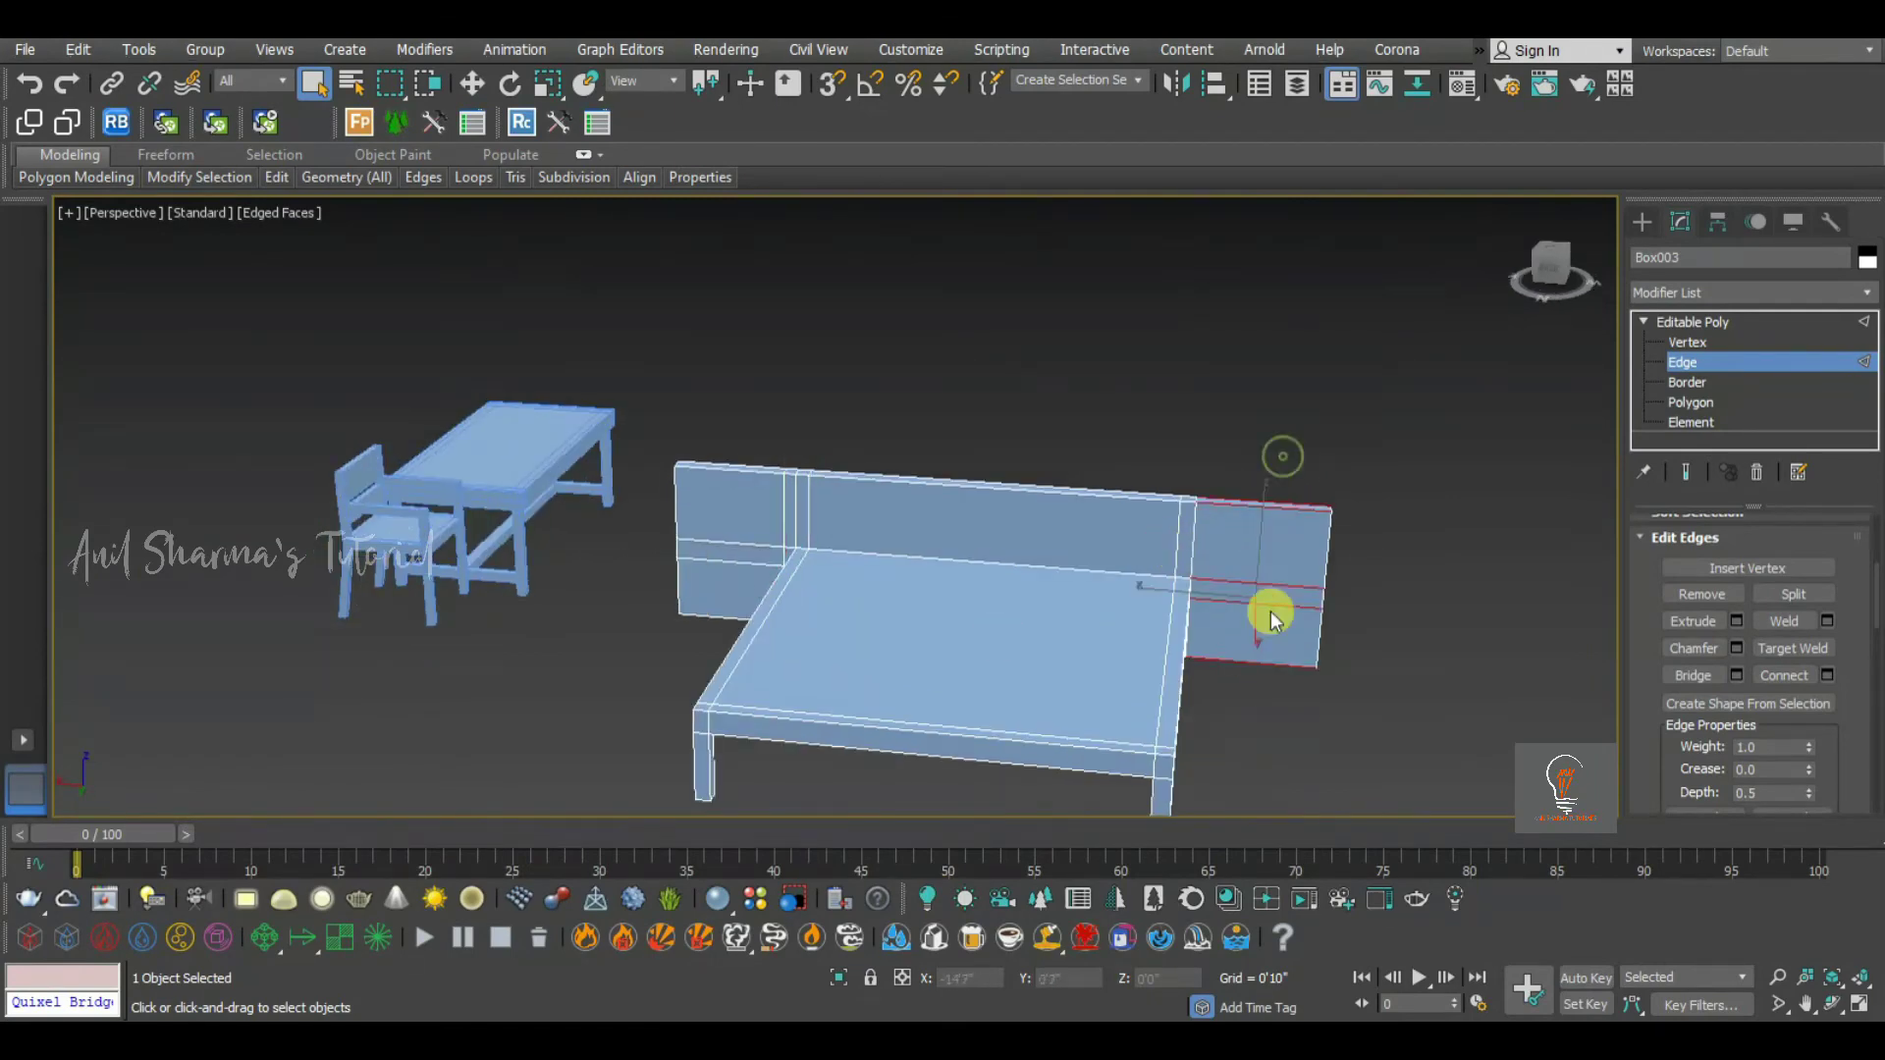
{"action": "right_click", "coordinate": [1270, 611]}
{"action": "left_click", "coordinate": [1060, 677]}
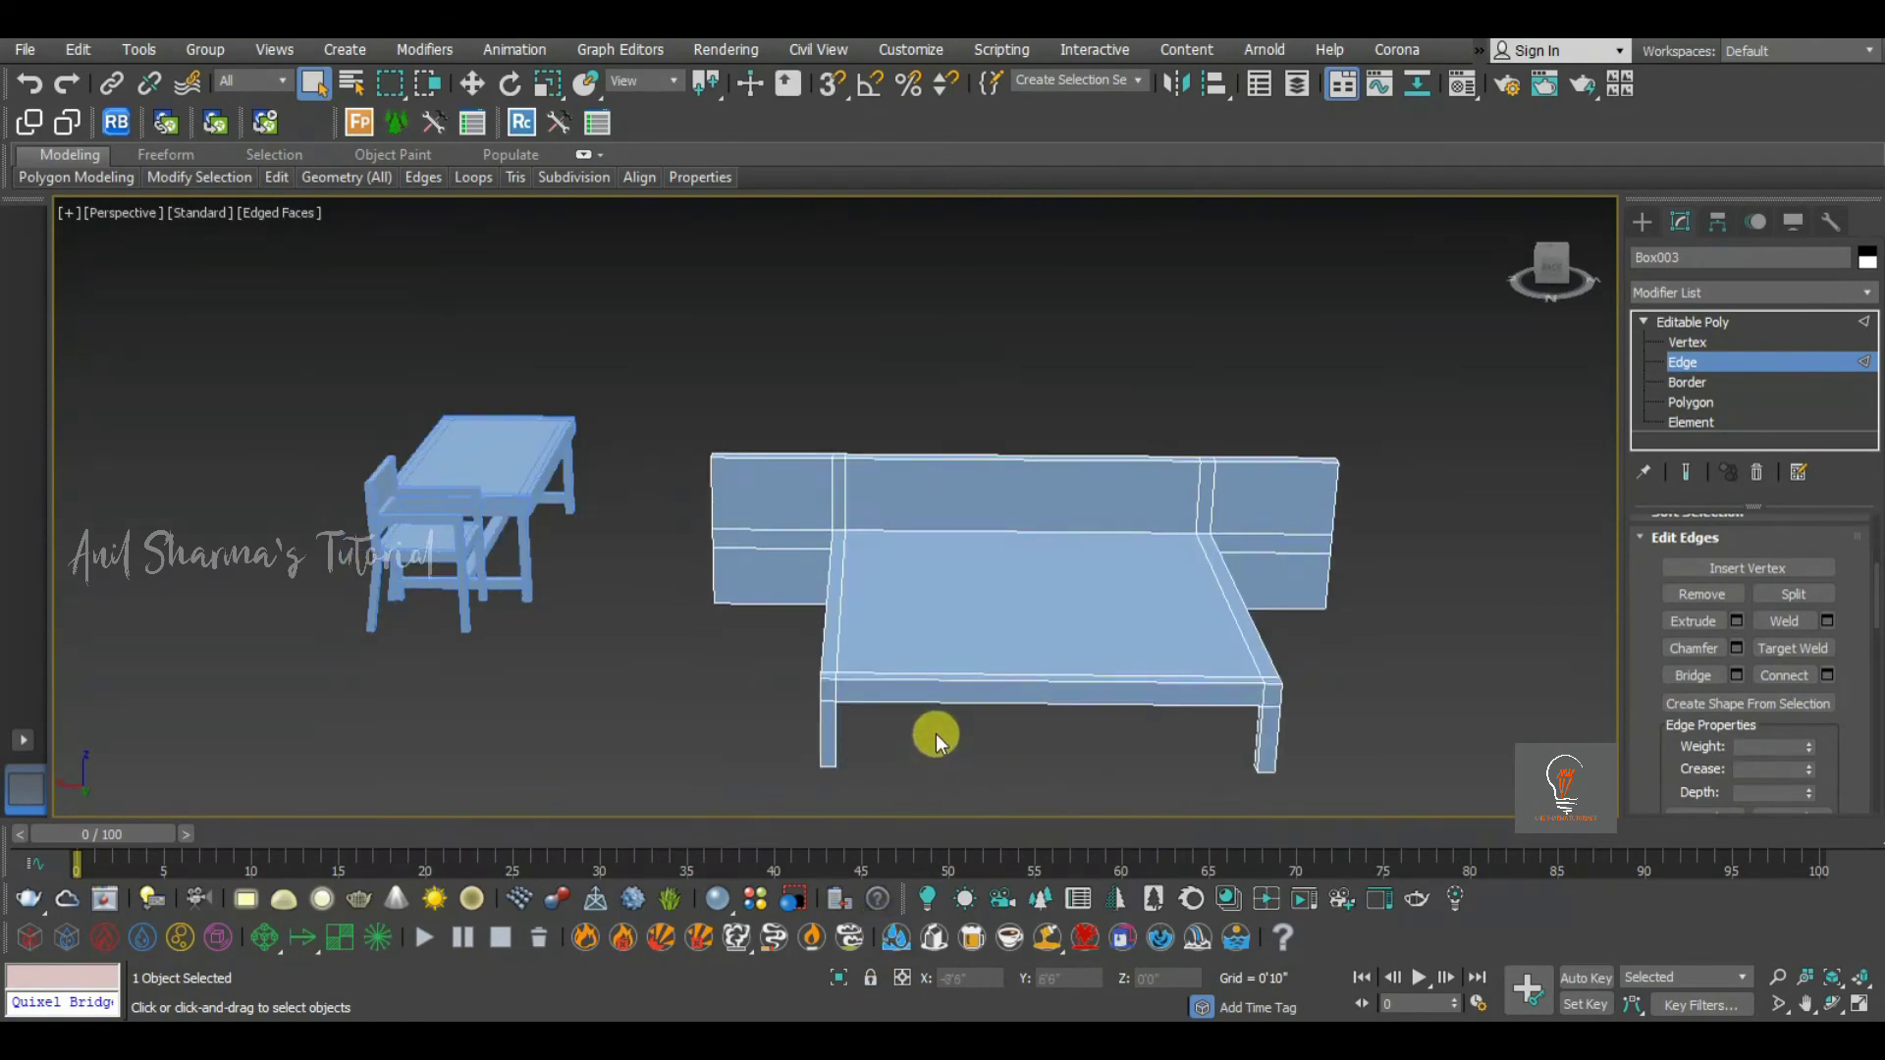
Reconnect the horizontal edges of the table-side headboard extension with one vertical segment, keeping the slide at -80
{"action": "middle_click_drag", "start_coordinate": [935, 734], "coordinate": [925, 719]}
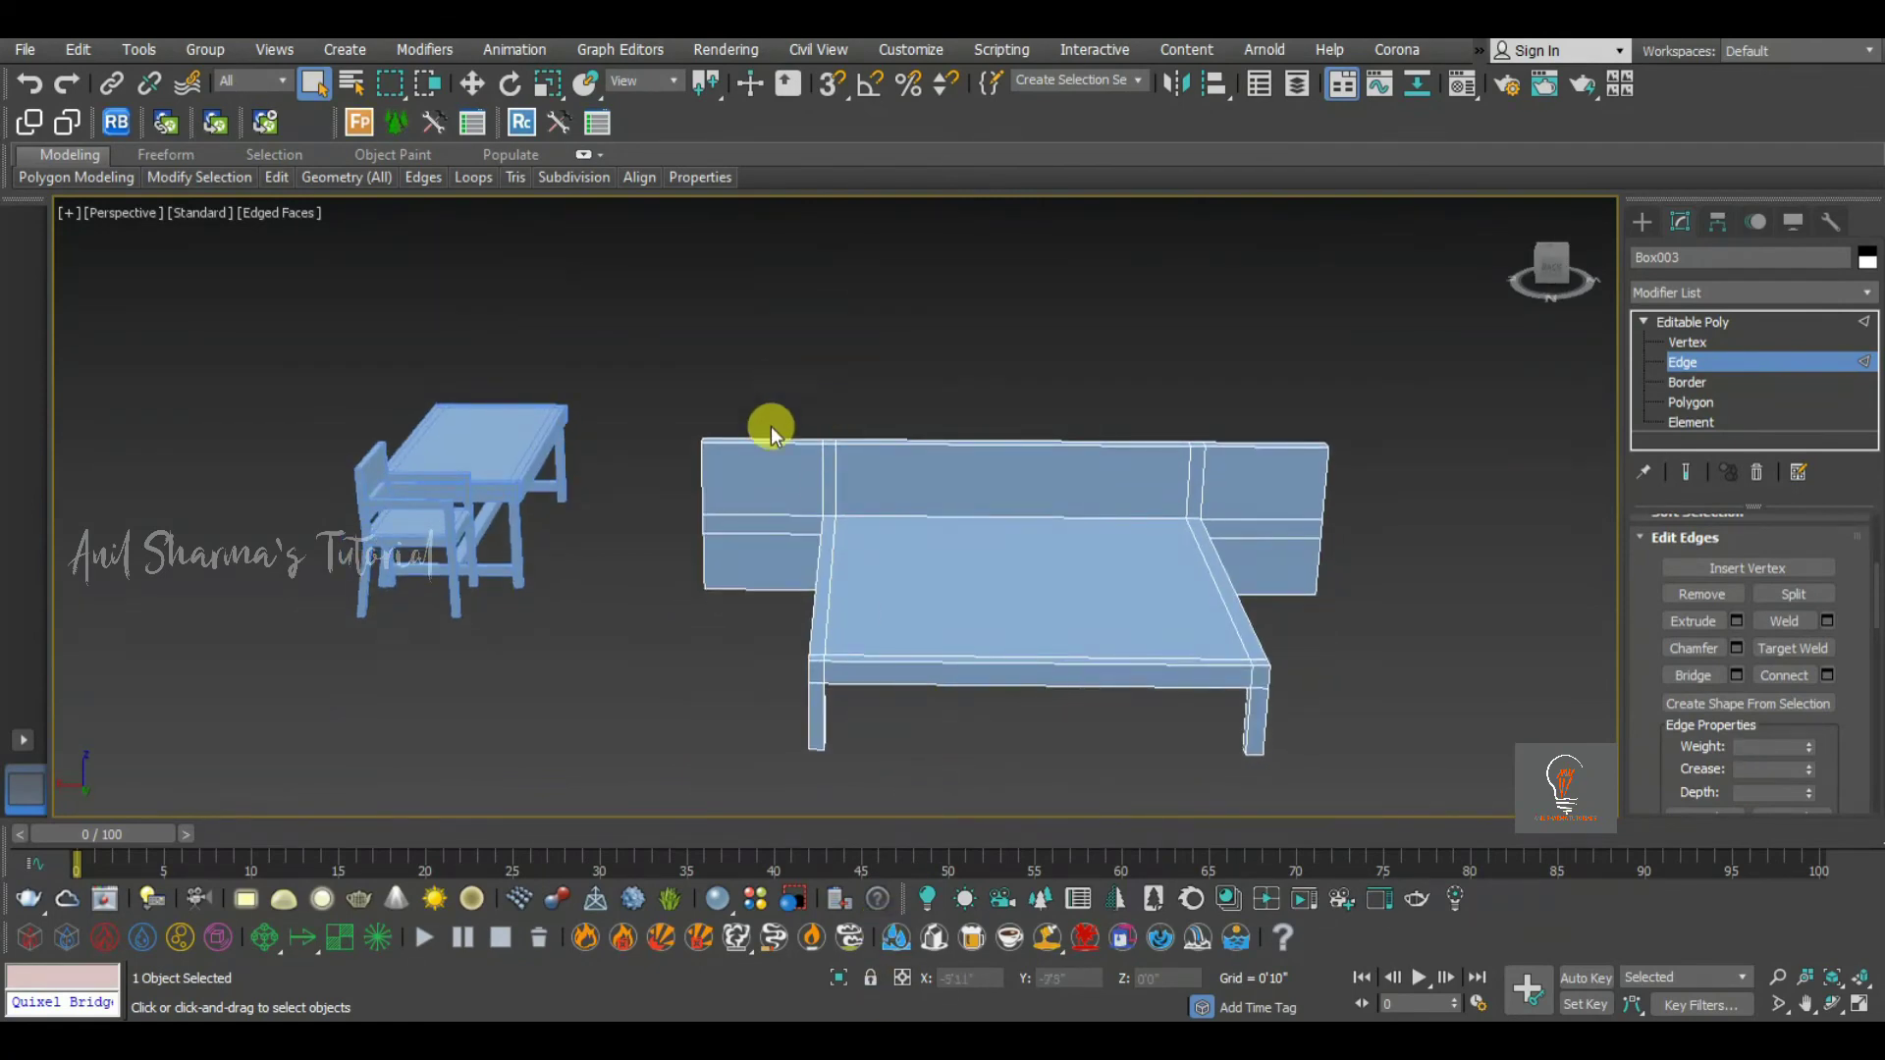
{"action": "left_click_drag", "start_coordinate": [770, 390], "coordinate": [745, 663]}
{"action": "right_click", "coordinate": [771, 507]}
{"action": "left_click", "coordinate": [564, 586]}
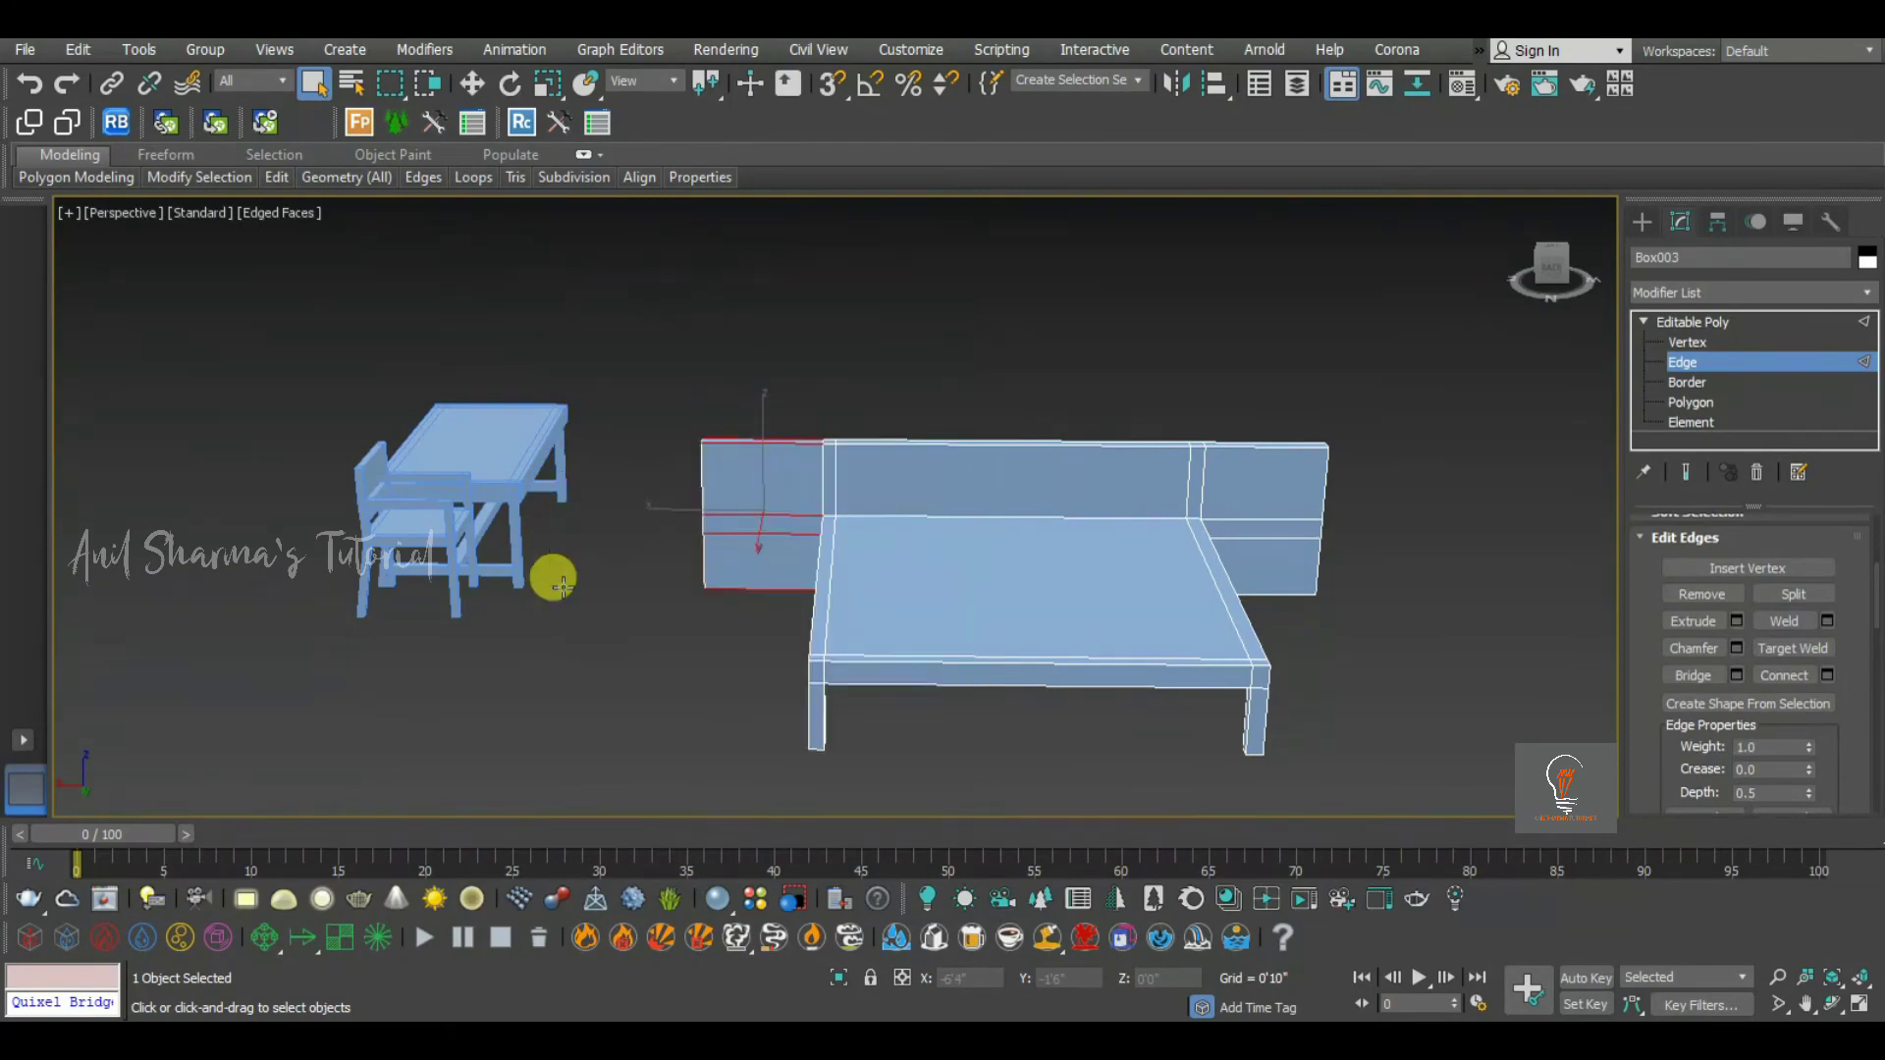
{"action": "scroll", "coordinate": [756, 525], "scroll_direction": "up", "scroll_amount": 5}
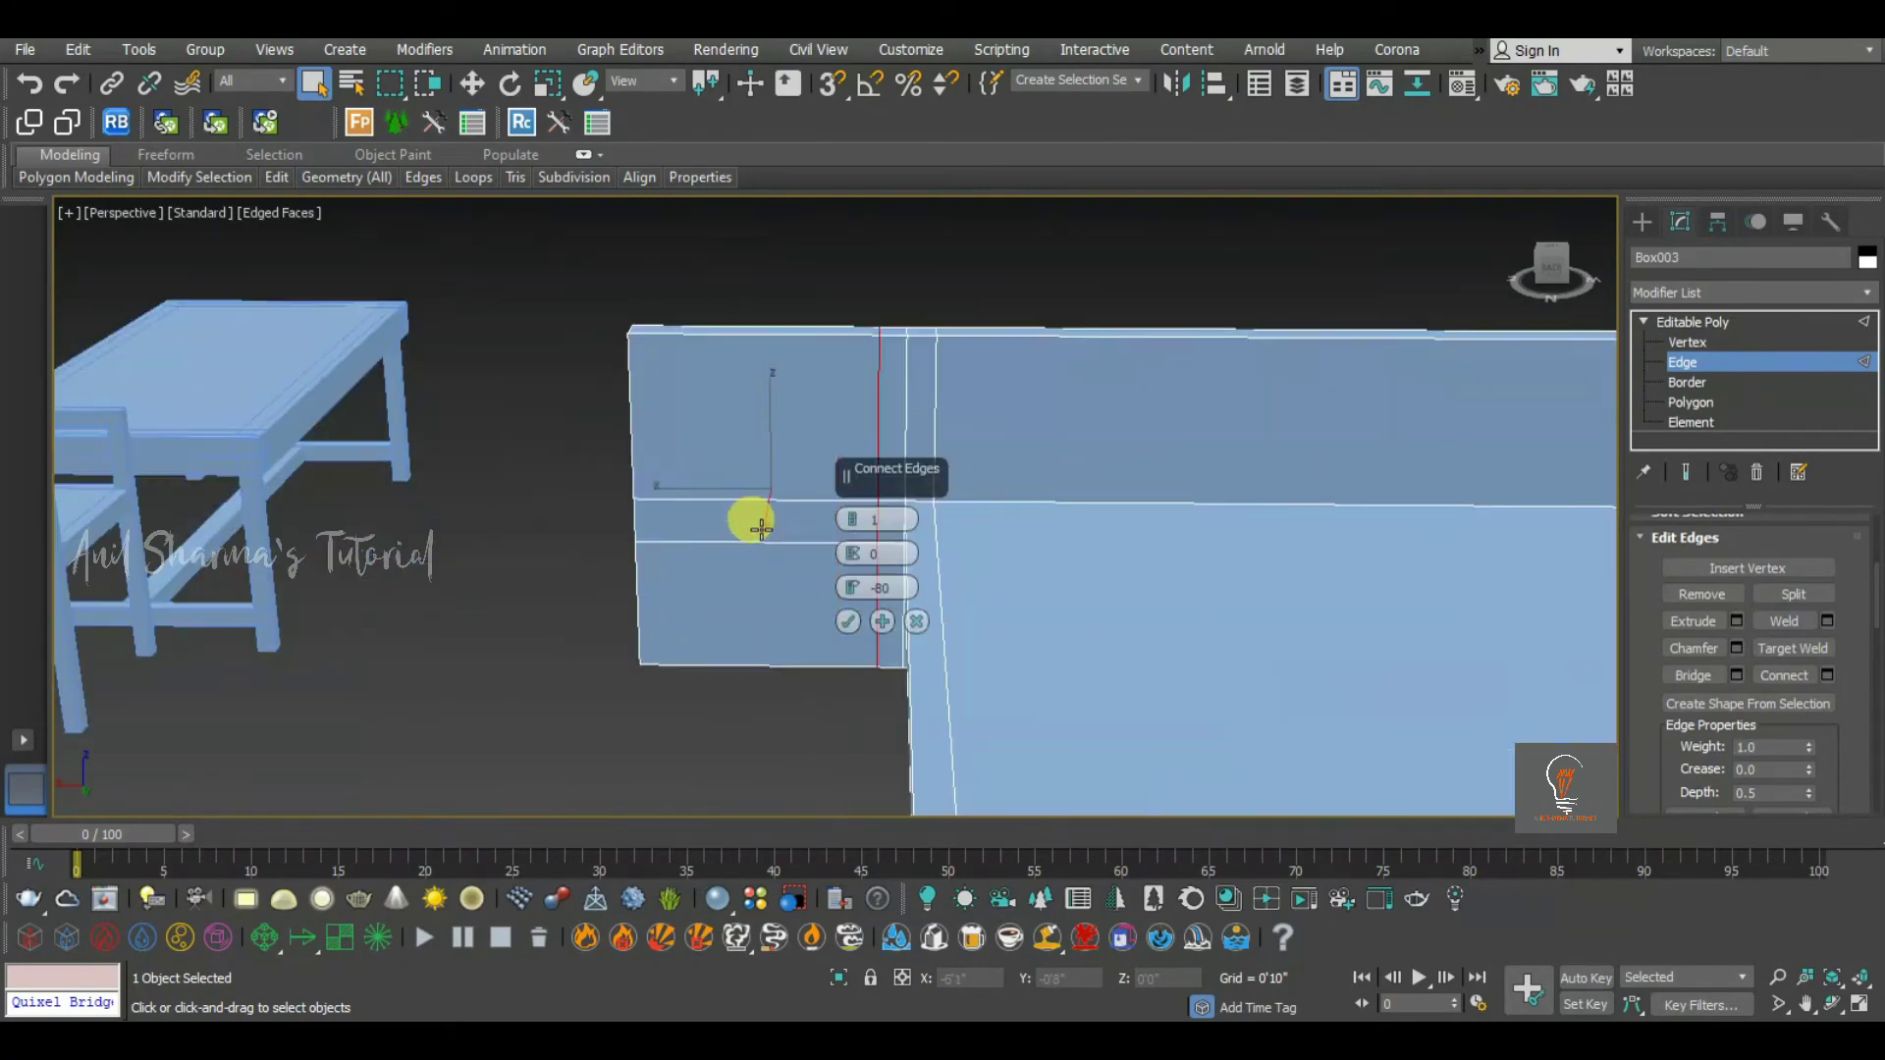
{"action": "left_click", "coordinate": [848, 623]}
Connect the horizontal edges of the opposite headboard extension with one vertical segment at slide -80, and clear the edge selection
{"action": "scroll", "coordinate": [891, 425], "scroll_direction": "down", "scroll_amount": 8}
{"action": "middle_click_drag", "start_coordinate": [1052, 475], "coordinate": [890, 530]}
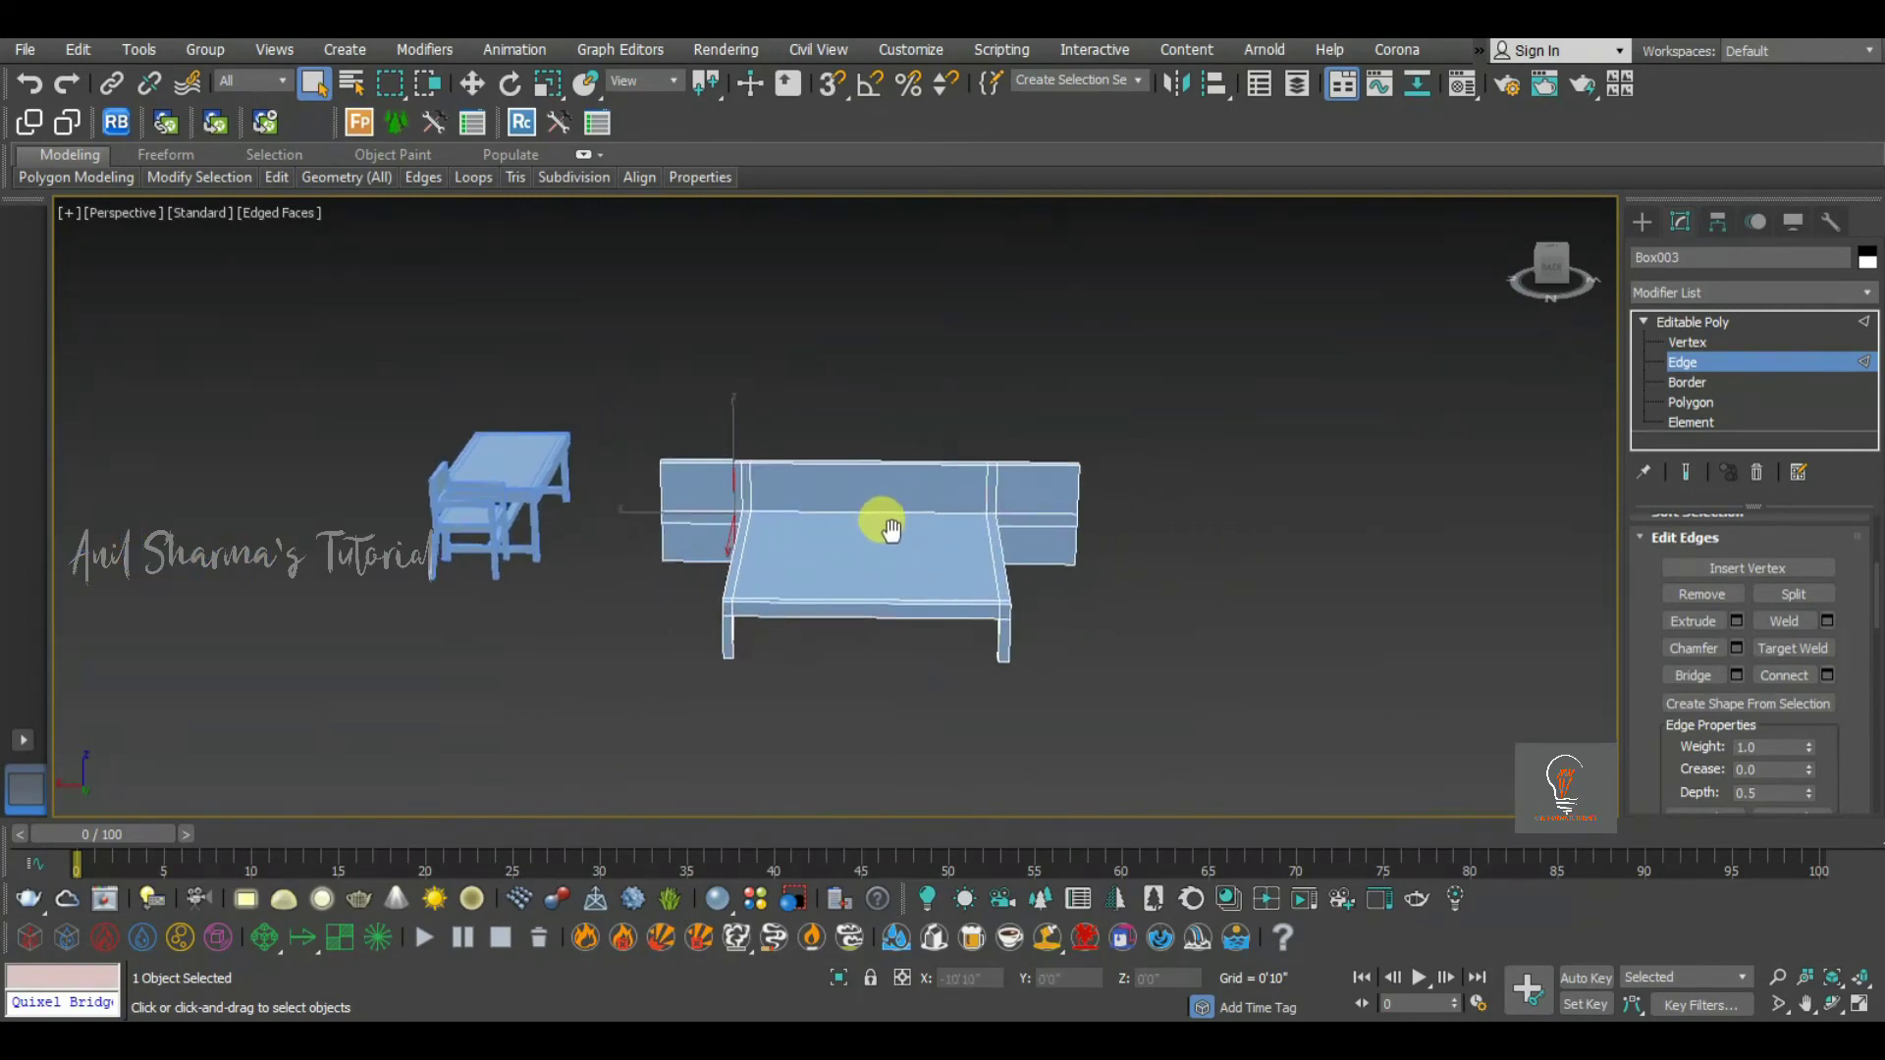
{"action": "scroll", "coordinate": [982, 541], "scroll_direction": "up", "scroll_amount": 4}
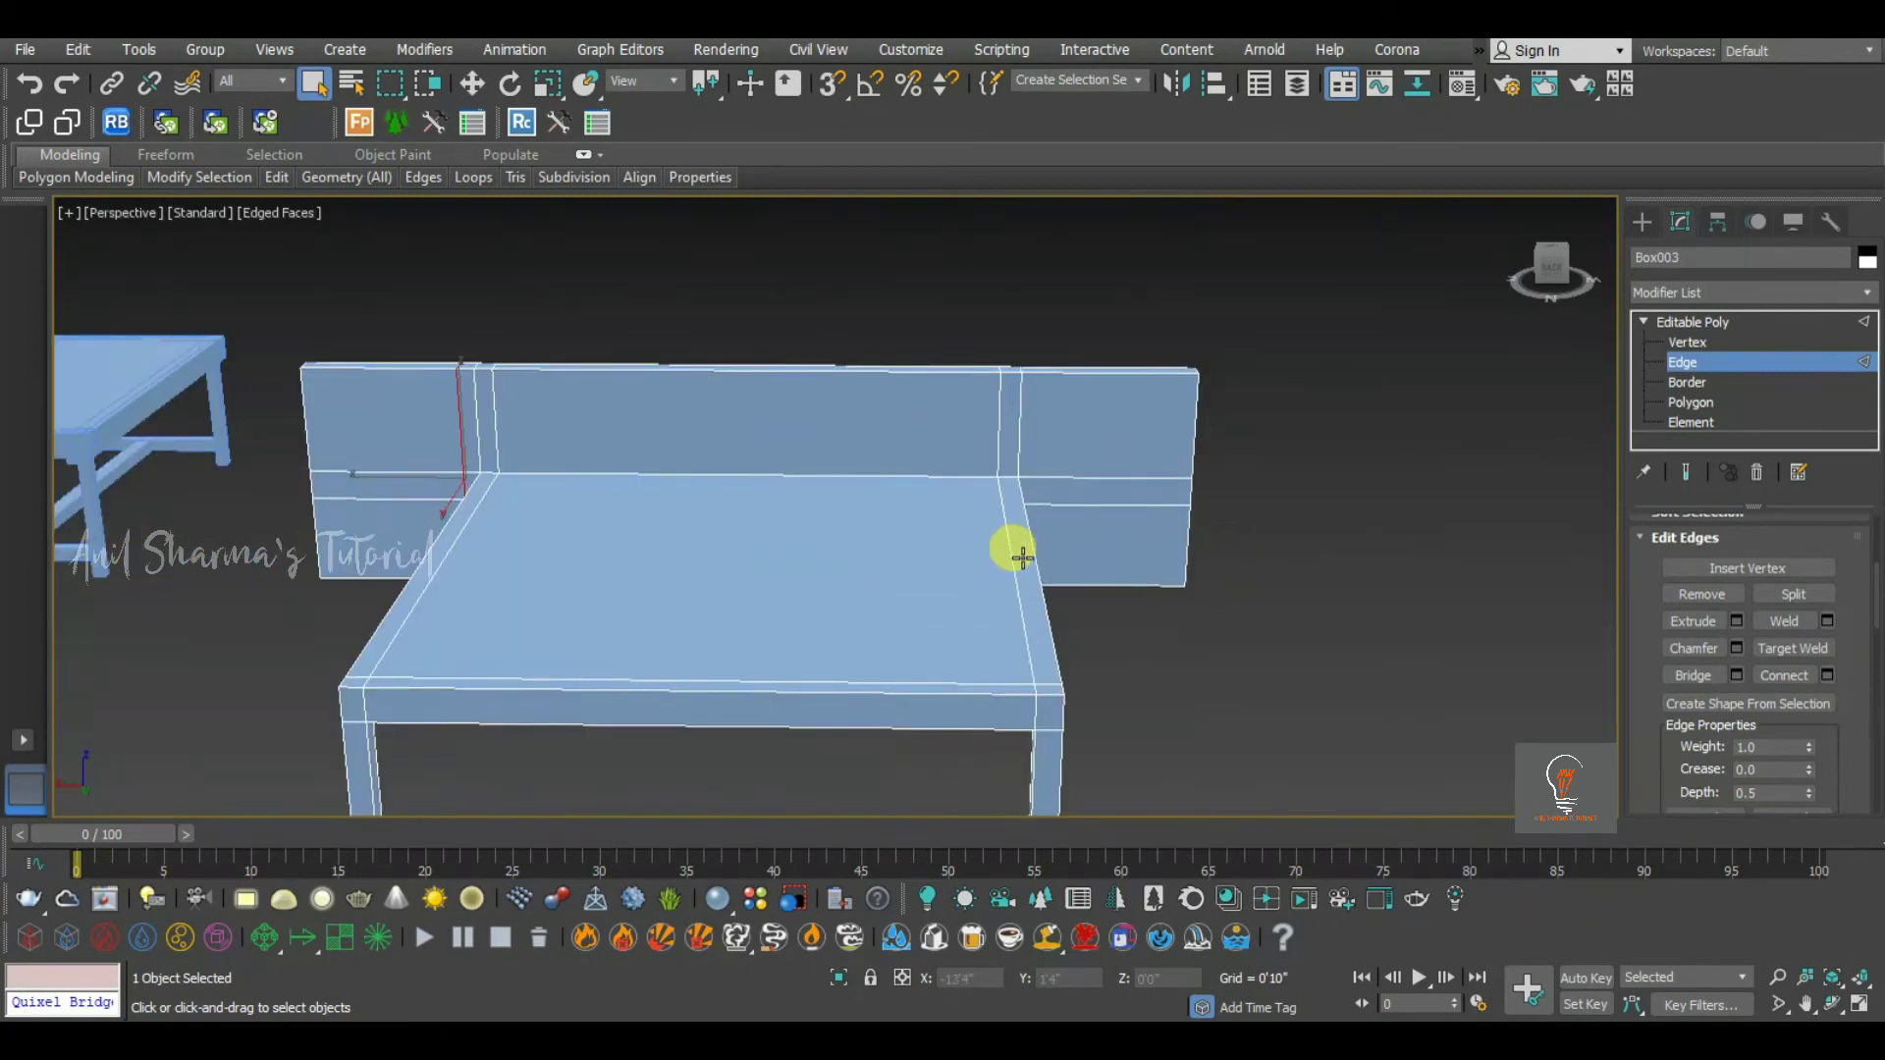
{"action": "middle_click_drag", "start_coordinate": [1045, 607], "coordinate": [1002, 638], "text": "alt"}
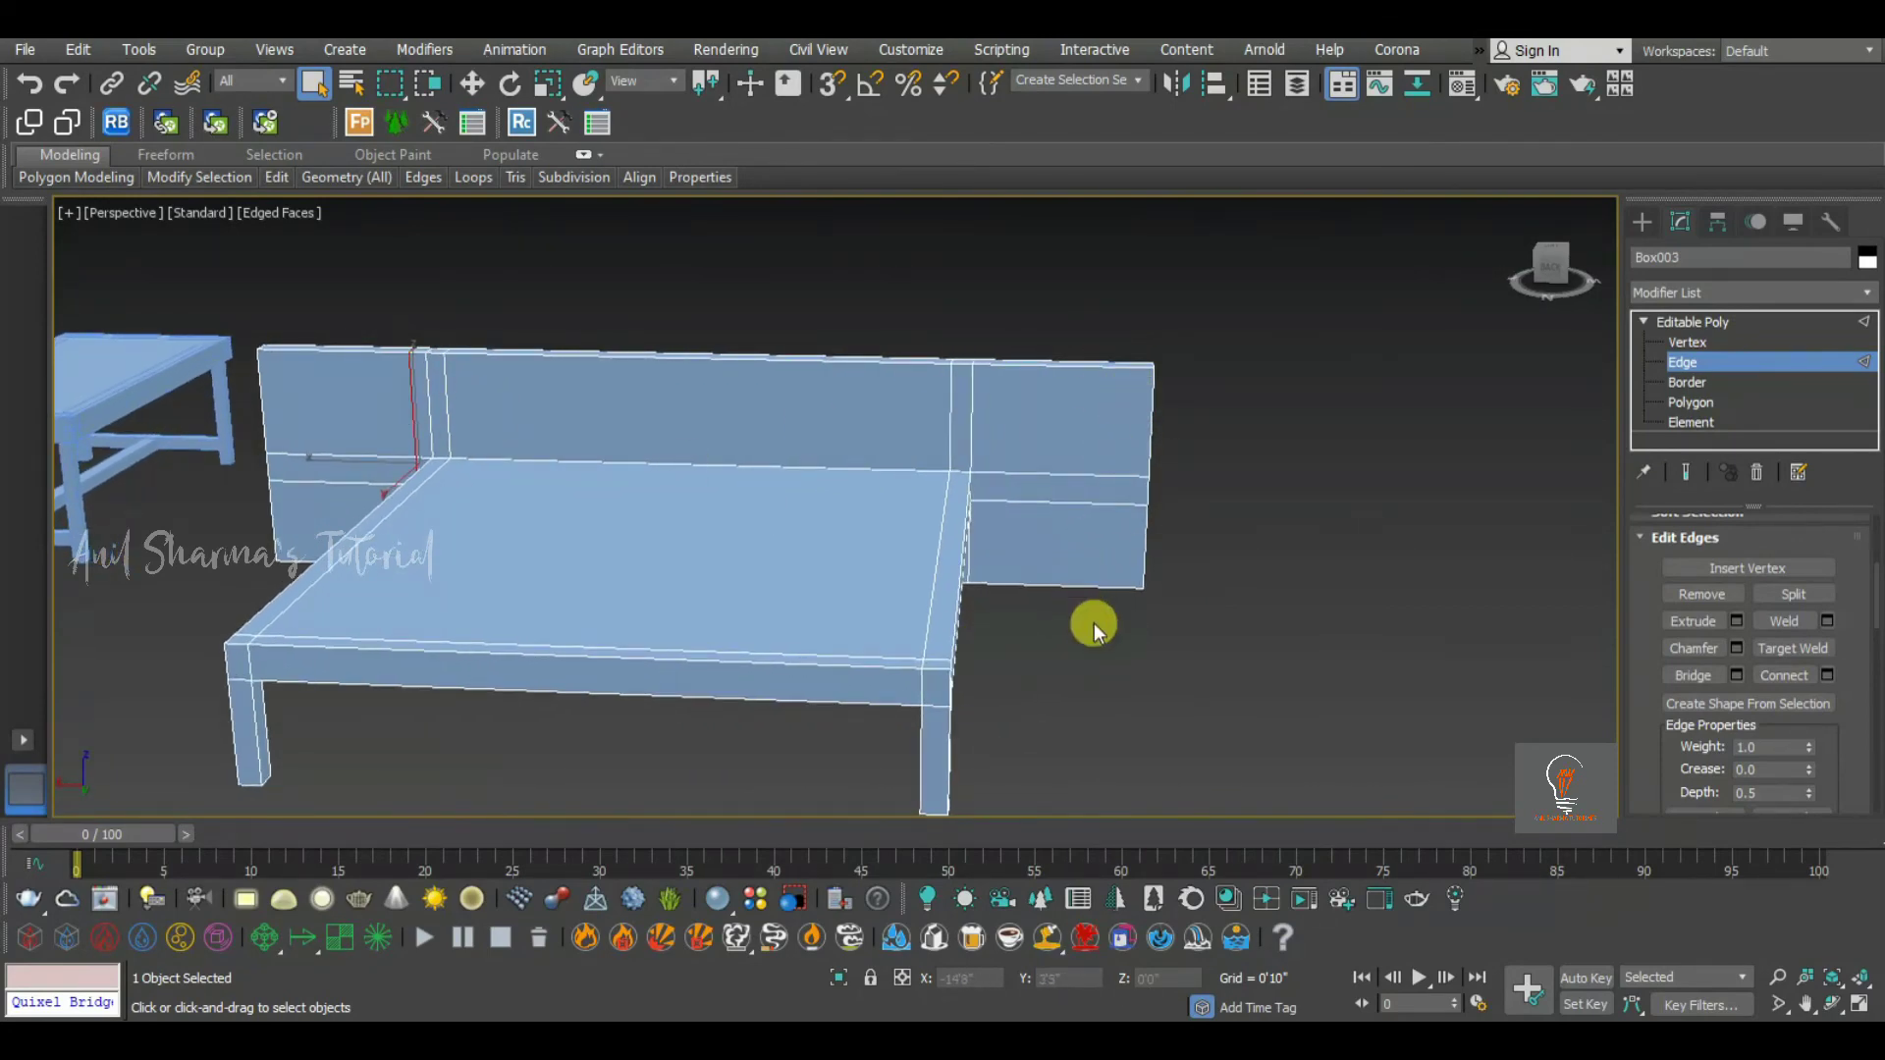
{"action": "left_click_drag", "start_coordinate": [1081, 257], "coordinate": [1039, 676]}
{"action": "right_click", "coordinate": [1021, 496]}
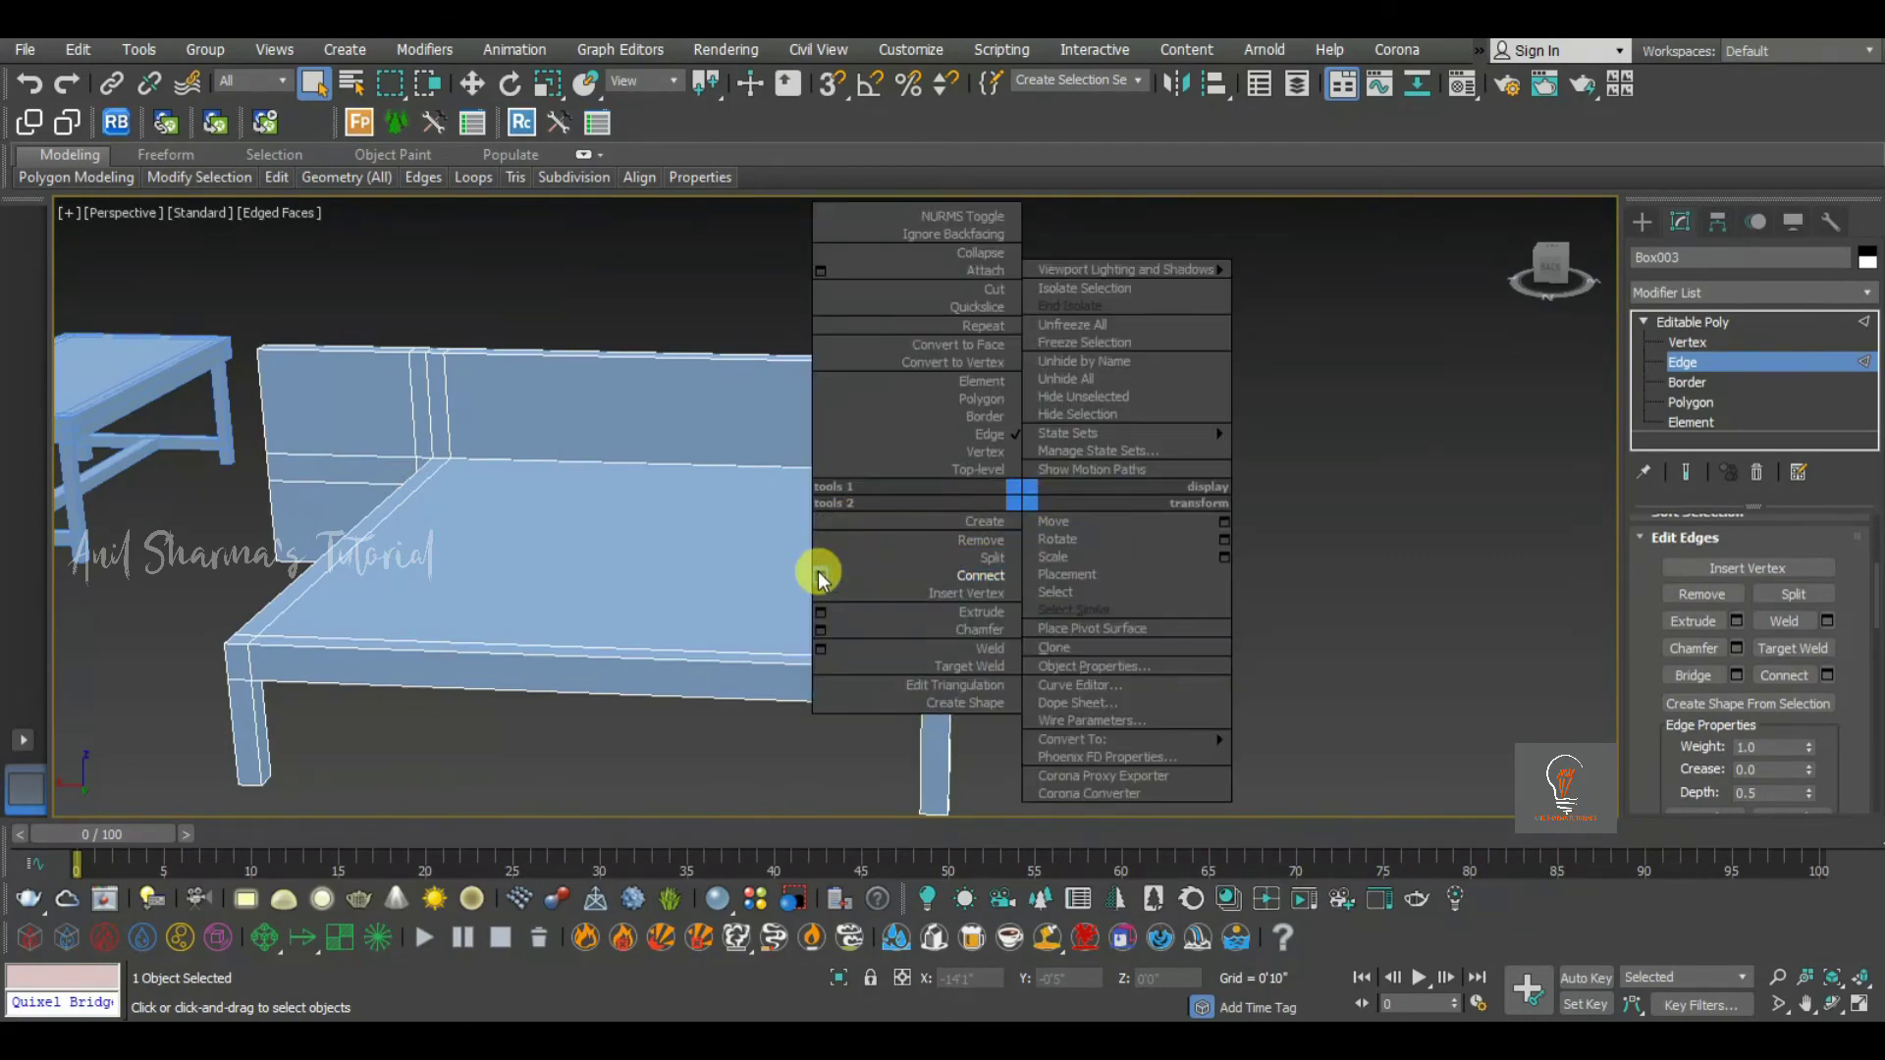
{"action": "left_click", "coordinate": [820, 576]}
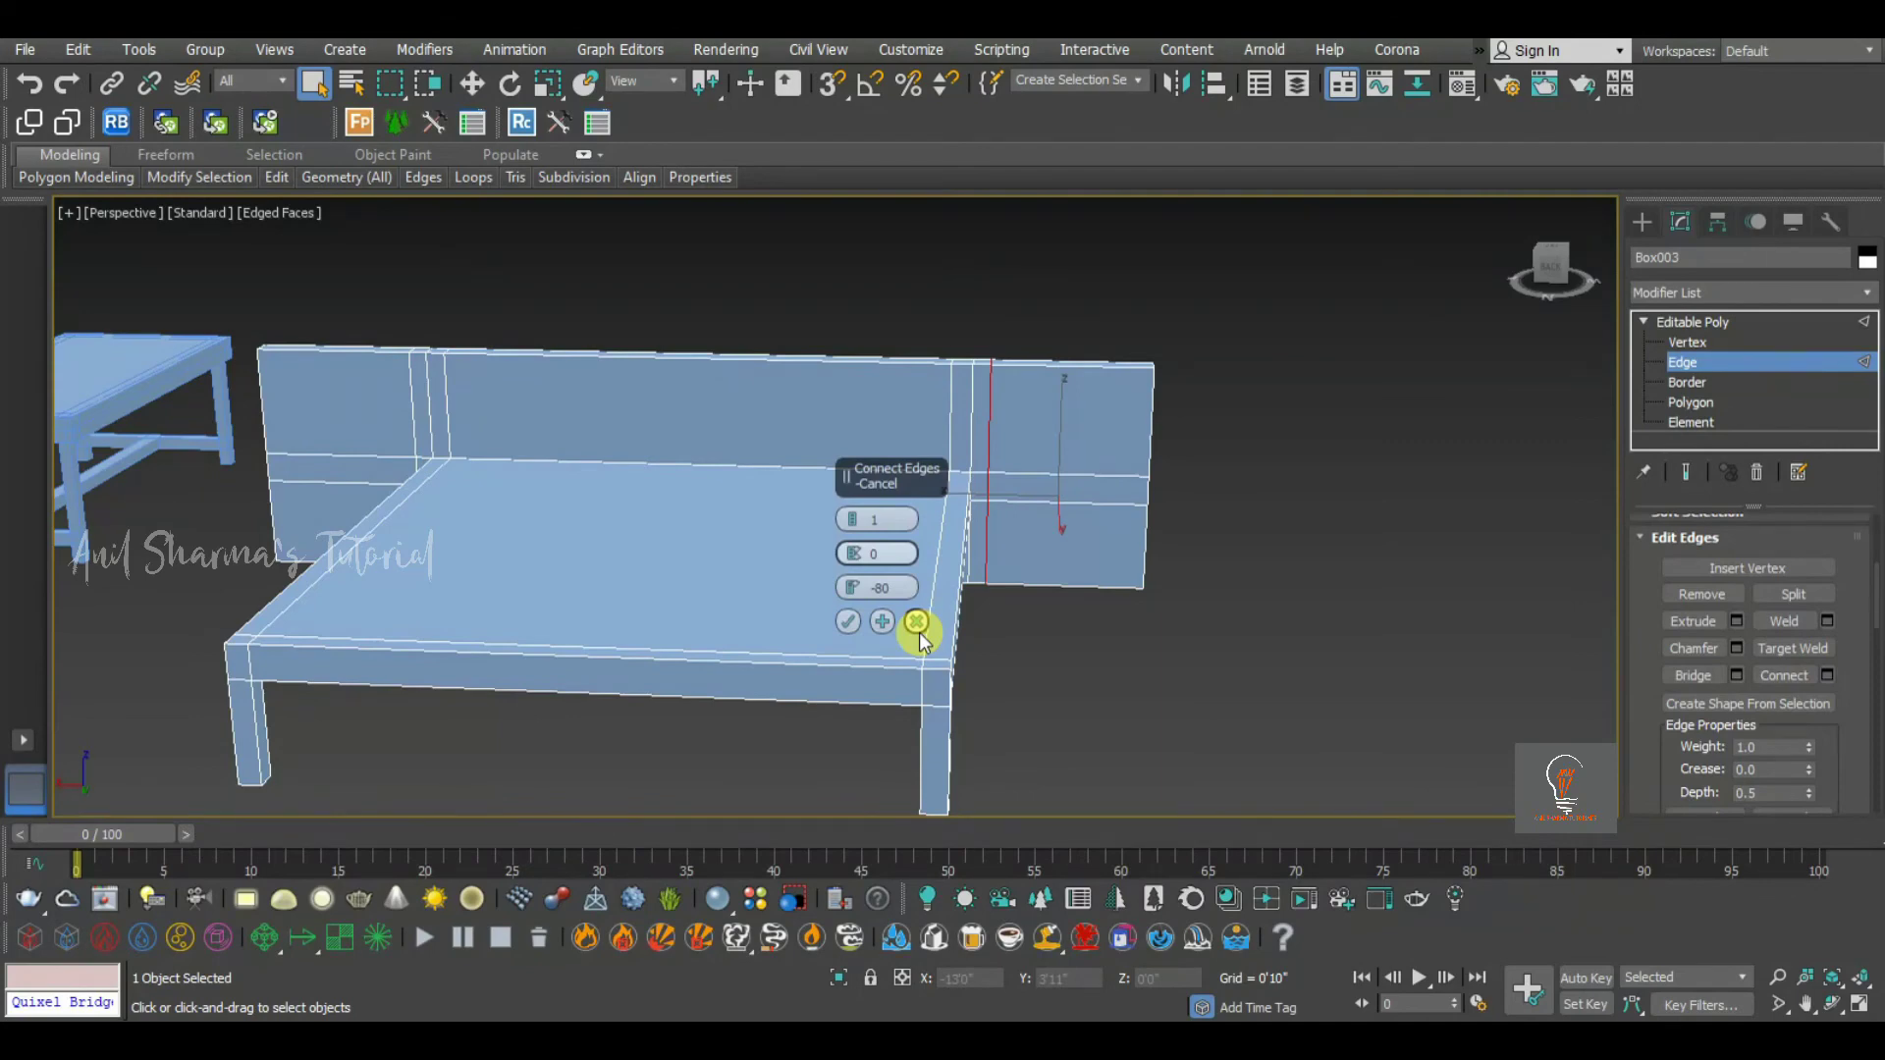
{"action": "left_click", "coordinate": [850, 623]}
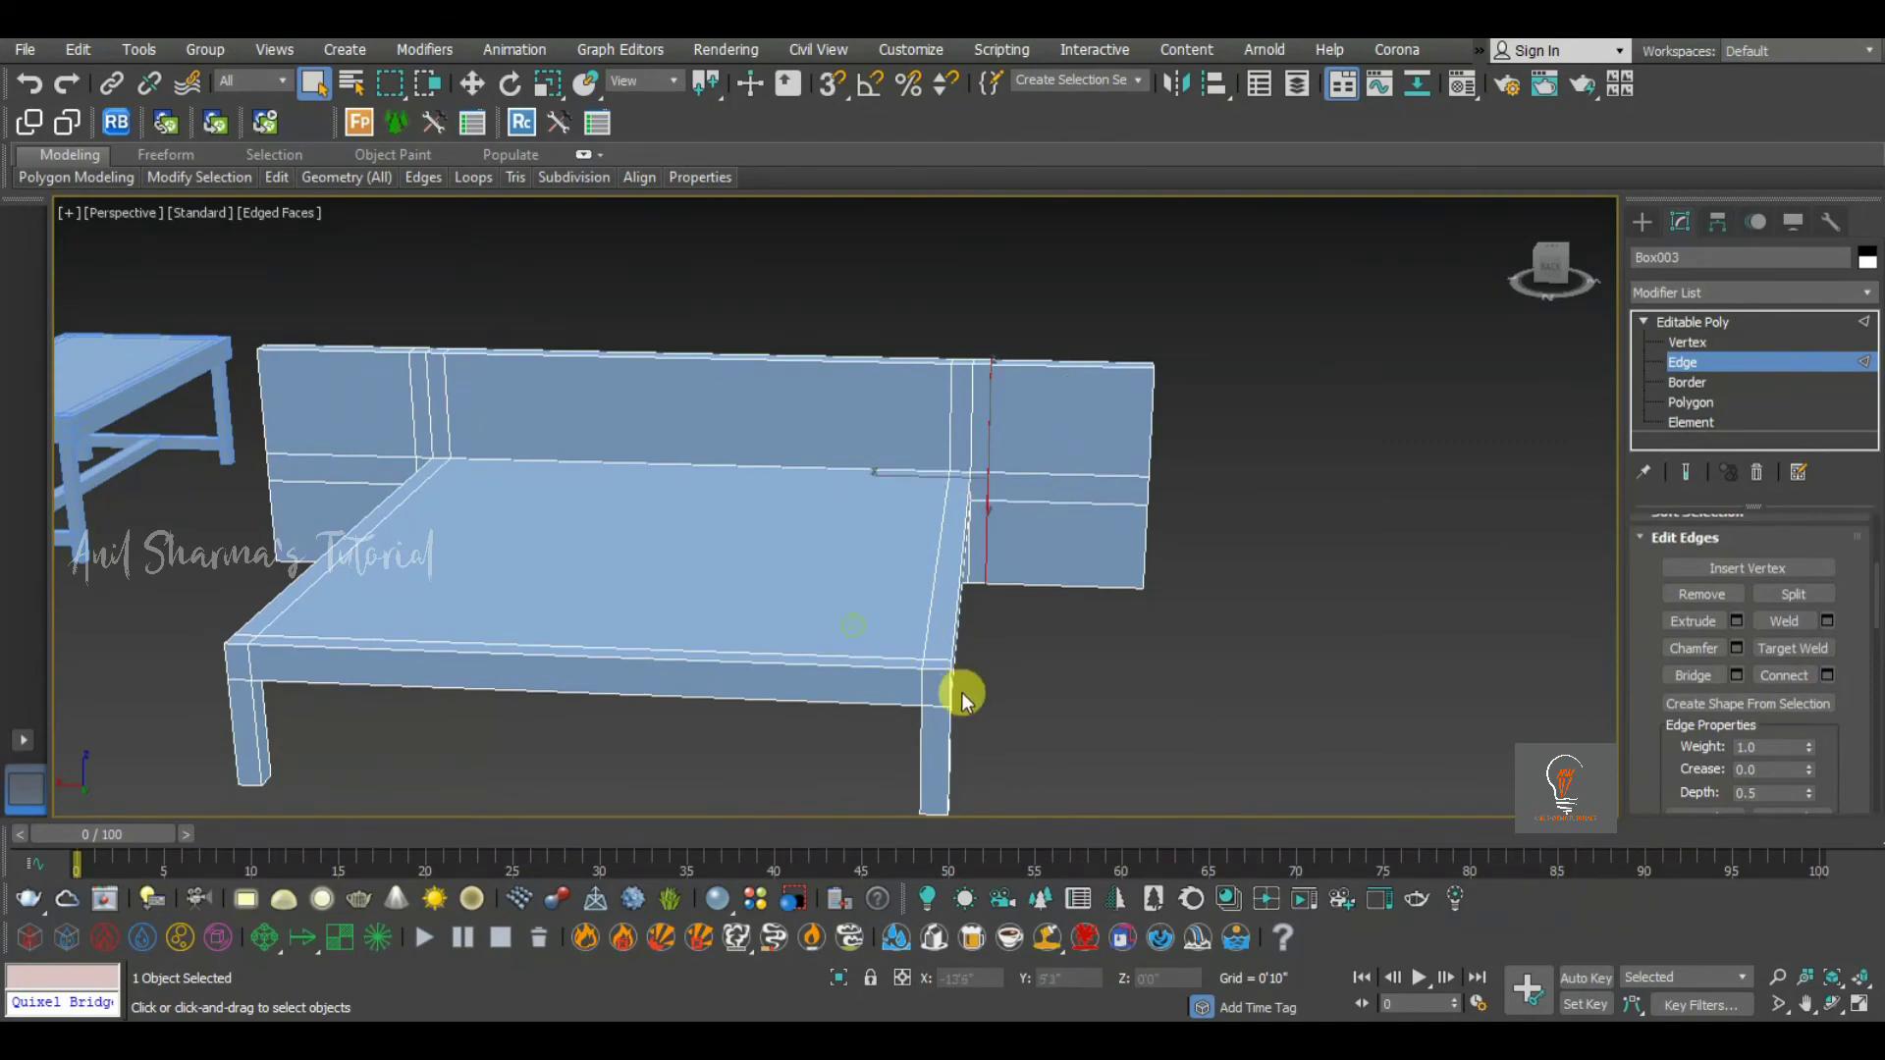
{"action": "mouse_move", "coordinate": [1025, 669]}
{"action": "middle_mouse_down", "text": "alt"}
{"action": "mouse_move", "coordinate": [1088, 598]}
{"action": "mouse_move", "coordinate": [991, 589]}
{"action": "mouse_move", "coordinate": [1051, 647]}
{"action": "middle_mouse_up", "text": "alt"}
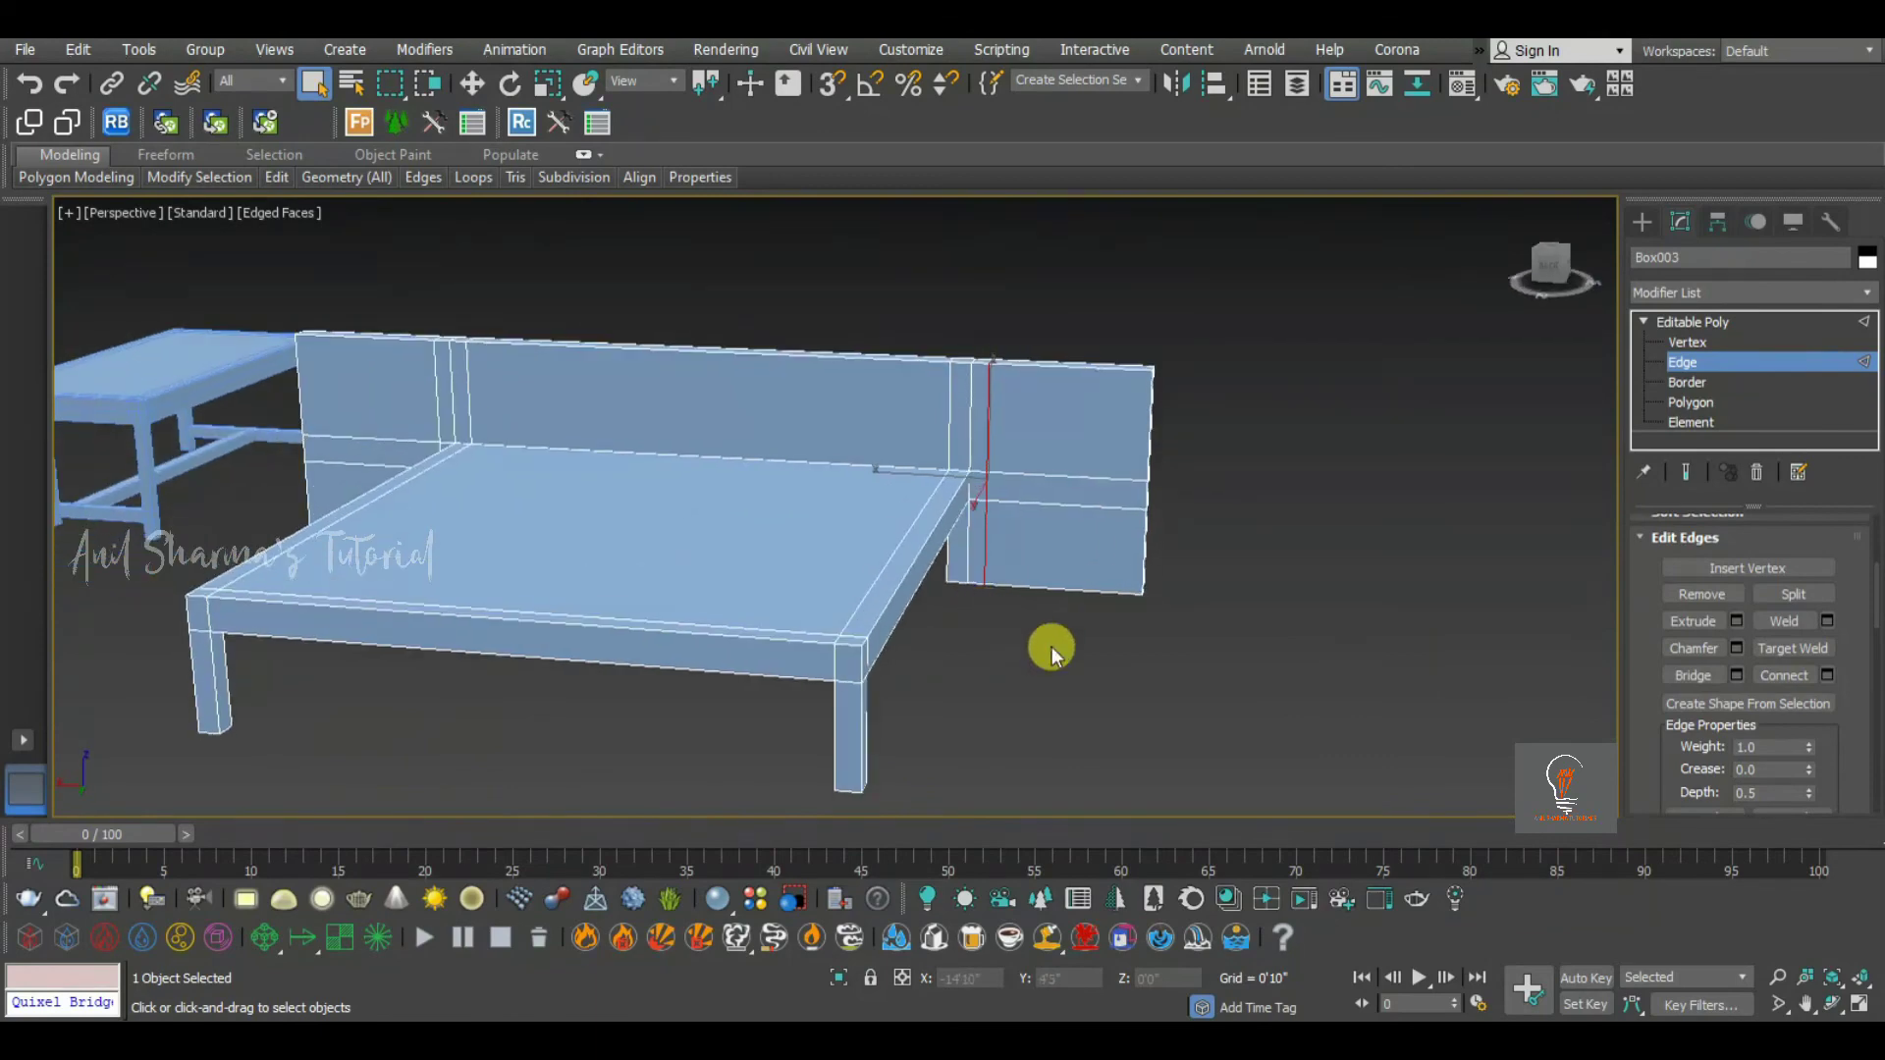
{"action": "left_click", "coordinate": [1051, 647]}
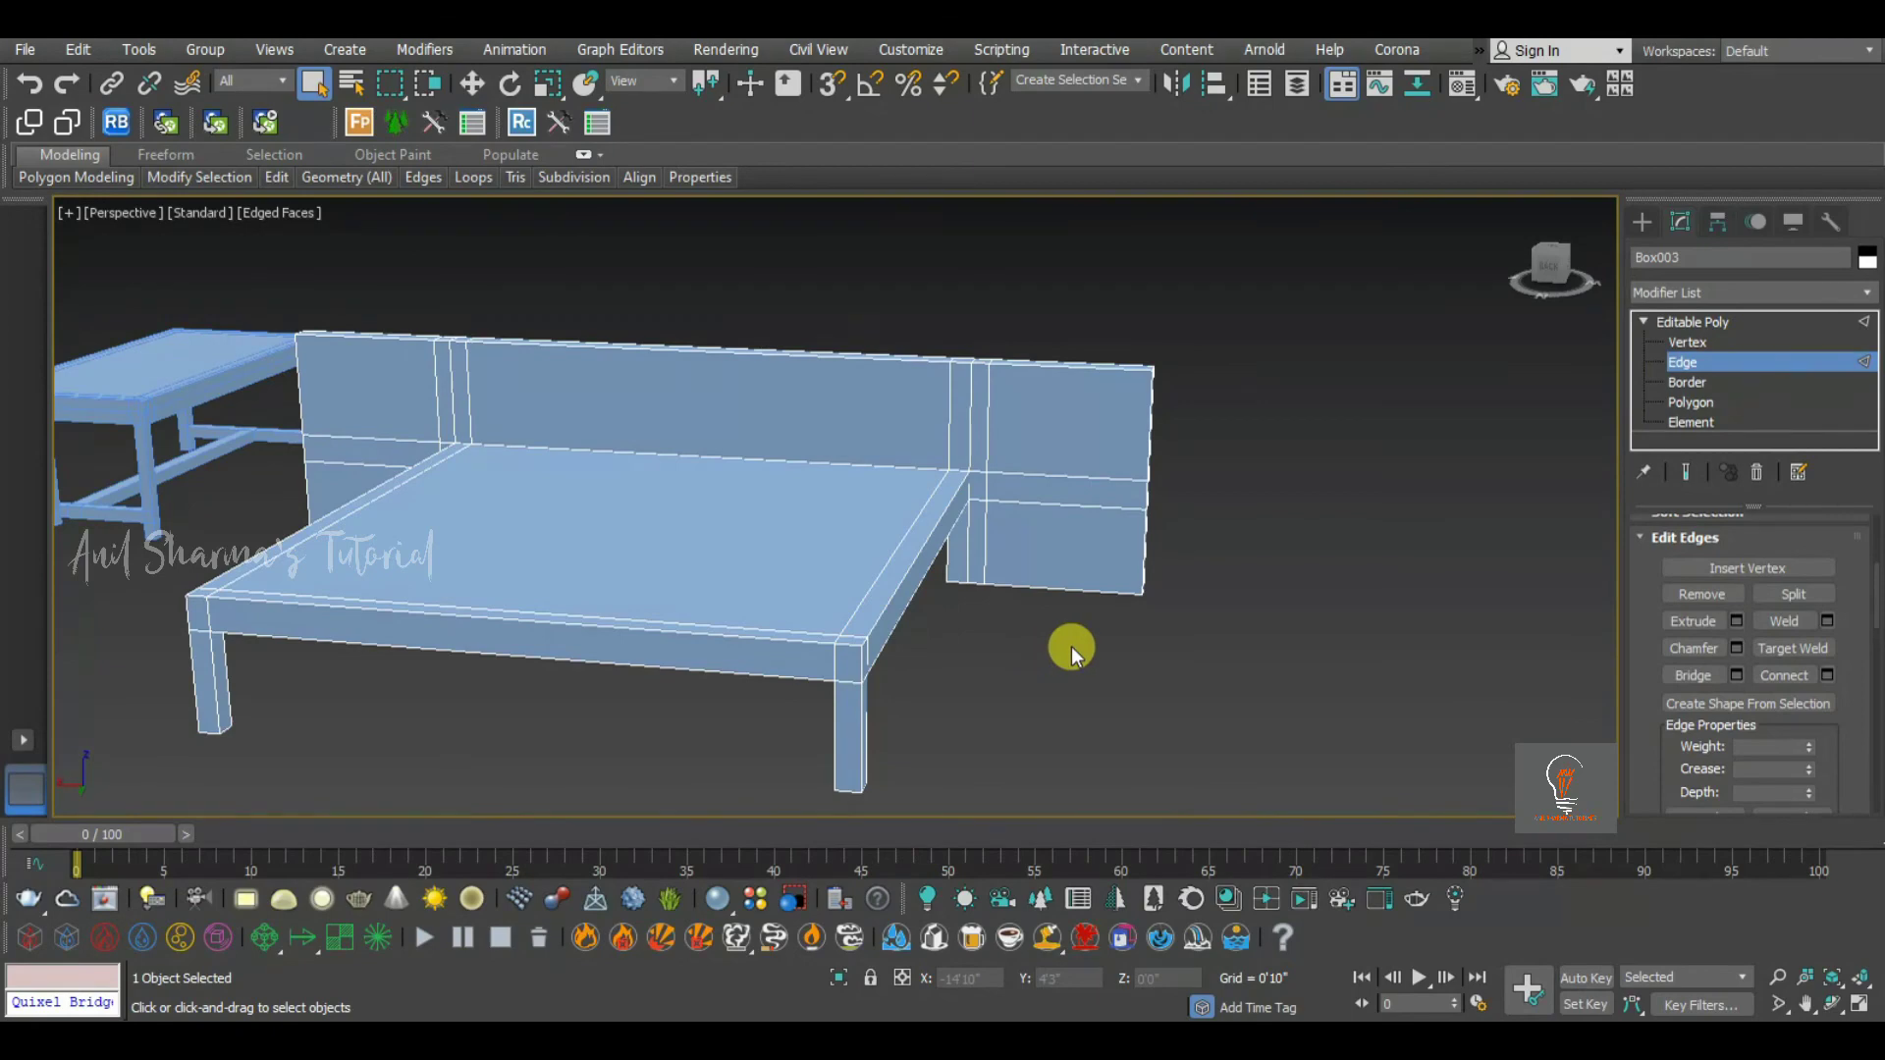
Return the animation to frame 0, select the whole bed at Element level, and clone it beside the original
{"action": "left_click", "coordinate": [1688, 422]}
{"action": "left_click", "coordinate": [919, 528]}
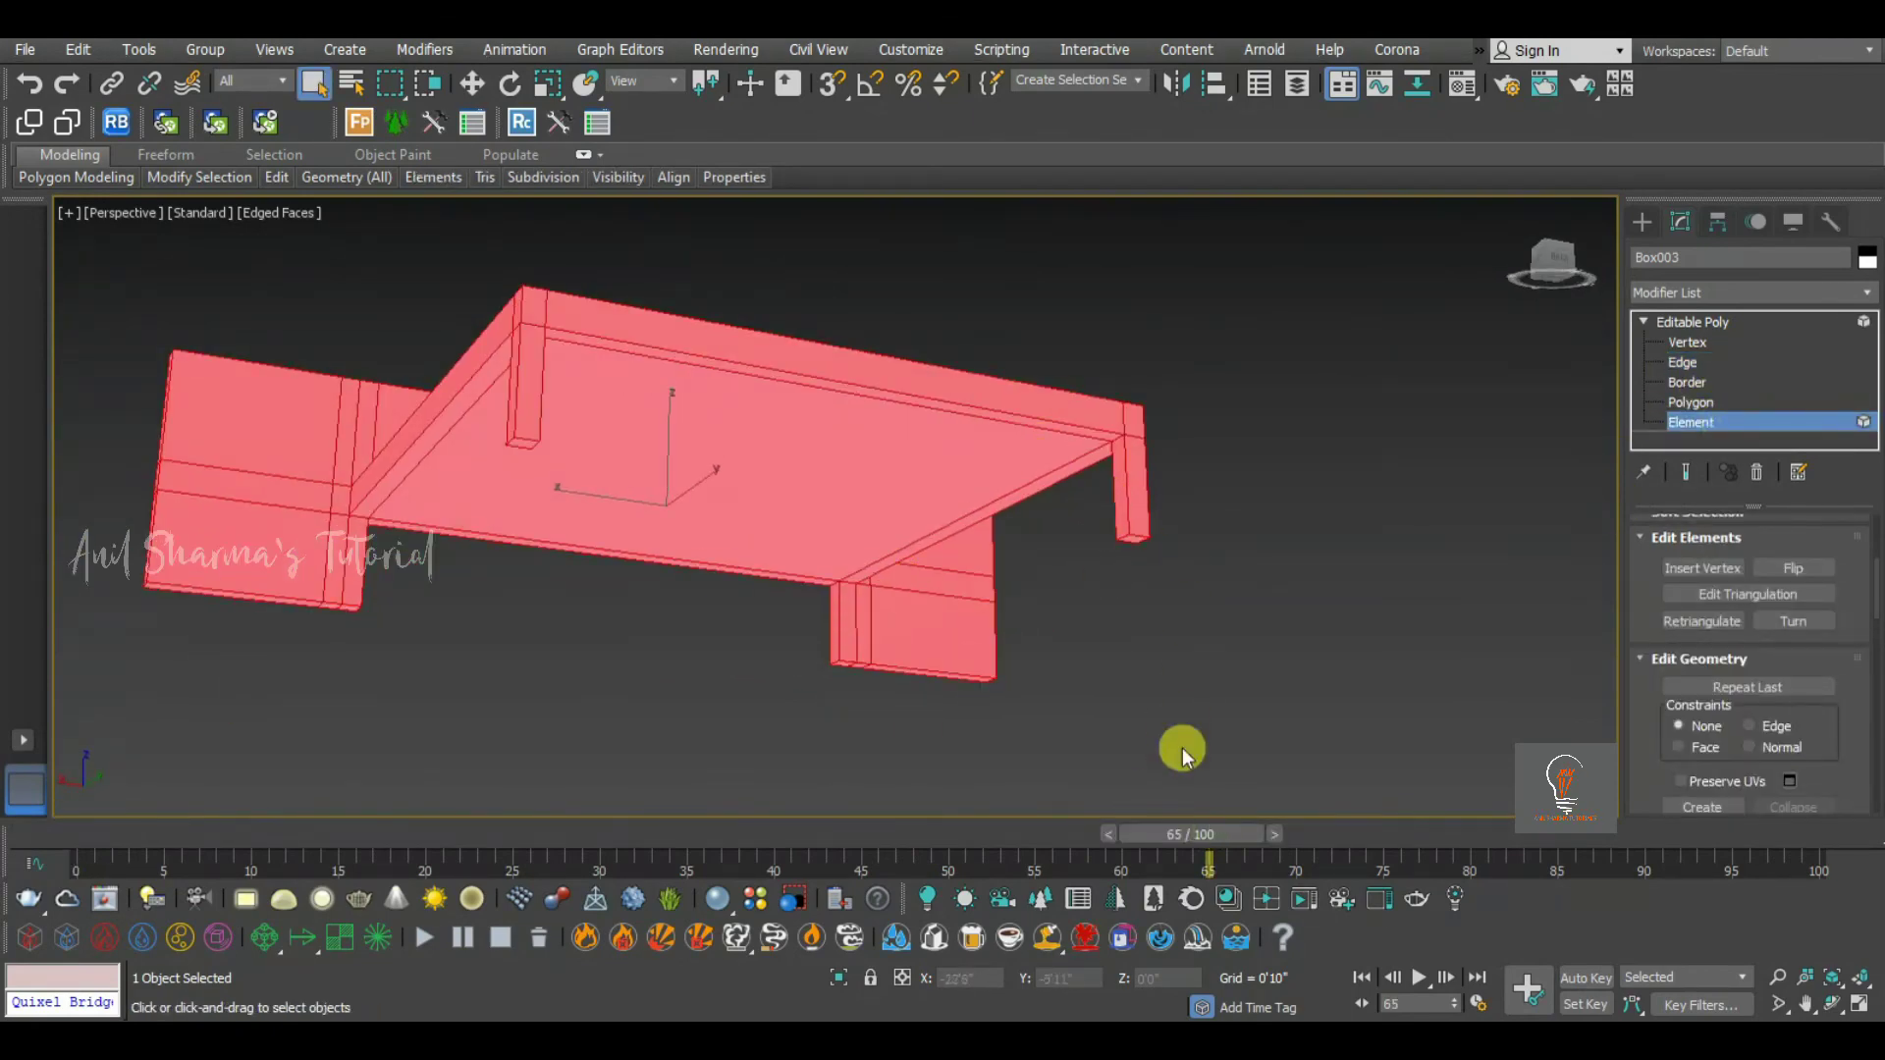
{"action": "left_click_drag", "start_coordinate": [1209, 830], "coordinate": [17, 883]}
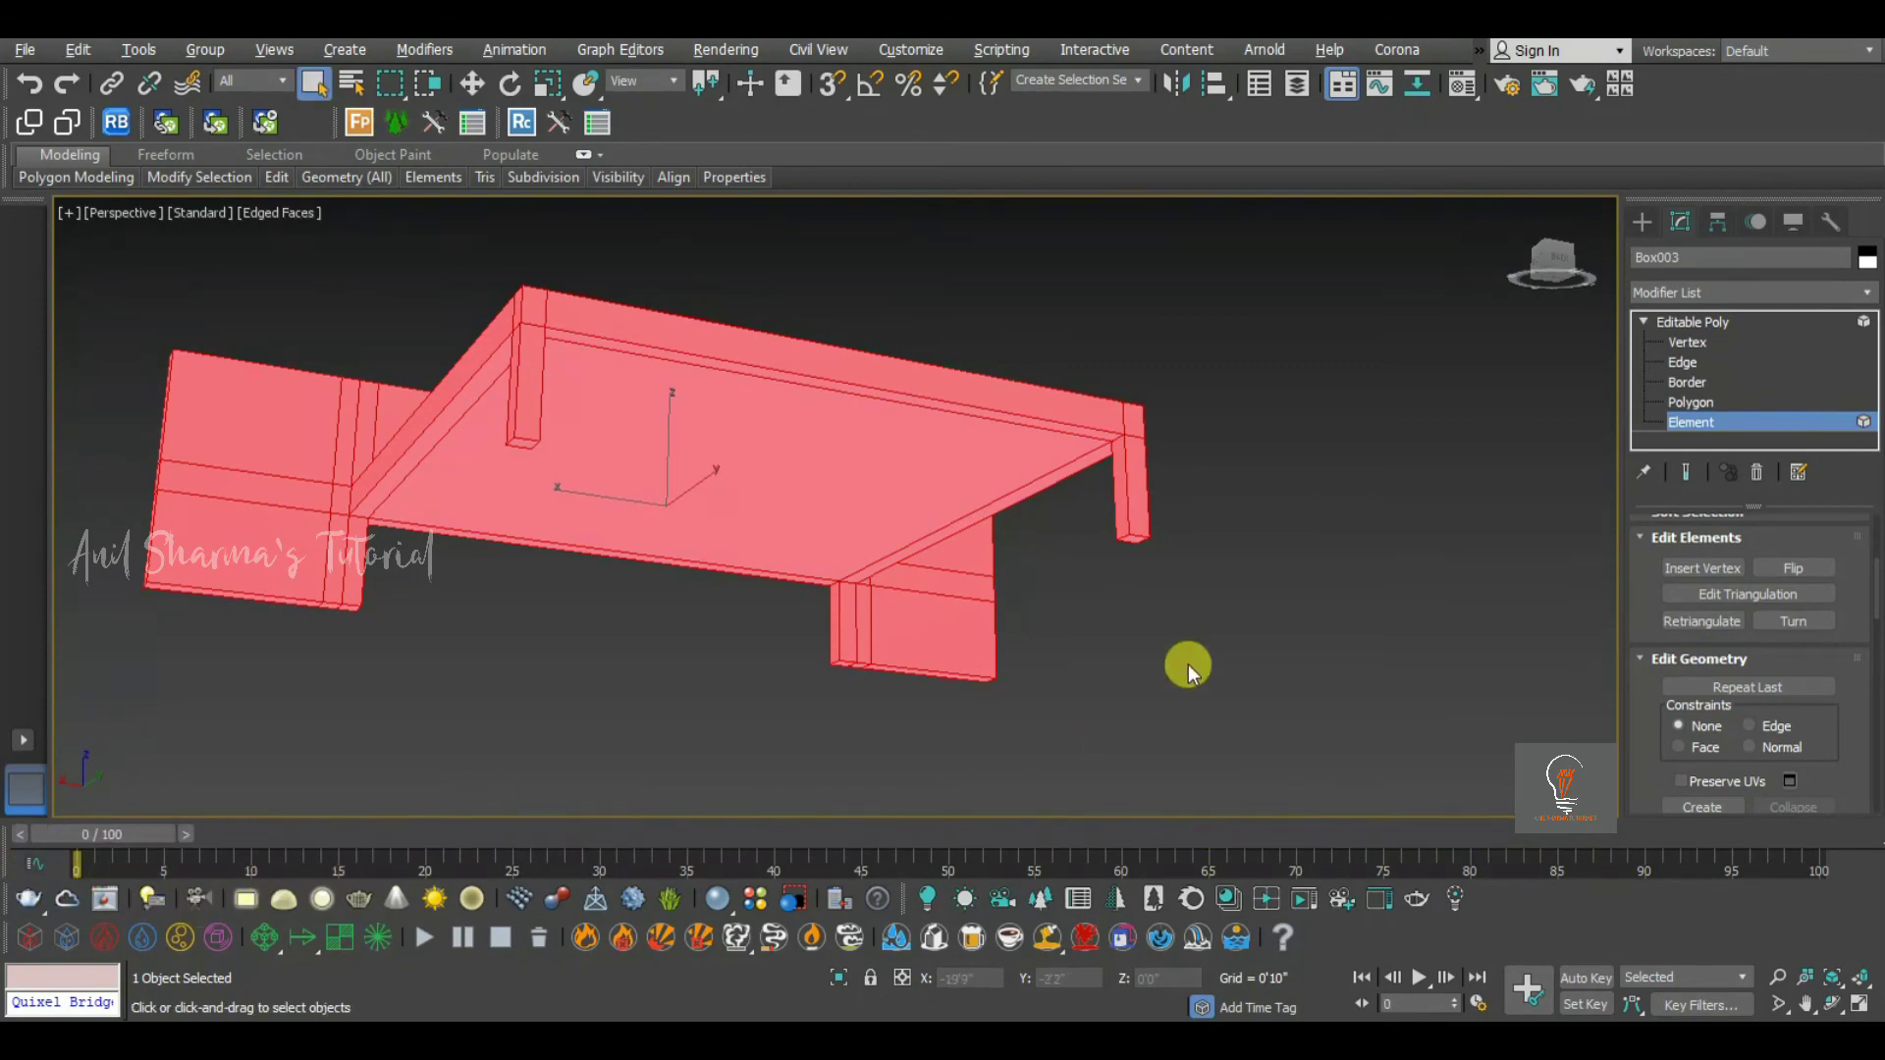
{"action": "middle_click_drag", "start_coordinate": [1174, 516], "coordinate": [1227, 564], "text": "alt"}
{"action": "left_click", "coordinate": [1227, 563]}
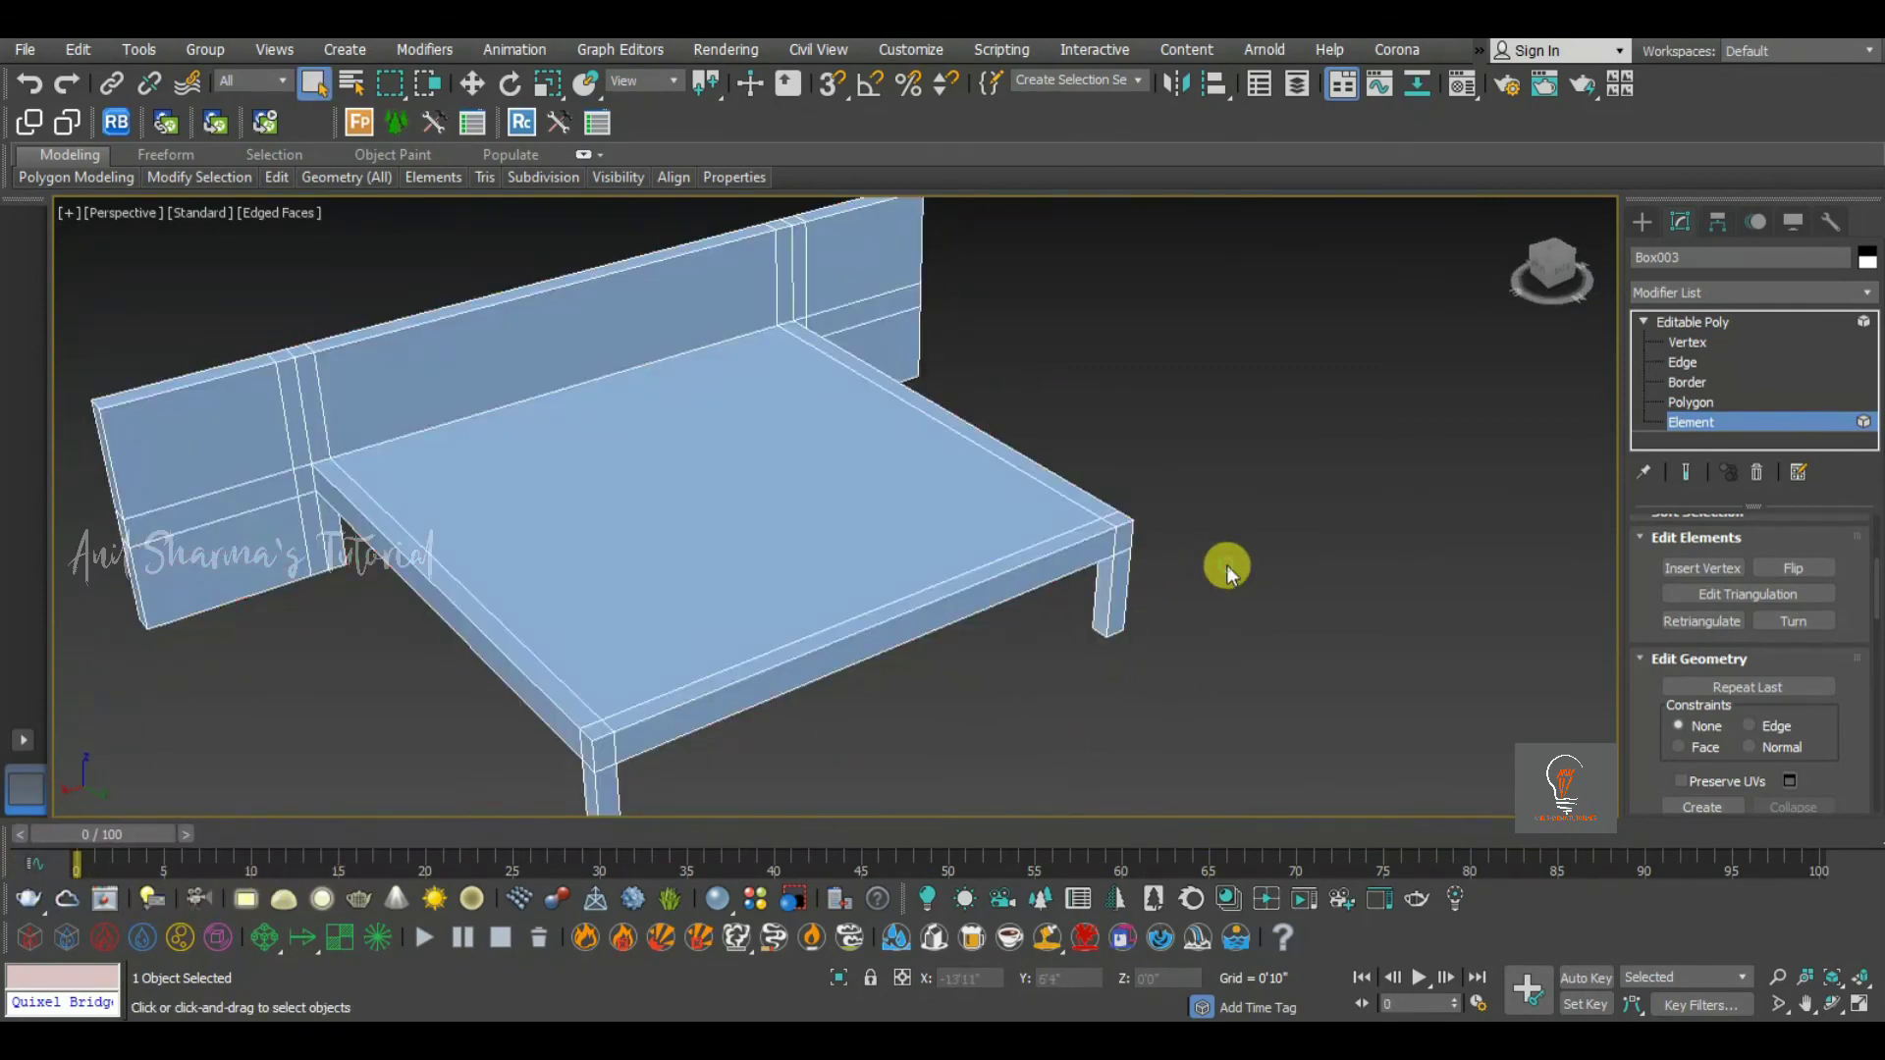
{"action": "left_click", "coordinate": [1110, 581]}
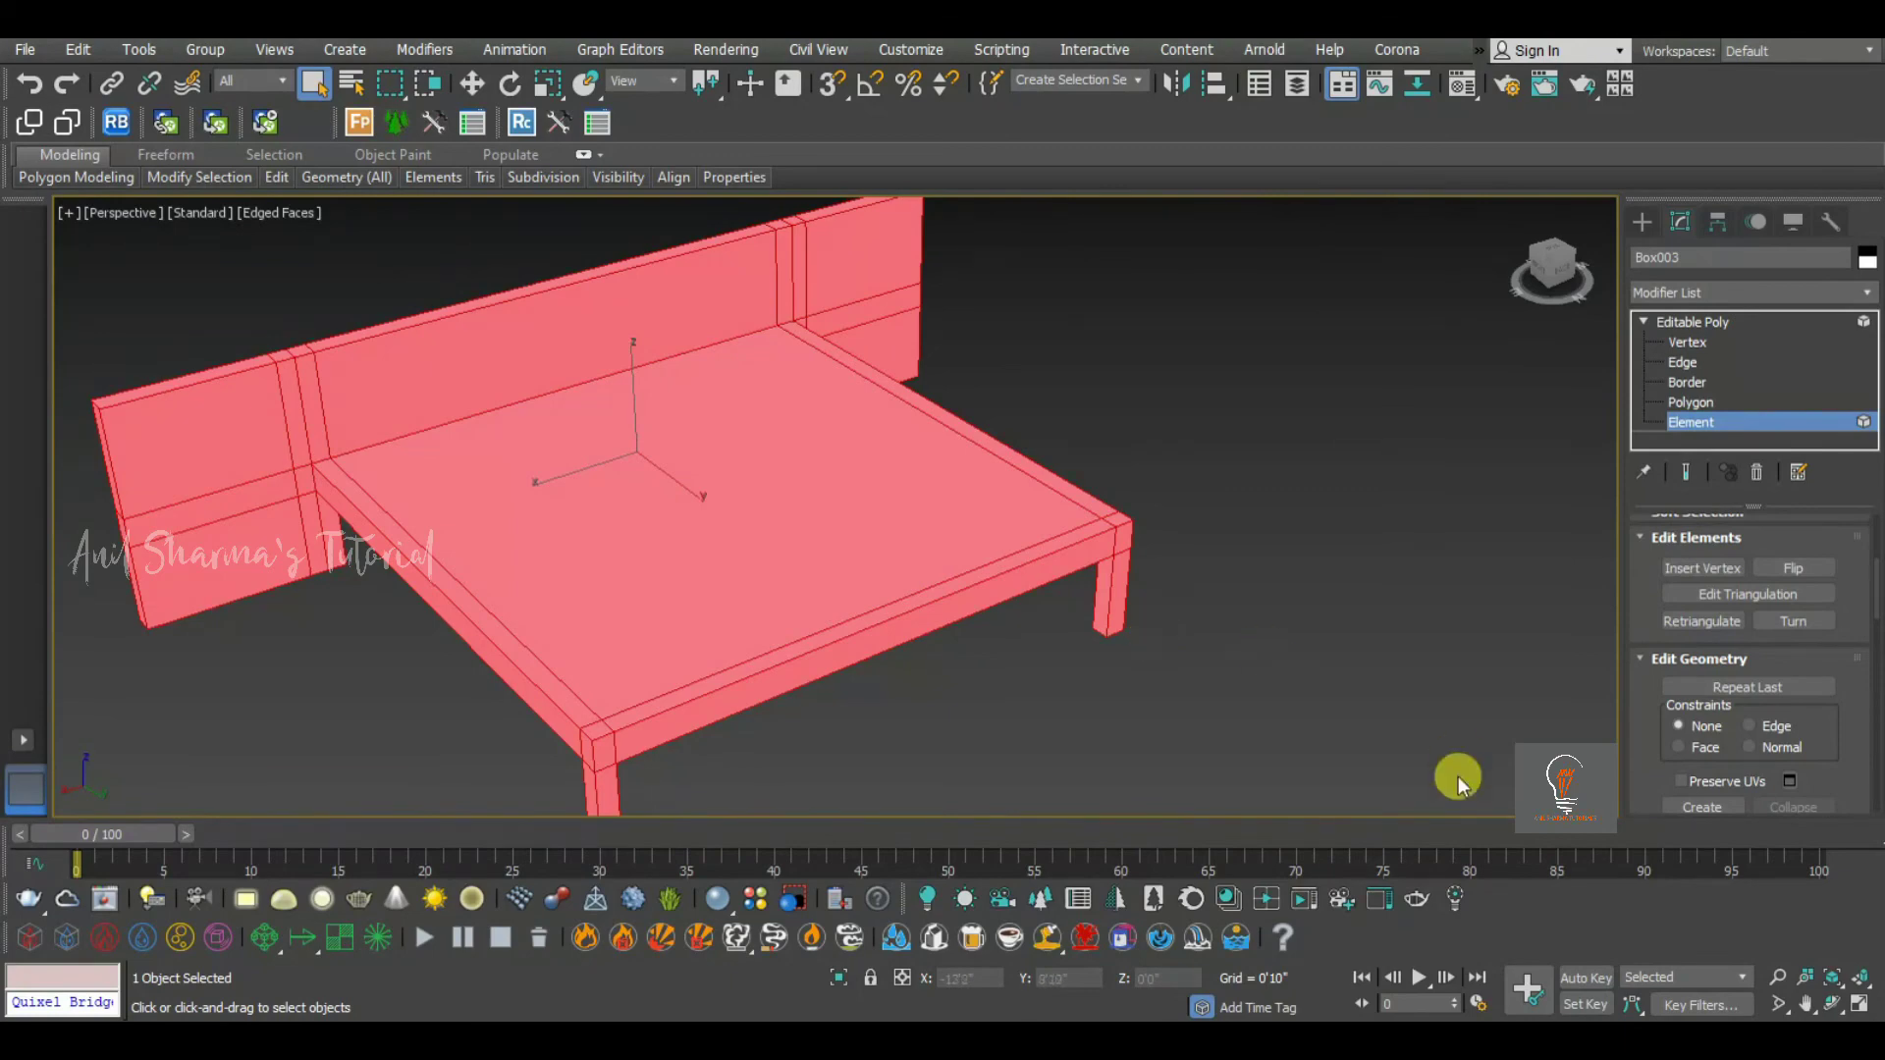
{"action": "key", "text": "w"}
{"action": "left_click_drag", "start_coordinate": [555, 483], "coordinate": [1237, 261], "text": "shift"}
{"action": "left_click", "coordinate": [1018, 547]}
Clone both bed elements together farther along the same row
{"action": "scroll", "coordinate": [758, 414], "scroll_direction": "down", "scroll_amount": 4}
{"action": "middle_click_drag", "start_coordinate": [766, 413], "coordinate": [1000, 400], "text": "alt"}
{"action": "mouse_move", "coordinate": [1129, 276]}
{"action": "left_mouse_down"}
{"action": "mouse_move", "coordinate": [893, 391]}
{"action": "mouse_move", "coordinate": [722, 400]}
{"action": "mouse_move", "coordinate": [1138, 356]}
{"action": "left_mouse_up"}
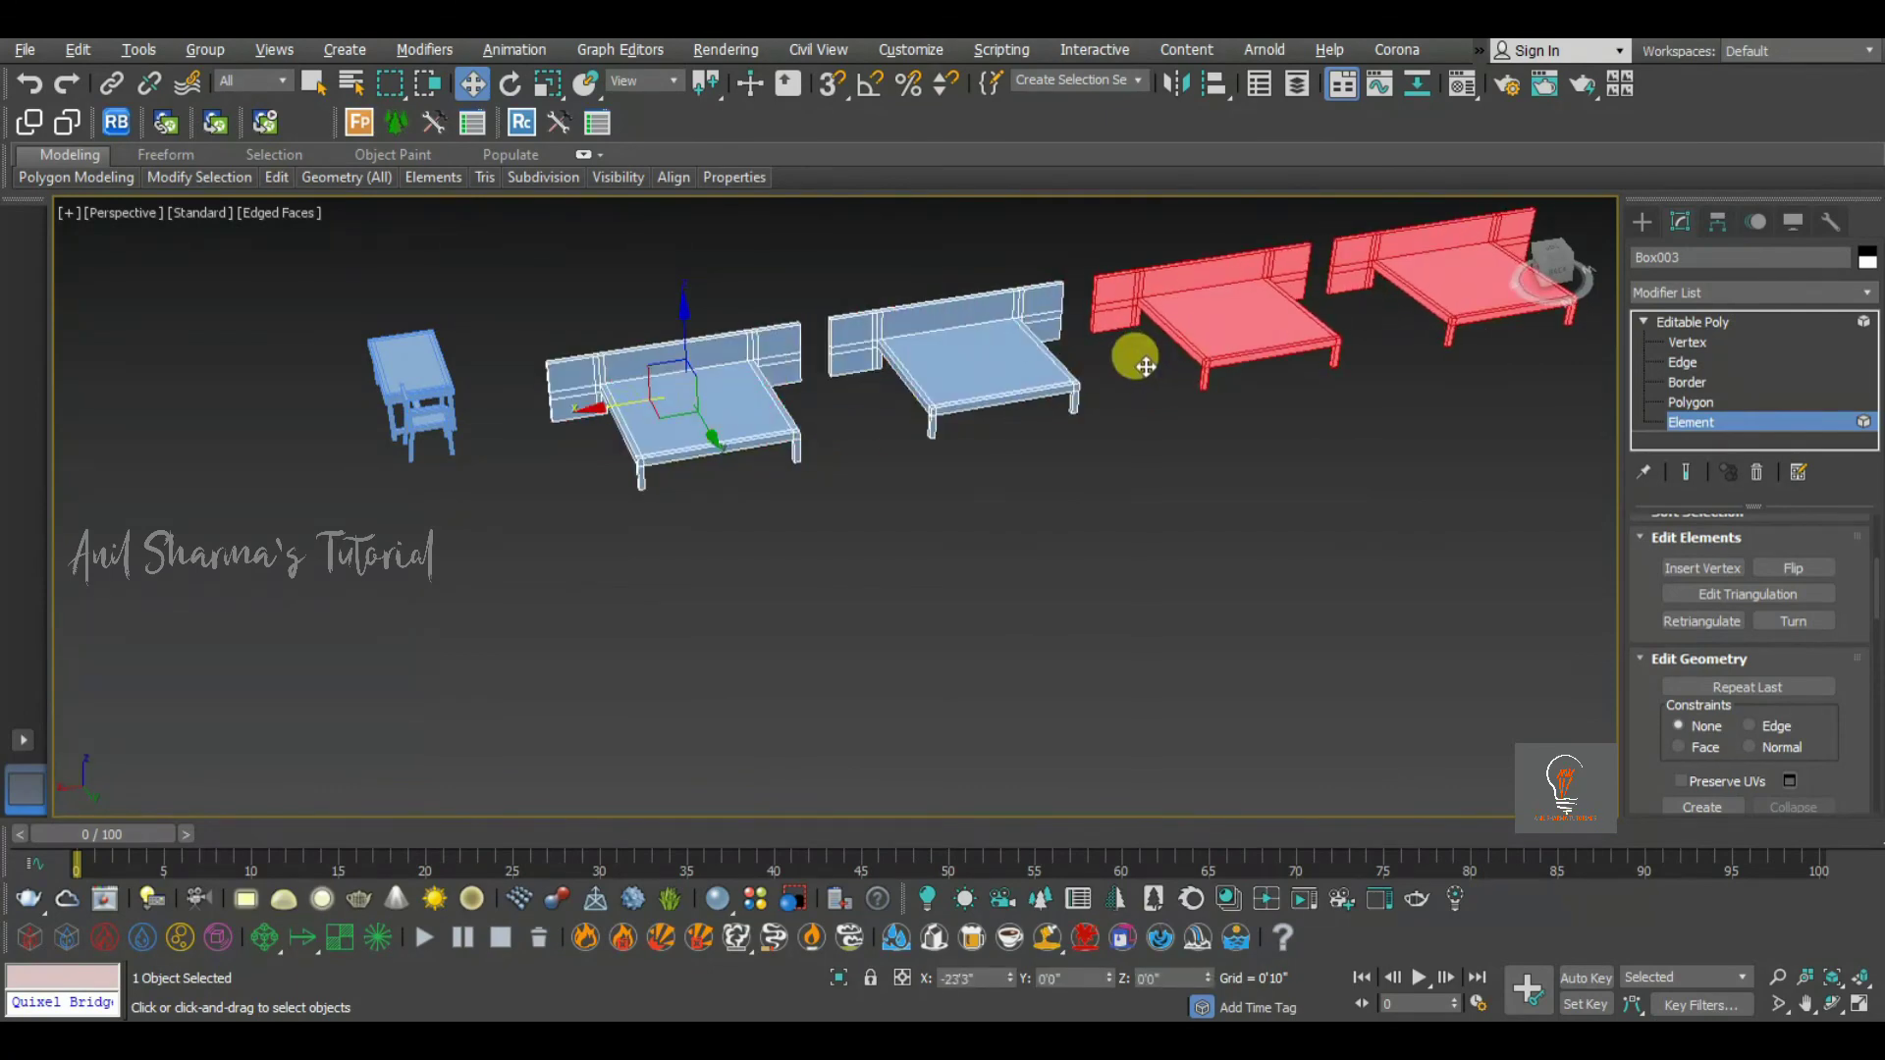
{"action": "left_click", "coordinate": [1021, 543]}
Try moving all four beds together as one object, undo the move, and return to the Element level
{"action": "left_click", "coordinate": [1698, 329]}
{"action": "left_click", "coordinate": [1296, 625]}
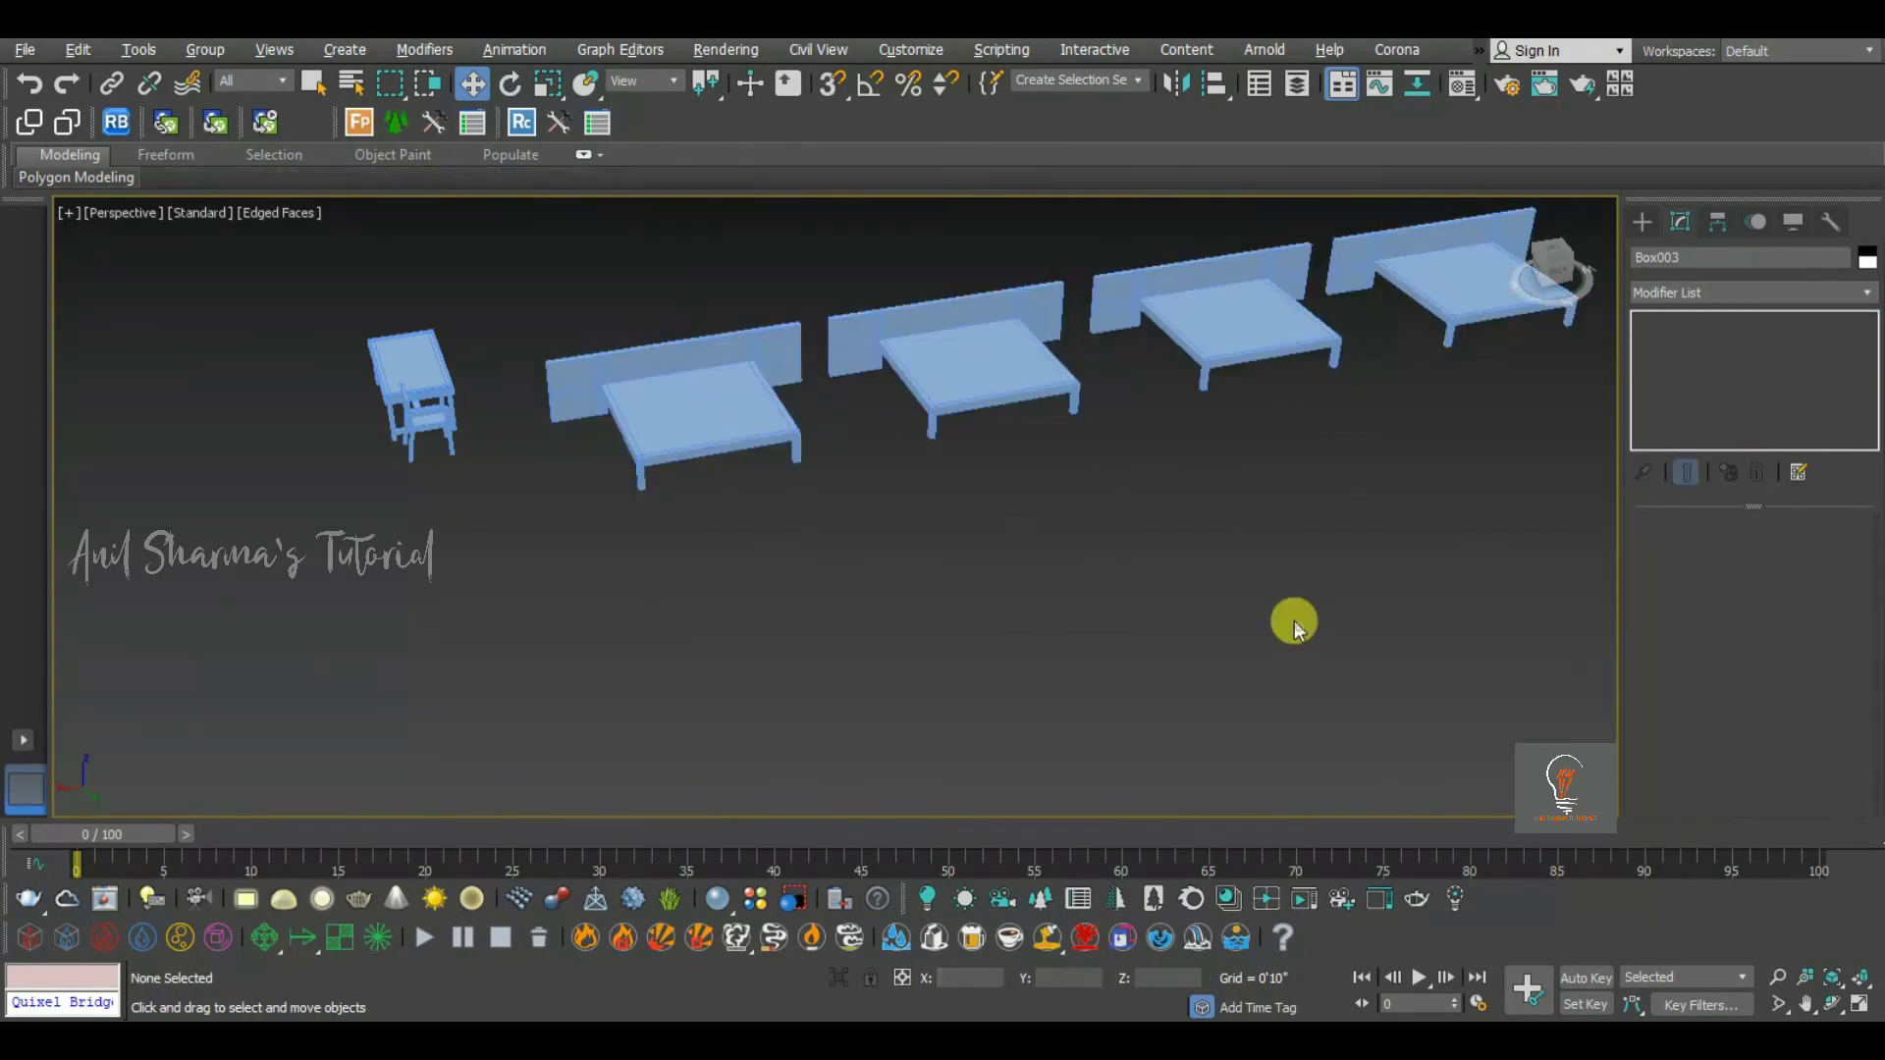
{"action": "left_click", "coordinate": [989, 359]}
{"action": "mouse_move", "coordinate": [714, 450]}
{"action": "left_mouse_down"}
{"action": "mouse_move", "coordinate": [762, 478]}
{"action": "mouse_move", "coordinate": [724, 419]}
{"action": "mouse_move", "coordinate": [748, 465]}
{"action": "left_mouse_up"}
{"action": "key", "text": "ctrl+z"}
{"action": "left_click", "coordinate": [1688, 423]}
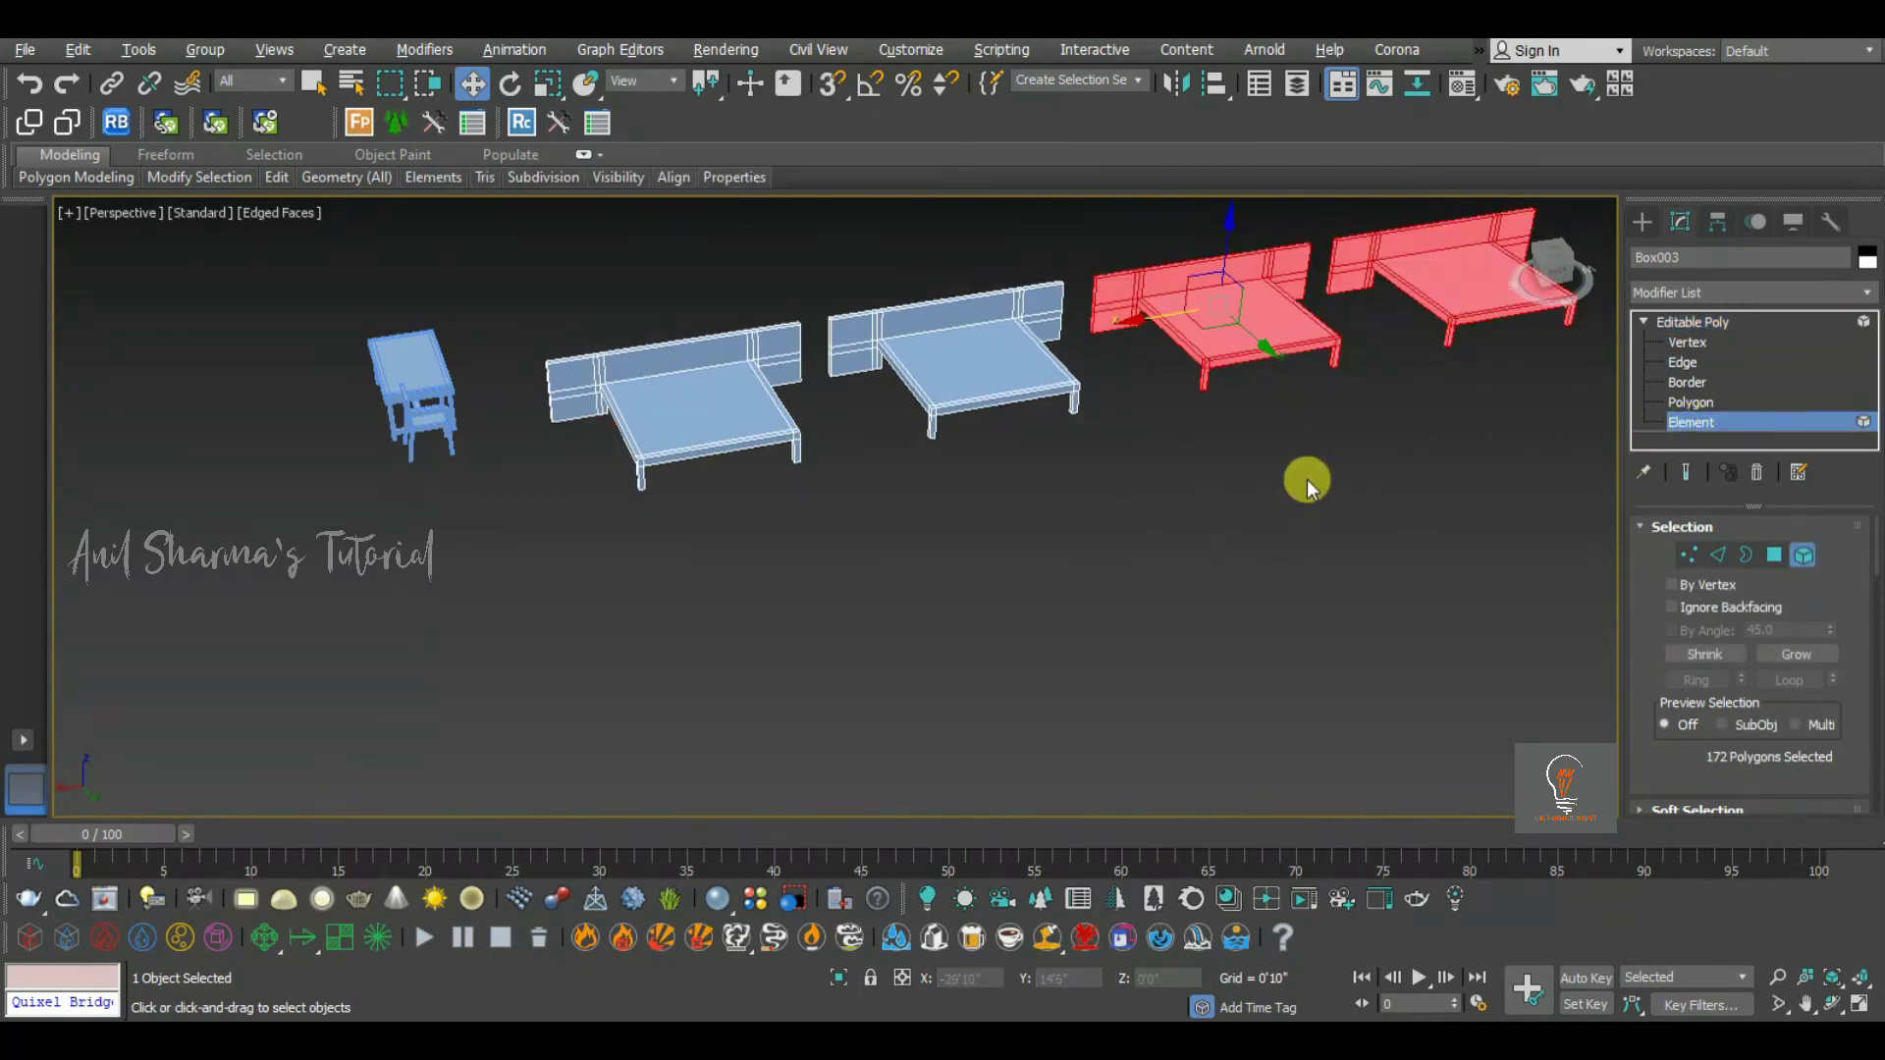
Select individual bed elements in the row, then delete the three copied beds and keep only the original beside the table
{"action": "middle_click_drag", "start_coordinate": [1306, 479], "coordinate": [1168, 503]}
{"action": "left_click", "coordinate": [1328, 601]}
{"action": "left_click_drag", "start_coordinate": [1412, 463], "coordinate": [1337, 319]}
{"action": "left_click_drag", "start_coordinate": [1094, 434], "coordinate": [1053, 361]}
{"action": "left_click_drag", "start_coordinate": [934, 513], "coordinate": [856, 422]}
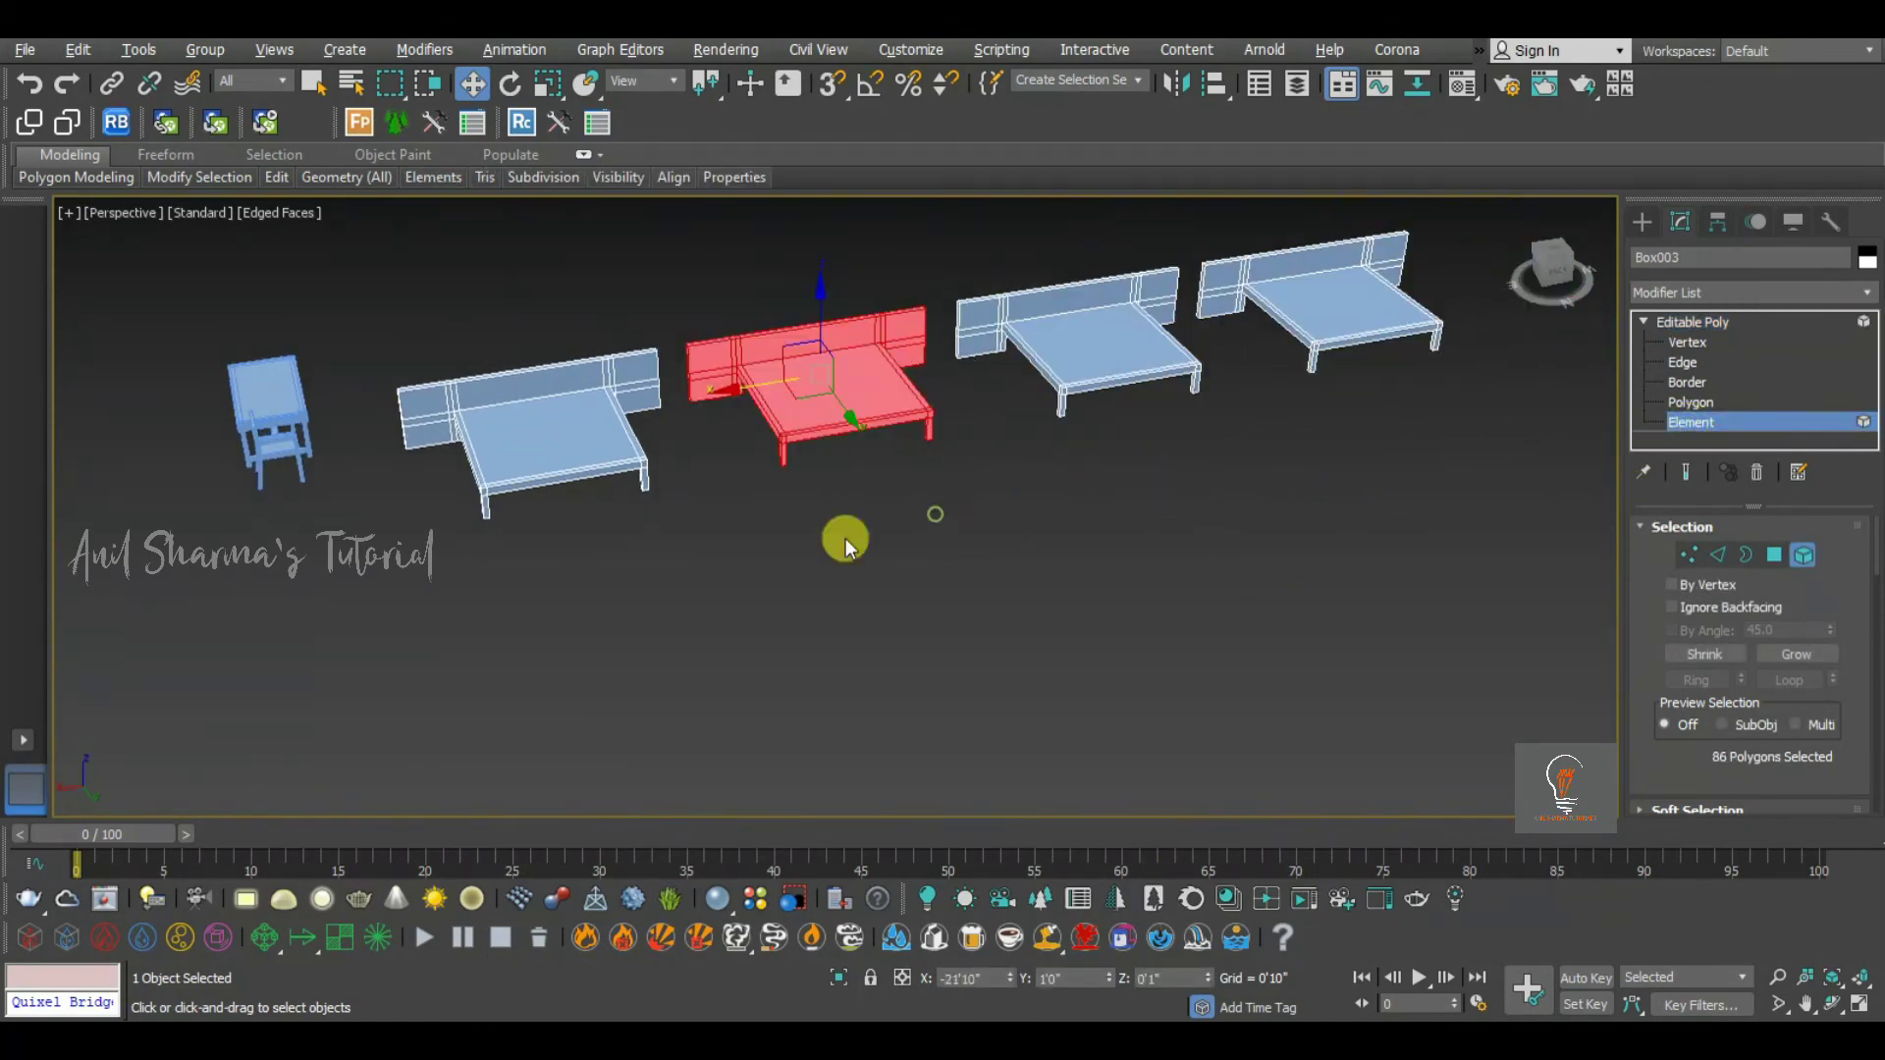
{"action": "left_click_drag", "start_coordinate": [1473, 488], "coordinate": [775, 255]}
{"action": "key", "text": "Delete"}
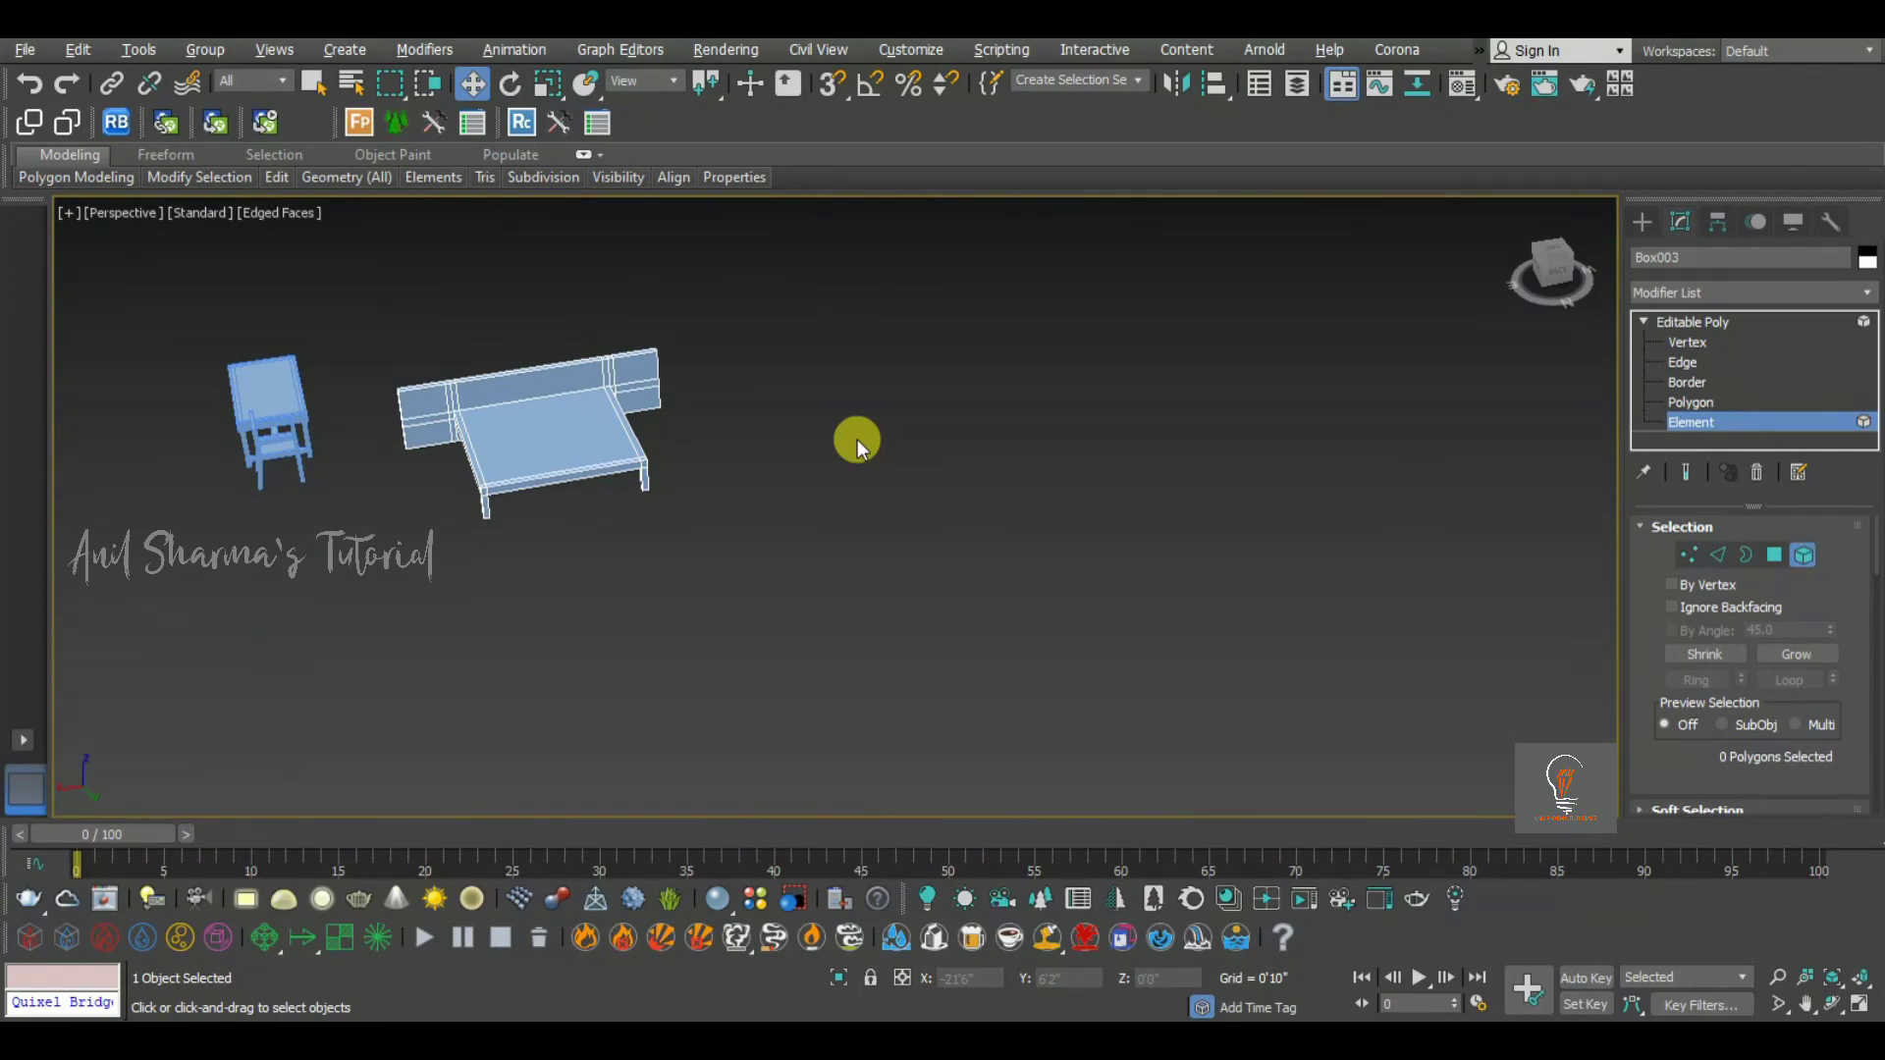
Extrude the narrow horizontal front polygon on both headboard extensions by 1' to form bedside shelves
{"action": "scroll", "coordinate": [557, 393], "scroll_direction": "up", "scroll_amount": 6}
{"action": "middle_click_drag", "start_coordinate": [465, 401], "coordinate": [923, 351]}
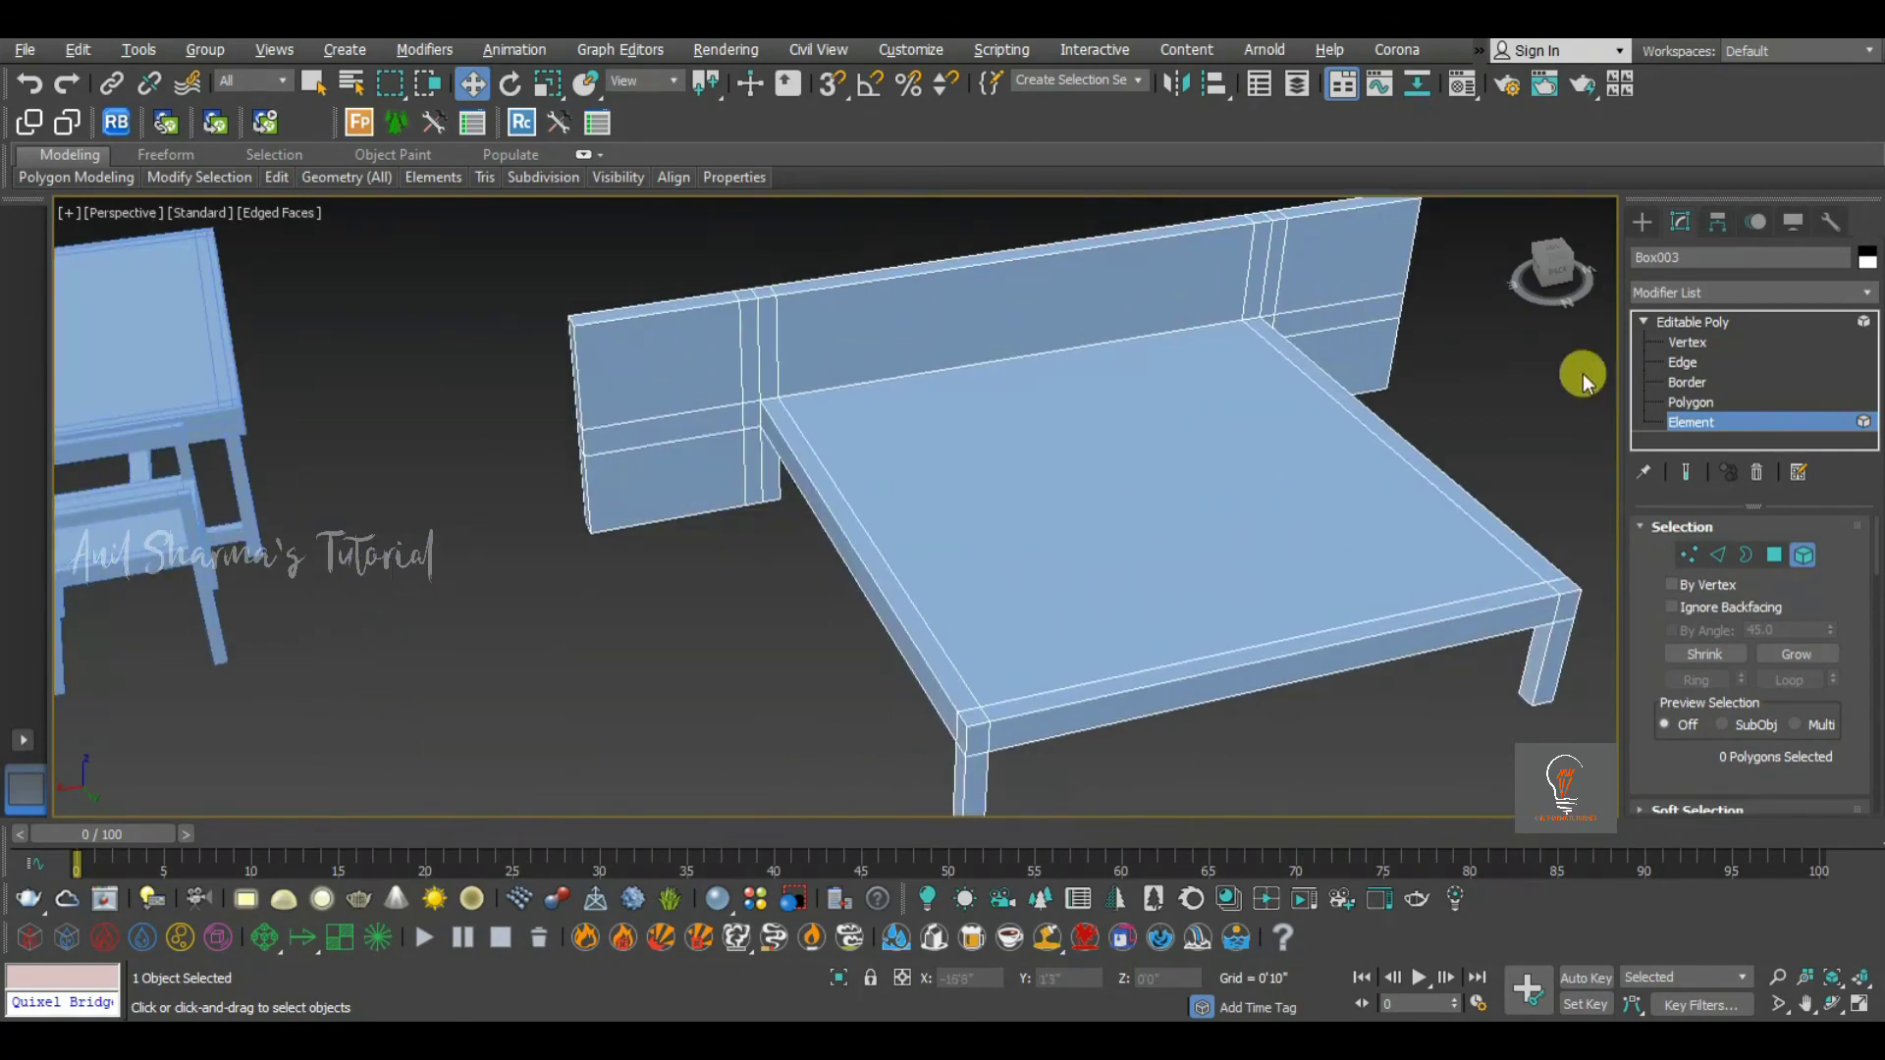
{"action": "left_click", "coordinate": [1678, 407]}
{"action": "left_click", "coordinate": [698, 421]}
{"action": "middle_click_drag", "start_coordinate": [732, 385], "coordinate": [779, 383], "text": "alt"}
{"action": "left_click", "coordinate": [1447, 468], "text": "ctrl"}
{"action": "left_click_drag", "start_coordinate": [1673, 773], "coordinate": [1706, 570]}
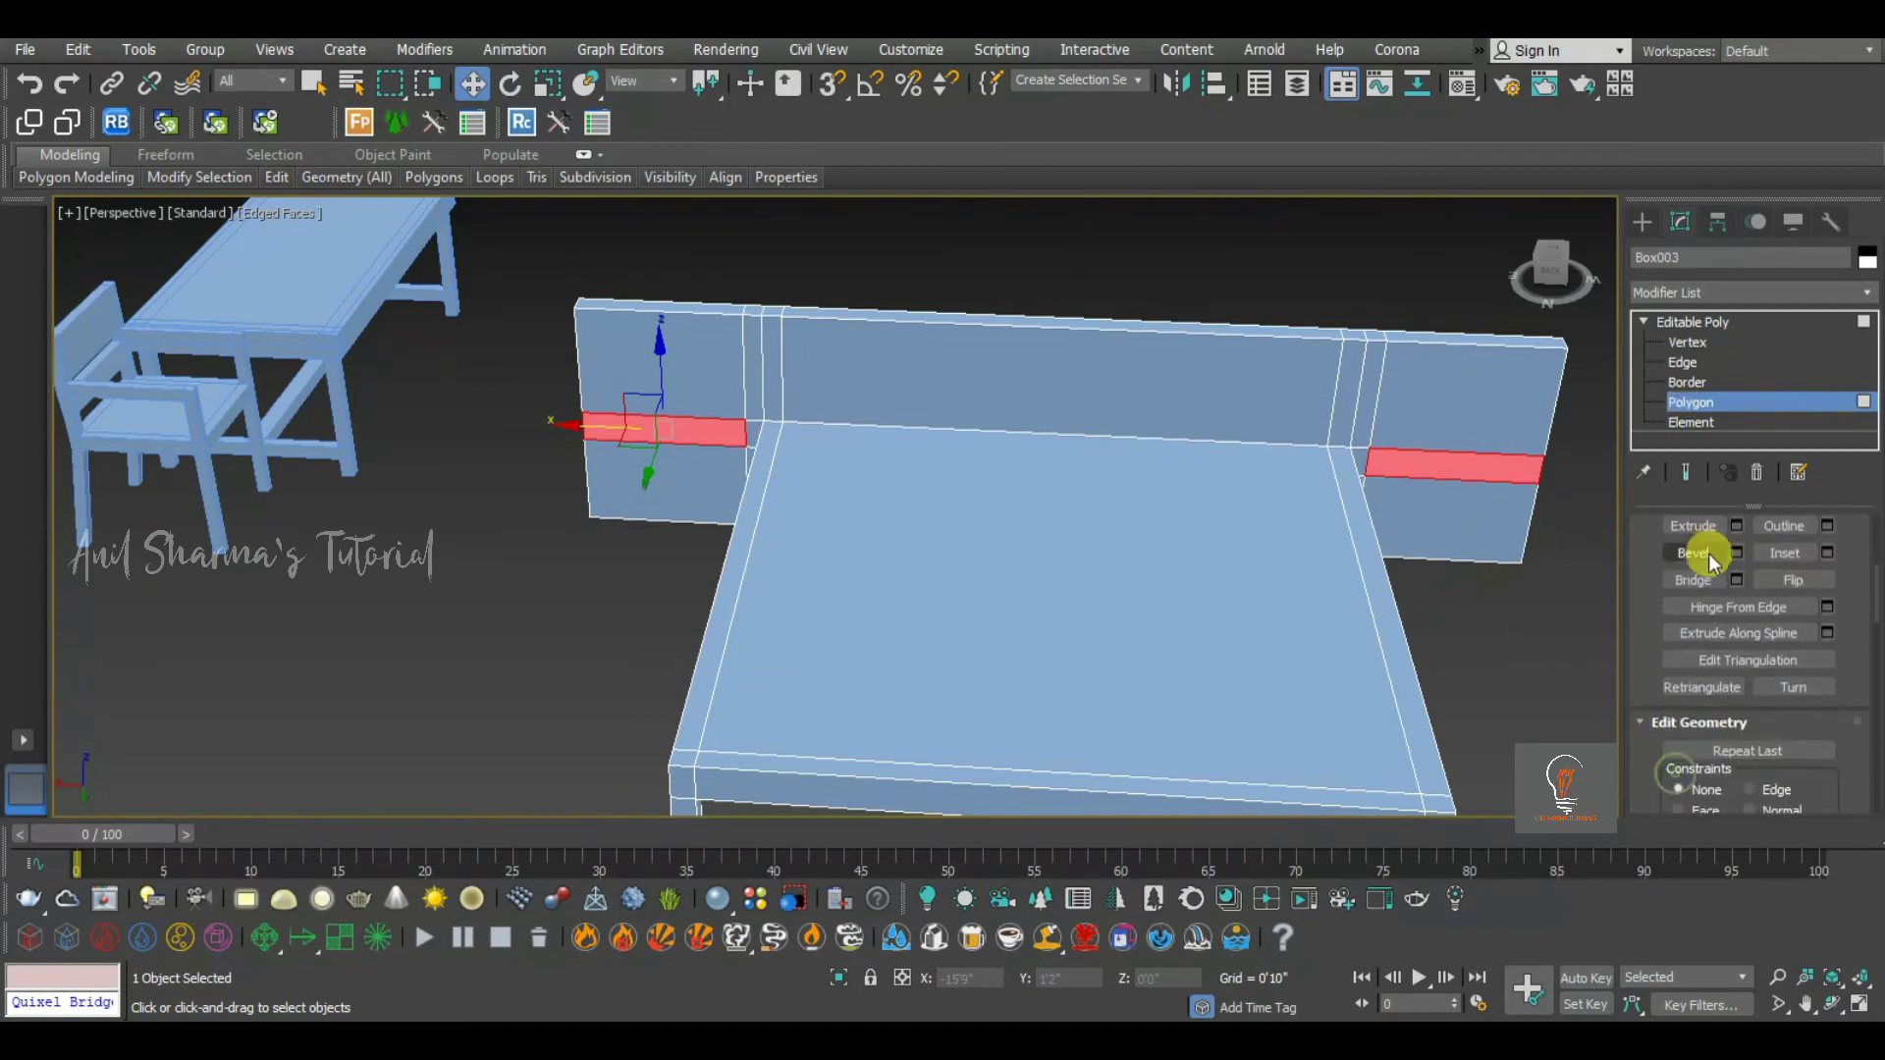
{"action": "left_click", "coordinate": [1737, 527]}
{"action": "middle_click_drag", "start_coordinate": [732, 532], "coordinate": [841, 494], "text": "alt"}
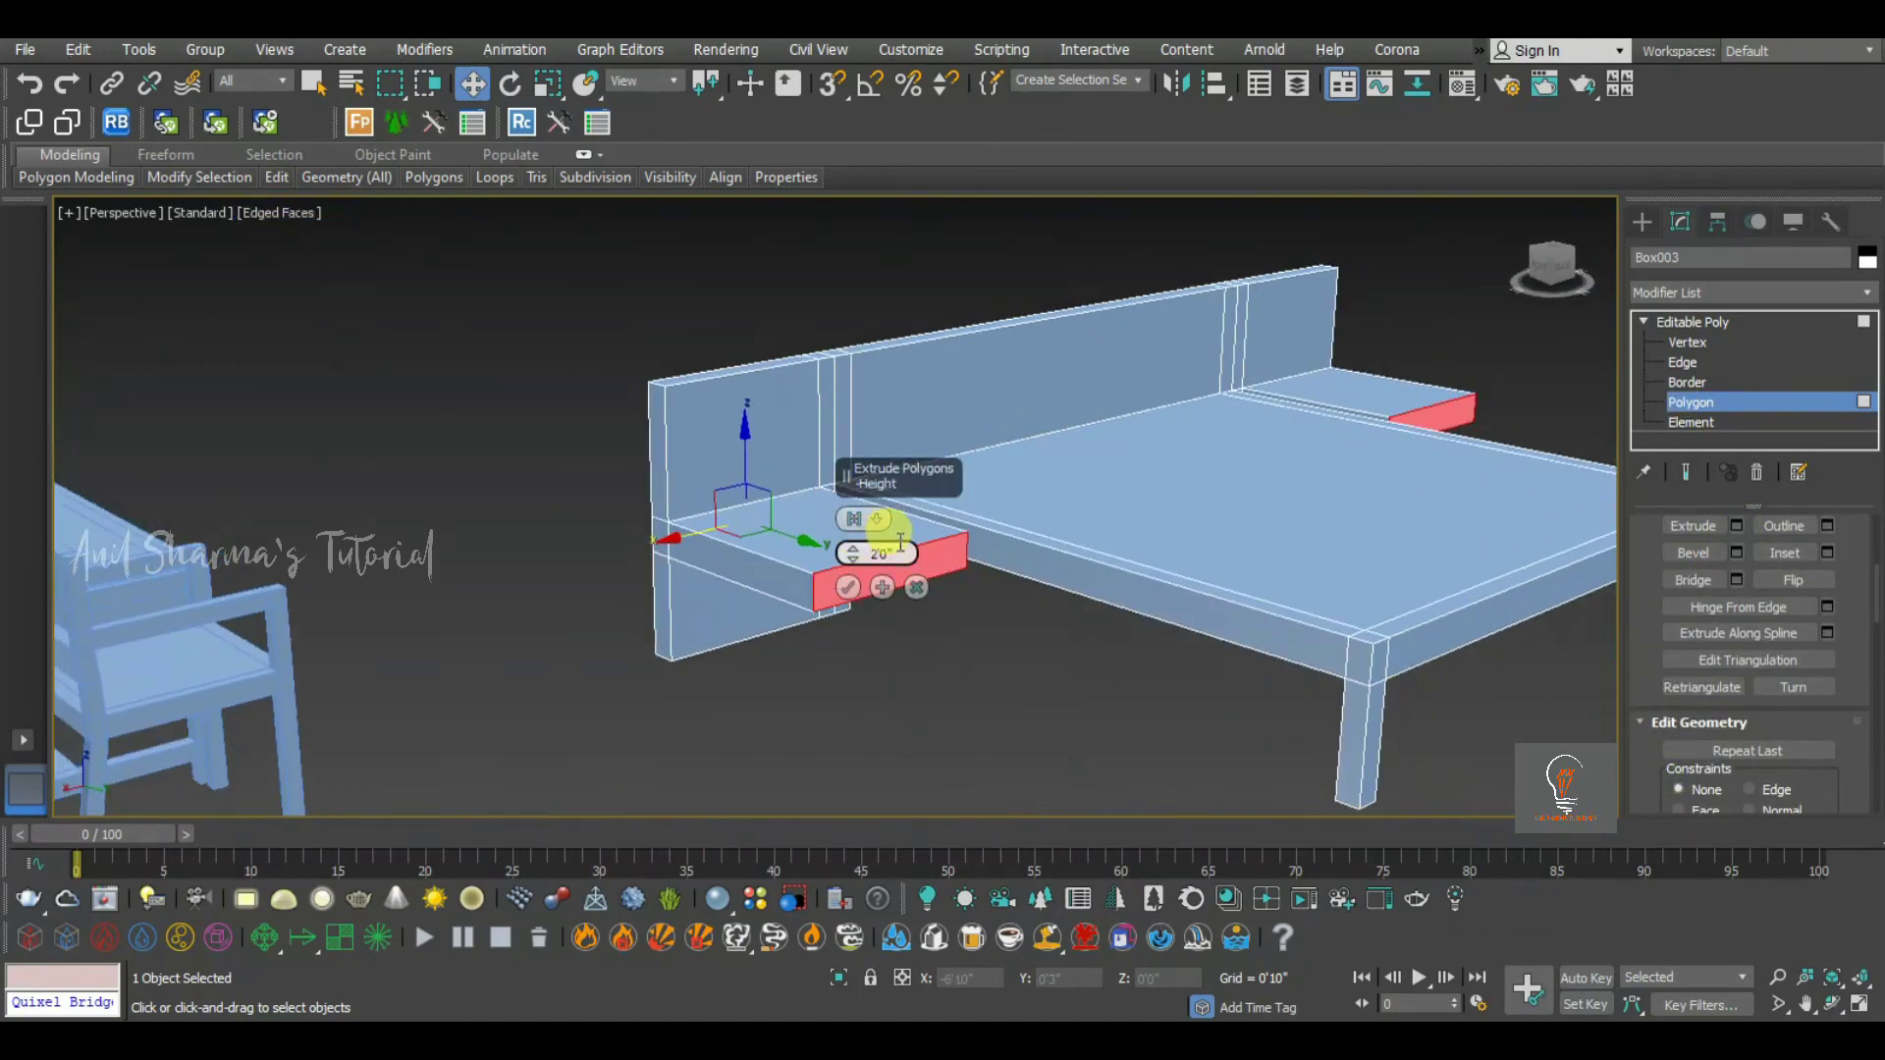
{"action": "left_click_drag", "start_coordinate": [900, 546], "coordinate": [796, 549]}
{"action": "type", "text": "1'"}
{"action": "key", "text": "Return"}
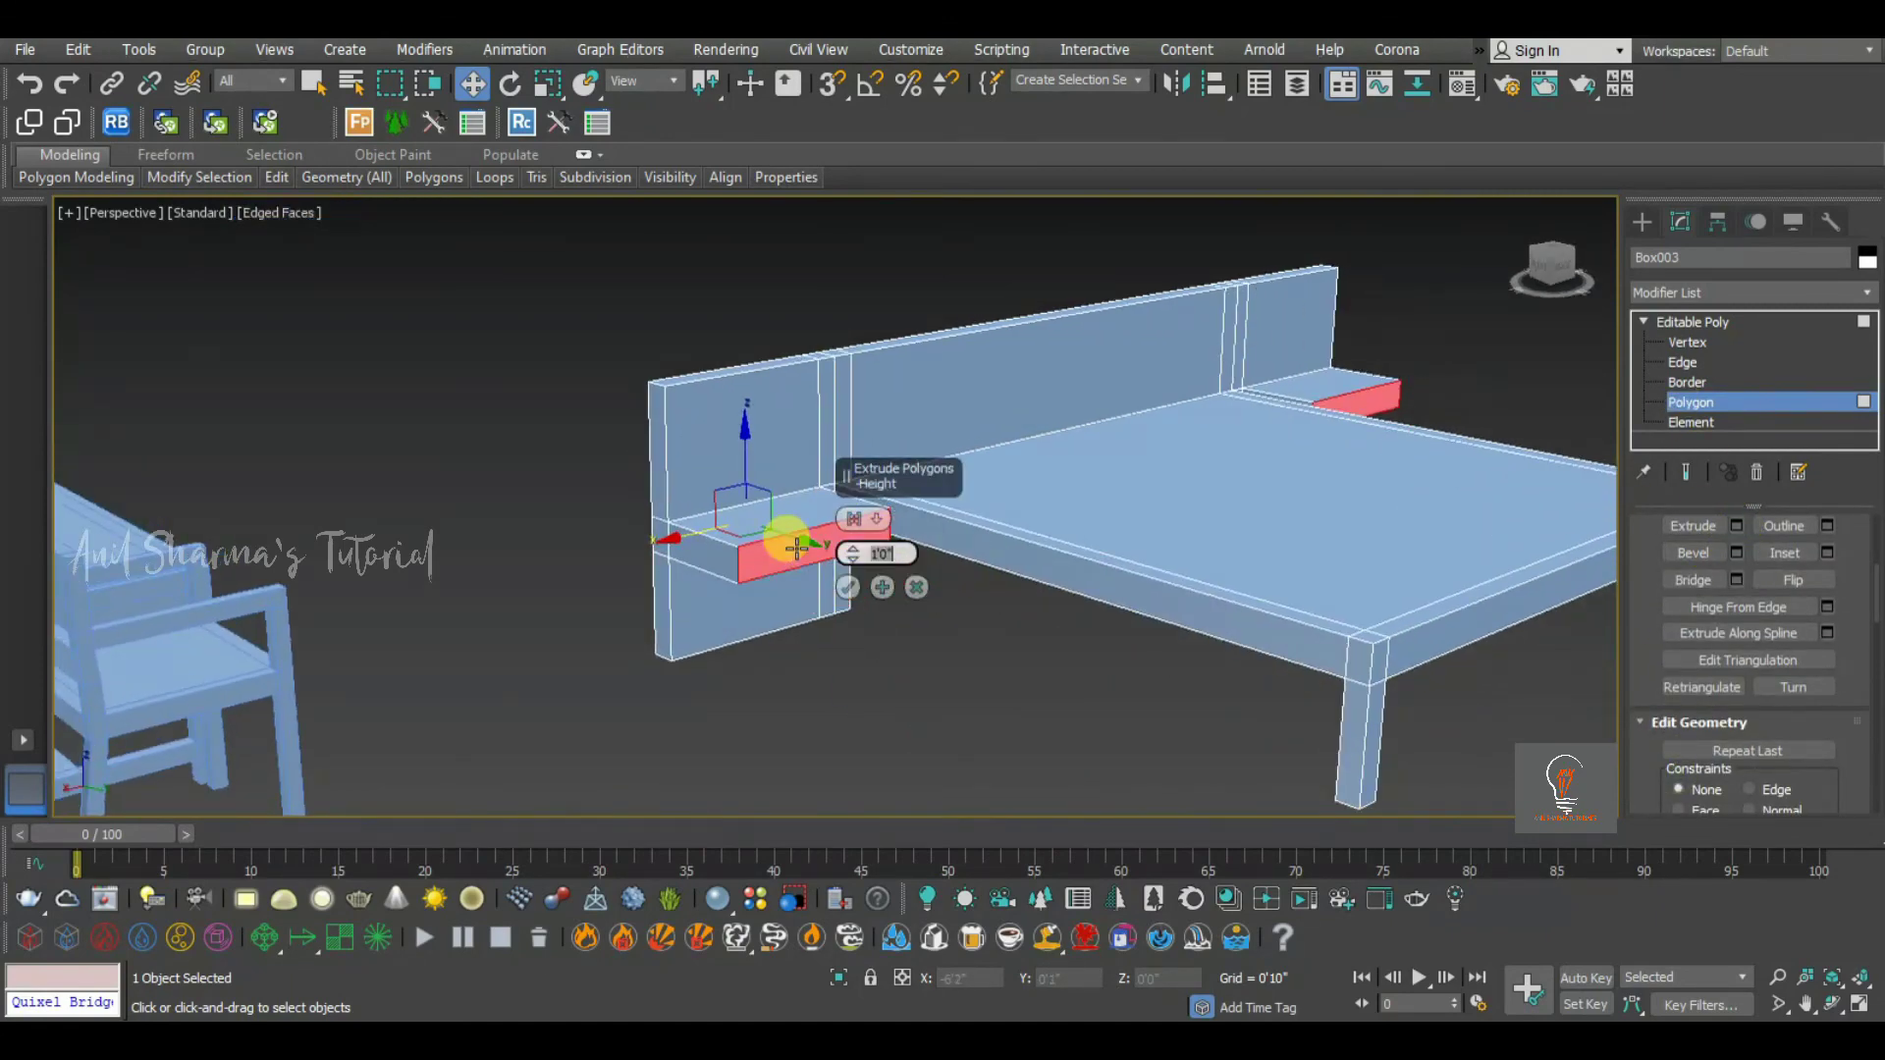
{"action": "left_click", "coordinate": [848, 587]}
{"action": "middle_click_drag", "start_coordinate": [946, 595], "coordinate": [1025, 472], "text": "alt"}
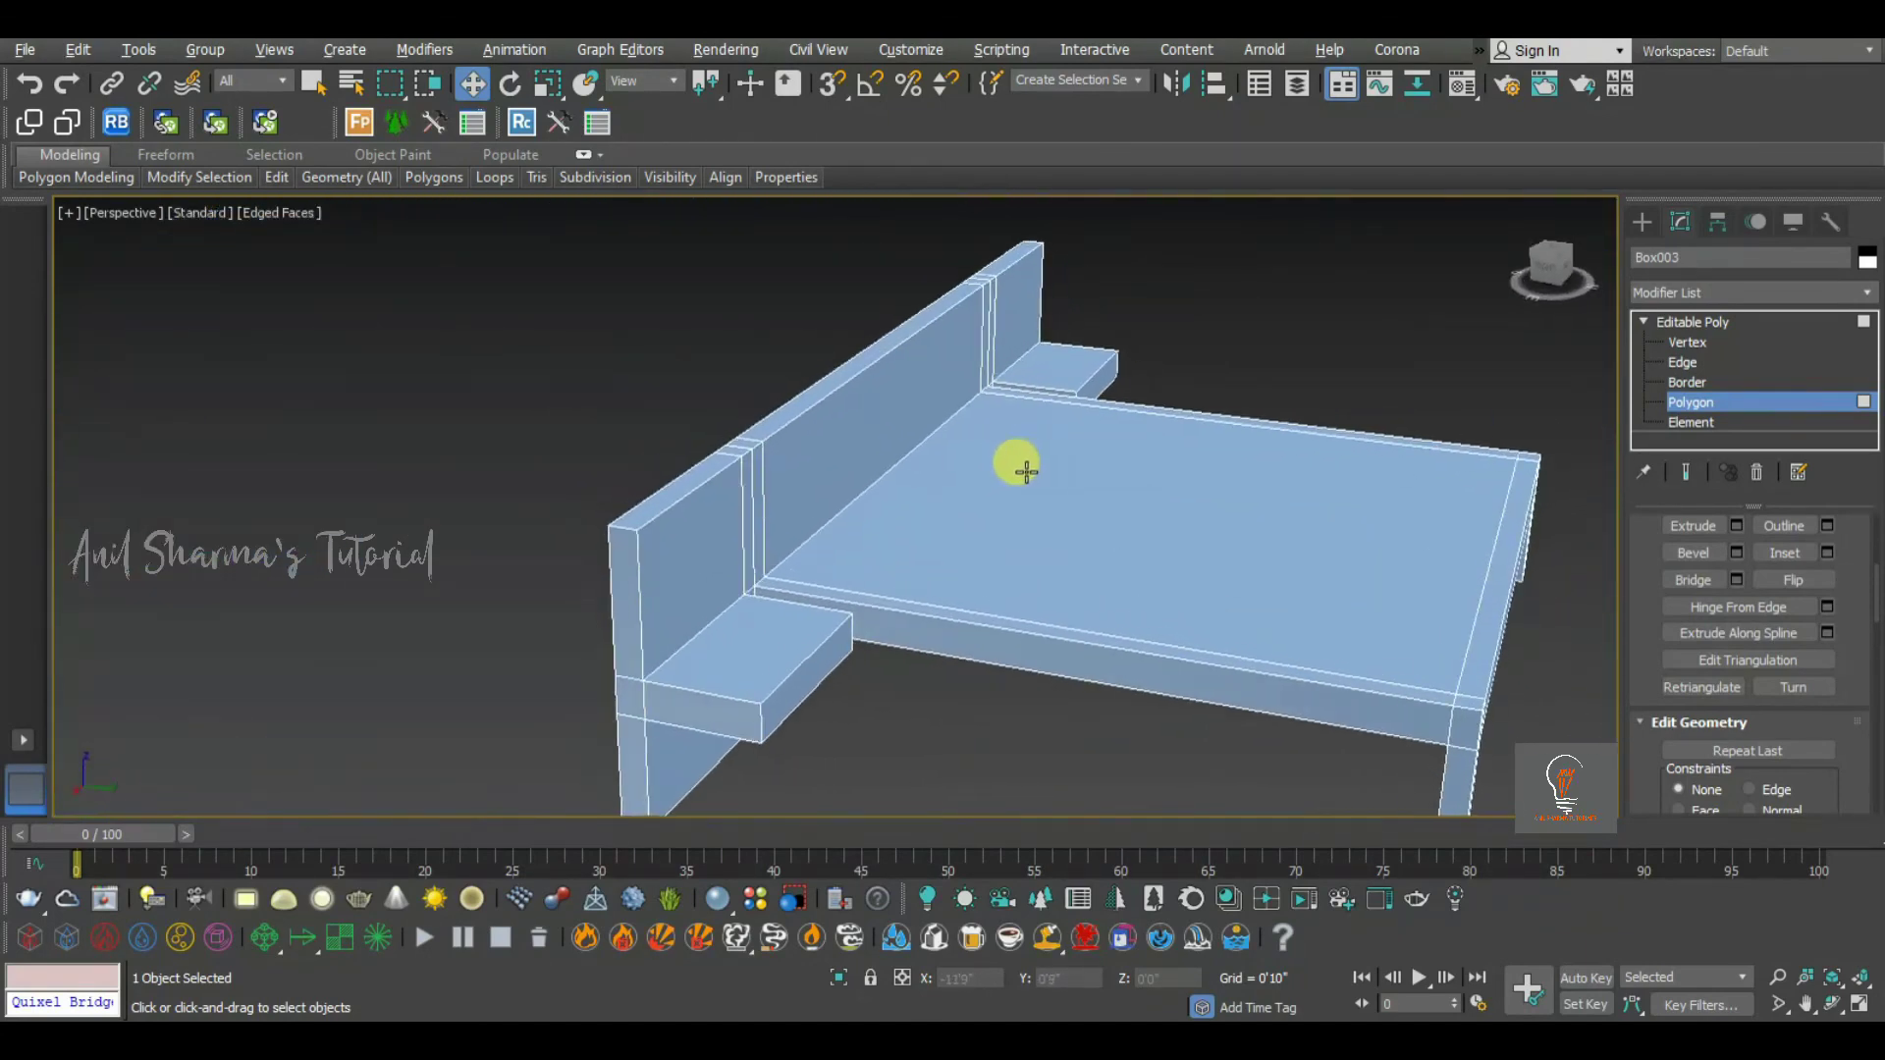
Leave the Polygon level of the bed and clear the object selection
{"action": "left_click", "coordinate": [1697, 323]}
{"action": "middle_click_drag", "start_coordinate": [1246, 345], "coordinate": [1042, 338], "text": "alt"}
{"action": "left_click", "coordinate": [1388, 357]}
{"action": "middle_click_drag", "start_coordinate": [1388, 360], "coordinate": [1293, 451], "text": "alt"}
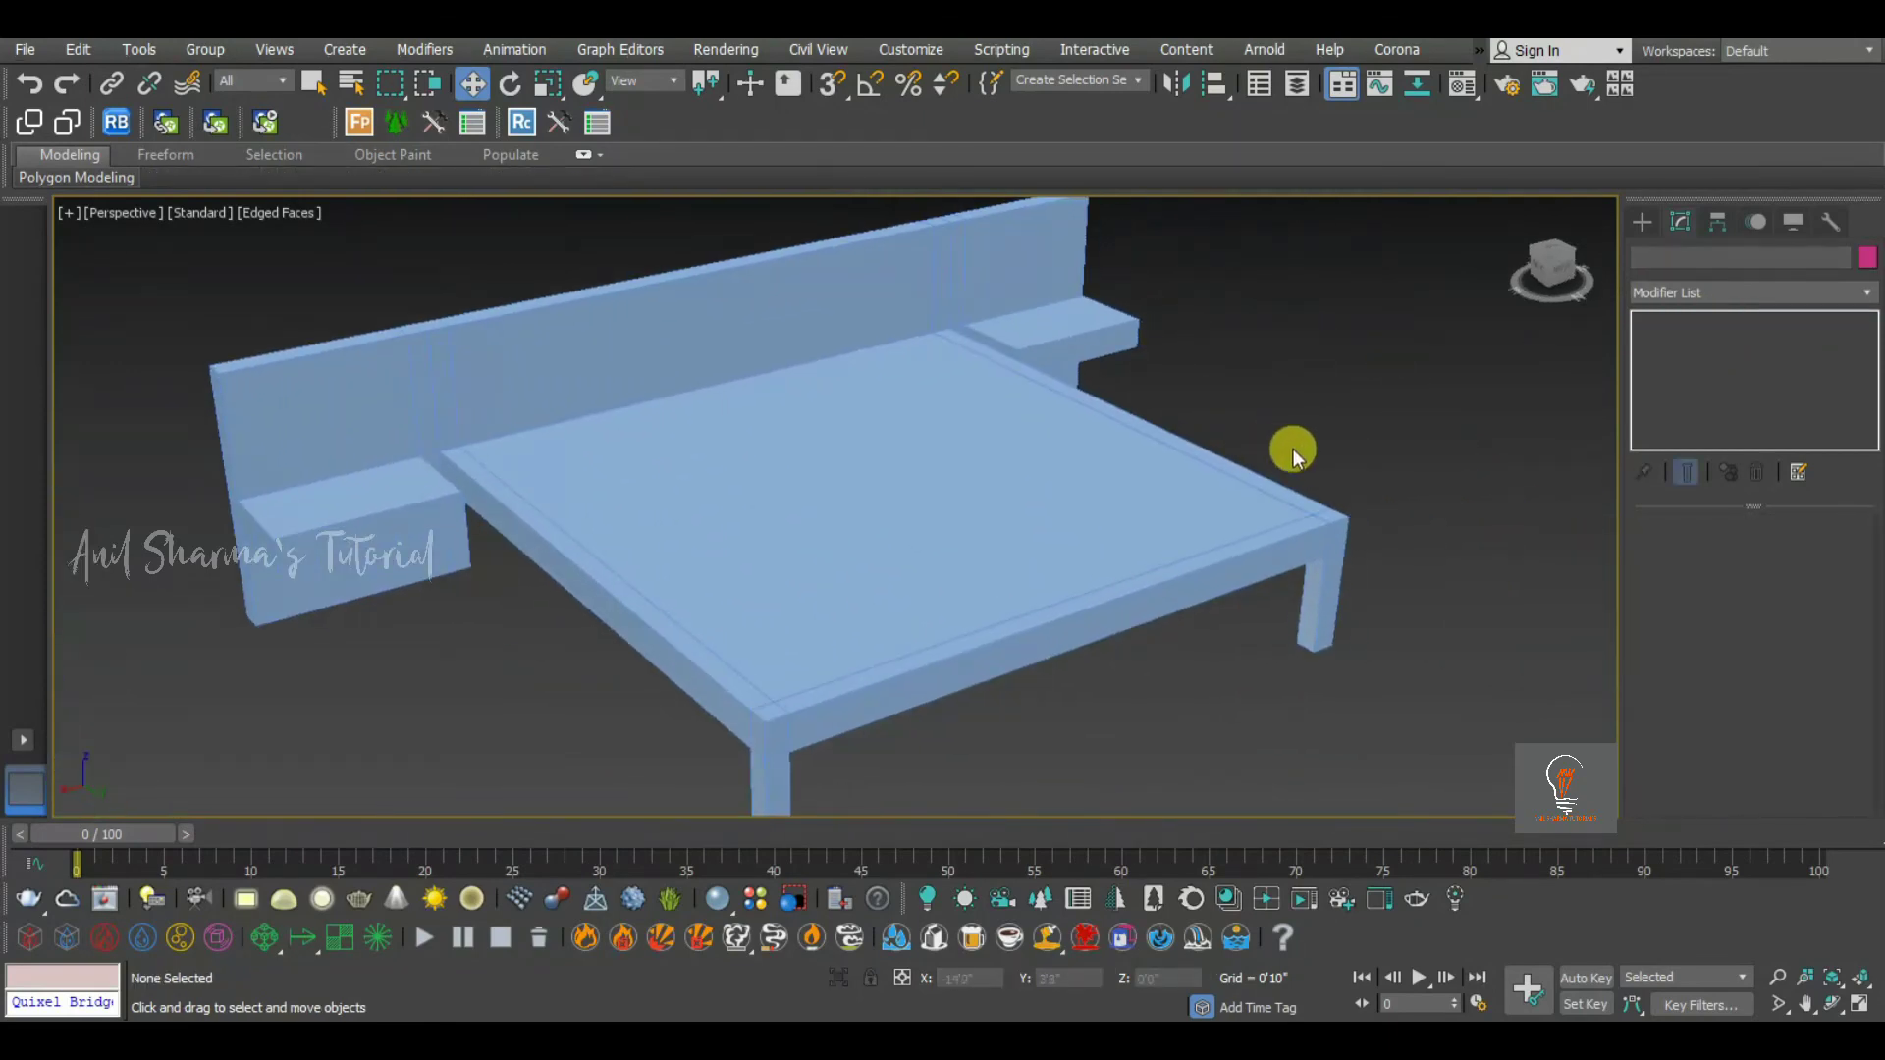
Save the scene as a new 3ds Max file, reusing the class_01_max name with its ending replaced by 2
{"action": "key", "text": "ctrl+s"}
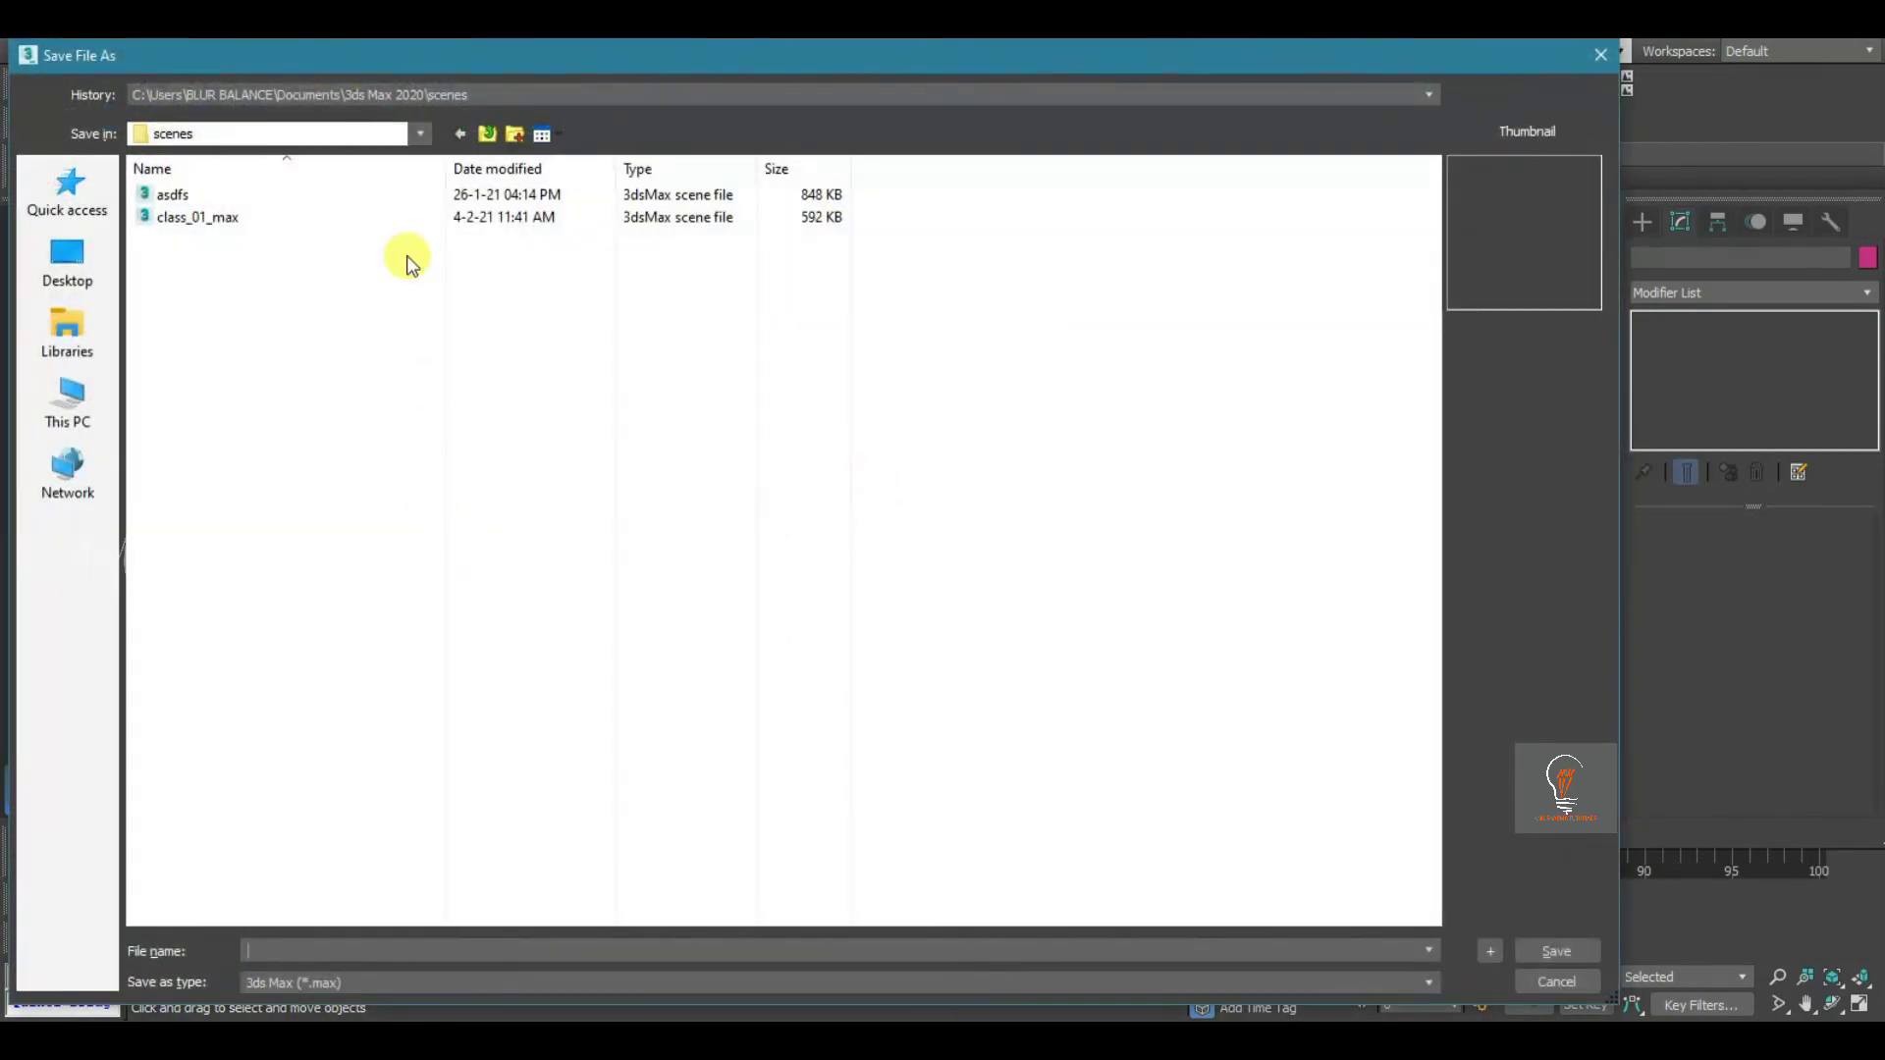
{"action": "left_click", "coordinate": [262, 219]}
{"action": "left_click", "coordinate": [328, 953]}
{"action": "left_click", "coordinate": [393, 945]}
{"action": "key", "text": "BackSpace"}
{"action": "key", "text": "BackSpace"}
{"action": "key", "text": "BackSpace"}
{"action": "key", "text": "BackSpace"}
{"action": "key", "text": "BackSpace"}
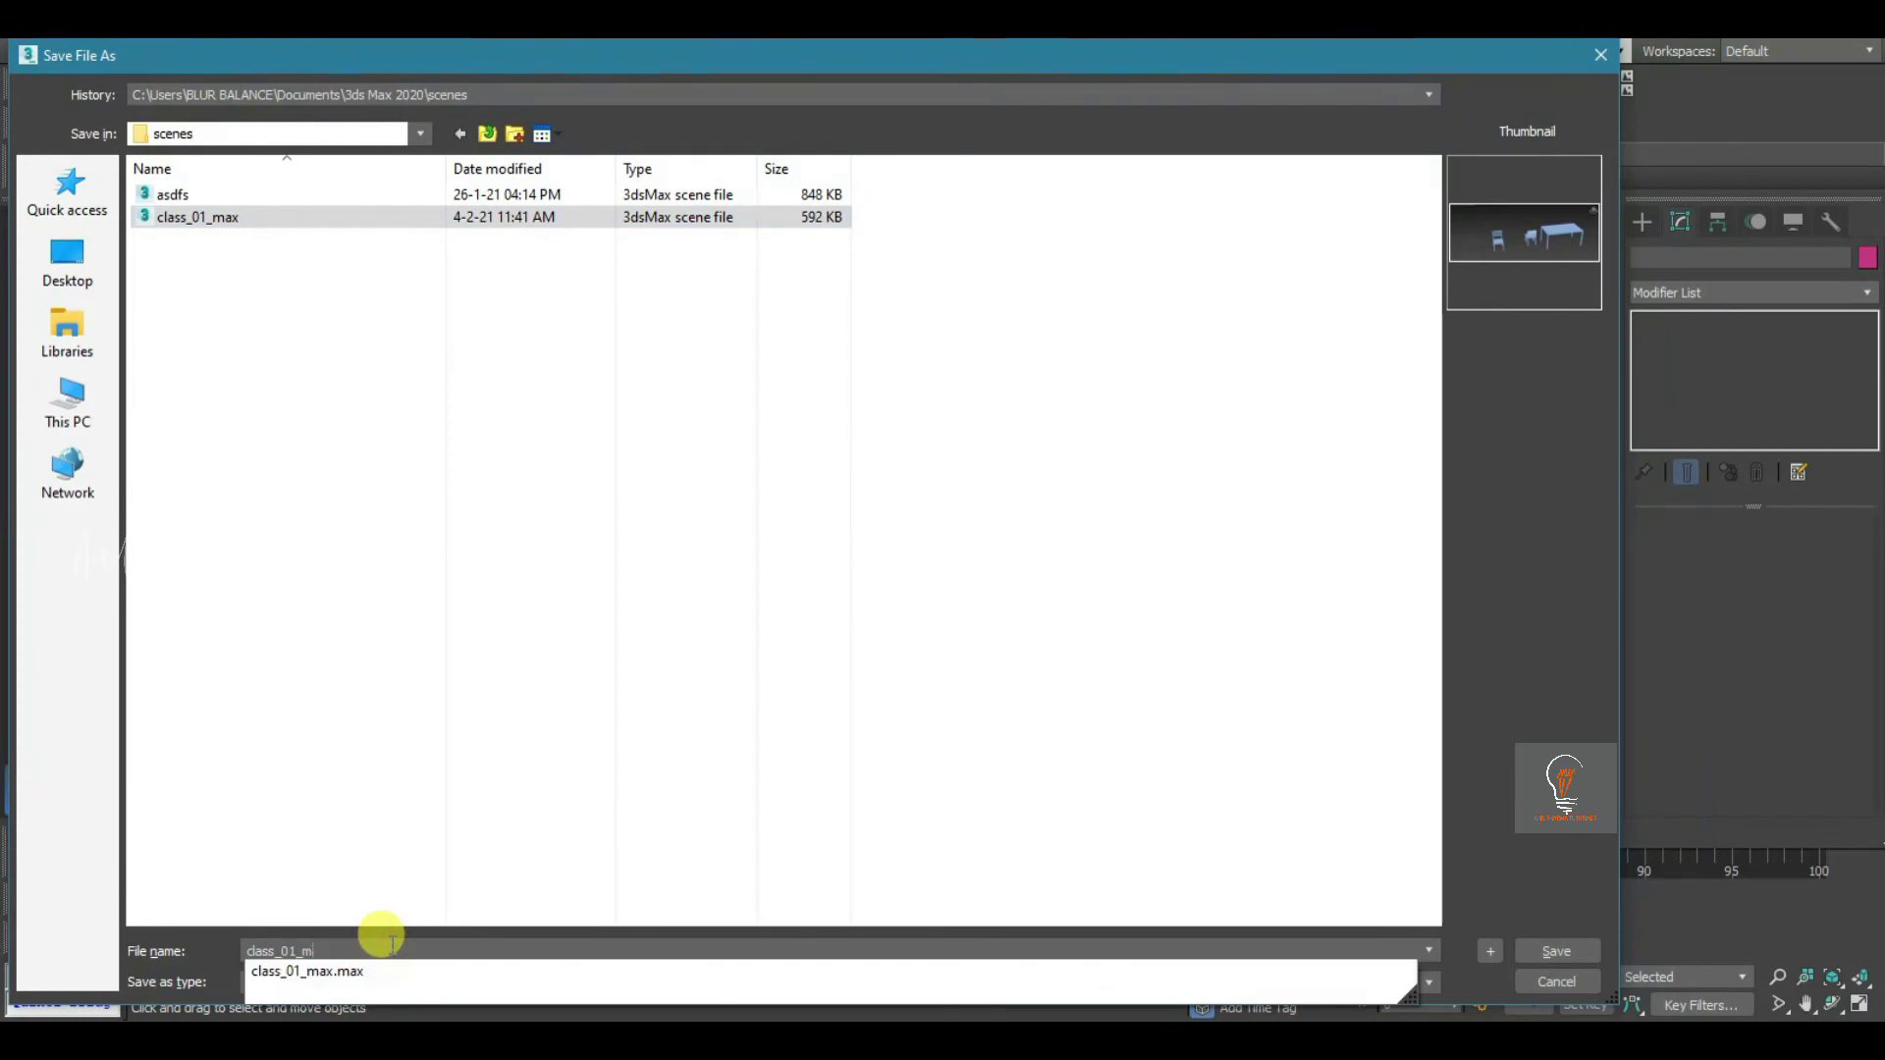
{"action": "type", "text": "2"}
{"action": "key", "text": "Return"}
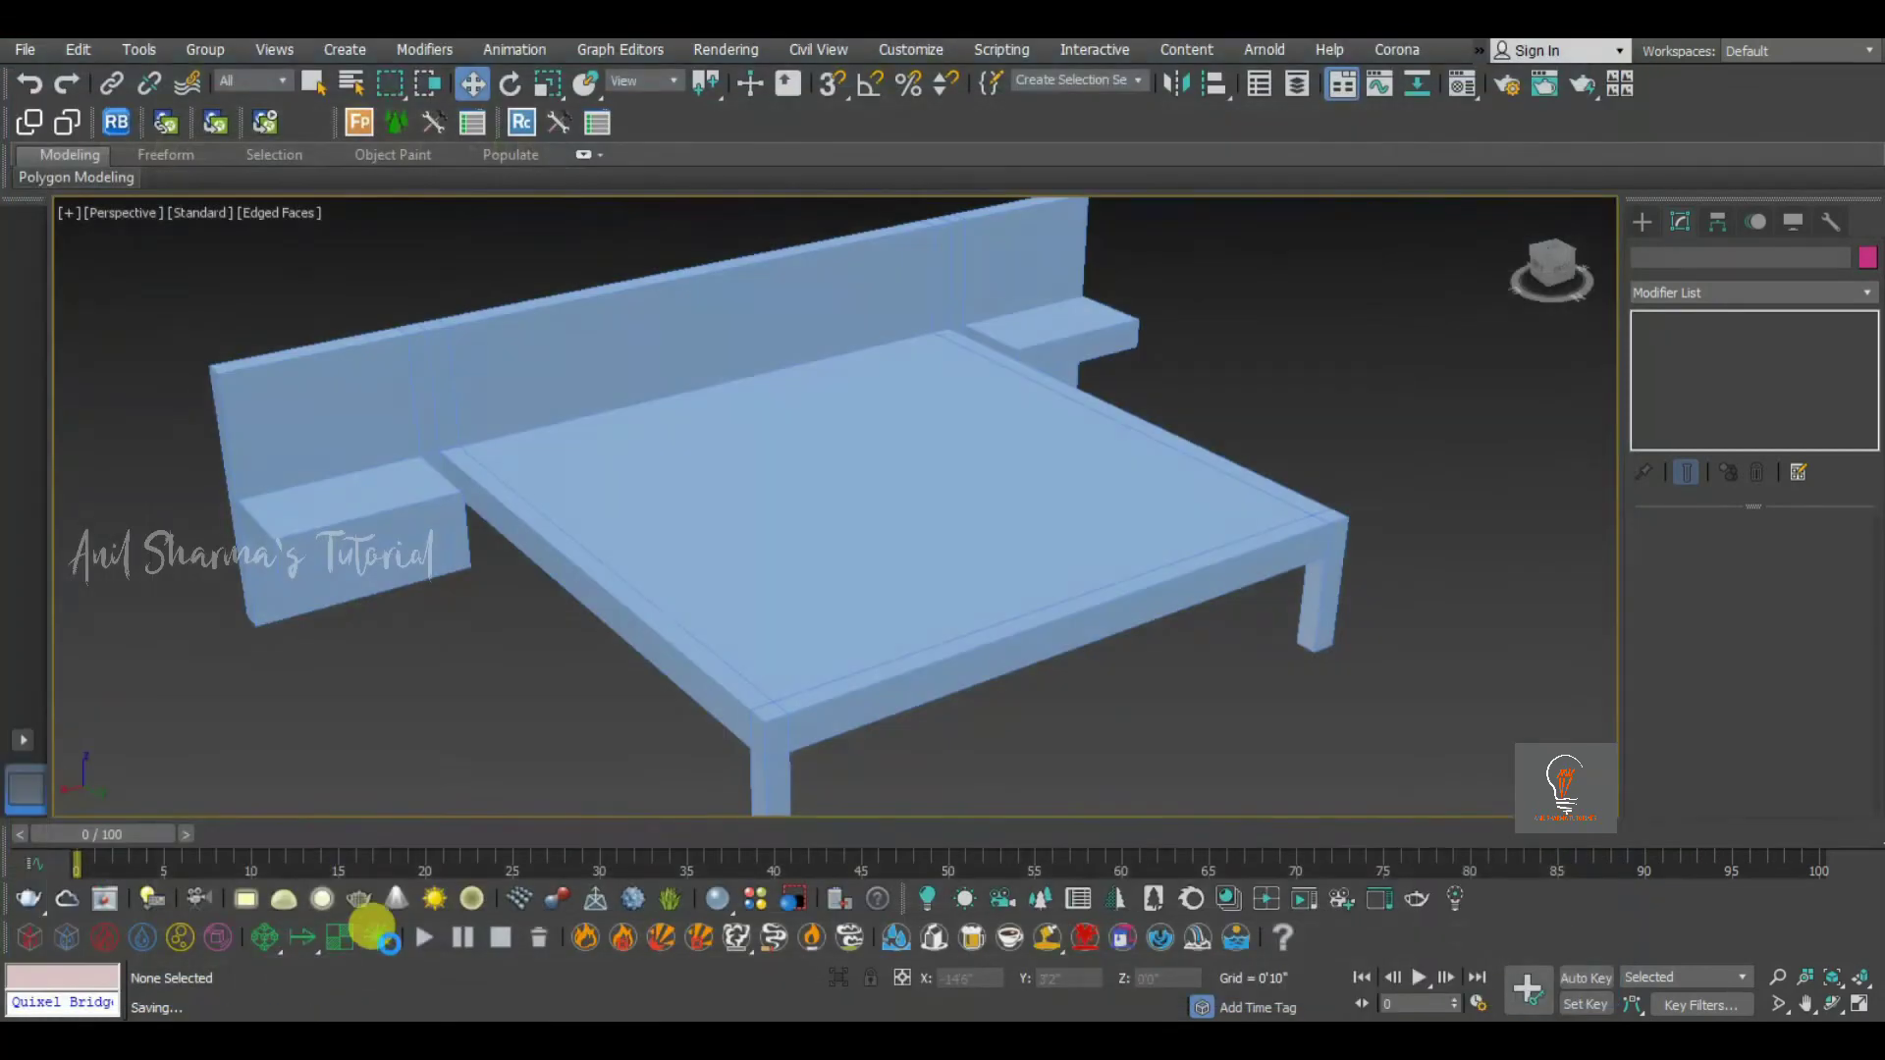
Move the armchair out from under the table, clear the selection, and save the scene again
{"action": "middle_click_drag", "start_coordinate": [859, 627], "coordinate": [743, 601], "text": "alt"}
{"action": "scroll", "coordinate": [807, 581], "scroll_direction": "down", "scroll_amount": 5}
{"action": "middle_click_drag", "start_coordinate": [569, 585], "coordinate": [893, 624]}
{"action": "left_click", "coordinate": [841, 540]}
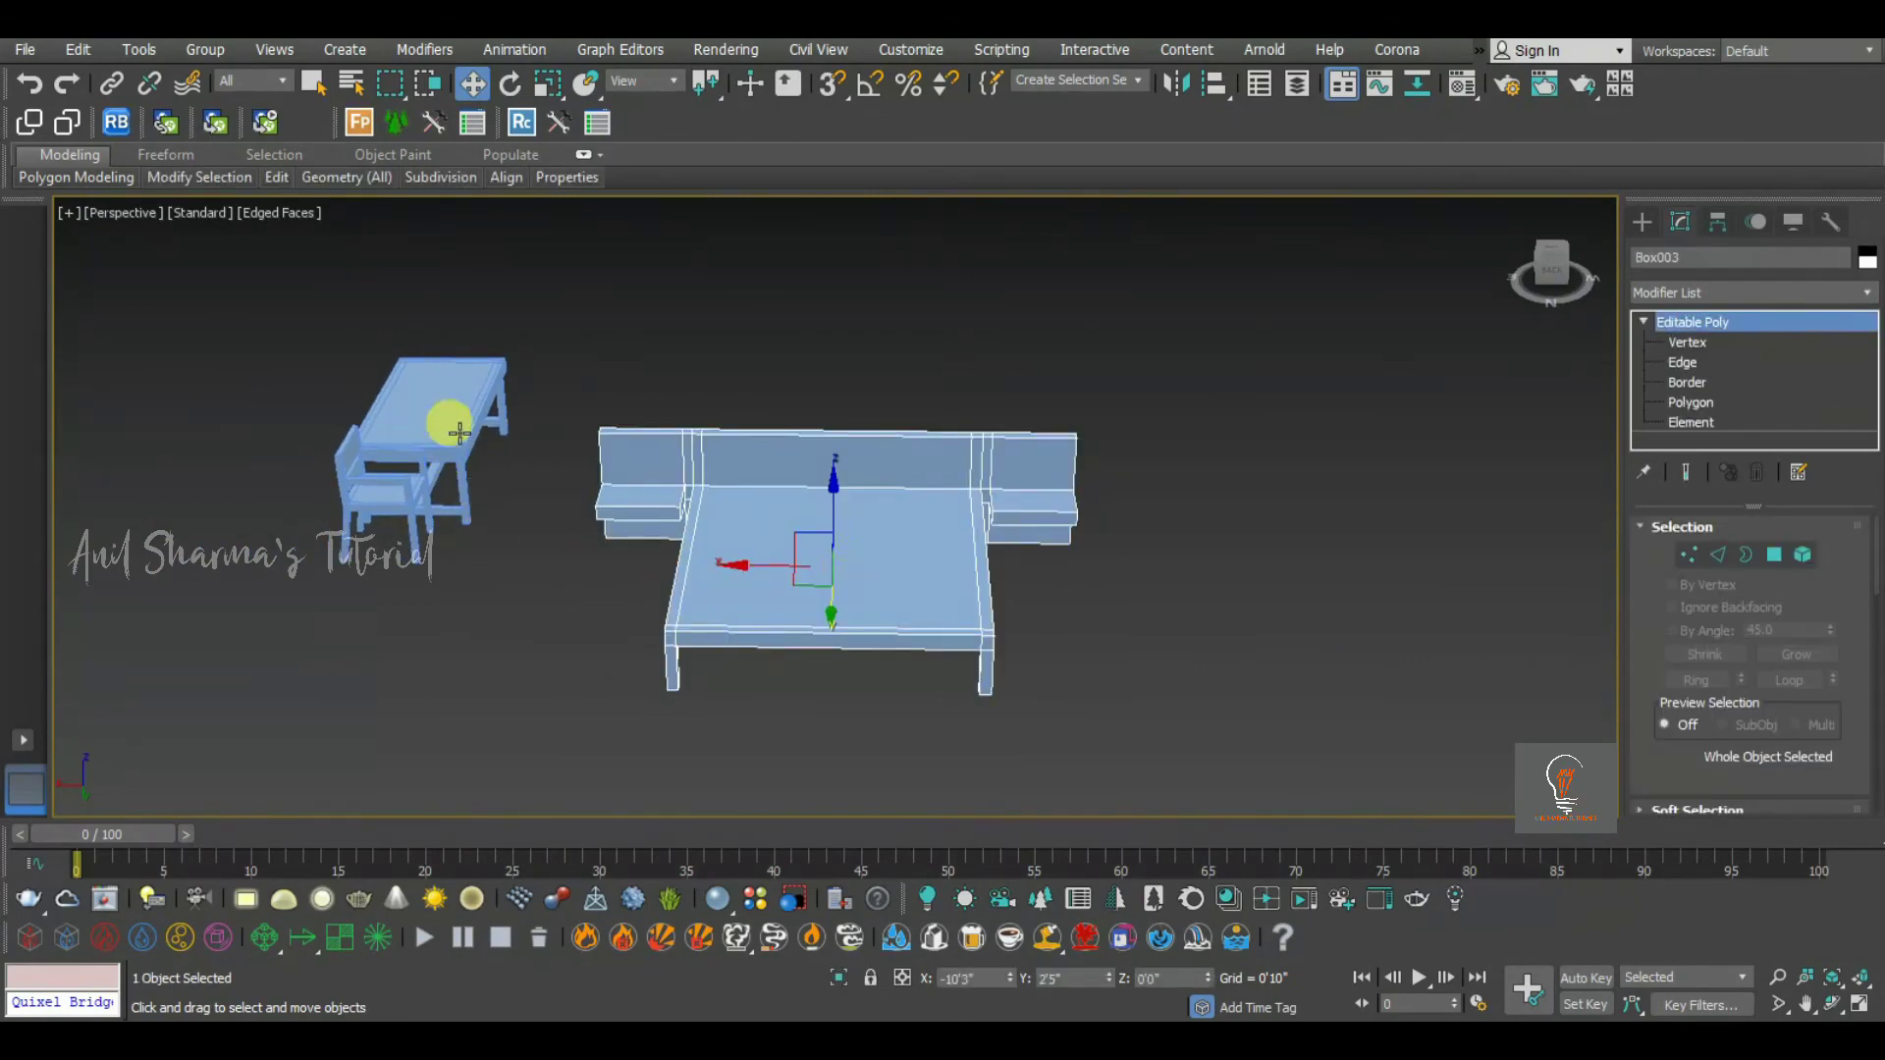
{"action": "left_click", "coordinate": [459, 430]}
{"action": "left_click", "coordinate": [423, 490]}
{"action": "middle_click_drag", "start_coordinate": [425, 483], "coordinate": [490, 505], "text": "alt"}
{"action": "left_click_drag", "start_coordinate": [376, 530], "coordinate": [378, 597]}
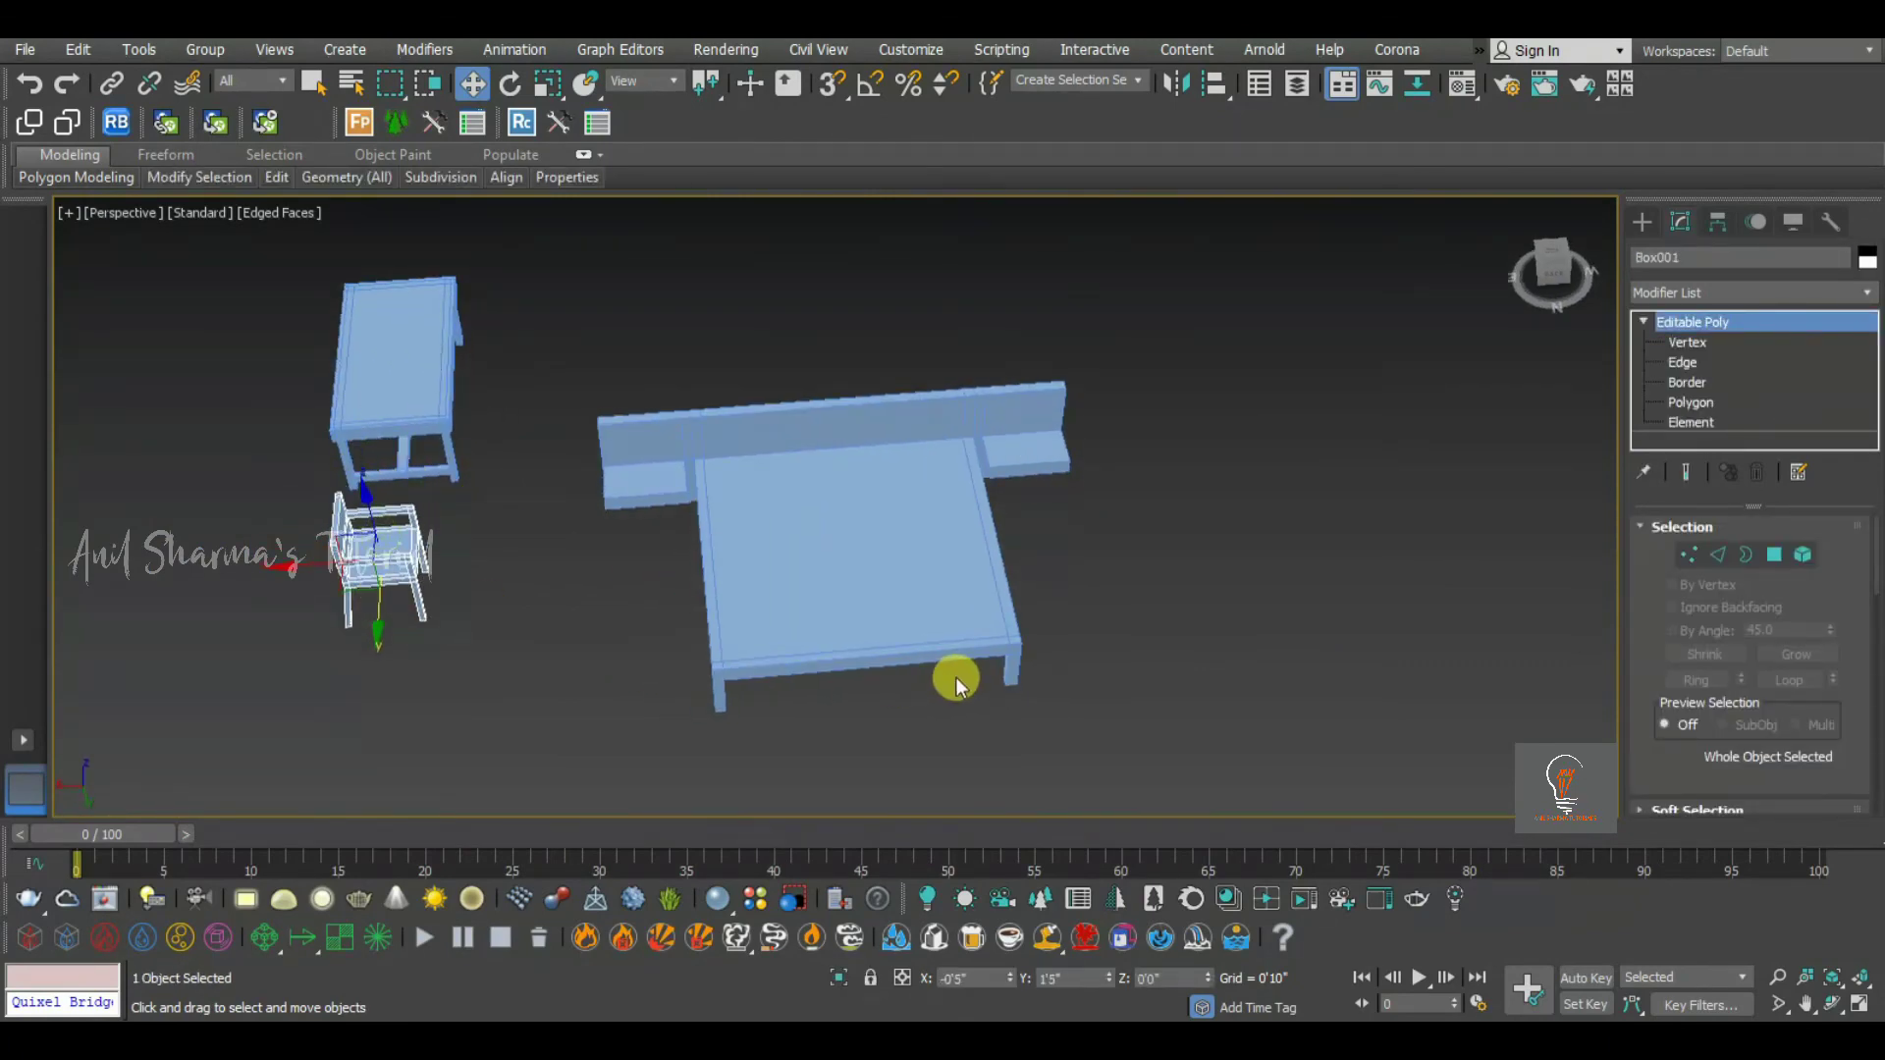
{"action": "left_click", "coordinate": [1036, 675]}
{"action": "key", "text": "ctrl+s"}
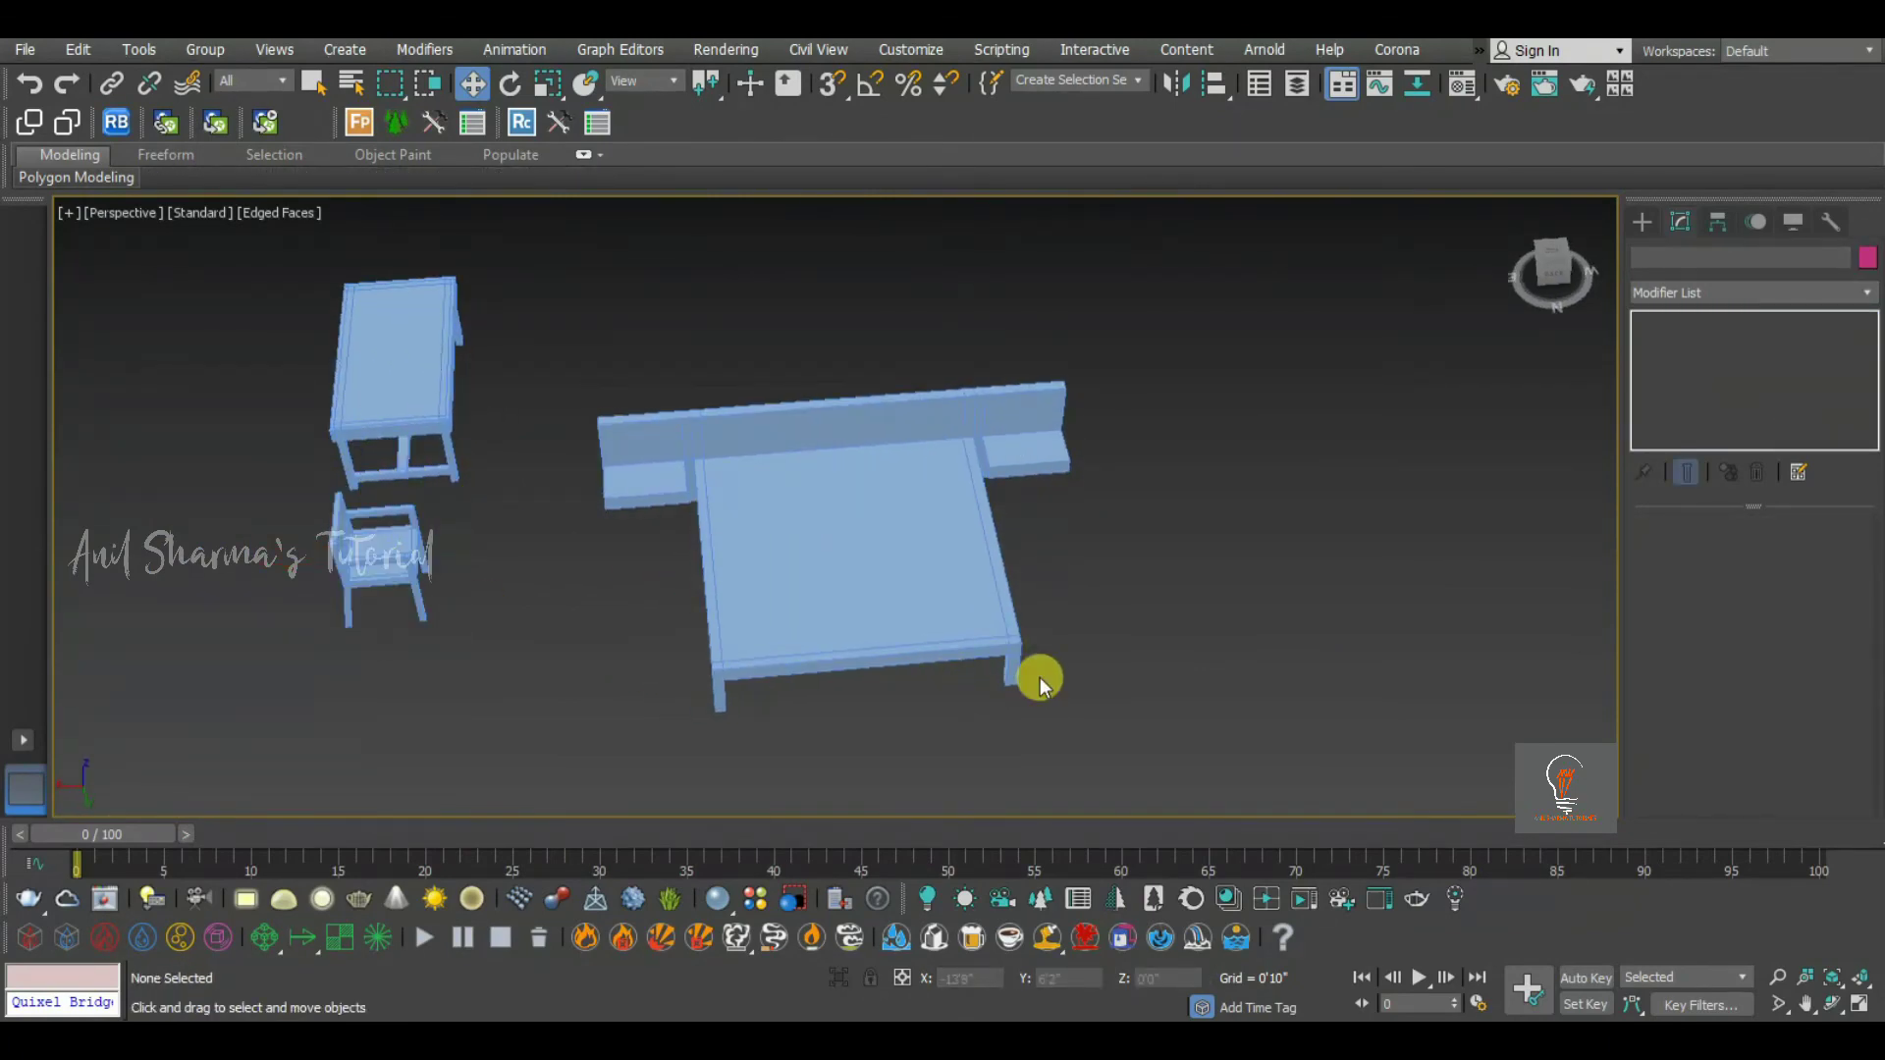